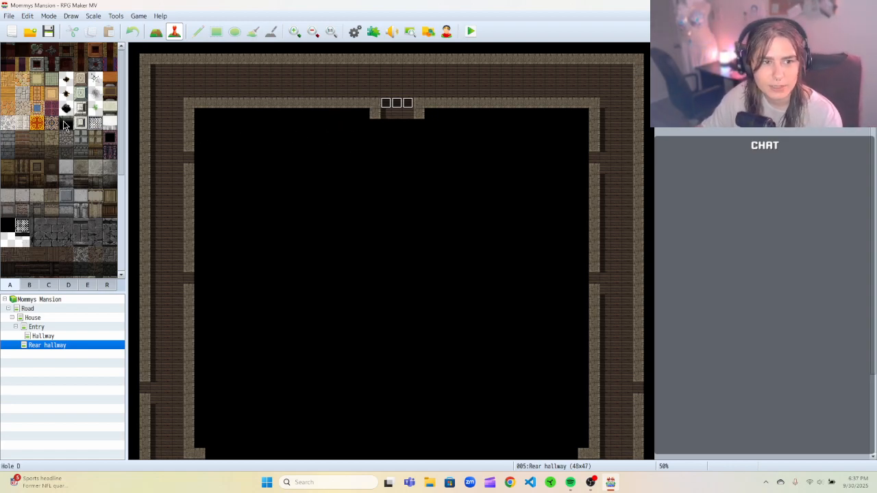
Open the Hallway map and zoom in on it.
{"action": "left_click", "coordinate": [59, 337]}
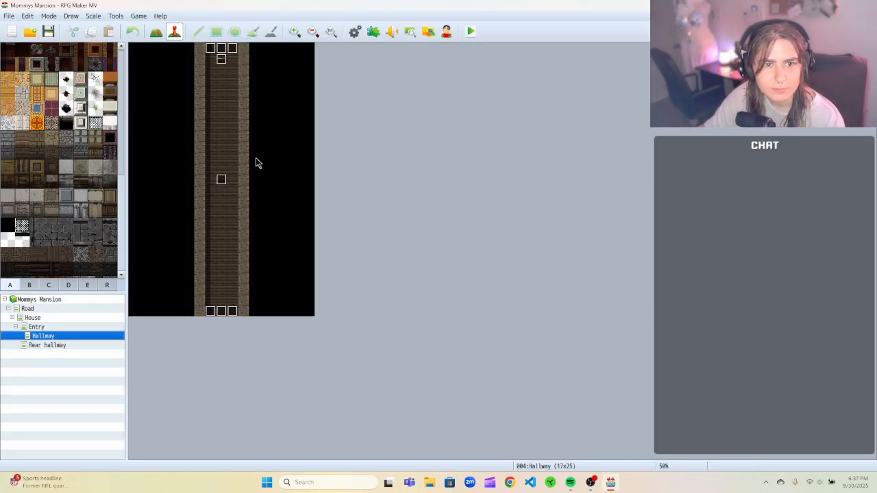
{"action": "left_click", "coordinate": [294, 33]}
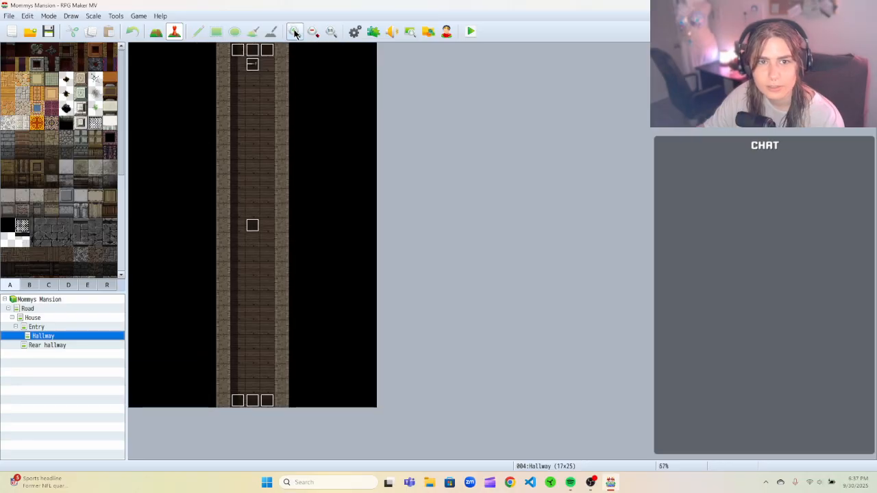
{"action": "left_click", "coordinate": [294, 32]}
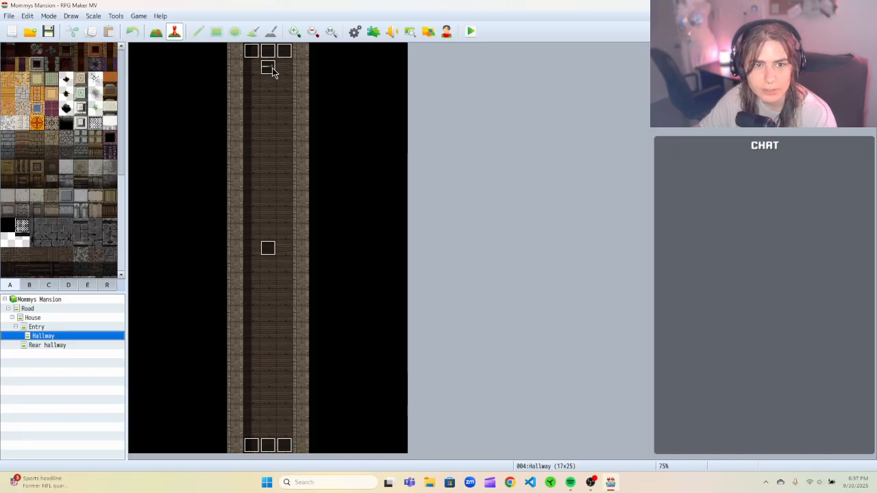
Open the Knife Trigger event in the hallway and turn off its Walking and Through options.
{"action": "left_click", "coordinate": [269, 249]}
{"action": "right_click", "coordinate": [269, 249]}
{"action": "left_click", "coordinate": [289, 254]}
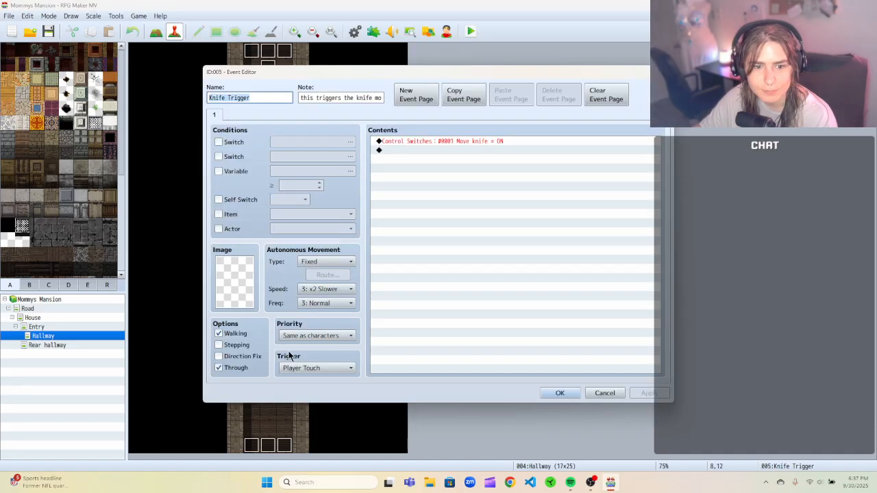
{"action": "left_click", "coordinate": [219, 334]}
{"action": "left_click", "coordinate": [219, 368]}
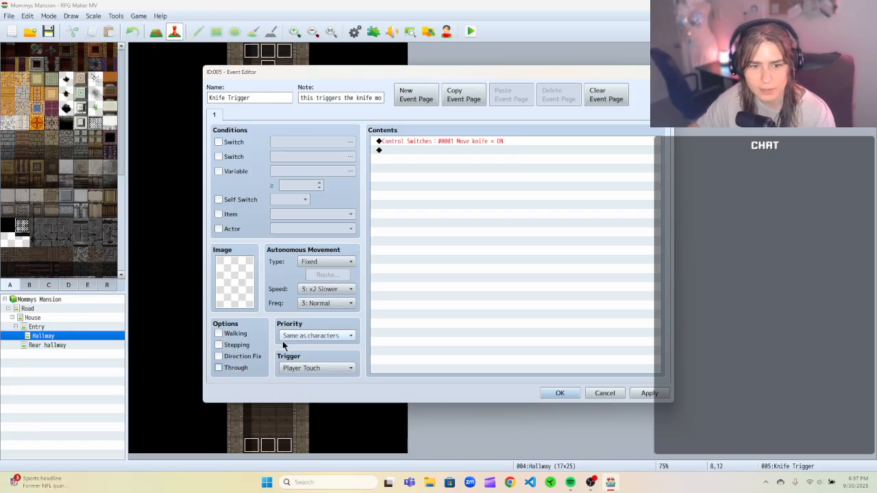
Inspect the Knife Trigger's trigger, movement type and switch command, then confirm the event.
{"action": "left_click", "coordinate": [316, 369]}
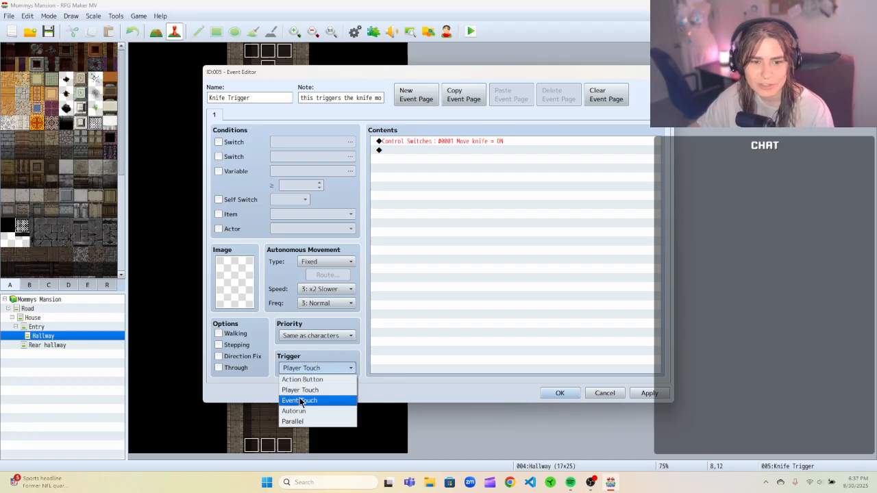
{"action": "left_click", "coordinate": [358, 369]}
{"action": "left_click_drag", "start_coordinate": [299, 74], "coordinate": [329, 63]}
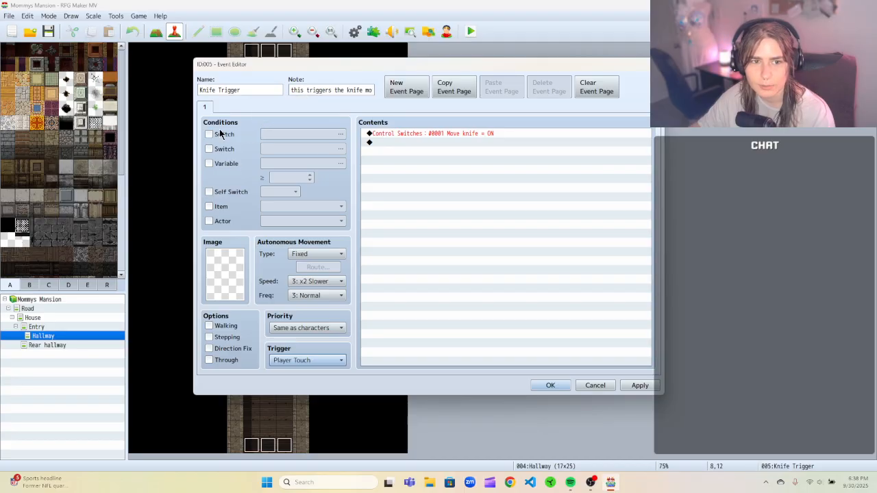
{"action": "left_click", "coordinate": [304, 255]}
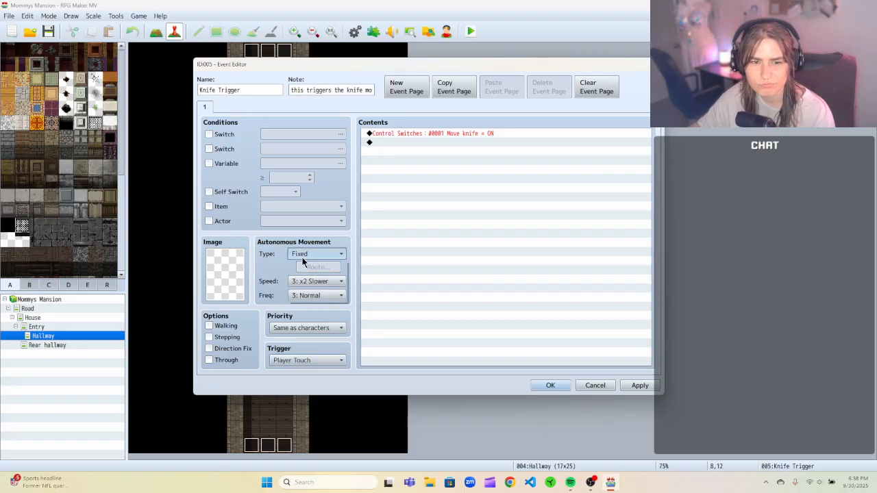
{"action": "left_click", "coordinate": [354, 237]}
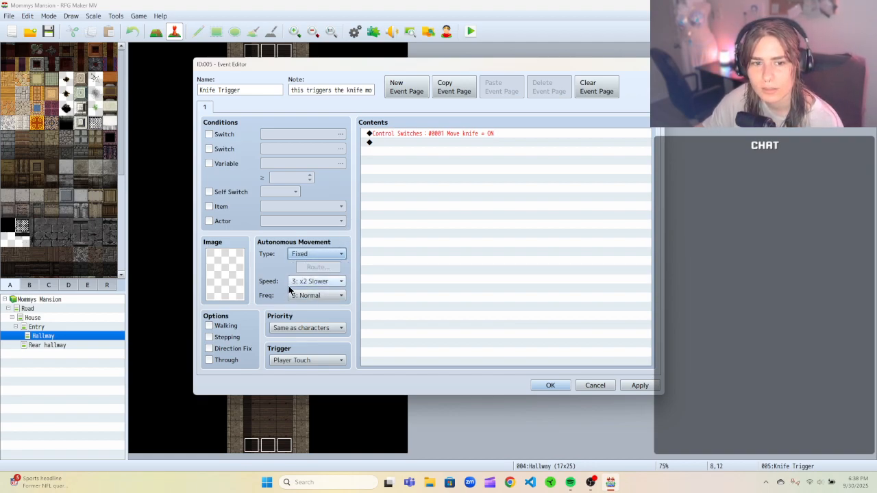
{"action": "right_click", "coordinate": [426, 132]}
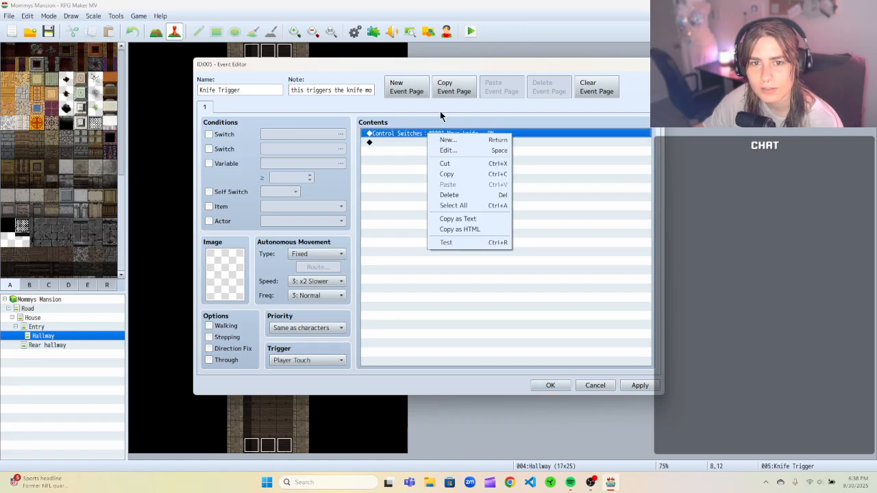
{"action": "left_click", "coordinate": [440, 115]}
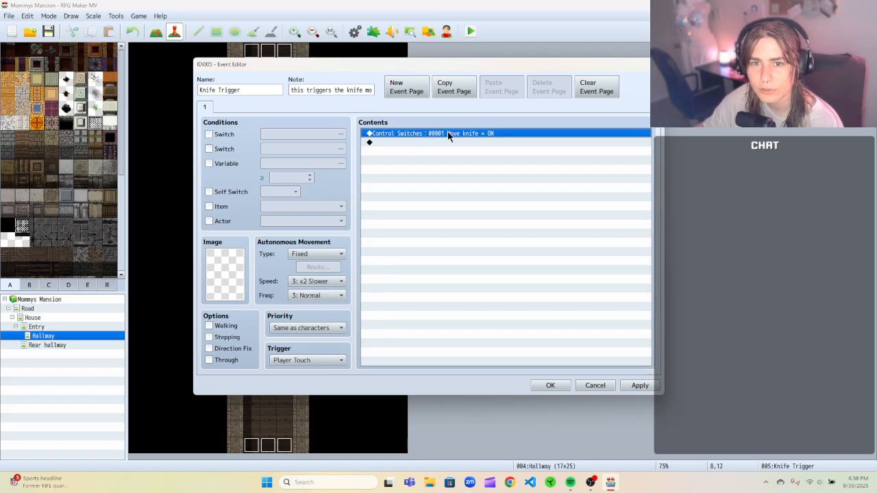
{"action": "left_click", "coordinate": [560, 385]}
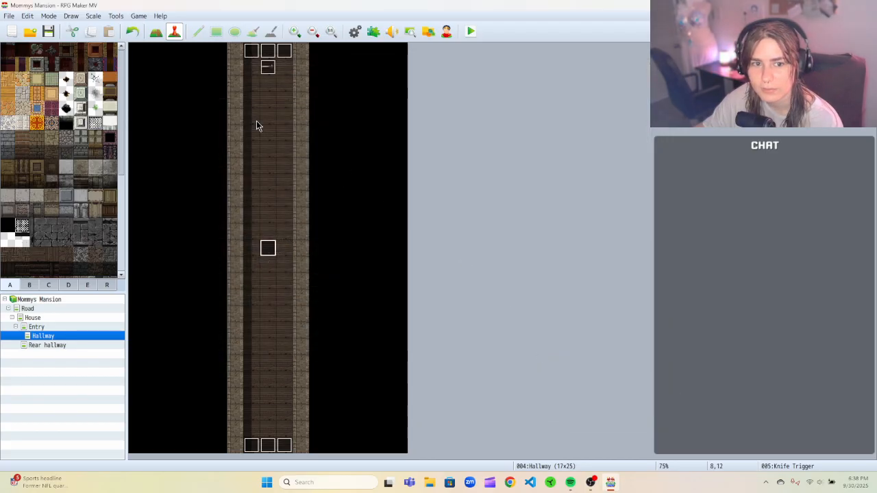
Open the Knife event near the top of the hallway and turn off its Walking and Stepping options.
{"action": "right_click", "coordinate": [268, 68]}
{"action": "left_click", "coordinate": [282, 72]}
{"action": "left_click", "coordinate": [219, 334]}
{"action": "left_click", "coordinate": [219, 345]}
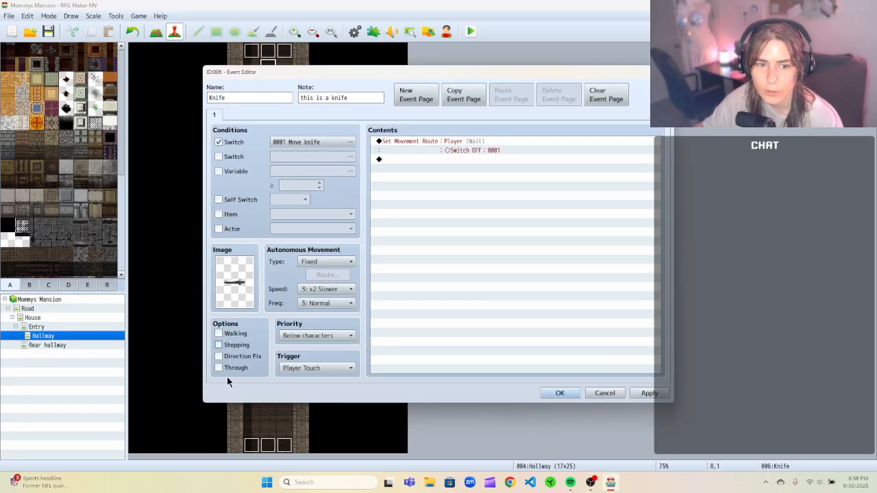
Set the knife's autonomous movement to Custom with a single Move Down route command.
{"action": "left_click", "coordinate": [319, 261]}
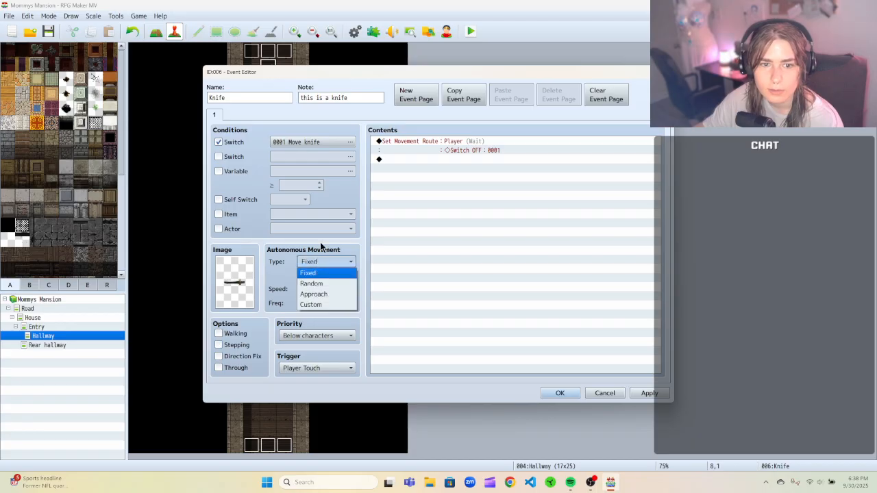
{"action": "left_click", "coordinate": [319, 304]}
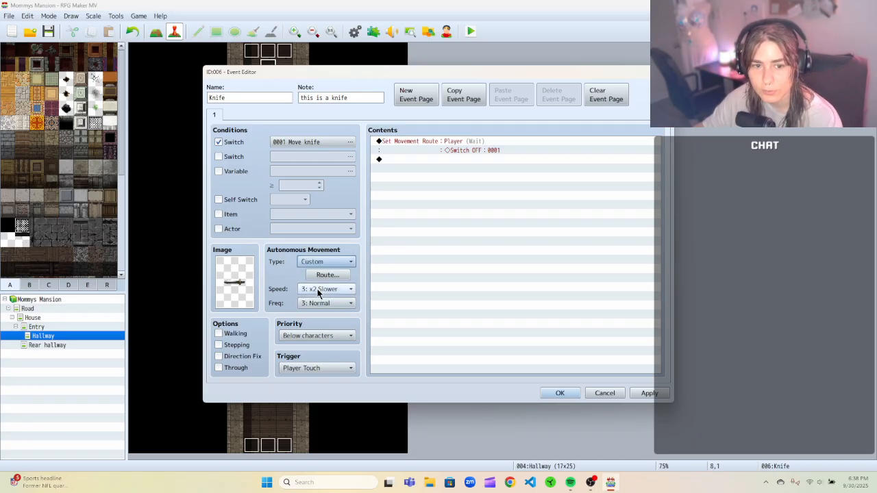
{"action": "left_click", "coordinate": [321, 276]}
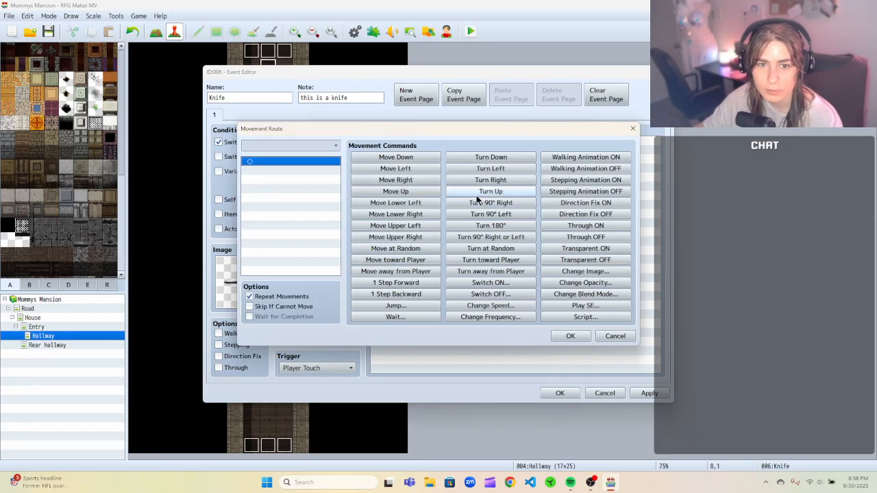
{"action": "left_click", "coordinate": [410, 159]}
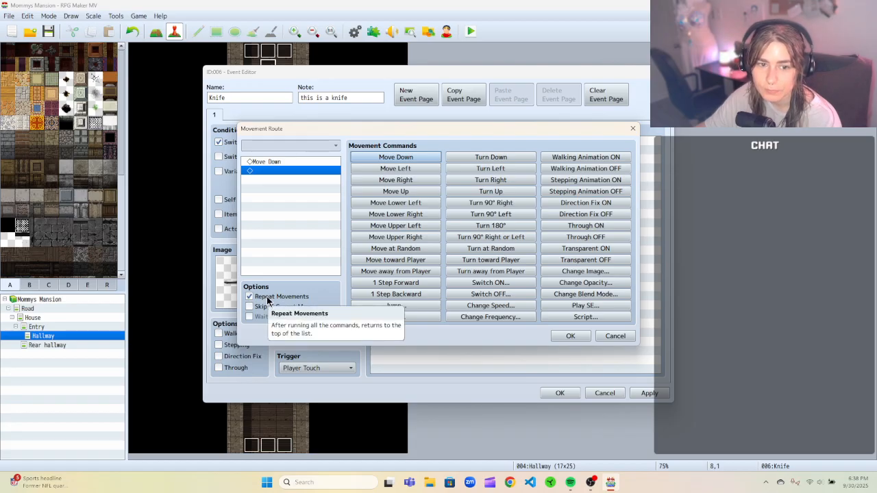
{"action": "left_click", "coordinate": [571, 337]}
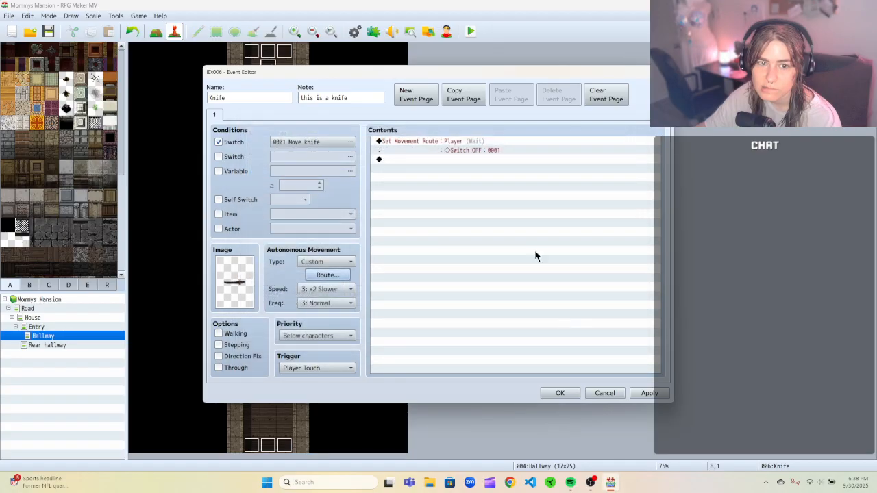
Cut the Set Movement Route command from the knife's contents and review the Move knife switch condition.
{"action": "right_click", "coordinate": [451, 143]}
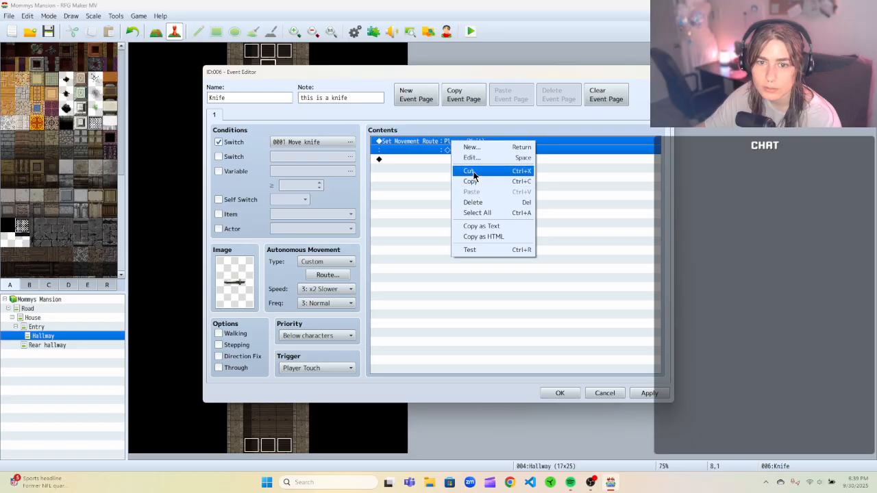
{"action": "left_click", "coordinate": [468, 171]}
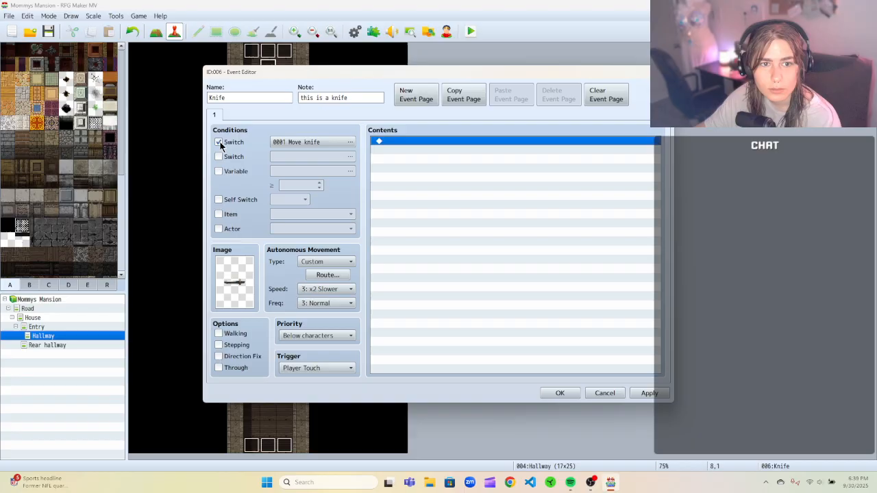
{"action": "left_click", "coordinate": [274, 142]}
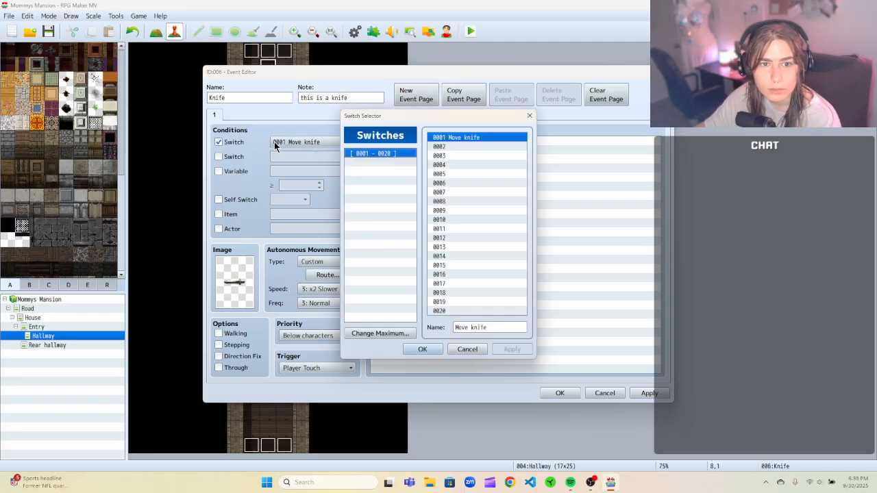
{"action": "left_click", "coordinate": [529, 116]}
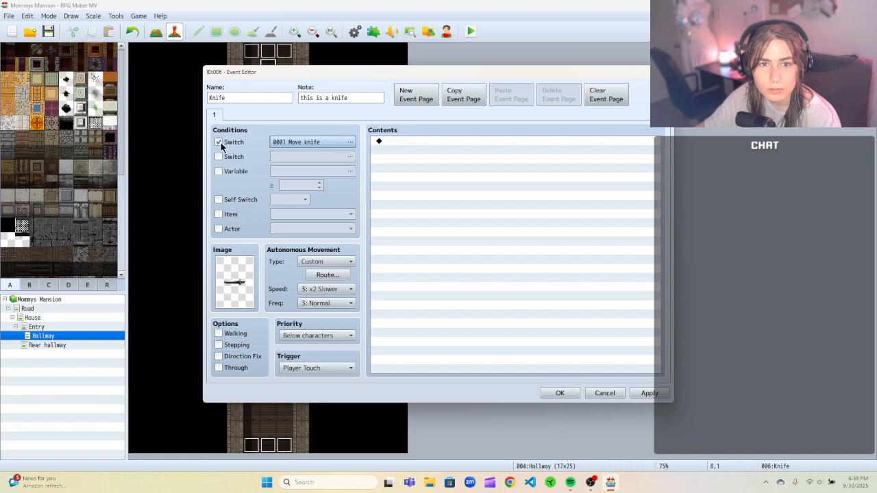
{"action": "left_click", "coordinate": [311, 142]}
{"action": "left_click", "coordinate": [528, 117]}
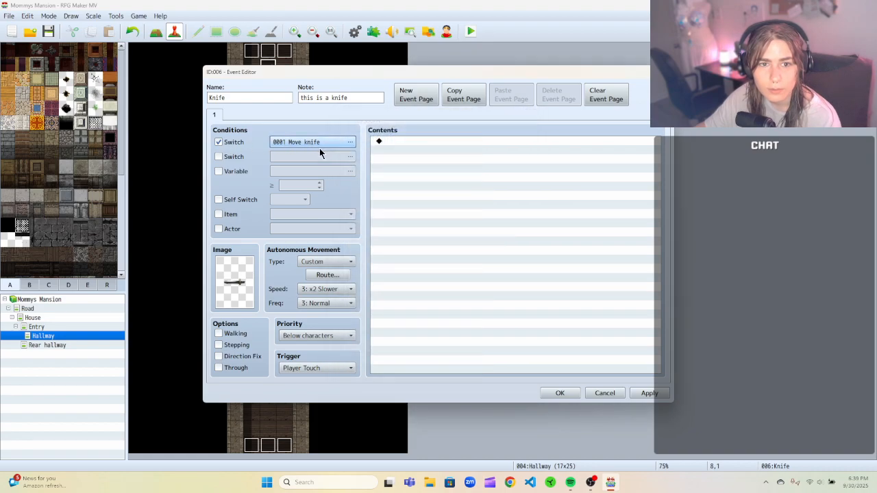
{"action": "left_click", "coordinate": [348, 143]}
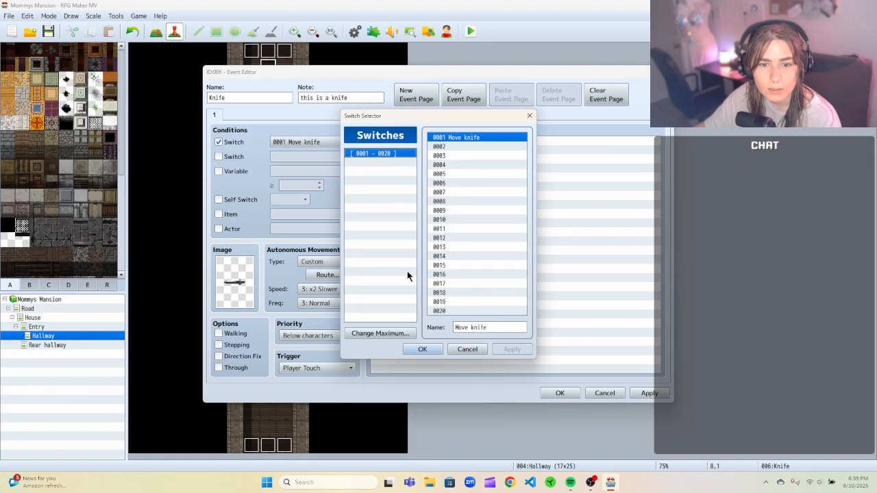
{"action": "left_click", "coordinate": [482, 349]}
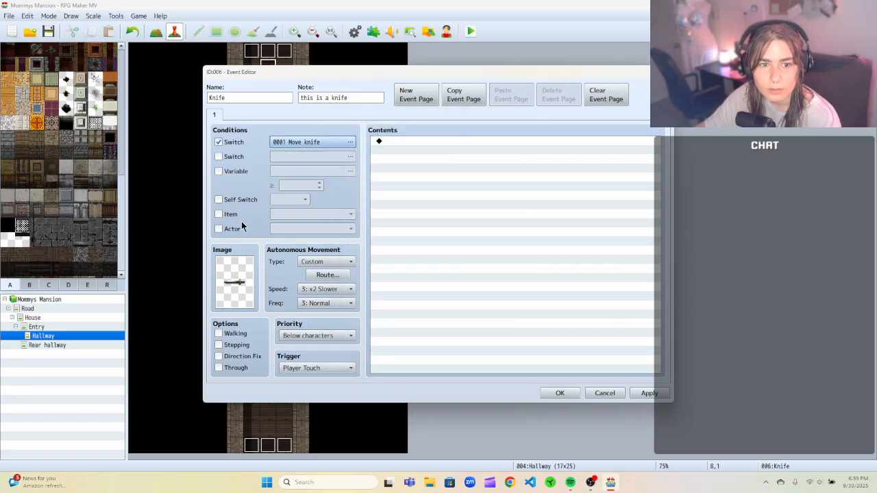
Set the knife's priority to Same as characters and save the event.
{"action": "left_click", "coordinate": [327, 336]}
{"action": "left_click", "coordinate": [315, 353]}
{"action": "left_click_drag", "start_coordinate": [278, 71], "coordinate": [436, 53]}
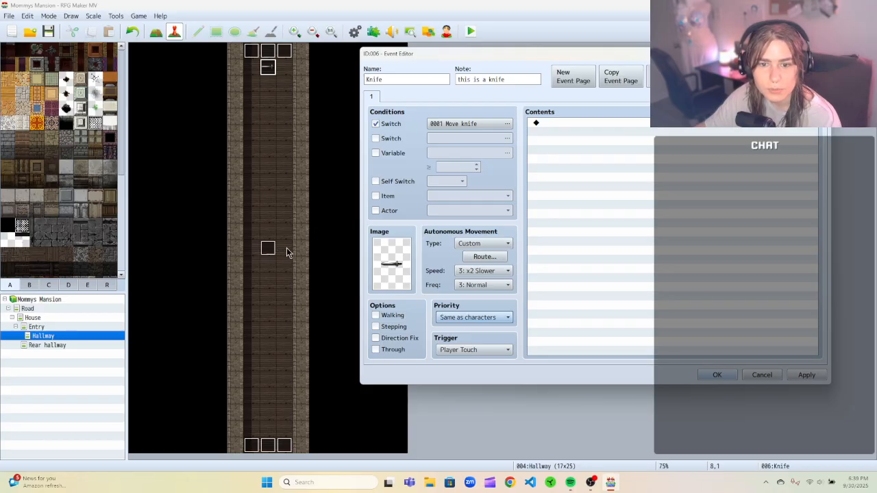
{"action": "left_click", "coordinate": [796, 377]}
{"action": "left_click", "coordinate": [708, 376]}
Reopen the Knife Trigger and Knife events to review their settings.
{"action": "left_click", "coordinate": [268, 248]}
{"action": "right_click", "coordinate": [268, 248]}
{"action": "left_click", "coordinate": [288, 255]}
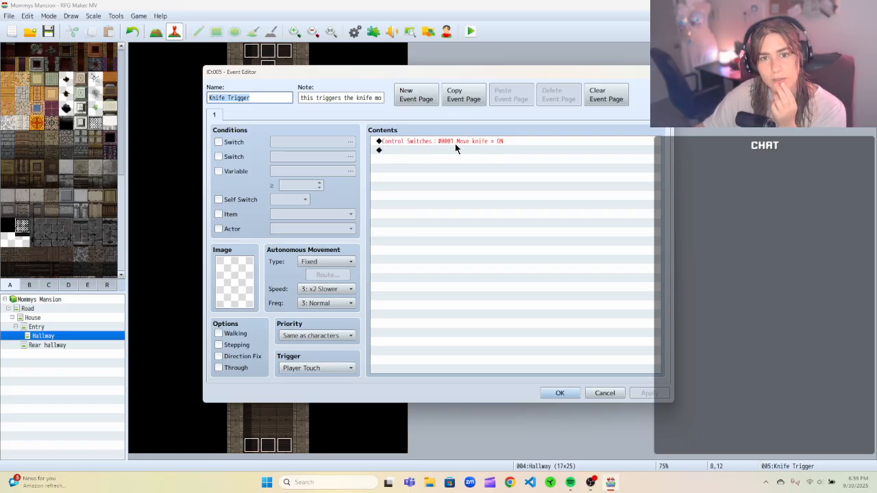
{"action": "left_click", "coordinate": [561, 392]}
{"action": "right_click", "coordinate": [265, 67]}
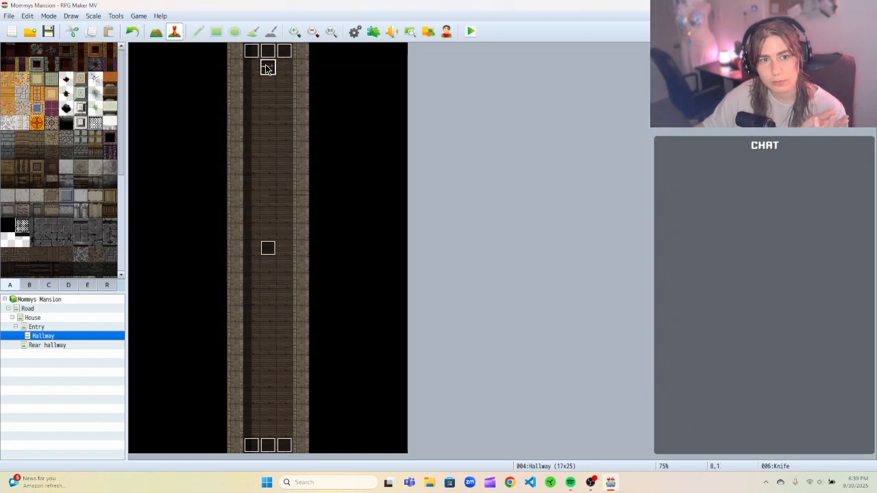
{"action": "left_click", "coordinate": [281, 72]}
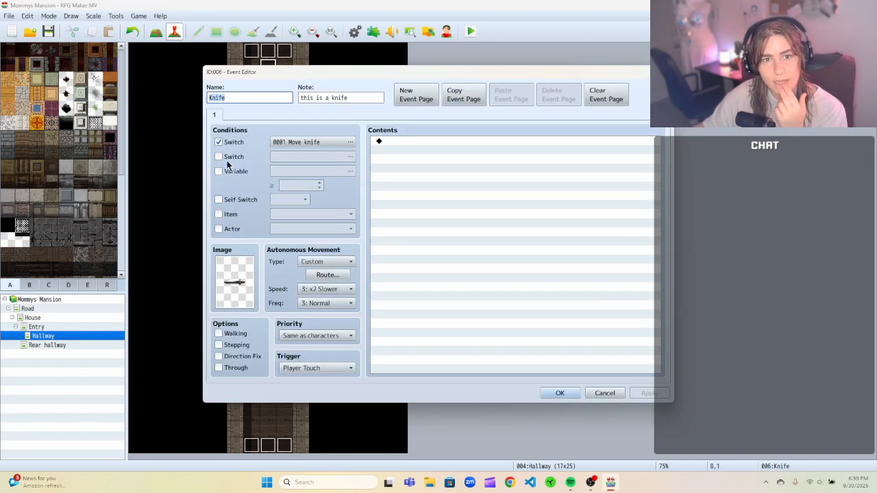
{"action": "right_click", "coordinate": [418, 141]}
{"action": "key", "text": "Escape"}
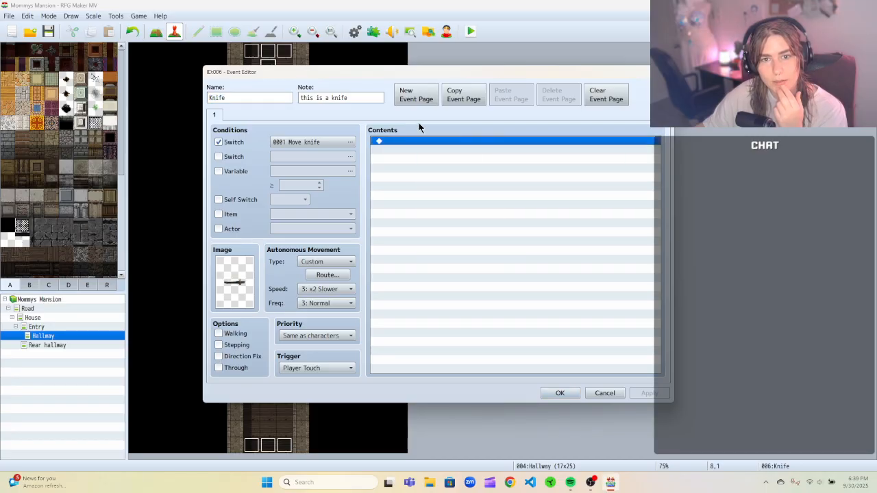
Add a second page to the knife event, conditioned on switch 0002, renamed Game Over.
{"action": "left_click", "coordinate": [418, 100]}
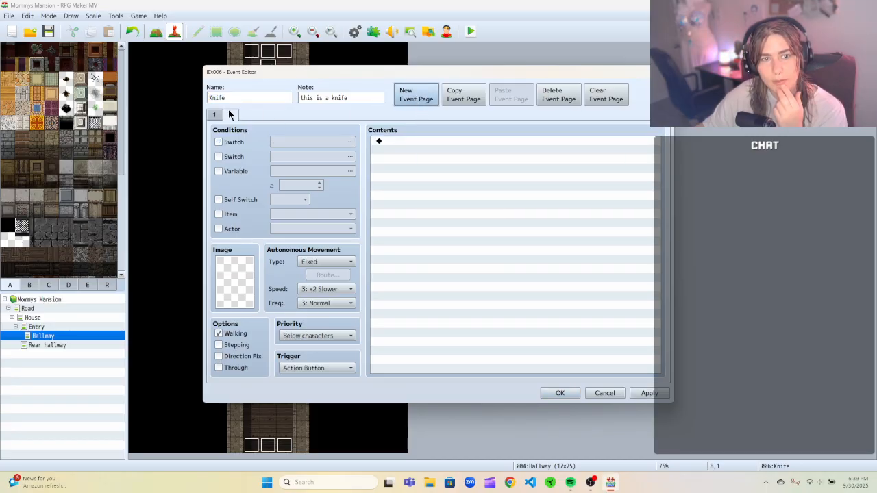
{"action": "left_click", "coordinate": [219, 142]}
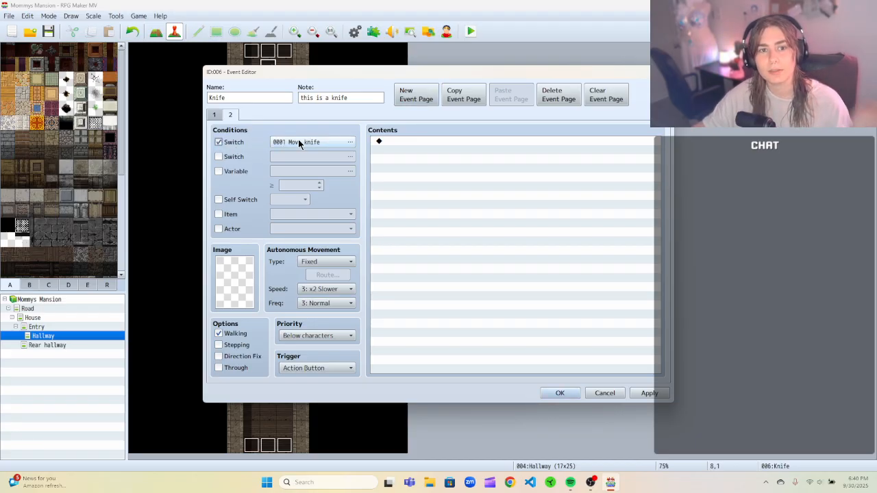
{"action": "left_click", "coordinate": [350, 142]}
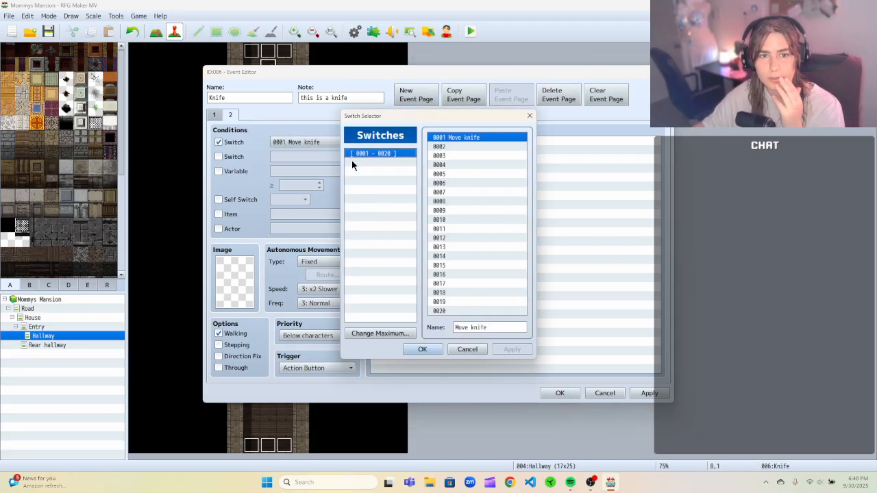
{"action": "left_click", "coordinate": [448, 146]}
{"action": "left_click", "coordinate": [505, 328]}
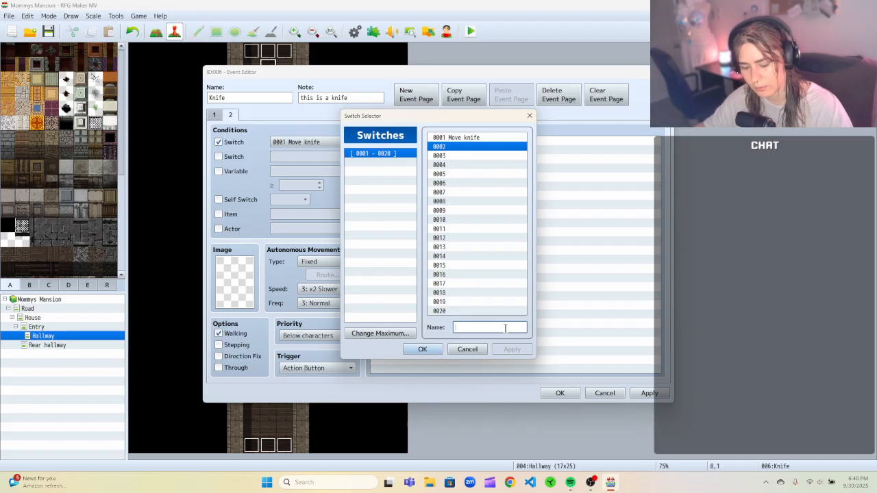
{"action": "type", "text": "Death"}
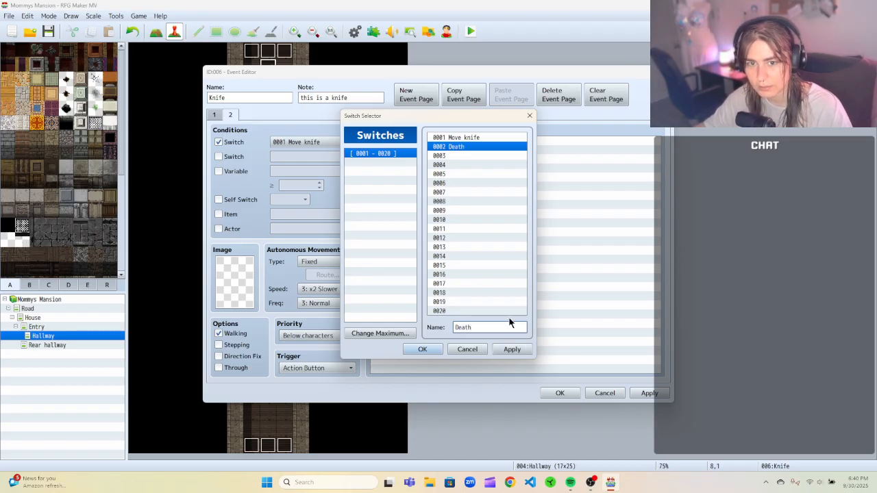
{"action": "key", "text": "BackSpace"}
{"action": "key", "text": "BackSpace"}
{"action": "key", "text": "BackSpace"}
{"action": "key", "text": "BackSpace"}
{"action": "key", "text": "BackSpace"}
{"action": "type", "text": "Game Over"}
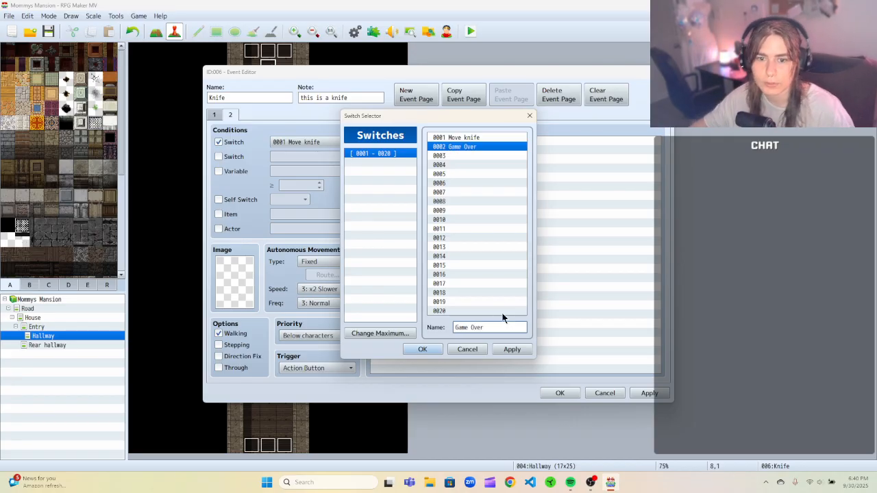
{"action": "left_click", "coordinate": [422, 350]}
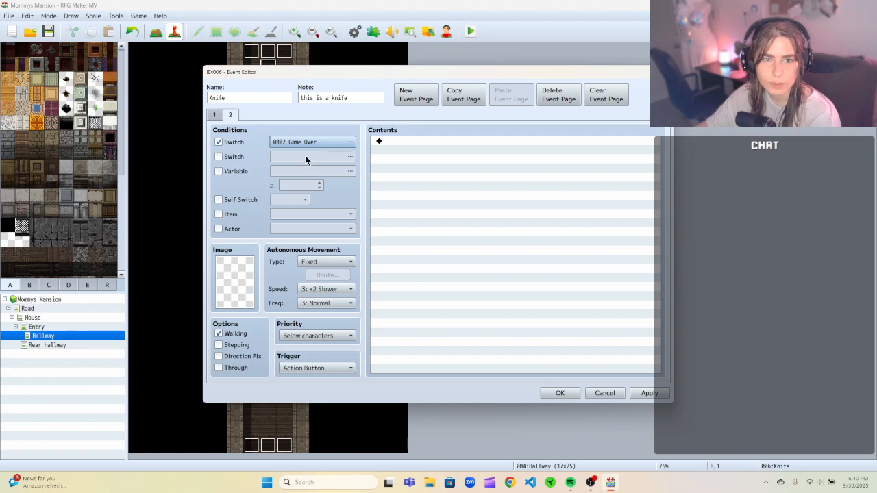
Compare the settings of the knife event's pages 1 and 2.
{"action": "left_click", "coordinate": [433, 140]}
{"action": "right_click", "coordinate": [433, 139]}
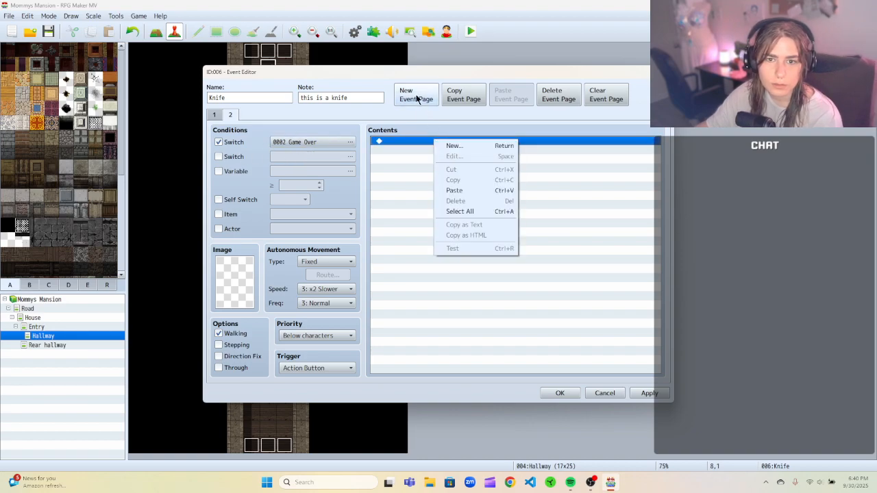
{"action": "left_click", "coordinate": [266, 120]}
{"action": "left_click", "coordinate": [222, 115]}
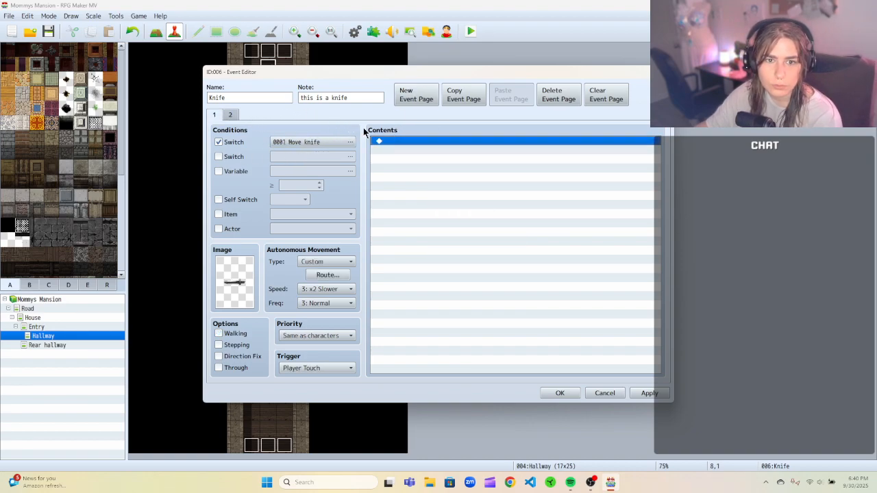
{"action": "left_click", "coordinate": [232, 115]}
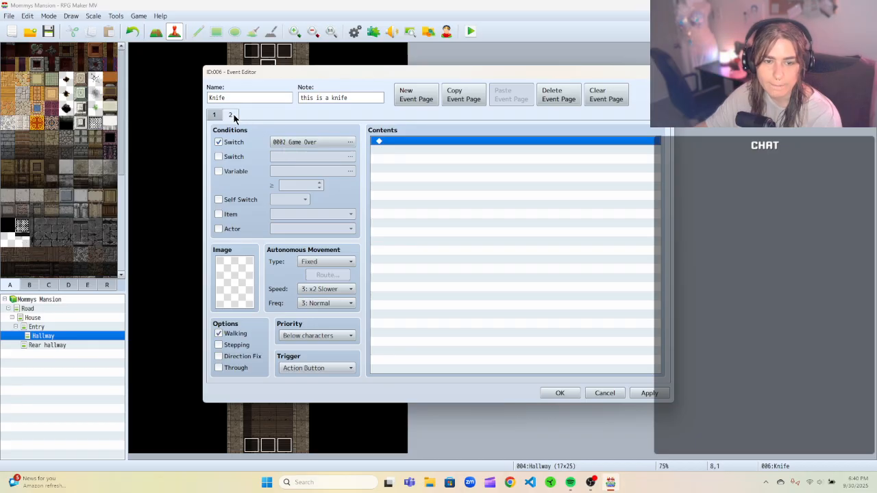
{"action": "left_click", "coordinate": [331, 263]}
{"action": "left_click", "coordinate": [332, 264]}
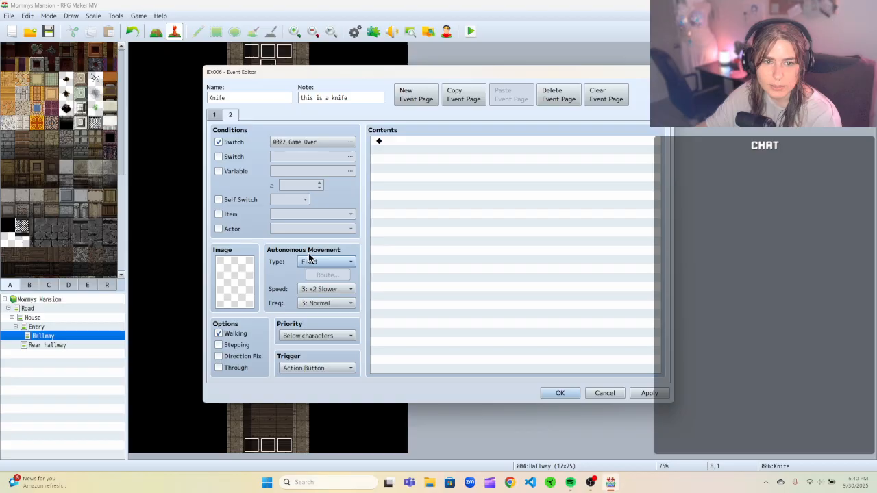
{"action": "left_click", "coordinate": [213, 114]}
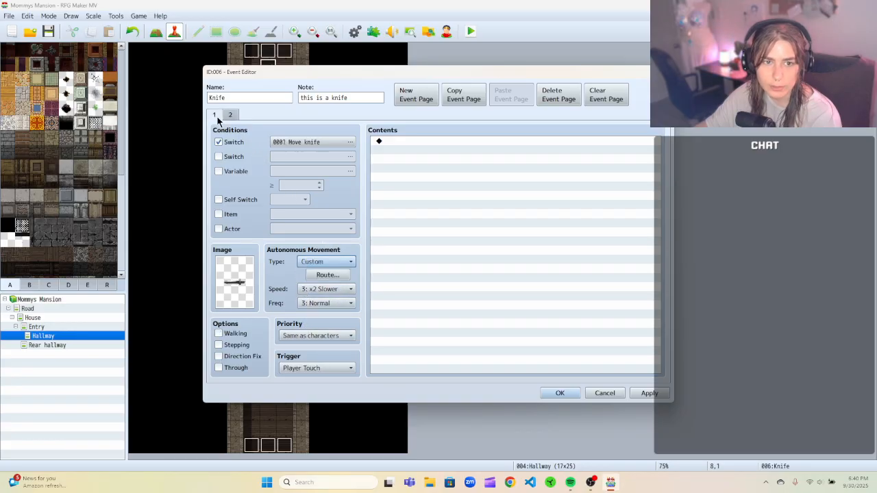
Set page 1's movement speed to 6: x4 Faster and page 2's trigger to Player Touch.
{"action": "left_click", "coordinate": [326, 289]}
{"action": "left_click", "coordinate": [335, 354]}
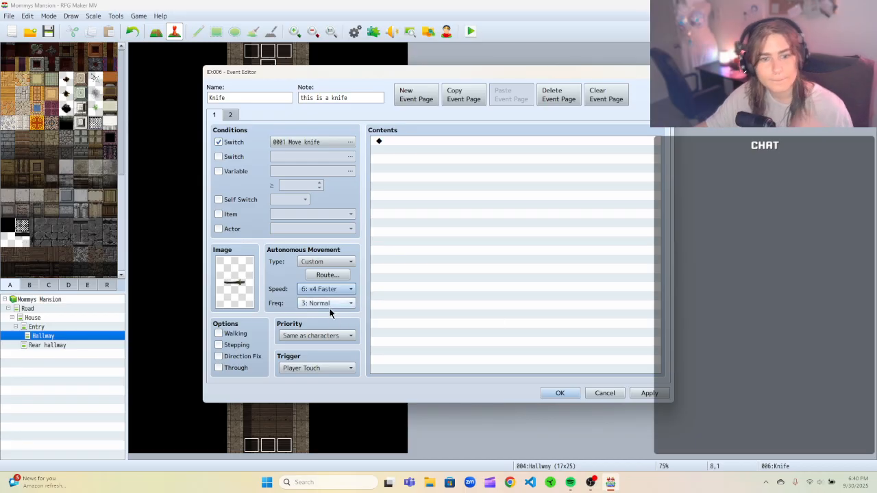
{"action": "left_click", "coordinate": [230, 115]}
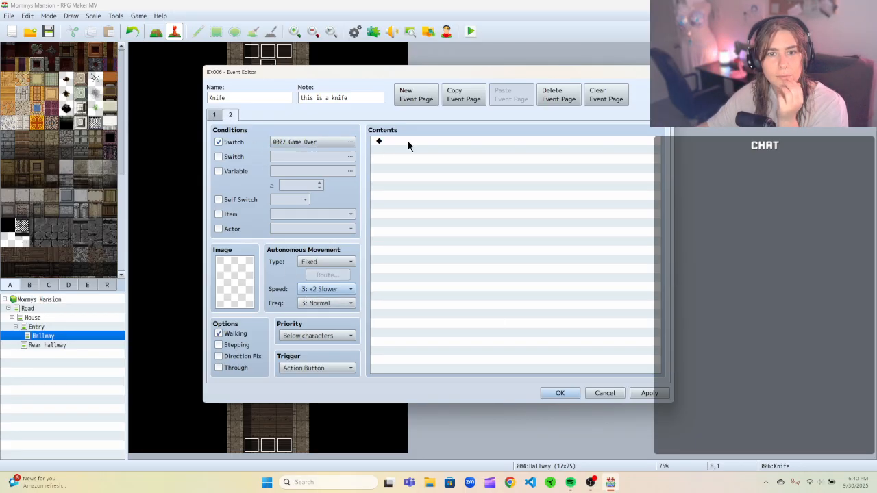
{"action": "left_click", "coordinate": [335, 368]}
{"action": "left_click", "coordinate": [340, 389]}
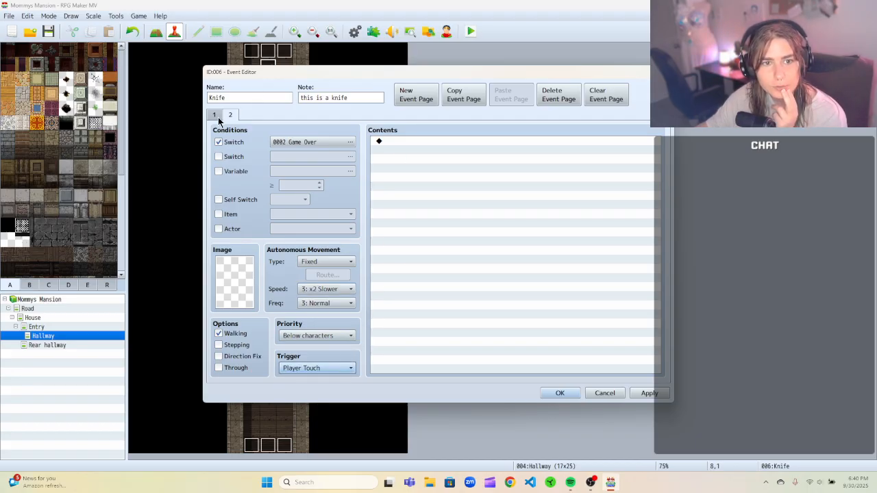
Set the trigger of the knife's page 1 to Parallel.
{"action": "left_click", "coordinate": [216, 116]}
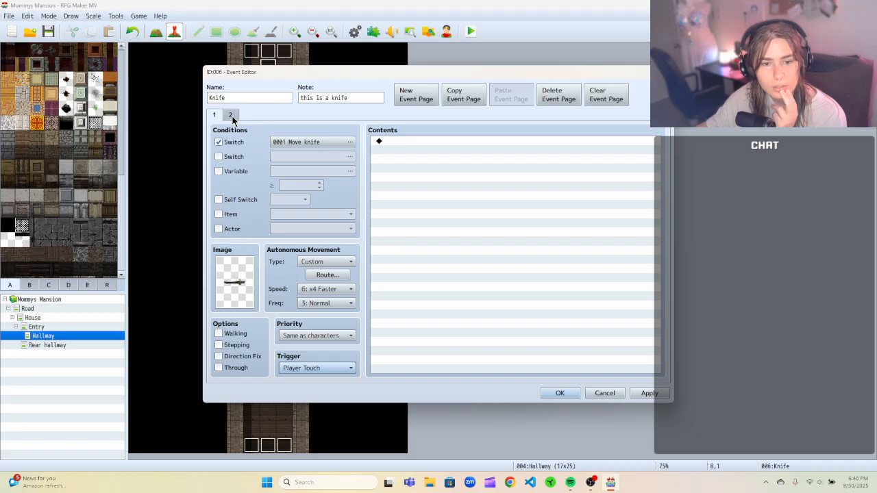
{"action": "left_click", "coordinate": [330, 368]}
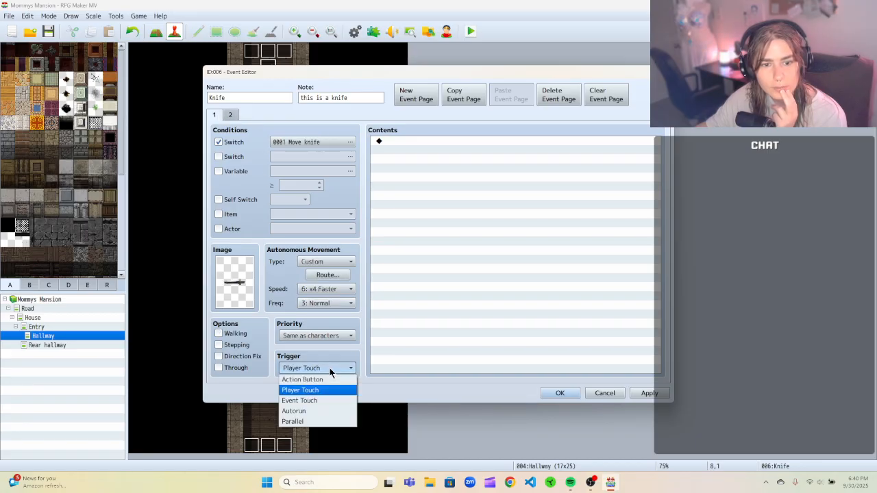
{"action": "left_click", "coordinate": [323, 402]}
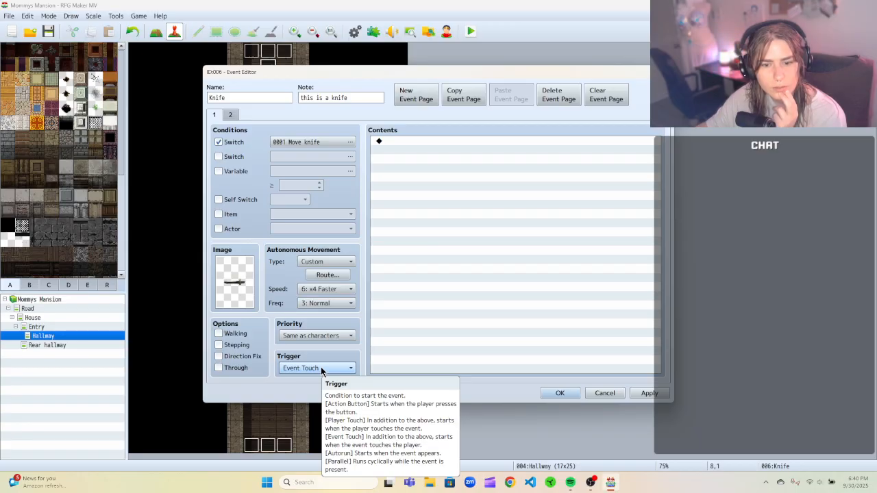
{"action": "left_click", "coordinate": [320, 367]}
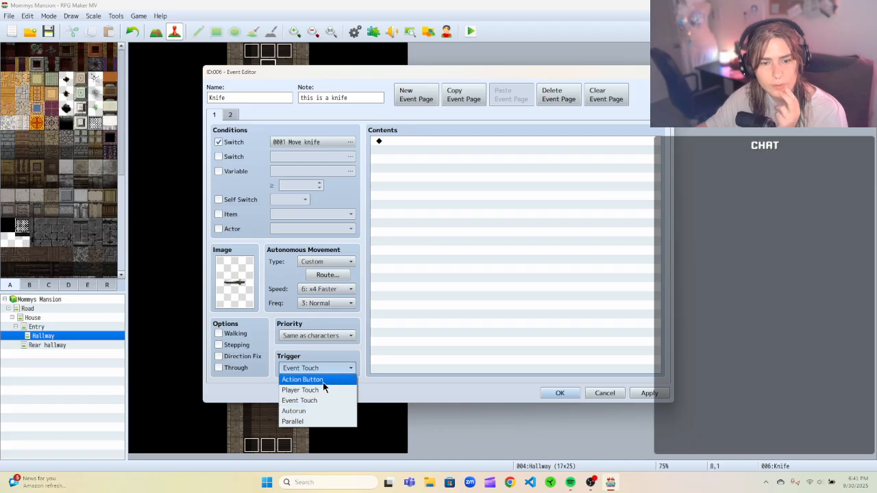
{"action": "left_click", "coordinate": [317, 423]}
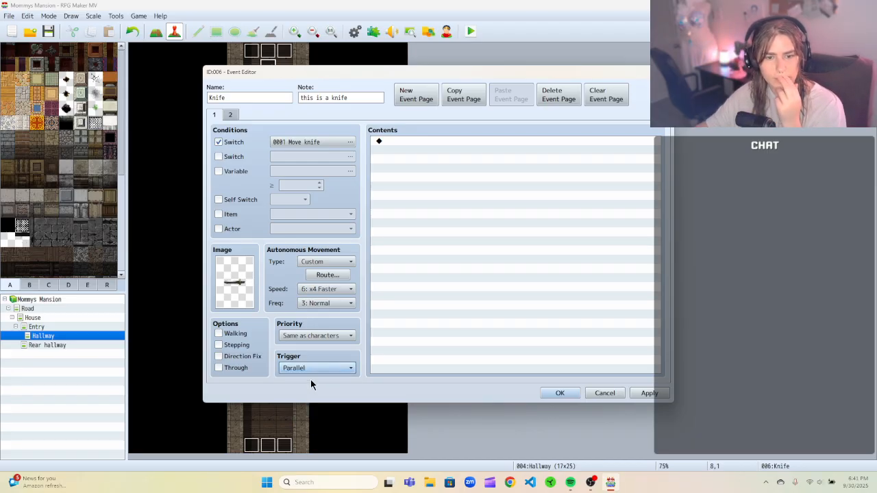
{"action": "left_click", "coordinate": [310, 369]}
{"action": "left_click", "coordinate": [310, 369]}
{"action": "left_click", "coordinate": [311, 369]}
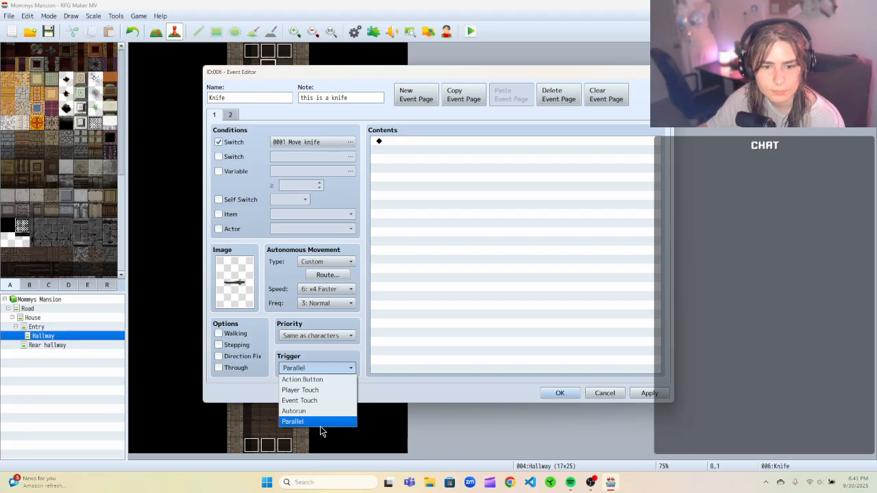
{"action": "left_click", "coordinate": [319, 368]}
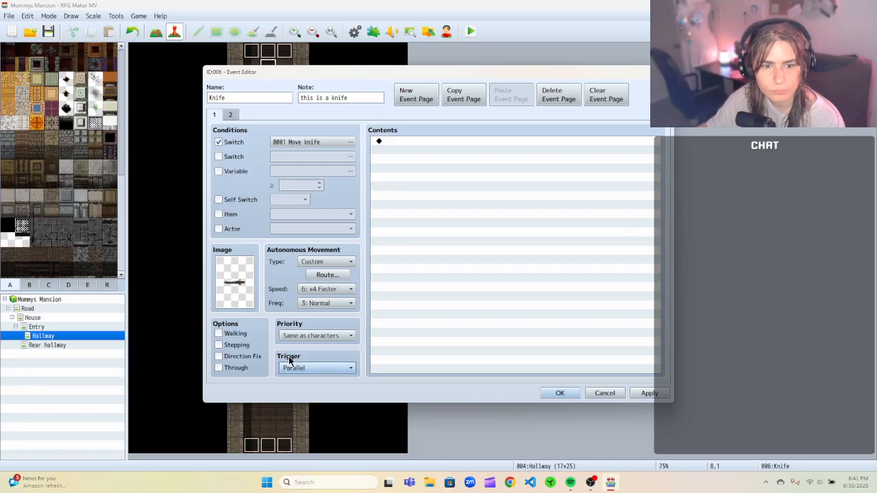
{"action": "mouse_move", "coordinate": [289, 360]}
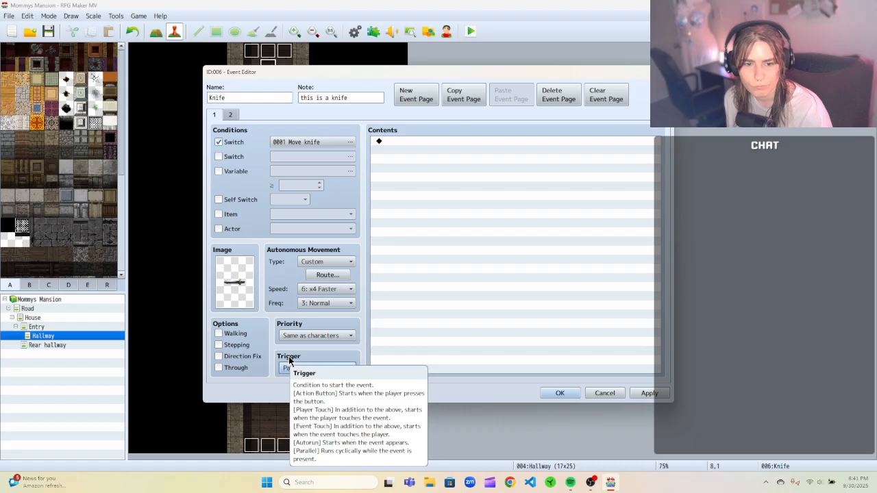
{"action": "left_click", "coordinate": [230, 116]}
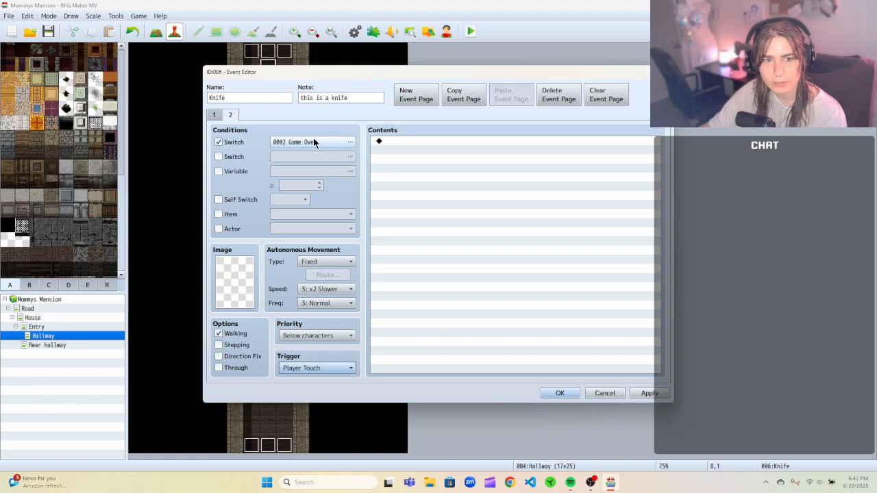
{"action": "left_click", "coordinate": [397, 142]}
{"action": "right_click", "coordinate": [397, 142]}
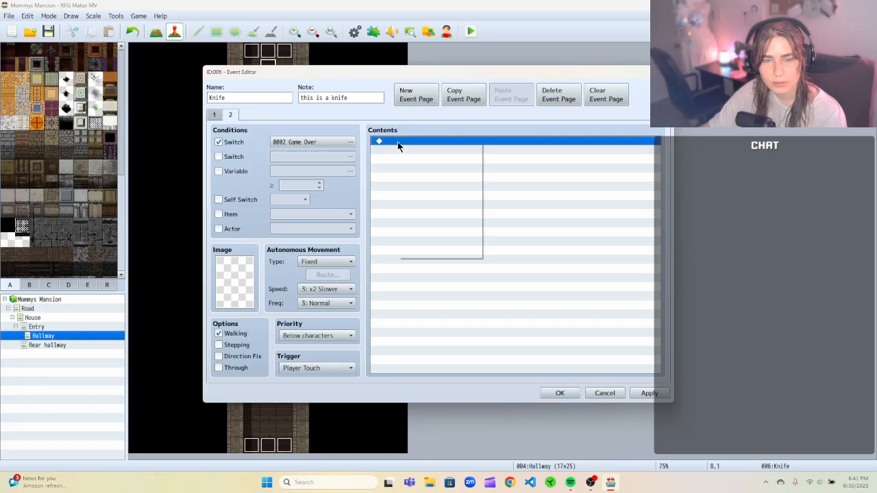
{"action": "left_click", "coordinate": [426, 148]}
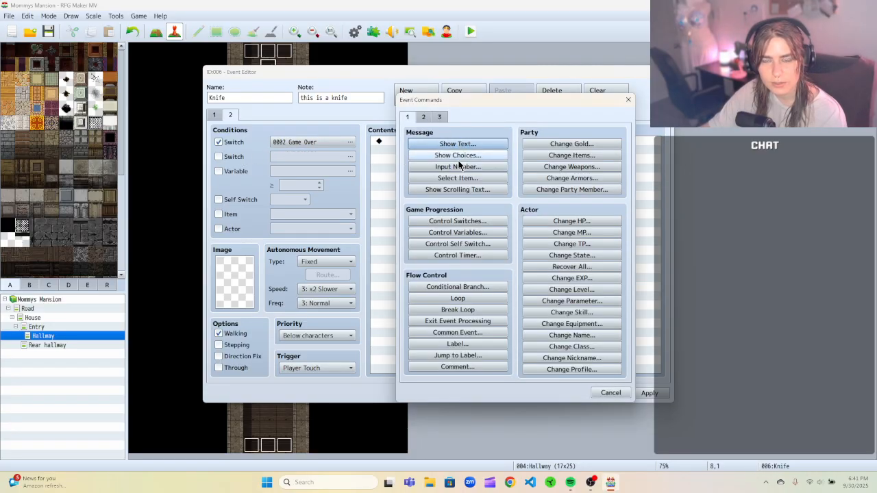
{"action": "left_click", "coordinate": [627, 99]}
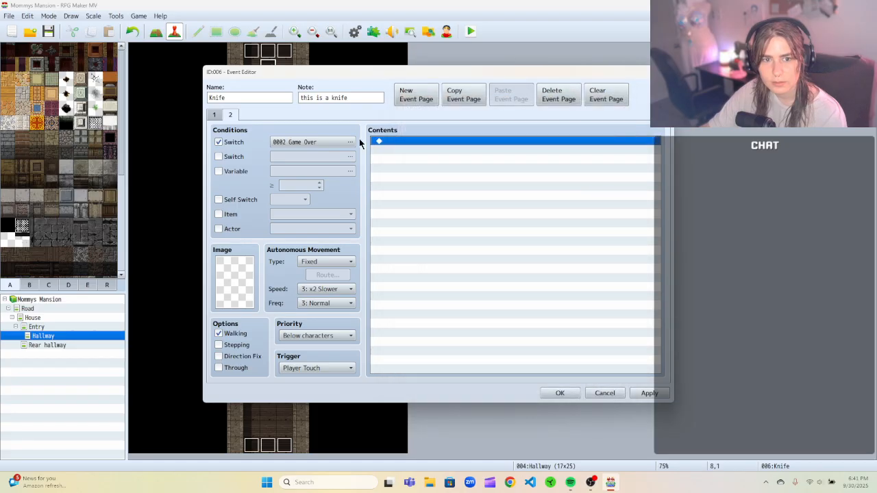
{"action": "left_click", "coordinate": [350, 141]}
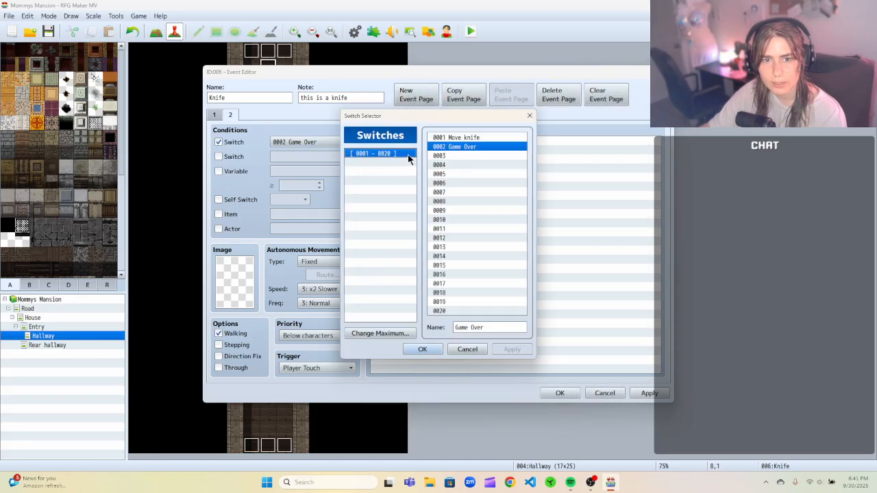
{"action": "right_click", "coordinate": [446, 149]}
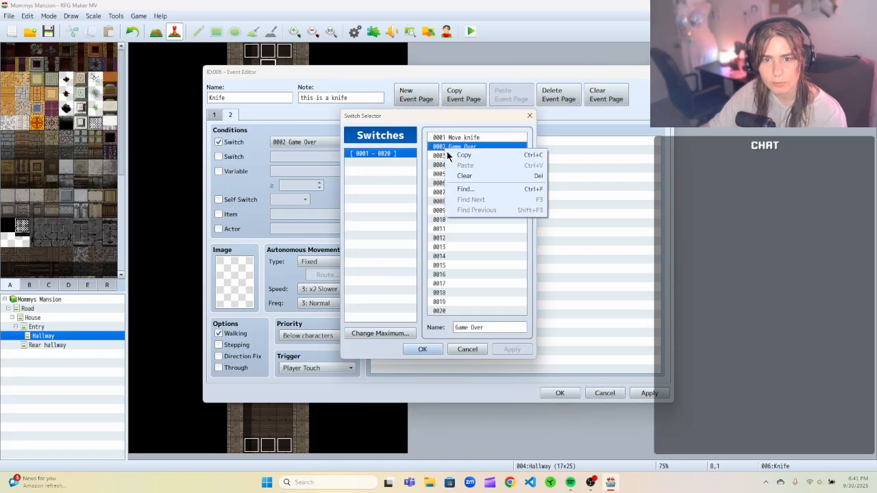
{"action": "left_click", "coordinate": [468, 349]}
{"action": "left_click", "coordinate": [468, 349]}
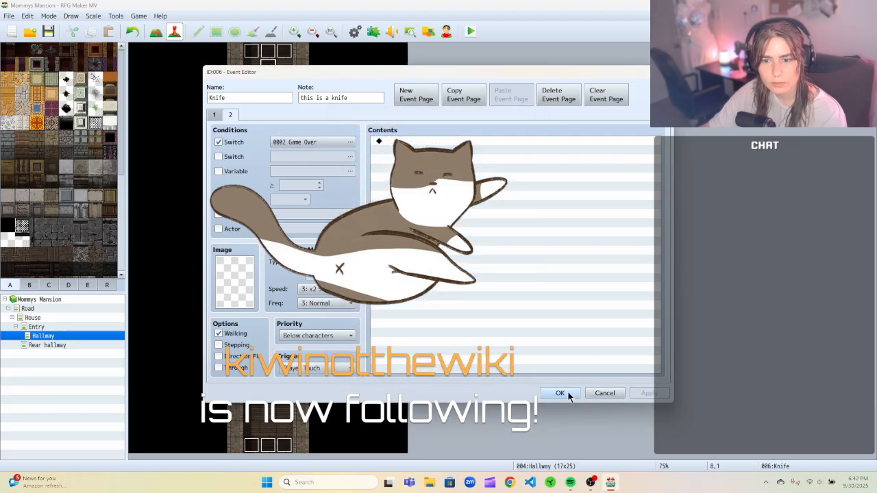
Save the knife event and open the Common Events section of the Database.
{"action": "left_click", "coordinate": [560, 392]}
{"action": "left_click", "coordinate": [116, 16]}
{"action": "left_click", "coordinate": [114, 19]}
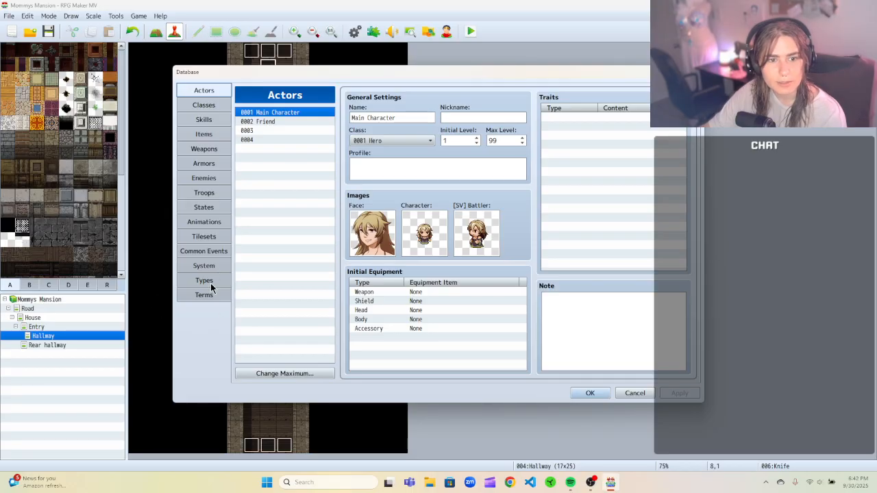
{"action": "left_click", "coordinate": [212, 252]}
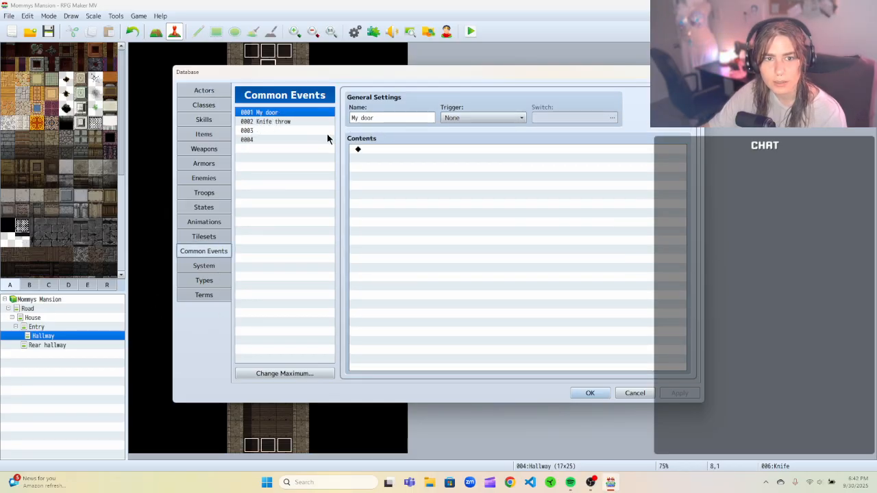
Select common event 0003 and set its trigger to Parallel.
{"action": "left_click", "coordinate": [303, 130]}
{"action": "left_click", "coordinate": [368, 118]}
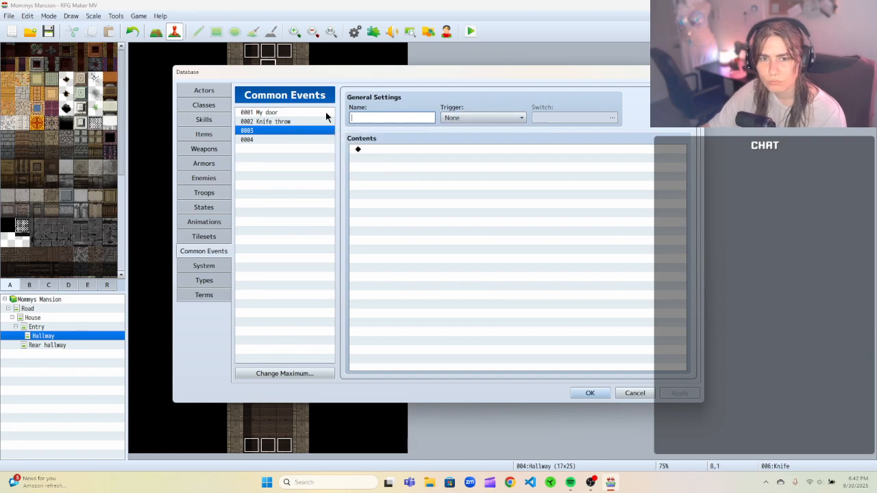
{"action": "left_click", "coordinate": [482, 116]}
{"action": "left_click", "coordinate": [481, 116]}
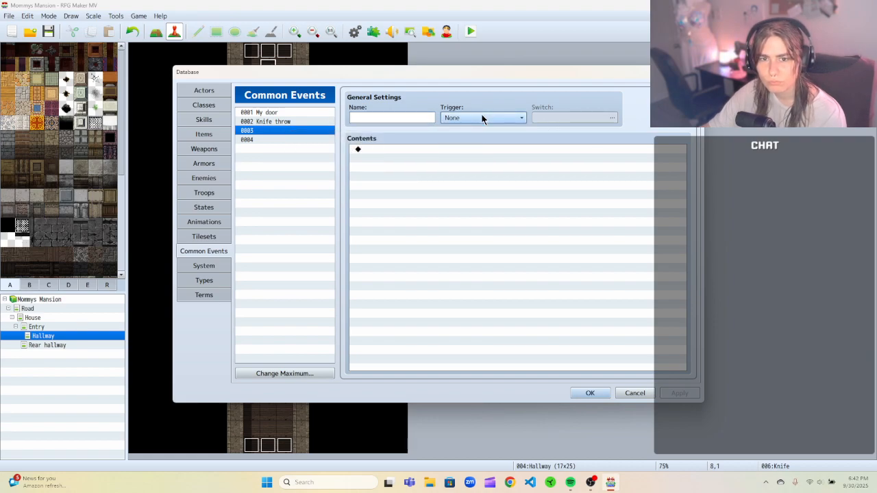
{"action": "left_click", "coordinate": [515, 118]}
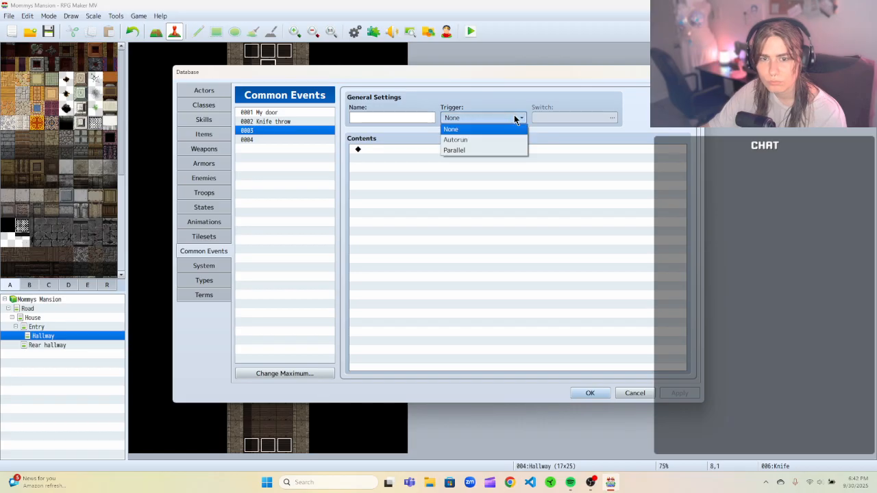
{"action": "left_click", "coordinate": [513, 117]}
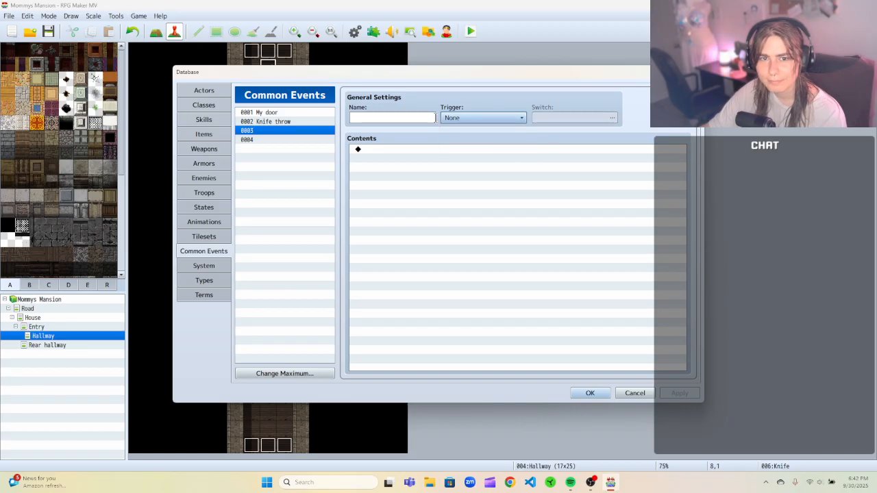
{"action": "left_click", "coordinate": [476, 117]}
{"action": "left_click", "coordinate": [467, 155]}
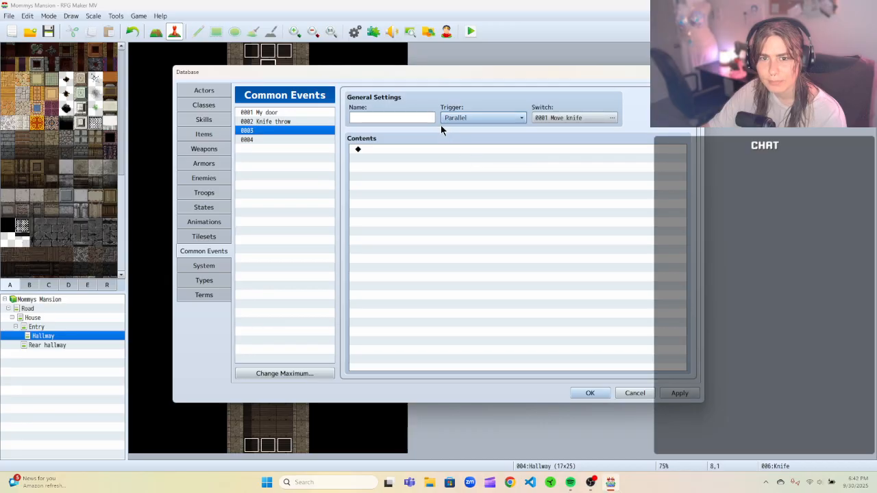
Set common event 0003's switch to 0002 Game Over, name it Ur ded, and apply and close the Database.
{"action": "left_click", "coordinate": [612, 118]}
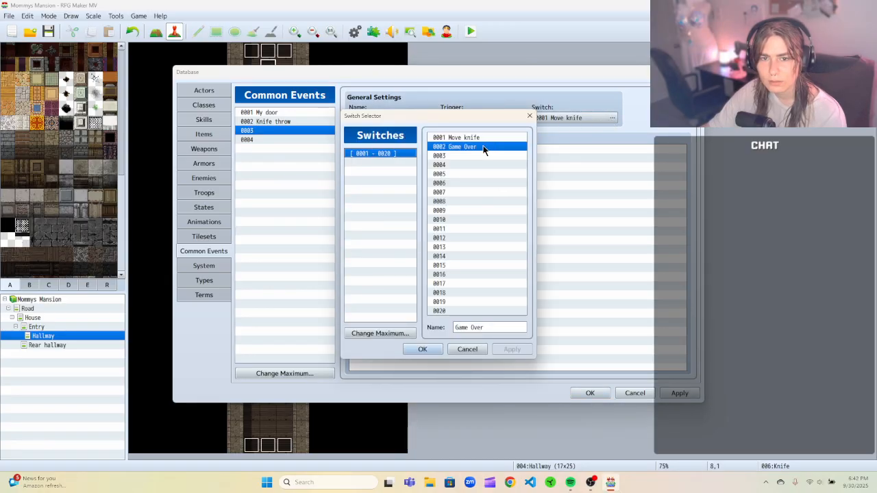
{"action": "left_click", "coordinate": [420, 348]}
{"action": "left_click", "coordinate": [407, 119]}
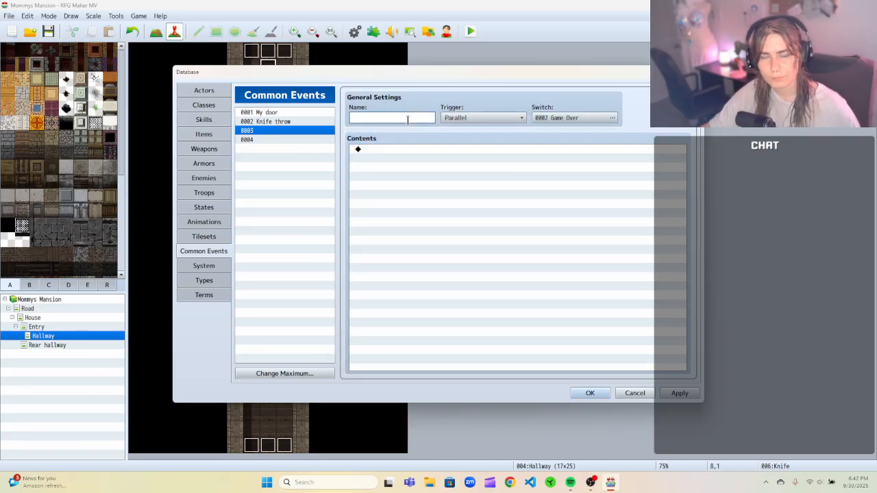
{"action": "type", "text": "Ur ded"}
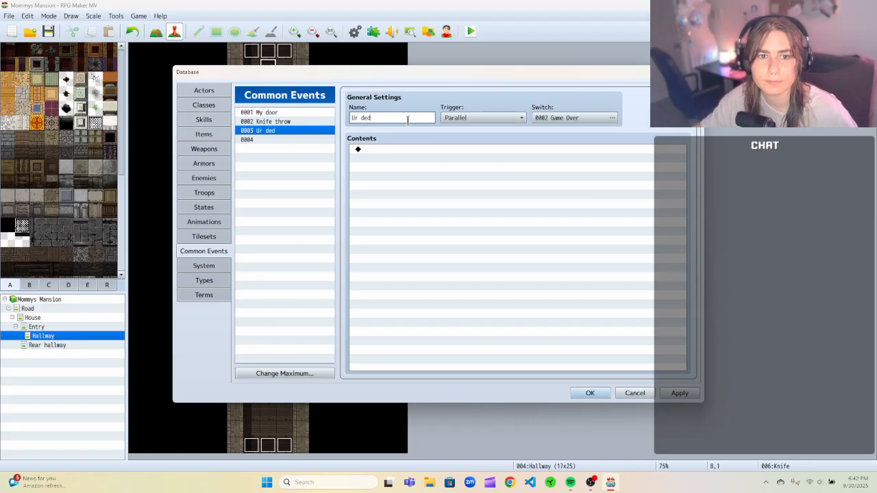
{"action": "left_click", "coordinate": [675, 395]}
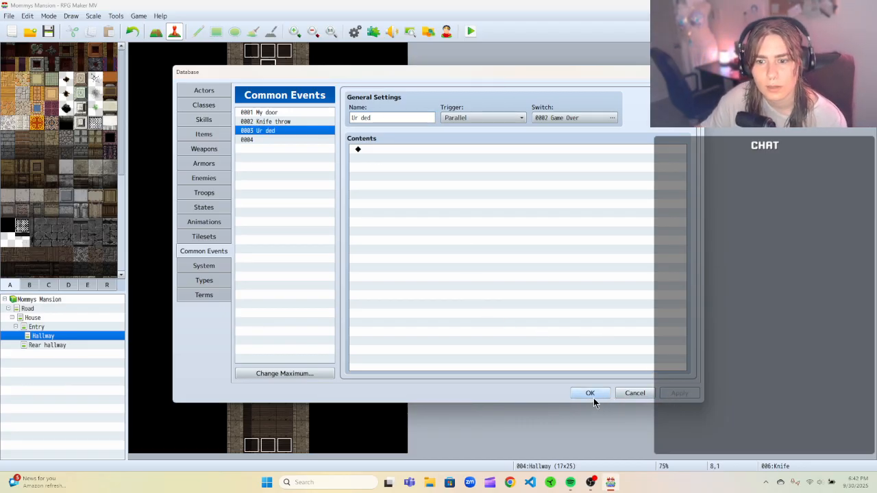
{"action": "left_click", "coordinate": [591, 394]}
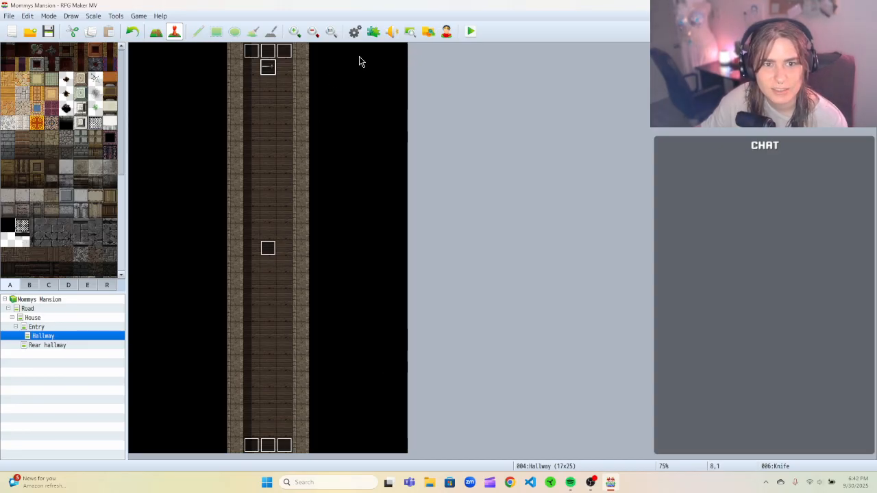
Open the Knife Trigger event to review its contents, then close it.
{"action": "right_click", "coordinate": [268, 248]}
{"action": "left_click", "coordinate": [283, 256]}
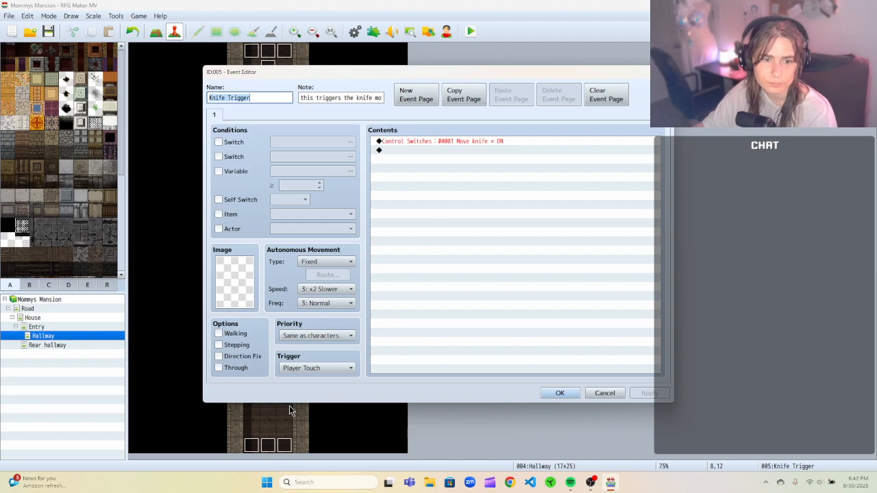
{"action": "left_click_drag", "start_coordinate": [262, 76], "coordinate": [386, 80]}
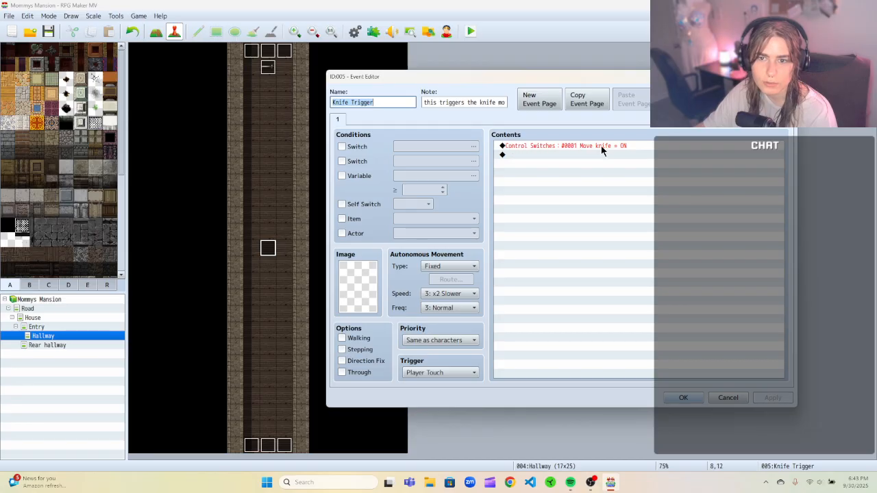
{"action": "left_click", "coordinate": [683, 397]}
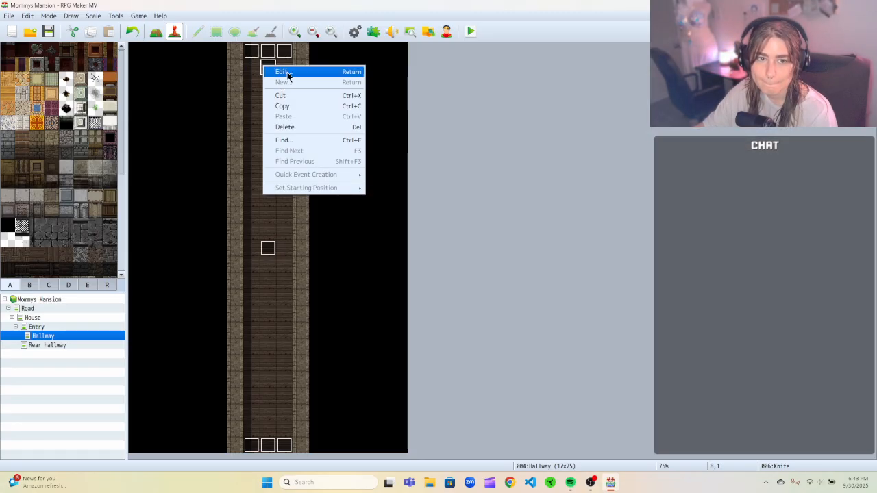
Open the knife event and review page 1's trigger setting.
{"action": "left_click", "coordinate": [271, 72]}
{"action": "left_click_drag", "start_coordinate": [456, 63], "coordinate": [594, 68]}
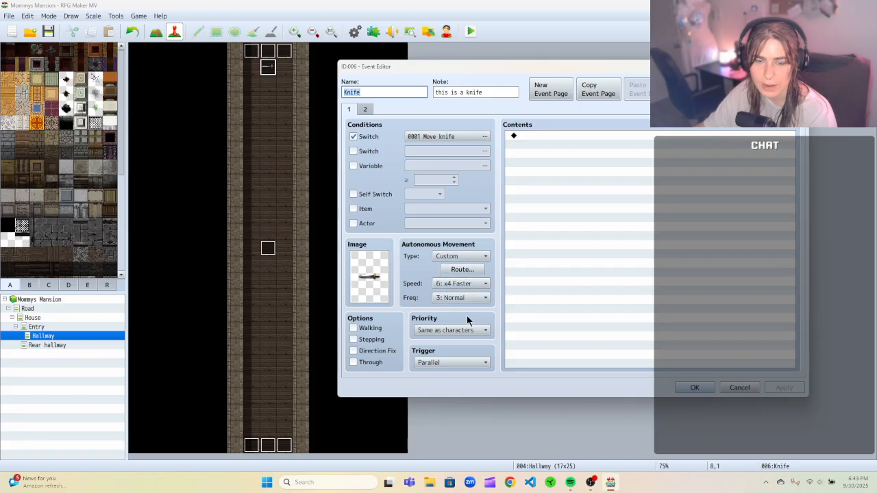
{"action": "left_click", "coordinate": [444, 362]}
{"action": "left_click", "coordinate": [531, 385]}
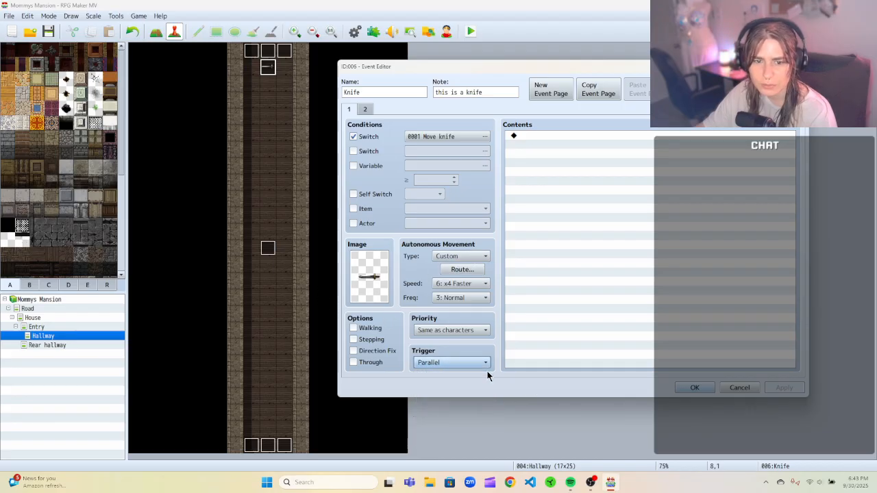
On the knife's page 2, set priority to Same as characters and turn off Walking.
{"action": "left_click", "coordinate": [367, 110]}
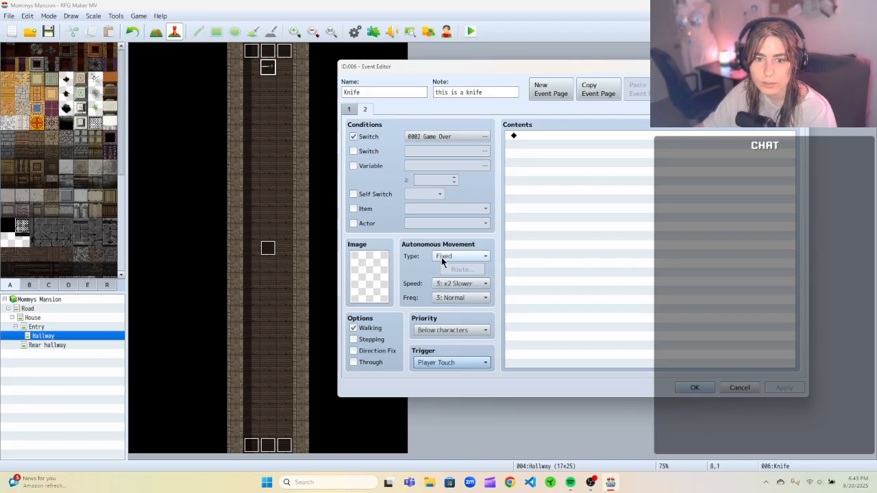
{"action": "left_click", "coordinate": [453, 331]}
{"action": "left_click", "coordinate": [457, 350]}
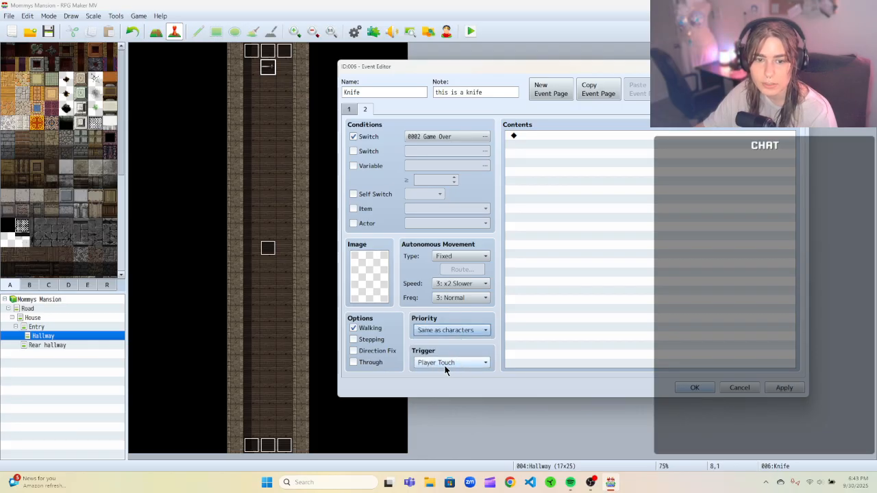
{"action": "left_click", "coordinate": [371, 329]}
Add a Control Switches command on page 2 turning switch 0001 Move knife OFF.
{"action": "left_click", "coordinate": [526, 136]}
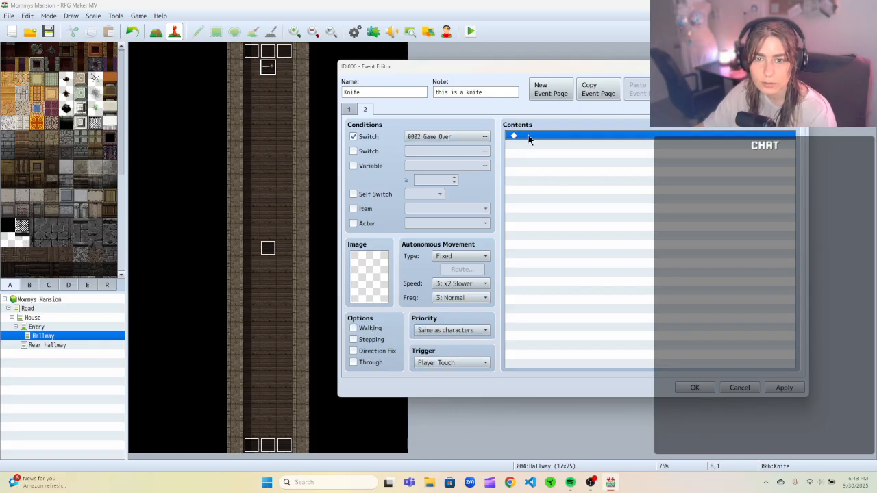
{"action": "right_click", "coordinate": [526, 135]}
{"action": "left_click", "coordinate": [535, 138]}
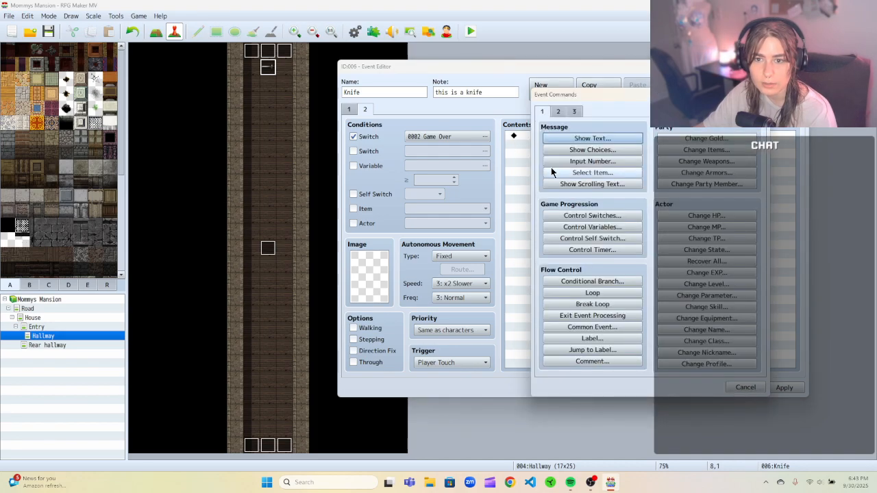
{"action": "left_click", "coordinate": [591, 216]}
{"action": "left_click", "coordinate": [664, 224]}
{"action": "double_click", "coordinate": [699, 144]}
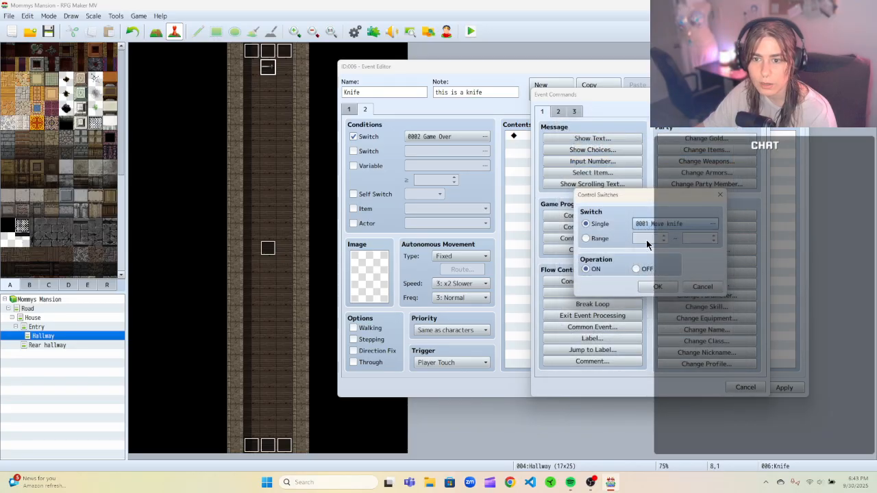
{"action": "left_click", "coordinate": [637, 269]}
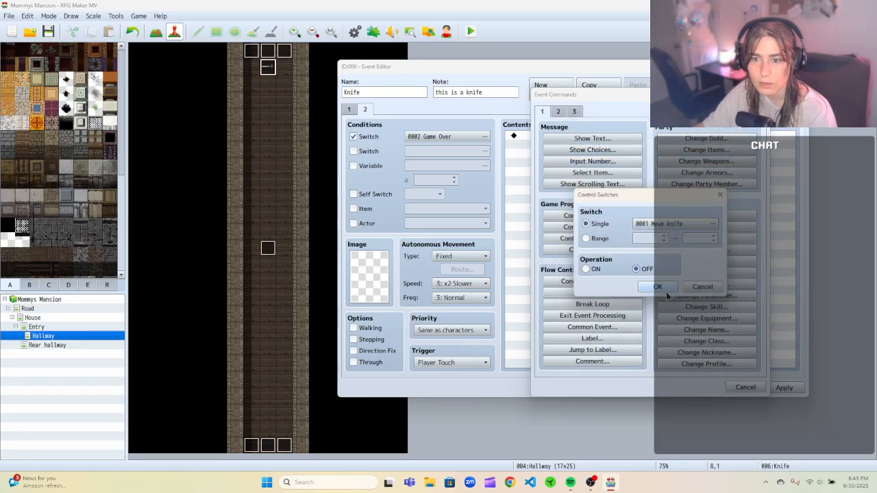
{"action": "left_click", "coordinate": [657, 287]}
Add a Return to Title Screen command on page 2, then cut it again.
{"action": "right_click", "coordinate": [571, 141]}
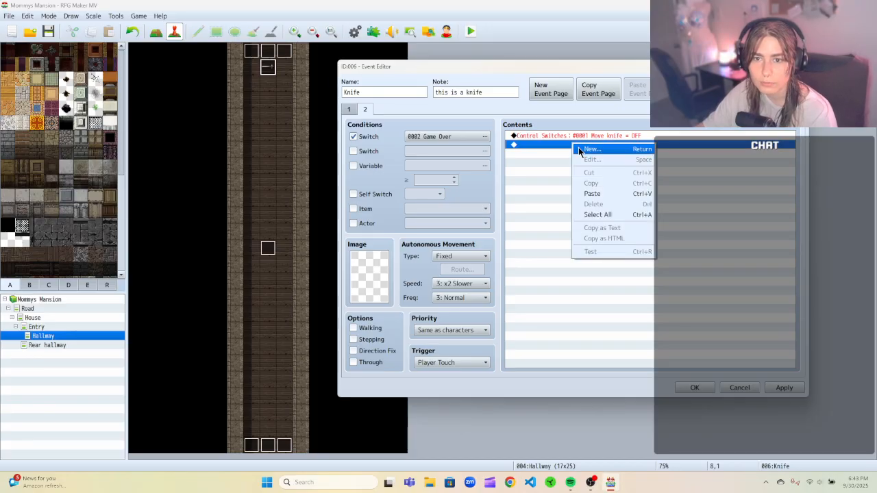
{"action": "left_click", "coordinate": [578, 147]}
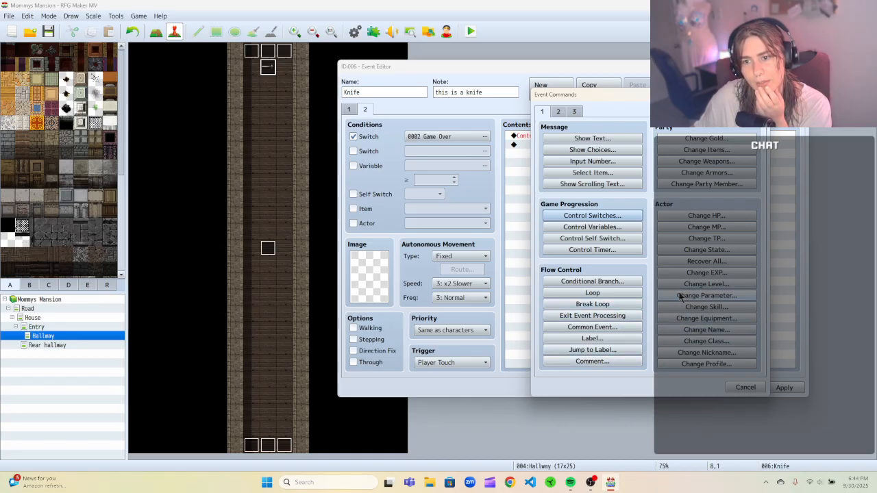
{"action": "left_click", "coordinate": [564, 112]}
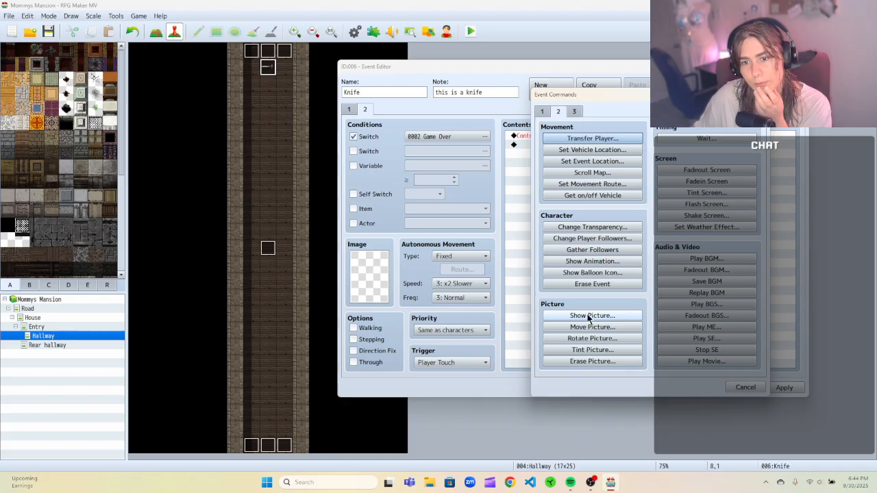
{"action": "left_click", "coordinate": [575, 114]}
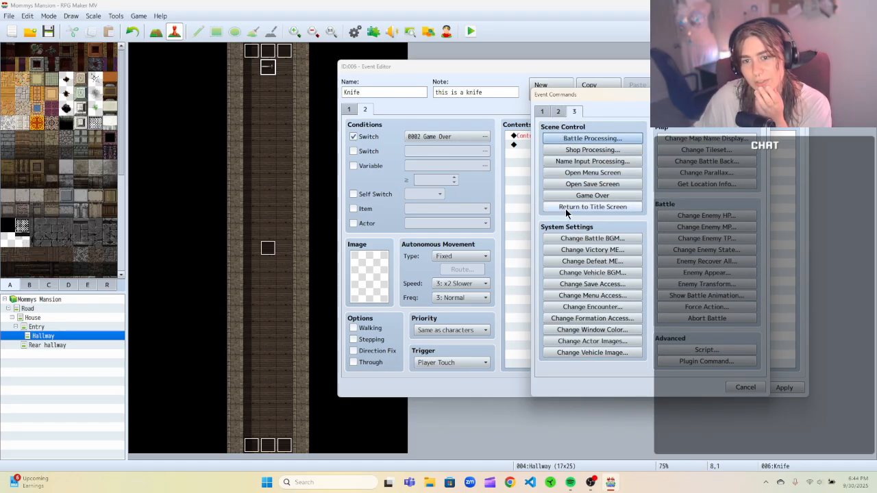
{"action": "left_click", "coordinate": [592, 207]}
{"action": "right_click", "coordinate": [559, 146]}
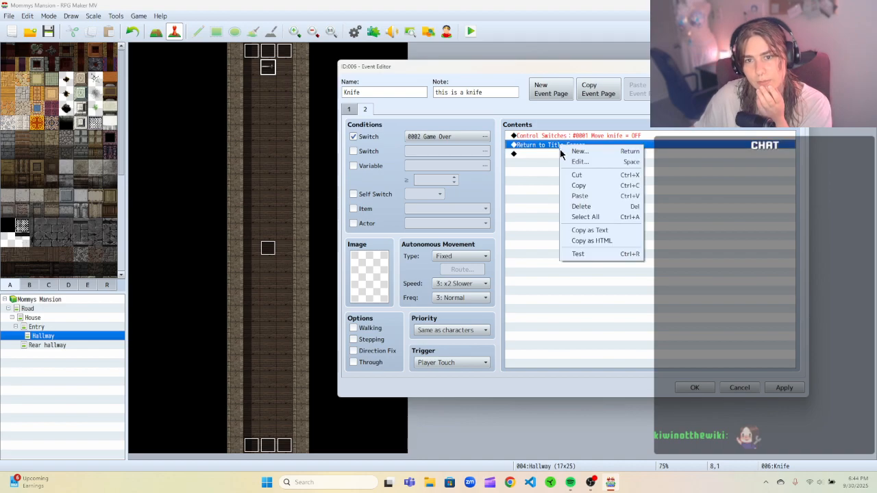
{"action": "left_click", "coordinate": [581, 175]}
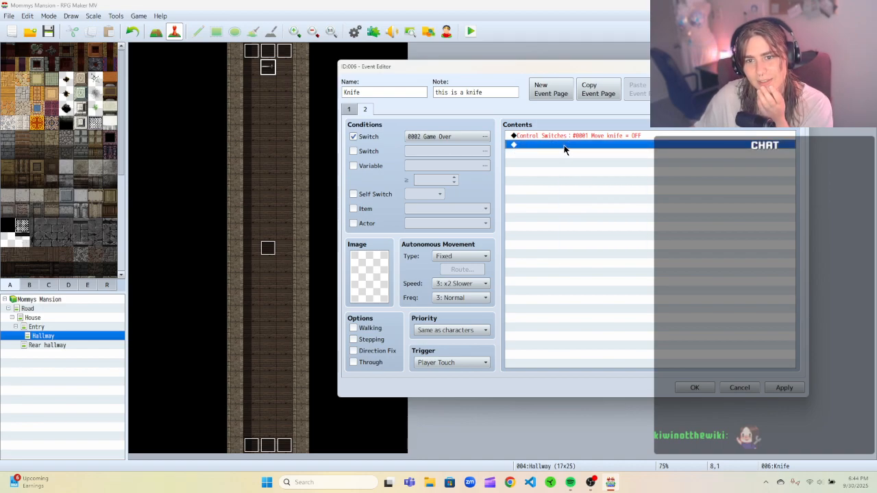
Add a Game Over command after the switch command and apply and close the knife event.
{"action": "right_click", "coordinate": [564, 150]}
{"action": "left_click", "coordinate": [572, 151]}
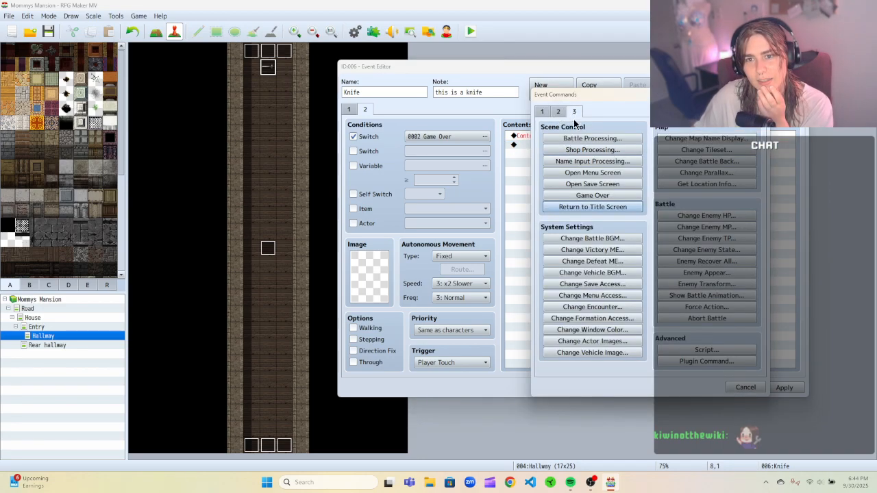
{"action": "left_click", "coordinate": [579, 195]}
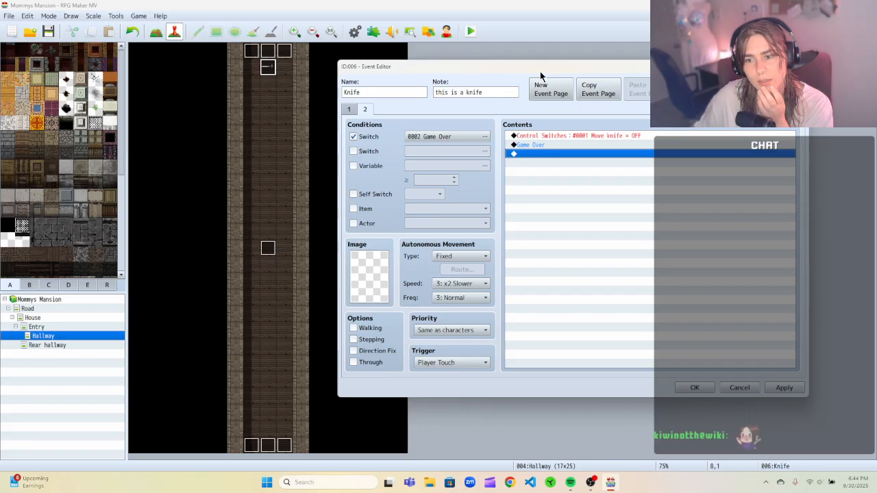
{"action": "left_click", "coordinate": [773, 385]}
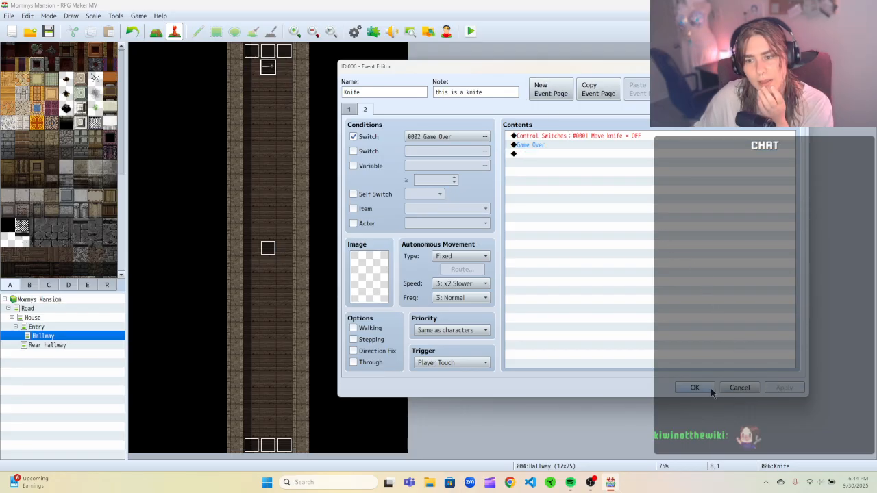
{"action": "left_click", "coordinate": [709, 390]}
Save the project, start a playtest, and begin a New Game.
{"action": "left_click", "coordinate": [469, 31]}
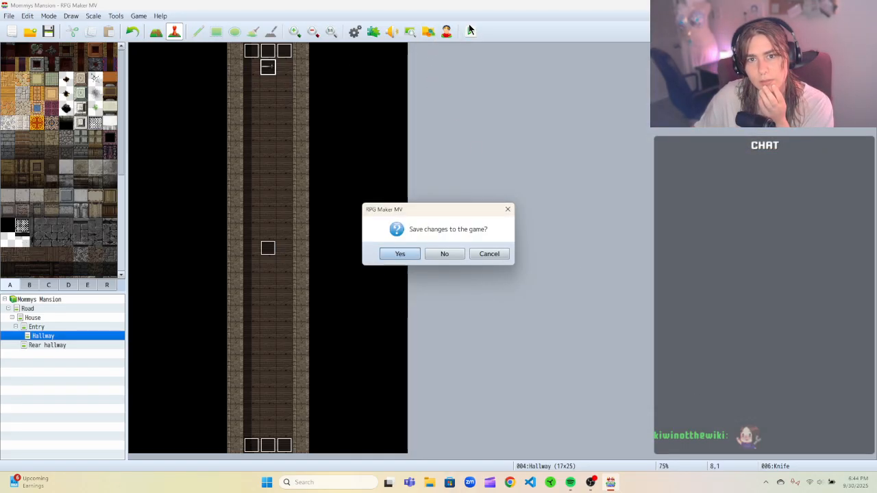
{"action": "left_click", "coordinate": [387, 256]}
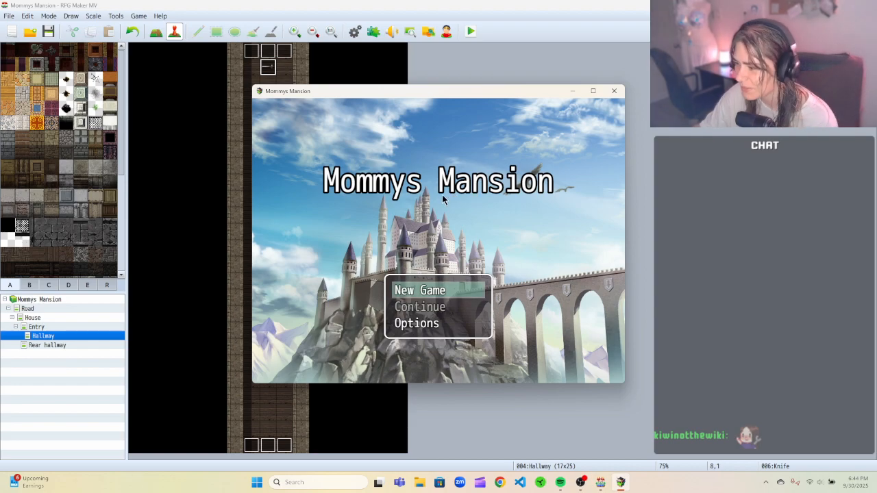
{"action": "left_click", "coordinate": [405, 290]}
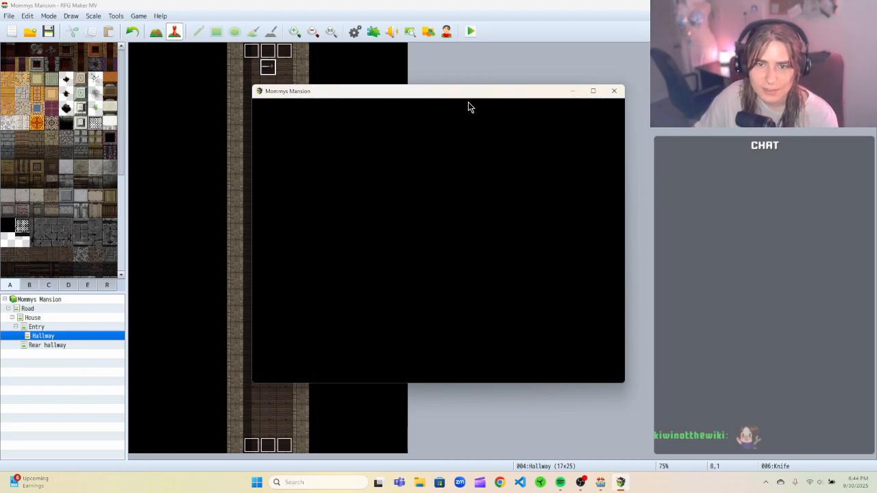
Walk the player up the hallway to test the knife trap.
{"action": "key", "text": "Up"}
{"action": "key", "text": "Up"}
{"action": "key", "text": "Up"}
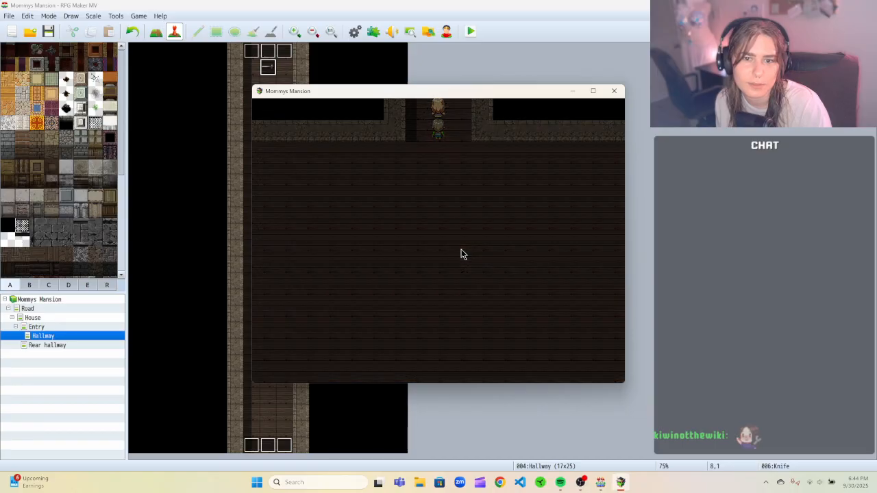
{"action": "key", "text": "Up"}
{"action": "key", "text": "Up"}
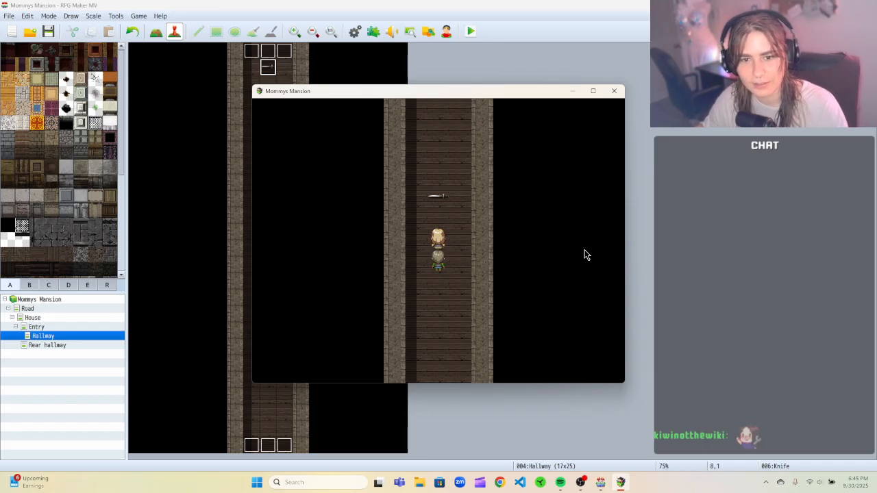
Close the playtest and enable the Through option on the Knife Trigger event, then confirm it.
{"action": "left_click", "coordinate": [614, 91]}
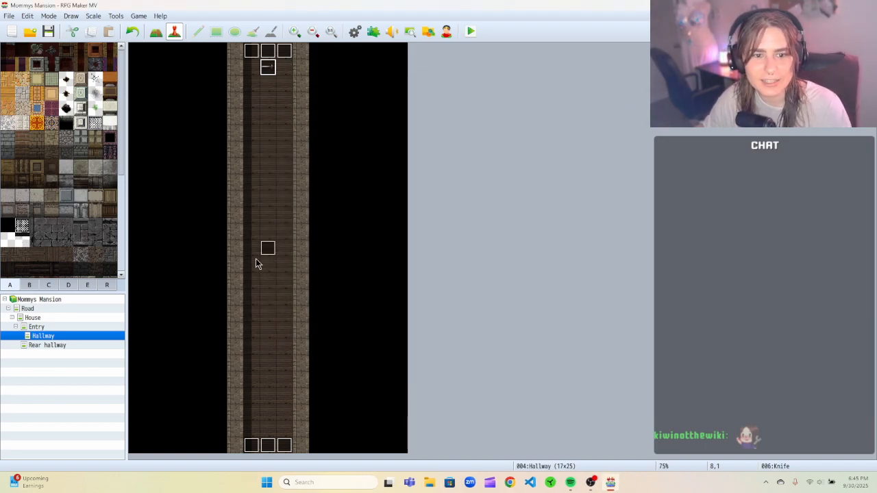
{"action": "left_click", "coordinate": [274, 259]}
{"action": "right_click", "coordinate": [275, 259]}
{"action": "left_click", "coordinate": [287, 256]}
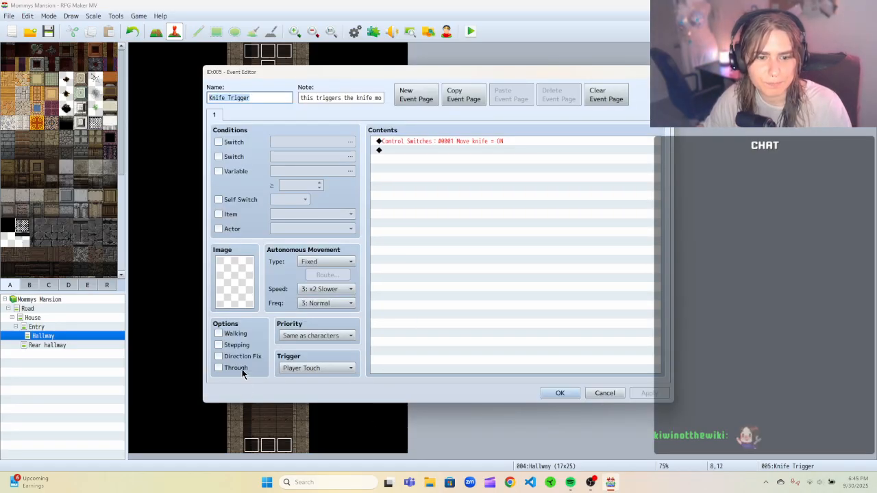
{"action": "left_click", "coordinate": [232, 367]}
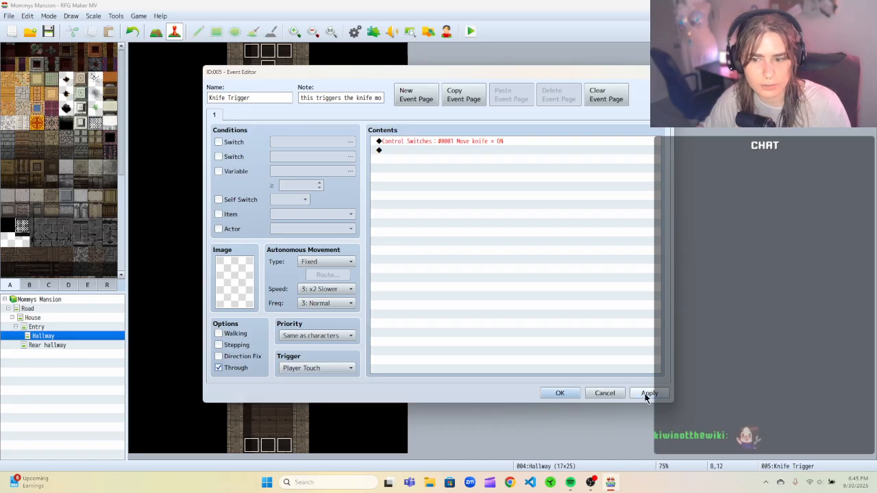
{"action": "left_click", "coordinate": [552, 392]}
Set the Knife event's movement frequency to 5: Highest and apply and close the event.
{"action": "right_click", "coordinate": [268, 66]}
{"action": "left_click", "coordinate": [274, 71]}
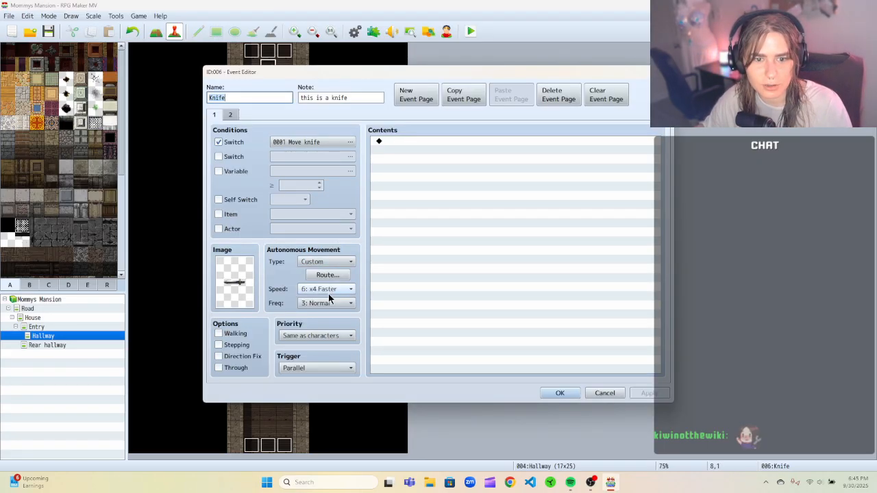
{"action": "left_click", "coordinate": [328, 291]}
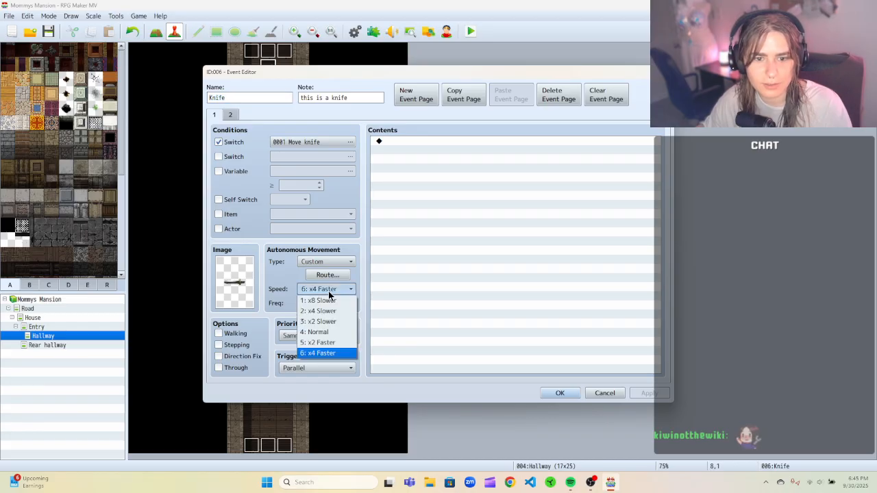
{"action": "left_click", "coordinate": [366, 284]}
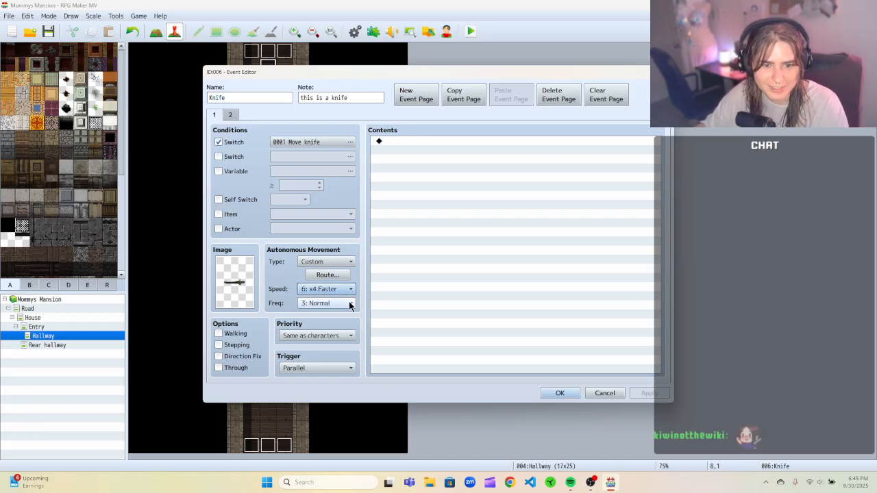
{"action": "left_click", "coordinate": [349, 304]}
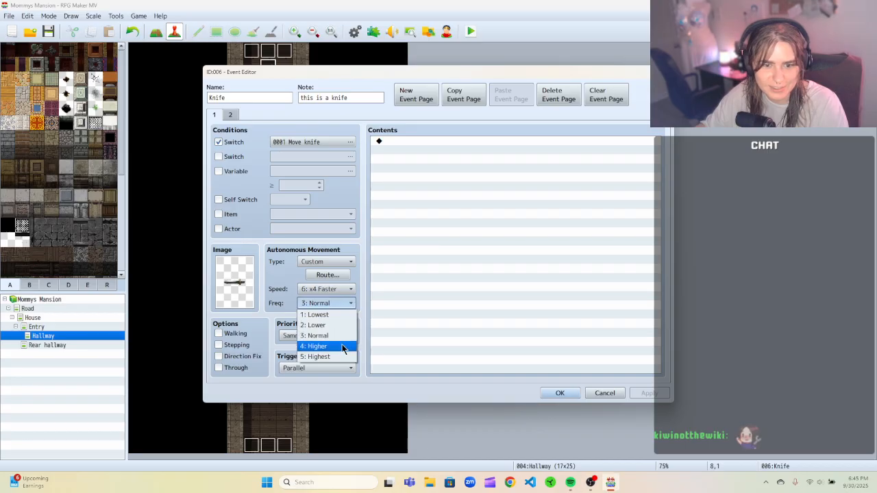
{"action": "left_click", "coordinate": [342, 355]}
{"action": "left_click", "coordinate": [649, 392]}
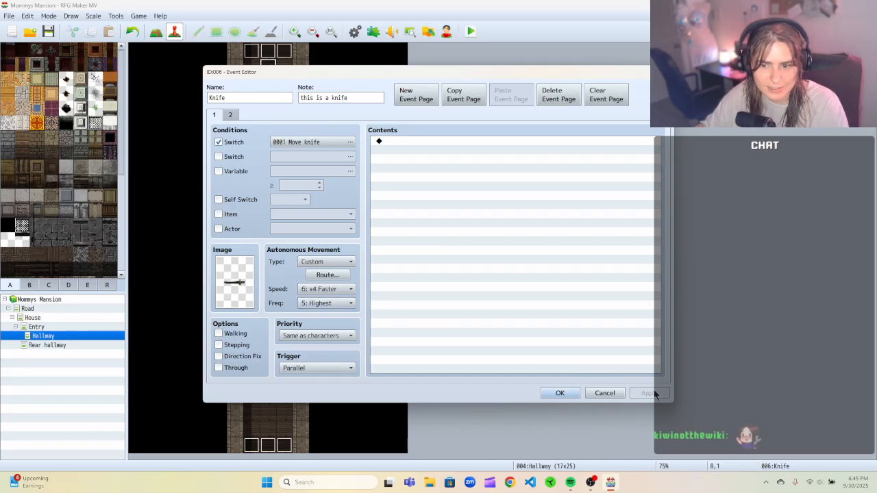
{"action": "left_click", "coordinate": [569, 392]}
Save the changes to the game and start a playtest.
{"action": "right_click", "coordinate": [276, 65]}
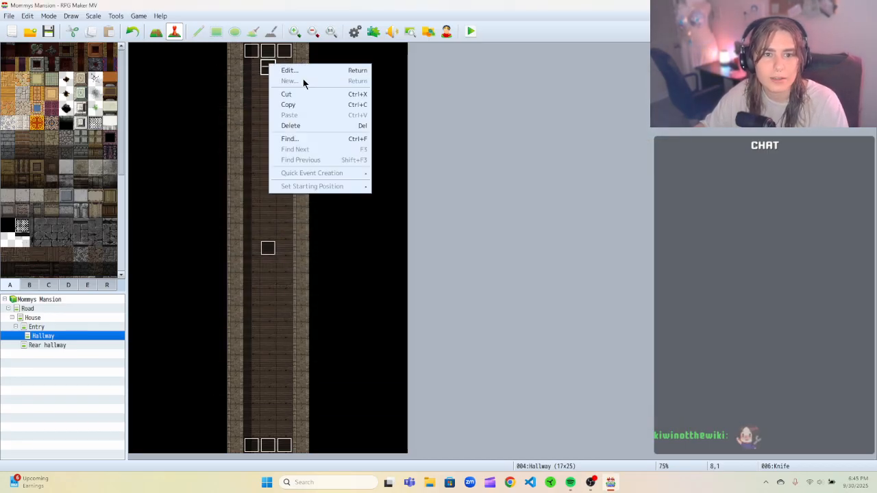
{"action": "left_click", "coordinate": [462, 109]}
{"action": "left_click", "coordinate": [464, 33]}
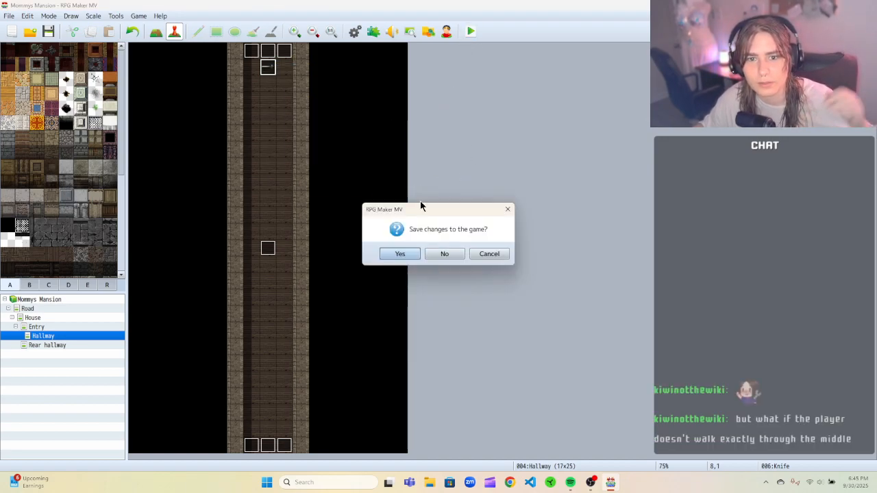
{"action": "left_click", "coordinate": [400, 254]}
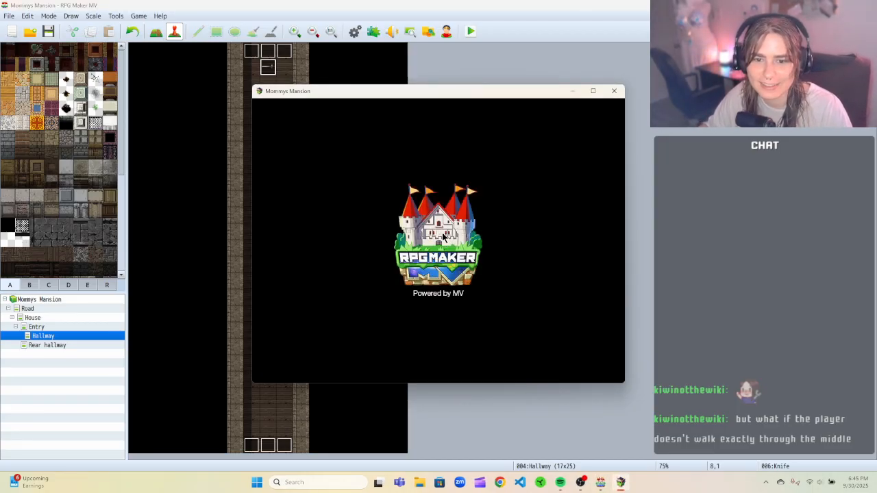
Begin a New Game and walk the player up the hallway to test the knife trap.
{"action": "left_click", "coordinate": [434, 290]}
{"action": "key", "text": "Up"}
{"action": "key", "text": "Up"}
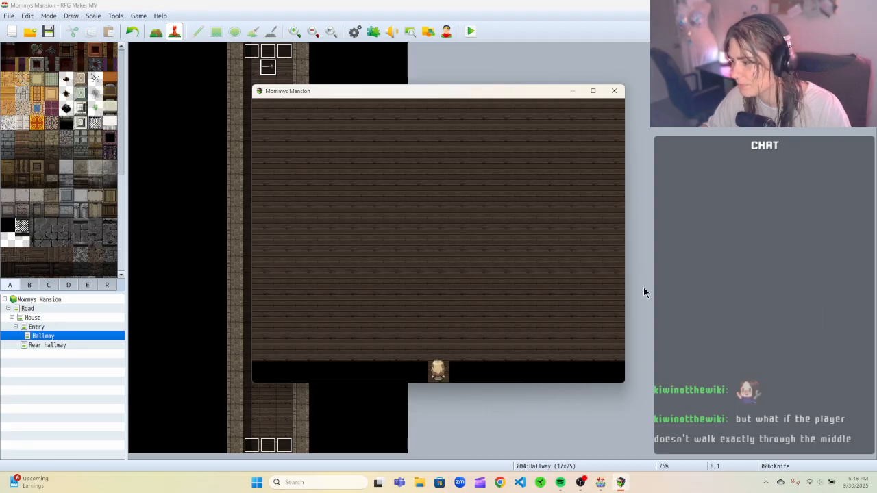
{"action": "key", "text": "Up"}
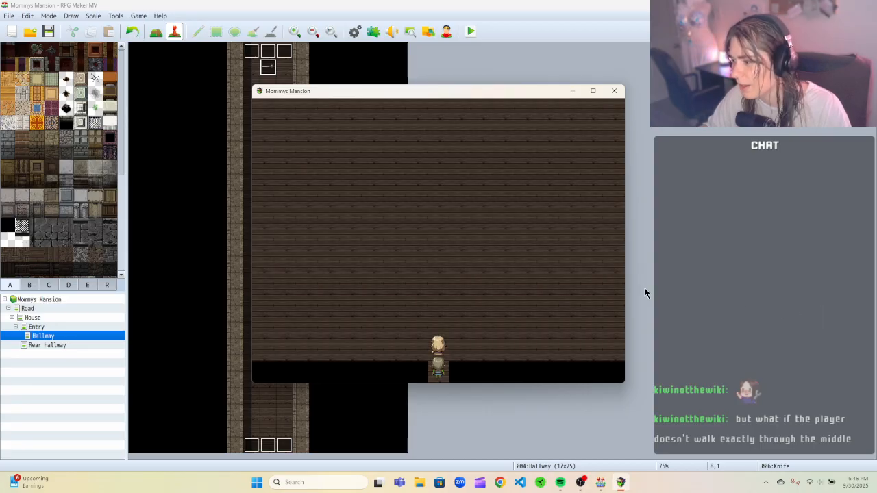
{"action": "key", "text": "Up"}
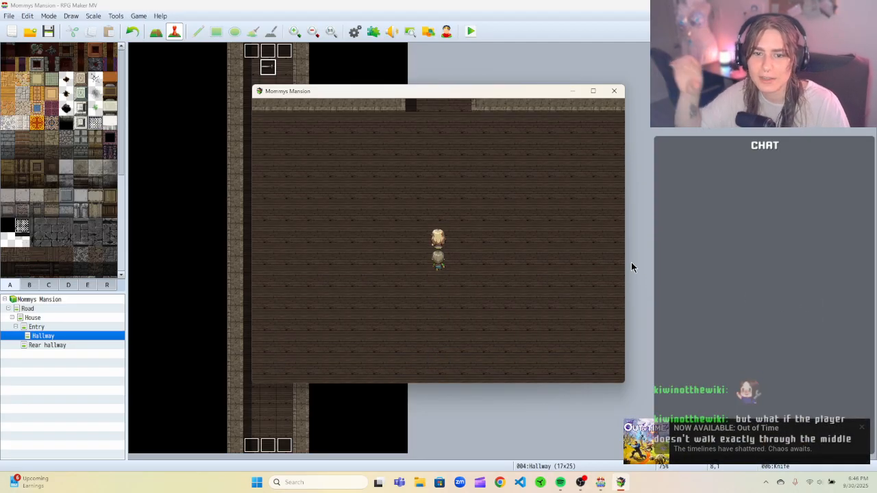
{"action": "key", "text": "Up"}
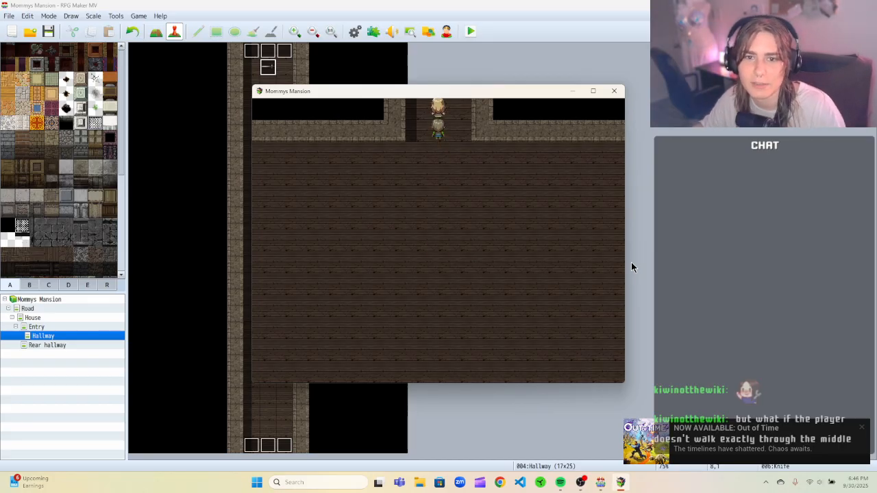
{"action": "key", "text": "Up"}
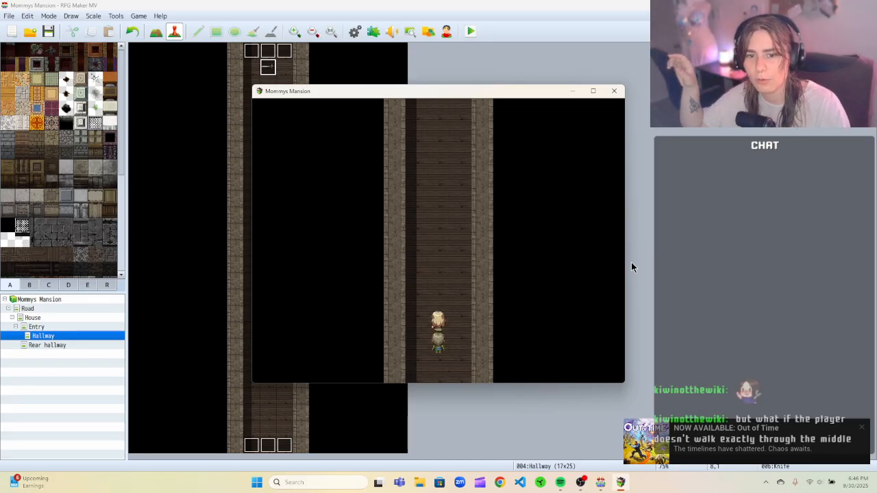
{"action": "key", "text": "Up"}
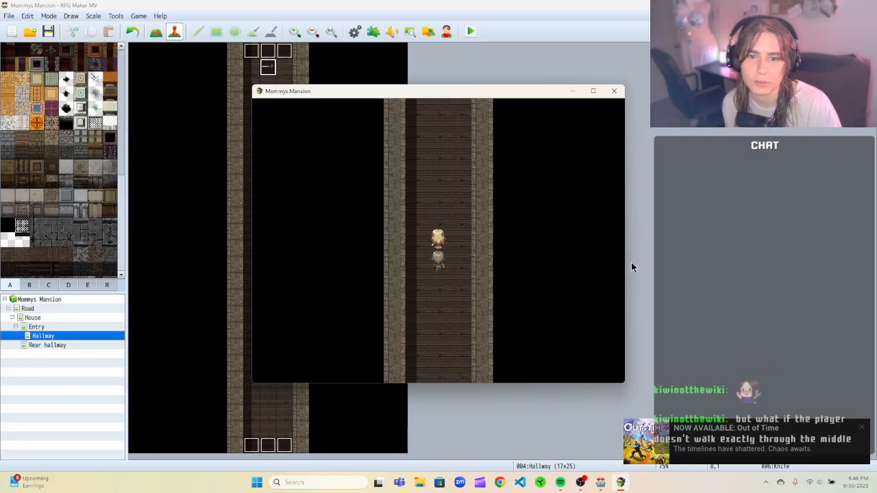
{"action": "key", "text": "Up"}
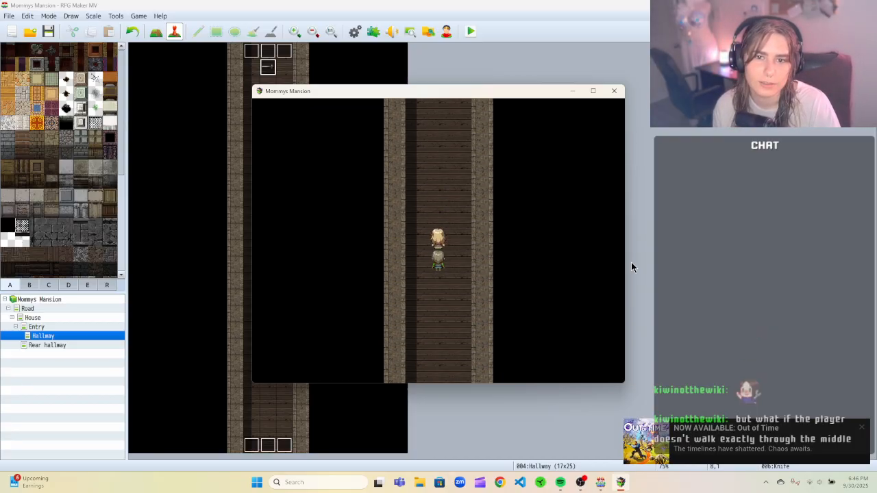
{"action": "key", "text": "Down"}
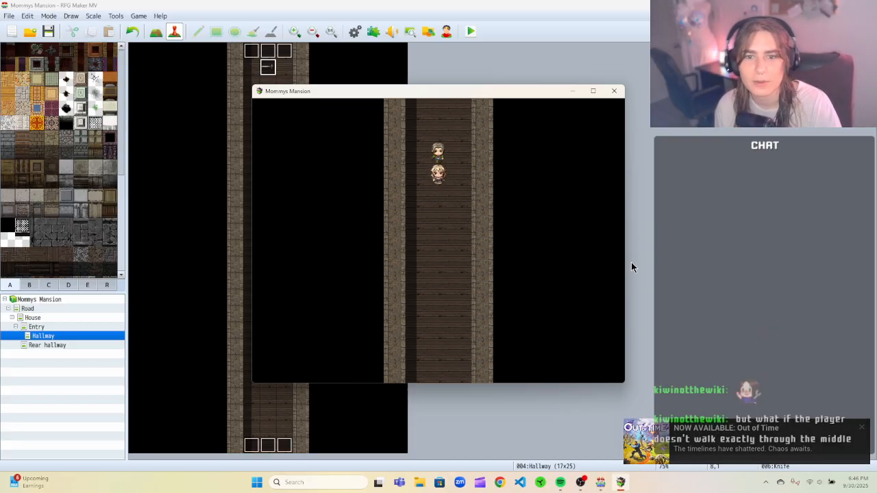
{"action": "key", "text": "Up"}
{"action": "key", "text": "Up"}
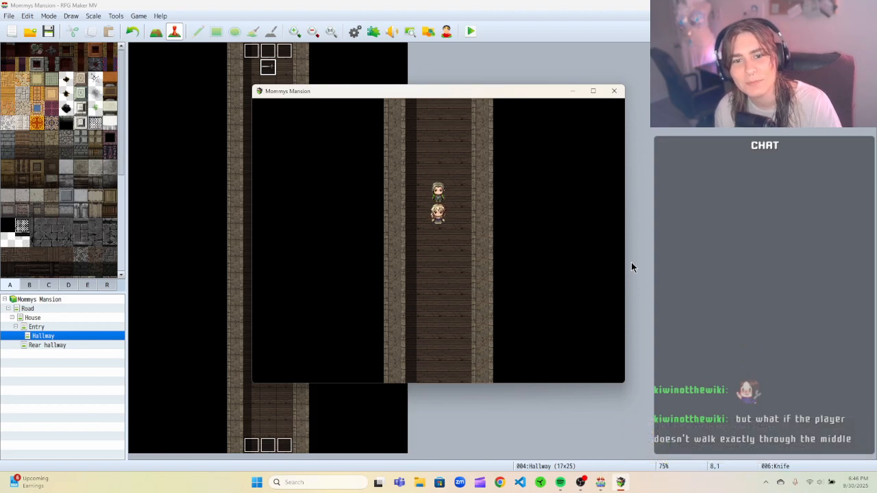
{"action": "key", "text": "Down"}
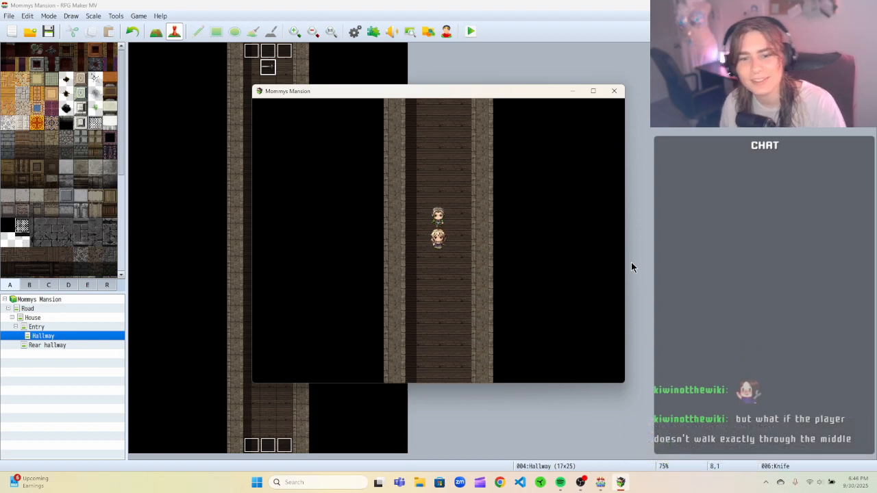
Close the playtest and review the Knife Trigger event's settings.
{"action": "left_click", "coordinate": [613, 90]}
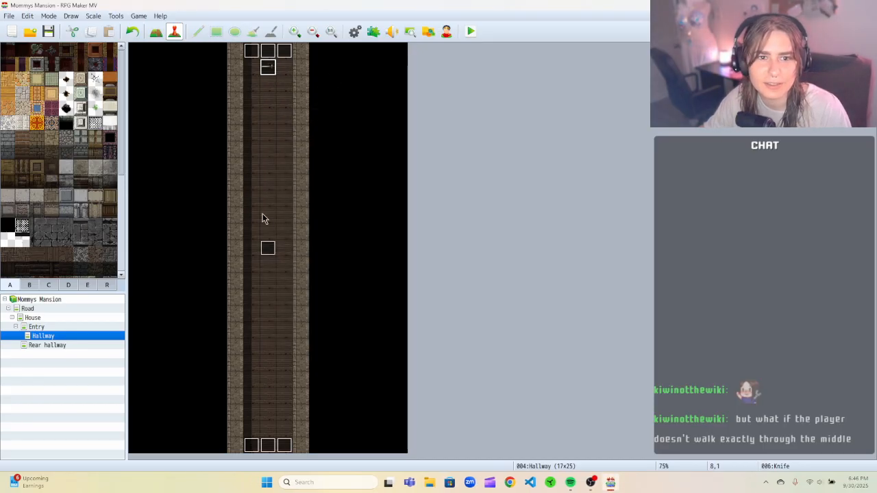
{"action": "right_click", "coordinate": [268, 251]}
{"action": "left_click", "coordinate": [276, 257]}
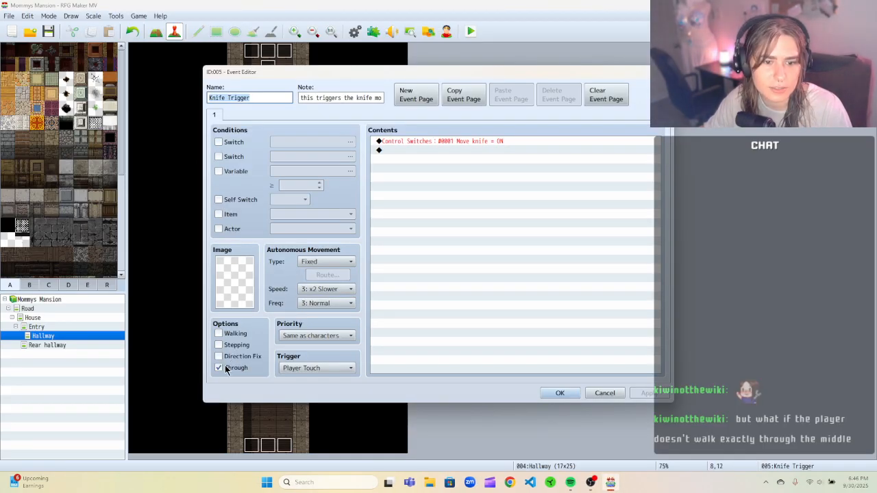
{"action": "left_click", "coordinate": [560, 392]}
Enable the Through option on the Knife event and close it.
{"action": "left_click", "coordinate": [274, 71]}
{"action": "right_click", "coordinate": [277, 73]}
{"action": "left_click", "coordinate": [281, 72]}
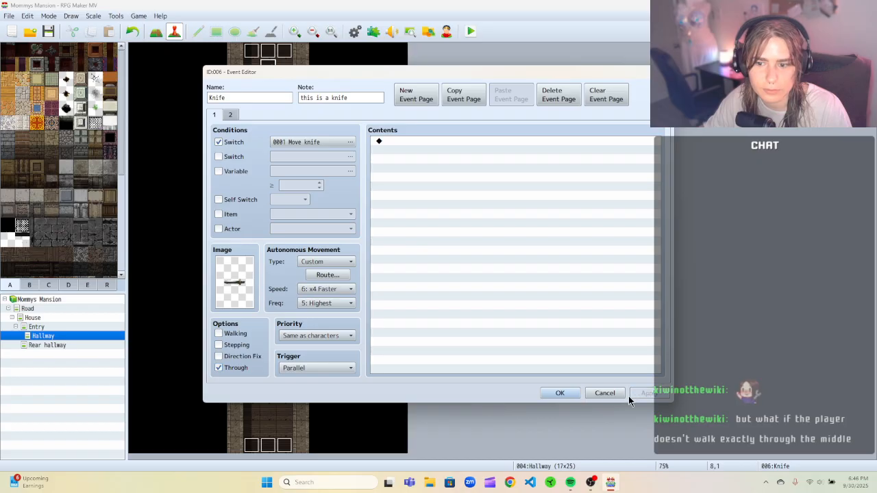
{"action": "left_click", "coordinate": [559, 392]}
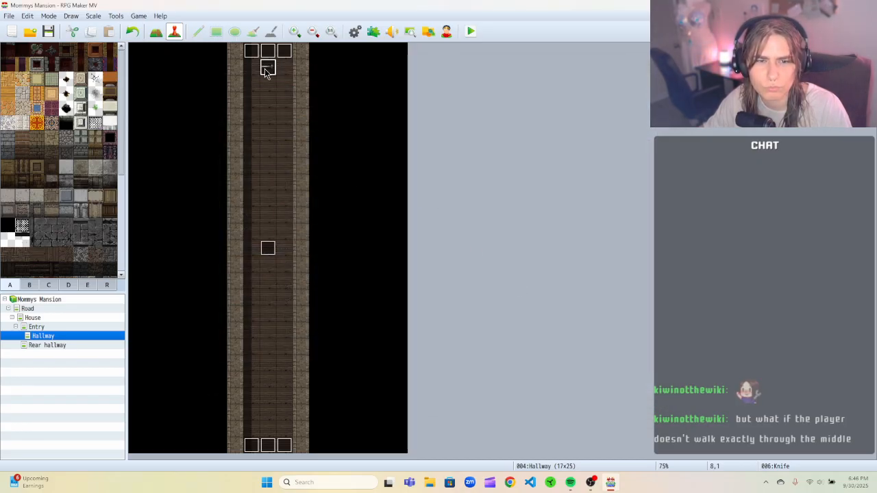
Copy the Knife Trigger event and paste copies on the tiles to its left and right.
{"action": "right_click", "coordinate": [270, 251]}
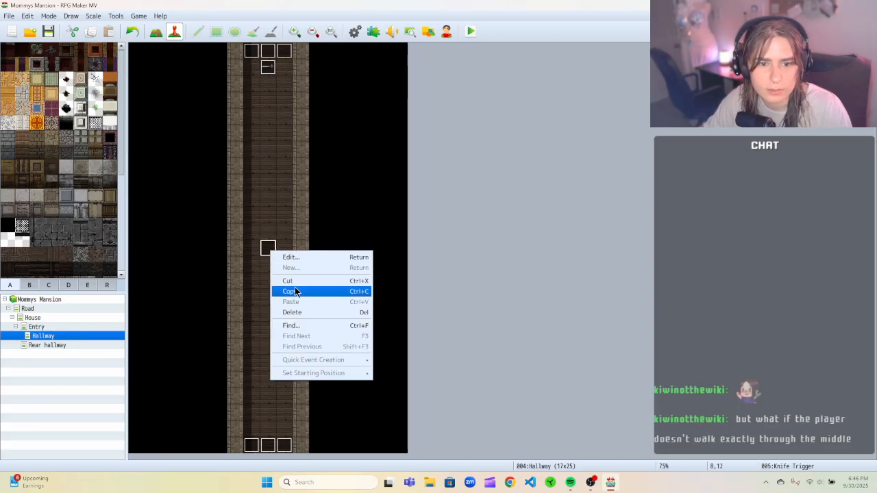
{"action": "left_click", "coordinate": [298, 291]}
{"action": "left_click", "coordinate": [258, 250]}
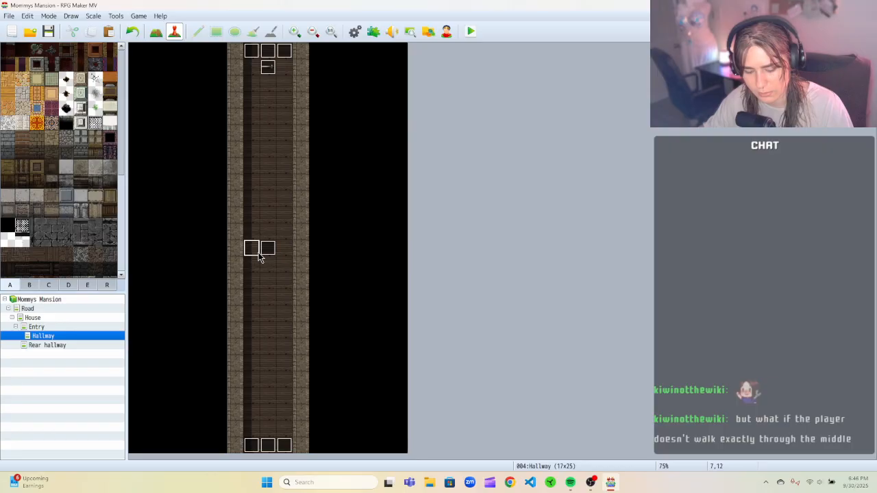
{"action": "left_click", "coordinate": [280, 251]}
{"action": "key", "text": "ctrl+v"}
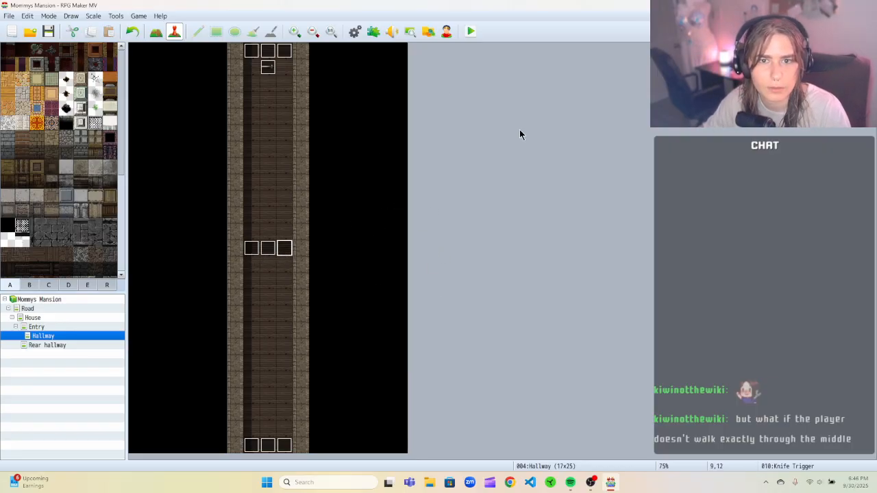
Playtest a New Game, walk up the hallway to test the widened trigger, and close the game.
{"action": "left_click", "coordinate": [471, 31]}
{"action": "left_click", "coordinate": [395, 255]}
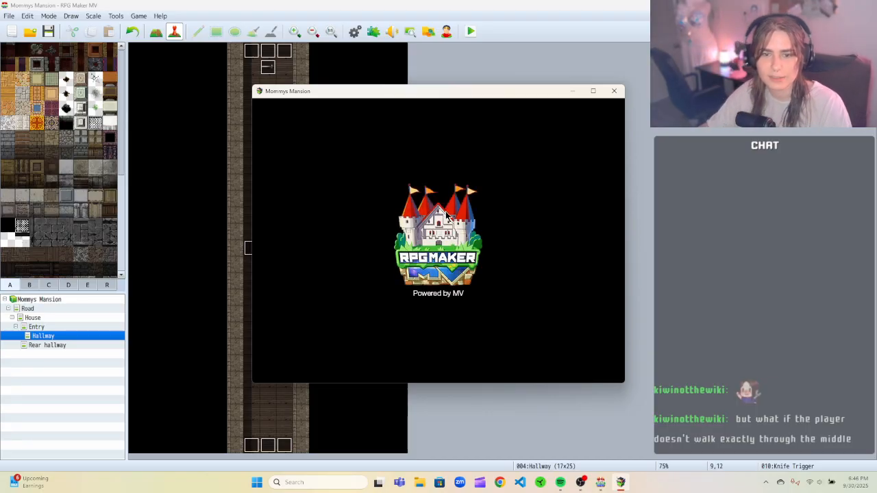
{"action": "left_click", "coordinate": [442, 294]}
{"action": "key", "text": "Up"}
{"action": "key", "text": "Up"}
{"action": "key", "text": "Up"}
{"action": "key", "text": "Up"}
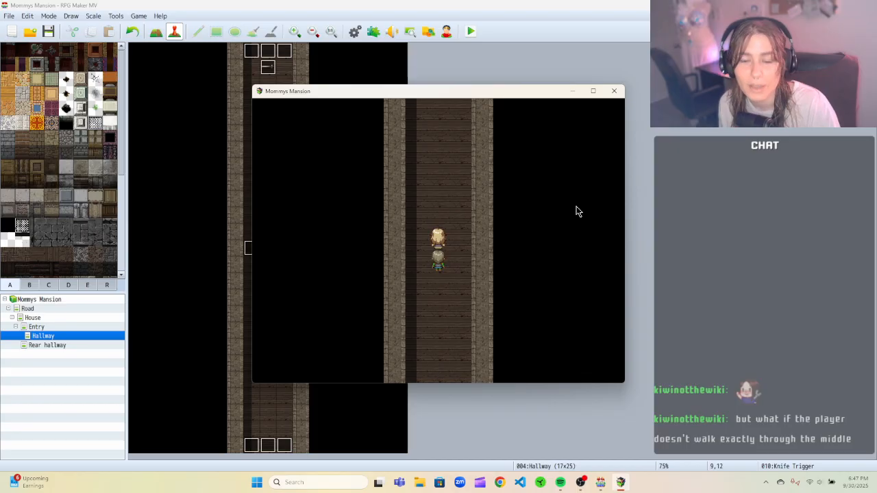
{"action": "left_click", "coordinate": [613, 90]}
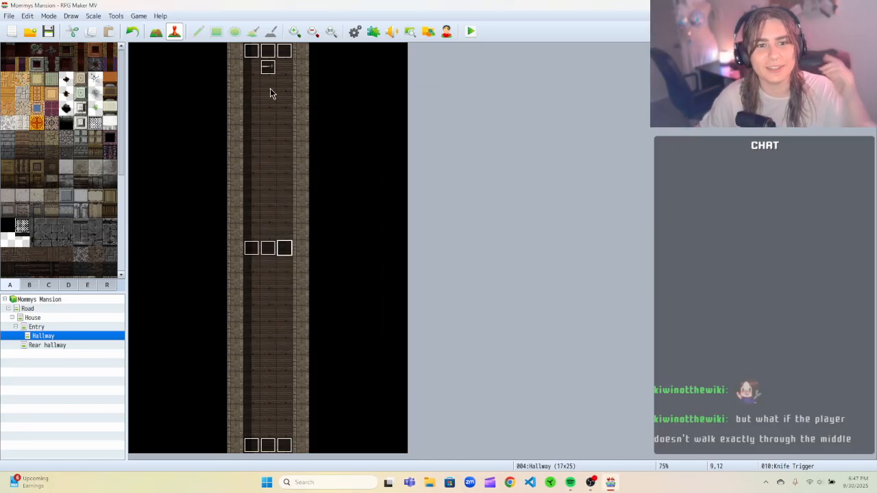
Try adding the 0002 Game Over switch as a second condition on the Knife event's first page.
{"action": "right_click", "coordinate": [268, 69]}
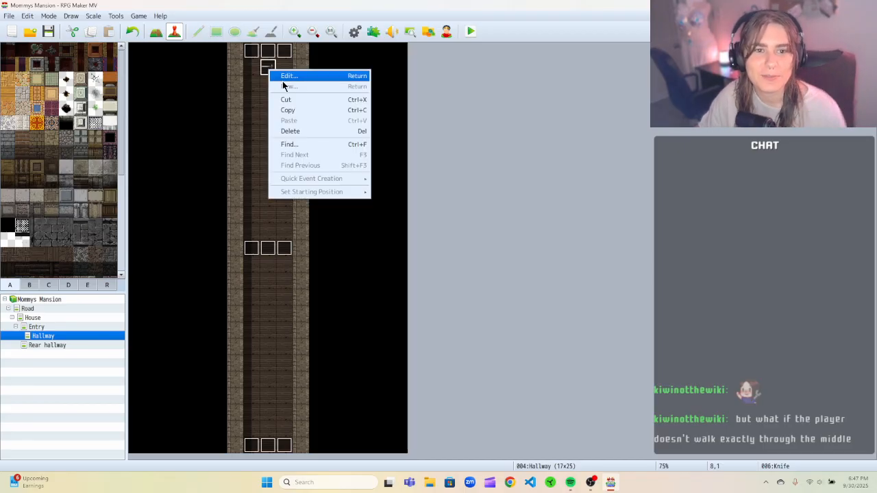
{"action": "left_click", "coordinate": [285, 77]}
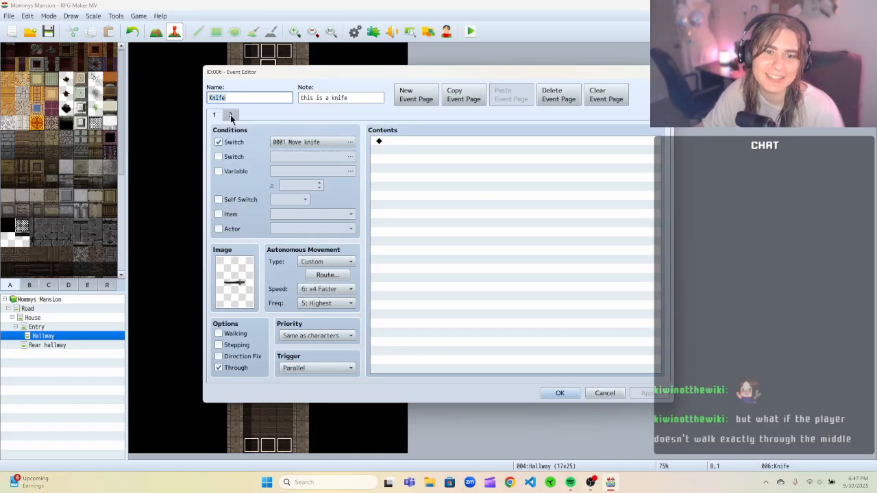
{"action": "left_click", "coordinate": [380, 141]}
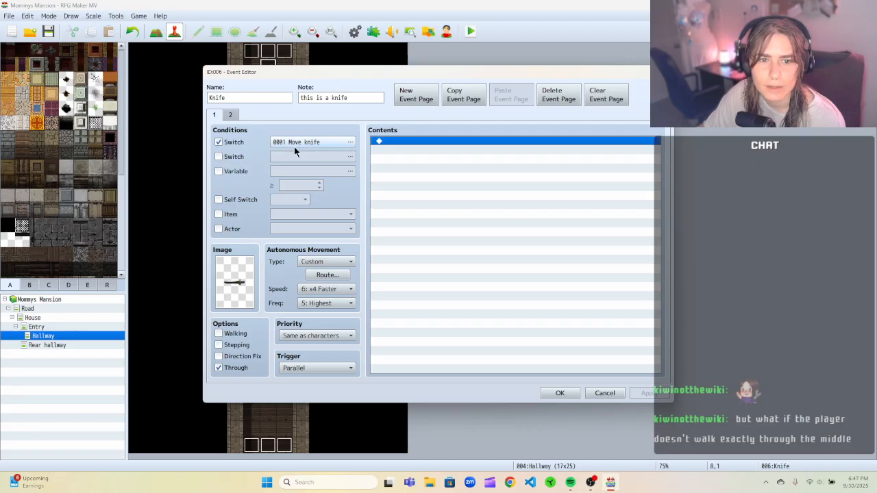
{"action": "left_click", "coordinate": [219, 156]}
{"action": "left_click", "coordinate": [290, 157]}
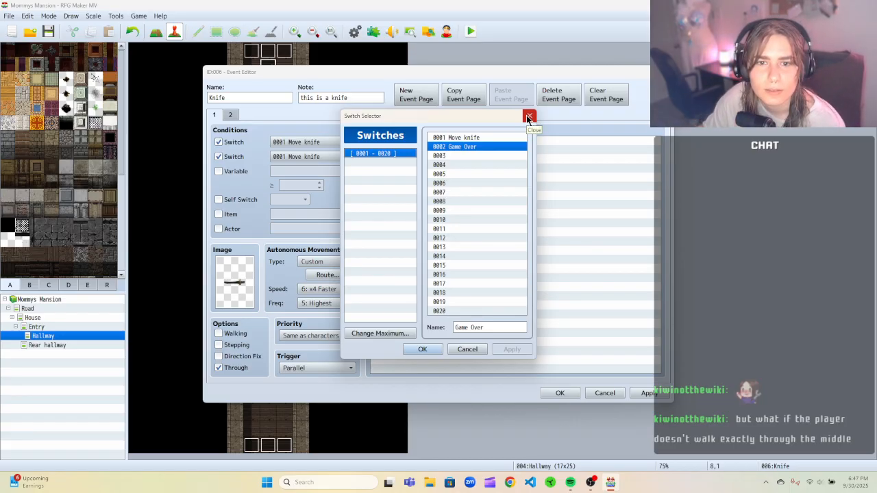
{"action": "left_click", "coordinate": [419, 349]}
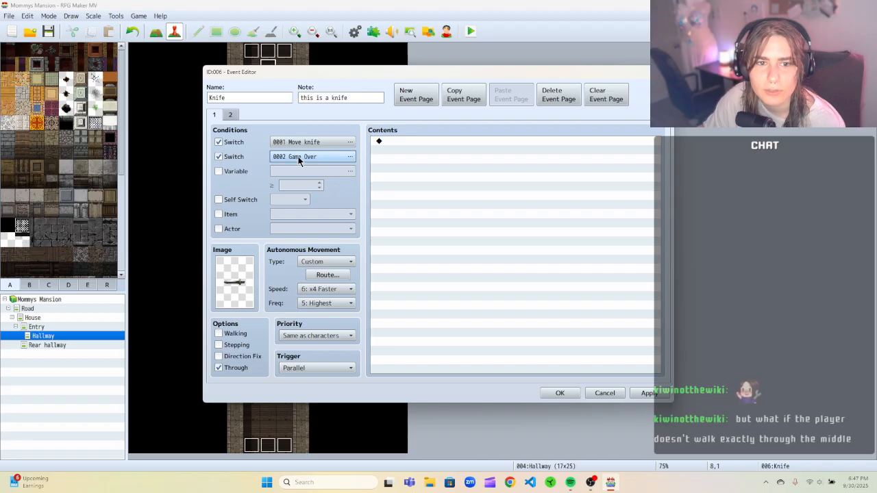
{"action": "left_click", "coordinate": [231, 115]}
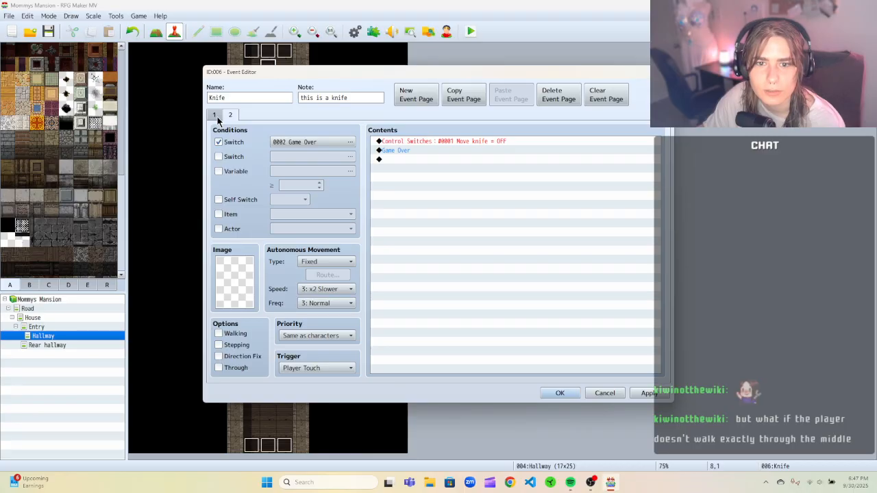
{"action": "left_click", "coordinate": [215, 115]}
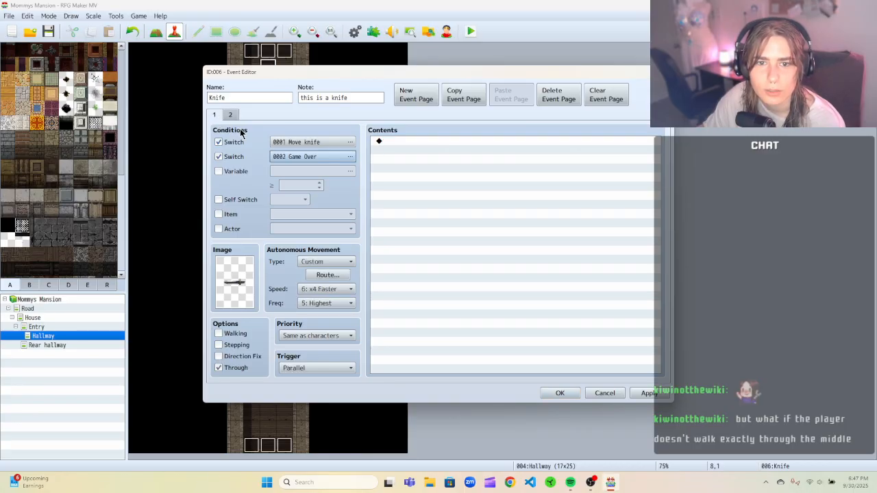
{"action": "left_click", "coordinate": [218, 156]}
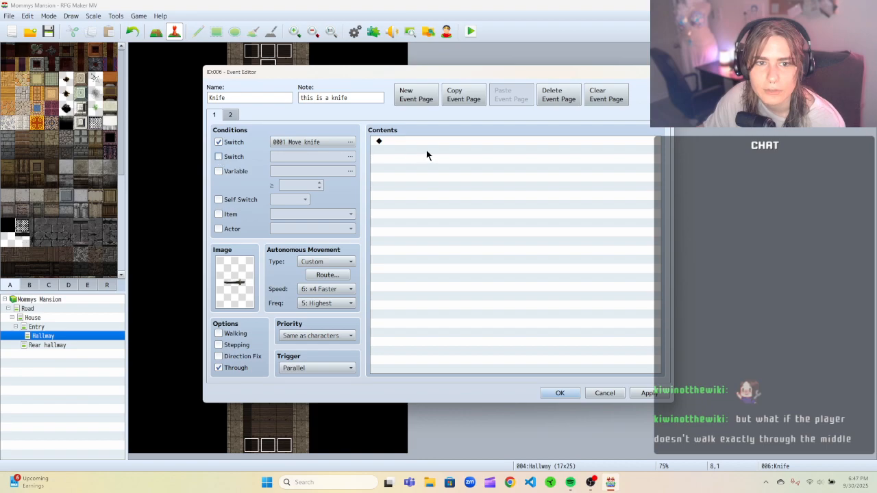
Add a Control Switches command setting 0001 Move knife to OFF on the Knife event's first page.
{"action": "left_click", "coordinate": [423, 141]}
{"action": "right_click", "coordinate": [424, 141]}
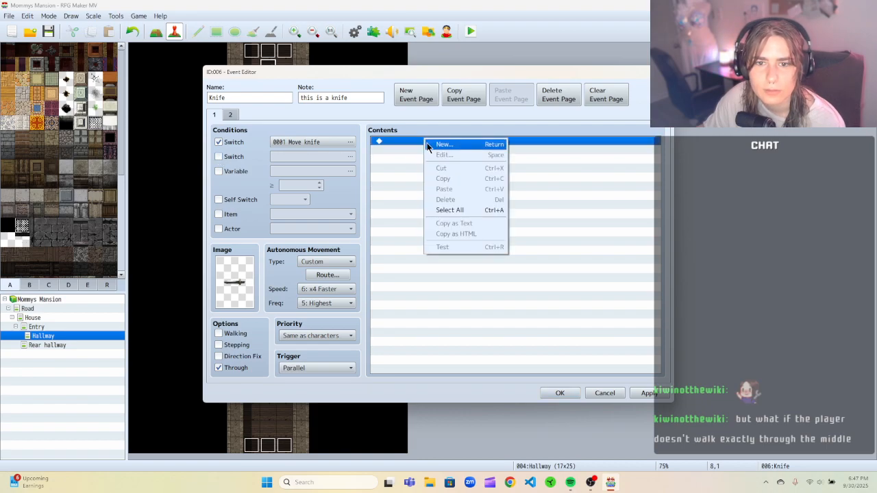
{"action": "left_click", "coordinate": [428, 144]}
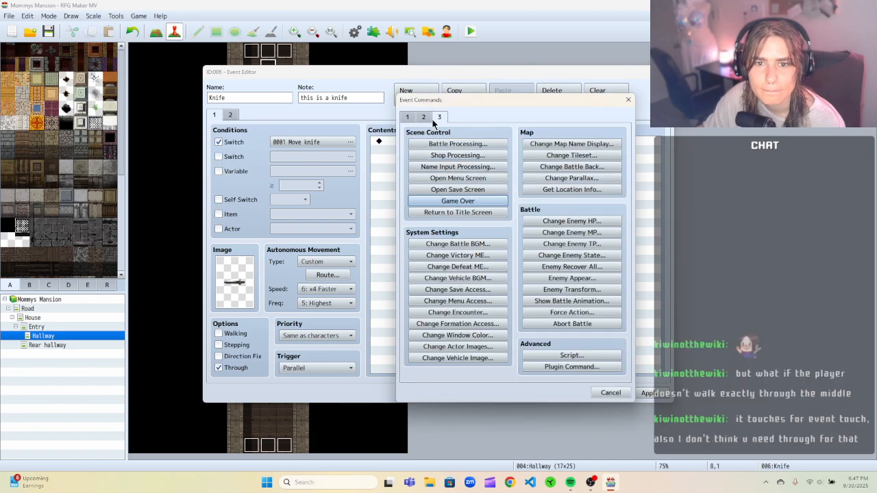
{"action": "left_click", "coordinate": [425, 118]}
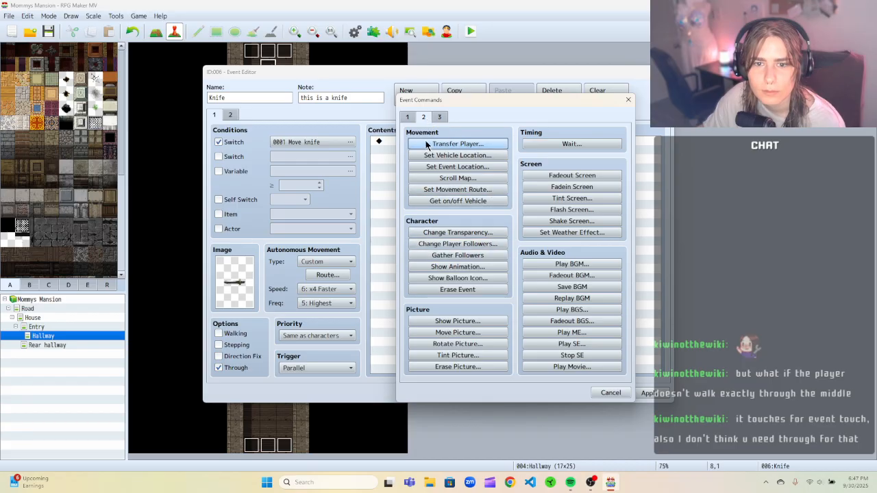
{"action": "left_click", "coordinate": [412, 118]}
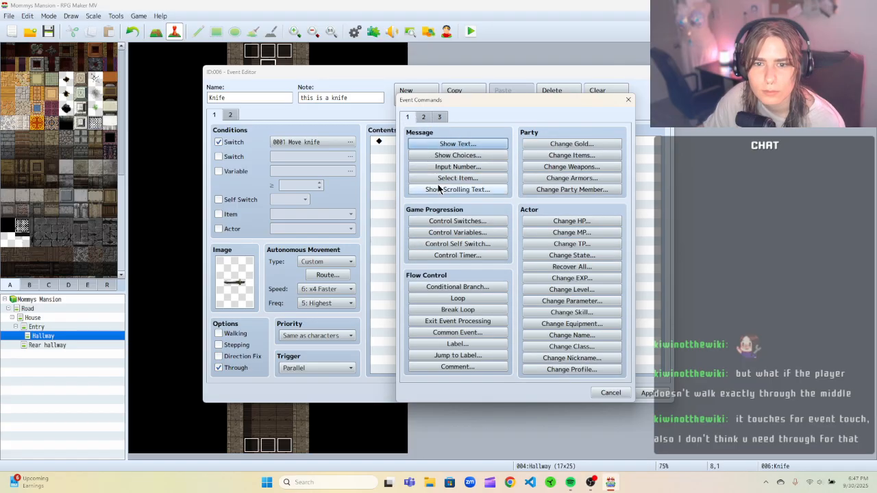
{"action": "left_click", "coordinate": [478, 224]}
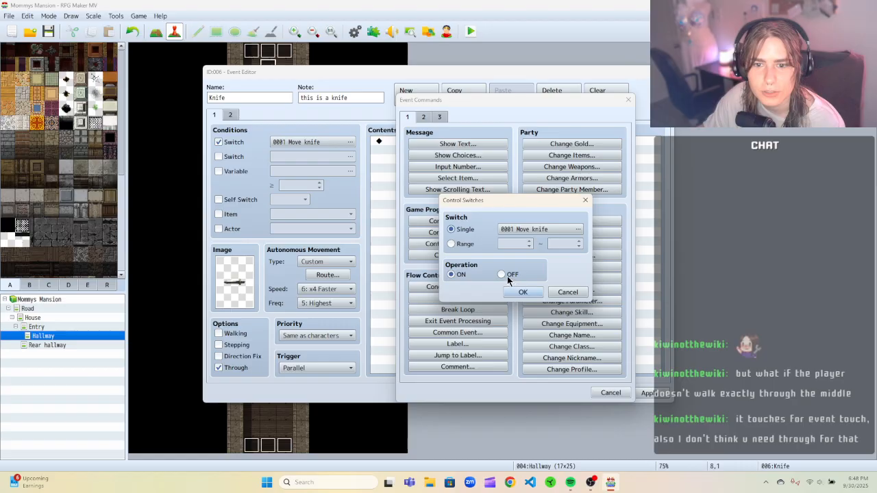
{"action": "left_click", "coordinate": [522, 293]}
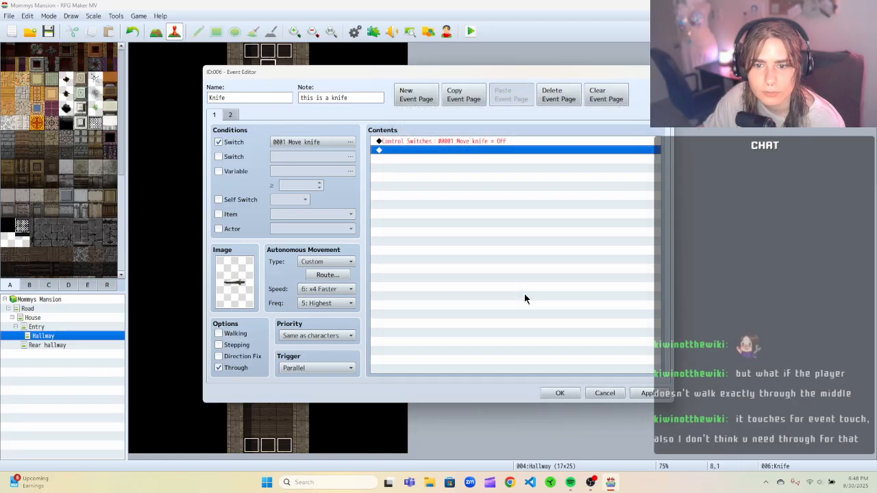
Compare the Knife event's two pages, then apply and close the event editor.
{"action": "left_click", "coordinate": [400, 142]}
{"action": "left_click", "coordinate": [231, 115]}
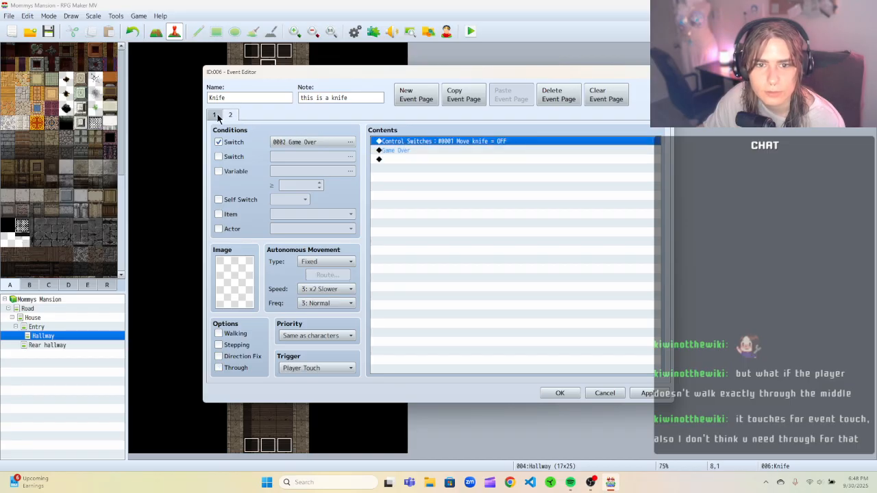
{"action": "left_click", "coordinate": [216, 115]}
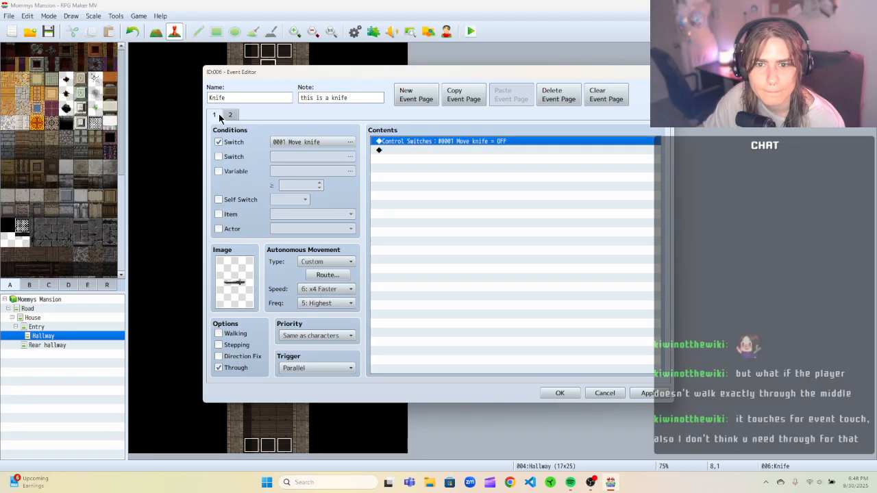
{"action": "left_click", "coordinate": [232, 116]}
{"action": "left_click", "coordinate": [216, 118]}
{"action": "left_click", "coordinate": [230, 116]}
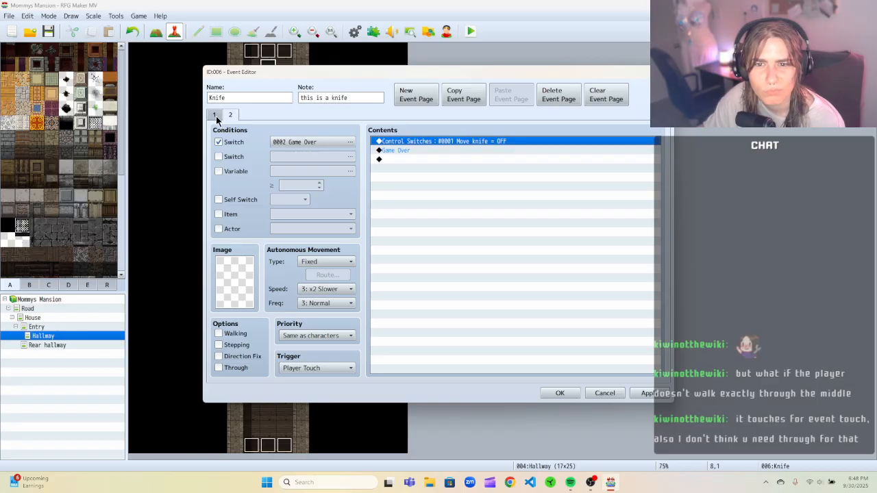
{"action": "left_click", "coordinate": [647, 393]}
{"action": "left_click", "coordinate": [560, 393]}
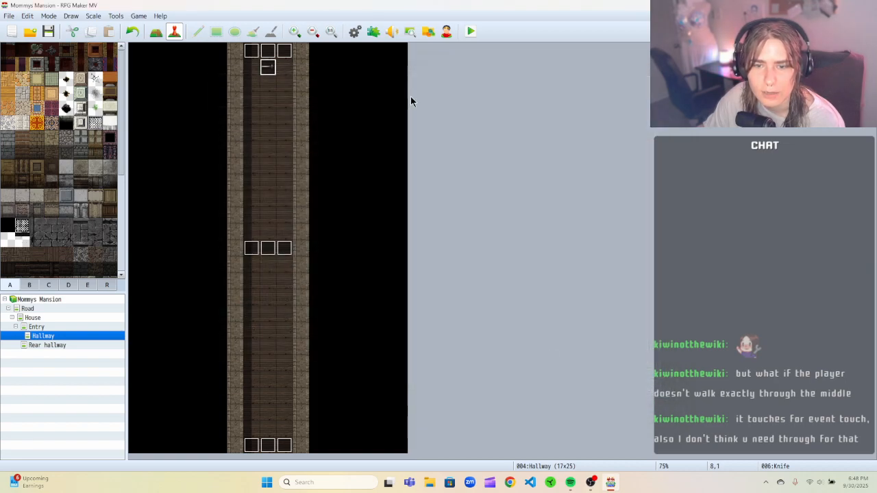
Playtest a New Game, walk up the hallway into the knife trap, and close the game.
{"action": "left_click", "coordinate": [469, 33]}
{"action": "left_click", "coordinate": [411, 255]}
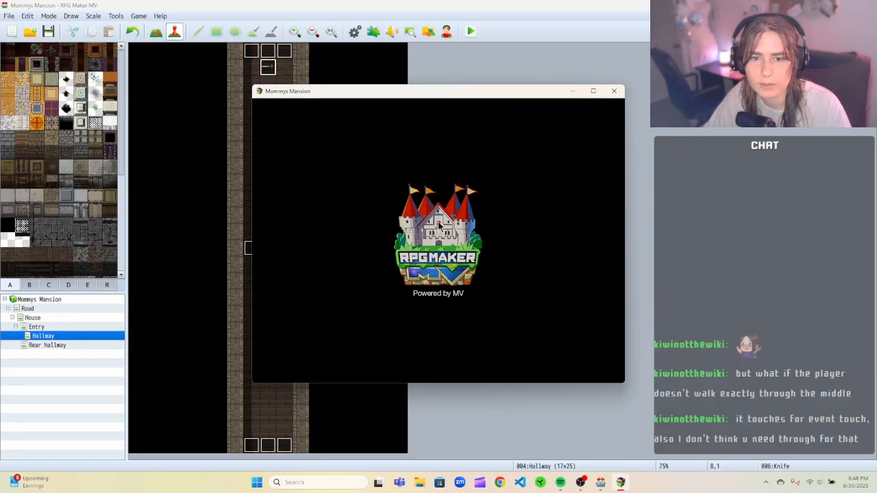
{"action": "key", "text": "Return"}
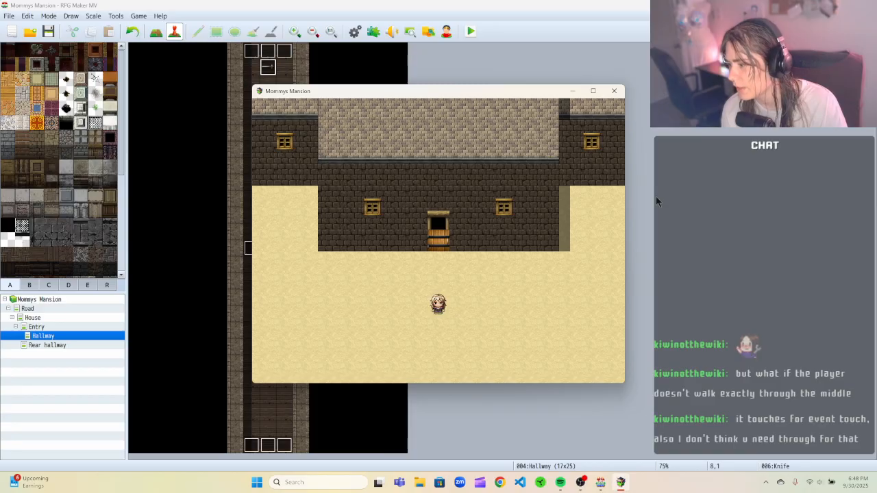
{"action": "key", "text": "Up"}
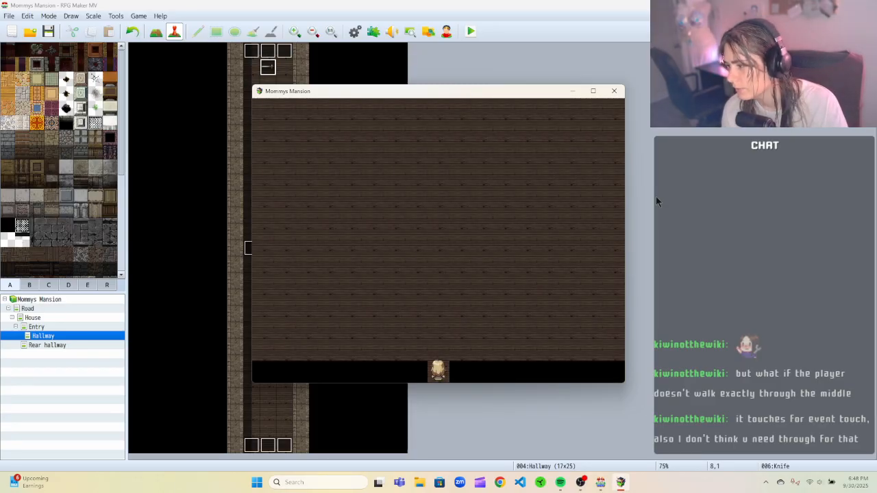
{"action": "key", "text": "Up"}
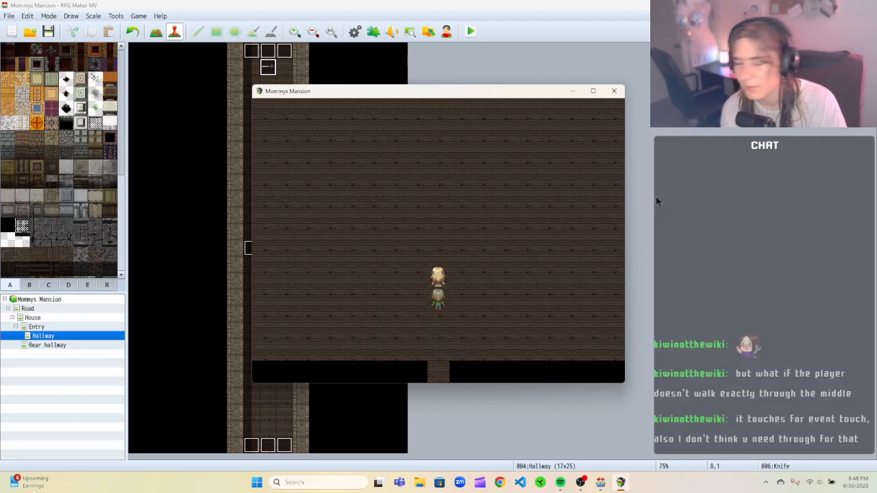
{"action": "key", "text": "Up"}
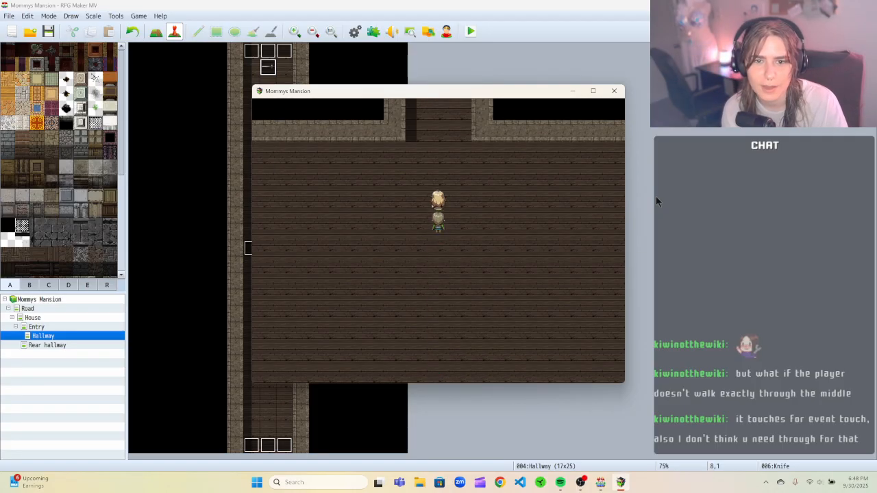
{"action": "key", "text": "Up"}
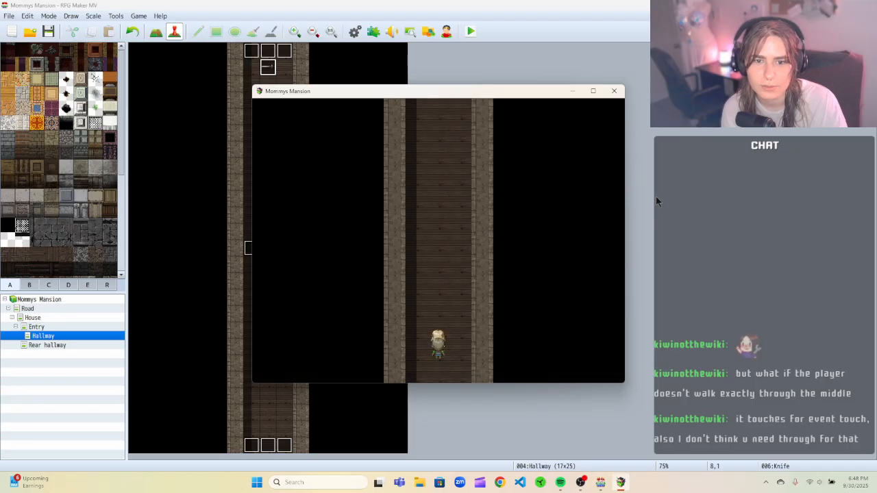
{"action": "key", "text": "Up"}
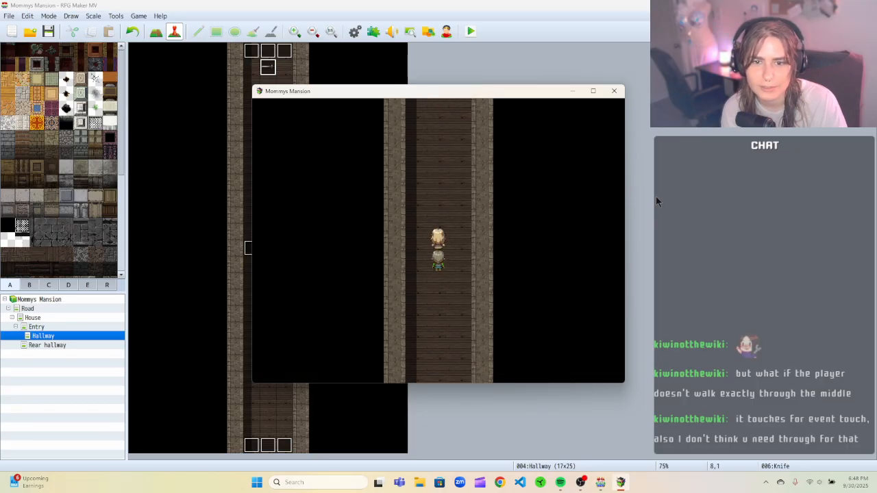
{"action": "key", "text": "Up"}
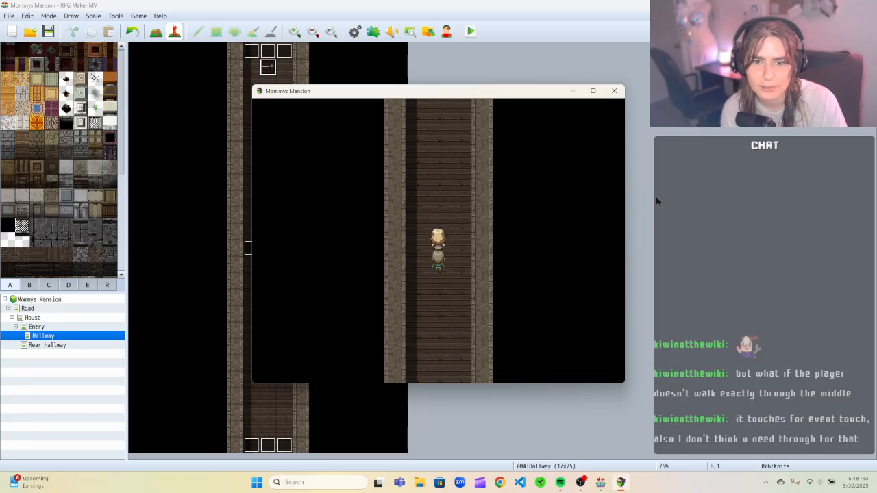
{"action": "key", "text": "Down"}
{"action": "key", "text": "Left"}
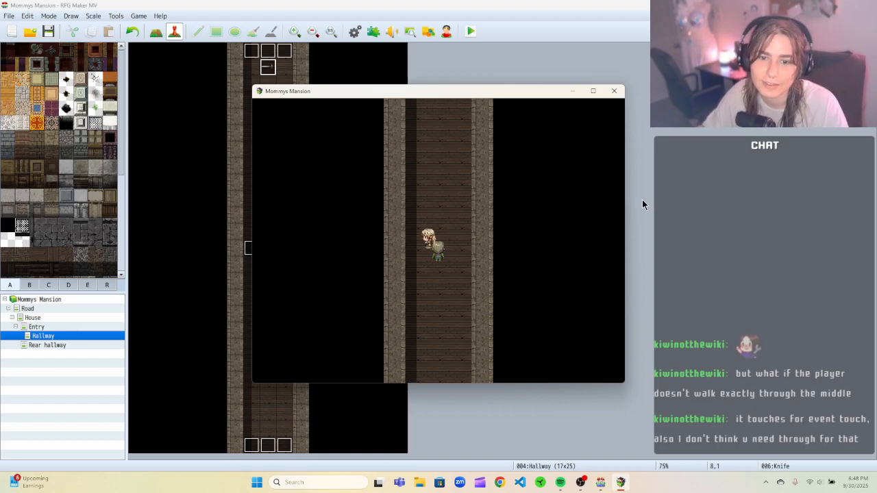
{"action": "key", "text": "Right"}
{"action": "left_click", "coordinate": [616, 91]}
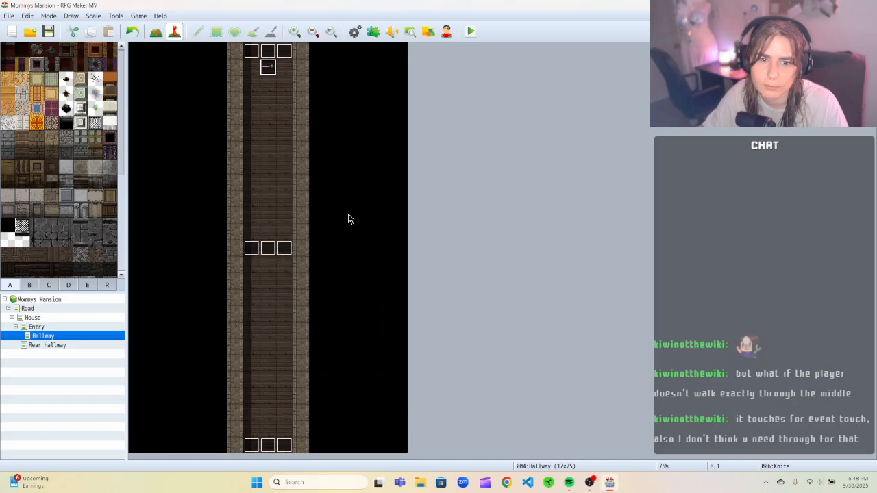
Open the Knife Trigger event to review its options, then close it.
{"action": "left_click", "coordinate": [267, 249]}
{"action": "right_click", "coordinate": [266, 250]}
{"action": "left_click", "coordinate": [301, 256]}
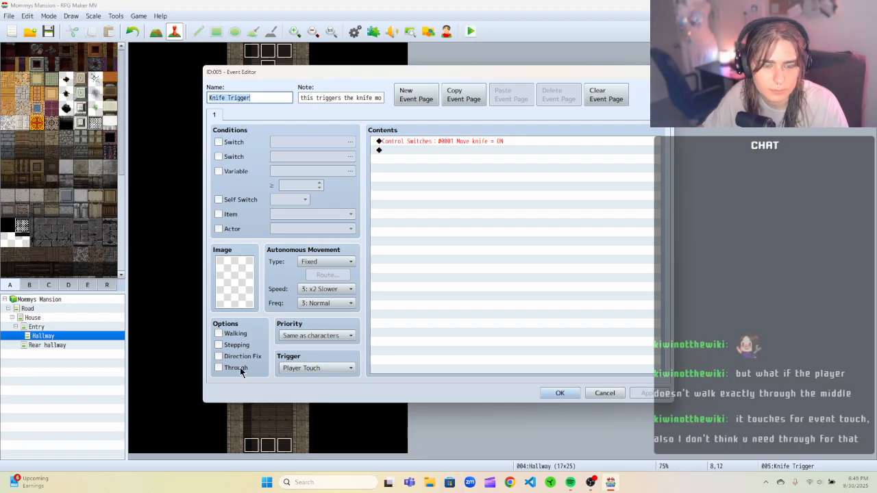
{"action": "mouse_move", "coordinate": [239, 370]}
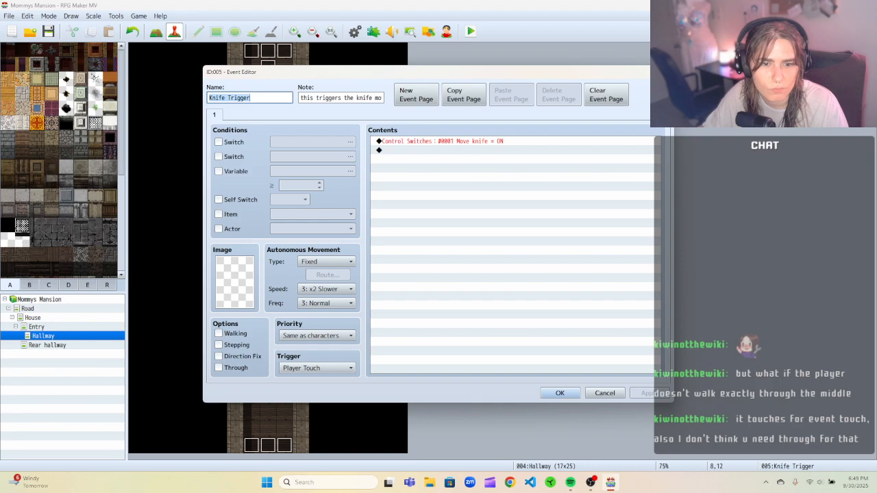
{"action": "left_click", "coordinate": [663, 72]}
Turn off the Knife event's Through option, then save the game and start a new playtest.
{"action": "right_click", "coordinate": [270, 69]}
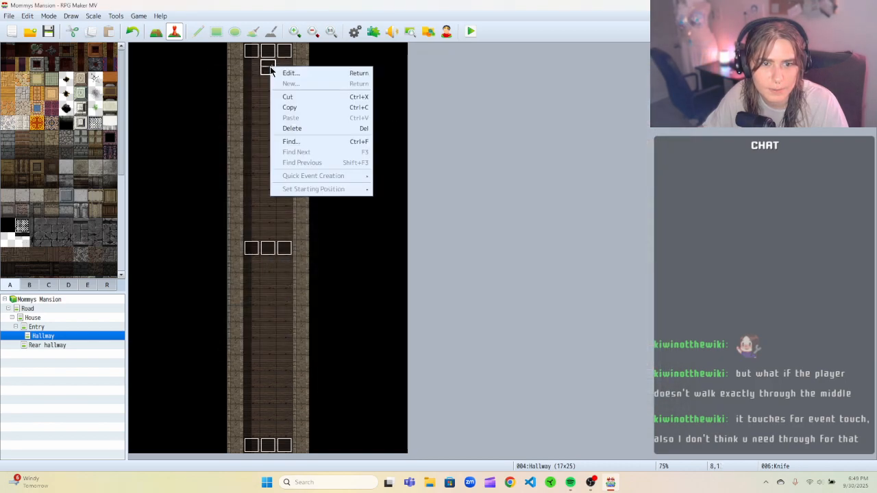
{"action": "left_click", "coordinate": [292, 72]}
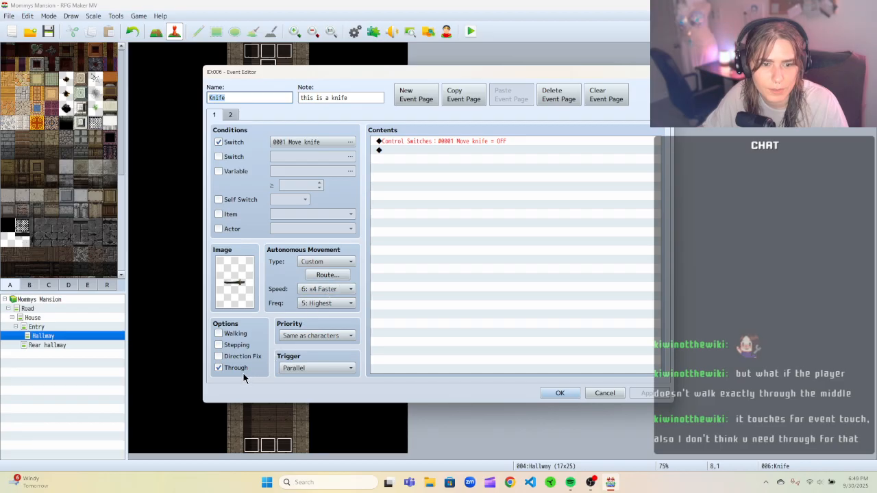
{"action": "left_click", "coordinate": [217, 369]}
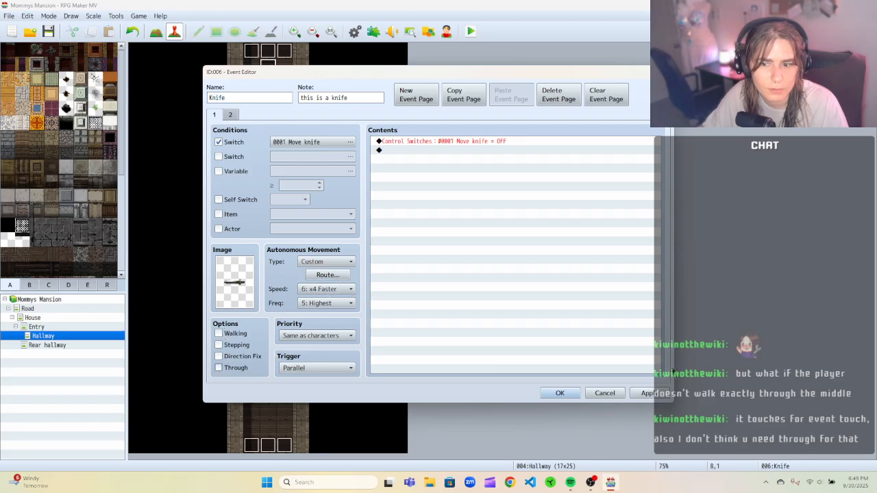
{"action": "left_click", "coordinate": [574, 395]}
{"action": "left_click", "coordinate": [471, 32]}
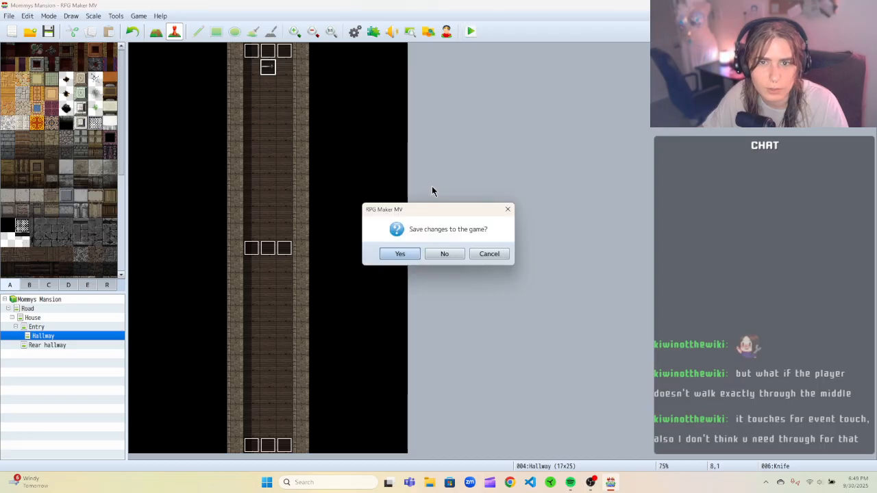
{"action": "left_click", "coordinate": [409, 254]}
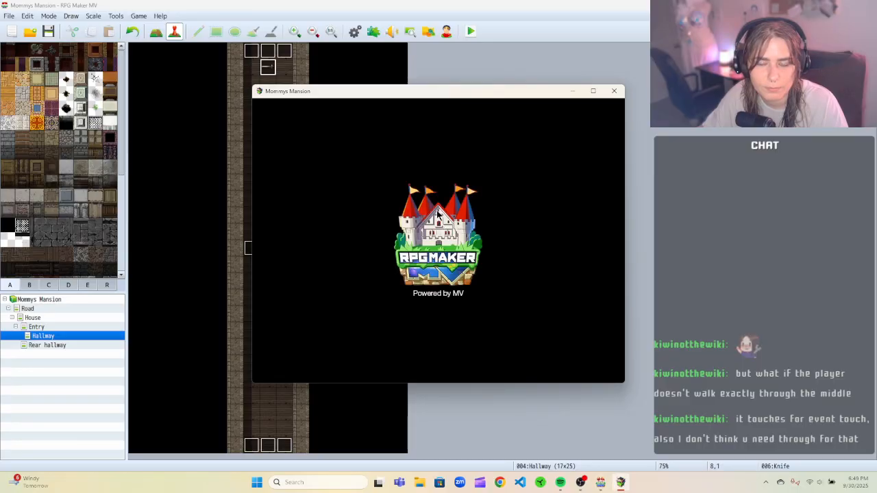
Start a New Game in the playtest, walk up the hallway into the knife trap, and close the game.
{"action": "left_click", "coordinate": [435, 290]}
{"action": "key", "text": "Up"}
{"action": "key", "text": "Up"}
{"action": "key", "text": "Up"}
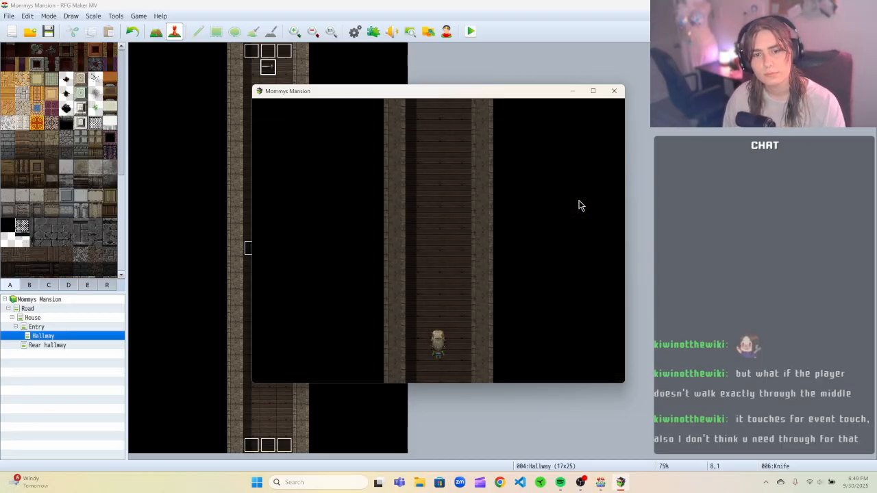
{"action": "key", "text": "Up"}
{"action": "key", "text": "Up"}
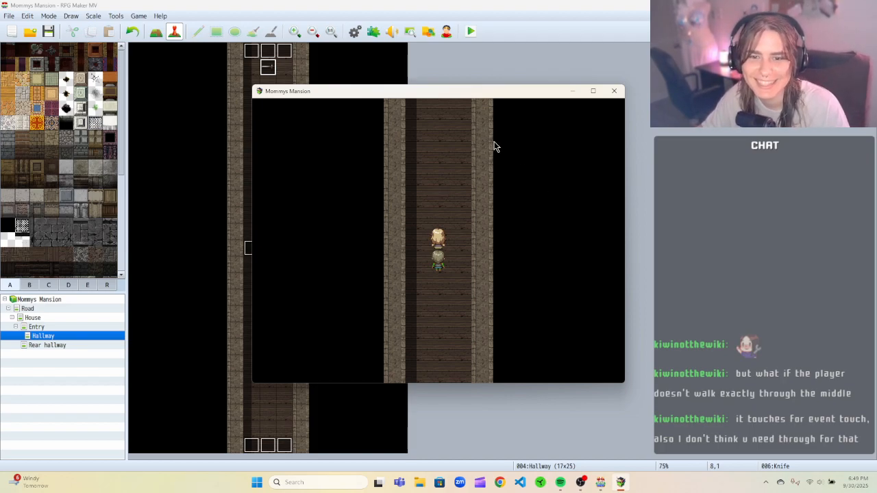
{"action": "key", "text": "Up"}
{"action": "key", "text": "Left"}
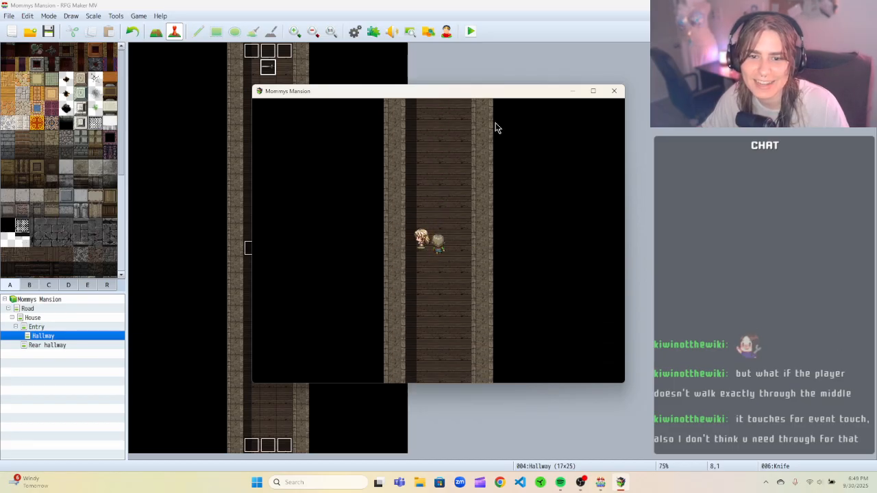
{"action": "key", "text": "Up"}
{"action": "key", "text": "Right"}
{"action": "key", "text": "Left"}
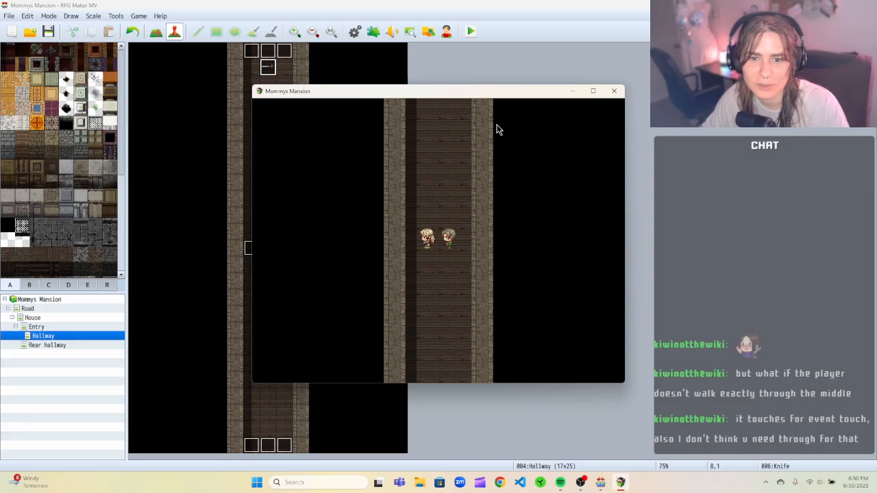
{"action": "key", "text": "Up"}
{"action": "key", "text": "Down"}
{"action": "key", "text": "Up"}
{"action": "key", "text": "Down"}
{"action": "key", "text": "Up"}
{"action": "key", "text": "Up"}
{"action": "key", "text": "Down"}
{"action": "left_click", "coordinate": [615, 92]}
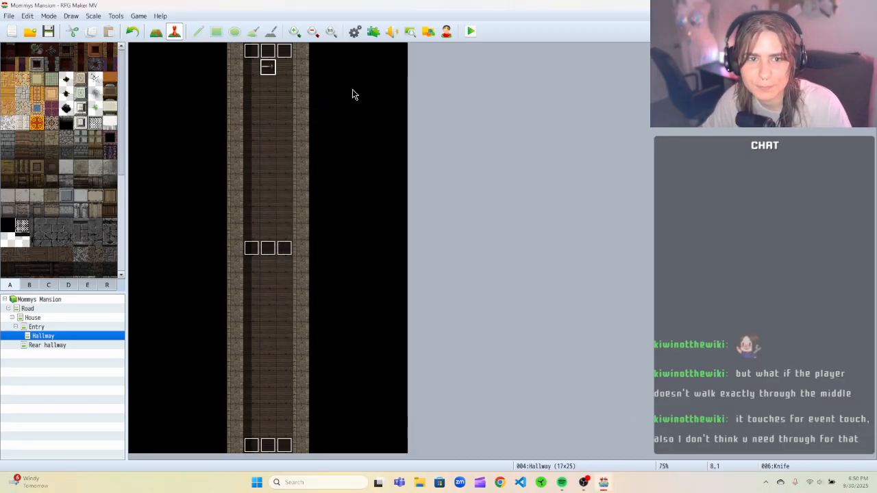
Open the Knife event and delete the Control Switches command from its first page.
{"action": "right_click", "coordinate": [273, 72]}
{"action": "left_click", "coordinate": [291, 74]}
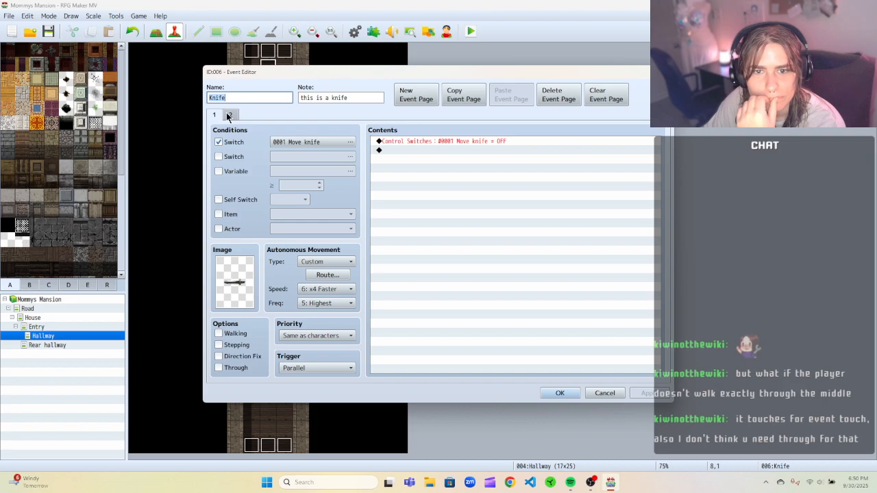
{"action": "left_click", "coordinate": [427, 143]}
{"action": "right_click", "coordinate": [427, 142]}
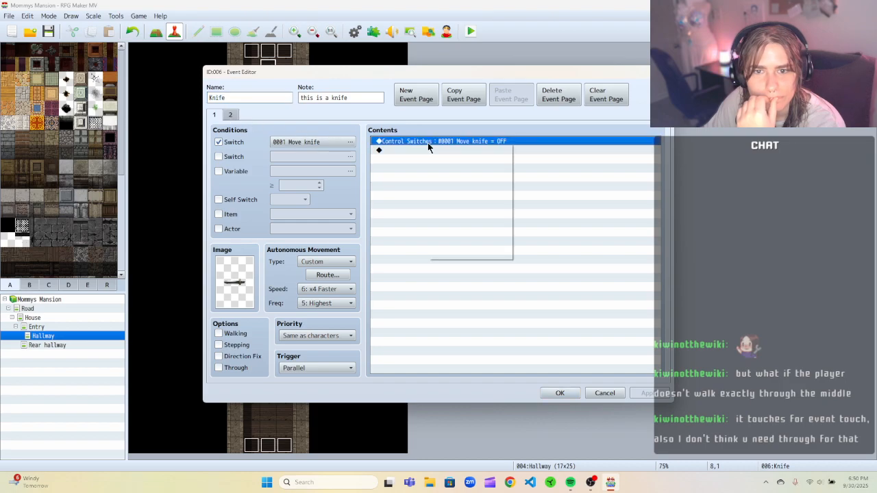
{"action": "left_click", "coordinate": [446, 173]}
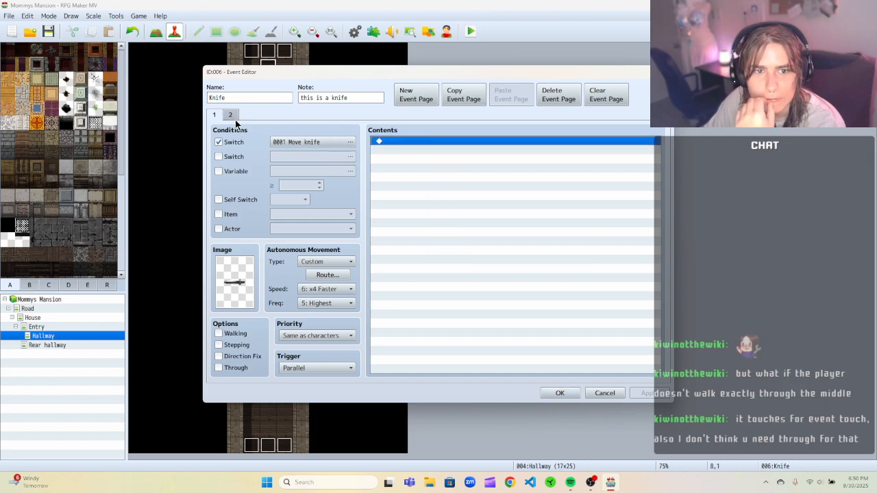
Compare the Knife event's two pages, then close the event editor.
{"action": "left_click", "coordinate": [231, 115]}
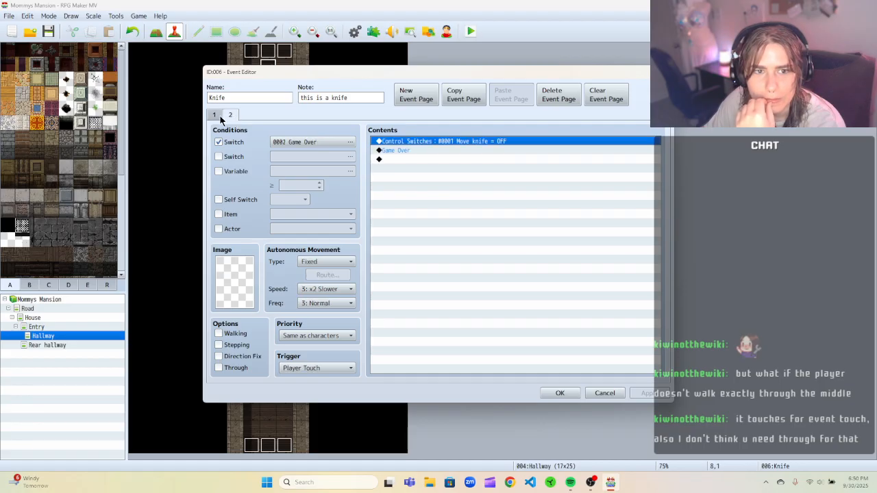
{"action": "left_click", "coordinate": [220, 117]}
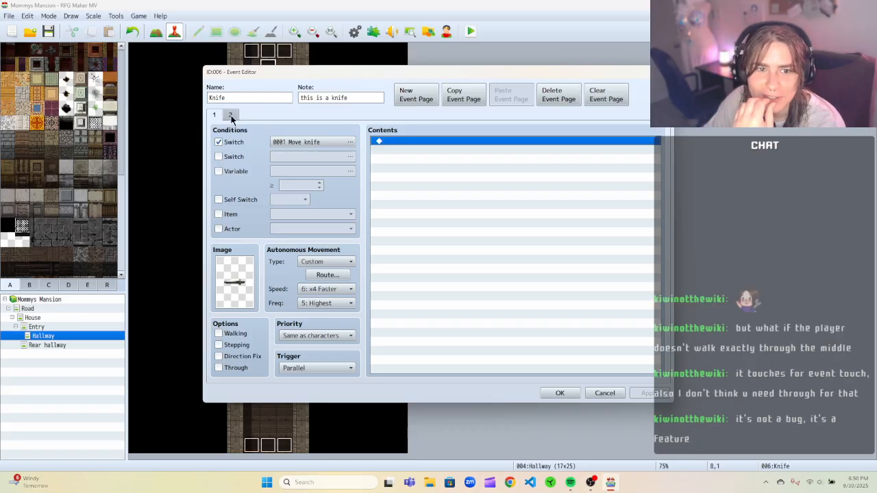
{"action": "left_click", "coordinate": [231, 115]}
{"action": "mouse_move", "coordinate": [255, 74]}
{"action": "left_mouse_down"}
{"action": "mouse_move", "coordinate": [388, 73]}
{"action": "mouse_move", "coordinate": [247, 66]}
{"action": "mouse_move", "coordinate": [364, 143]}
{"action": "mouse_move", "coordinate": [425, 81]}
{"action": "mouse_move", "coordinate": [267, 78]}
{"action": "mouse_move", "coordinate": [356, 205]}
{"action": "mouse_move", "coordinate": [332, 198]}
{"action": "mouse_move", "coordinate": [264, 92]}
{"action": "mouse_move", "coordinate": [264, 77]}
{"action": "left_mouse_up"}
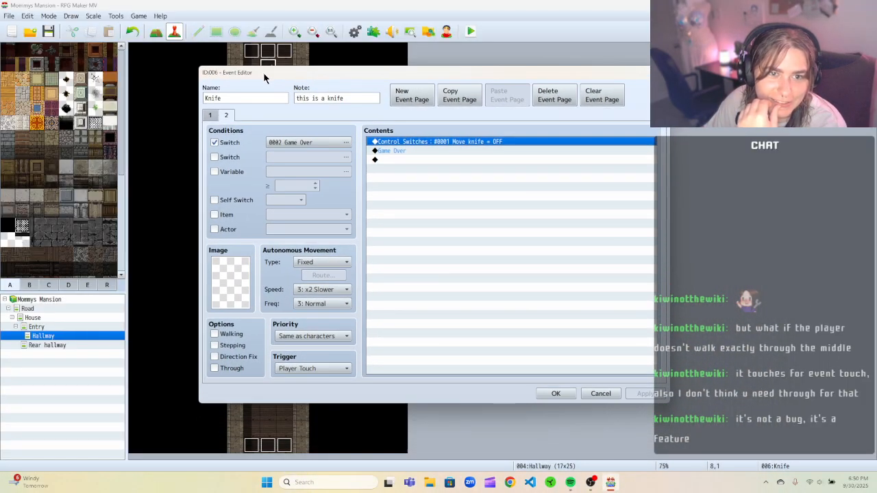
{"action": "left_click", "coordinate": [226, 115]}
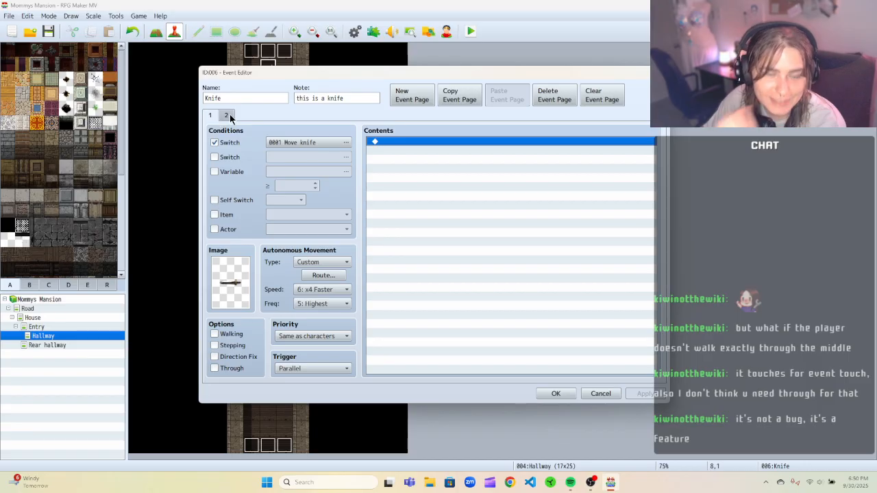
{"action": "left_click", "coordinate": [230, 114]}
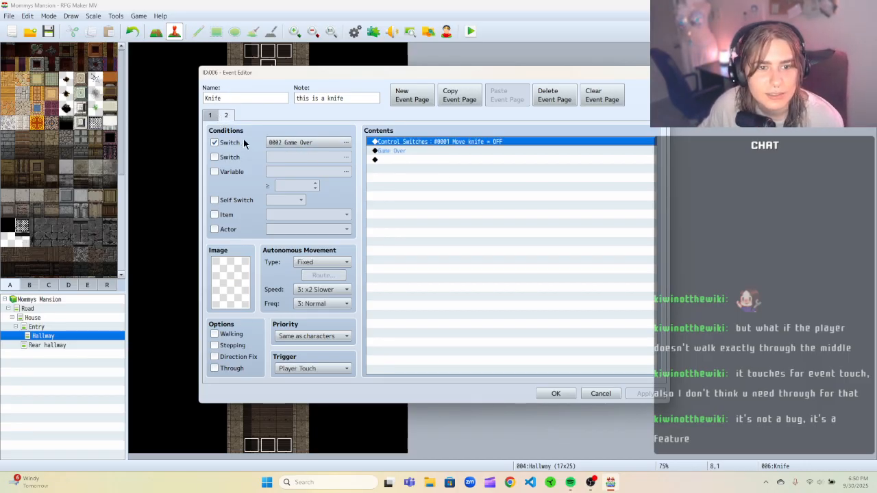
{"action": "left_click", "coordinate": [211, 115]}
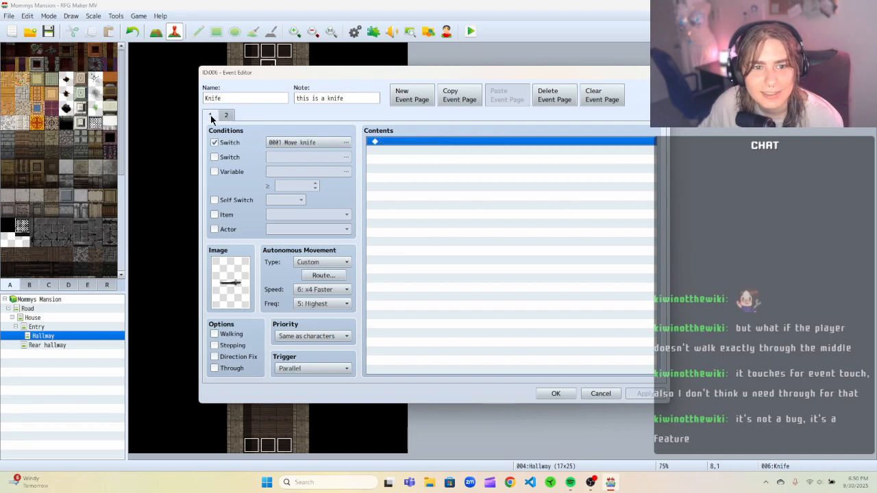
{"action": "left_click", "coordinate": [226, 115]}
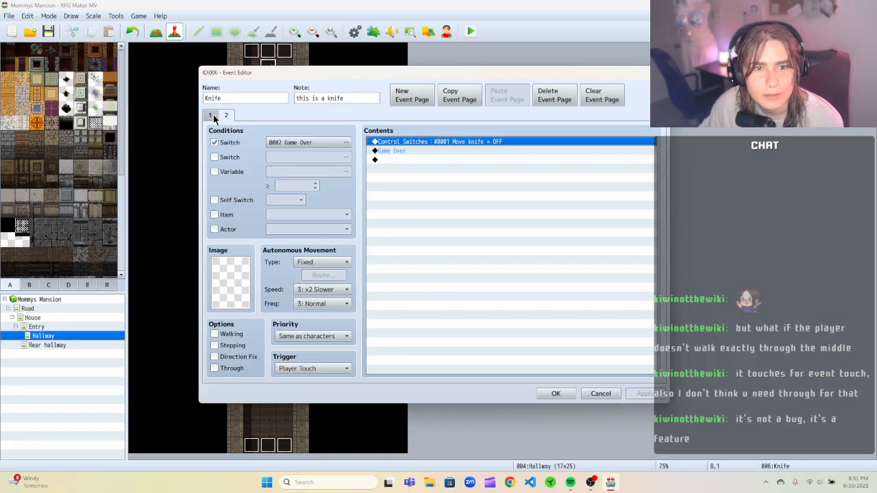
{"action": "left_click", "coordinate": [211, 115]}
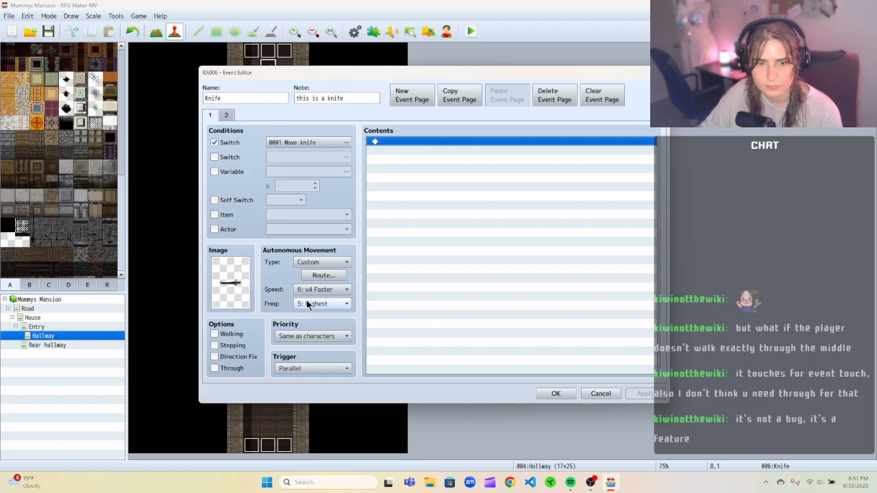
{"action": "left_click_drag", "start_coordinate": [278, 75], "coordinate": [410, 63]}
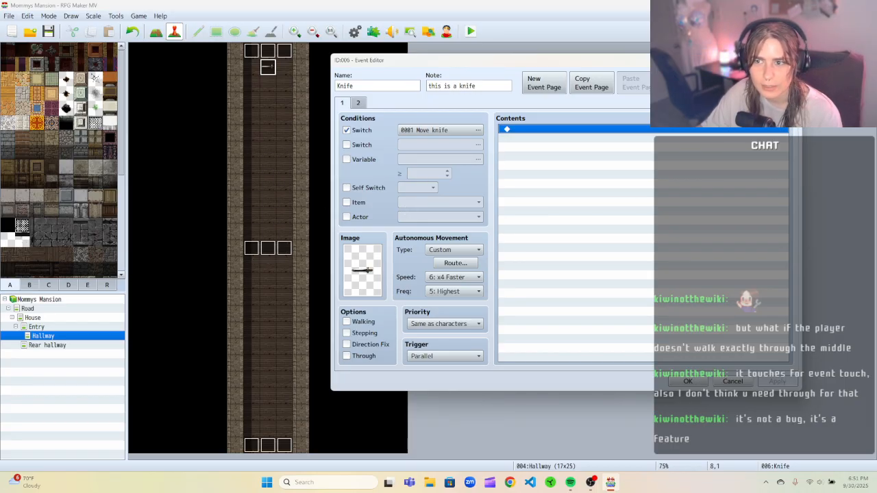
{"action": "left_click", "coordinate": [789, 61]}
Turn on the Through option for the middle Knife Trigger event and confirm.
{"action": "left_click", "coordinate": [266, 248]}
{"action": "right_click", "coordinate": [263, 251]}
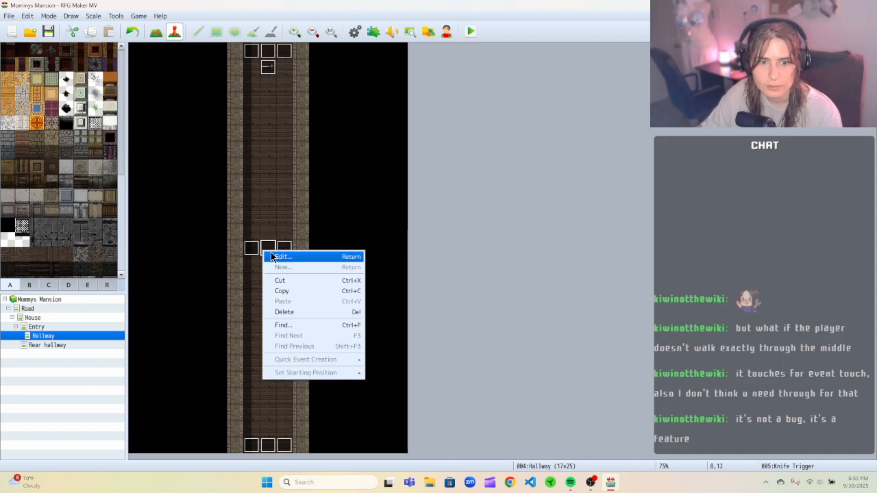
{"action": "left_click", "coordinate": [279, 259]}
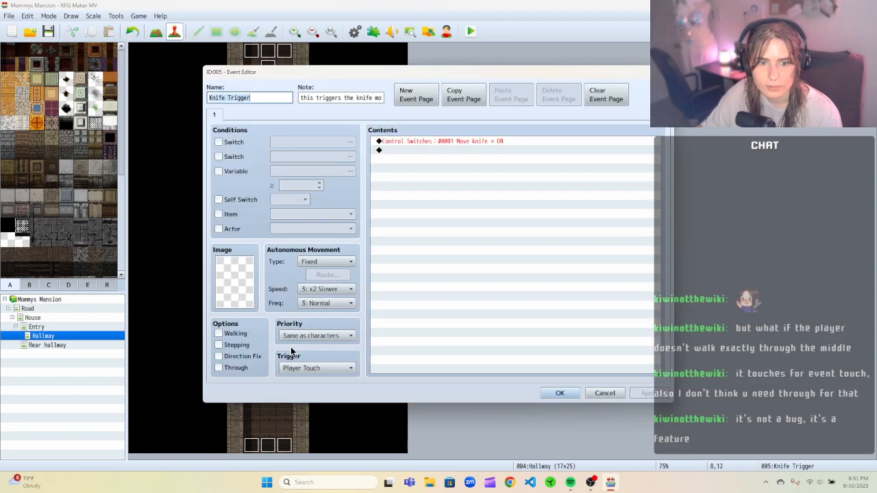
{"action": "left_click", "coordinate": [239, 372]}
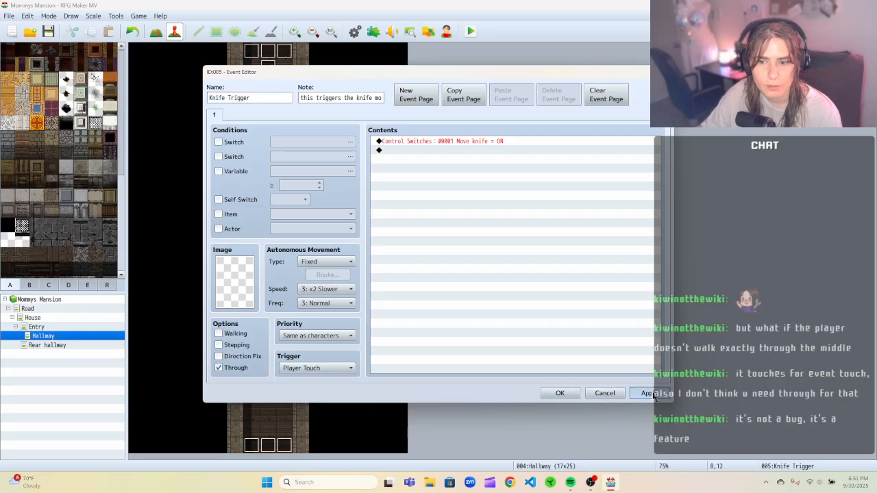
{"action": "left_click", "coordinate": [559, 393]}
Turn on the Through option for the two Knife Trigger events on either side and confirm each.
{"action": "right_click", "coordinate": [288, 247]}
{"action": "left_click", "coordinate": [294, 252]}
{"action": "left_click", "coordinate": [245, 370]}
{"action": "left_click", "coordinate": [559, 393]}
{"action": "left_click", "coordinate": [252, 249]}
{"action": "right_click", "coordinate": [254, 250]}
{"action": "left_click", "coordinate": [263, 254]}
{"action": "left_click", "coordinate": [231, 370]}
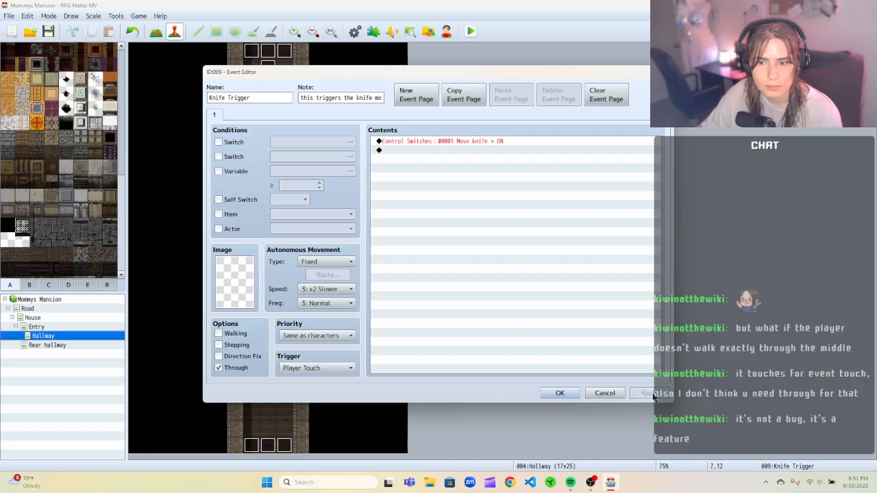
{"action": "left_click", "coordinate": [560, 393]}
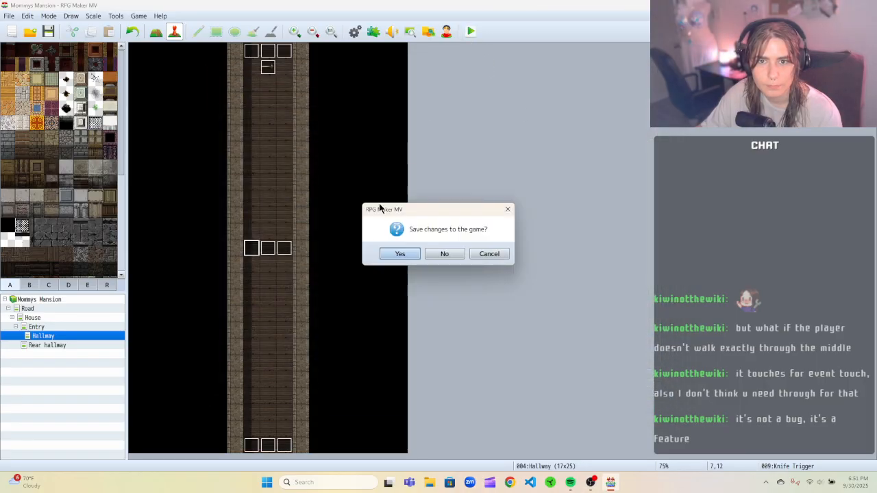
Save the game, playtest a New Game, walk up the hallway through the knife trap, and close the game.
{"action": "left_click", "coordinate": [399, 253]}
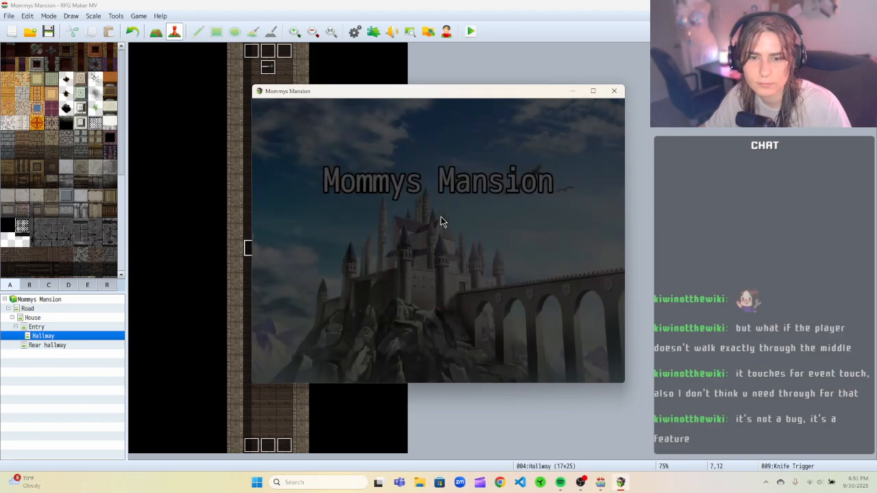
{"action": "left_click", "coordinate": [431, 291]}
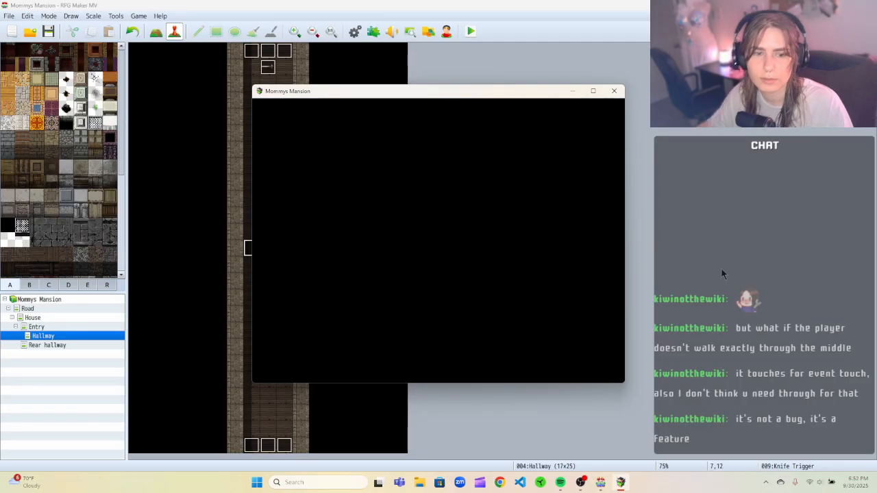
{"action": "key", "text": "Up"}
{"action": "key", "text": "Up"}
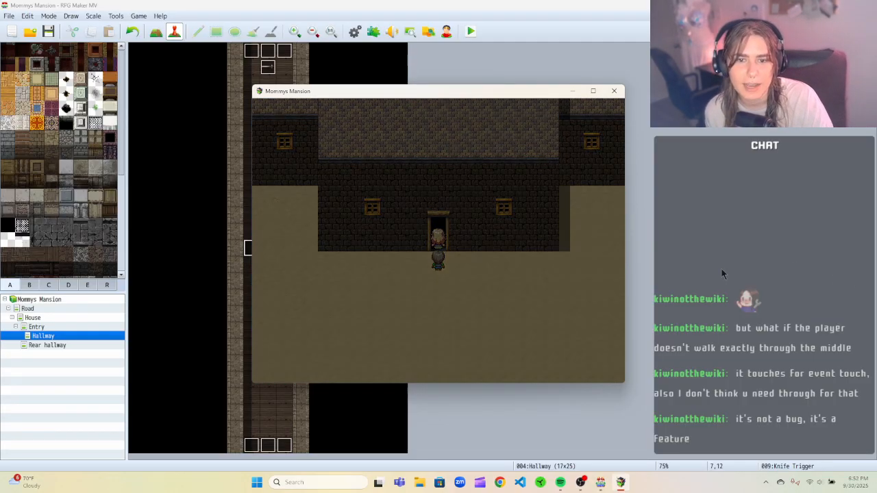
{"action": "key", "text": "Up"}
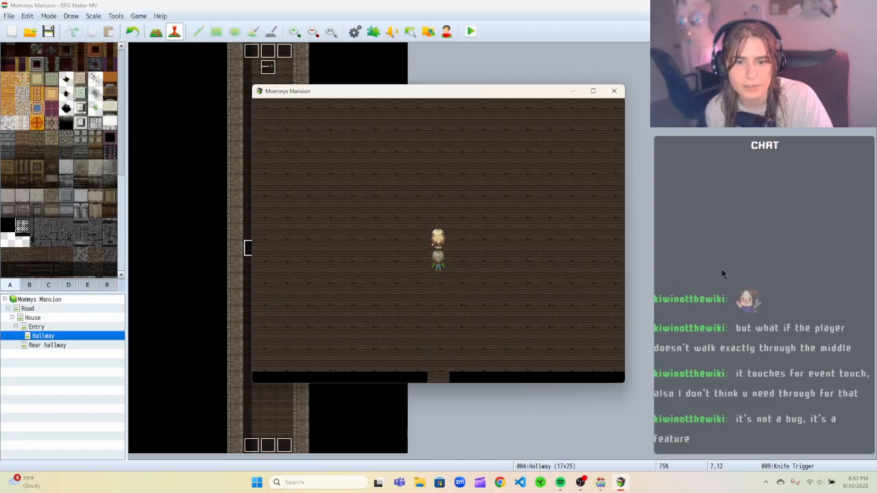
{"action": "key", "text": "Up"}
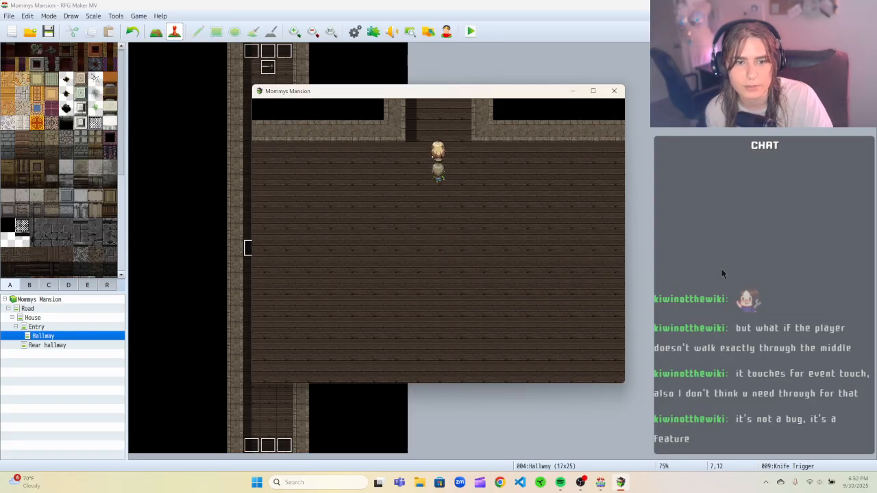
{"action": "key", "text": "Up"}
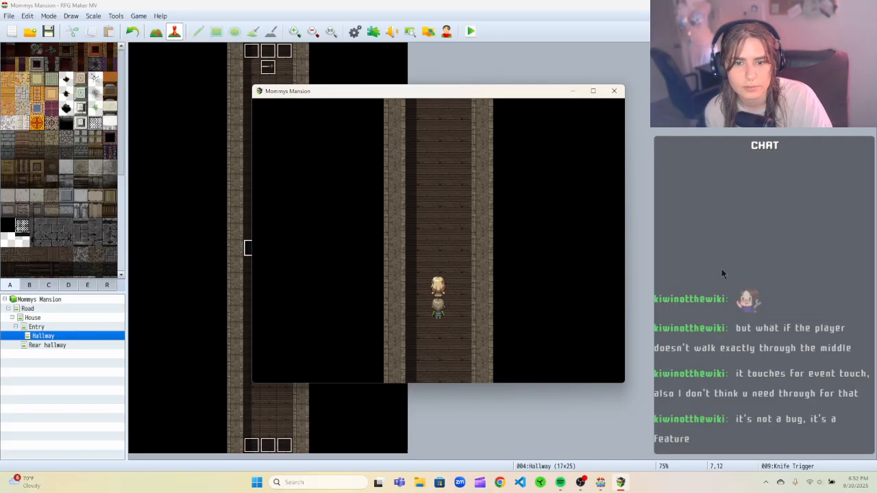
{"action": "key", "text": "Up"}
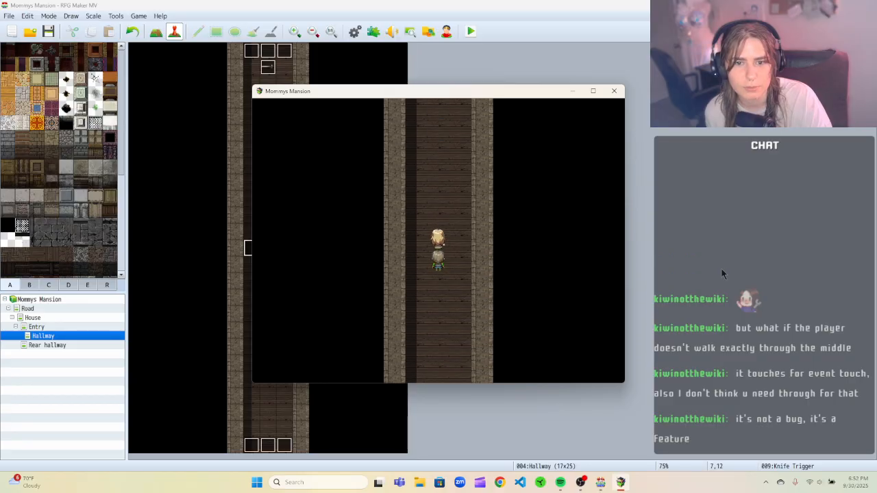
{"action": "key", "text": "Up"}
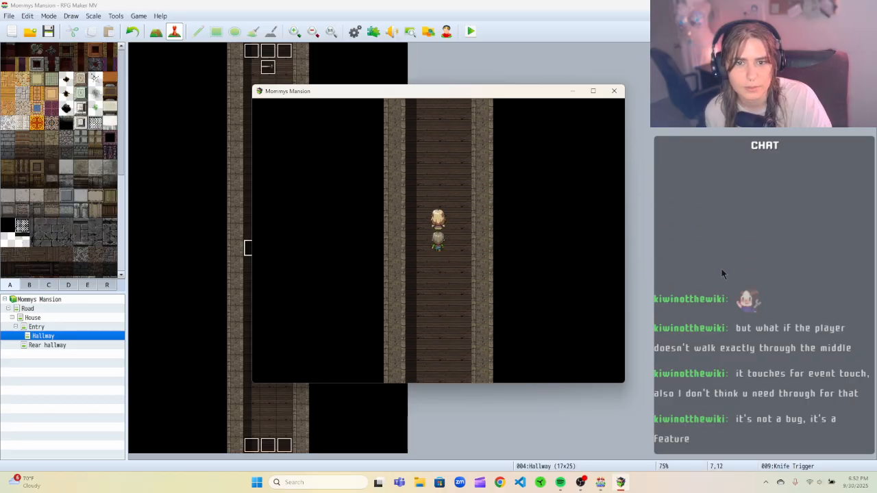
{"action": "key", "text": "Down"}
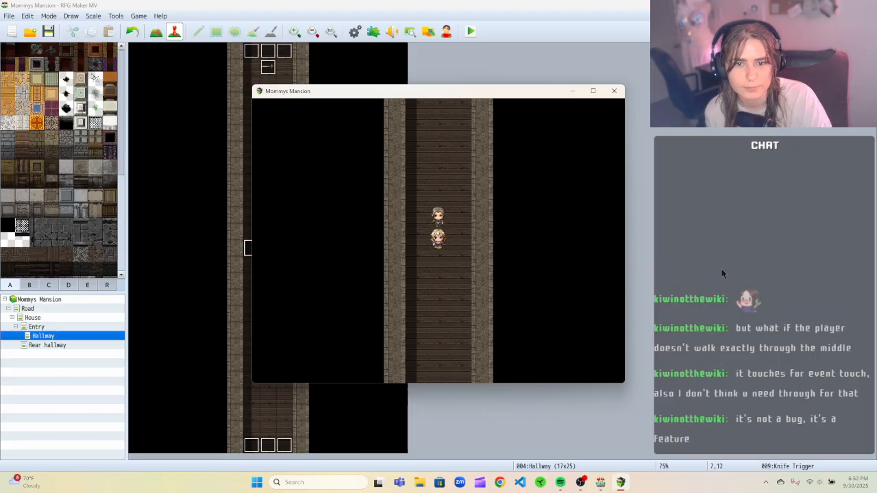
{"action": "key", "text": "Down"}
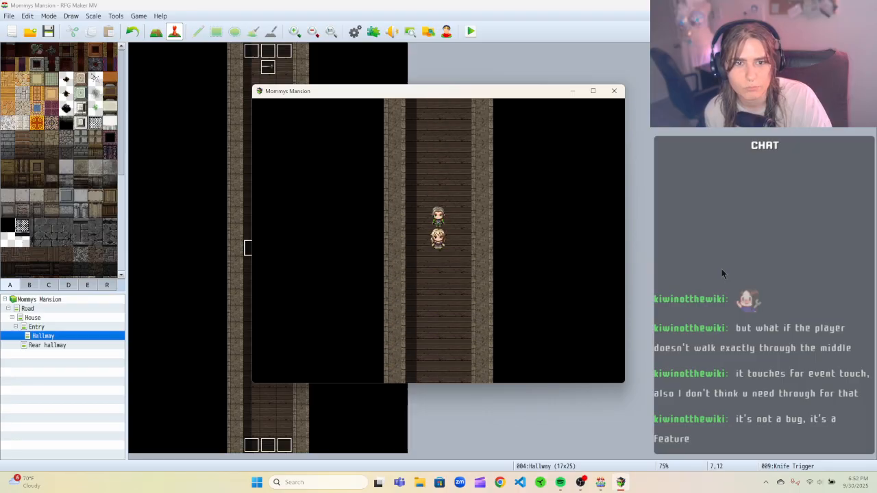
{"action": "key", "text": "Up"}
{"action": "key", "text": "Up"}
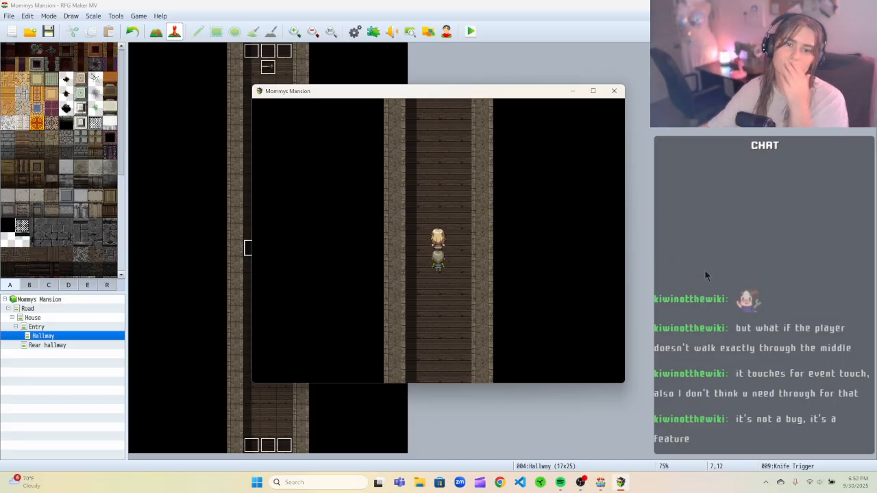
{"action": "left_click", "coordinate": [606, 92]}
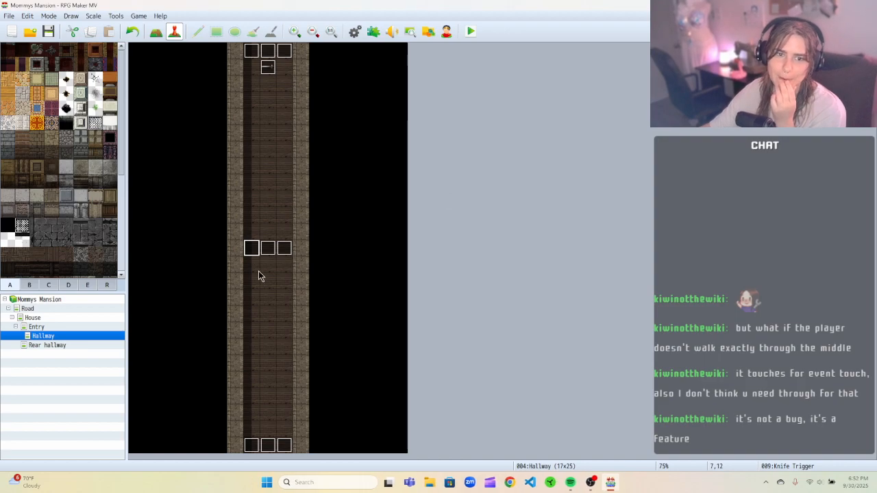
Change the left Knife Trigger event's trigger to Autorun and confirm.
{"action": "right_click", "coordinate": [249, 251]}
{"action": "left_click", "coordinate": [265, 253]}
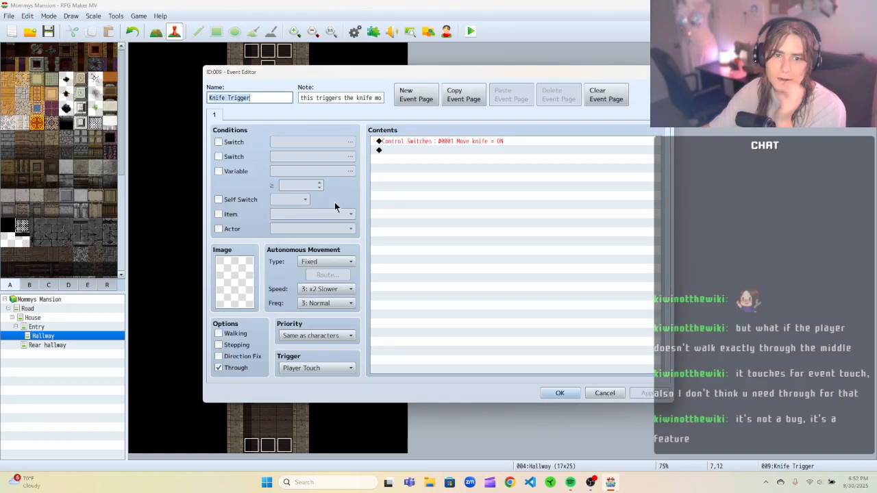
{"action": "left_click", "coordinate": [219, 367]}
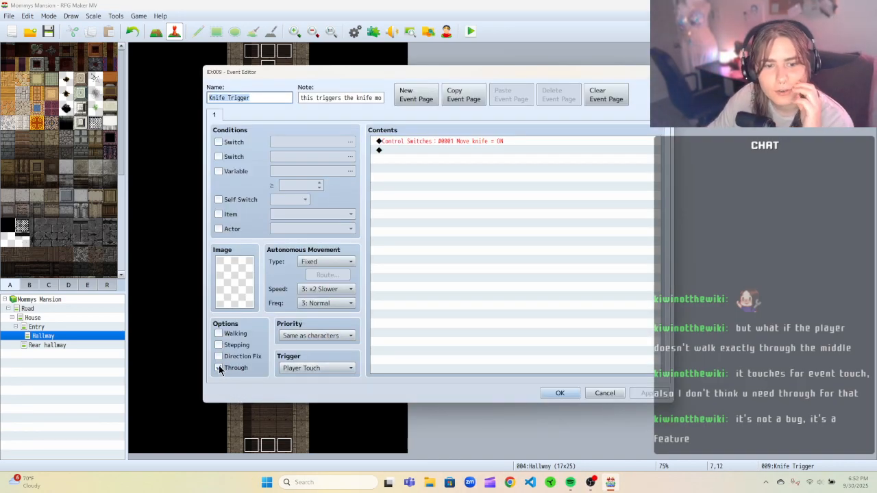
{"action": "left_click", "coordinate": [281, 369]}
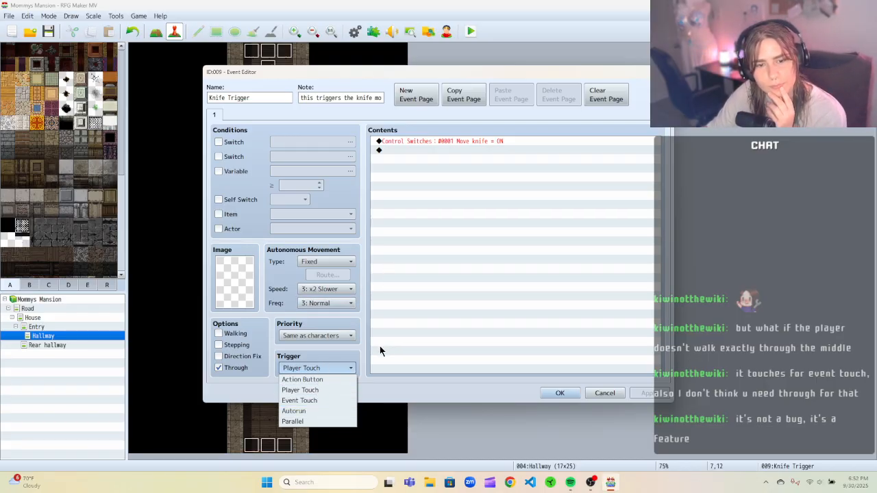
{"action": "left_click", "coordinate": [326, 409]}
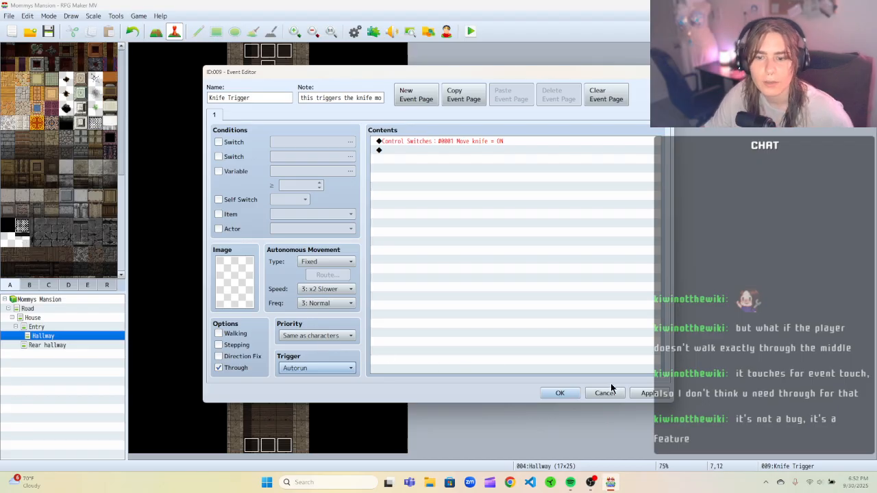
{"action": "left_click", "coordinate": [320, 368]}
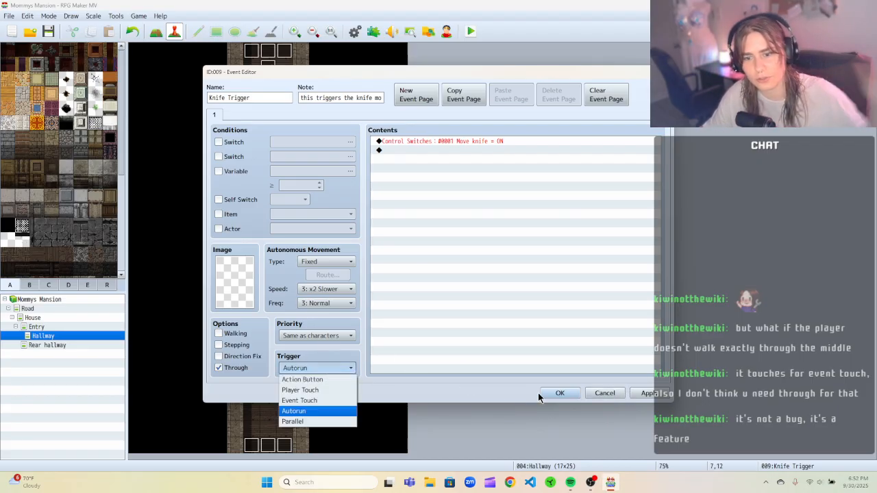
{"action": "left_click", "coordinate": [635, 395]}
{"action": "left_click", "coordinate": [558, 393]}
Change the middle Knife Trigger event's trigger to Autorun and confirm.
{"action": "left_click", "coordinate": [268, 248]}
{"action": "right_click", "coordinate": [268, 248]}
{"action": "left_click", "coordinate": [284, 255]}
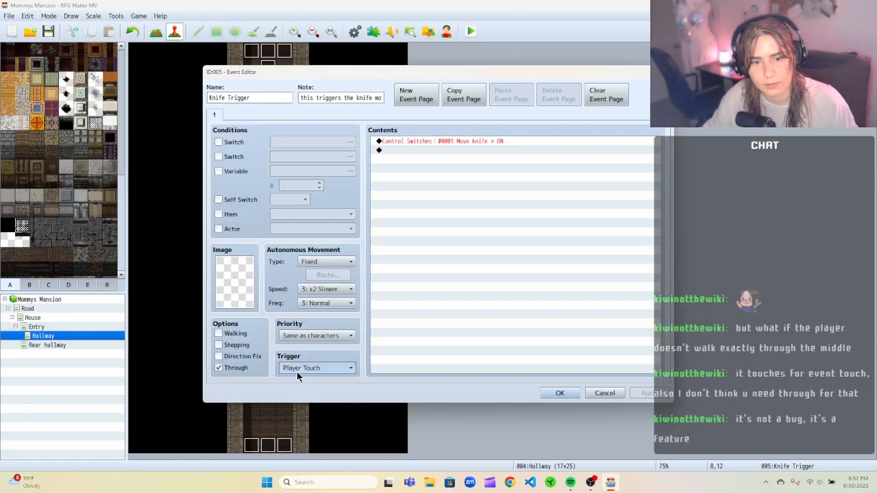
{"action": "left_click", "coordinate": [299, 368]}
{"action": "left_click", "coordinate": [322, 417]}
{"action": "left_click", "coordinate": [313, 369]}
{"action": "left_click", "coordinate": [315, 406]}
{"action": "left_click", "coordinate": [636, 395]}
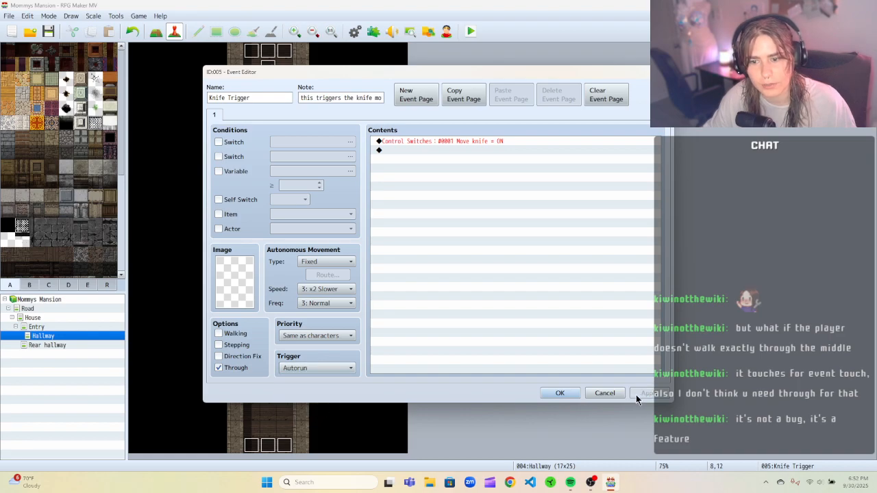
{"action": "left_click", "coordinate": [566, 395]}
Change the right Knife Trigger event's trigger to Autorun and confirm.
{"action": "right_click", "coordinate": [288, 254]}
{"action": "left_click", "coordinate": [302, 251]}
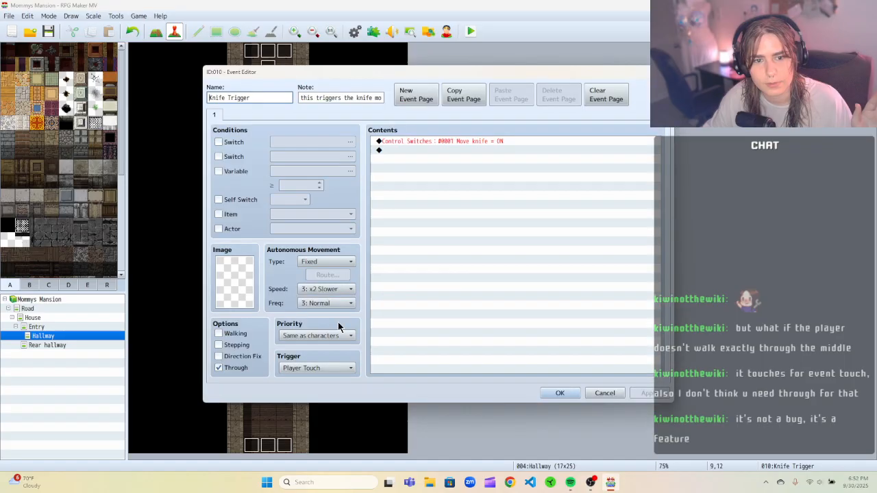
{"action": "left_click", "coordinate": [317, 369]}
{"action": "left_click", "coordinate": [322, 411]}
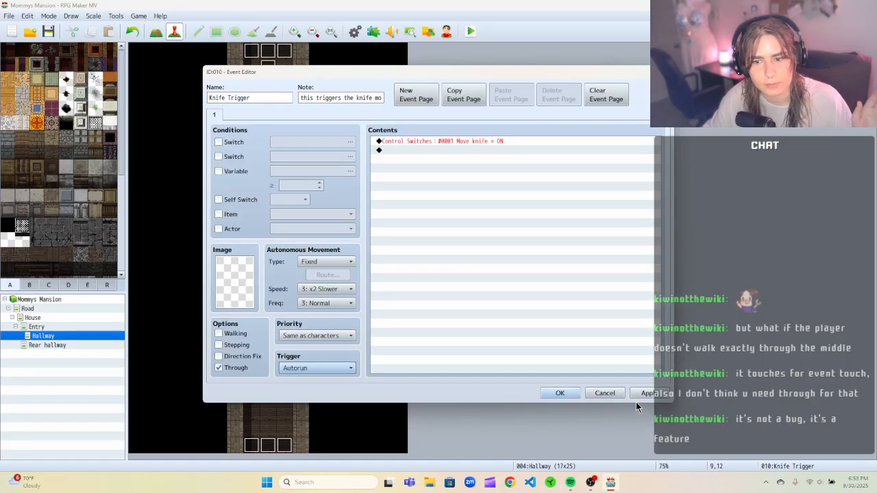
{"action": "left_click", "coordinate": [560, 392]}
Playtest a New Game, walk up into the hallway to test the knife trap, and close the game.
{"action": "left_click", "coordinate": [470, 31]}
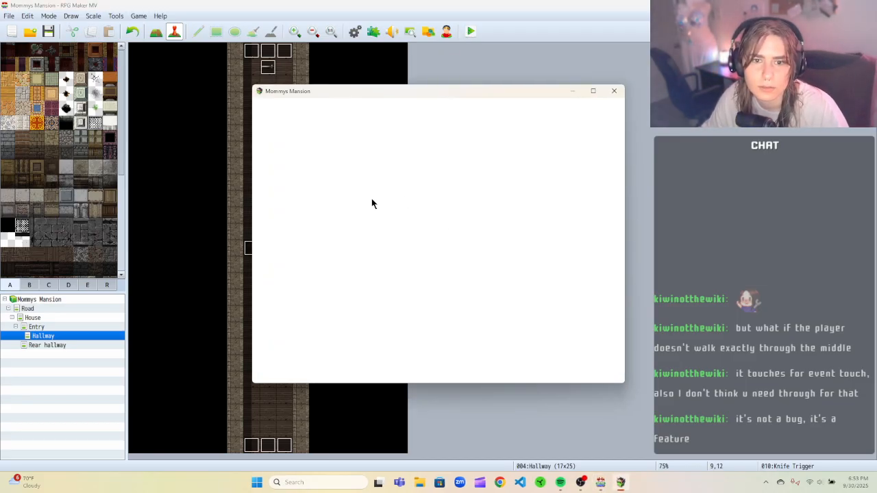
{"action": "left_click_drag", "start_coordinate": [389, 96], "coordinate": [478, 85]}
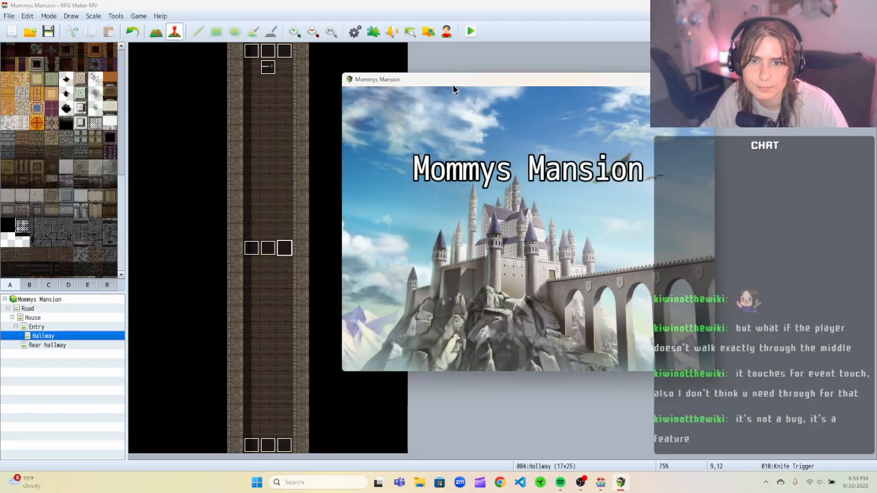
{"action": "left_click_drag", "start_coordinate": [452, 85], "coordinate": [426, 88]}
{"action": "left_click", "coordinate": [468, 285]}
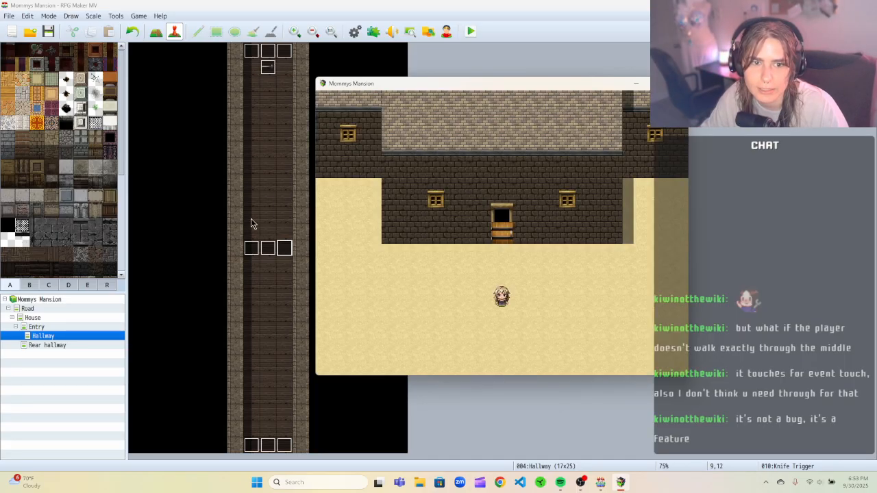
{"action": "key", "text": "Up"}
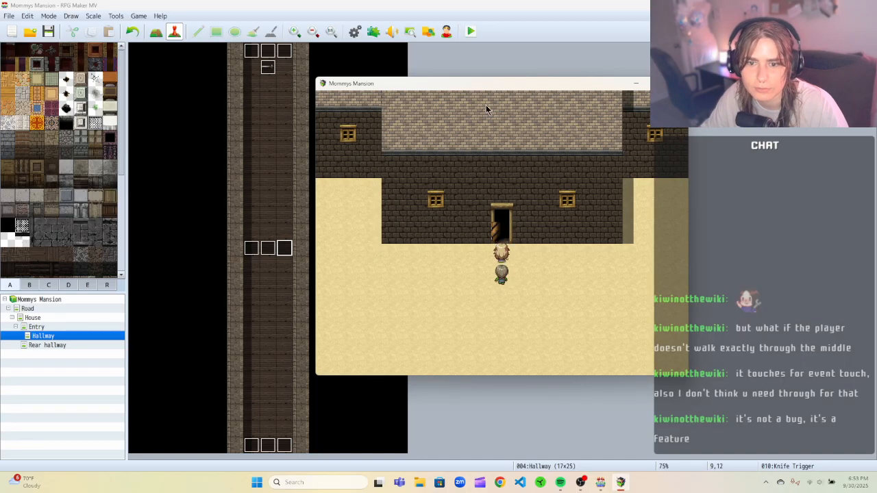
{"action": "key", "text": "Up"}
{"action": "left_click_drag", "start_coordinate": [480, 88], "coordinate": [457, 83]}
{"action": "key", "text": "Up"}
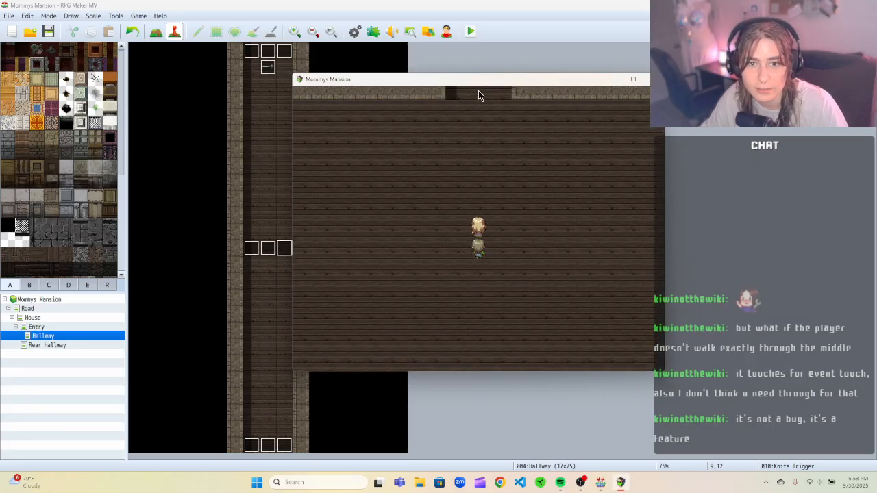
{"action": "key", "text": "Up"}
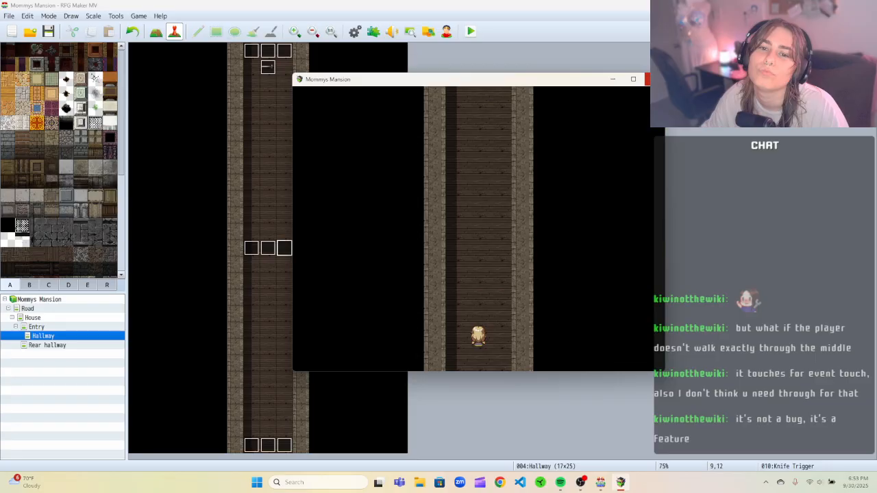
{"action": "left_click", "coordinate": [647, 79]}
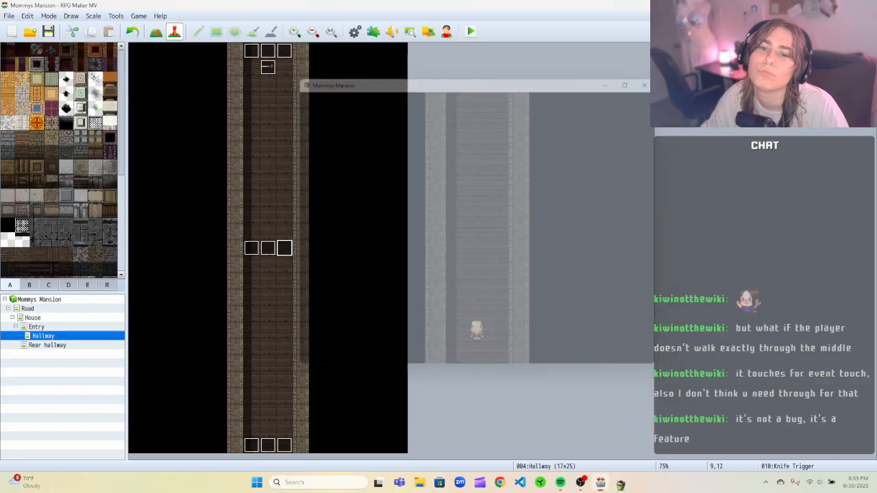
Review the right Knife Trigger event's trigger options, then close its editor.
{"action": "right_click", "coordinate": [281, 251]}
{"action": "left_click", "coordinate": [300, 258]}
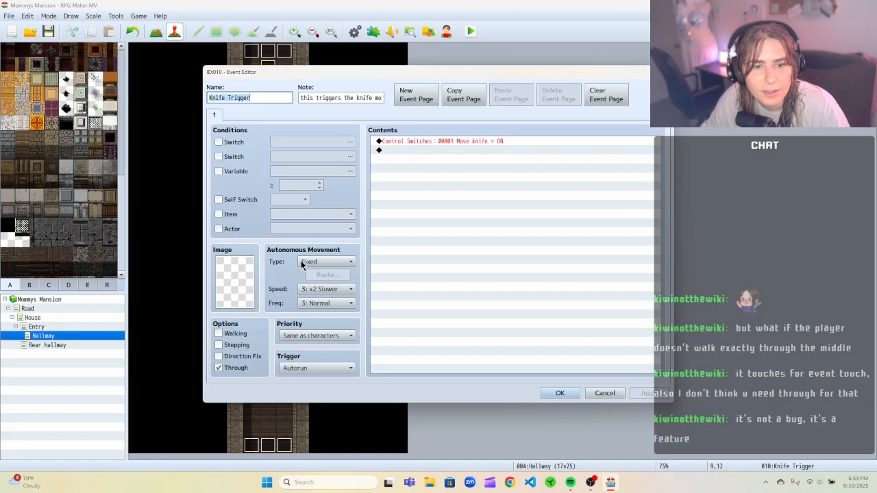
{"action": "left_click", "coordinate": [311, 368]}
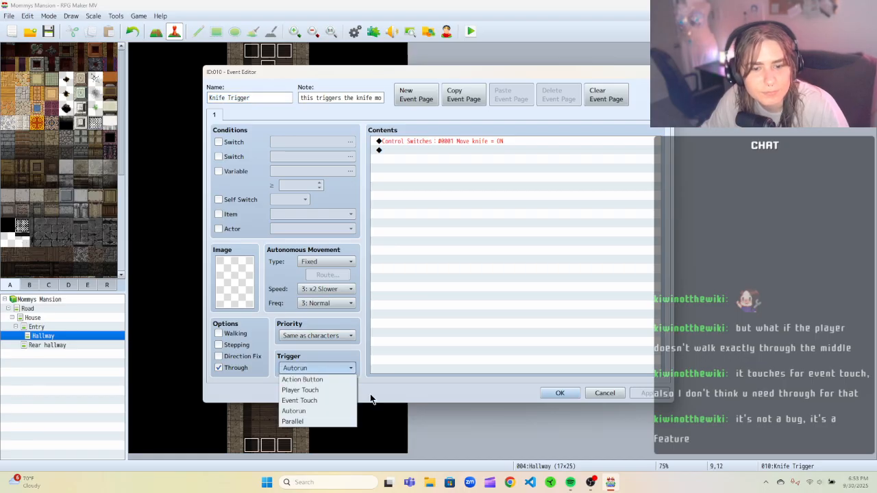
{"action": "left_click", "coordinate": [370, 396]}
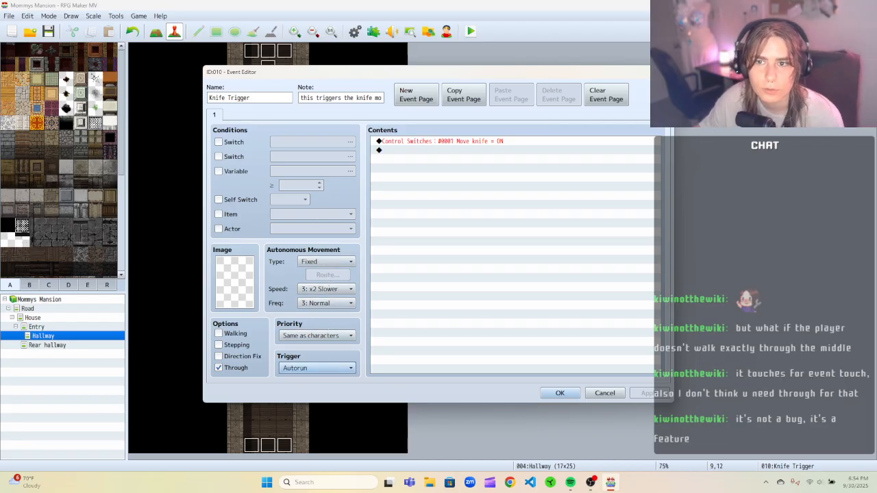
{"action": "left_click", "coordinate": [663, 71]}
Inspect the Knife event's movement route and compare its two event pages.
{"action": "right_click", "coordinate": [278, 66]}
{"action": "left_click", "coordinate": [283, 72]}
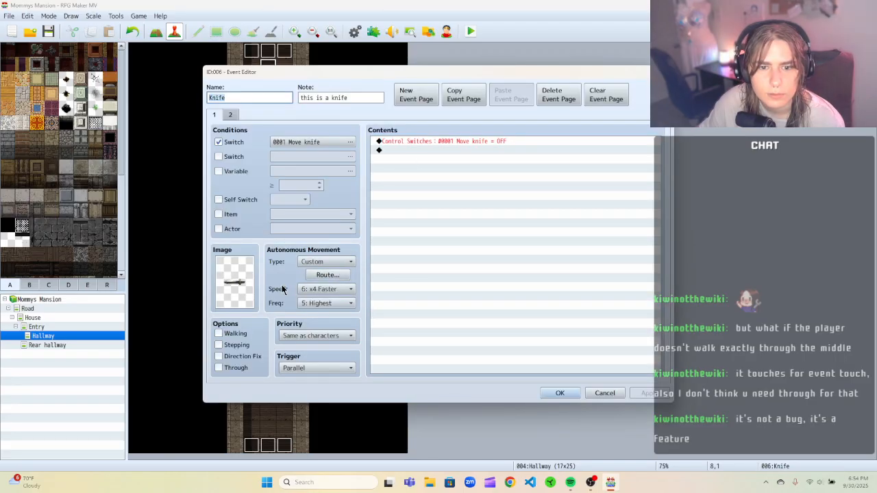
{"action": "left_click", "coordinate": [326, 274]}
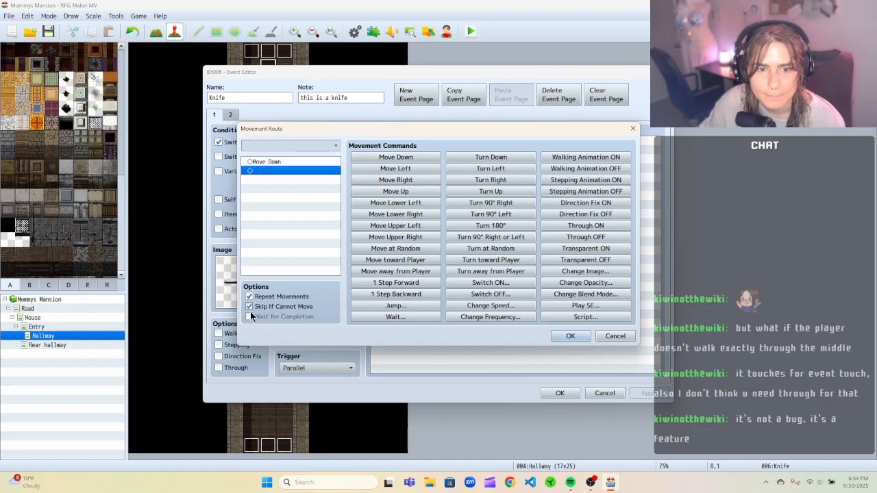
{"action": "left_click", "coordinate": [561, 334]}
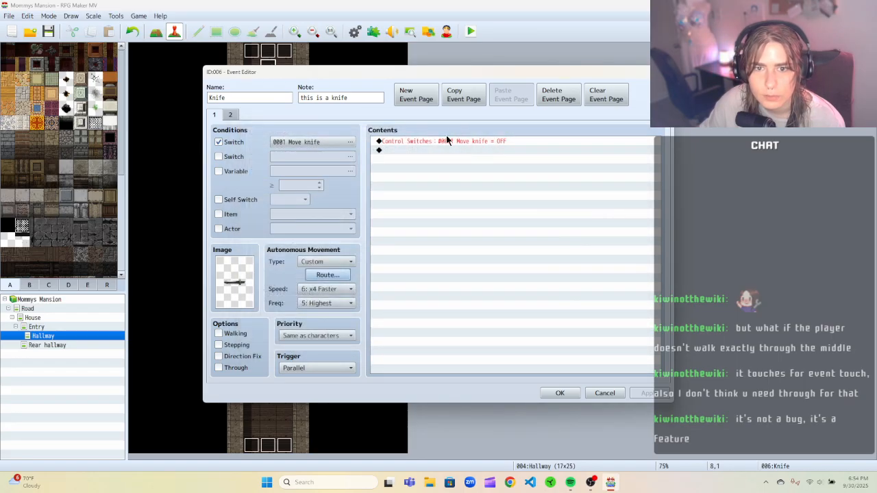
{"action": "left_click", "coordinate": [232, 115]}
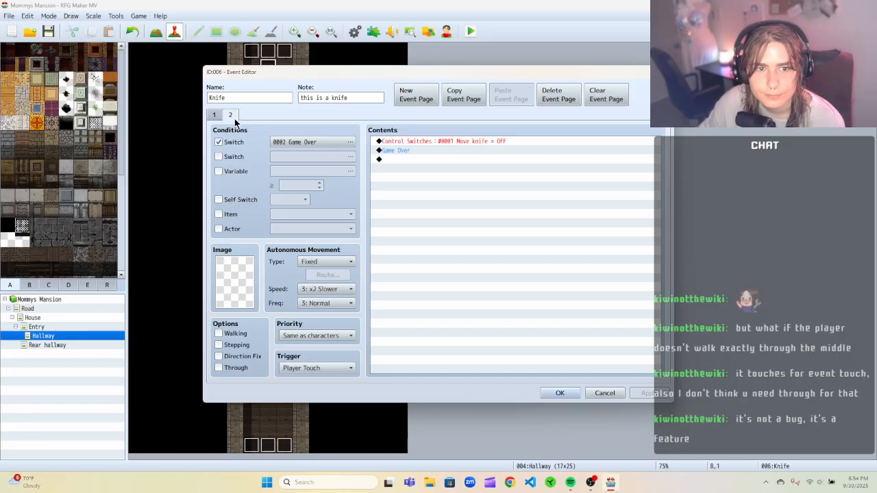
{"action": "left_click", "coordinate": [214, 115]}
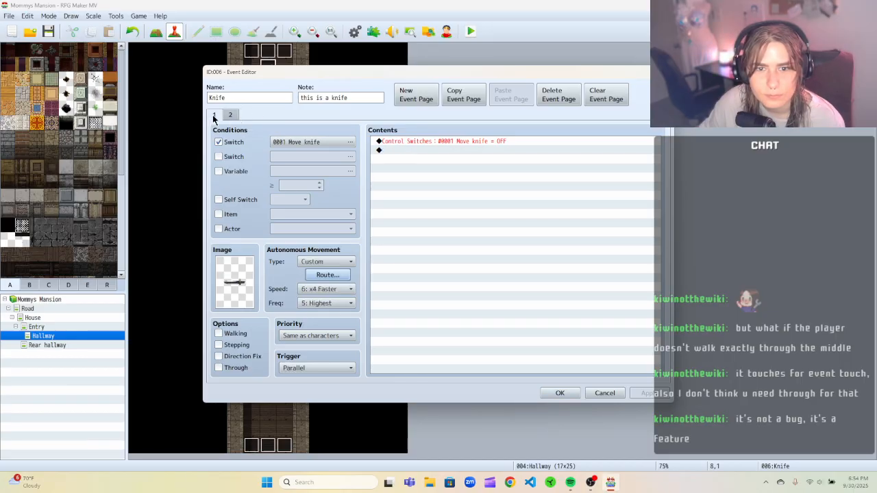
Reopen the Knife event's page 1 movement route and start adding a Wait command.
{"action": "left_click", "coordinate": [328, 263]}
{"action": "left_click", "coordinate": [282, 278]}
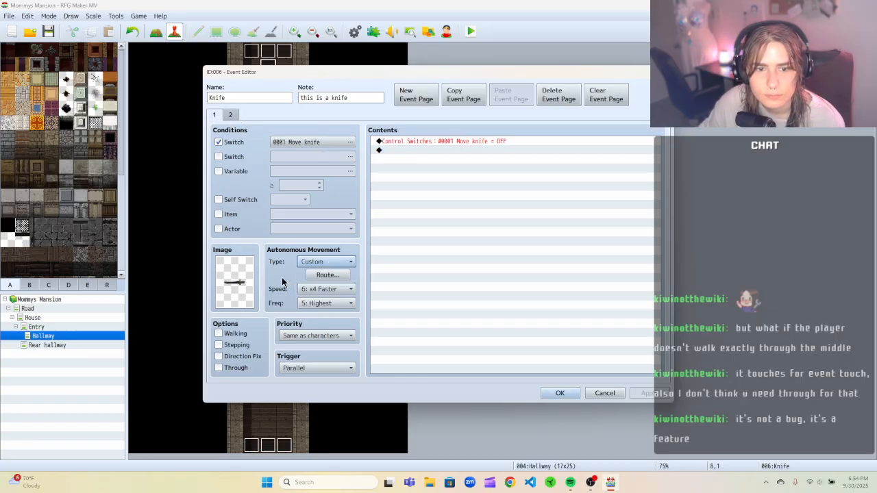
{"action": "left_click", "coordinate": [326, 274]}
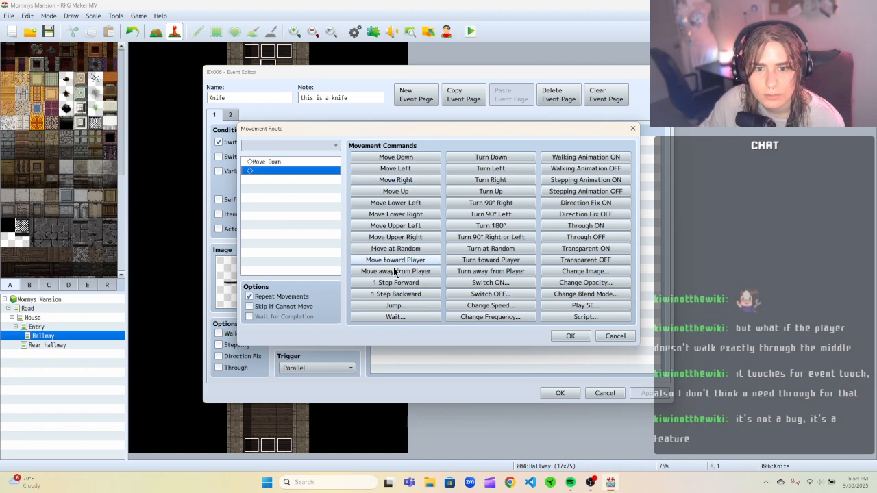
{"action": "left_click", "coordinate": [421, 319]}
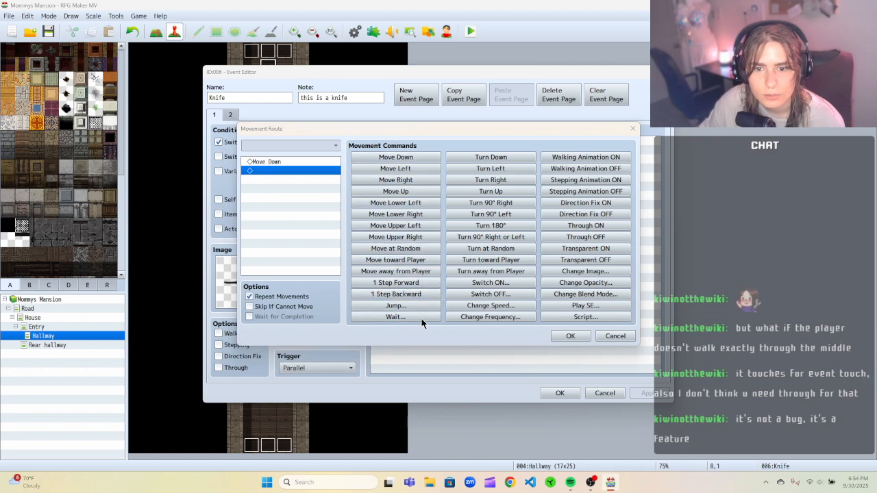
{"action": "left_click", "coordinate": [469, 256]}
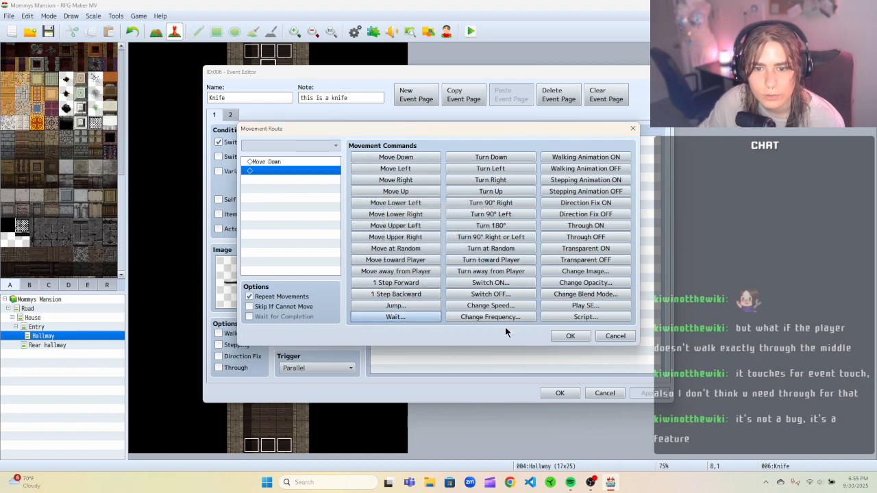
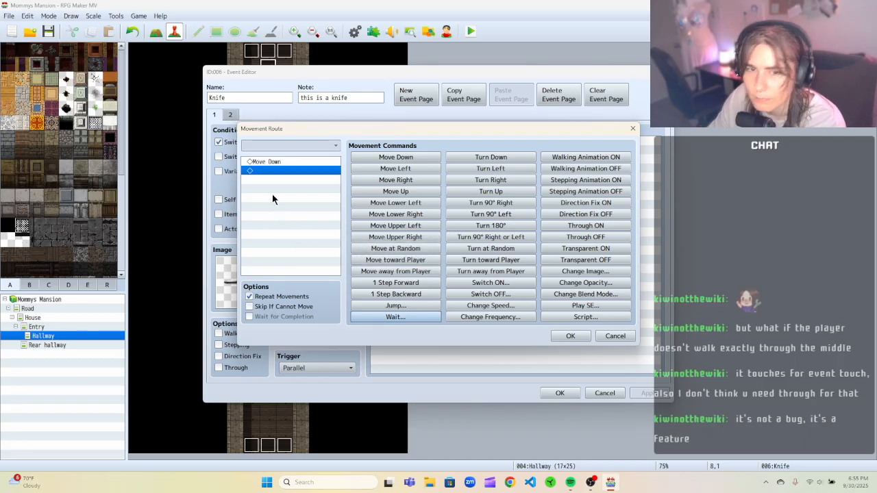
Cancel the Wait edit and review the Knife throw common event's trigger, switch and movement route in the database.
{"action": "left_click", "coordinate": [597, 336]}
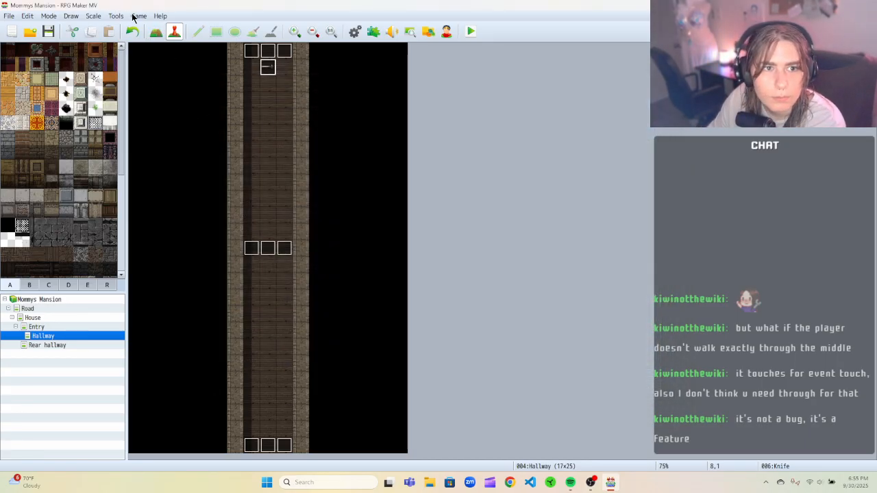
{"action": "left_click", "coordinate": [118, 15]}
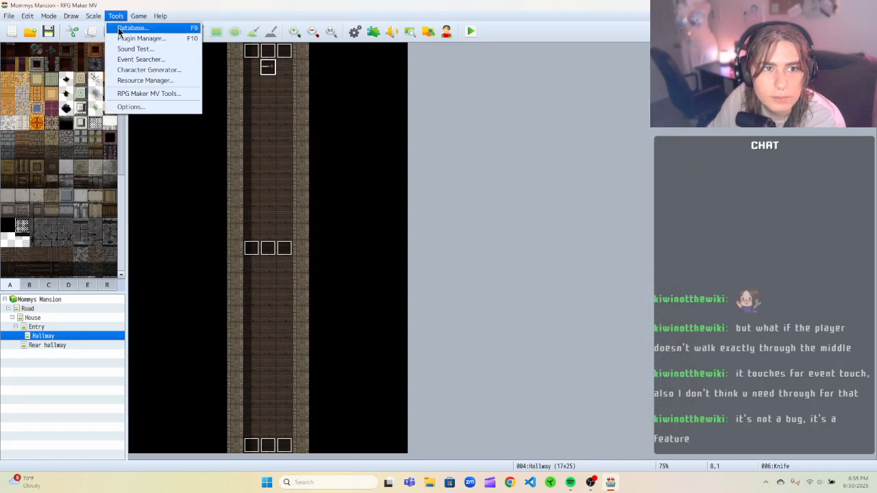
{"action": "left_click", "coordinate": [121, 29]}
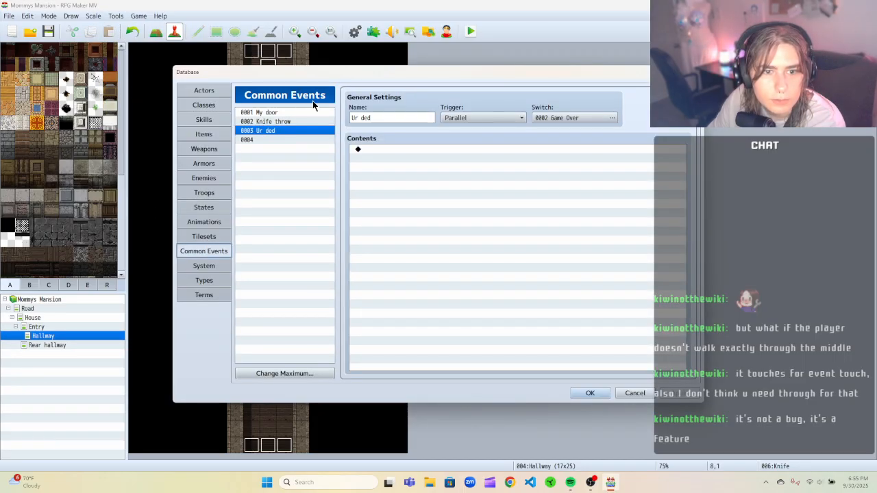
{"action": "left_click", "coordinate": [277, 121]}
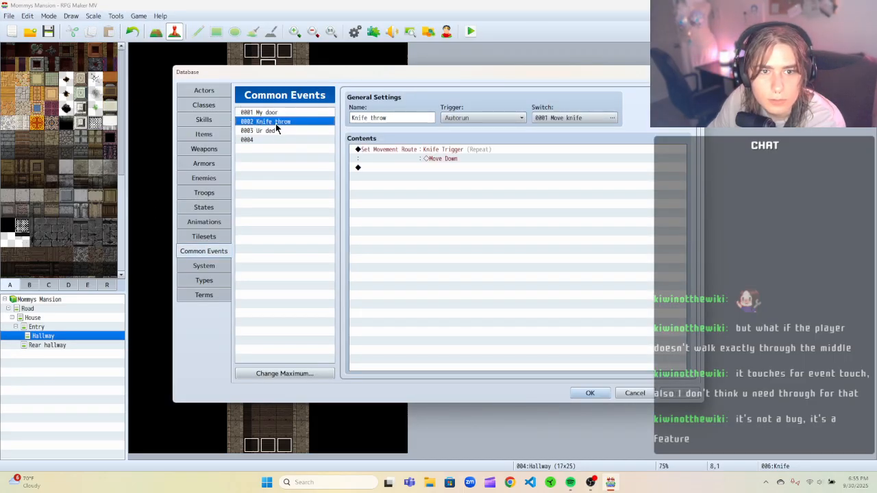
{"action": "left_click", "coordinate": [494, 118]}
{"action": "left_click", "coordinate": [583, 118]}
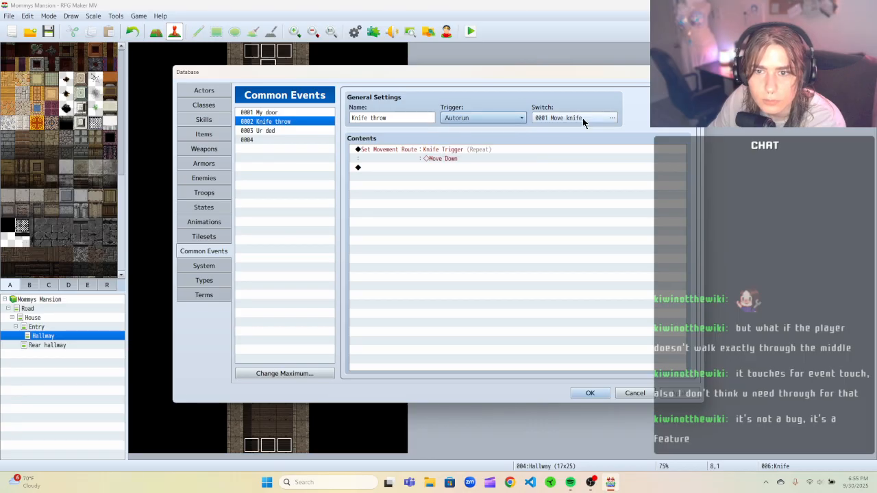
{"action": "left_click", "coordinate": [583, 118]}
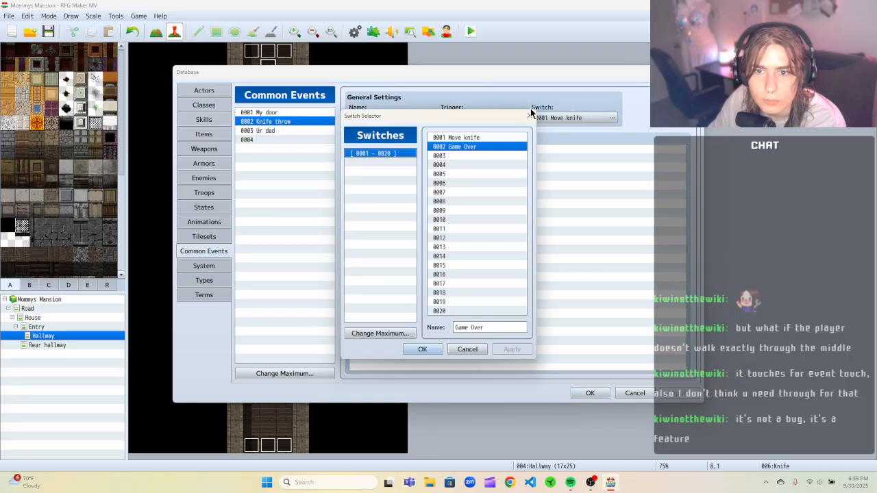
{"action": "left_click", "coordinate": [530, 115]}
{"action": "right_click", "coordinate": [429, 151]}
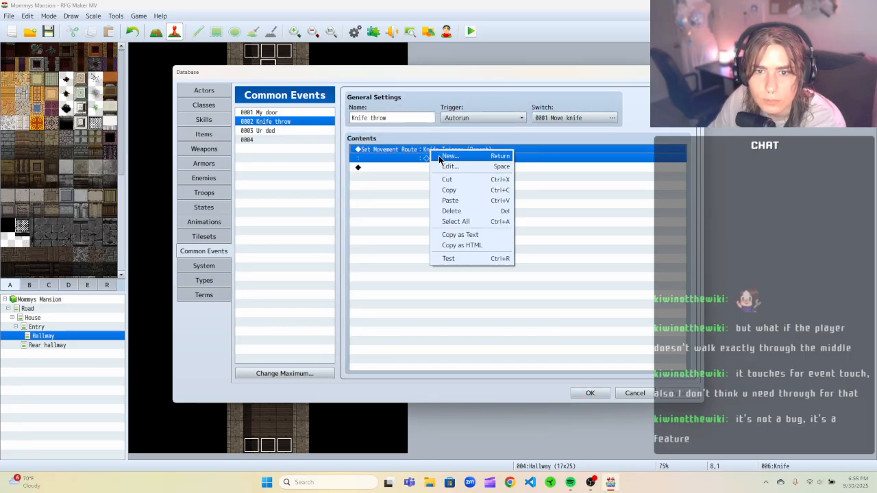
{"action": "left_click", "coordinate": [445, 166]}
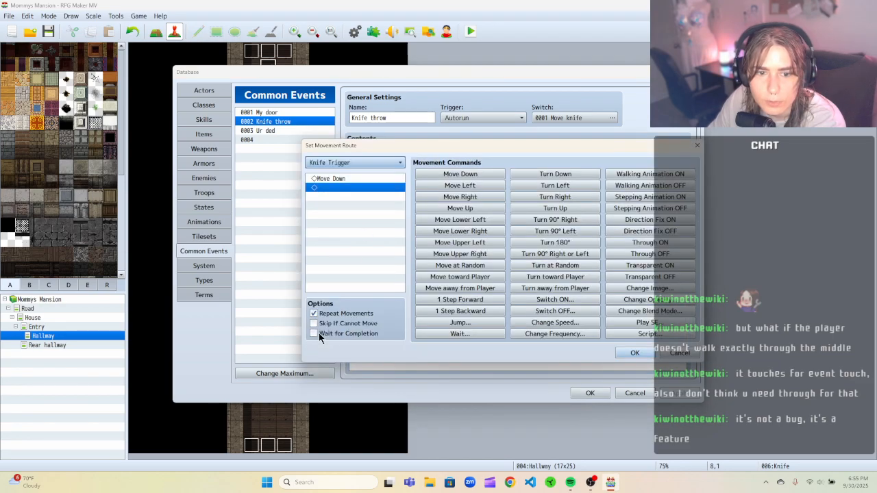
{"action": "left_click", "coordinate": [679, 353]}
Recheck the Knife throw common event's Move knife switch selection, then close the database.
{"action": "left_click", "coordinate": [265, 130]}
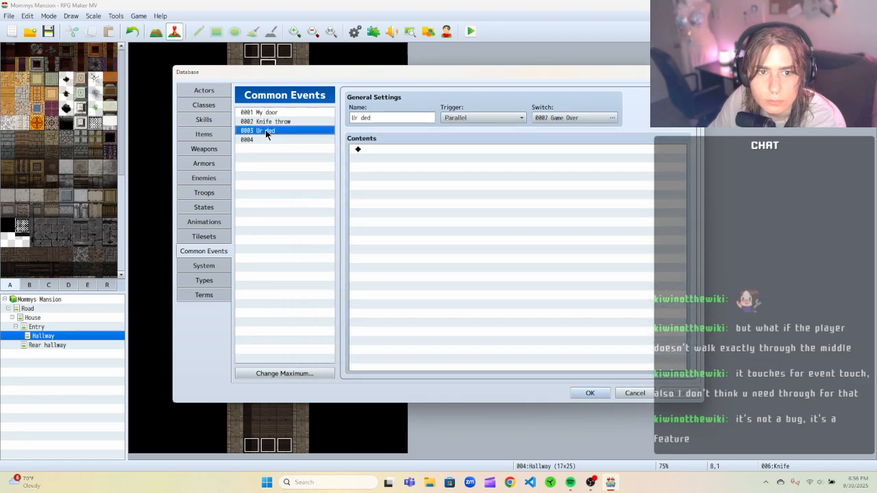
{"action": "left_click", "coordinate": [298, 121]}
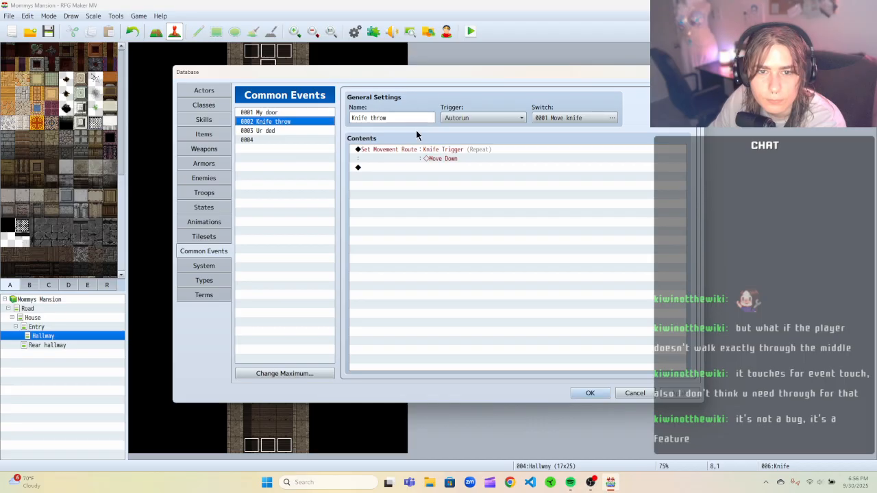
{"action": "left_click", "coordinate": [585, 117]}
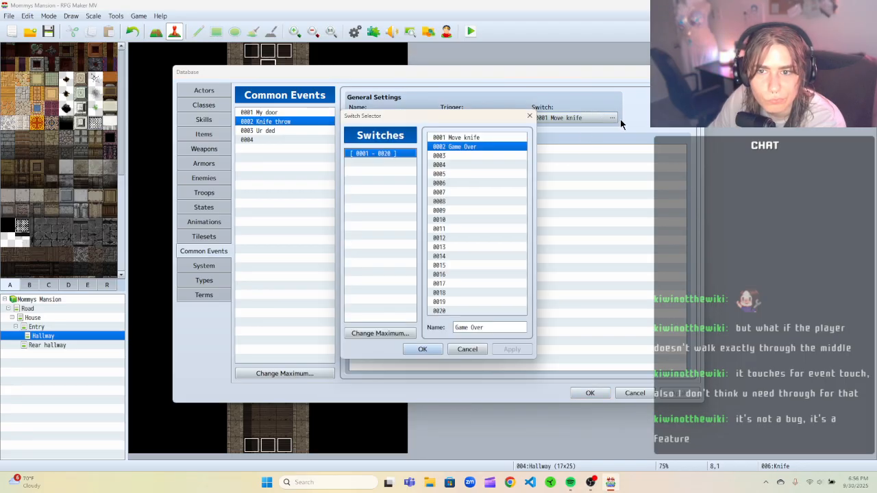
{"action": "left_click", "coordinate": [452, 138]}
{"action": "right_click", "coordinate": [457, 139]}
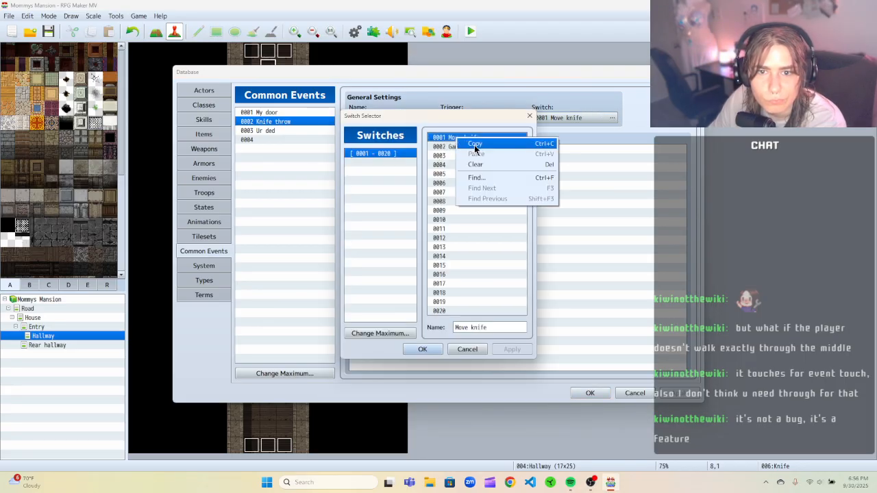
{"action": "left_click", "coordinate": [462, 125]}
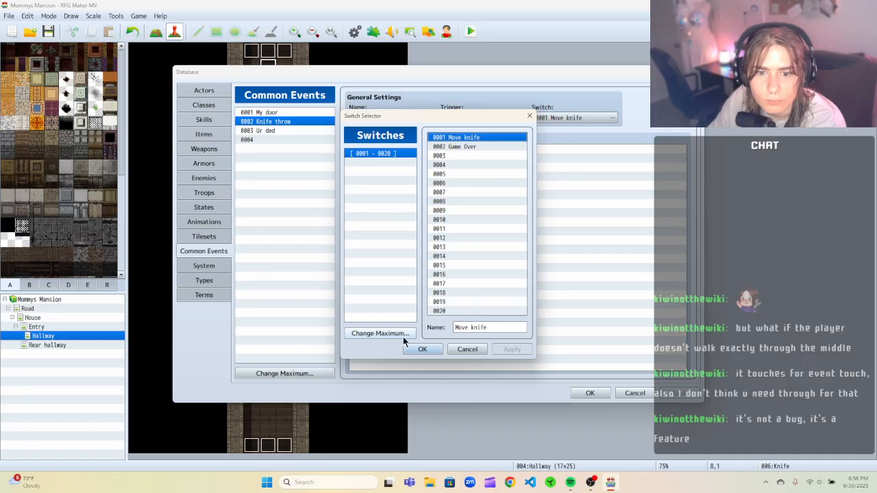
{"action": "left_click", "coordinate": [423, 349]}
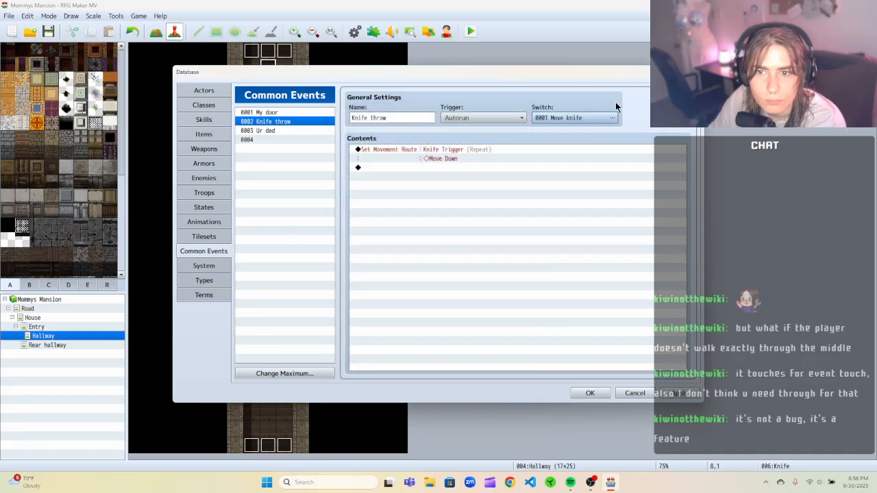
{"action": "left_click", "coordinate": [612, 118]}
{"action": "left_click", "coordinate": [557, 94]}
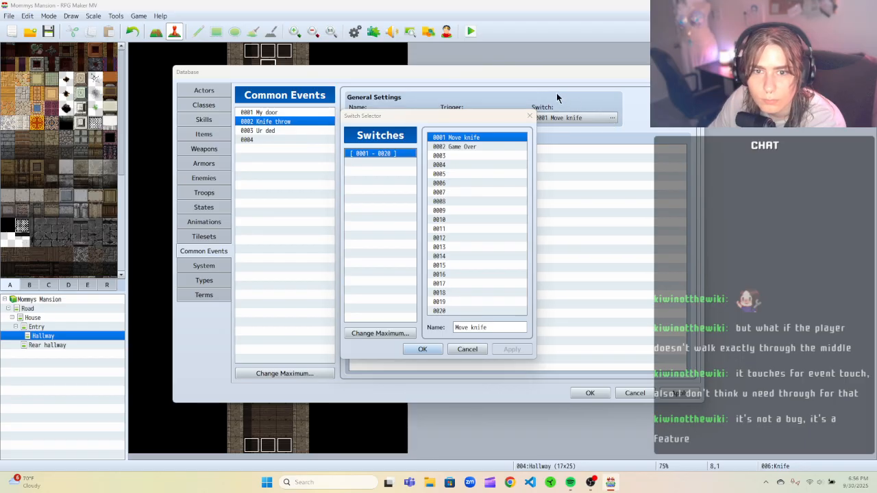
{"action": "left_click", "coordinate": [526, 117]}
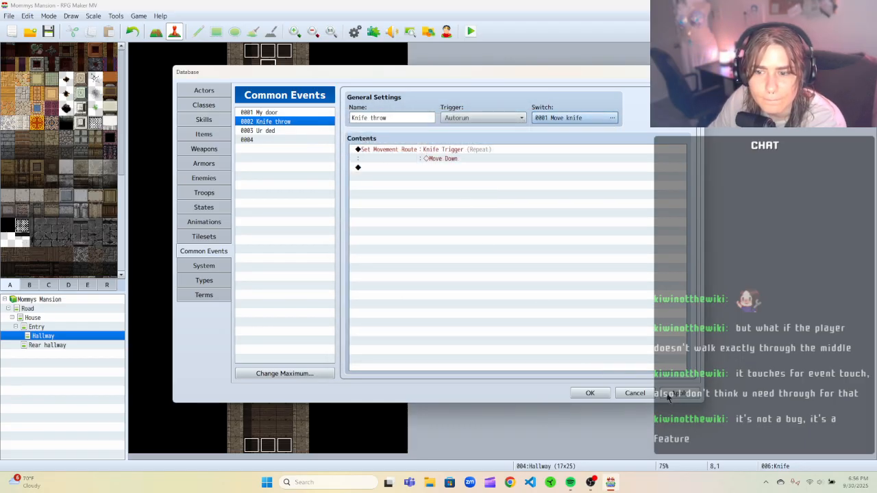
{"action": "left_click", "coordinate": [590, 393]}
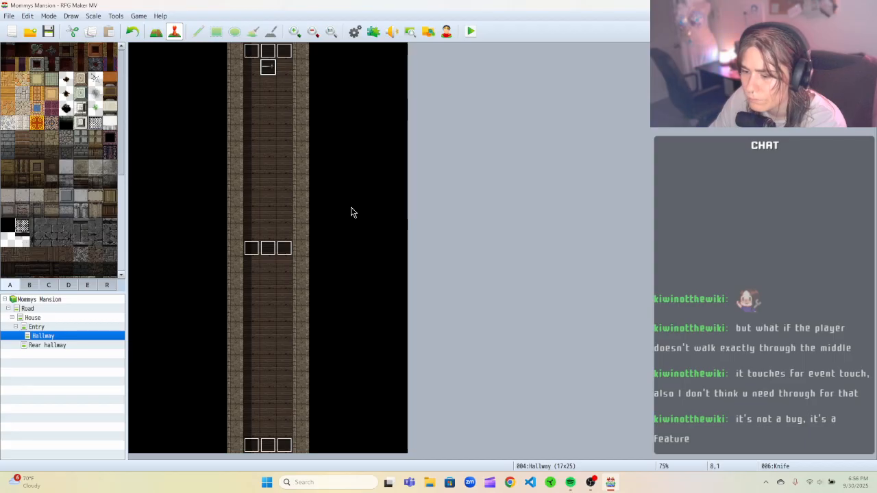
Open the Knife event to review its trigger and movement route, then close its editor.
{"action": "right_click", "coordinate": [272, 71]}
{"action": "left_click", "coordinate": [289, 74]}
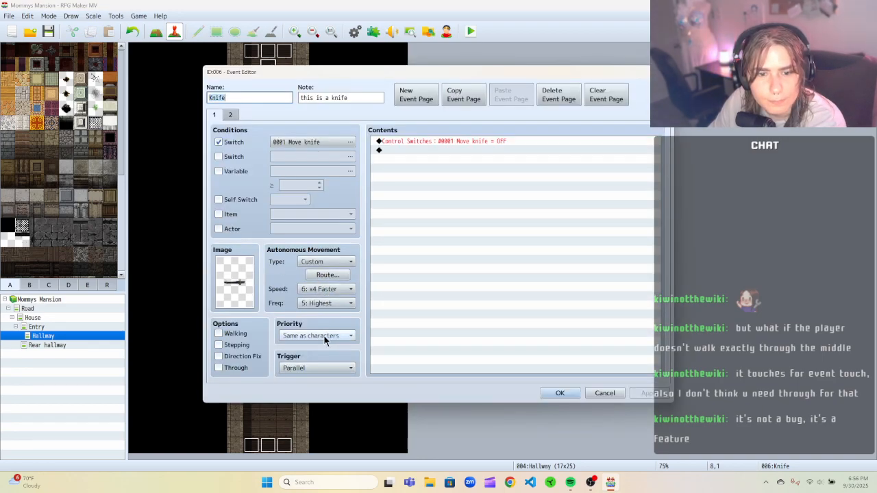
{"action": "left_click", "coordinate": [320, 369]}
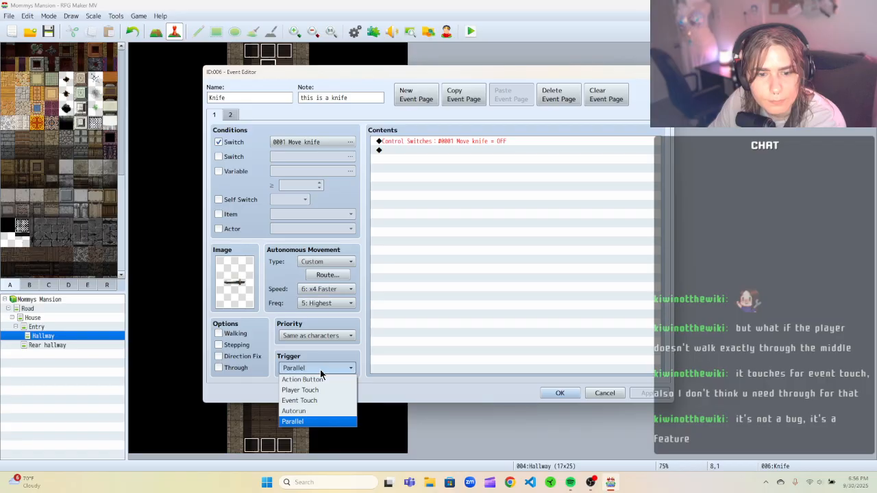
{"action": "left_click", "coordinate": [337, 348]}
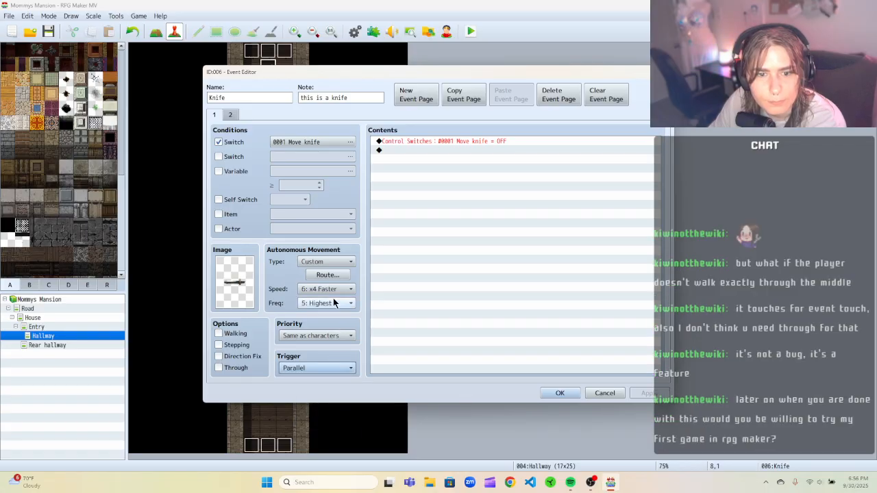
{"action": "left_click", "coordinate": [329, 276]}
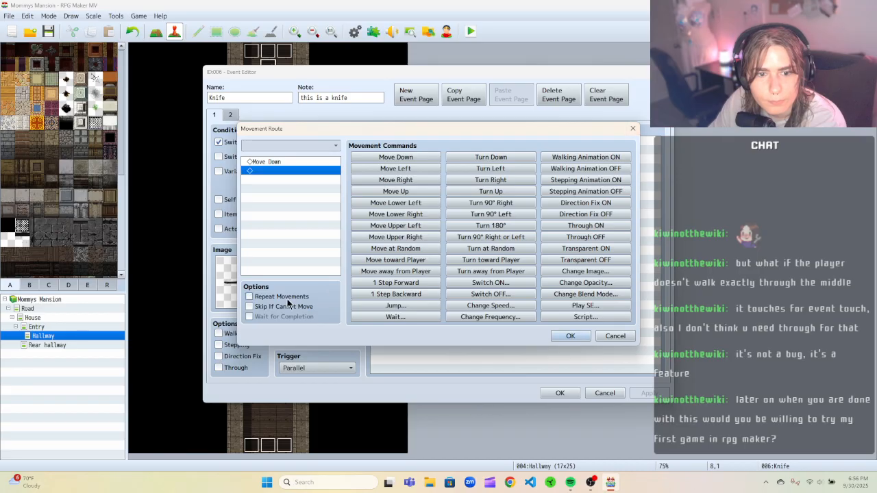
{"action": "left_click", "coordinate": [570, 336]}
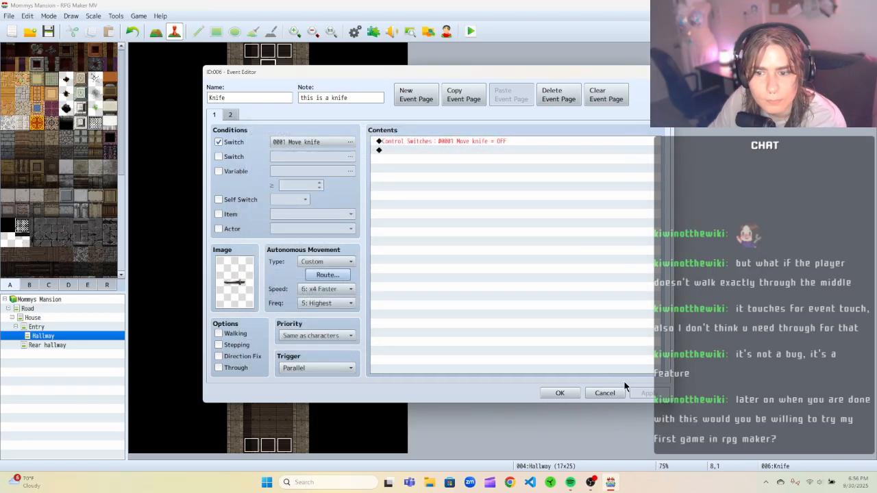
{"action": "left_click", "coordinate": [616, 390]}
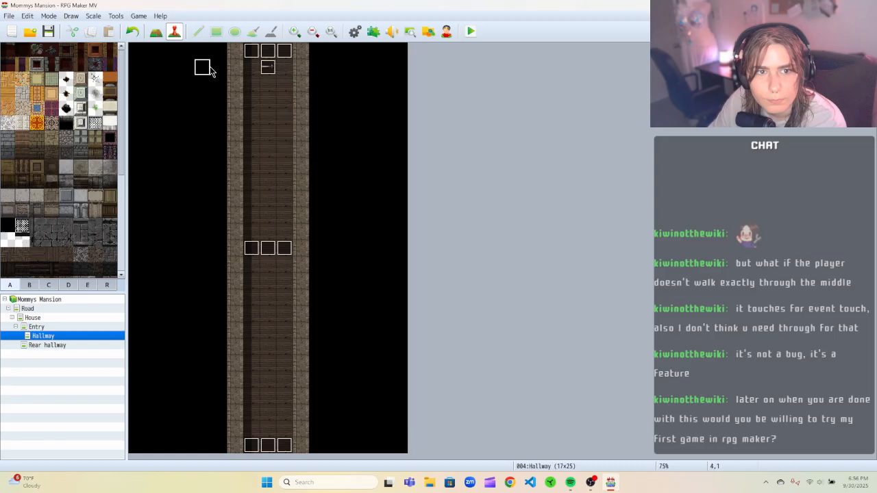
In the Knife throw common event, retarget the Set Movement Route command from Knife Trigger to the Knife event.
{"action": "left_click", "coordinate": [116, 15]}
{"action": "left_click", "coordinate": [125, 28]}
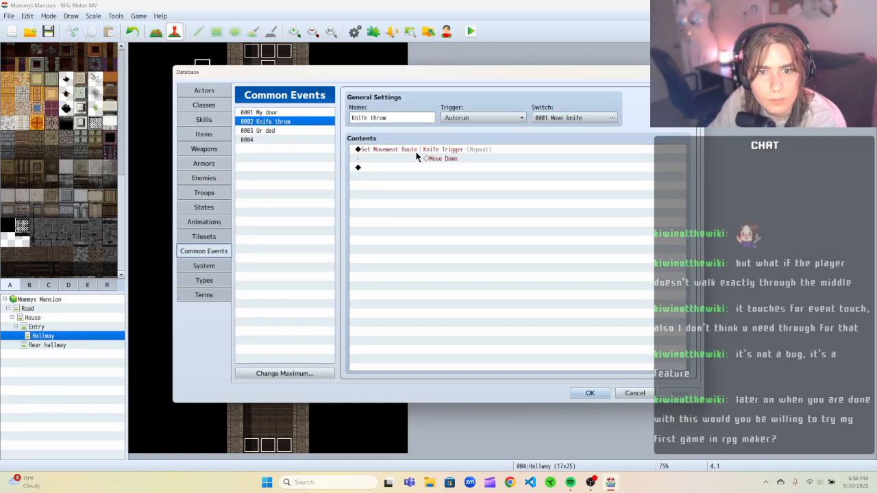
{"action": "right_click", "coordinate": [445, 149]}
{"action": "left_click", "coordinate": [472, 164]}
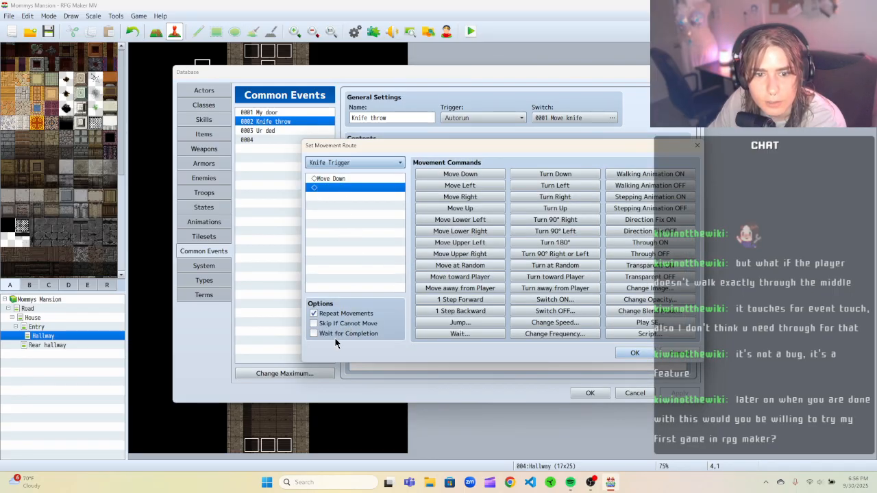
{"action": "left_click", "coordinate": [381, 163]}
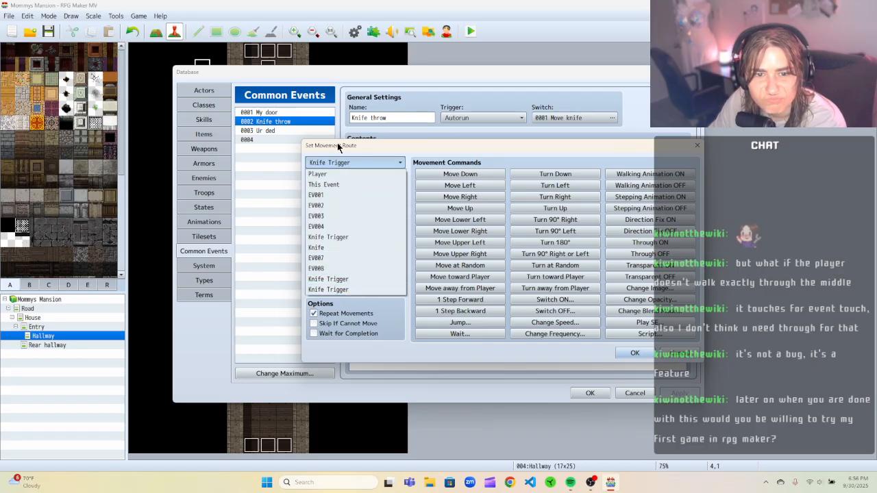
{"action": "left_click", "coordinate": [339, 247]}
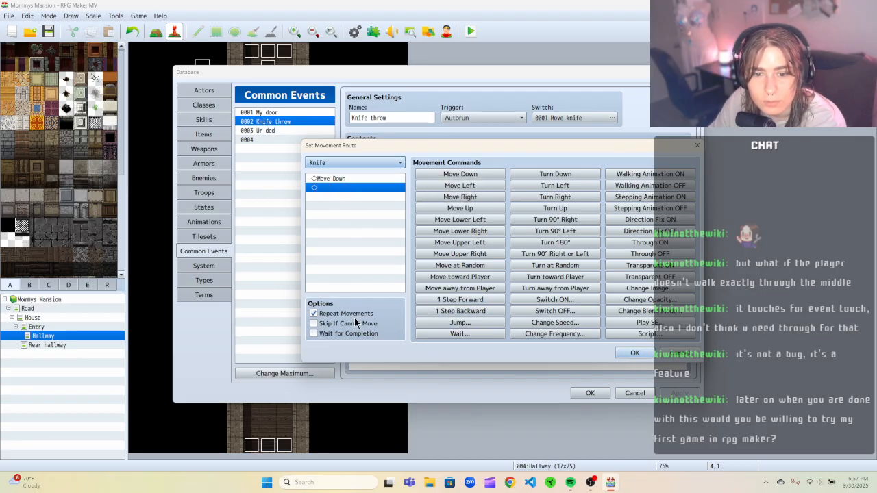
{"action": "left_click", "coordinate": [635, 352]}
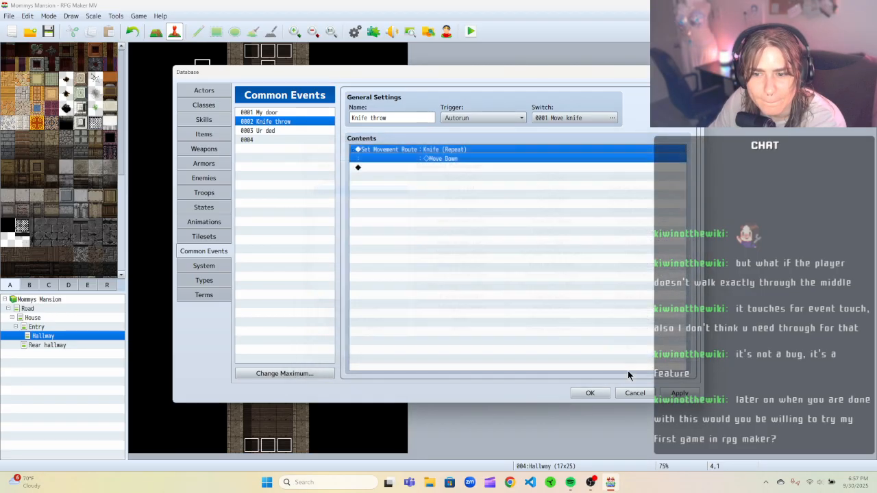
{"action": "left_click", "coordinate": [678, 393]}
{"action": "left_click", "coordinate": [590, 392]}
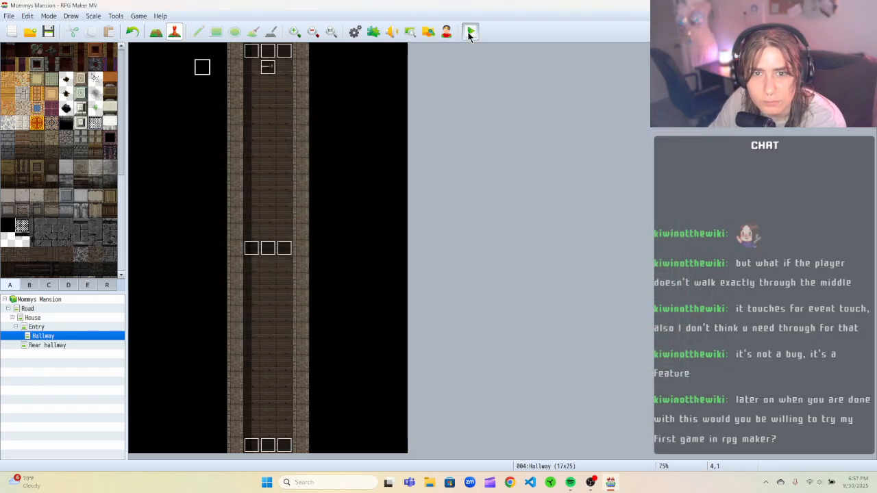
Open the middle Knife Trigger event's editor to review its settings, then close it.
{"action": "left_click", "coordinate": [470, 34]}
{"action": "left_click", "coordinate": [505, 206]}
{"action": "left_click", "coordinate": [267, 248]}
{"action": "right_click", "coordinate": [269, 247]}
{"action": "left_click", "coordinate": [288, 251]}
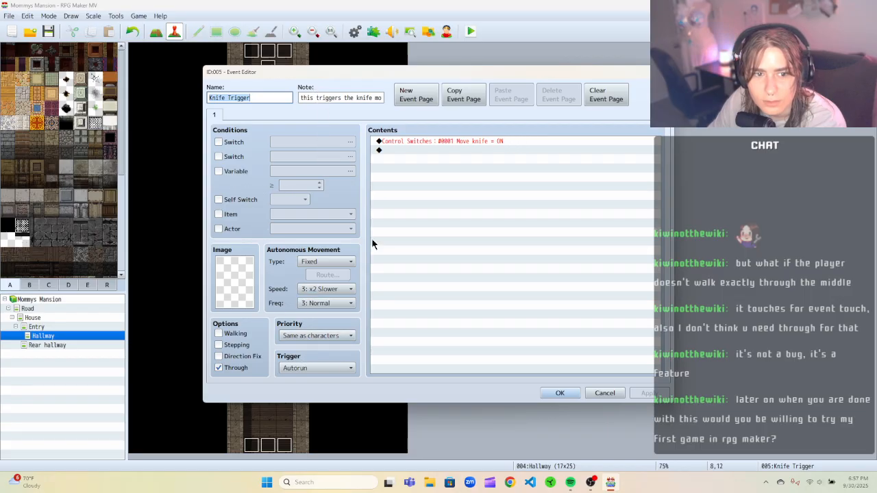
{"action": "left_click_drag", "start_coordinate": [300, 73], "coordinate": [410, 55]}
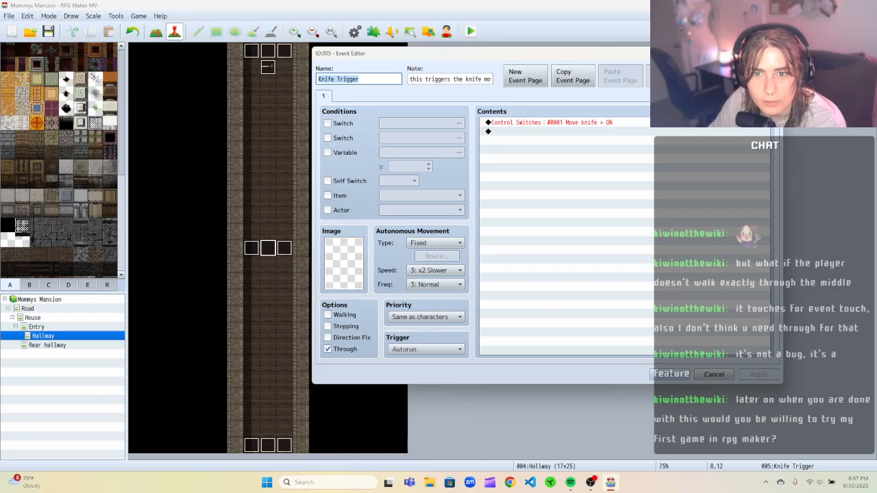
{"action": "left_click", "coordinate": [772, 53]}
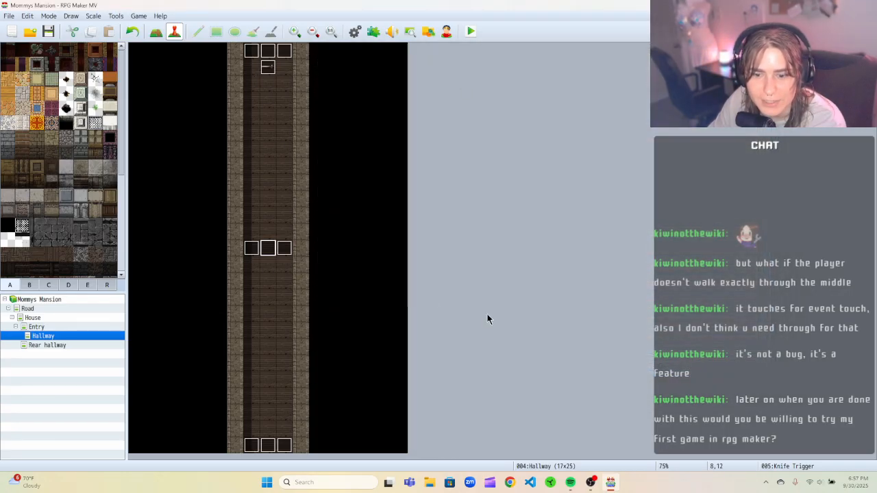
Save and playtest the game, walking the player up into the hallway past the knife trap, then close the game window.
{"action": "left_click", "coordinate": [471, 31]}
{"action": "left_click", "coordinate": [400, 253]}
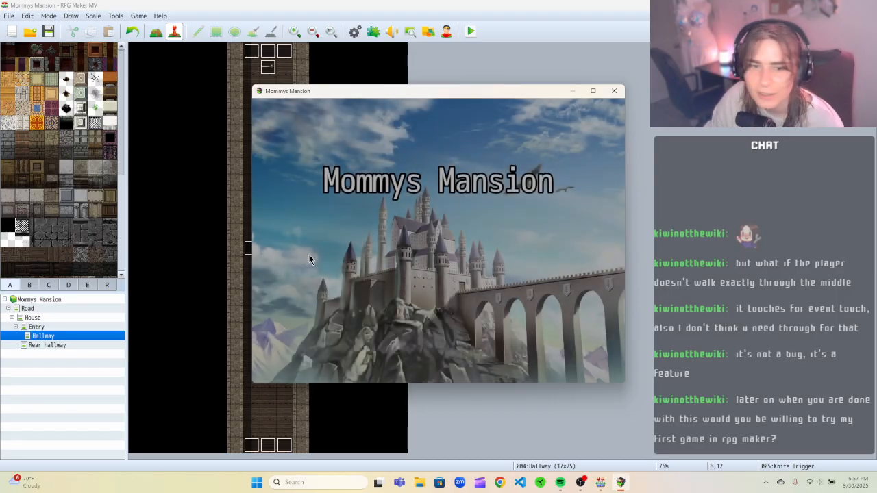
{"action": "key", "text": "Return"}
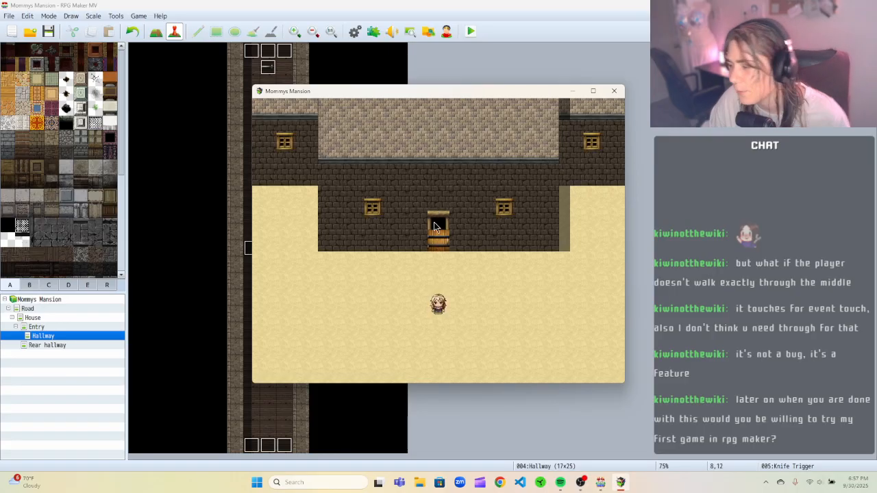
{"action": "left_click", "coordinate": [433, 229]}
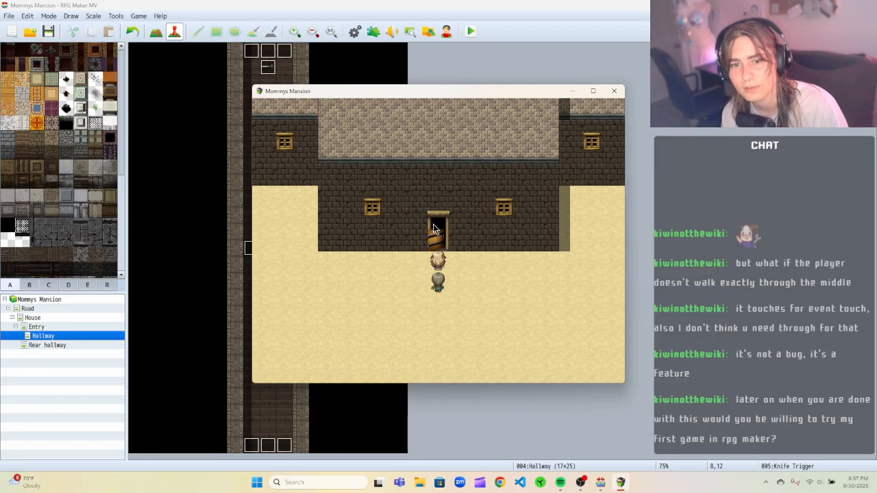
{"action": "key", "text": "Up"}
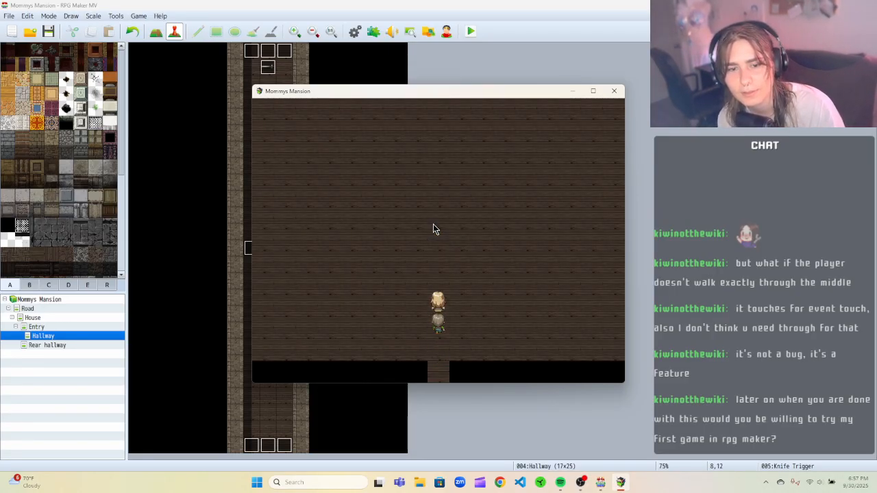
{"action": "key", "text": "Up"}
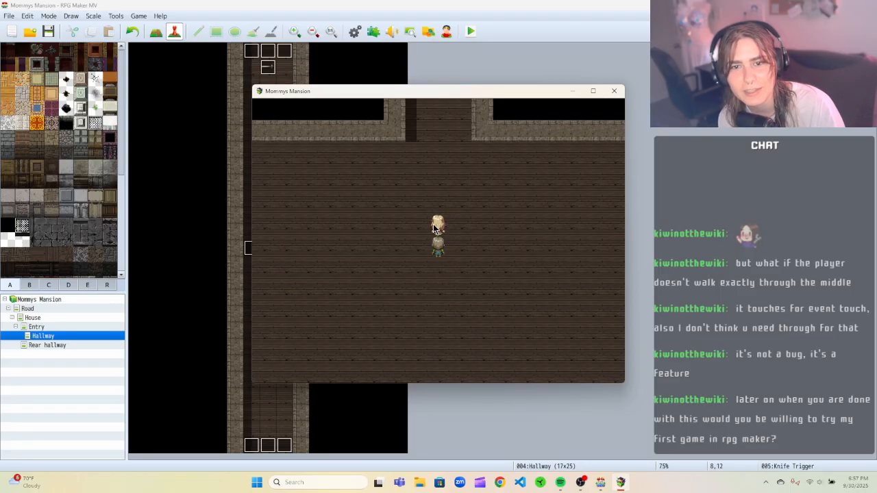
{"action": "key", "text": "Up"}
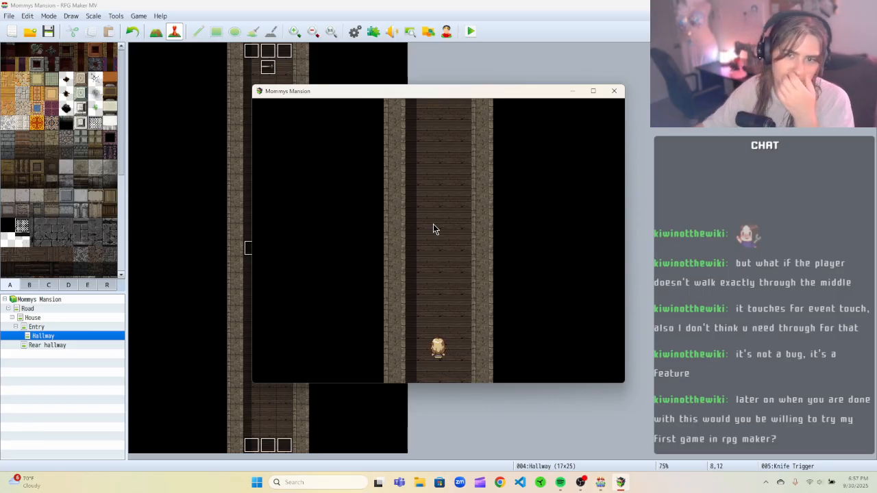
{"action": "left_click", "coordinate": [614, 92]}
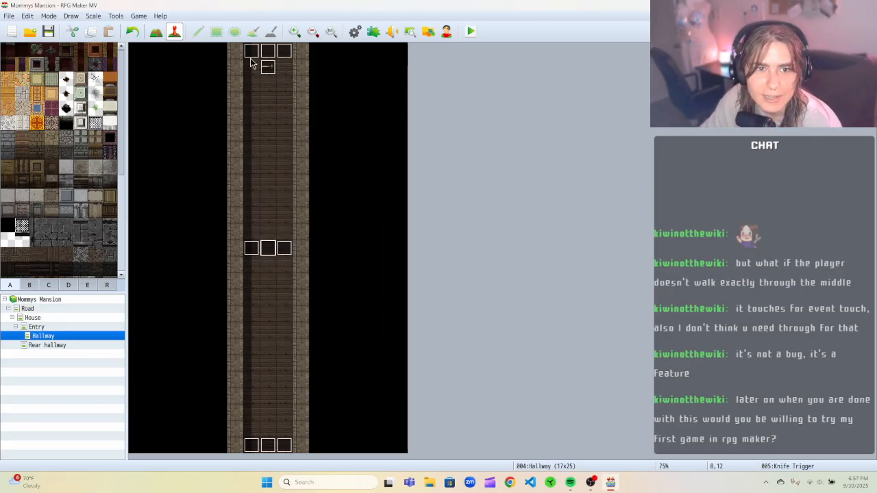
Inspect the middle Knife Trigger event's commands and options in its editor, then cancel out.
{"action": "right_click", "coordinate": [268, 247]}
{"action": "left_click", "coordinate": [284, 251]}
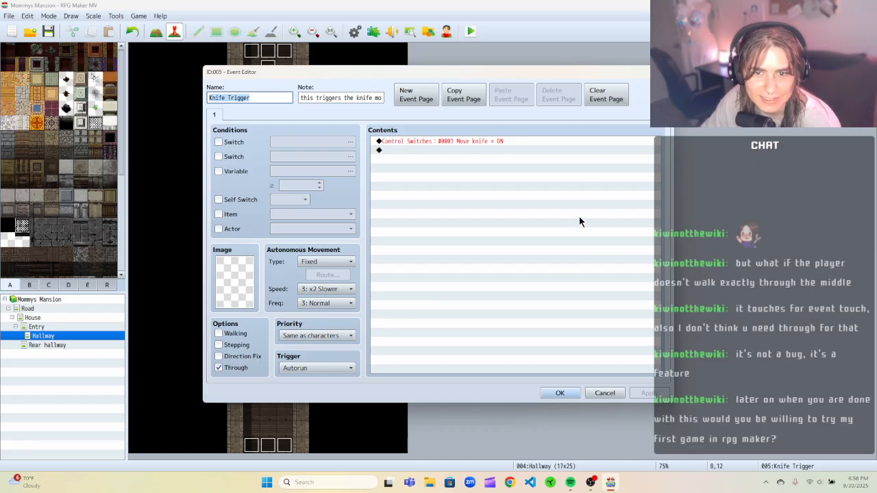
{"action": "left_click", "coordinate": [604, 392]}
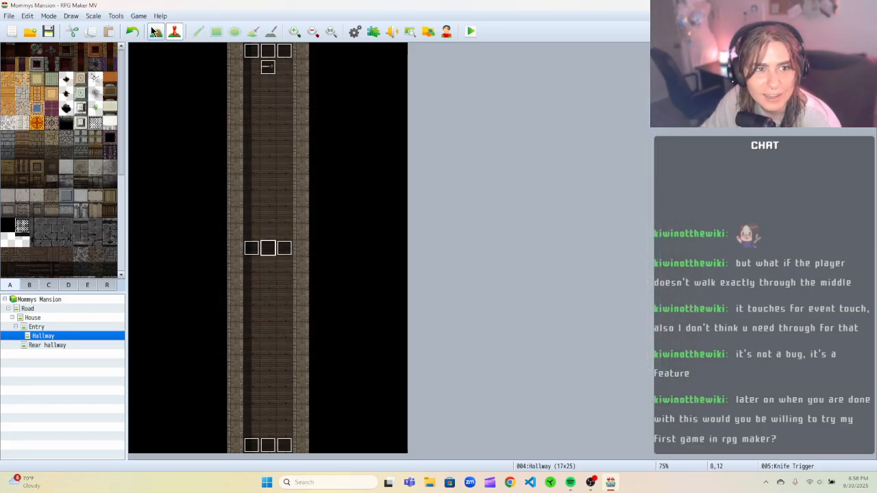
Clear the Knife throw common event in the database and close the database.
{"action": "left_click", "coordinate": [115, 15]}
{"action": "left_click", "coordinate": [120, 28]}
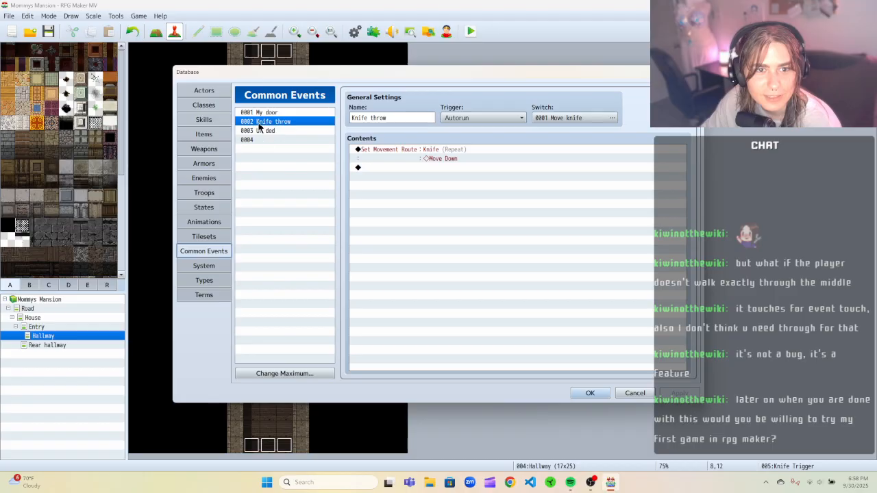
{"action": "right_click", "coordinate": [300, 125]}
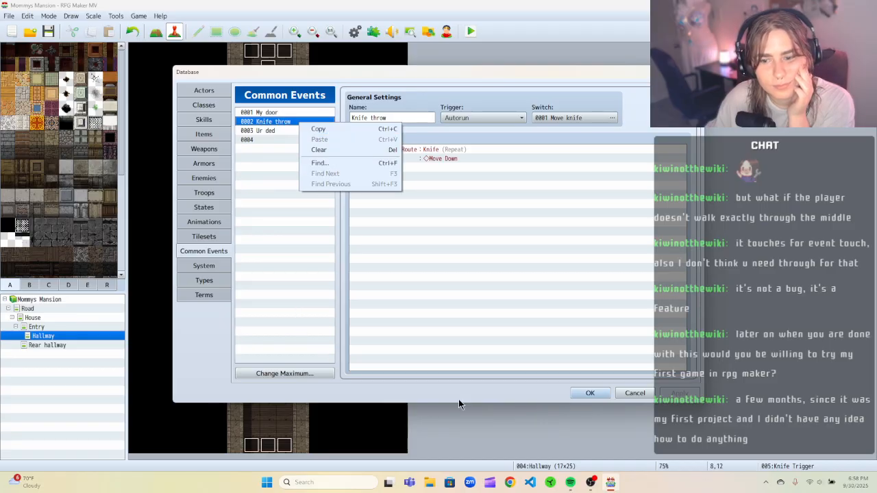
{"action": "left_click", "coordinate": [476, 382]}
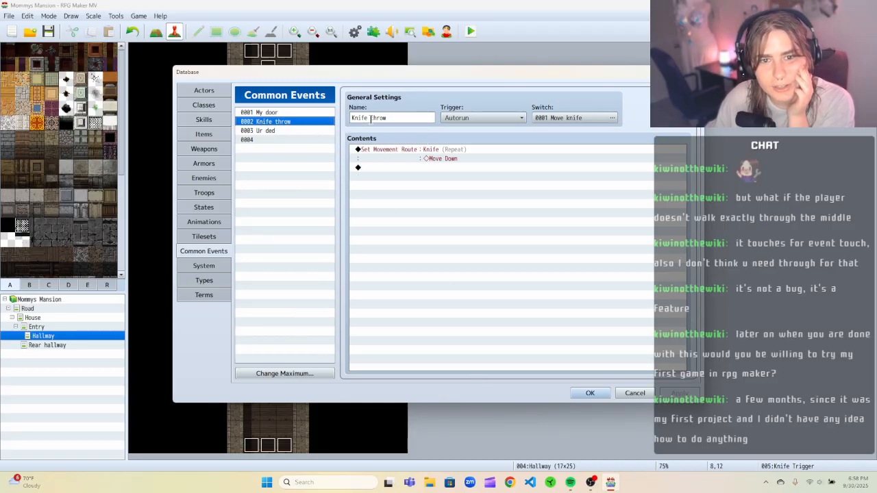
{"action": "right_click", "coordinate": [302, 122]}
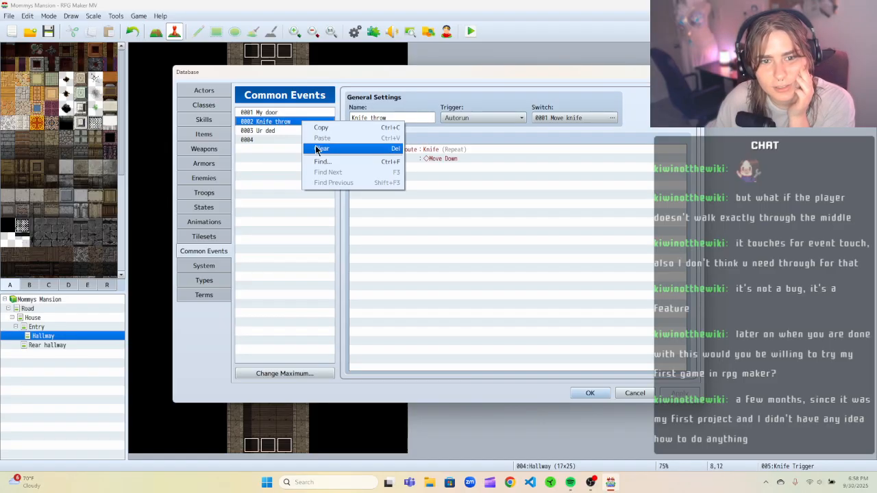
{"action": "left_click", "coordinate": [315, 147]}
{"action": "left_click", "coordinate": [303, 131]}
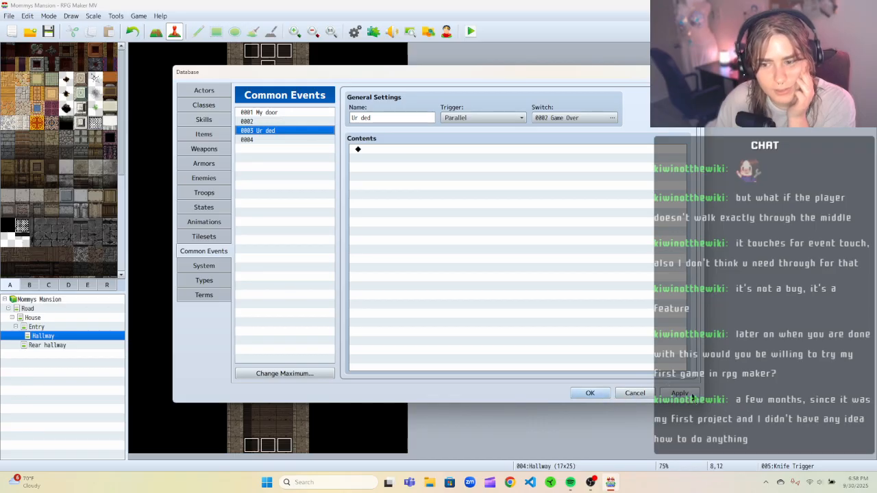
{"action": "left_click", "coordinate": [620, 395]}
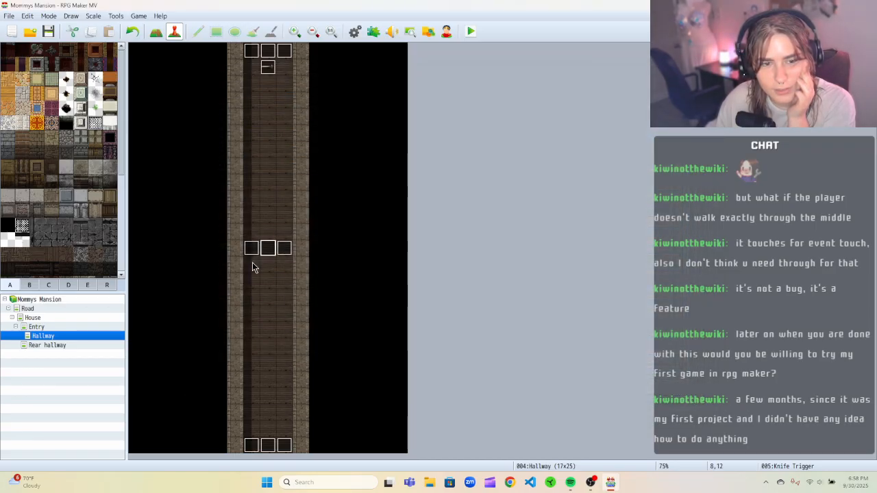
Save and playtest a new game, walking up the hallway to test the trap, then close the game window.
{"action": "left_click", "coordinate": [470, 33]}
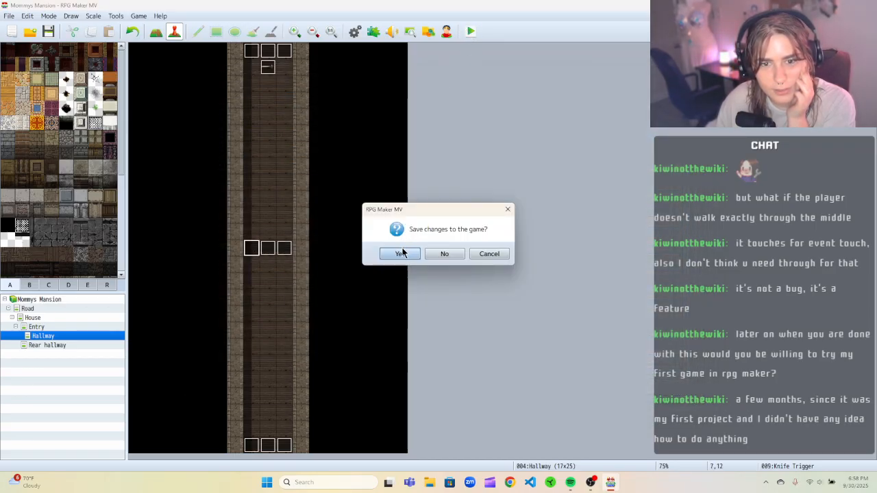
{"action": "left_click", "coordinate": [416, 256]}
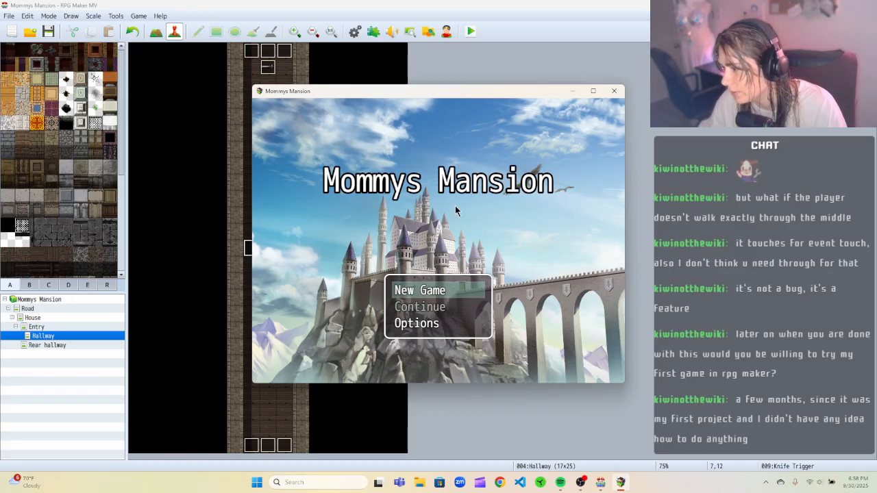
{"action": "left_click", "coordinate": [420, 293]}
{"action": "key", "text": "Up"}
{"action": "key", "text": "Up"}
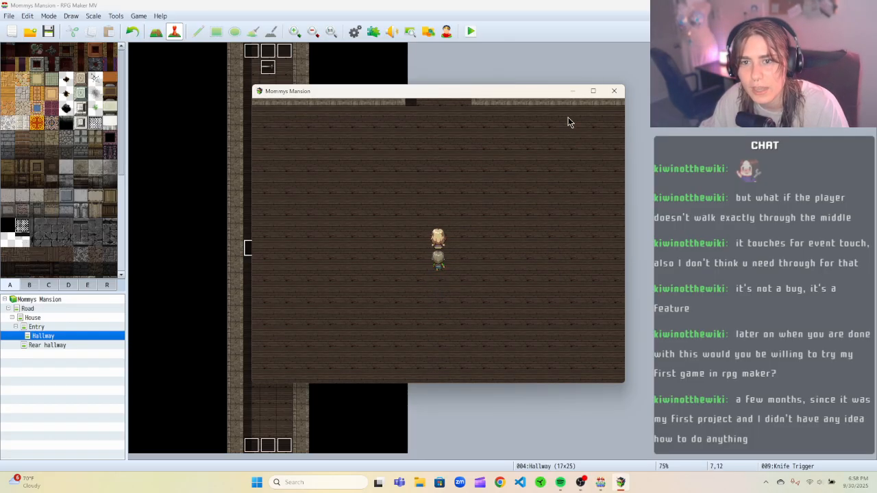
{"action": "key", "text": "Up"}
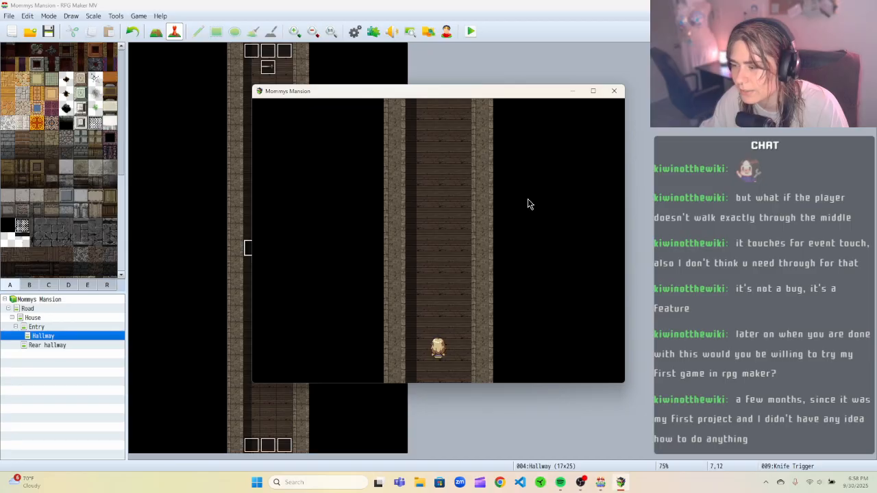
{"action": "left_click", "coordinate": [613, 92]}
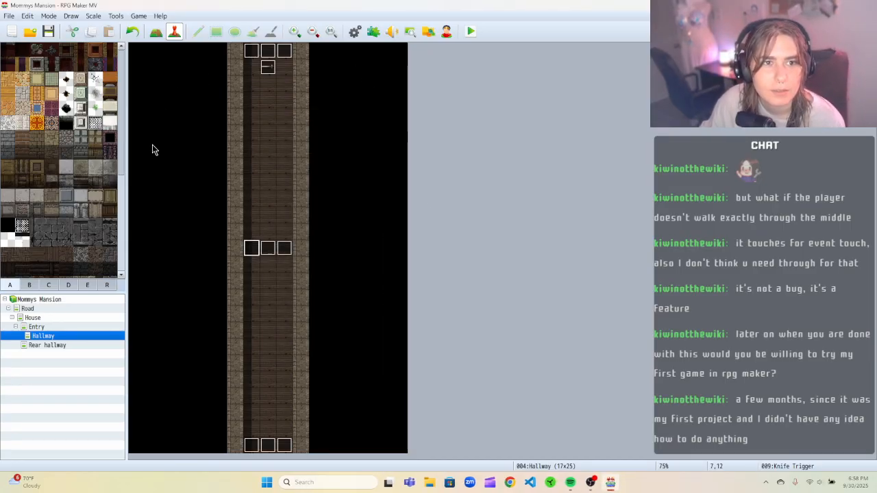
Name the emptied common event 0002 Knife trigger.
{"action": "left_click", "coordinate": [113, 18]}
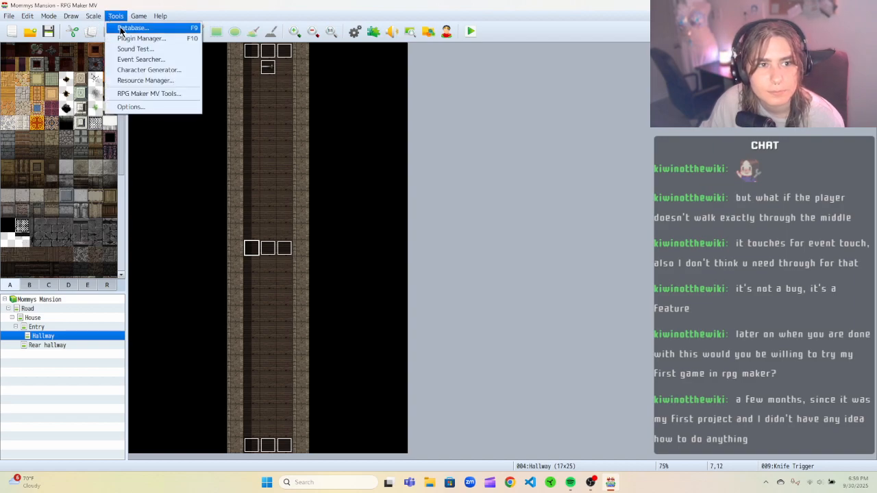
{"action": "left_click", "coordinate": [121, 29]}
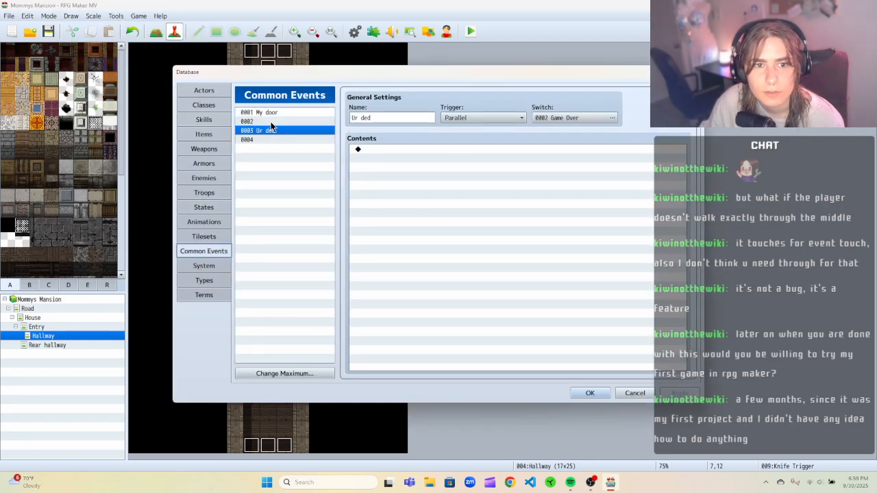
{"action": "left_click", "coordinate": [270, 121]}
{"action": "left_click", "coordinate": [388, 117]}
{"action": "type", "text": "Knife"}
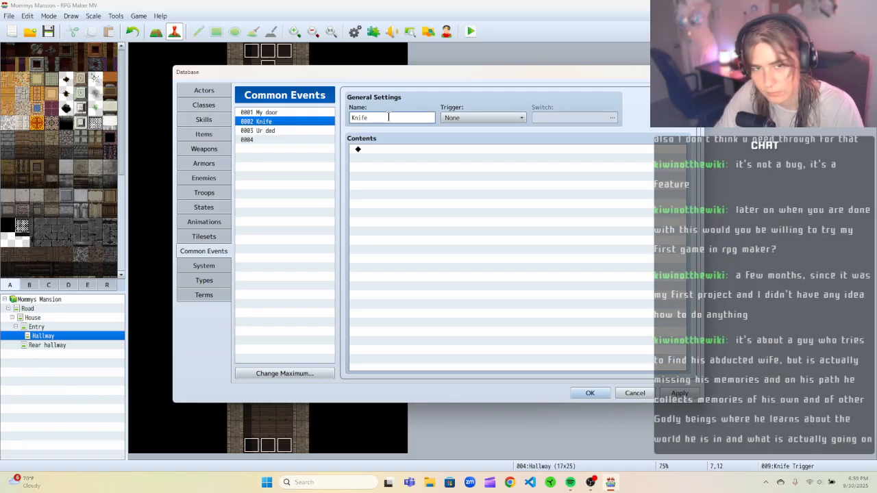
{"action": "type", "text": " tr"}
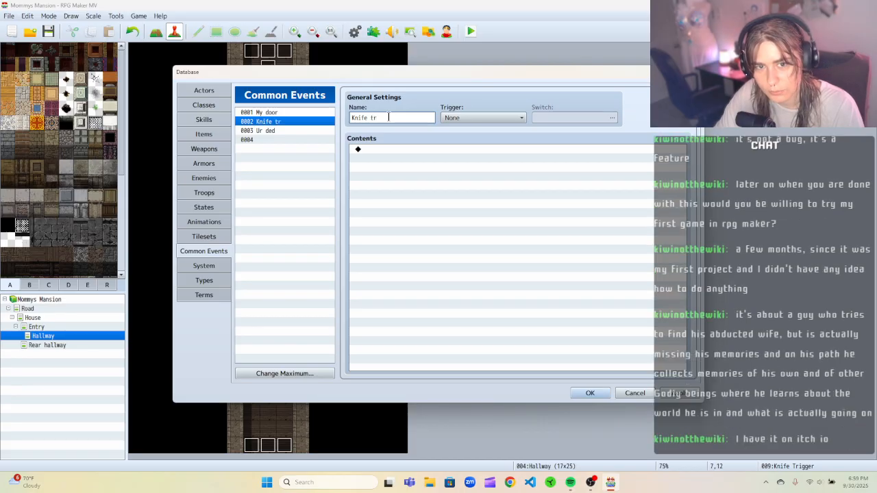
{"action": "type", "text": "igger"}
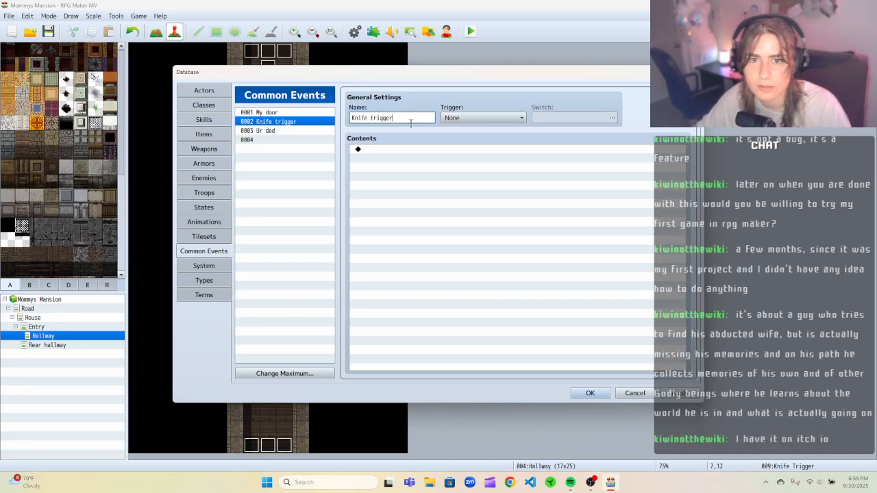
Set the Knife trigger common event's trigger to Parallel with the Move knife switch, then confirm the database.
{"action": "left_click", "coordinate": [512, 116]}
{"action": "left_click", "coordinate": [463, 150]}
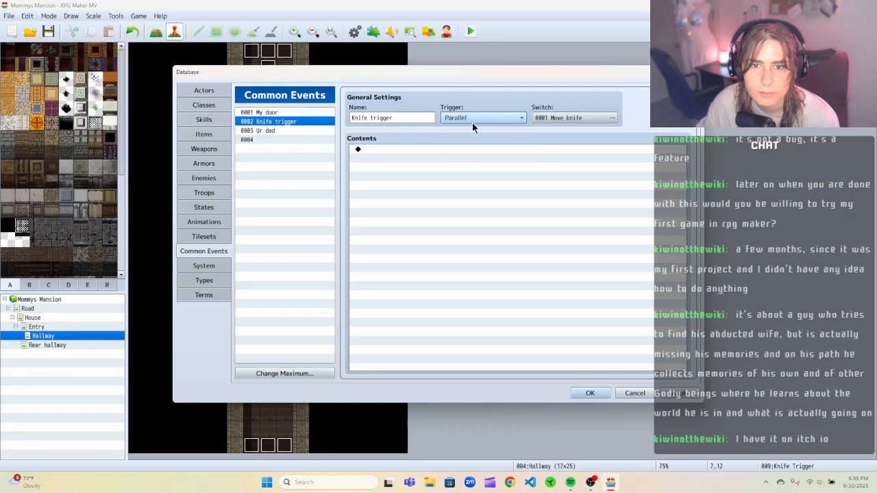
{"action": "left_click", "coordinate": [583, 119]}
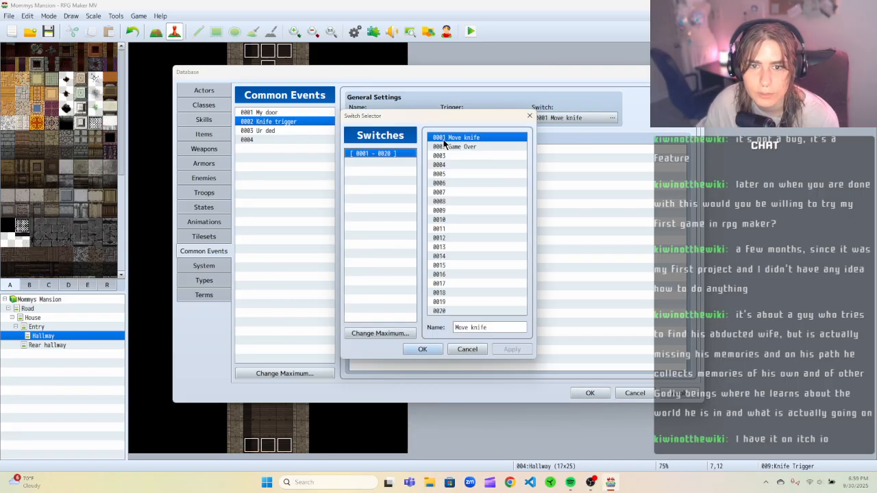
{"action": "left_click", "coordinate": [437, 349]}
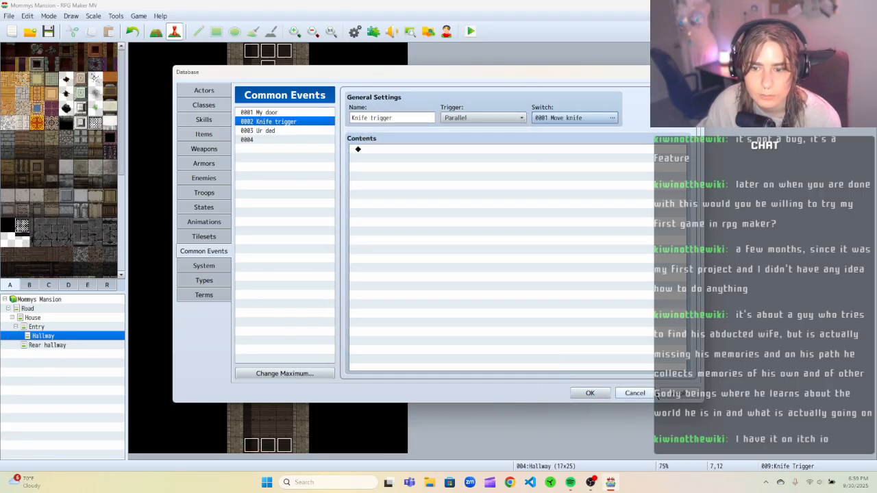
{"action": "left_click", "coordinate": [588, 392]}
Save and playtest once more, walking the player up the hallway, then close the game window.
{"action": "left_click", "coordinate": [470, 31]}
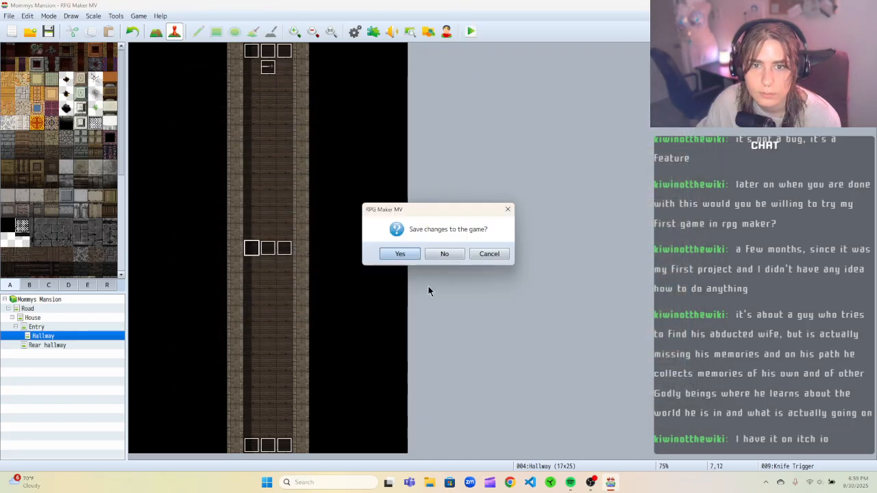
{"action": "left_click", "coordinate": [401, 255]}
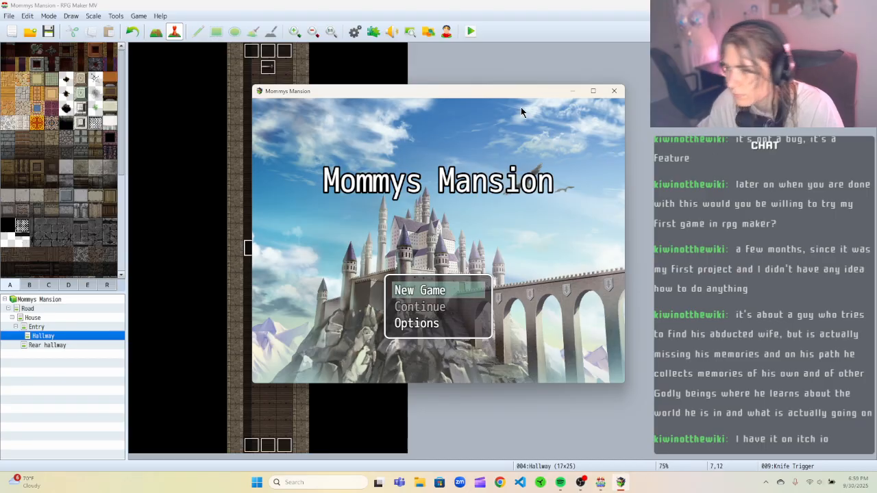
{"action": "left_click", "coordinate": [410, 289]}
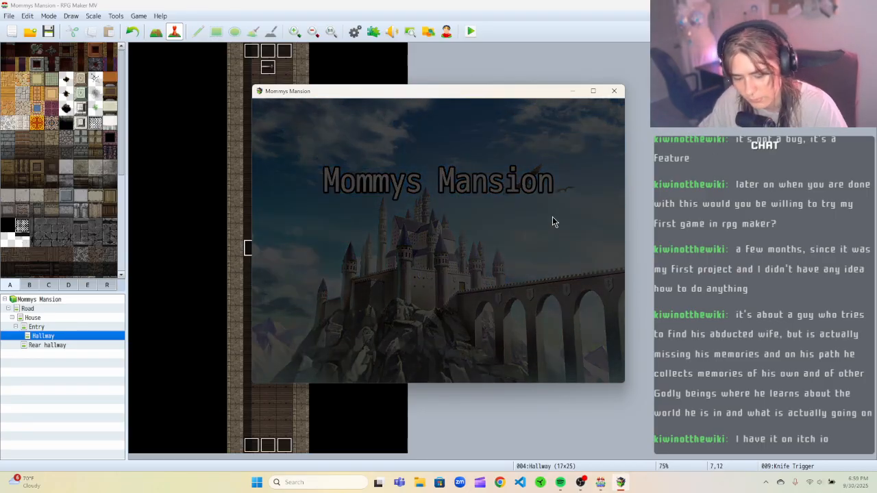
{"action": "key", "text": "Up"}
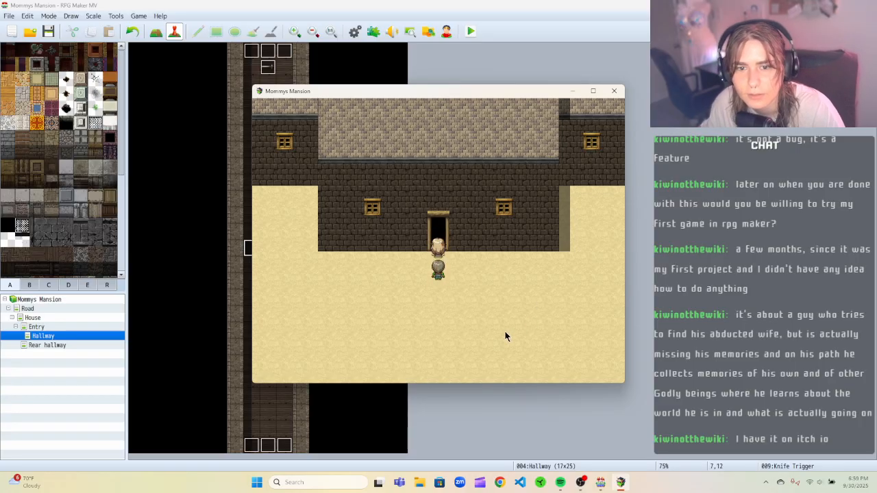
{"action": "key", "text": "Up"}
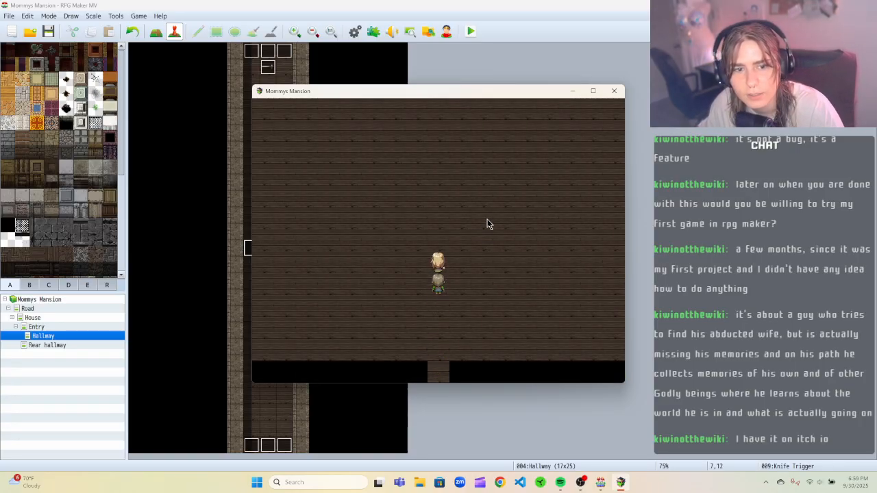
{"action": "key", "text": "Up"}
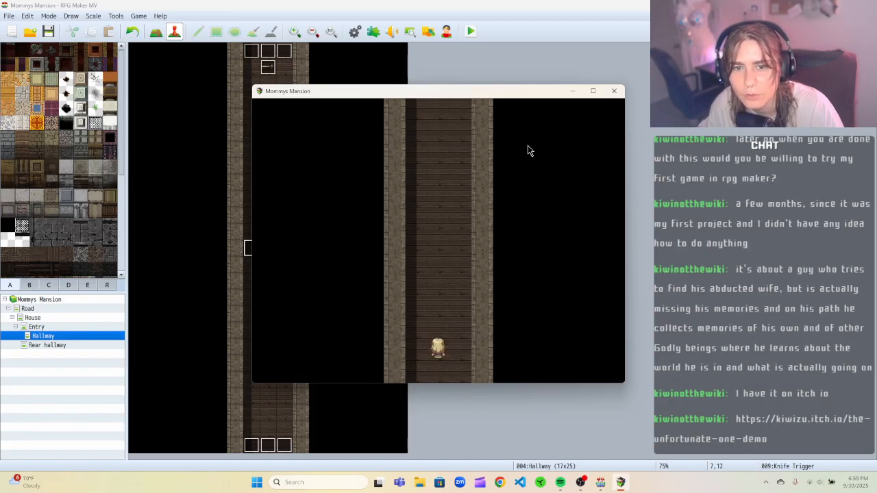
{"action": "left_click", "coordinate": [614, 91]}
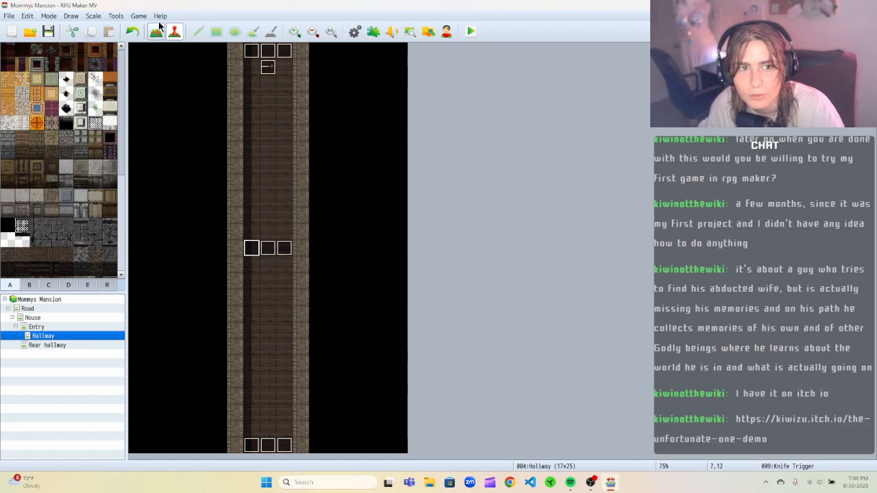
Set the Knife trigger common event's trigger to Autorun and confirm the database.
{"action": "left_click", "coordinate": [116, 16]}
{"action": "left_click", "coordinate": [124, 27]}
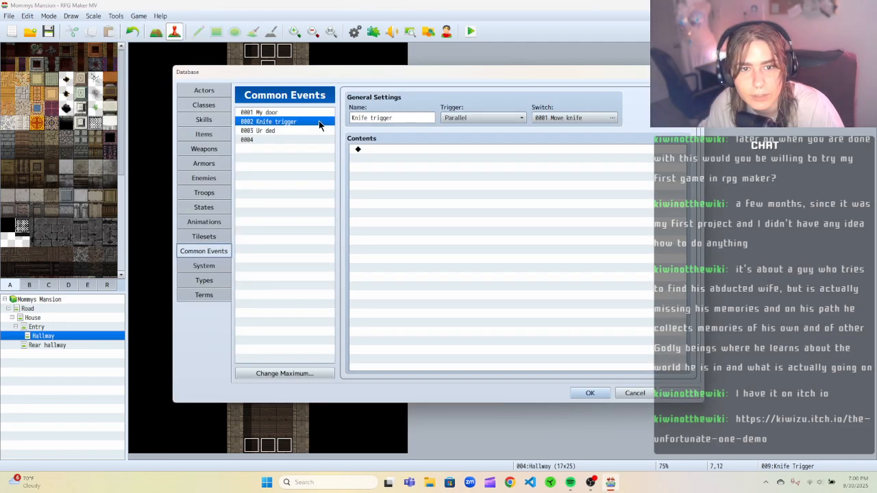
{"action": "left_click", "coordinate": [475, 117]}
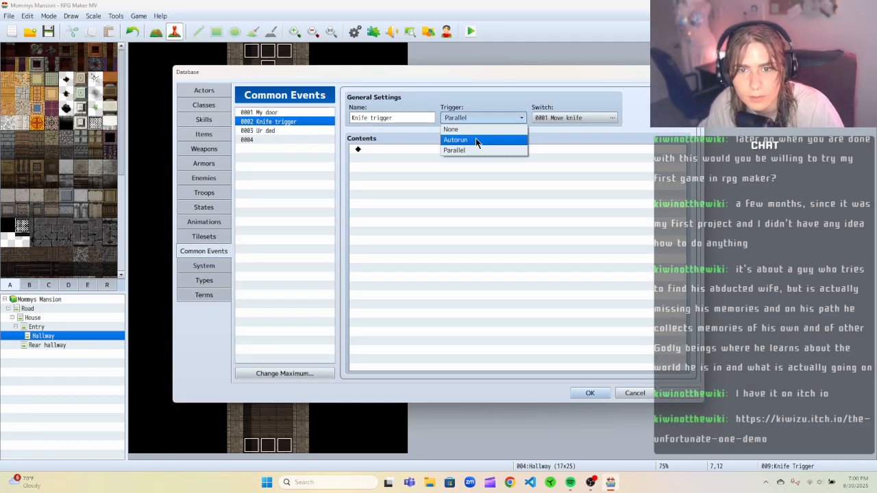
{"action": "left_click", "coordinate": [466, 140]}
{"action": "left_click", "coordinate": [590, 393]}
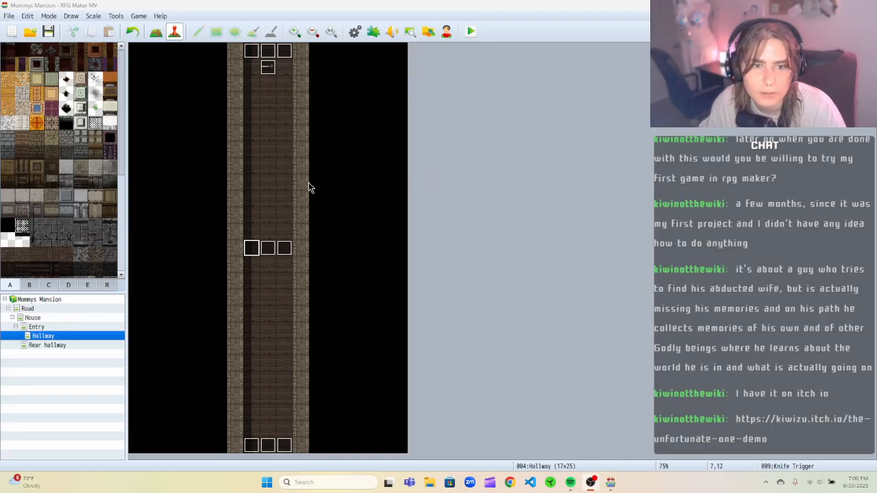
Open the Knife Trigger event in the hallway to review its settings, then close it.
{"action": "right_click", "coordinate": [252, 248]}
{"action": "left_click", "coordinate": [267, 255]}
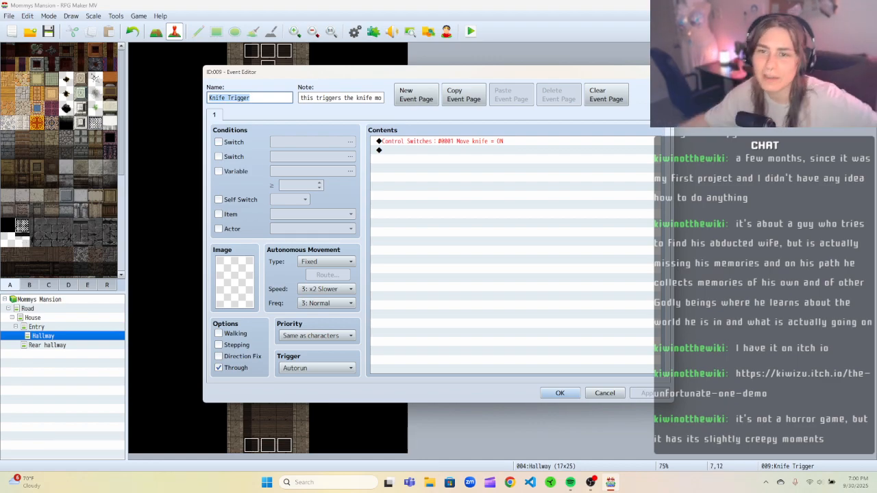
{"action": "left_click", "coordinate": [662, 72]}
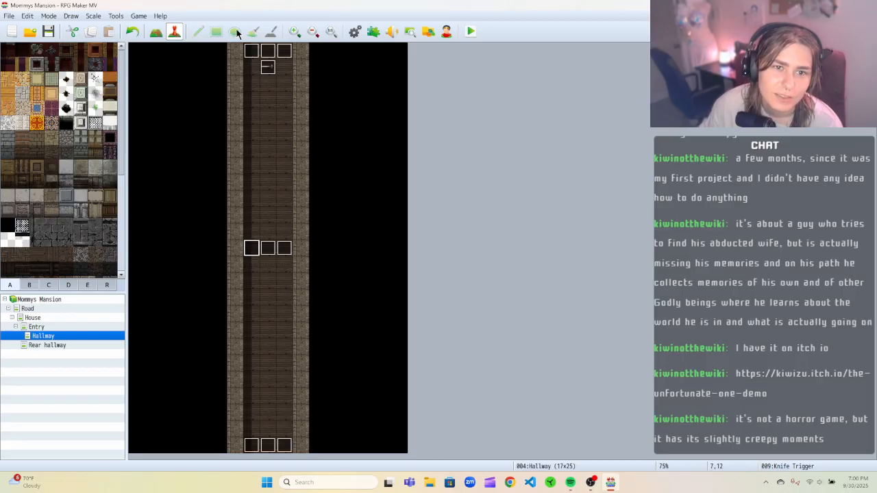
{"action": "right_click", "coordinate": [251, 248]}
{"action": "left_click", "coordinate": [288, 255]}
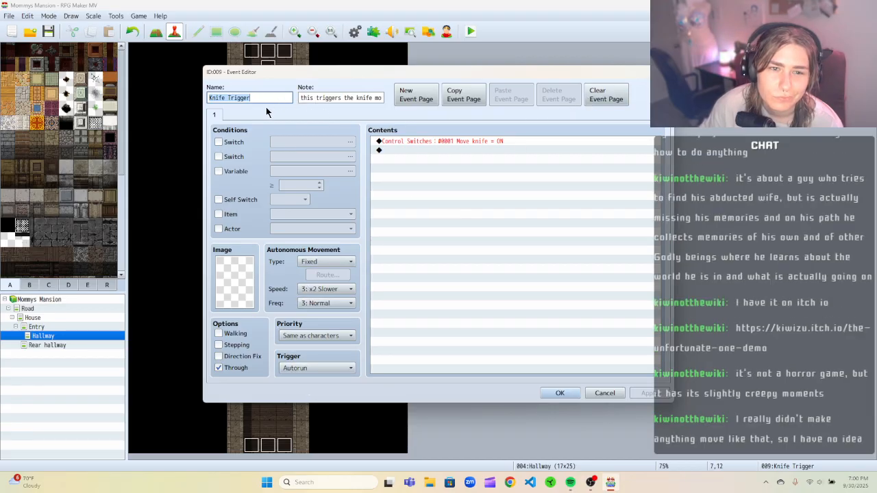
{"action": "left_click", "coordinate": [218, 142]}
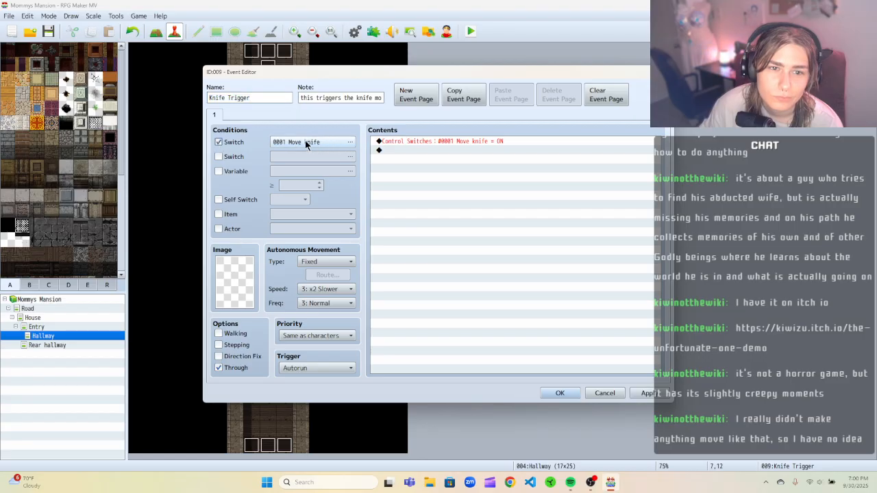
{"action": "left_click", "coordinate": [218, 142]}
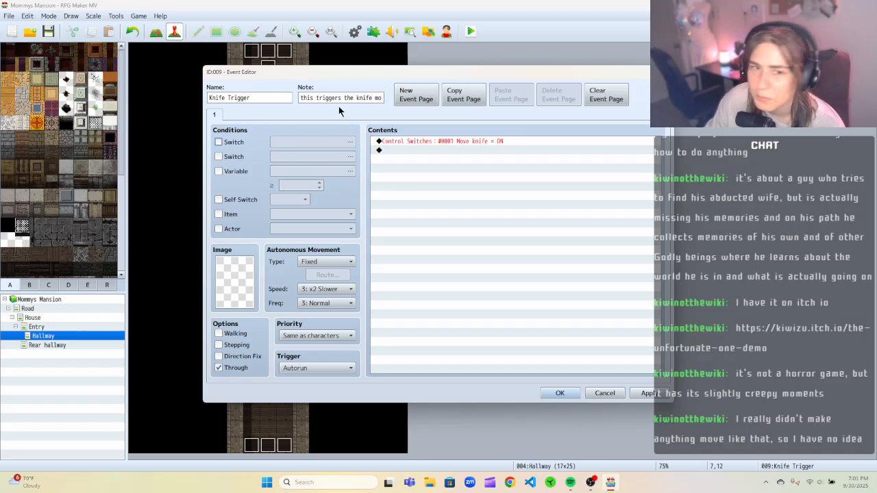
{"action": "left_click_drag", "start_coordinate": [332, 71], "coordinate": [507, 89]}
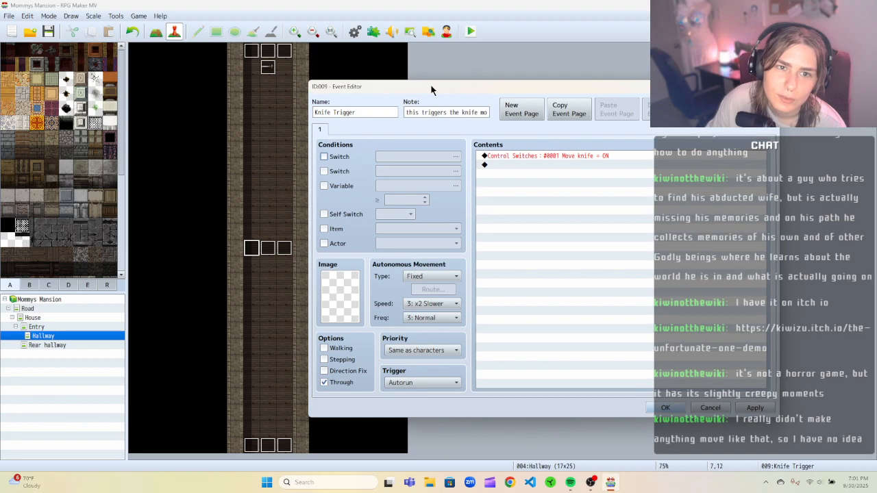
{"action": "left_click_drag", "start_coordinate": [350, 88], "coordinate": [332, 89]}
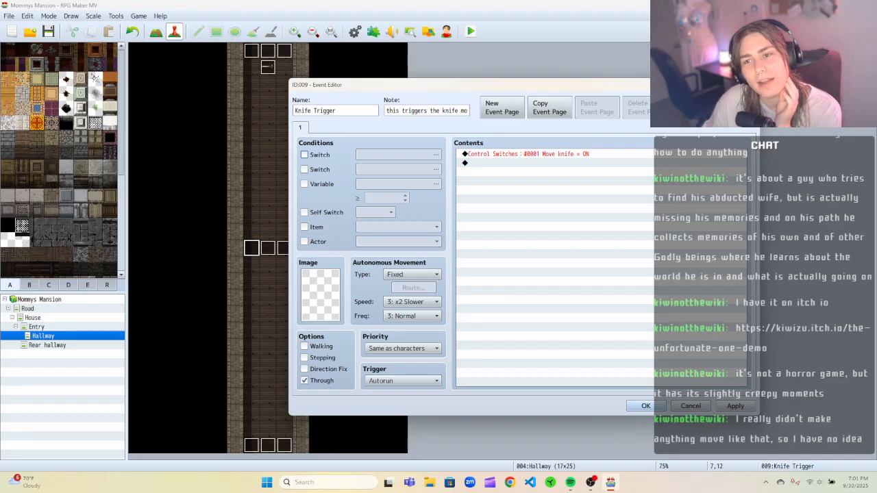
{"action": "left_click_drag", "start_coordinate": [685, 85], "coordinate": [676, 83]}
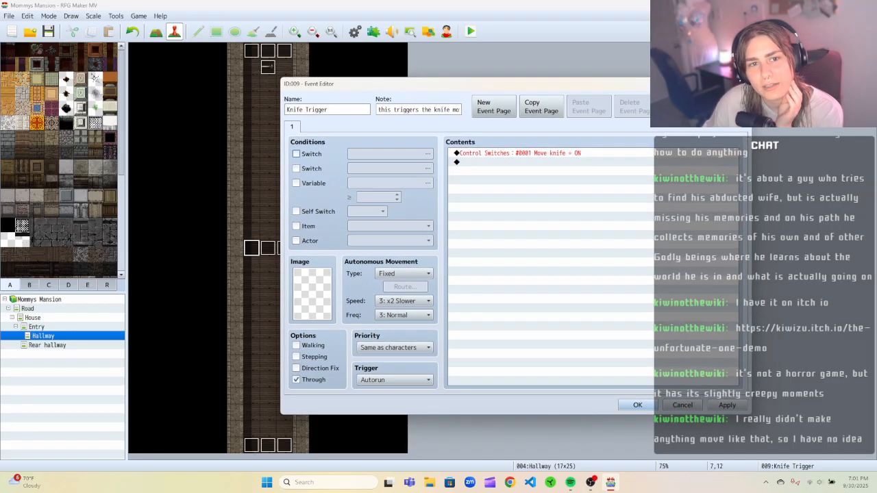
{"action": "left_click_drag", "start_coordinate": [315, 90], "coordinate": [337, 84]}
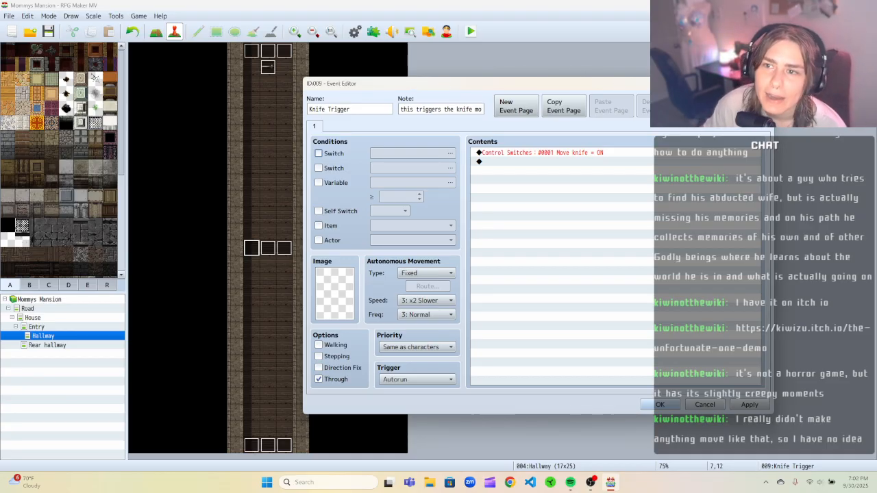
{"action": "key", "text": "Escape"}
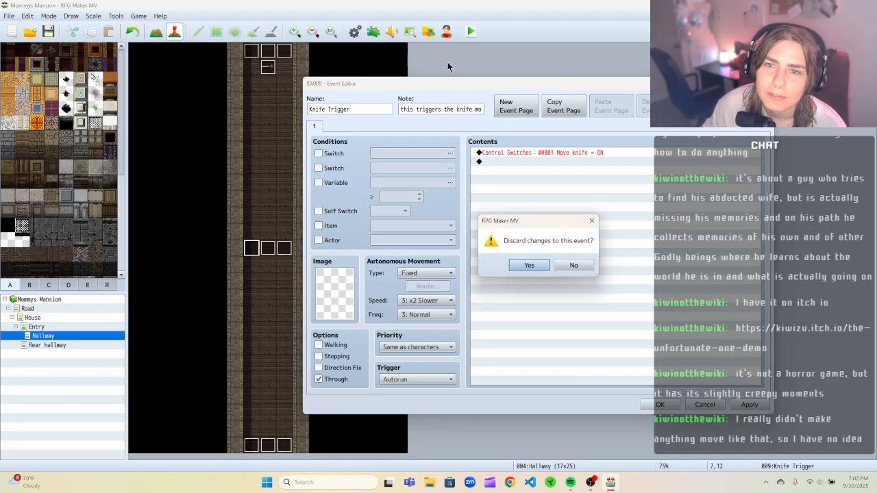
{"action": "left_click", "coordinate": [556, 265]}
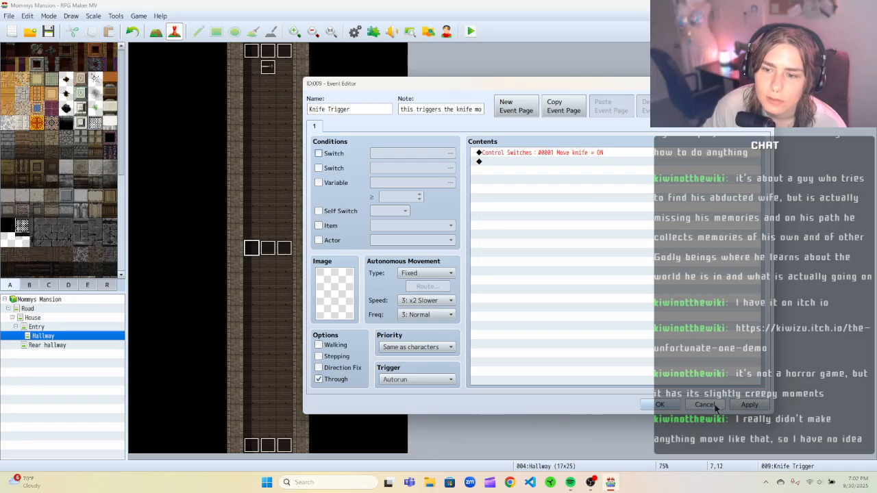
{"action": "left_click", "coordinate": [693, 406]}
{"action": "left_click", "coordinate": [528, 264]}
Delete the knife event at the top of the hallway and the three Knife Trigger events across the hallway.
{"action": "right_click", "coordinate": [267, 68]}
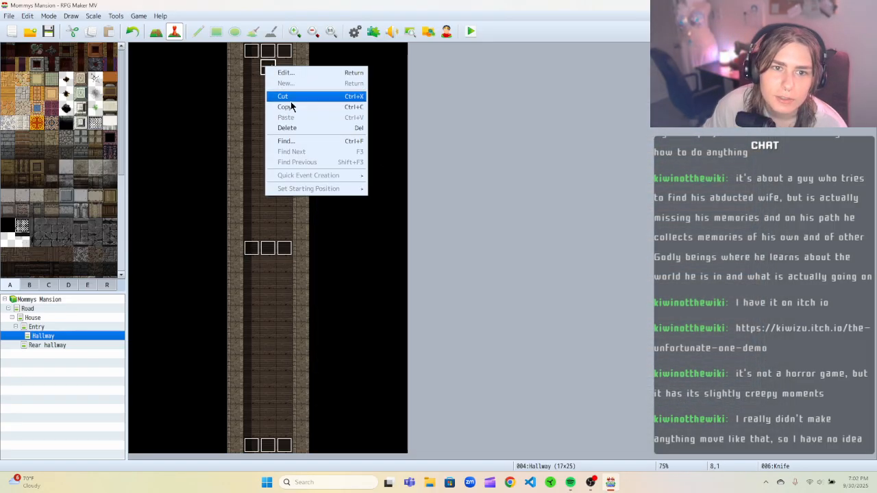
{"action": "left_click", "coordinate": [288, 108]}
{"action": "right_click", "coordinate": [257, 249]}
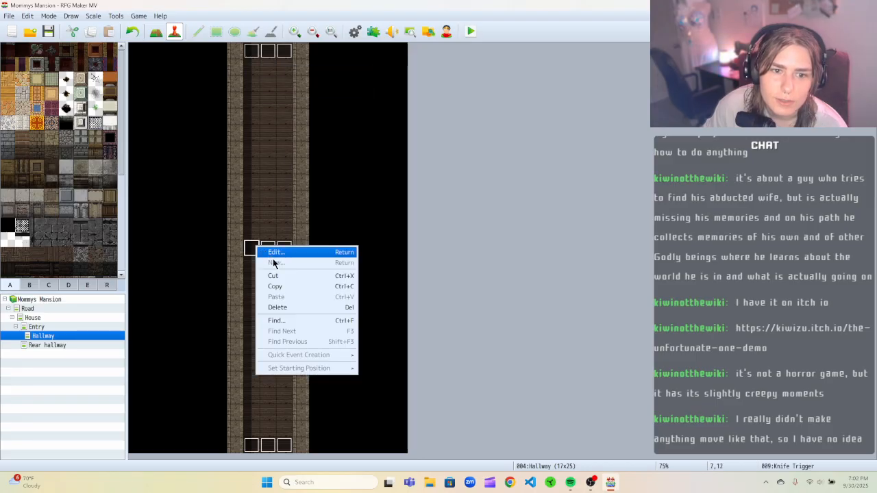
{"action": "left_click", "coordinate": [275, 274]}
{"action": "right_click", "coordinate": [268, 247]}
{"action": "left_click", "coordinate": [292, 273]}
{"action": "right_click", "coordinate": [281, 246]}
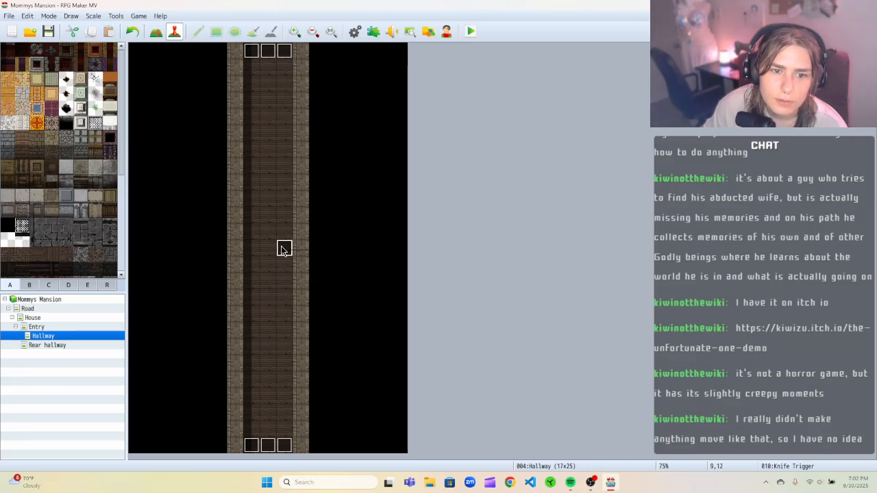
{"action": "left_click", "coordinate": [299, 276]}
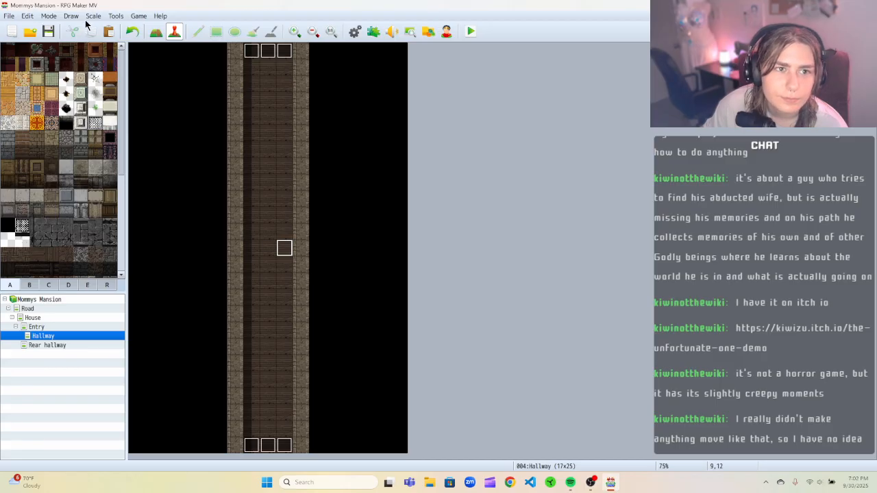
Clear the 0002 Knife trigger common event in the database and confirm the database.
{"action": "left_click", "coordinate": [116, 16]}
{"action": "left_click", "coordinate": [134, 26]}
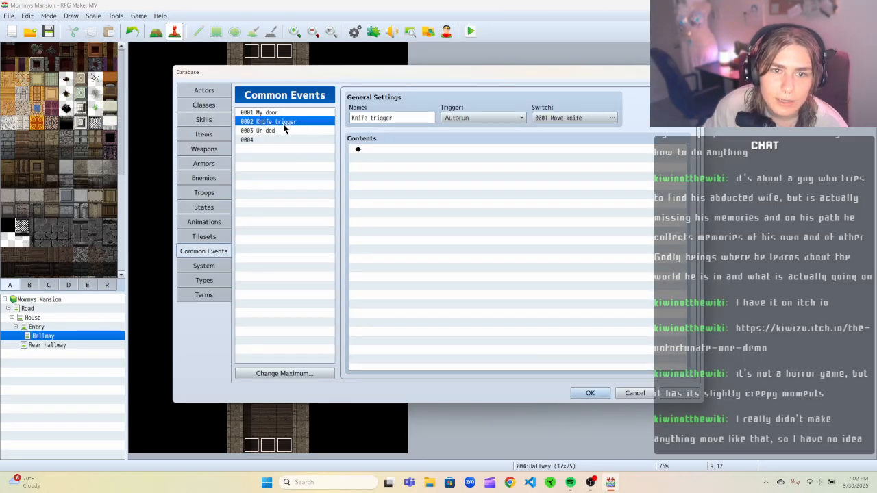
{"action": "right_click", "coordinate": [283, 124]}
{"action": "left_click", "coordinate": [310, 146]}
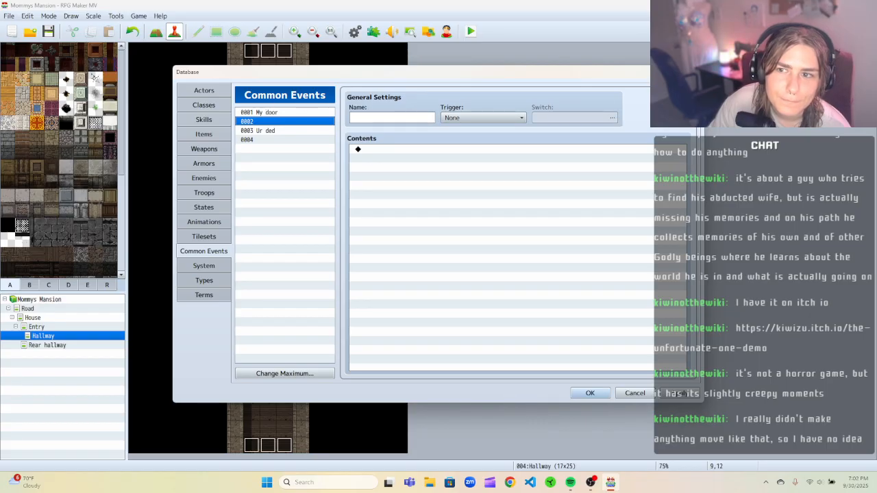
{"action": "key", "text": "Escape"}
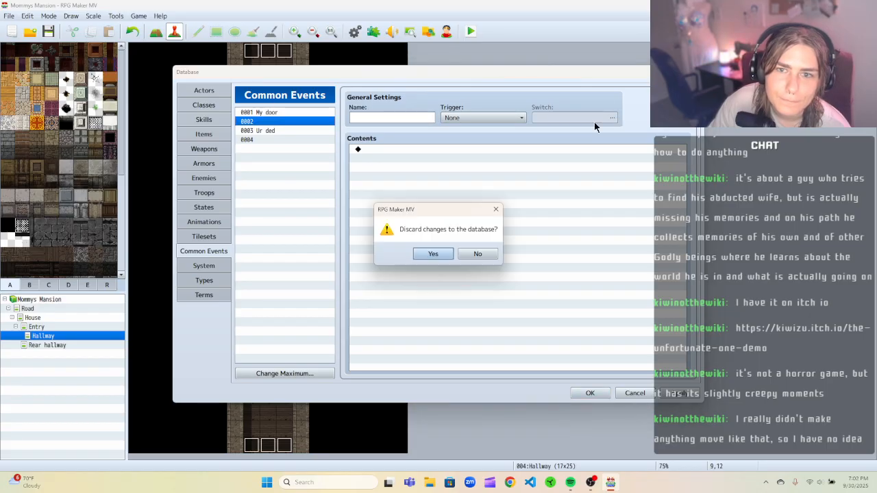
{"action": "left_click", "coordinate": [462, 254]}
{"action": "left_click", "coordinate": [590, 392]}
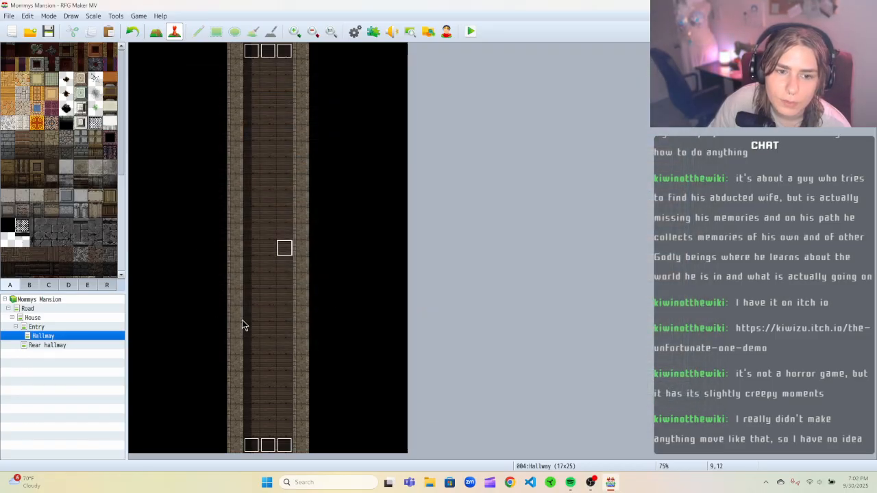
{"action": "right_click", "coordinate": [255, 350]}
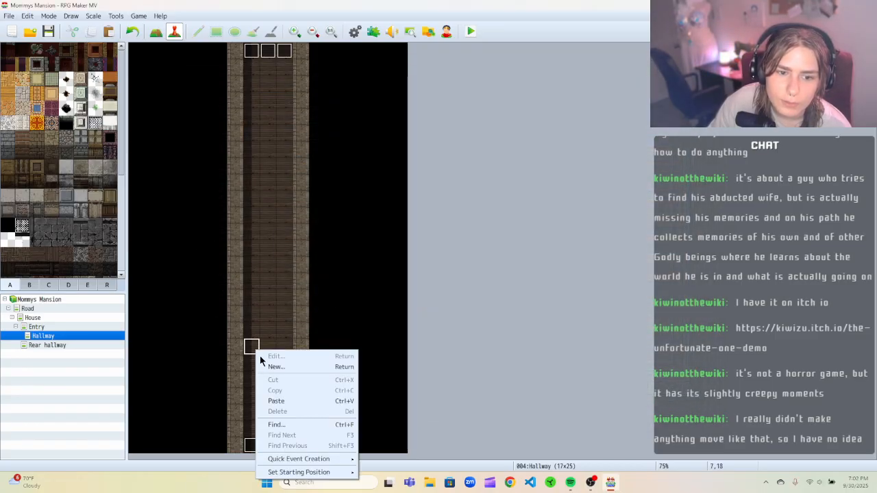
{"action": "left_click", "coordinate": [274, 367]}
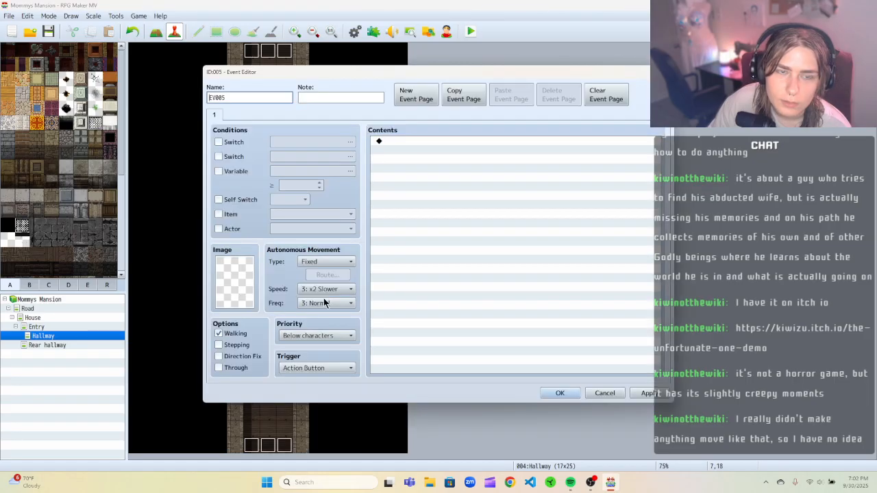
{"action": "left_click", "coordinate": [323, 338]}
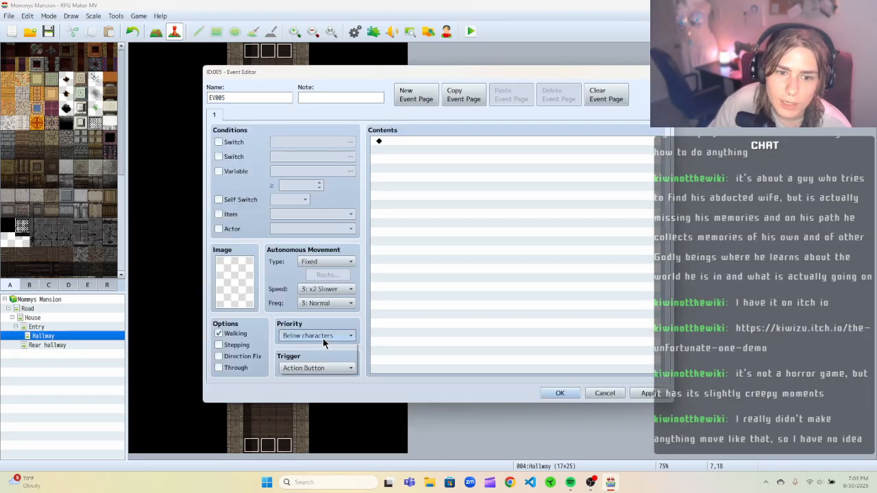
{"action": "left_click", "coordinate": [320, 356]}
{"action": "left_click", "coordinate": [319, 368]}
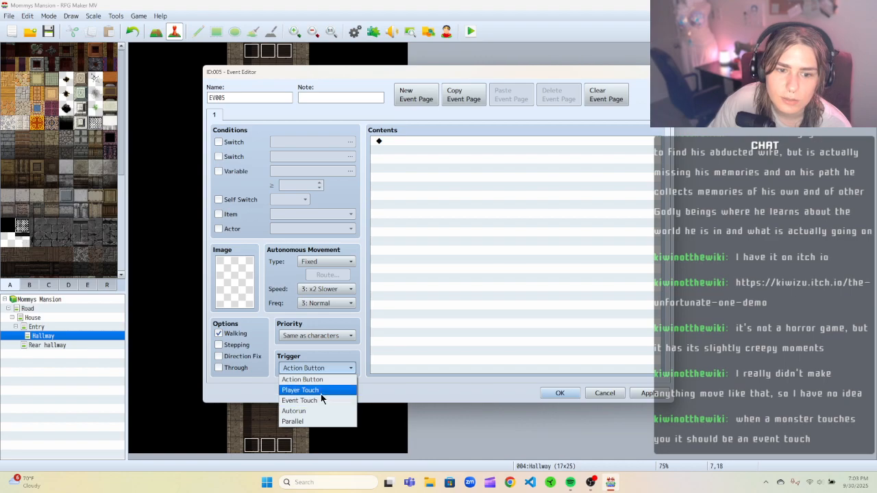
{"action": "left_click", "coordinate": [320, 394]}
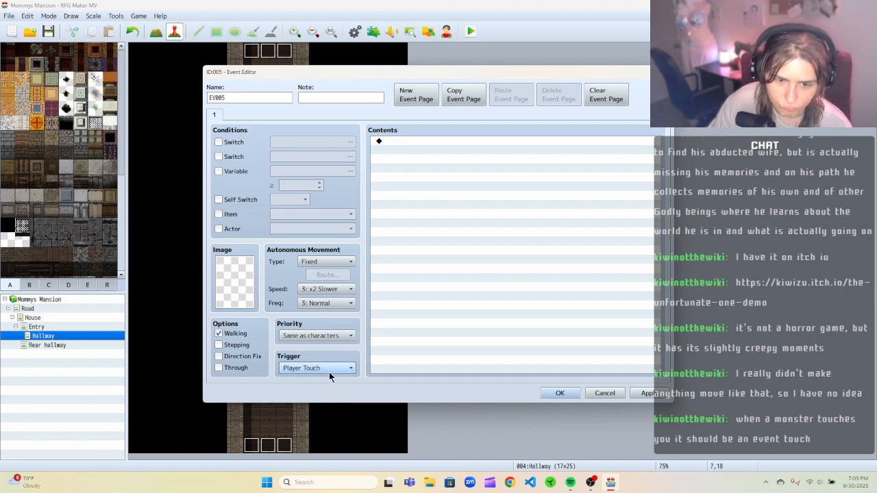
{"action": "mouse_move", "coordinate": [331, 374]}
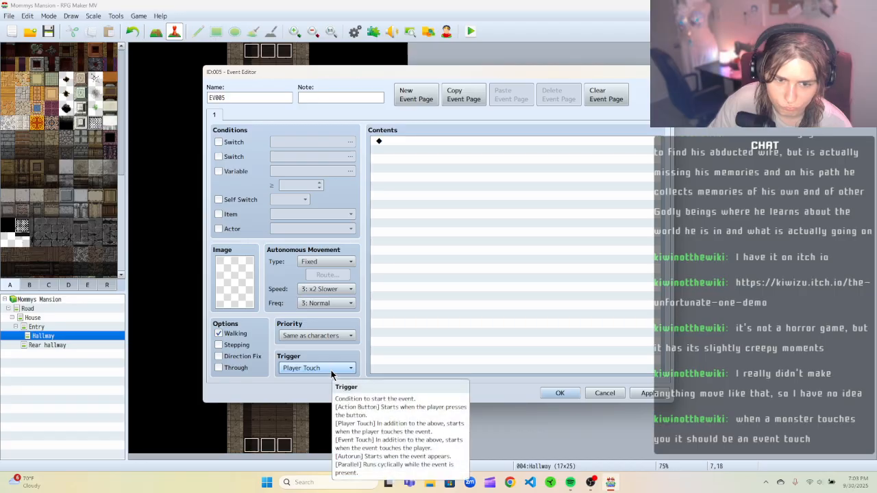
{"action": "left_click", "coordinate": [332, 370]}
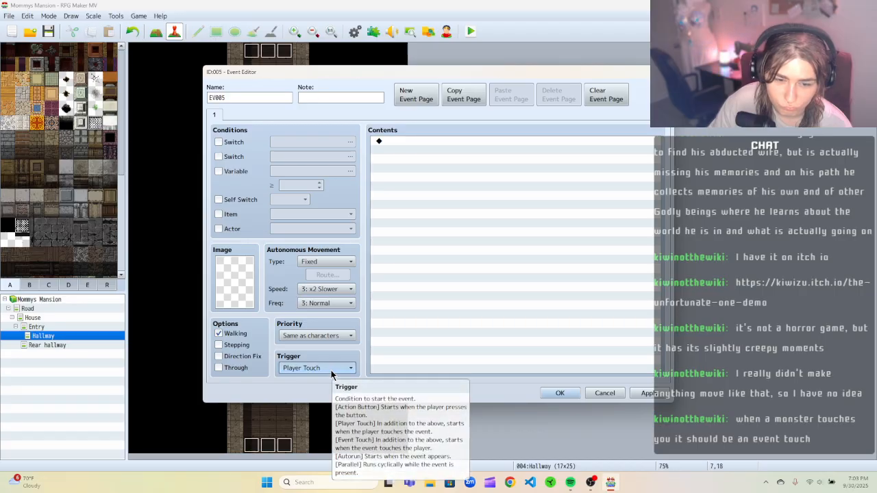
{"action": "left_click", "coordinate": [300, 390]}
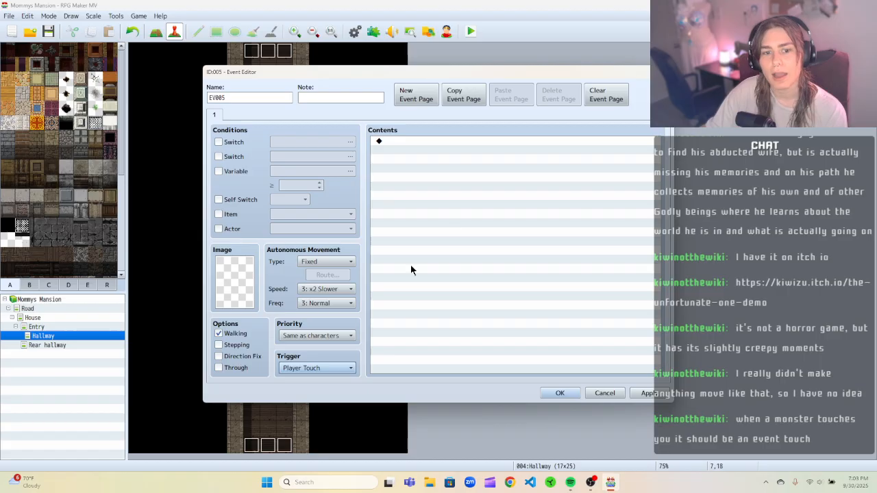
{"action": "left_click", "coordinate": [605, 393]}
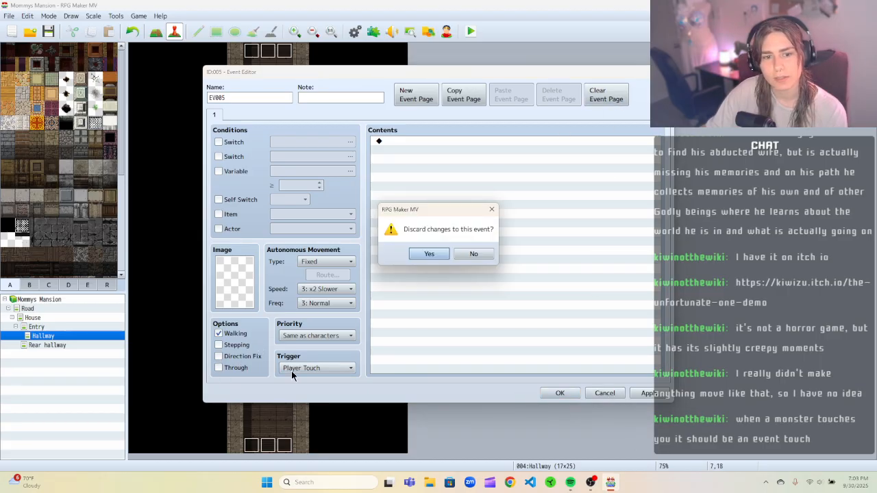
{"action": "left_click", "coordinate": [429, 254]}
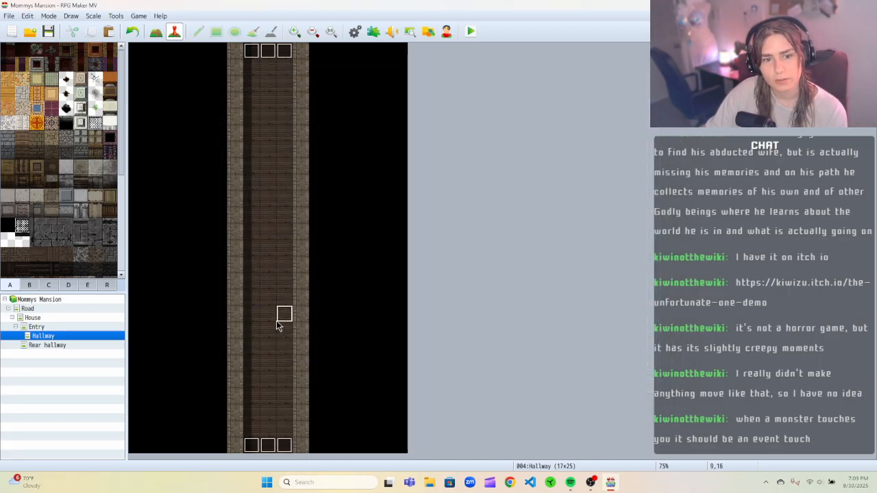
Create a new event at the top of the hallway and name it Knife.
{"action": "right_click", "coordinate": [265, 69]}
{"action": "left_click", "coordinate": [282, 86]}
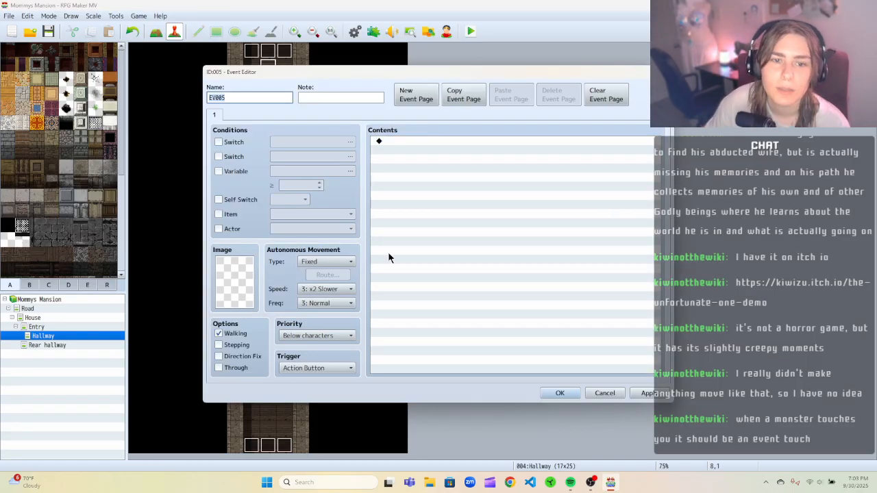
{"action": "left_click_drag", "start_coordinate": [289, 71], "coordinate": [380, 66]}
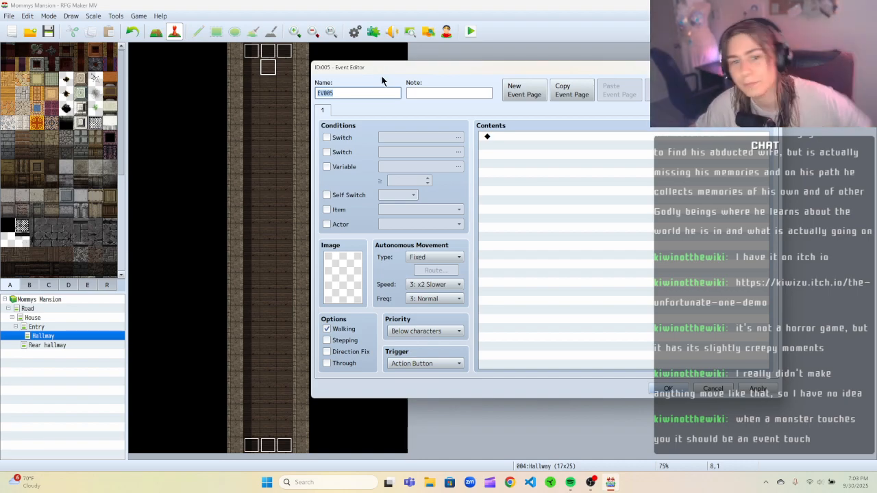
{"action": "left_click_drag", "start_coordinate": [379, 75], "coordinate": [323, 81]}
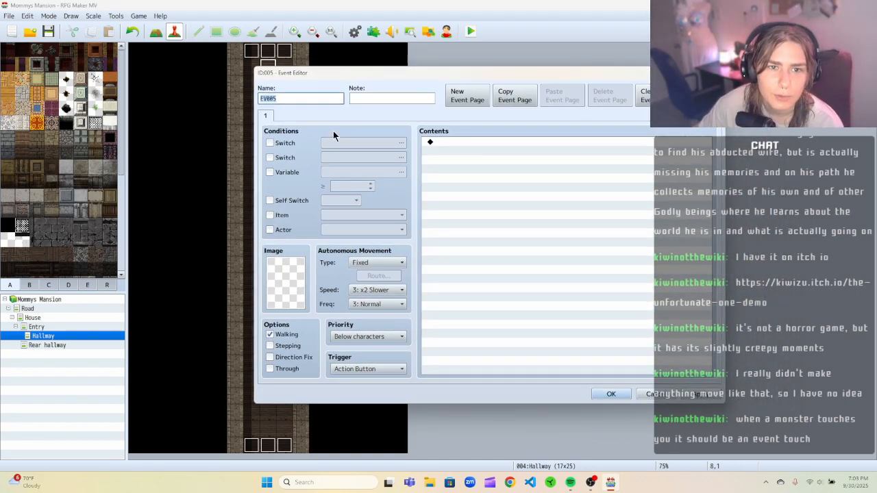
{"action": "type", "text": "Knife"}
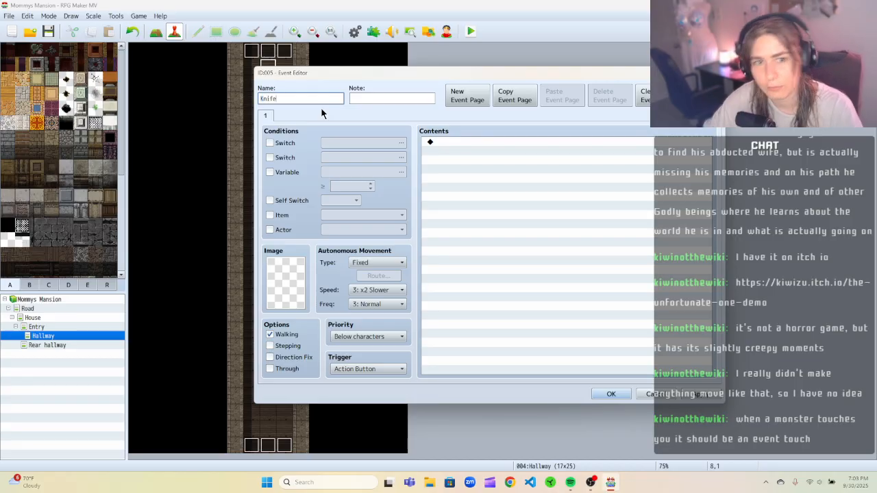
Set the Knife event's image to the knife tile from Tileset D.
{"action": "double_click", "coordinate": [287, 280]}
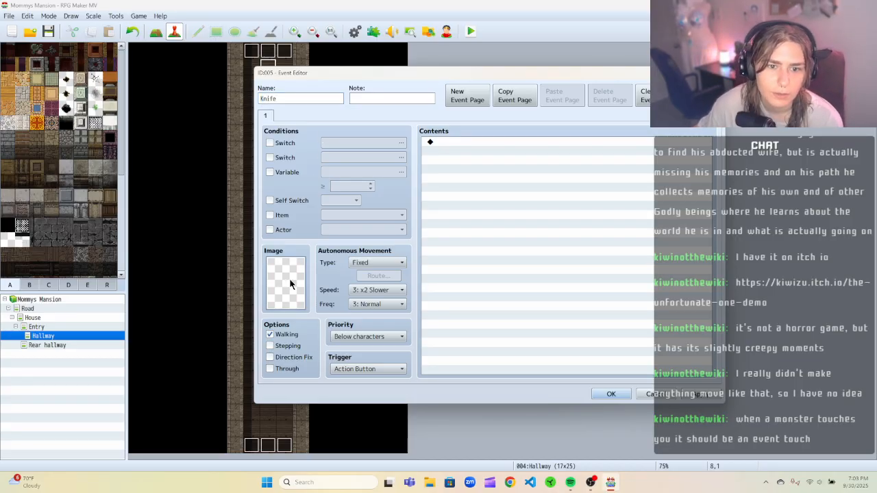
{"action": "scroll", "coordinate": [383, 274], "scroll_direction": "down", "scroll_amount": 5}
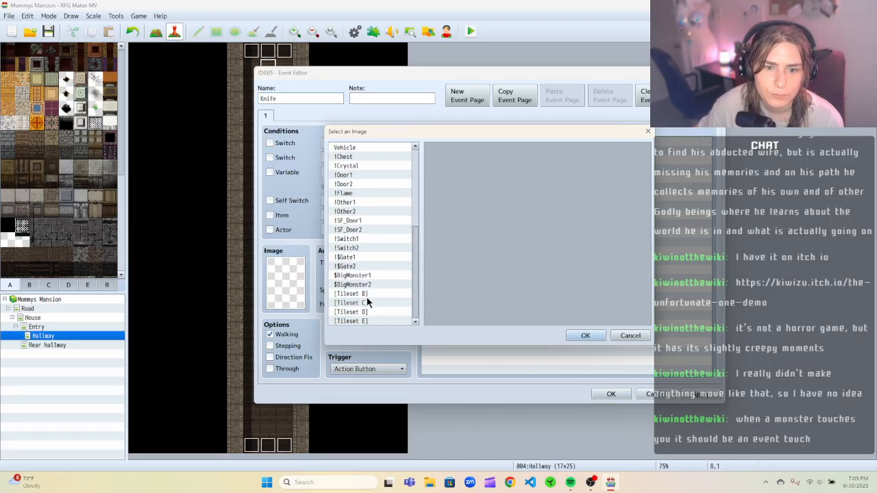
{"action": "left_click", "coordinate": [373, 312]}
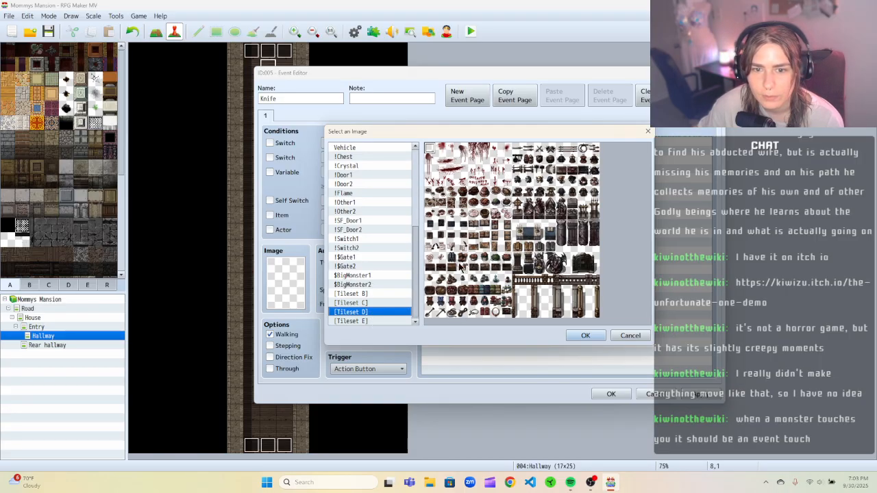
{"action": "left_click", "coordinate": [522, 149]}
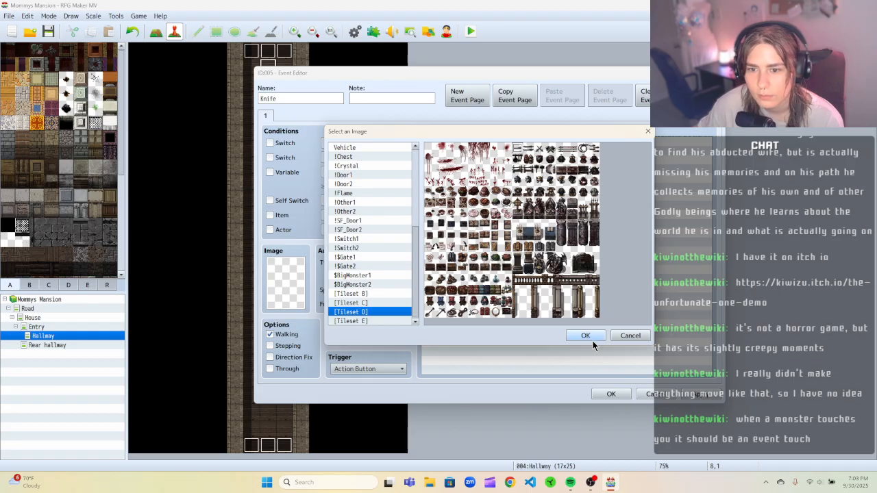
{"action": "left_click", "coordinate": [585, 335]}
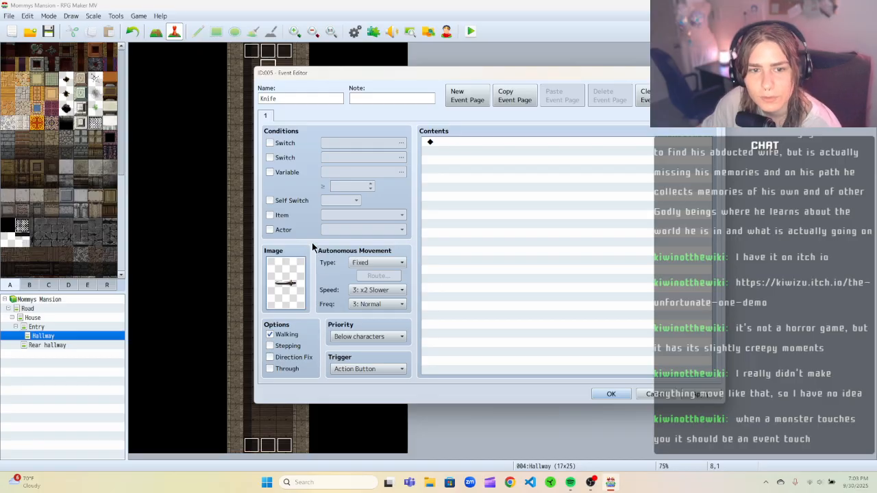
Set the autonomous movement type to Custom with a route containing Move Down.
{"action": "left_click", "coordinate": [407, 97]}
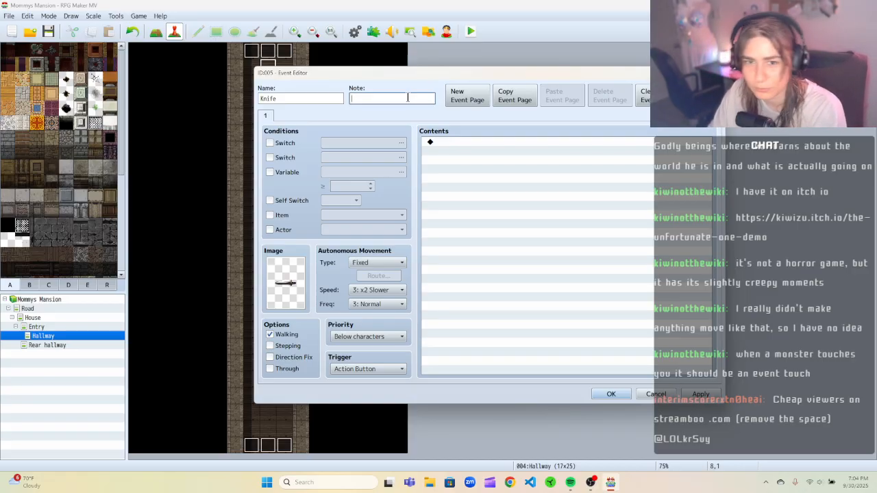
{"action": "mouse_move", "coordinate": [409, 70]}
{"action": "left_mouse_down"}
{"action": "mouse_move", "coordinate": [576, 68]}
{"action": "mouse_move", "coordinate": [407, 87]}
{"action": "mouse_move", "coordinate": [415, 78]}
{"action": "left_mouse_up"}
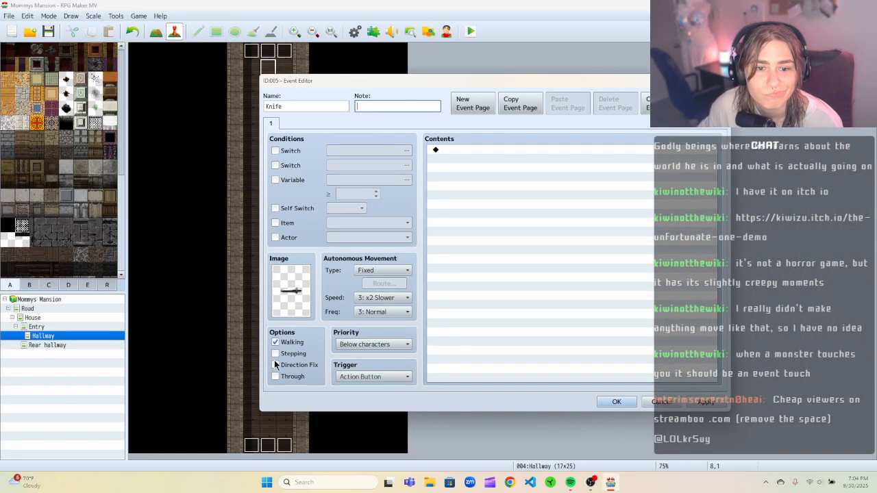
{"action": "left_click", "coordinate": [381, 270]}
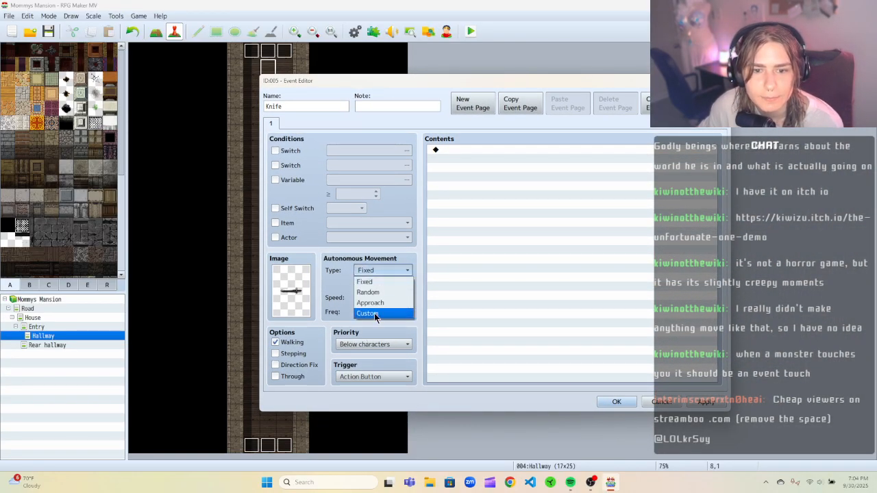
{"action": "left_click", "coordinate": [374, 313]}
{"action": "left_click", "coordinate": [383, 283]}
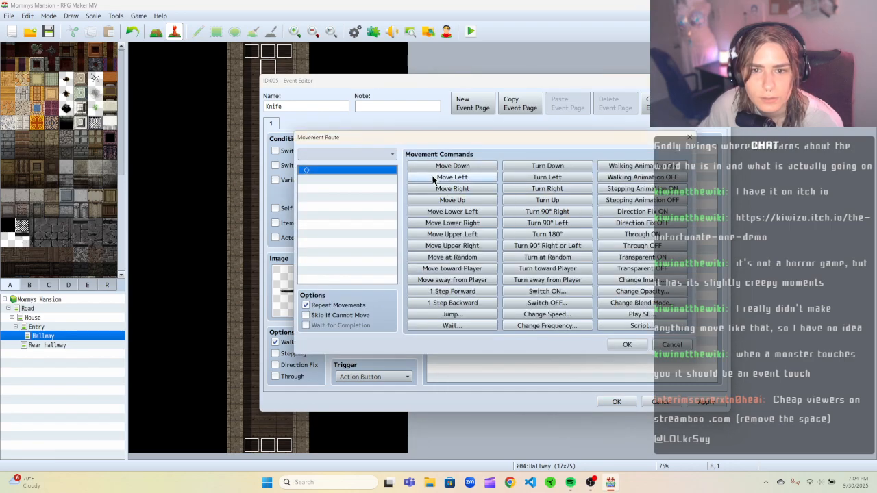
{"action": "left_click", "coordinate": [452, 165]}
{"action": "left_click", "coordinate": [620, 344]}
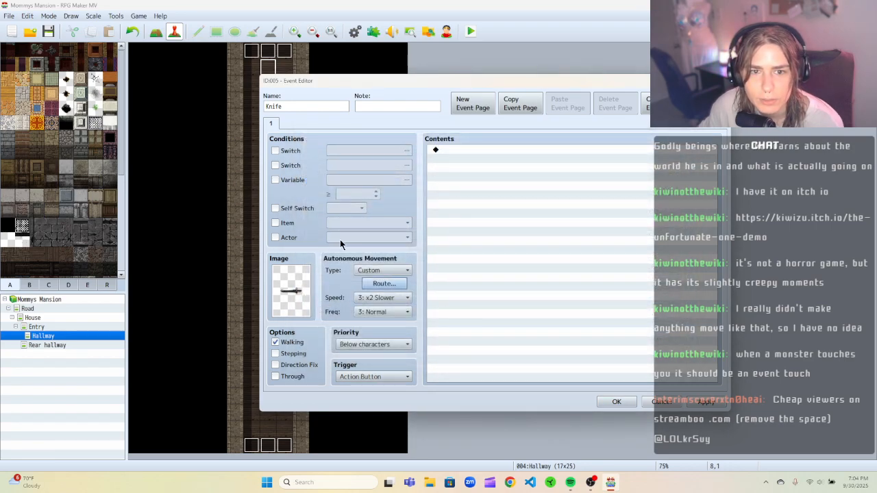
Set movement speed to 6: x4 Faster and frequency to 5: Highest, and uncheck Walking.
{"action": "left_click", "coordinate": [368, 299]}
{"action": "left_click", "coordinate": [380, 363]}
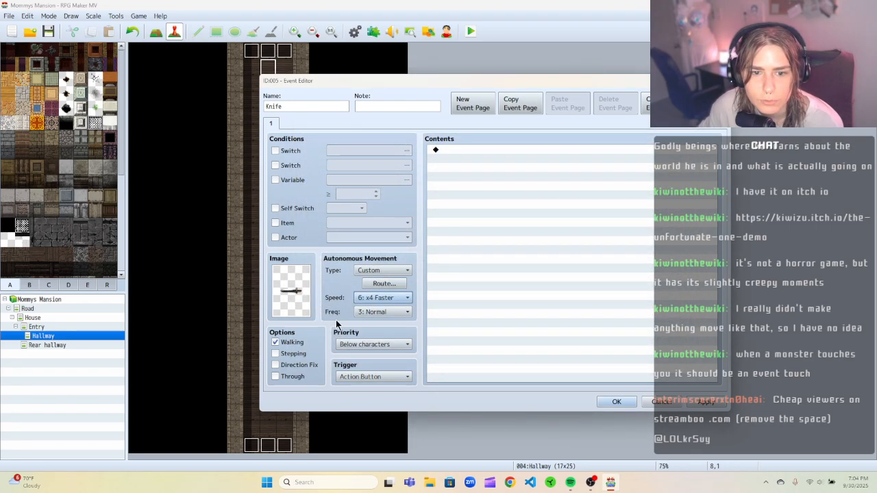
{"action": "left_click", "coordinate": [379, 312]}
{"action": "left_click", "coordinate": [398, 362]}
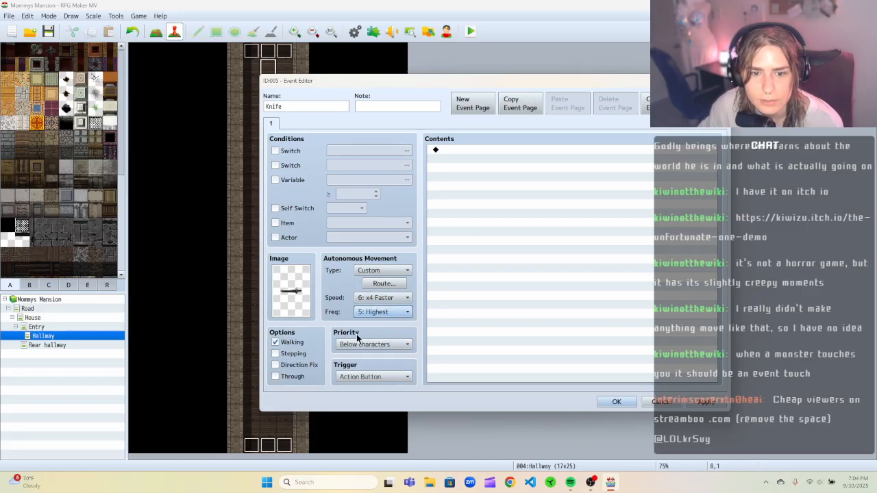
{"action": "left_click", "coordinate": [277, 343]}
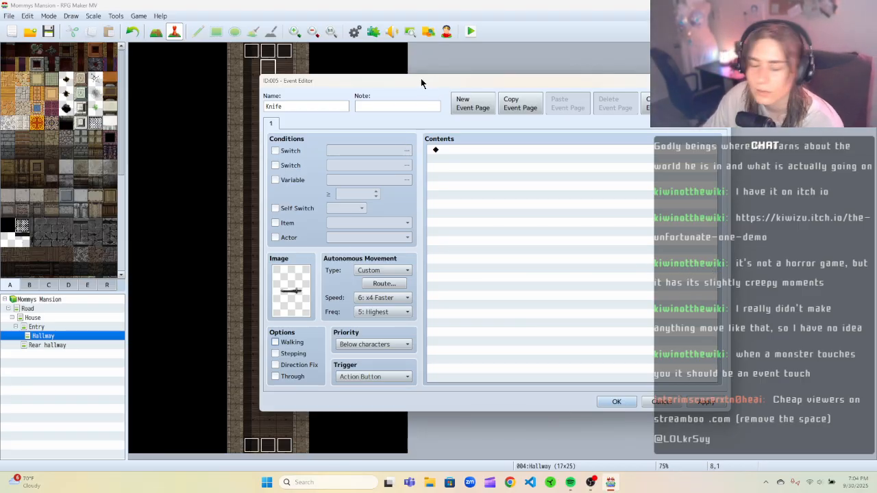
Insert a 3-frame Wait command before Move Down in the knife's movement route.
{"action": "left_click_drag", "start_coordinate": [420, 81], "coordinate": [389, 74]}
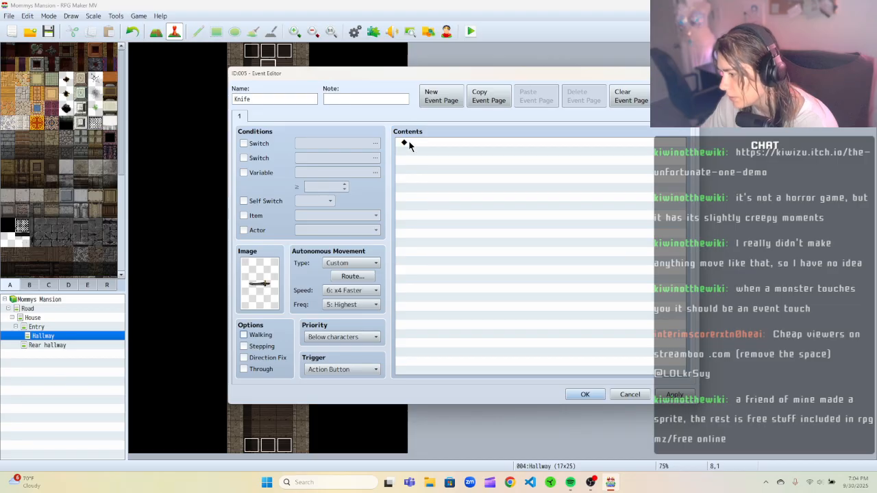
{"action": "left_click_drag", "start_coordinate": [392, 74], "coordinate": [422, 76]}
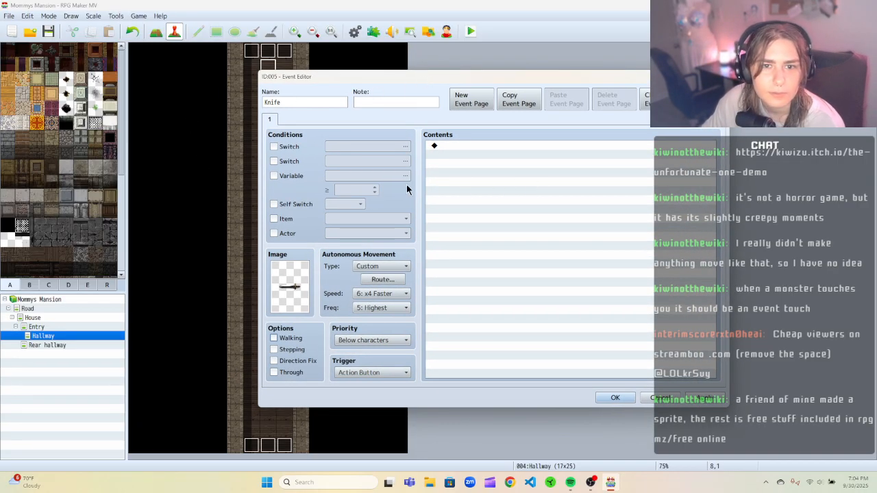
{"action": "left_click_drag", "start_coordinate": [655, 82], "coordinate": [765, 101]}
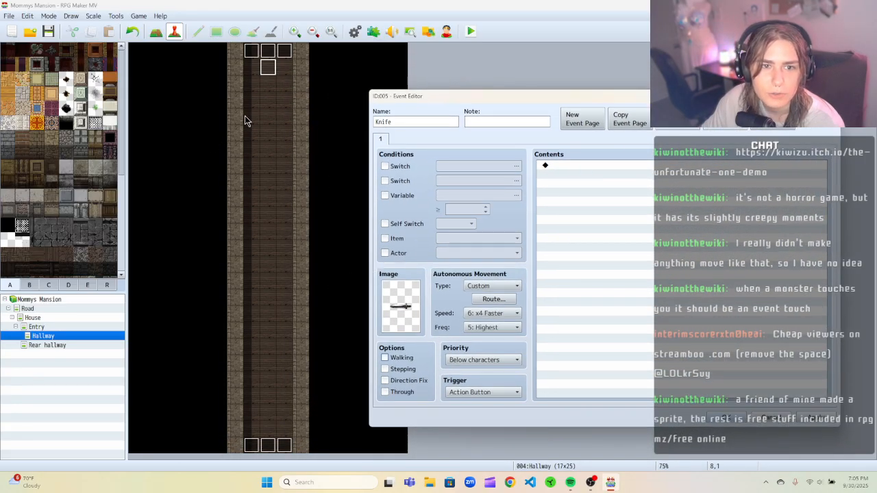
{"action": "left_click_drag", "start_coordinate": [509, 94], "coordinate": [441, 91]}
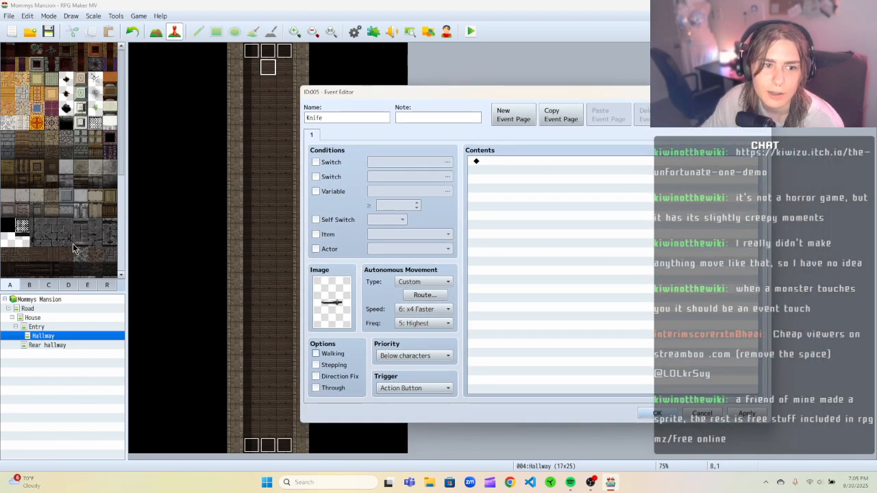
{"action": "left_click_drag", "start_coordinate": [459, 96], "coordinate": [423, 97]}
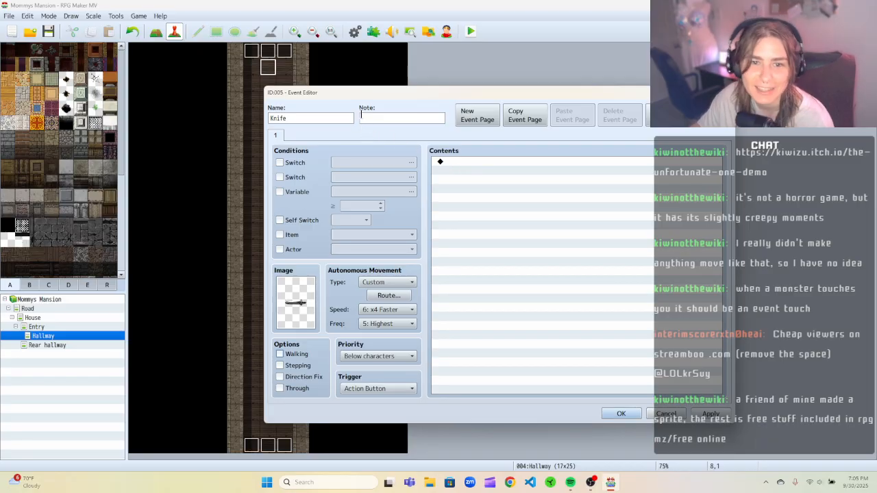
{"action": "left_click_drag", "start_coordinate": [371, 93], "coordinate": [365, 97]}
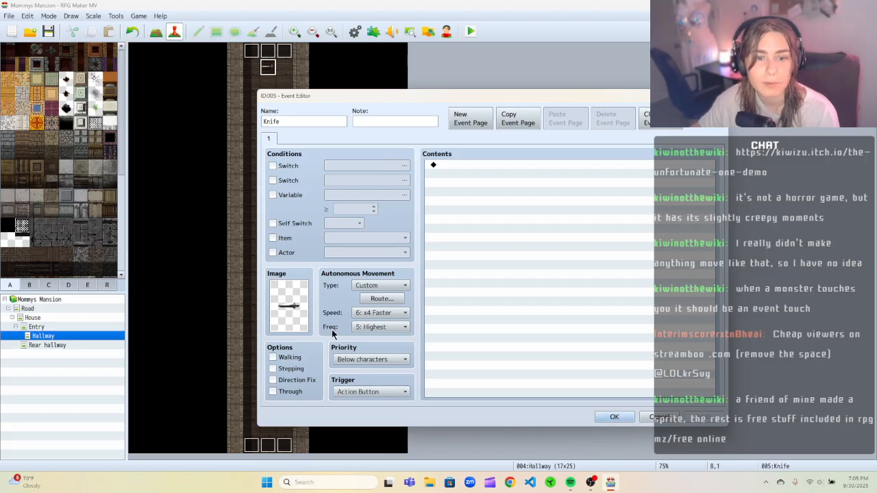
{"action": "left_click", "coordinate": [378, 299]}
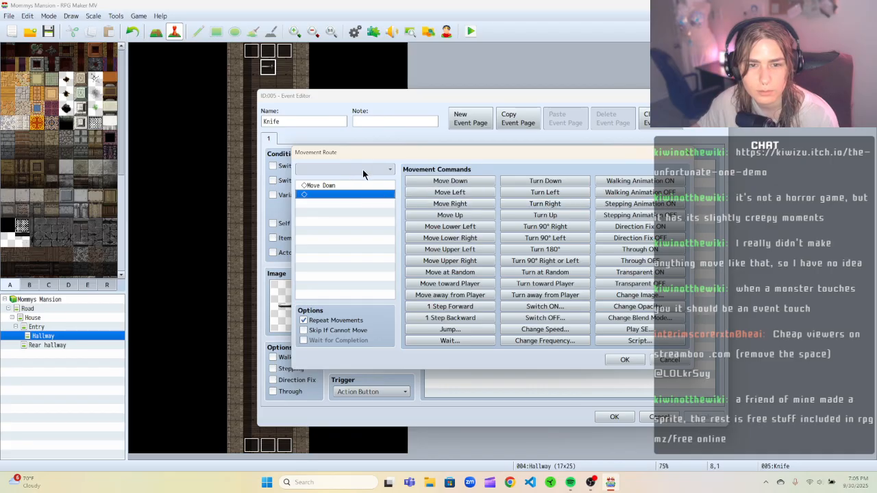
{"action": "left_click", "coordinate": [382, 185]}
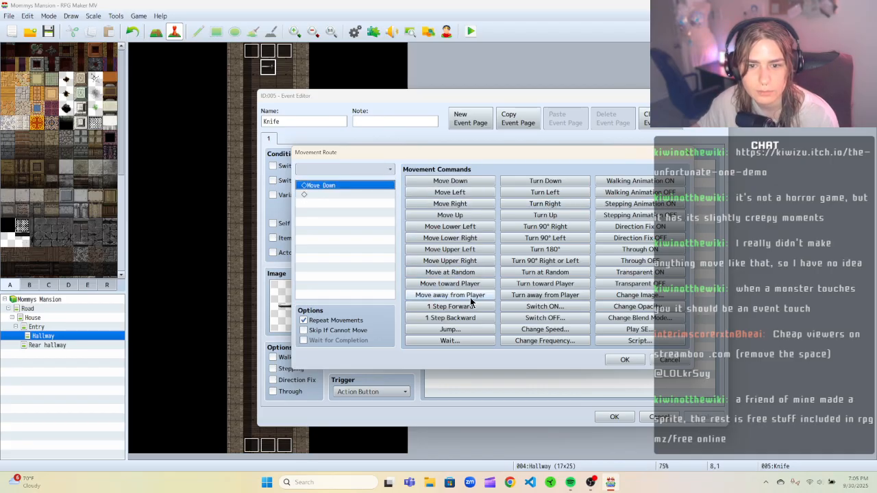
{"action": "left_click", "coordinate": [449, 340]}
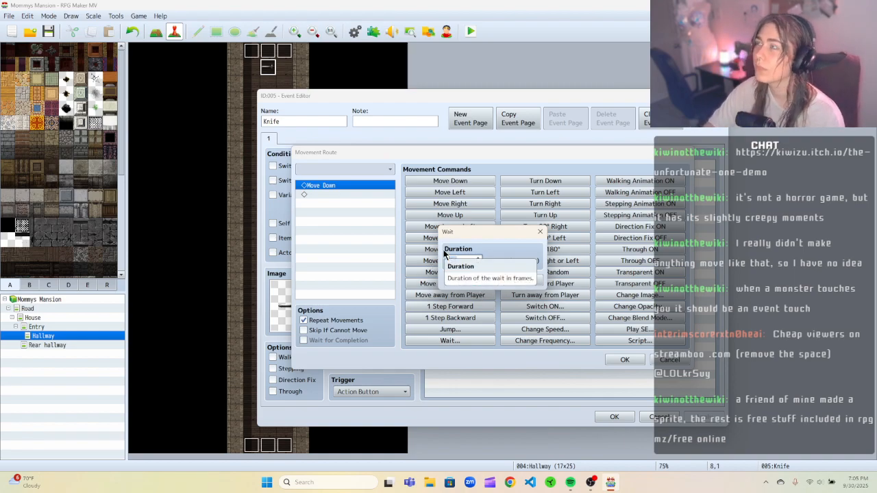
{"action": "left_click", "coordinate": [460, 280]}
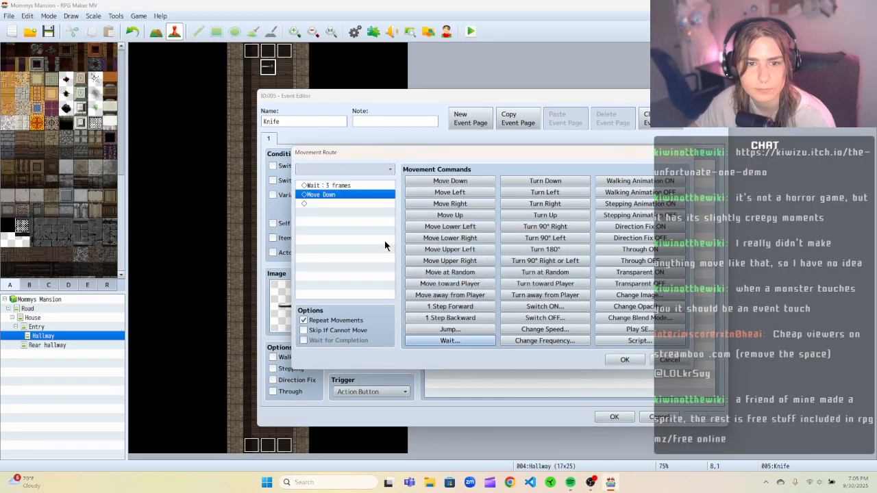
Turn off Repeat Movements, delete the Move Down command, and confirm the route.
{"action": "left_click", "coordinate": [305, 186]}
{"action": "left_click", "coordinate": [313, 195]}
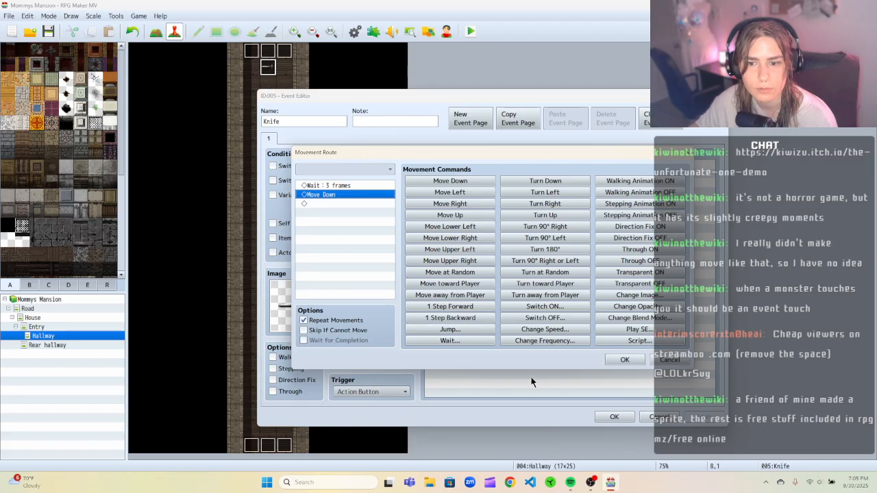
{"action": "left_click", "coordinate": [327, 321]}
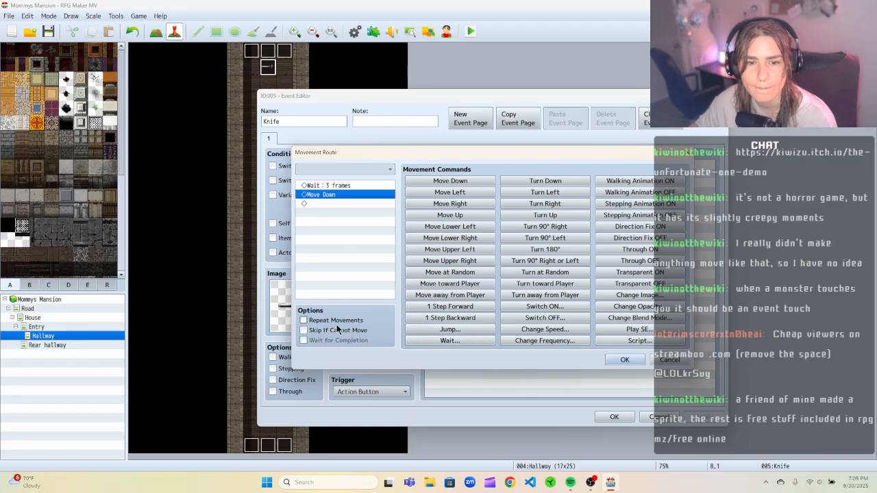
{"action": "right_click", "coordinate": [358, 193]}
{"action": "left_click", "coordinate": [391, 213]}
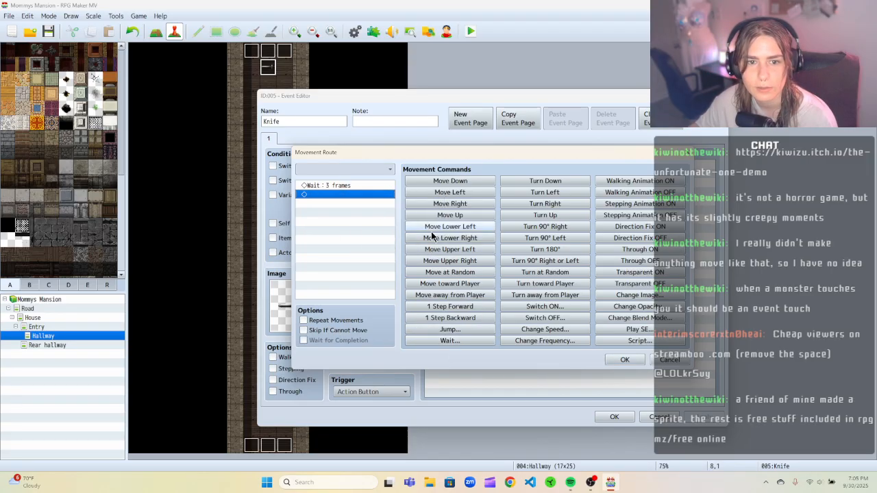
{"action": "left_click", "coordinate": [624, 360]}
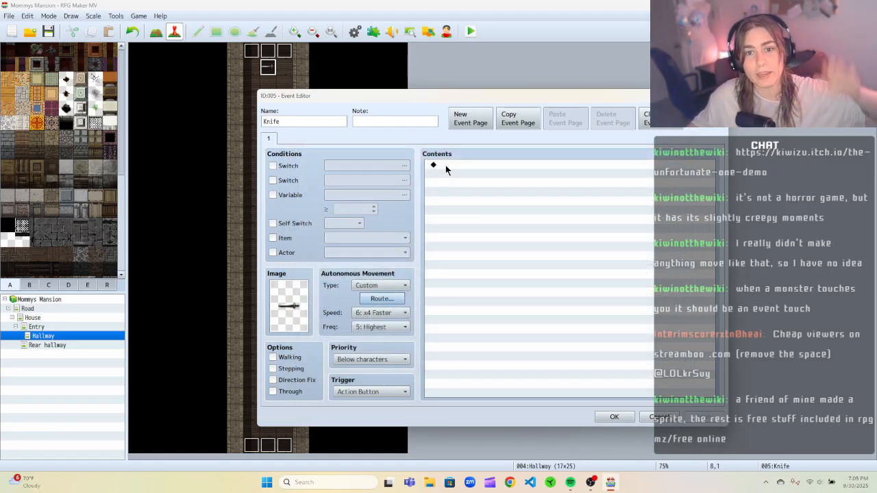
Add a second page to the knife event with the knife image from Tileset D and Custom autonomous movement.
{"action": "left_click", "coordinate": [461, 121]}
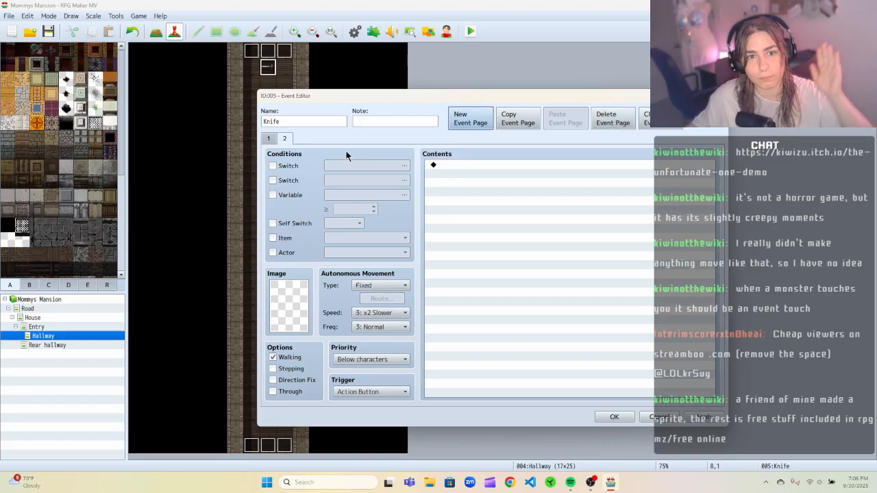
{"action": "double_click", "coordinate": [293, 313]}
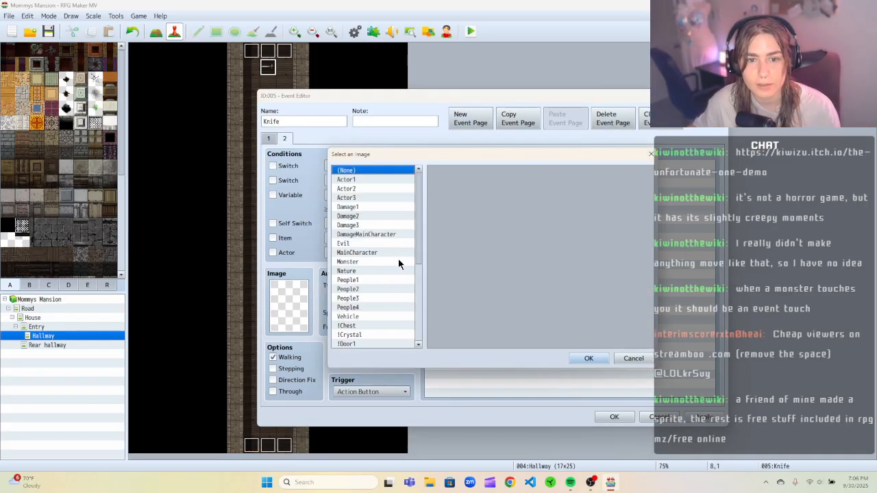
{"action": "scroll", "coordinate": [378, 332], "scroll_direction": "down", "scroll_amount": 5}
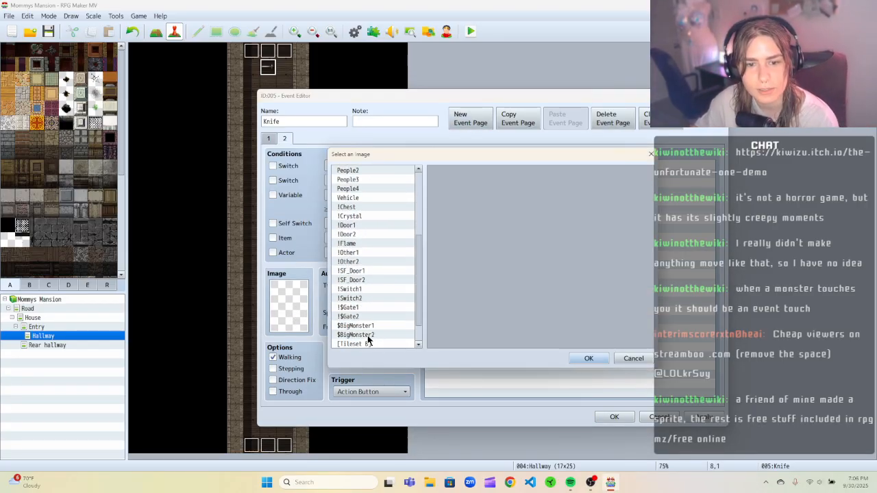
{"action": "left_click", "coordinate": [370, 336]}
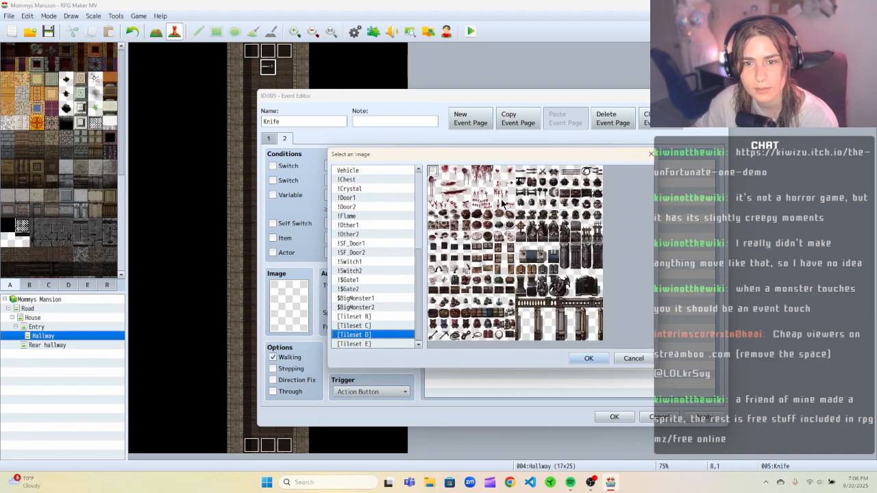
{"action": "left_click", "coordinate": [588, 358]}
{"action": "left_click", "coordinate": [404, 285]}
{"action": "left_click", "coordinate": [371, 328]}
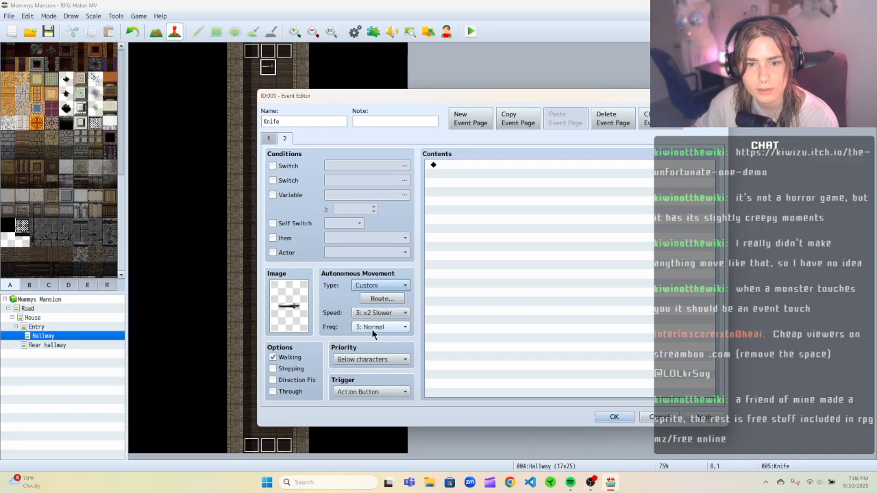
Add a Move Down command to the second page's movement route and confirm it.
{"action": "left_click", "coordinate": [381, 299]}
{"action": "left_click", "coordinate": [418, 181]}
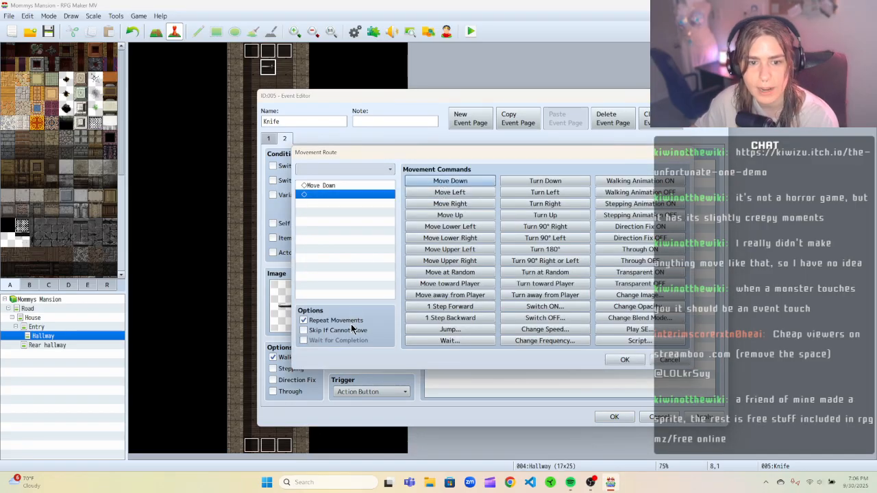
{"action": "left_click", "coordinate": [624, 360]}
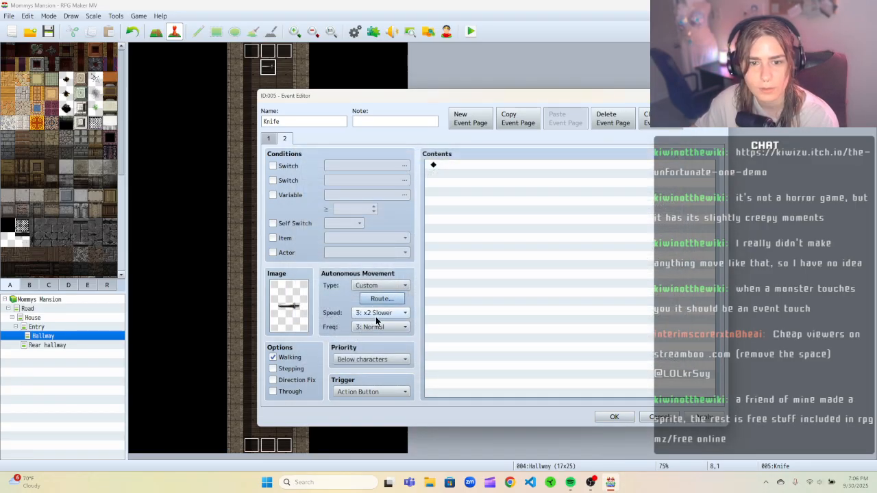
Set the second page's frequency to 5: Highest and uncheck Walking.
{"action": "left_click", "coordinate": [378, 326]}
{"action": "left_click", "coordinate": [372, 379]}
{"action": "left_click", "coordinate": [291, 359]}
Set the second page's priority to Same as characters and its trigger to Player Touch.
{"action": "left_click", "coordinate": [375, 359]}
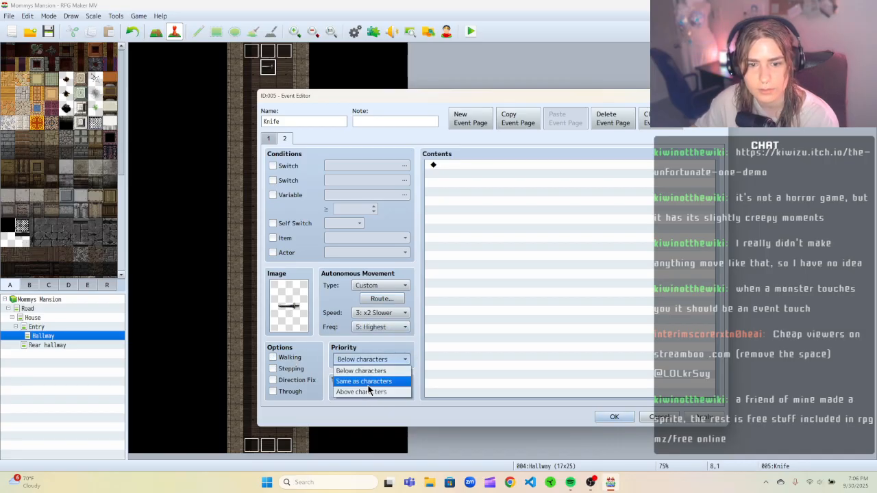
{"action": "left_click", "coordinate": [368, 381]}
{"action": "left_click", "coordinate": [368, 392]}
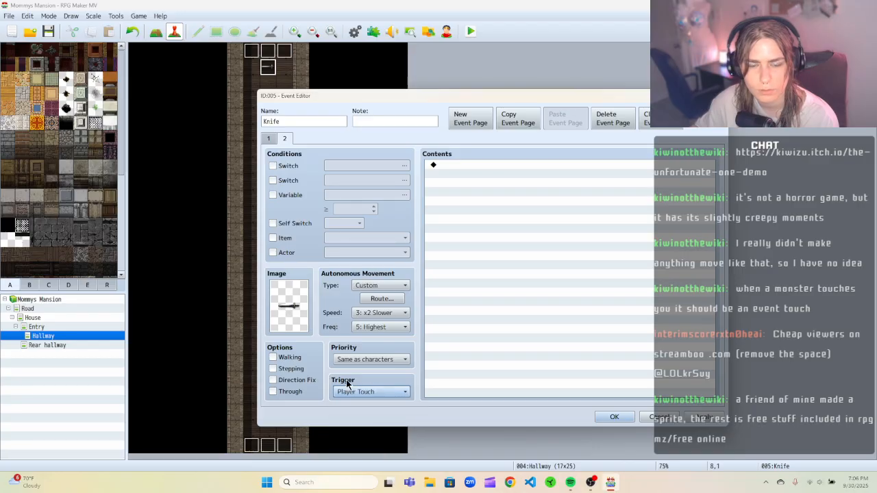
{"action": "mouse_move", "coordinate": [347, 384]}
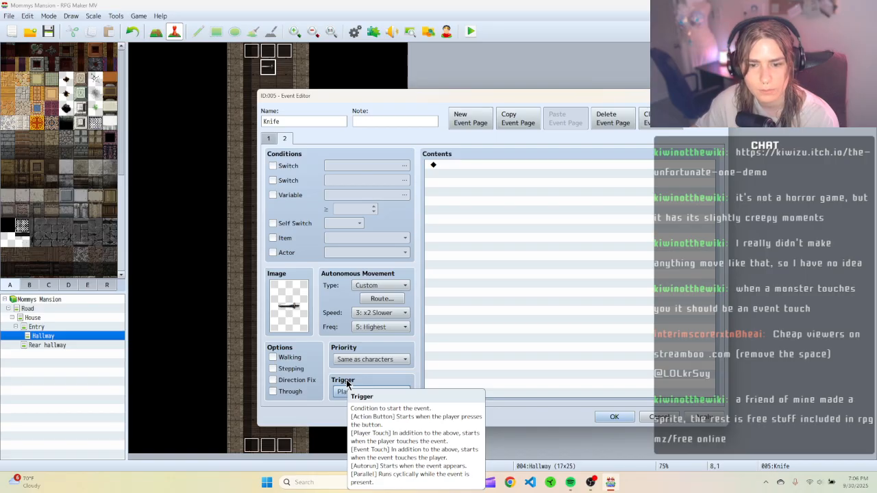
Set the first page's trigger to Autorun.
{"action": "left_click", "coordinate": [285, 139]}
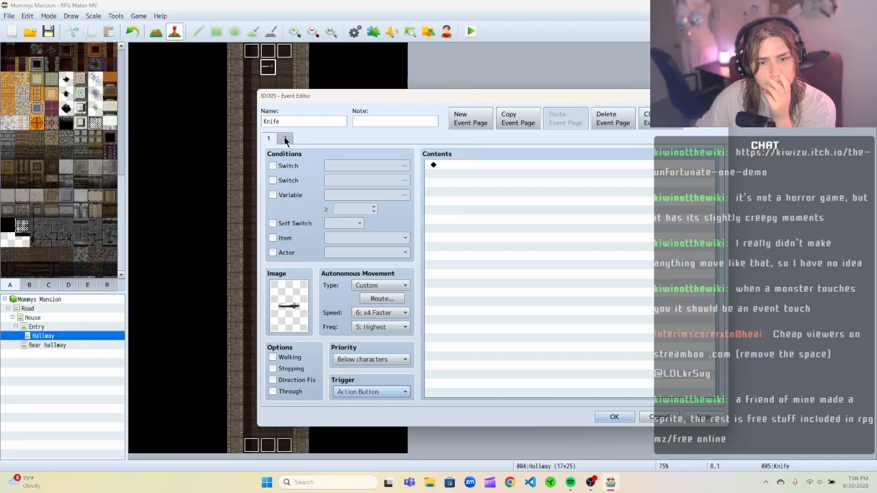
{"action": "left_click", "coordinate": [383, 391]}
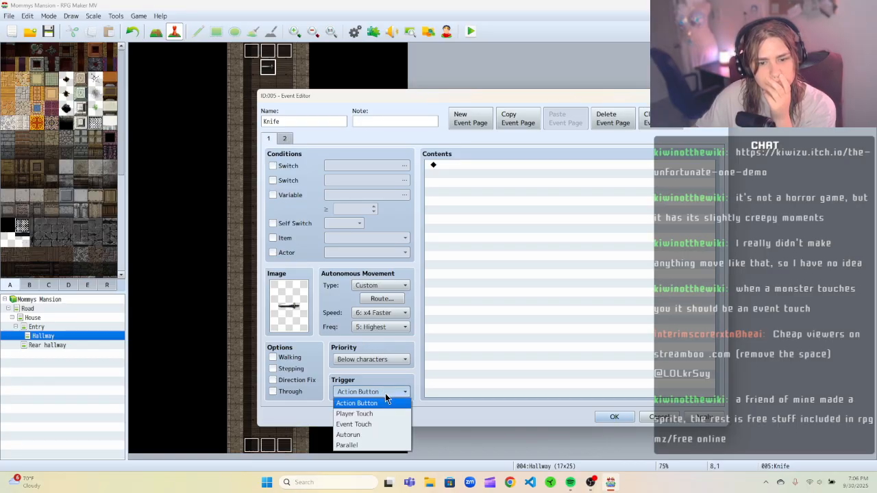
{"action": "left_click", "coordinate": [374, 435]}
Set the second page's trigger to Parallel.
{"action": "left_click", "coordinate": [285, 138]}
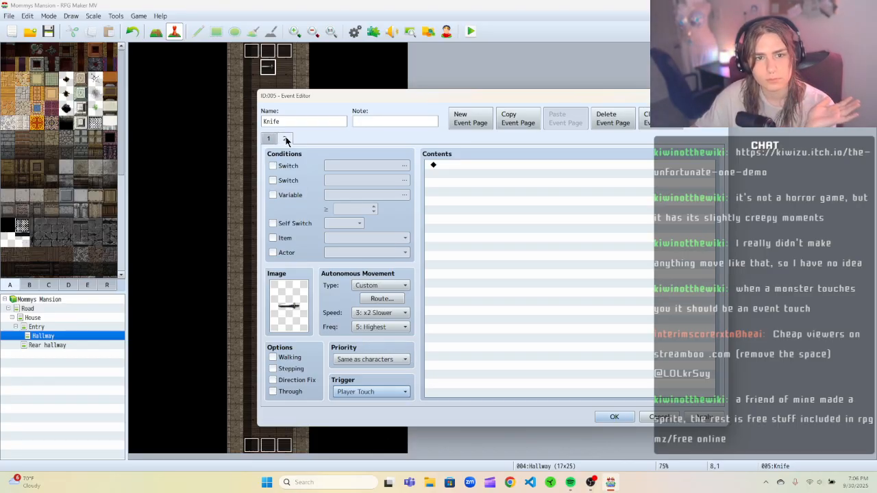
{"action": "left_click", "coordinate": [373, 392]}
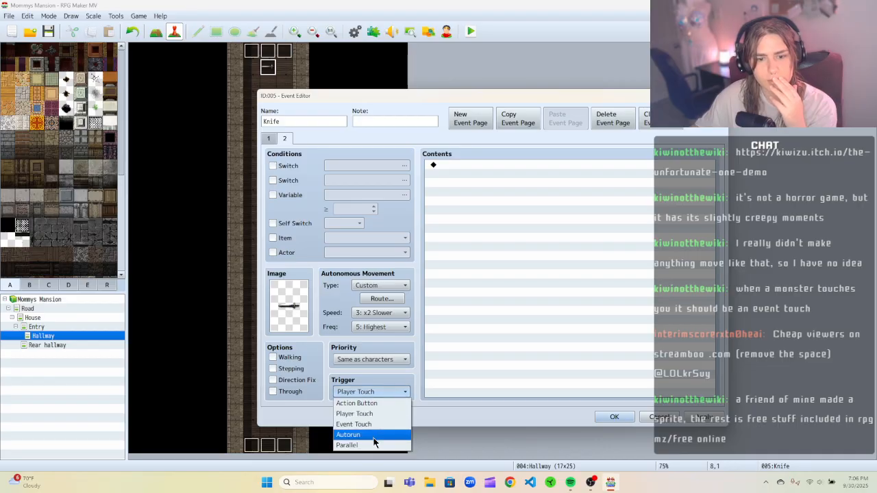
{"action": "left_click", "coordinate": [373, 438]}
{"action": "left_click", "coordinate": [358, 391]}
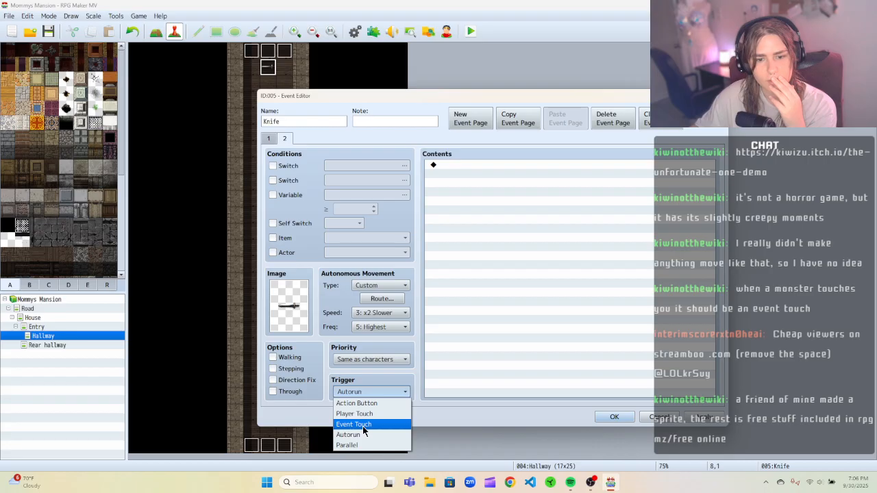
{"action": "left_click", "coordinate": [357, 444]}
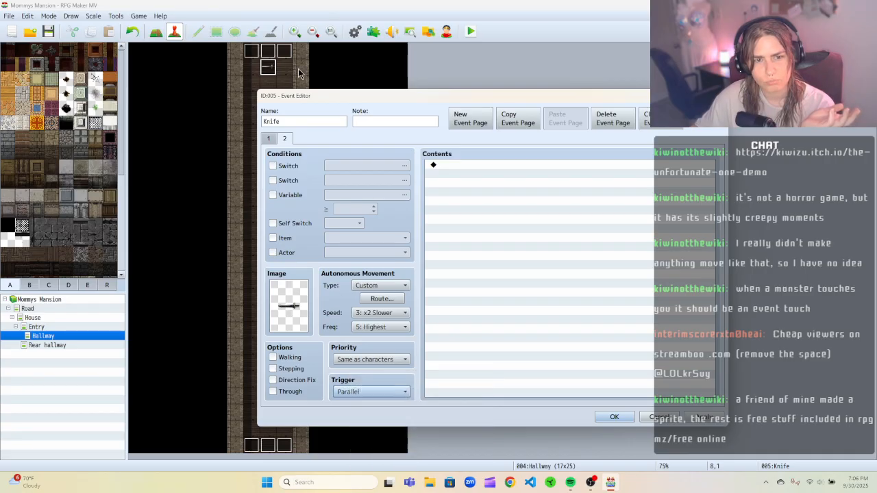
Close the event editor, save the project and start a playtest.
{"action": "left_click", "coordinate": [269, 139]}
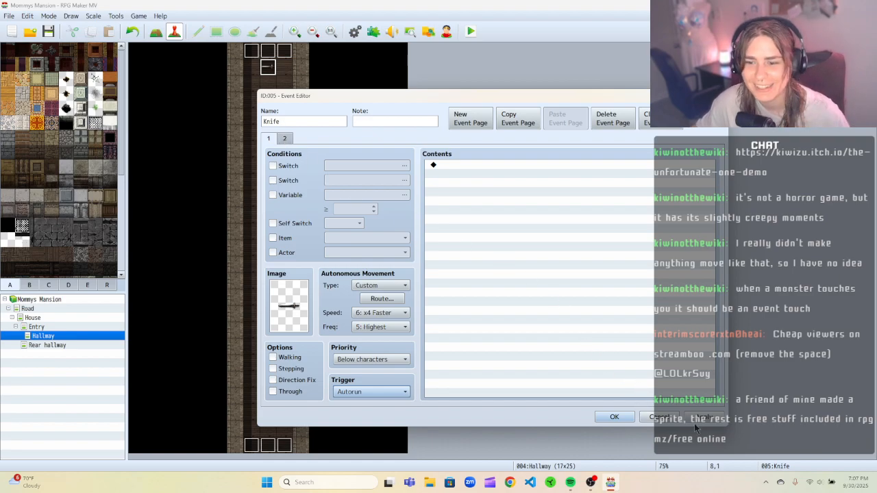
{"action": "left_click", "coordinate": [614, 418]}
{"action": "left_click", "coordinate": [472, 31]}
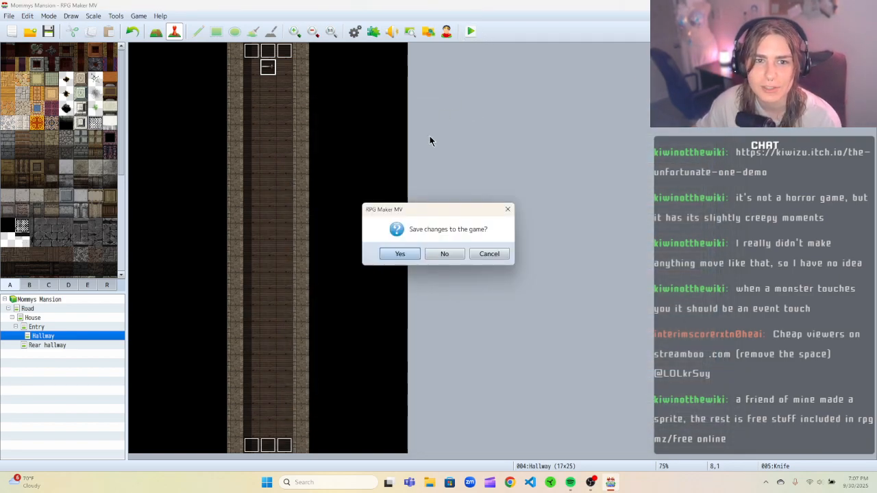
{"action": "left_click", "coordinate": [399, 253]}
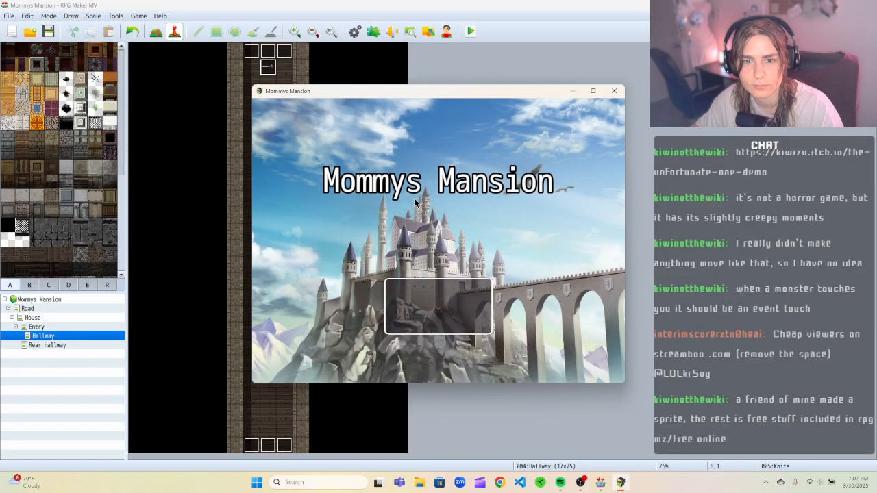
Start a new game, walk the player up the hallway into the knife trap, then close the game window.
{"action": "left_click", "coordinate": [424, 289]}
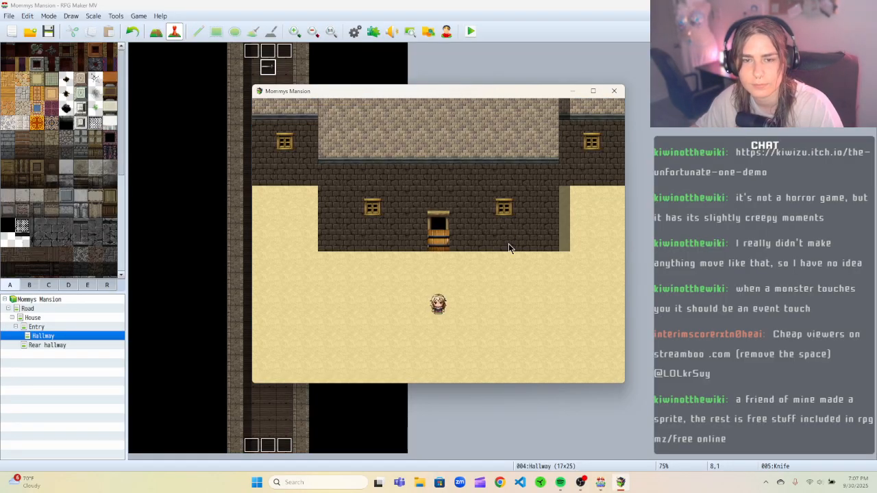
{"action": "key", "text": "Up"}
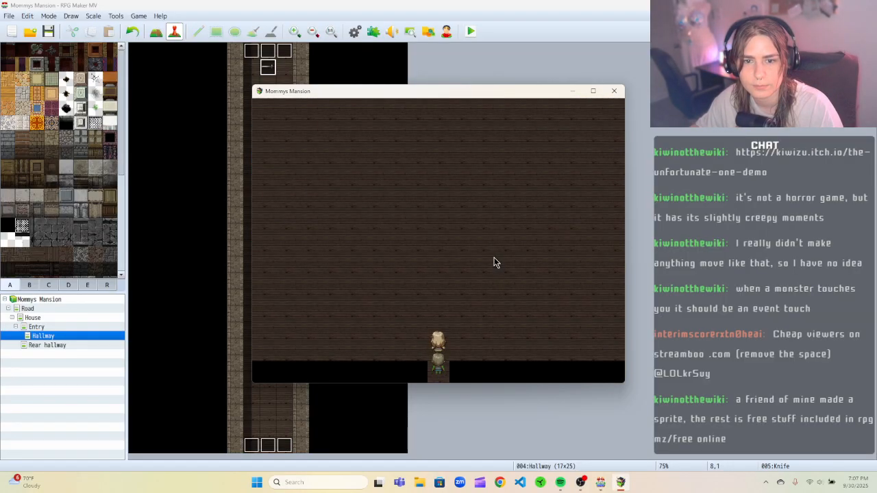
{"action": "key", "text": "Up"}
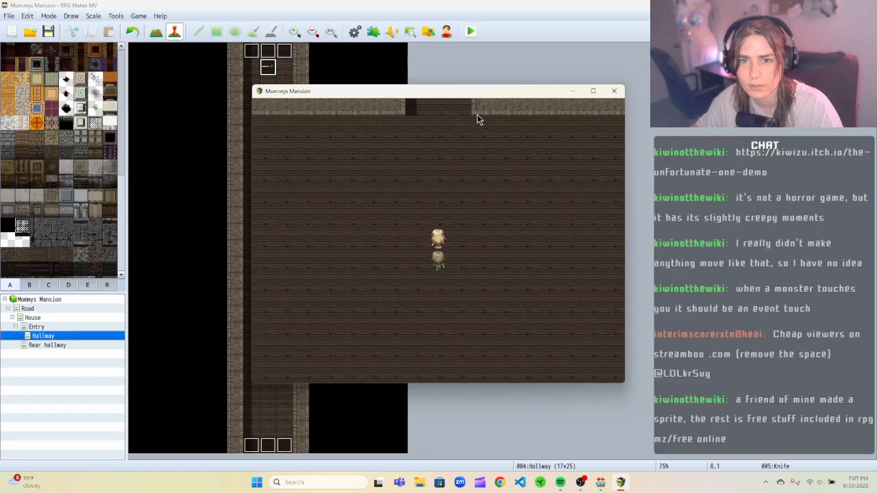
{"action": "key", "text": "Up"}
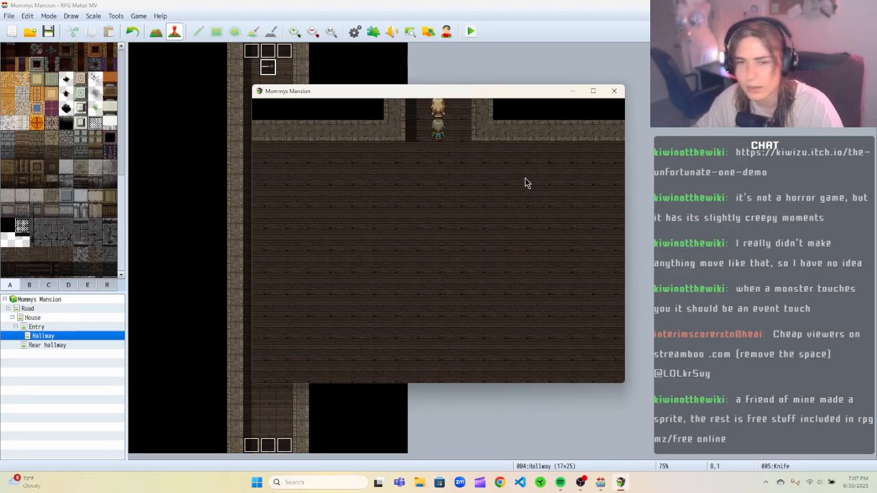
{"action": "key", "text": "Up"}
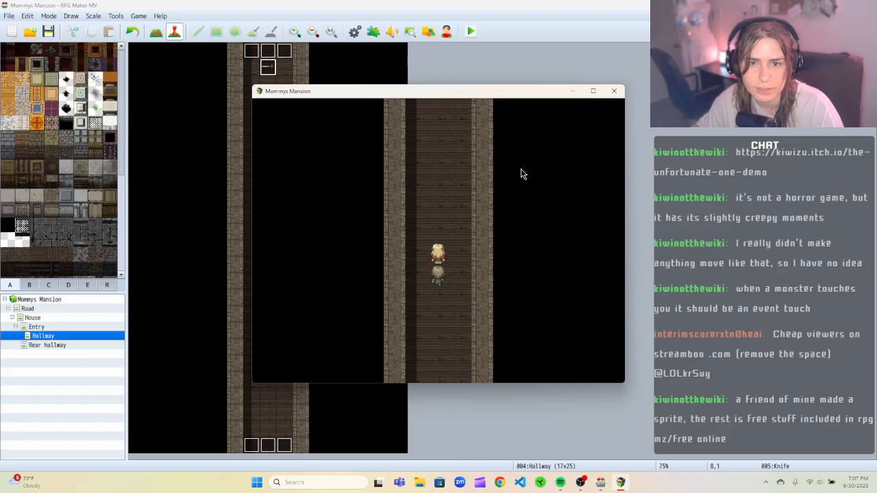
{"action": "key", "text": "Up"}
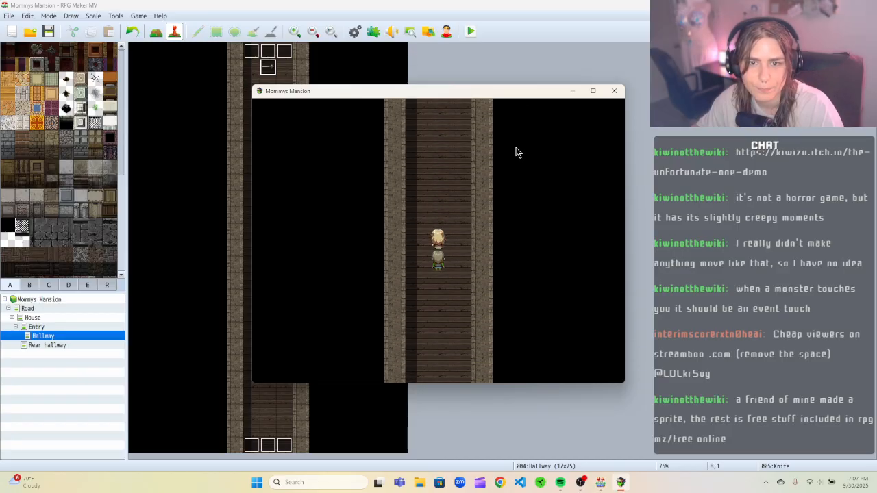
{"action": "key", "text": "Up"}
{"action": "key", "text": "Left"}
{"action": "key", "text": "Up"}
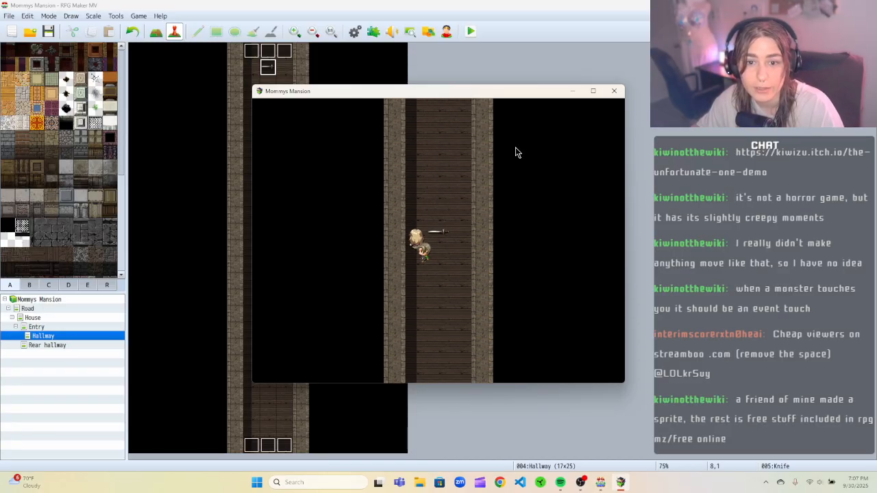
{"action": "key", "text": "Down"}
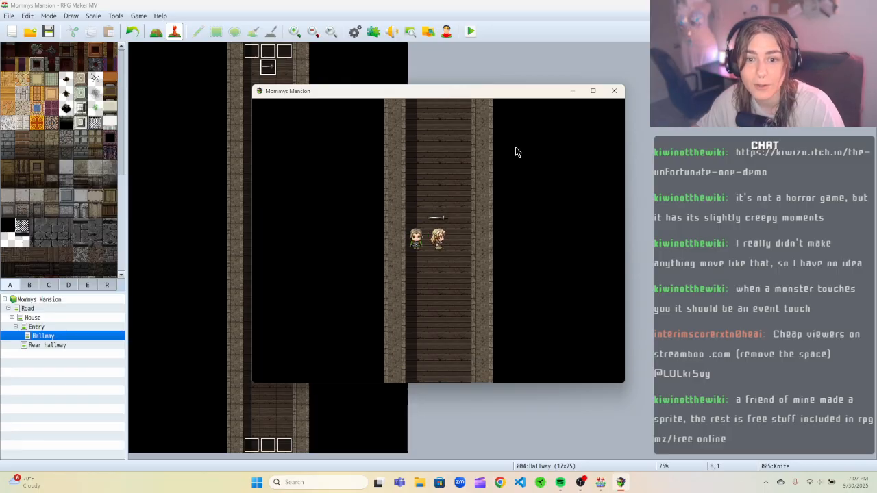
{"action": "left_click", "coordinate": [612, 91]}
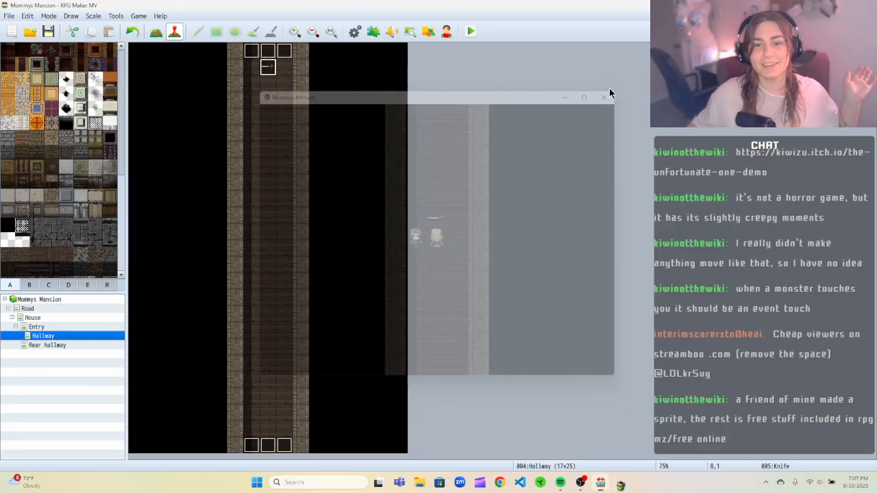
Reopen the knife event, change the second page's movement speed, then apply and confirm.
{"action": "right_click", "coordinate": [274, 68]}
{"action": "left_click", "coordinate": [279, 73]}
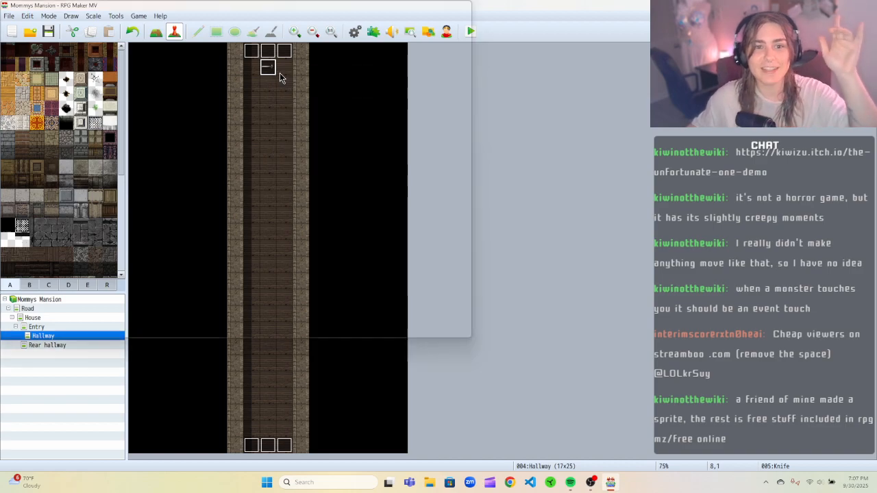
{"action": "left_click", "coordinate": [231, 115]}
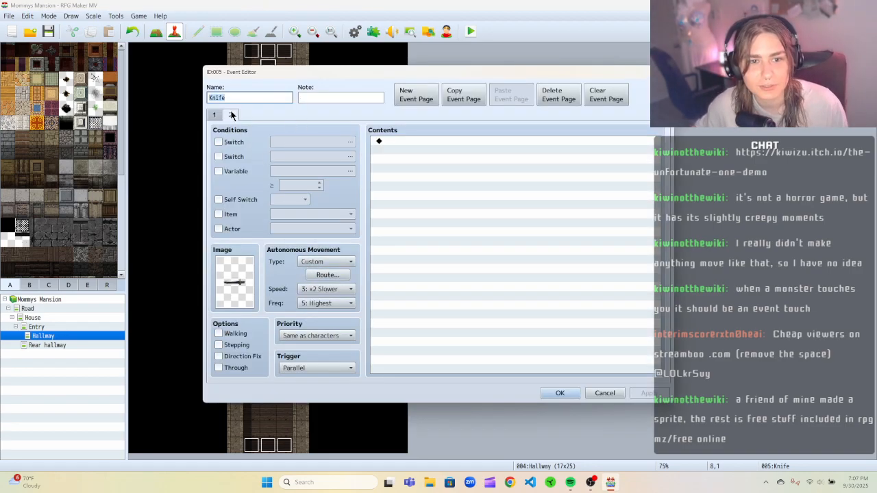
{"action": "left_click", "coordinate": [339, 303]}
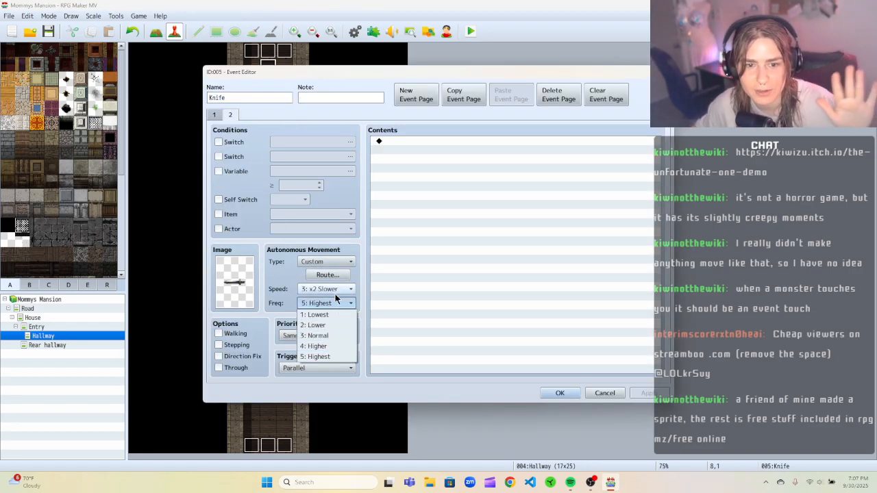
{"action": "left_click", "coordinate": [340, 289]}
{"action": "left_click", "coordinate": [341, 353]}
{"action": "left_click", "coordinate": [642, 393]}
{"action": "left_click", "coordinate": [559, 393]}
Start a playtest, begin a new game, walk the player up the hallway into the knife trap, then close the game window.
{"action": "left_click", "coordinate": [470, 31]}
{"action": "key", "text": "Return"}
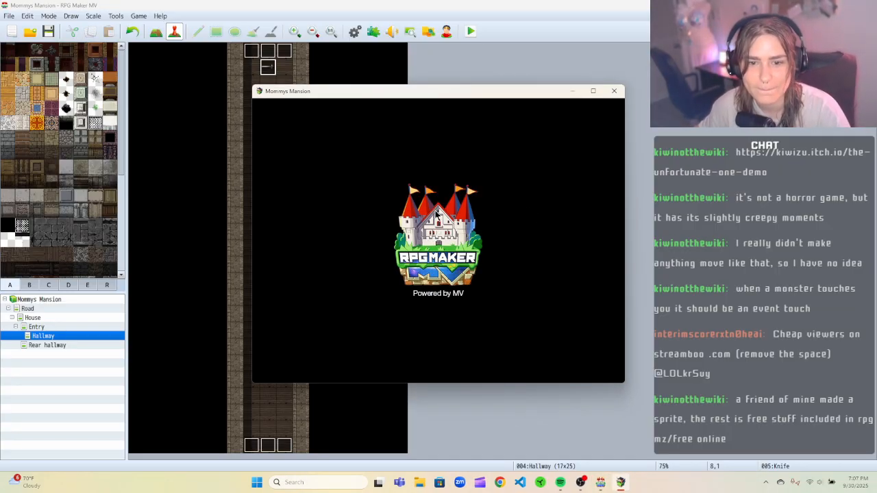
{"action": "key", "text": "Return"}
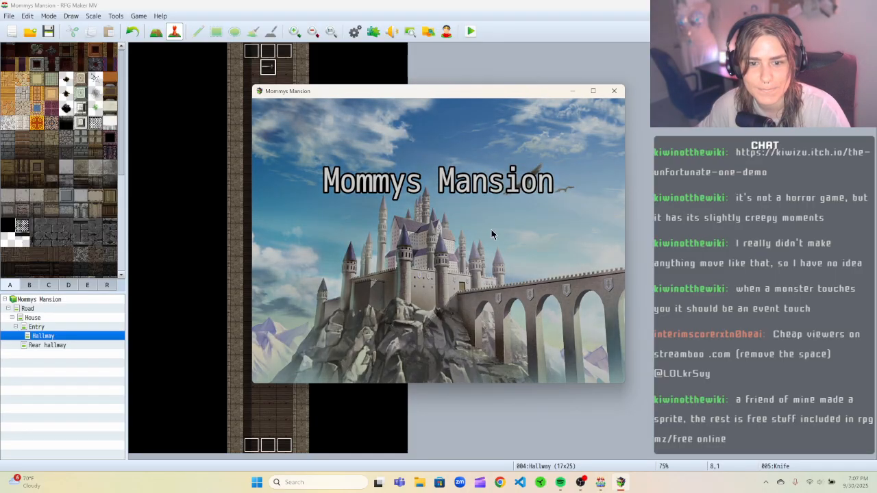
{"action": "key", "text": "Up"}
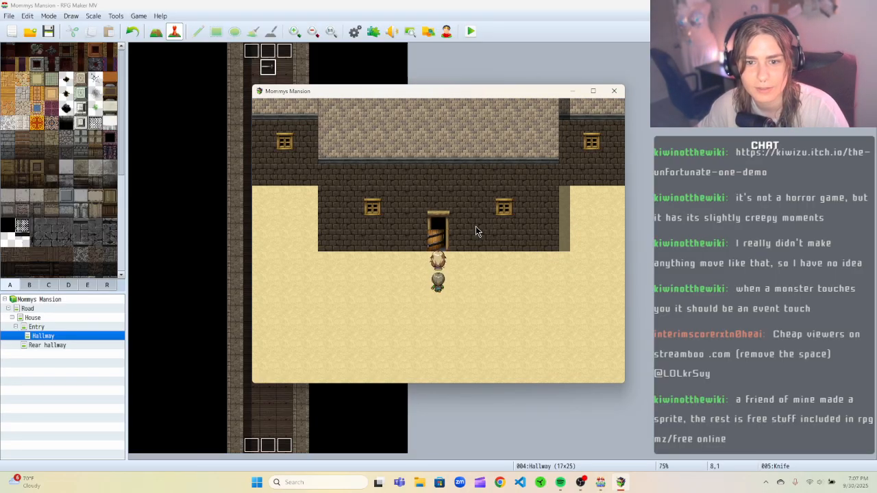
{"action": "key", "text": "Up"}
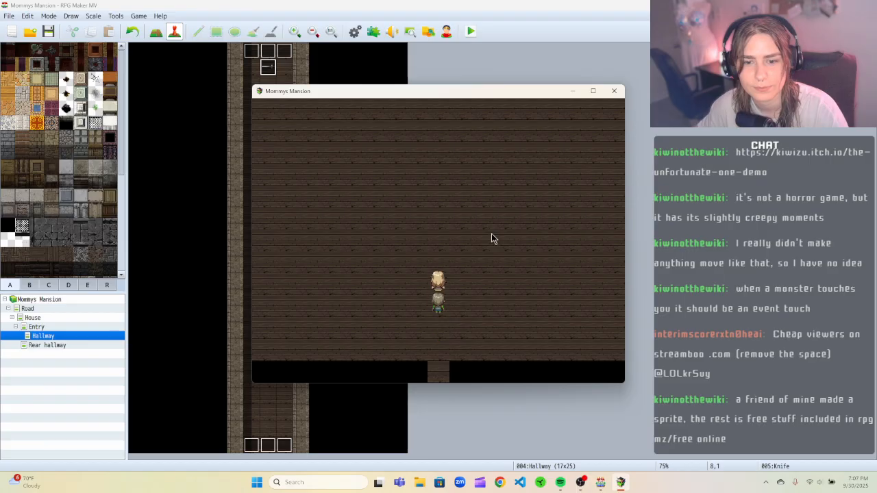
{"action": "key", "text": "Up"}
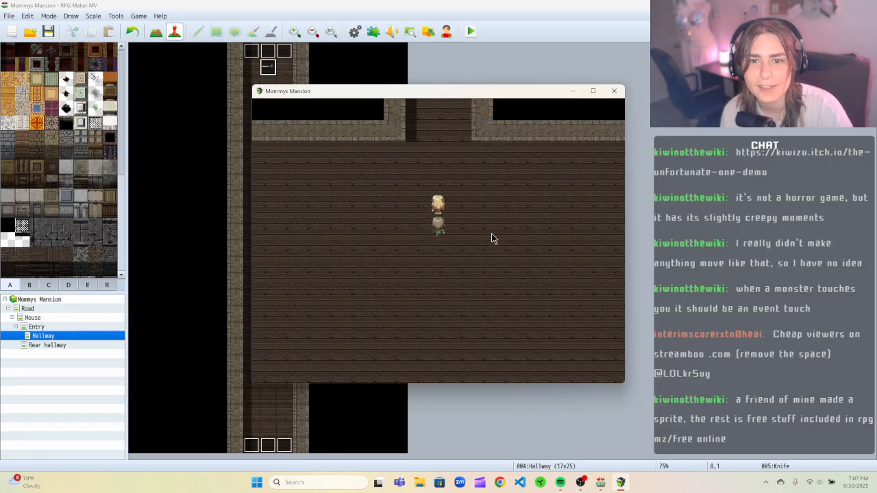
{"action": "key", "text": "Up"}
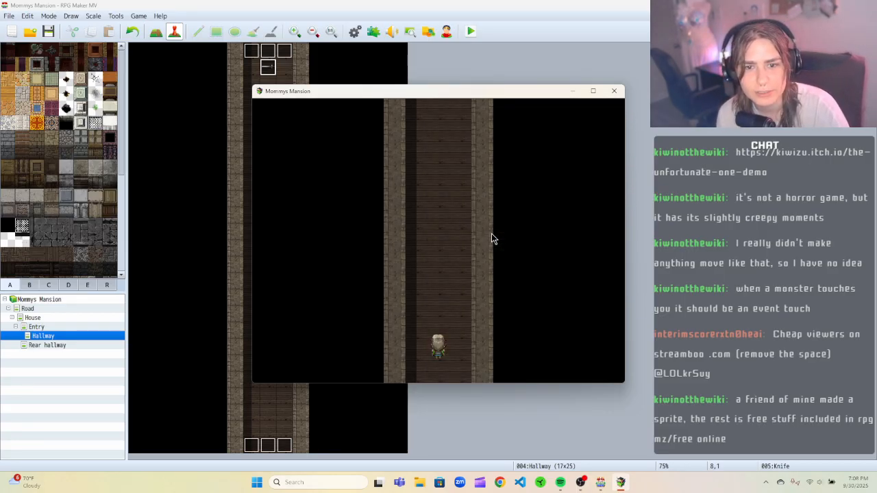
{"action": "key", "text": "Up"}
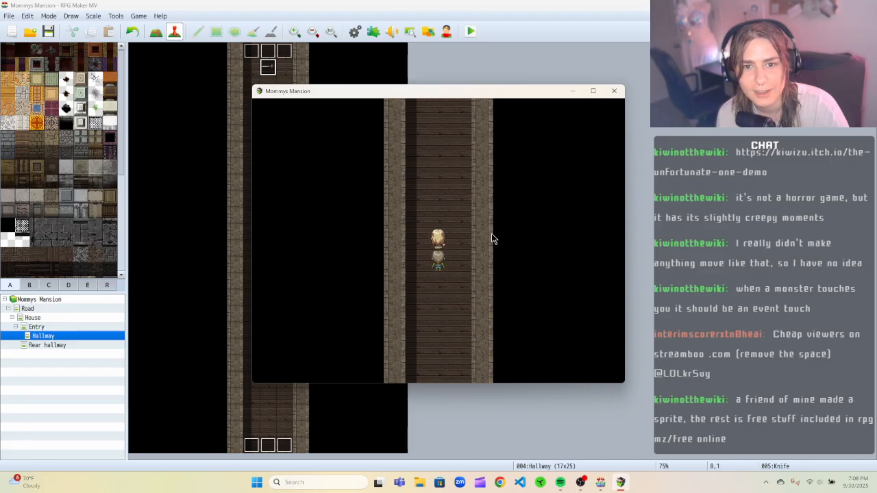
{"action": "key", "text": "Up"}
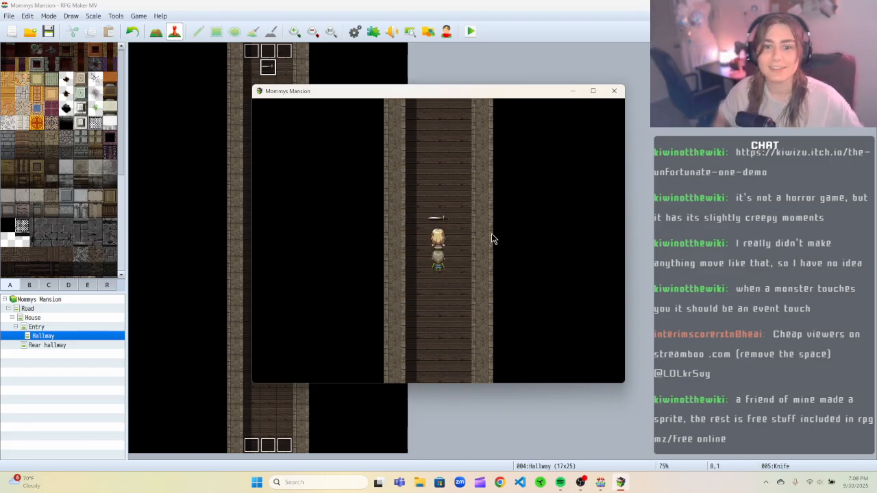
{"action": "left_click", "coordinate": [614, 91]}
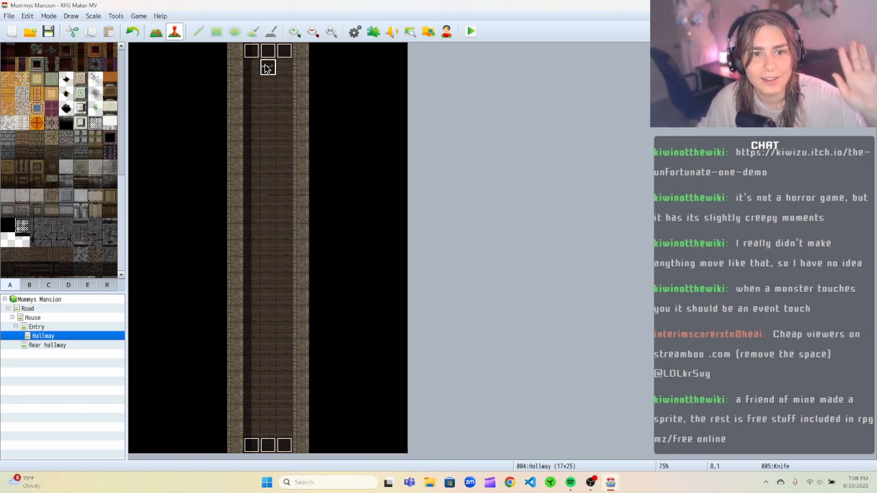
Reopen the knife event and add a third event page.
{"action": "right_click", "coordinate": [265, 66]}
{"action": "left_click", "coordinate": [274, 72]}
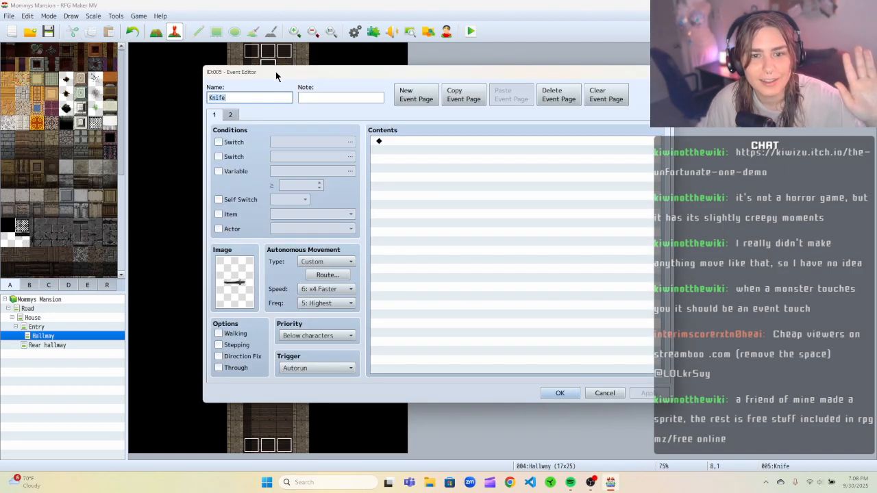
{"action": "left_click", "coordinate": [230, 116]}
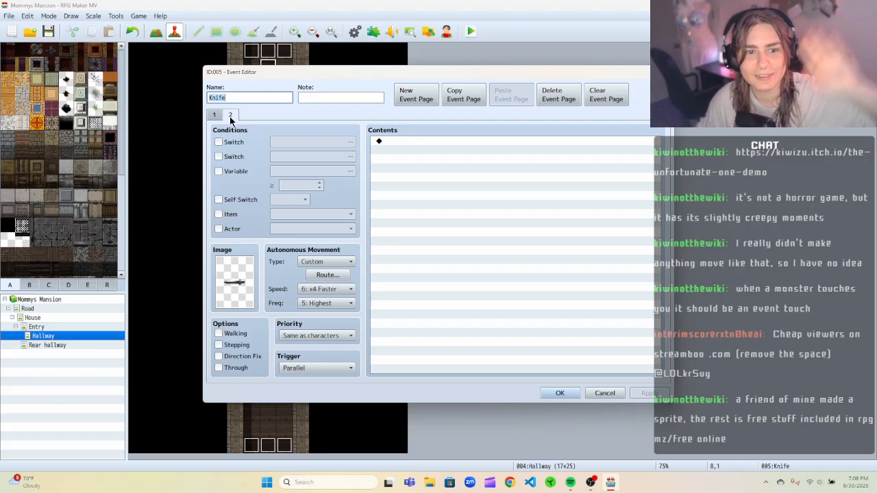
{"action": "left_click", "coordinate": [396, 98]}
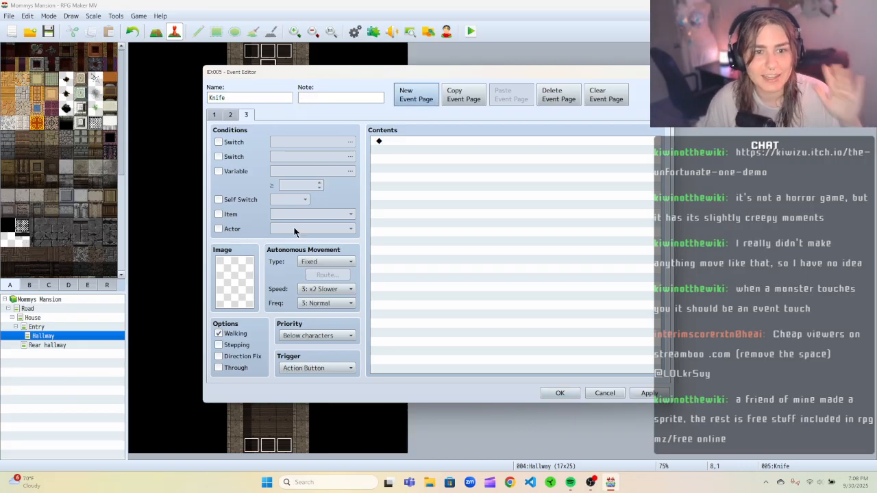
{"action": "left_click", "coordinate": [307, 264]}
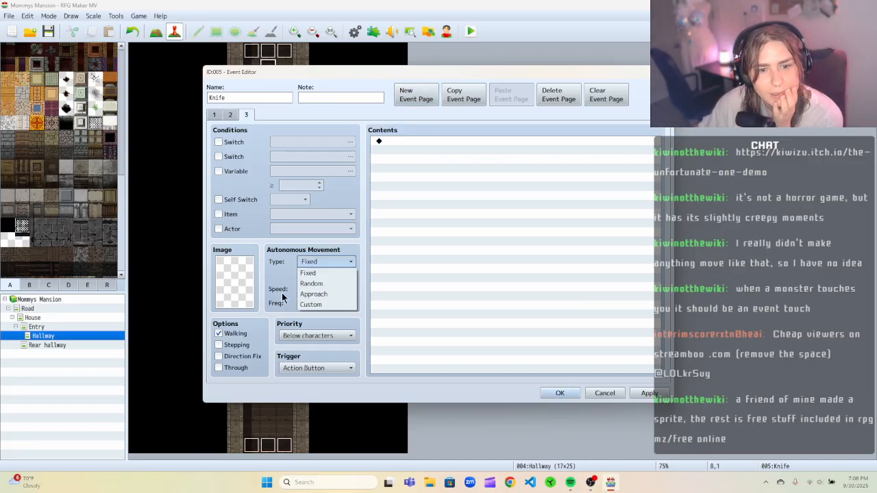
{"action": "left_click", "coordinate": [261, 280]}
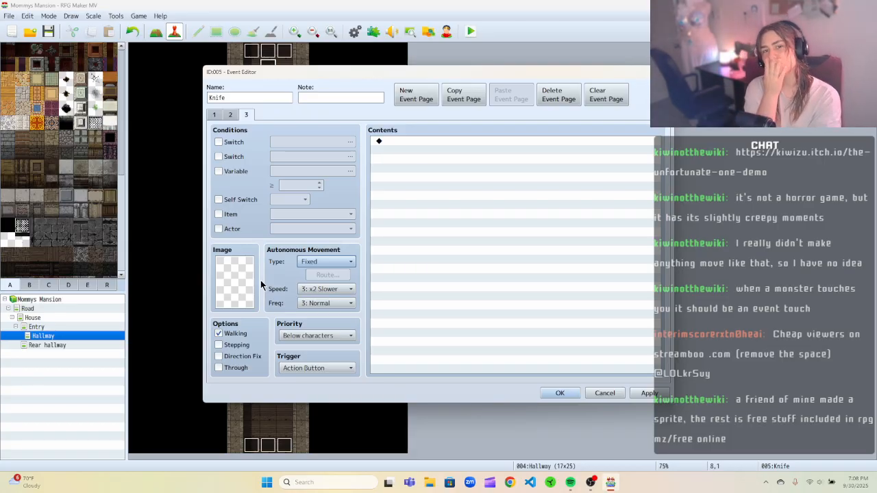
{"action": "left_click", "coordinate": [322, 289]}
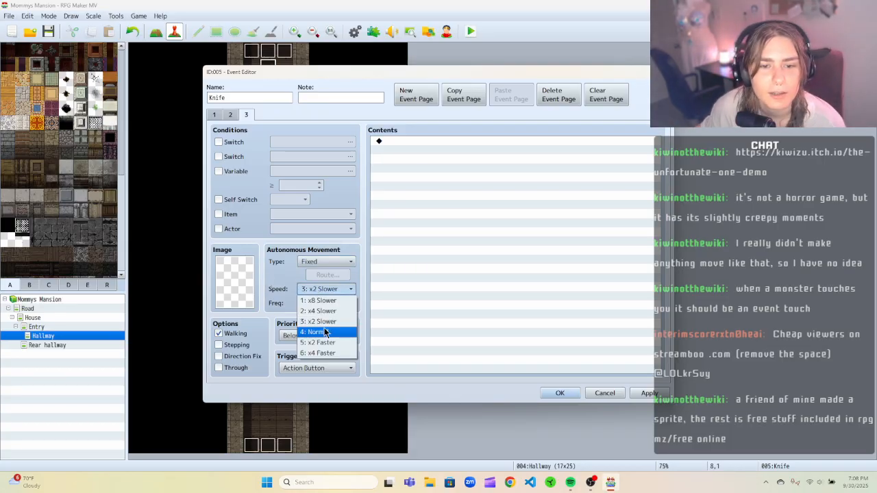
{"action": "left_click", "coordinate": [274, 280]}
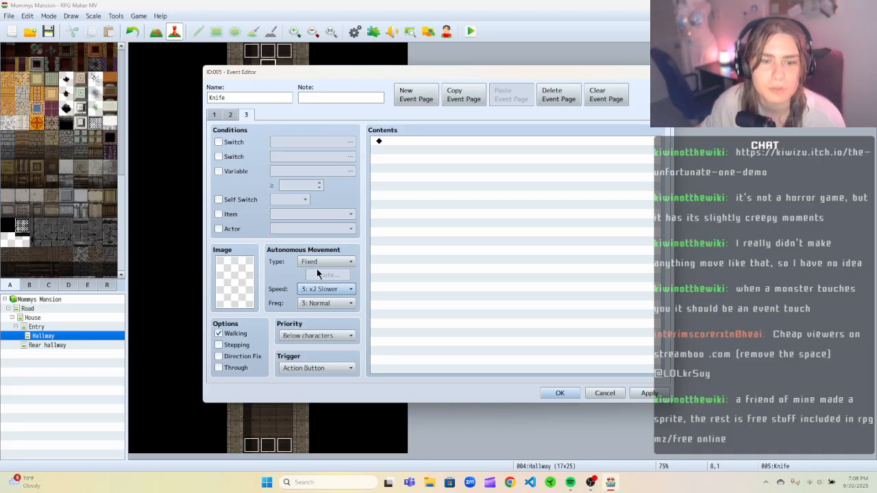
Give page 3 the knife image from Tileset D, turn off Walking, and set its trigger to Player Touch.
{"action": "double_click", "coordinate": [229, 278]}
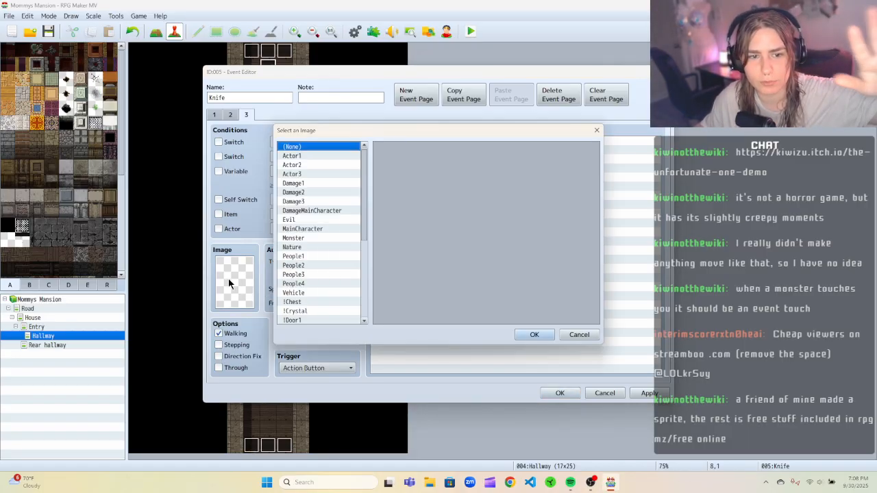
{"action": "scroll", "coordinate": [332, 274], "scroll_direction": "down", "scroll_amount": 4}
{"action": "scroll", "coordinate": [327, 308], "scroll_direction": "down", "scroll_amount": 2}
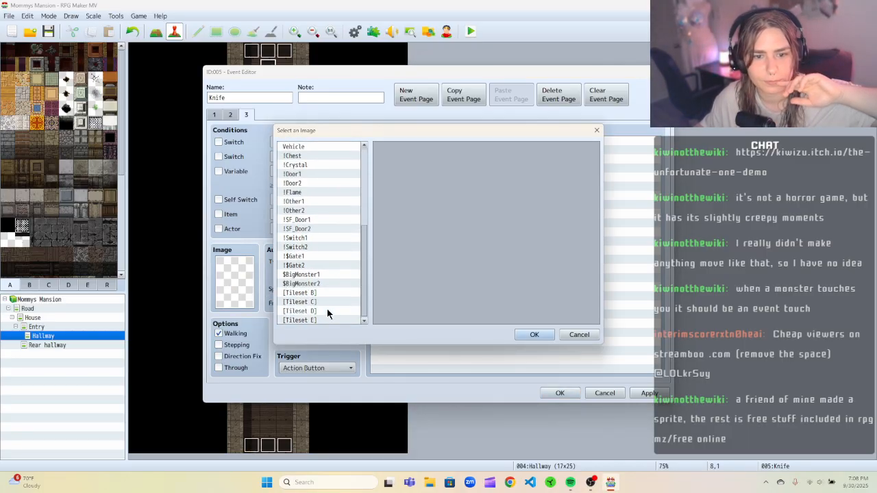
{"action": "left_click", "coordinate": [326, 309]}
{"action": "left_click", "coordinate": [468, 163]}
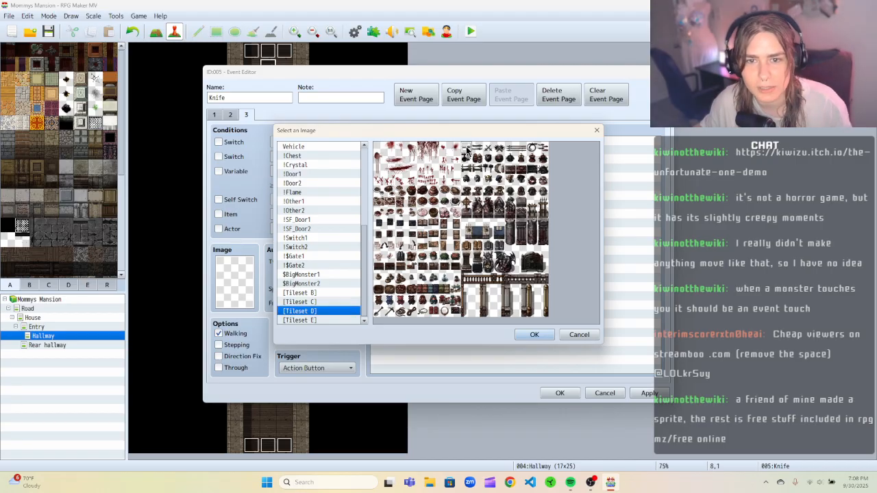
{"action": "left_click", "coordinate": [535, 334]}
{"action": "left_click", "coordinate": [233, 334]}
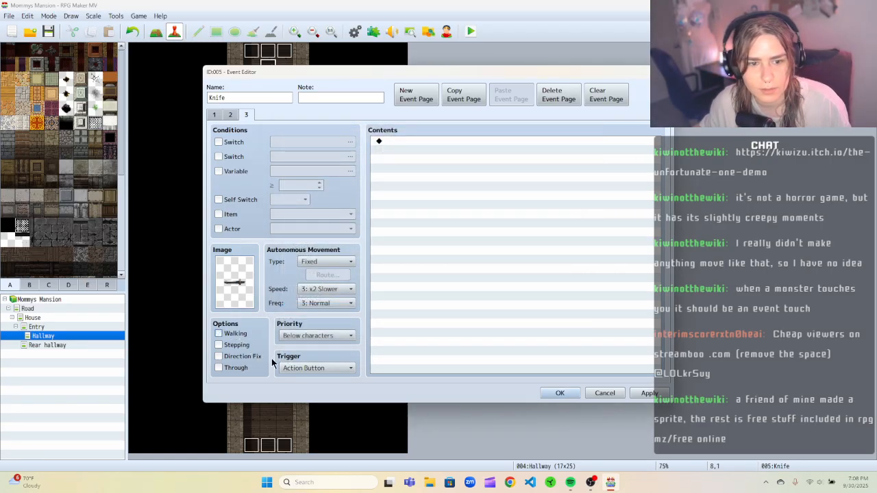
{"action": "left_click", "coordinate": [322, 368]}
{"action": "left_click", "coordinate": [327, 389]}
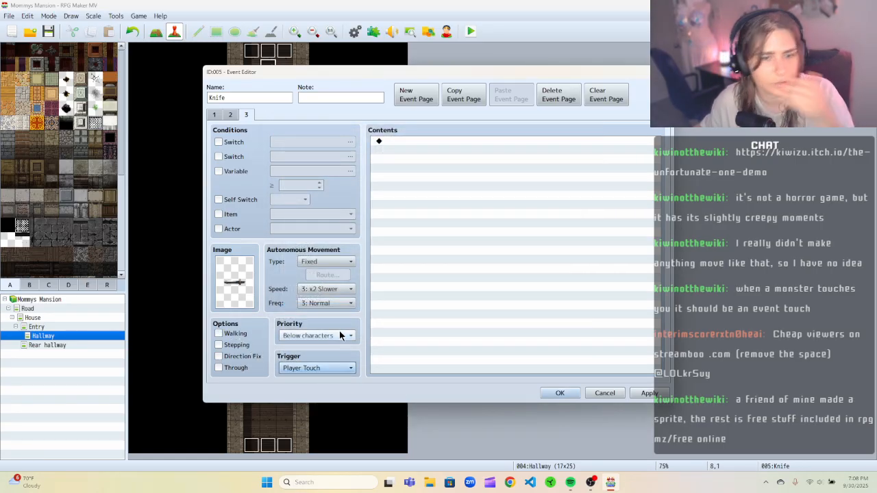
Add a Game Over command to page 3's contents, then apply and close the event editor.
{"action": "left_click", "coordinate": [401, 141]}
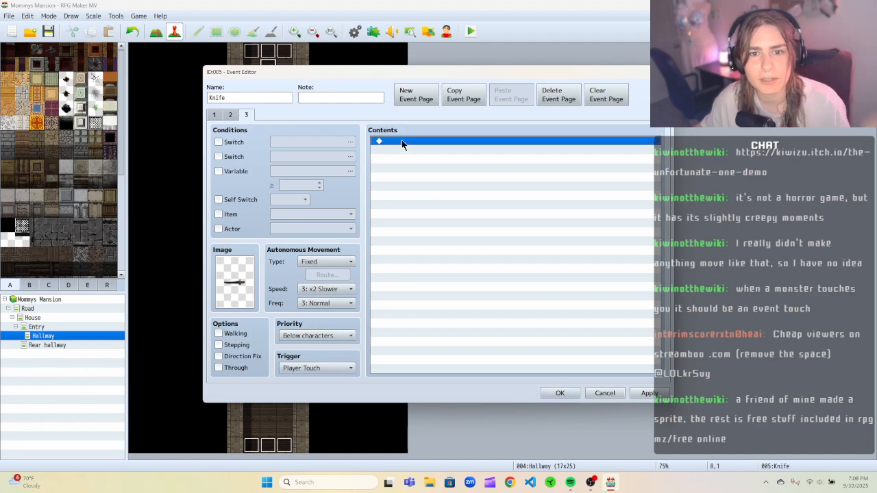
{"action": "right_click", "coordinate": [402, 140]}
{"action": "left_click", "coordinate": [411, 148]}
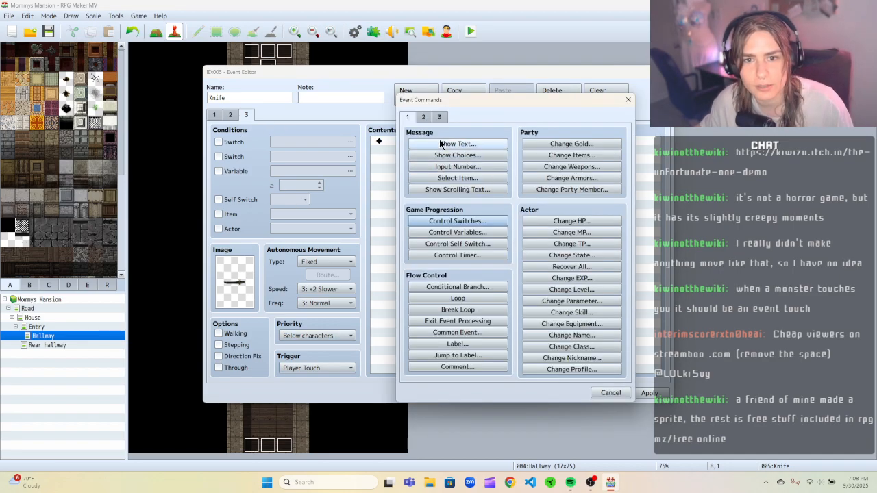
{"action": "left_click", "coordinate": [440, 118]}
{"action": "left_click", "coordinate": [473, 200]}
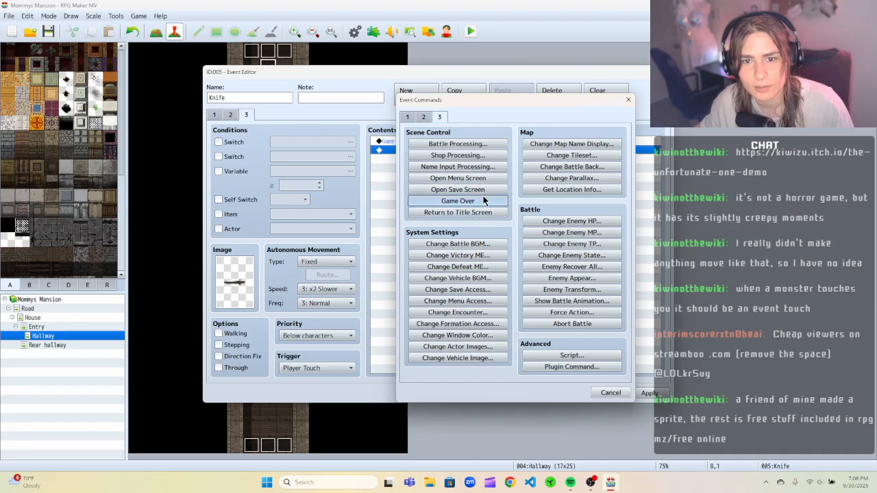
{"action": "left_click", "coordinate": [640, 396]}
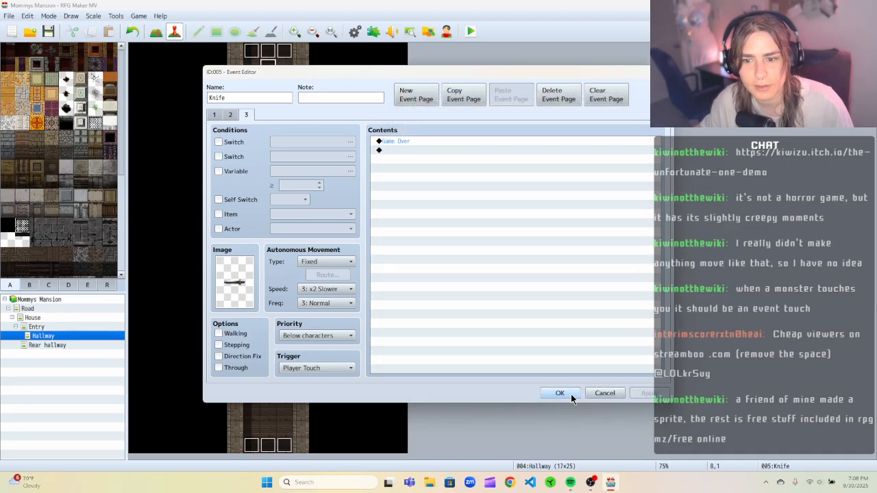
{"action": "left_click", "coordinate": [569, 394]}
Save the project, playtest by walking up the hallway into the knife, then close the game window.
{"action": "left_click", "coordinate": [471, 31]}
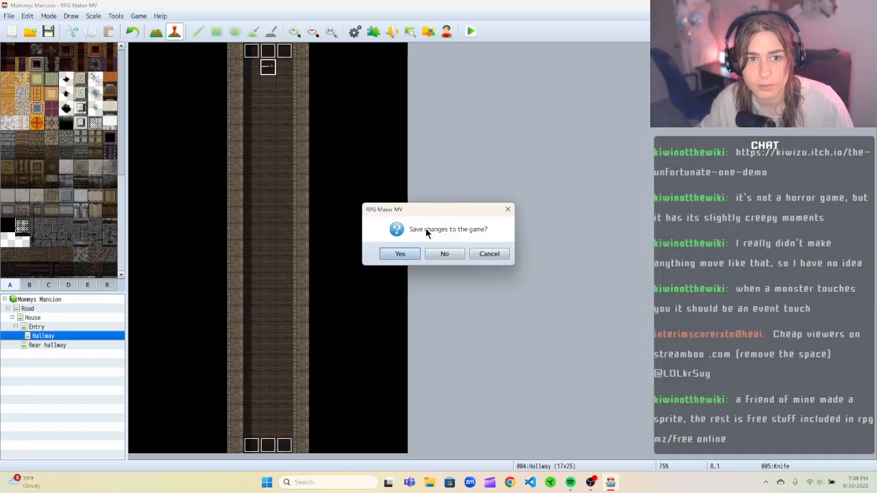
{"action": "left_click", "coordinate": [400, 254]}
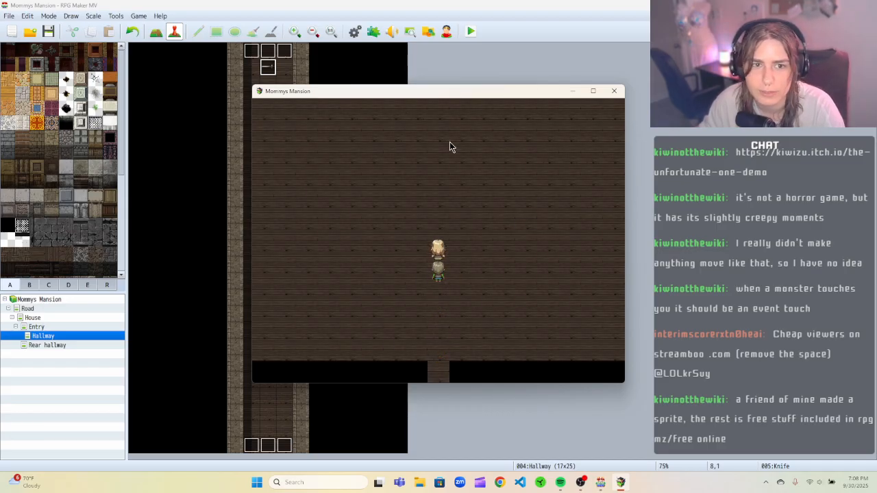
{"action": "key", "text": "Up"}
{"action": "key", "text": "Up"}
{"action": "key", "text": "Up"}
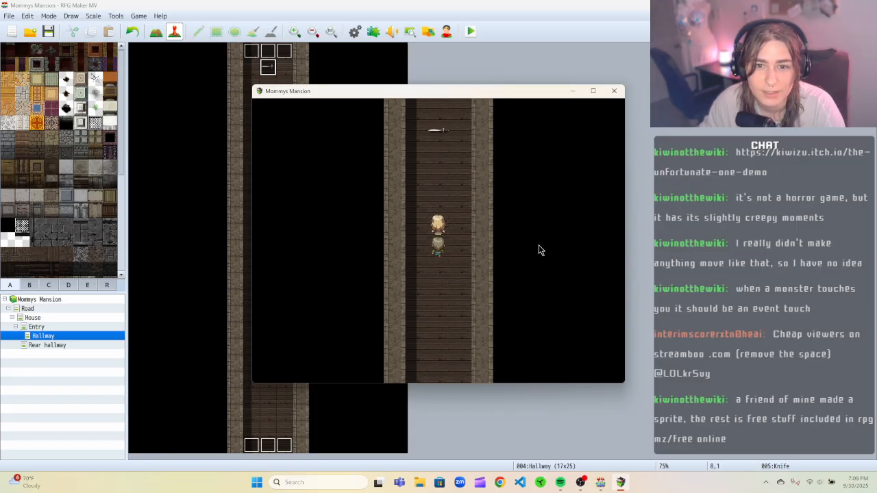
{"action": "key", "text": "Up"}
{"action": "key", "text": "Up"}
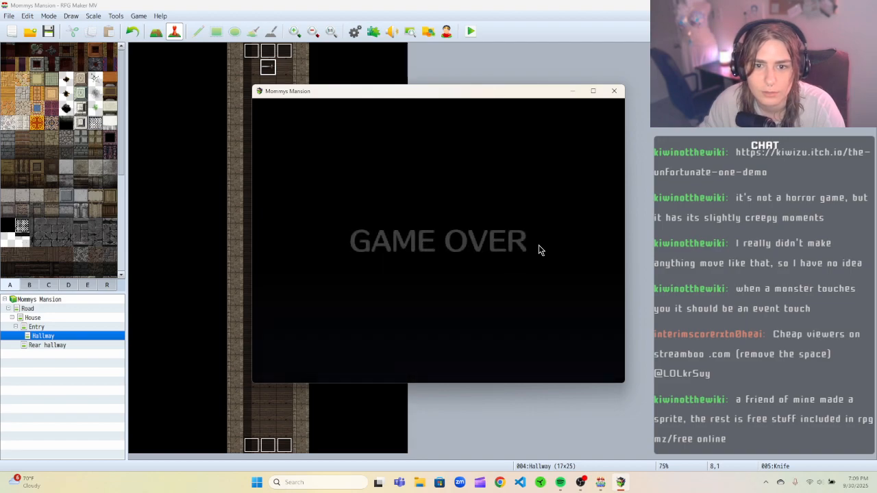
{"action": "left_click", "coordinate": [615, 92]}
Reopen the knife event and review its three pages, including the second page's trigger options.
{"action": "right_click", "coordinate": [273, 70]}
{"action": "left_click", "coordinate": [285, 75]}
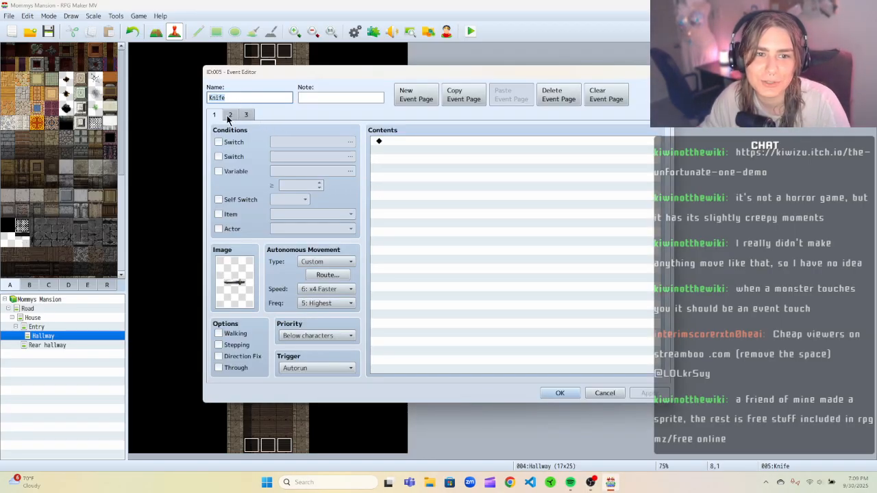
{"action": "left_click", "coordinate": [229, 116]}
{"action": "left_click", "coordinate": [215, 116]}
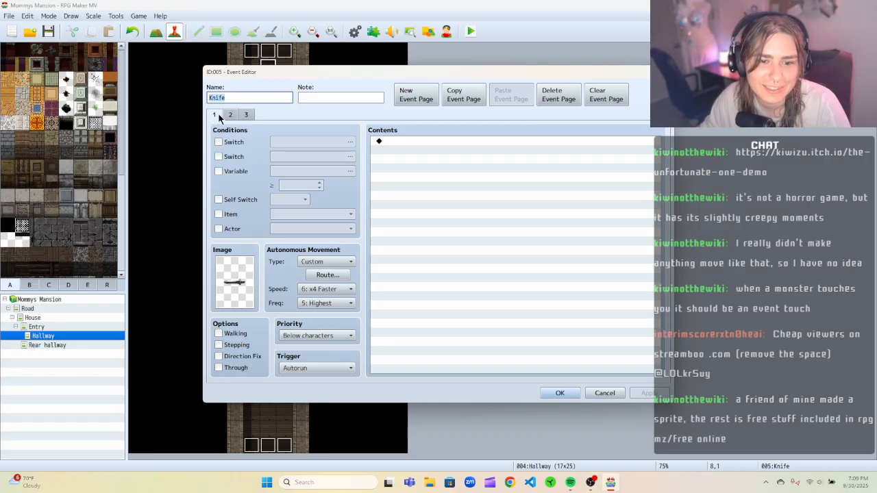
{"action": "left_click", "coordinate": [226, 116]}
{"action": "left_click", "coordinate": [246, 116]}
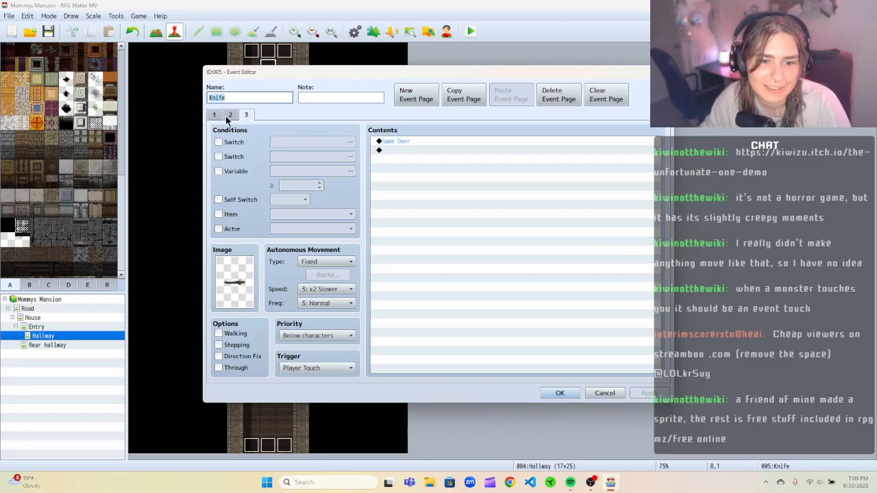
{"action": "left_click", "coordinate": [228, 116]}
{"action": "left_click", "coordinate": [334, 368]}
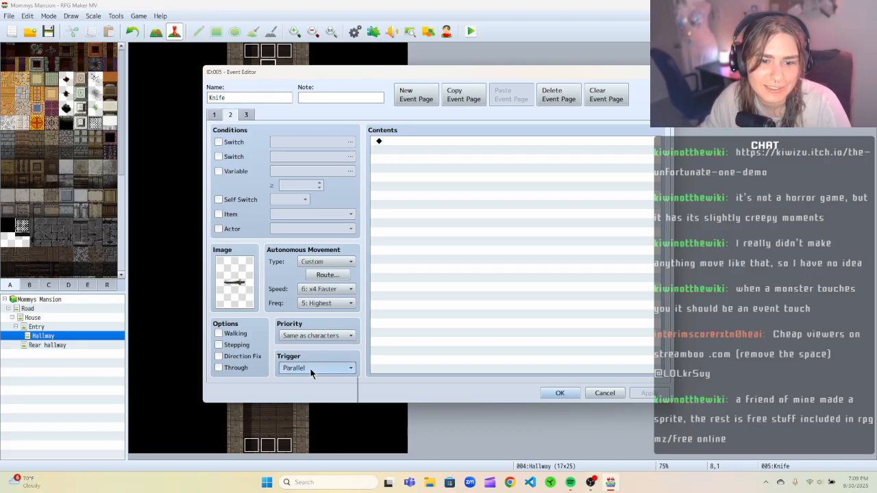
{"action": "left_click", "coordinate": [359, 361]}
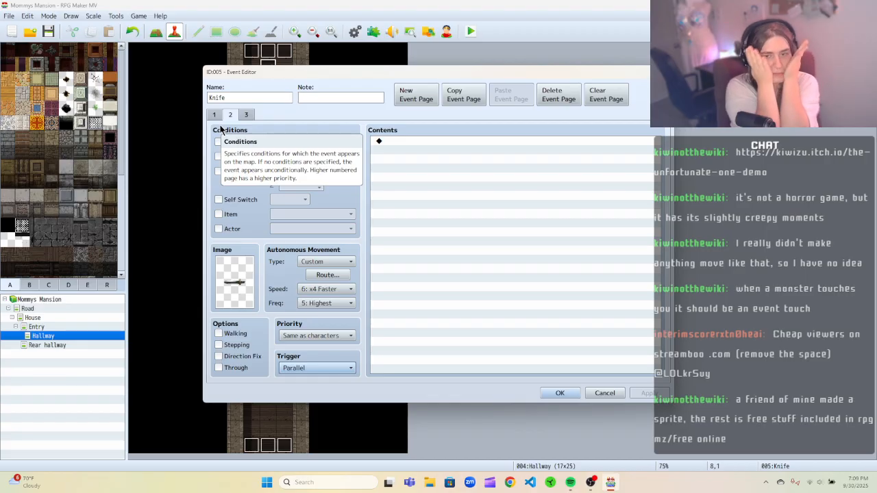
{"action": "left_click", "coordinate": [247, 114]}
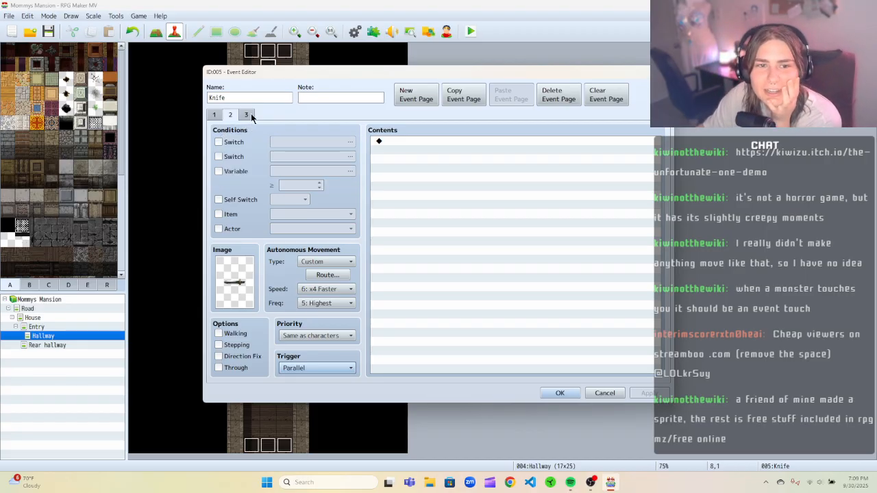
{"action": "left_click", "coordinate": [229, 115]}
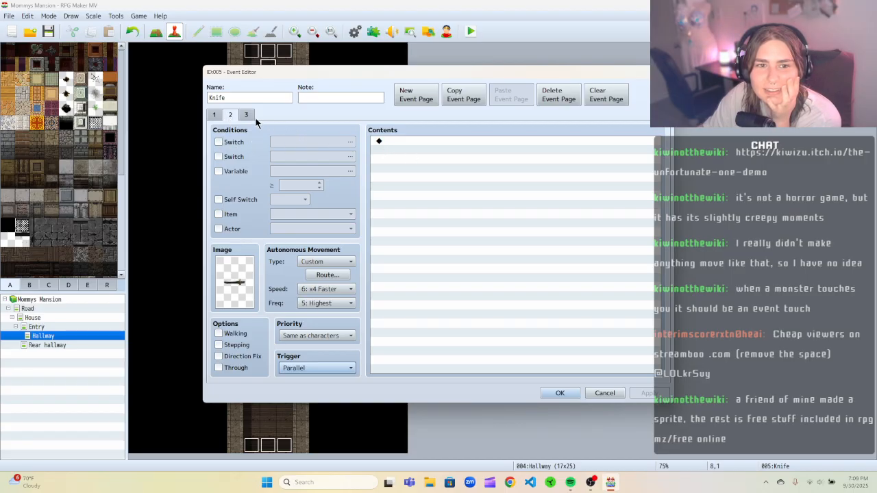
{"action": "left_click", "coordinate": [246, 114]}
{"action": "right_click", "coordinate": [395, 142]}
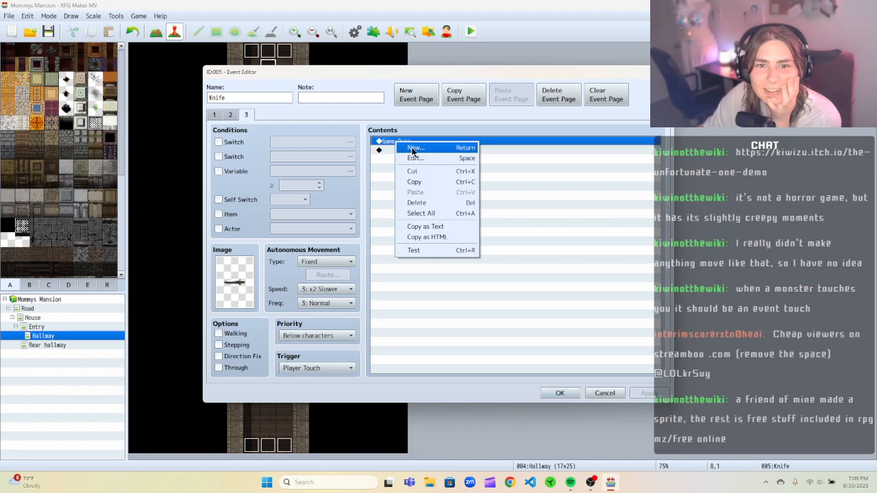
{"action": "left_click", "coordinate": [413, 170]}
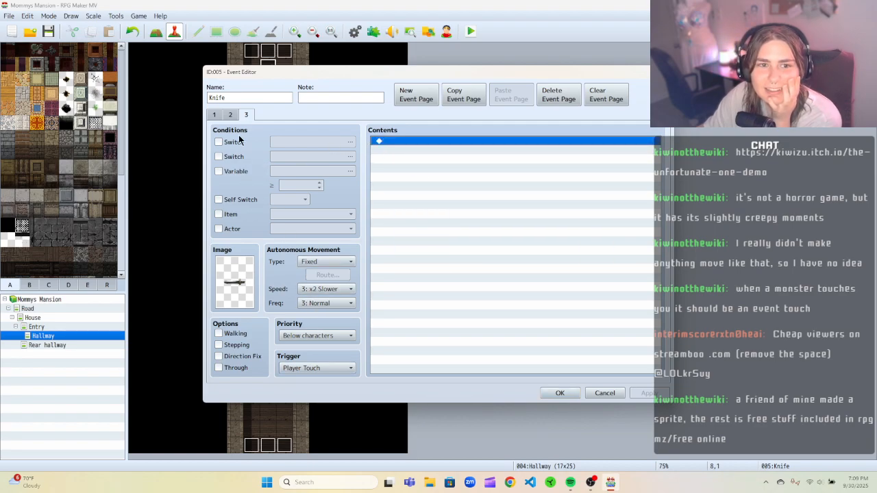
{"action": "left_click", "coordinate": [231, 115]}
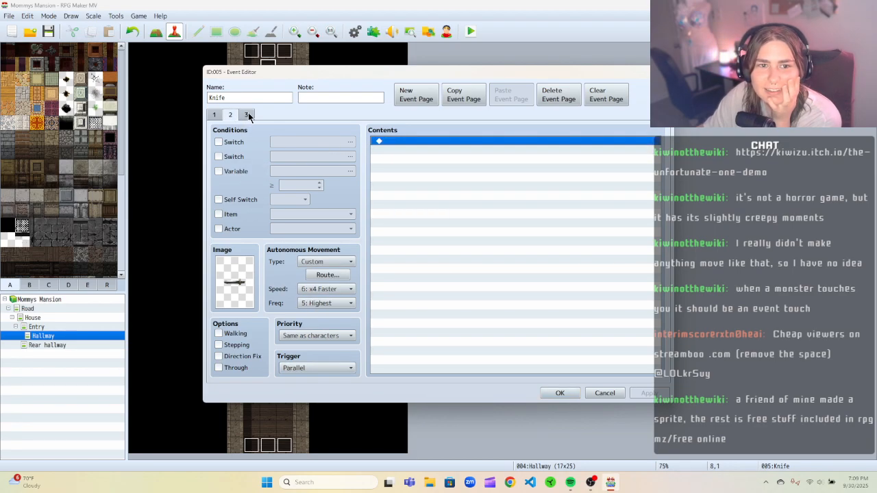
{"action": "left_click", "coordinate": [246, 114]}
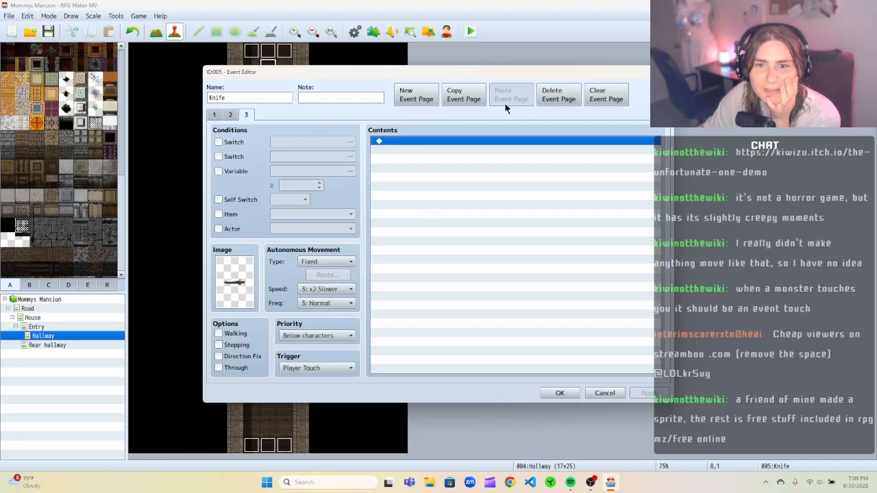
{"action": "left_click", "coordinate": [574, 99]}
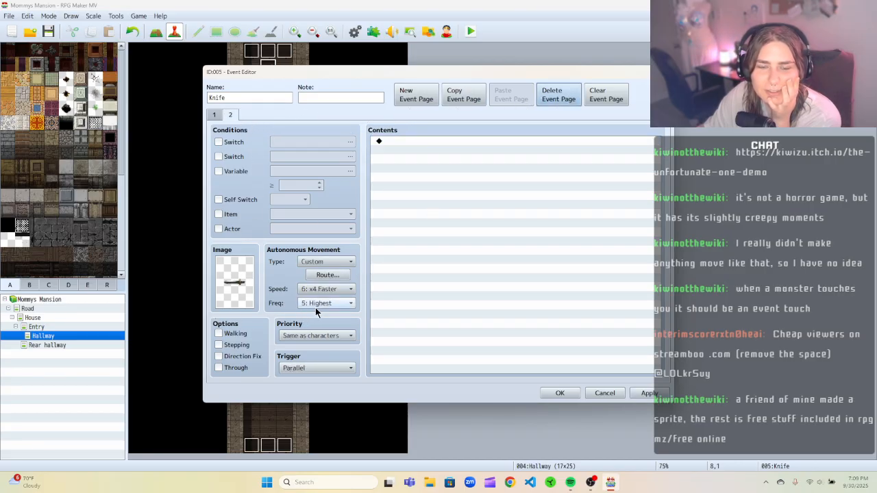
{"action": "right_click", "coordinate": [409, 141]}
{"action": "left_click", "coordinate": [412, 123]}
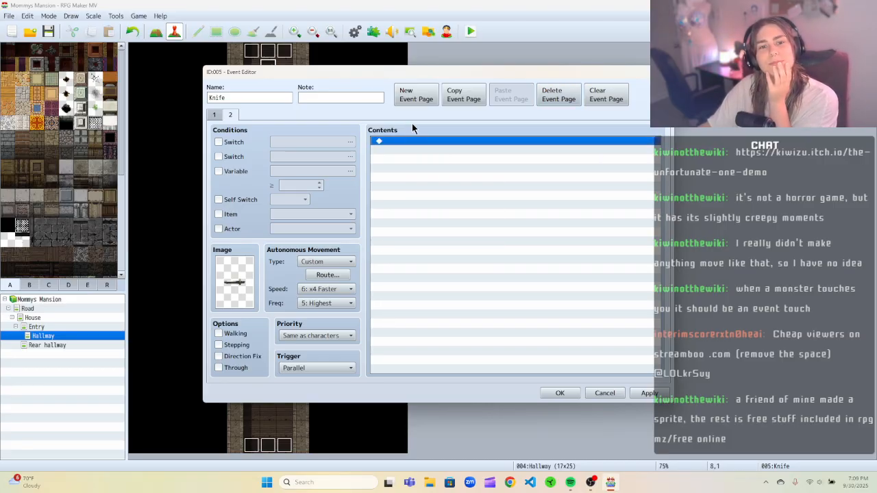
{"action": "left_click", "coordinate": [239, 142]}
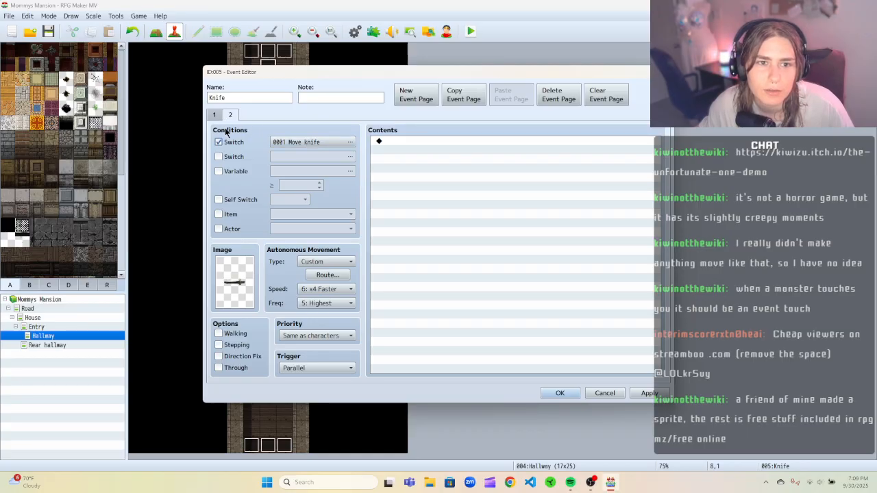
{"action": "left_click", "coordinate": [218, 143]}
{"action": "left_click", "coordinate": [214, 114]}
{"action": "left_click", "coordinate": [218, 143]}
{"action": "left_click", "coordinate": [345, 142]}
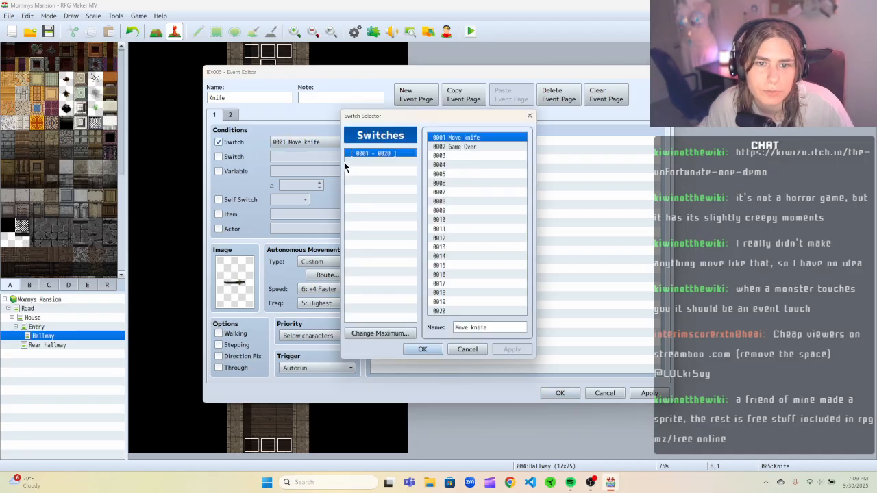
{"action": "left_click", "coordinate": [528, 117]}
{"action": "left_click", "coordinate": [219, 142]}
{"action": "left_click", "coordinate": [605, 392]}
Open the database and review the common events' names, triggers and switches.
{"action": "left_click", "coordinate": [432, 254]}
{"action": "left_click", "coordinate": [115, 15]}
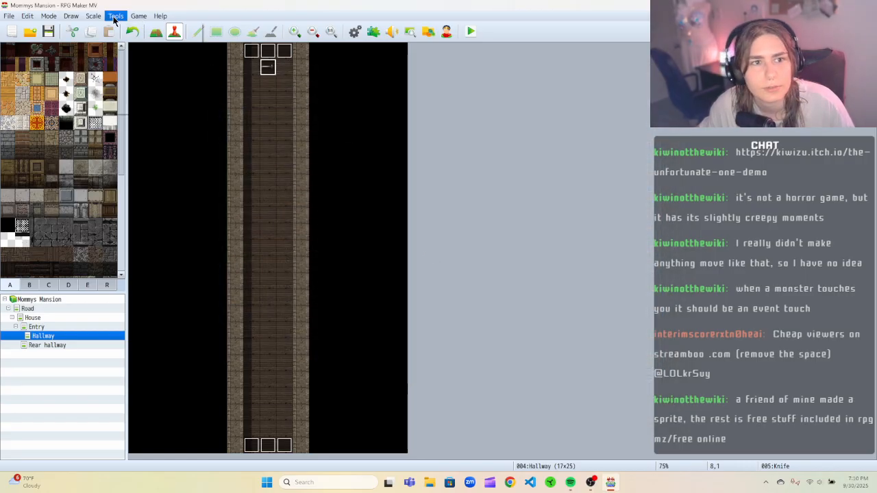
{"action": "left_click", "coordinate": [137, 28]}
{"action": "left_click", "coordinate": [278, 113]}
{"action": "left_click", "coordinate": [278, 130]}
{"action": "left_click", "coordinate": [278, 139]}
{"action": "left_click", "coordinate": [278, 121]}
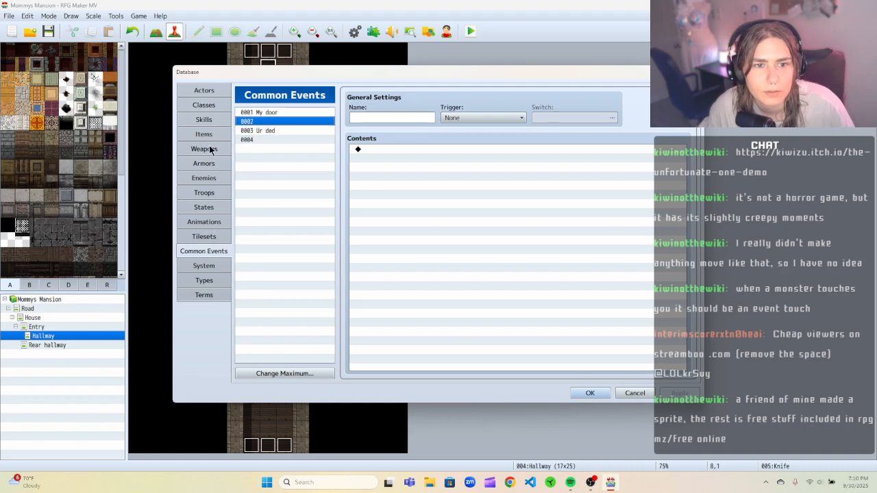
{"action": "left_click", "coordinate": [393, 118]}
{"action": "left_click", "coordinate": [282, 111]}
{"action": "left_click", "coordinate": [283, 130]}
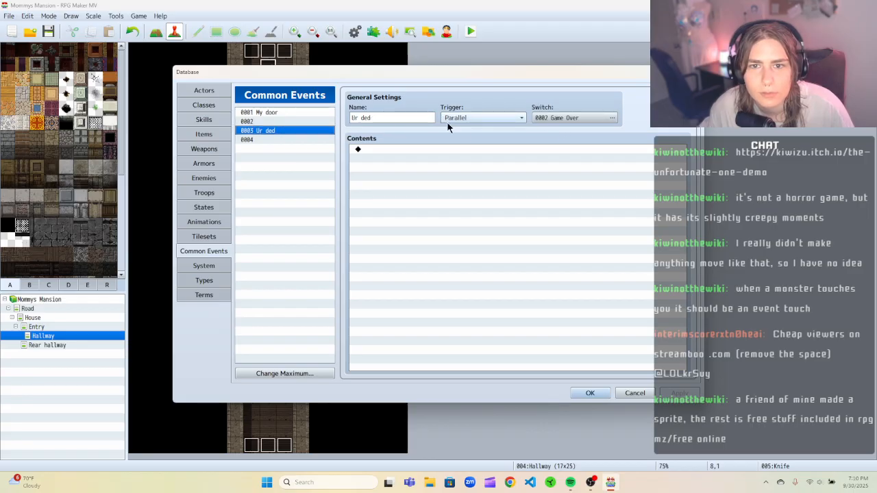
{"action": "left_click", "coordinate": [278, 112]}
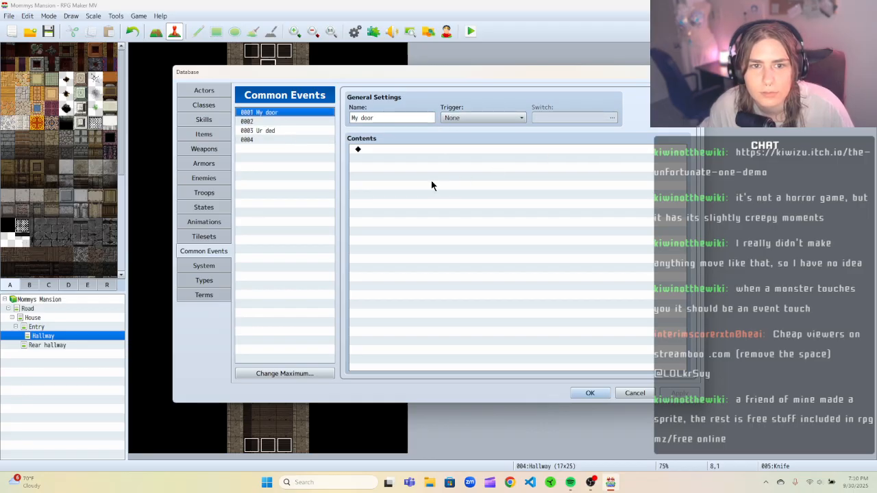
{"action": "left_click", "coordinate": [634, 393]}
Reopen the knife event and delete its third page.
{"action": "right_click", "coordinate": [268, 67]}
{"action": "left_click", "coordinate": [281, 69]}
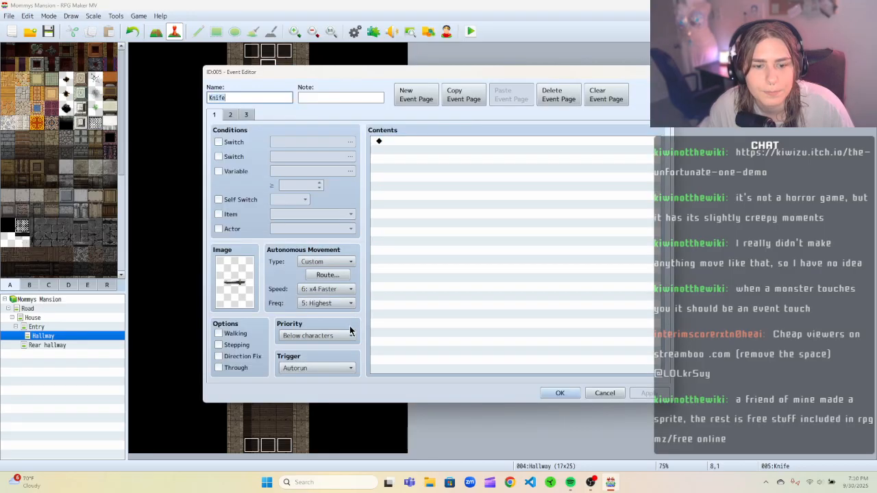
{"action": "left_click", "coordinate": [246, 115]}
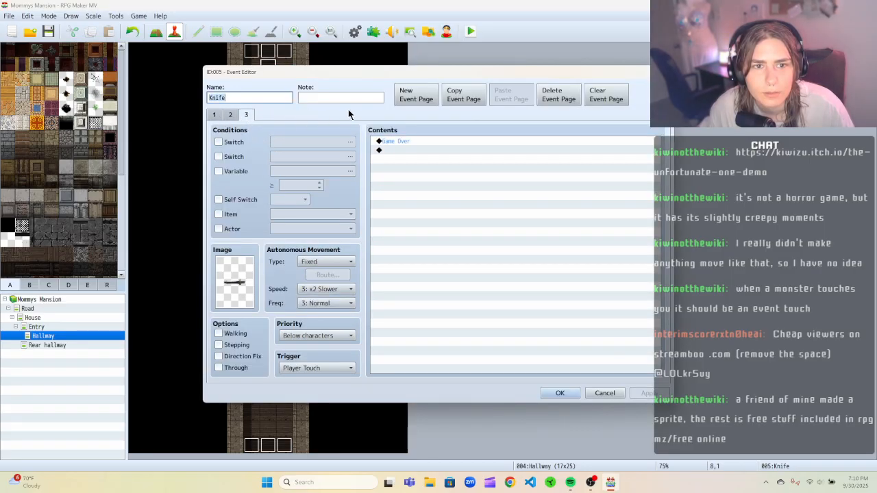
{"action": "left_click", "coordinate": [556, 100]}
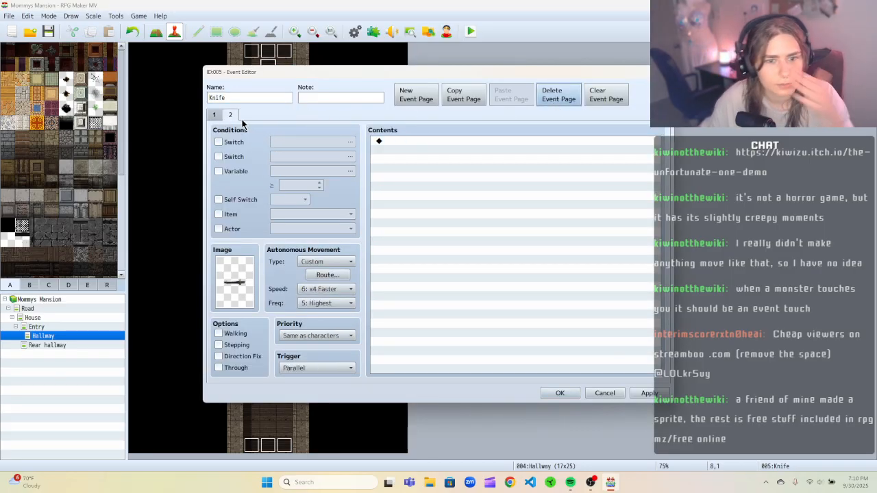
Make page 1 conditional on switch 0001 Move knife.
{"action": "left_click", "coordinate": [213, 116]}
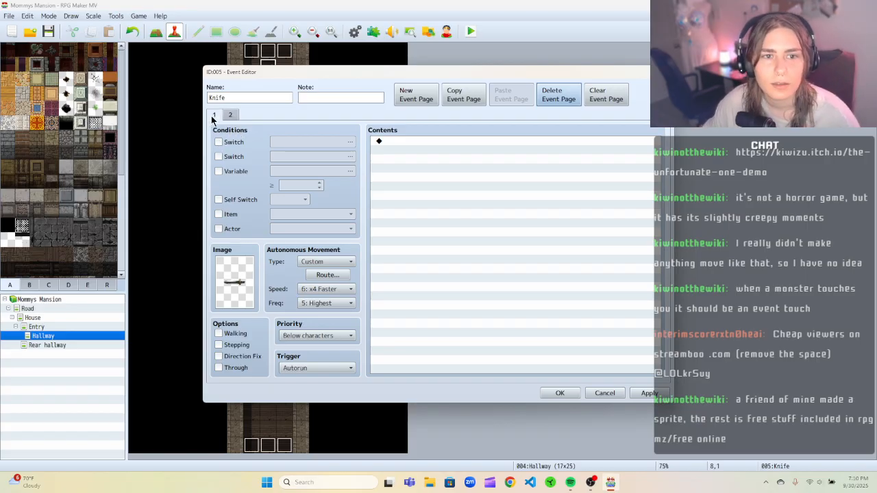
{"action": "left_click", "coordinate": [219, 141]}
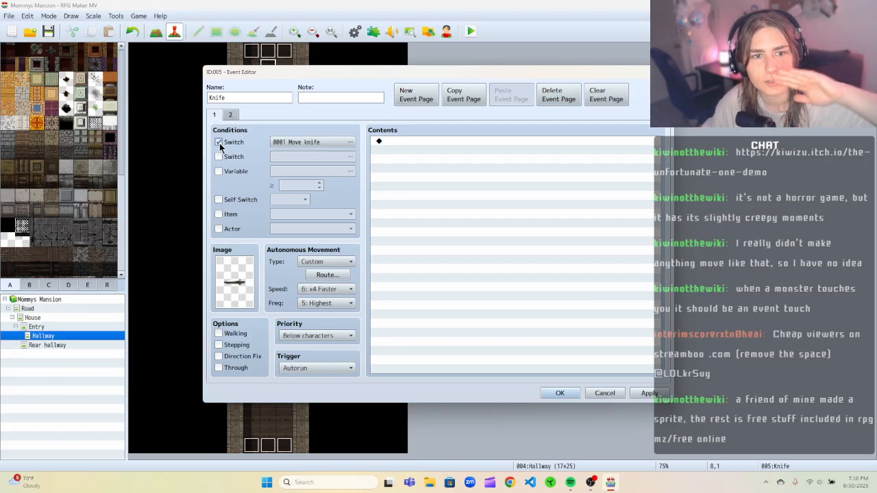
{"action": "left_click", "coordinate": [350, 143]}
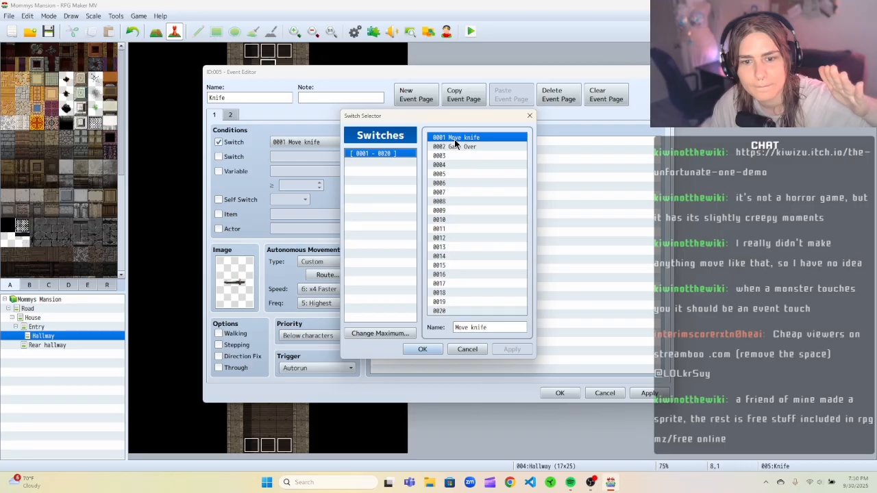
{"action": "left_click", "coordinate": [422, 349]}
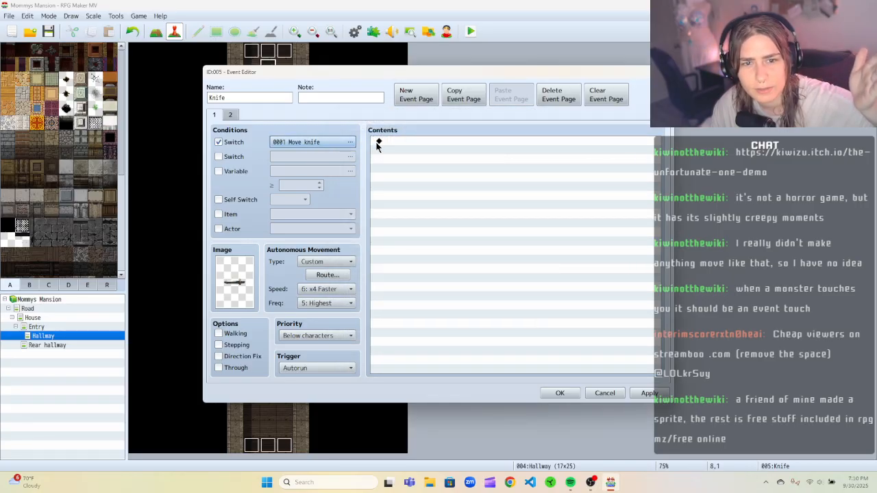
Add a Control Switches command turning 0001 Move knife ON to page 1, and clear page 1's switch condition.
{"action": "left_click", "coordinate": [403, 141]}
{"action": "right_click", "coordinate": [403, 141]}
{"action": "left_click", "coordinate": [418, 150]}
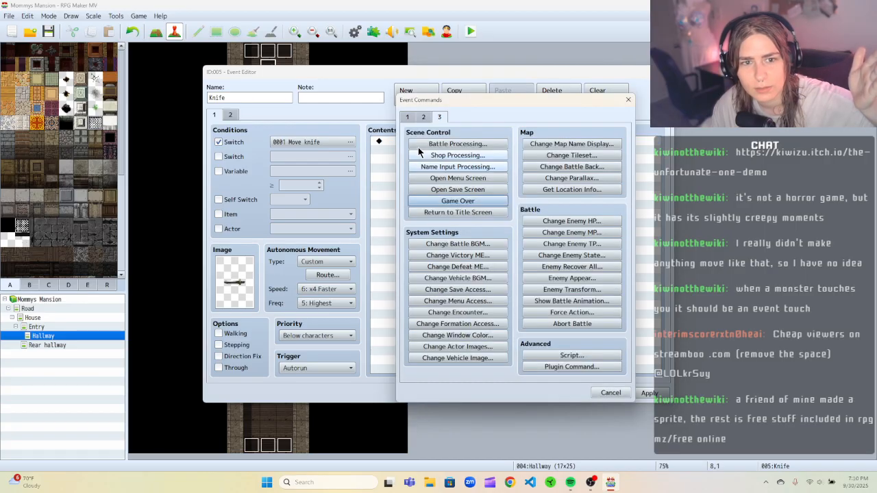
{"action": "left_click", "coordinate": [427, 118]}
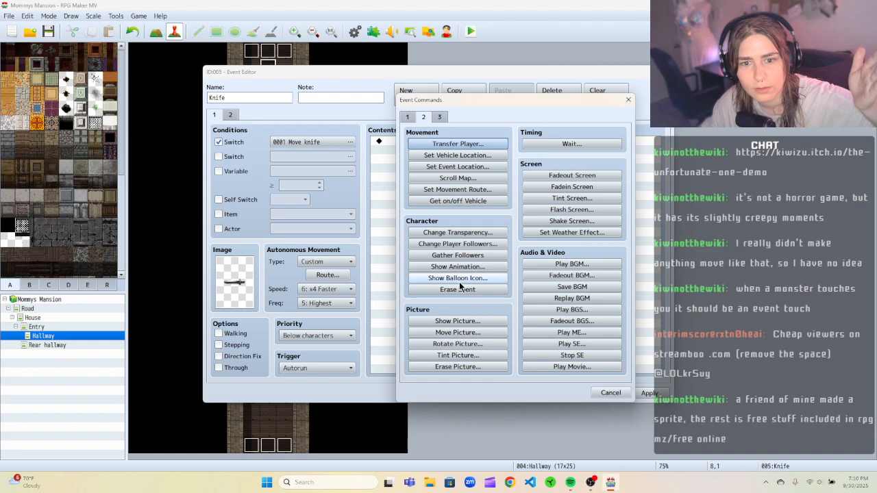
{"action": "left_click", "coordinate": [409, 117]}
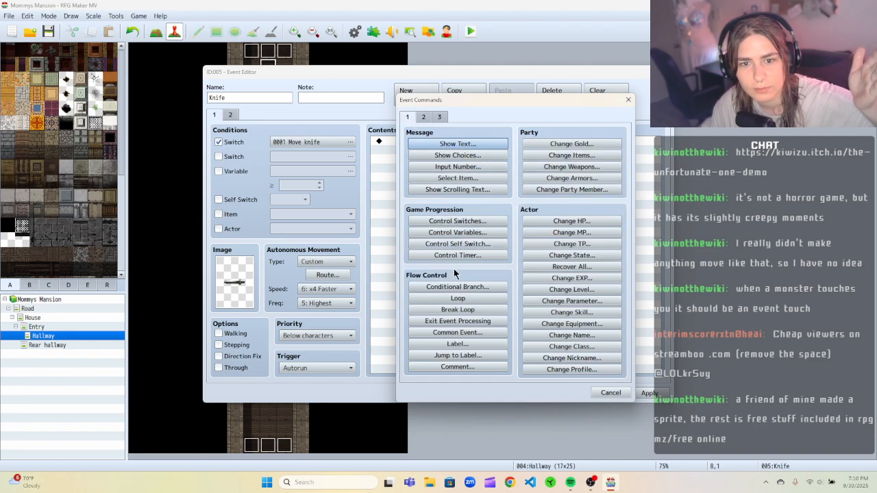
{"action": "left_click", "coordinate": [457, 220]}
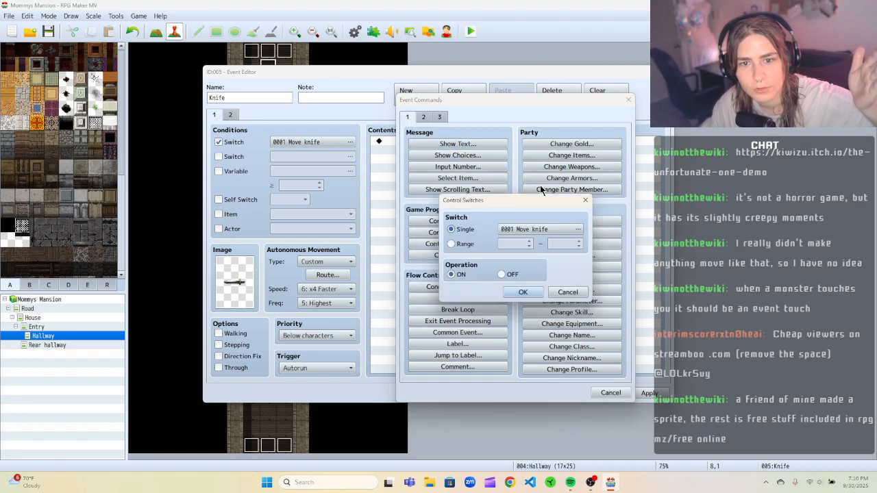
{"action": "left_click", "coordinate": [518, 293]}
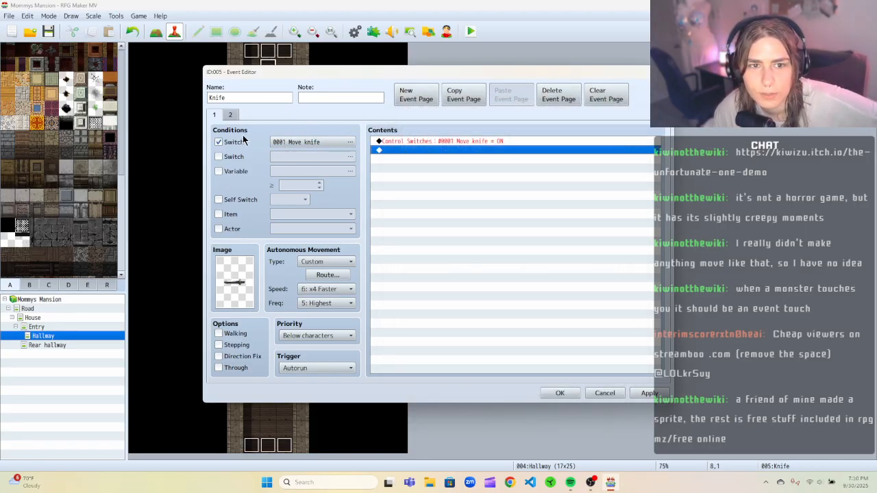
{"action": "left_click", "coordinate": [223, 144]}
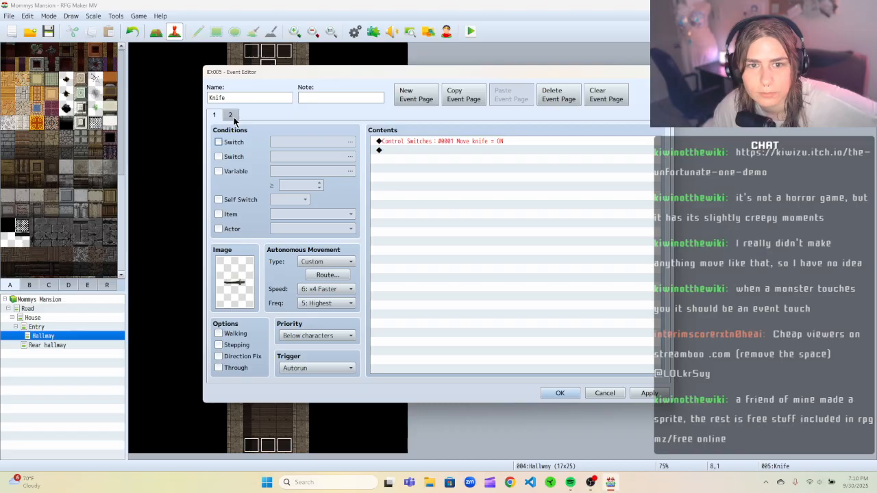
Make page 2 conditional on switch 0001 Move knife and add a Control Switches command turning it OFF.
{"action": "left_click", "coordinate": [231, 115]}
{"action": "left_click", "coordinate": [219, 142]}
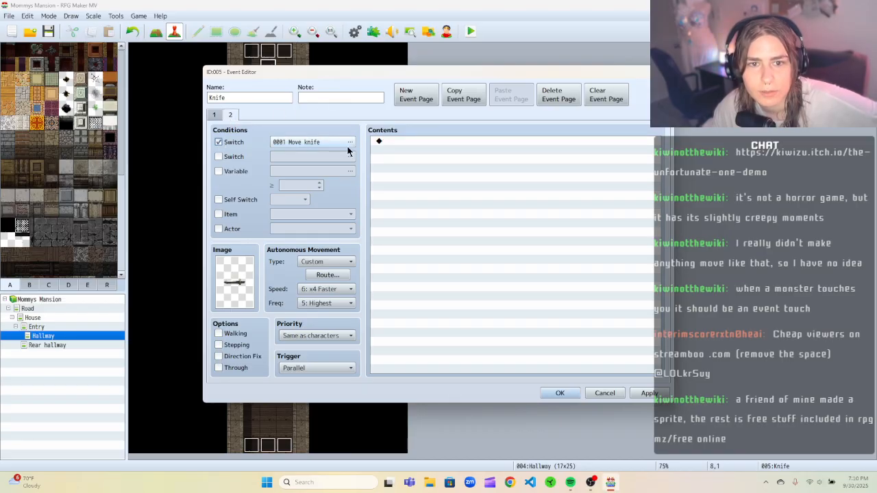
{"action": "right_click", "coordinate": [410, 142]}
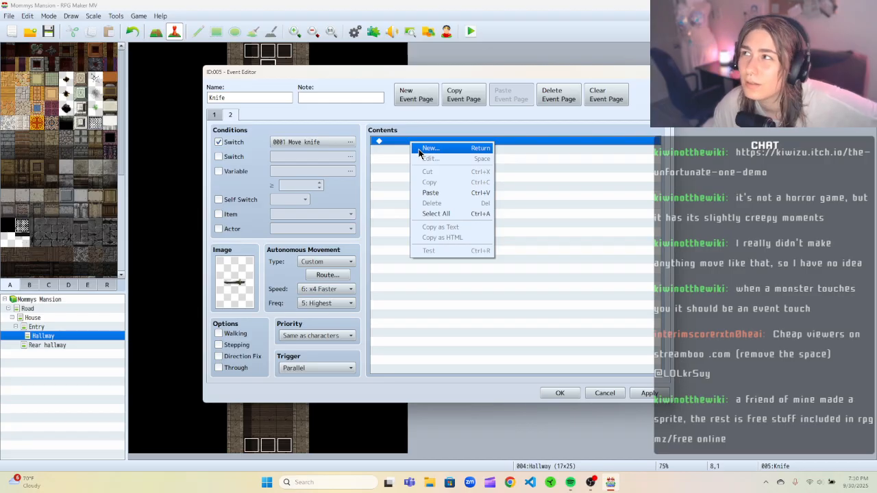
{"action": "left_click", "coordinate": [429, 149]}
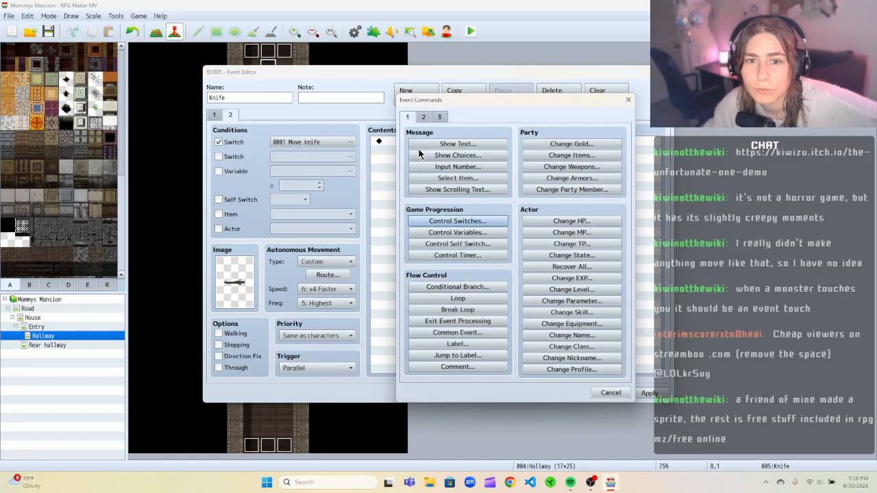
{"action": "left_click", "coordinate": [470, 221]}
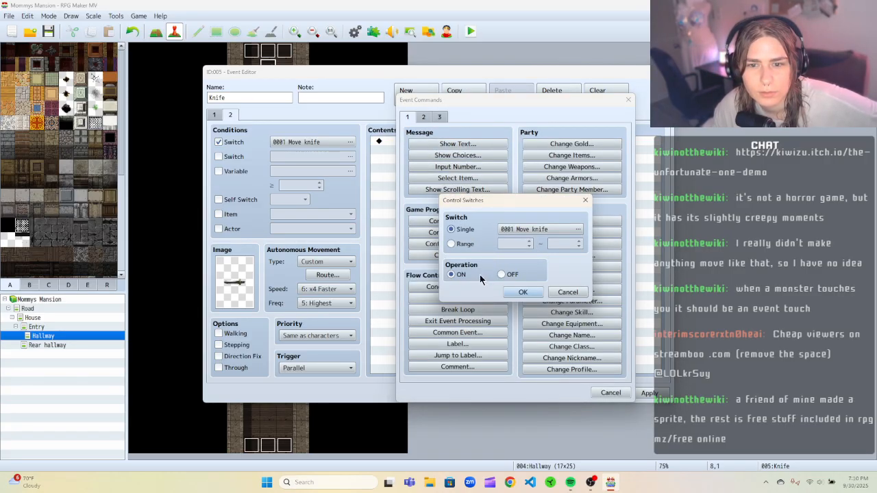
{"action": "left_click", "coordinate": [501, 275]}
{"action": "left_click", "coordinate": [515, 292]}
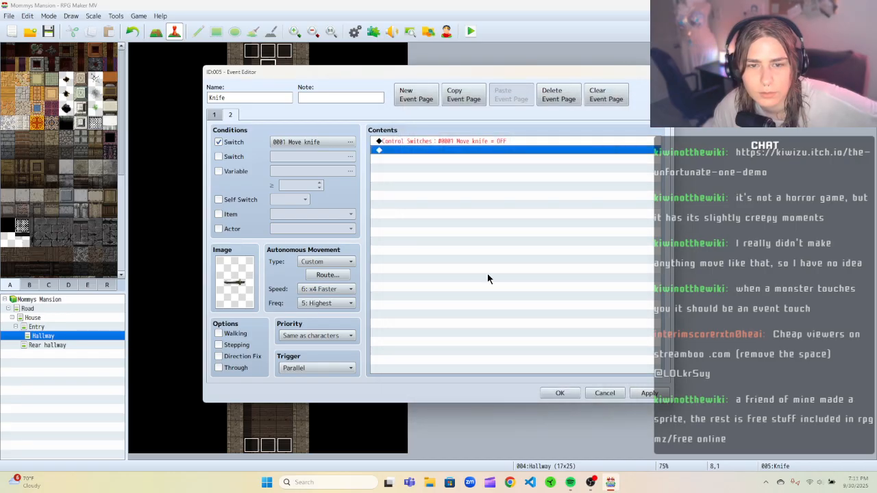
Close the knife event editor, keeping its two pages of switch commands.
{"action": "right_click", "coordinate": [410, 151]}
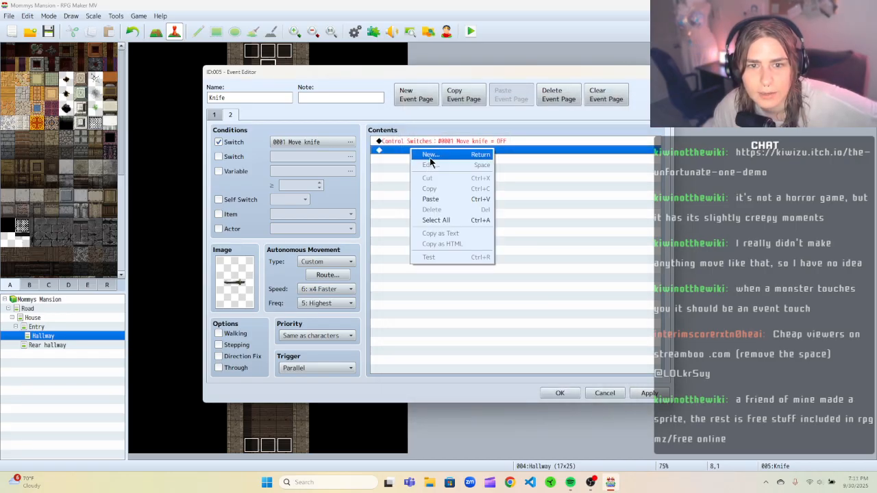
{"action": "left_click", "coordinate": [430, 156]}
{"action": "left_click", "coordinate": [626, 100]}
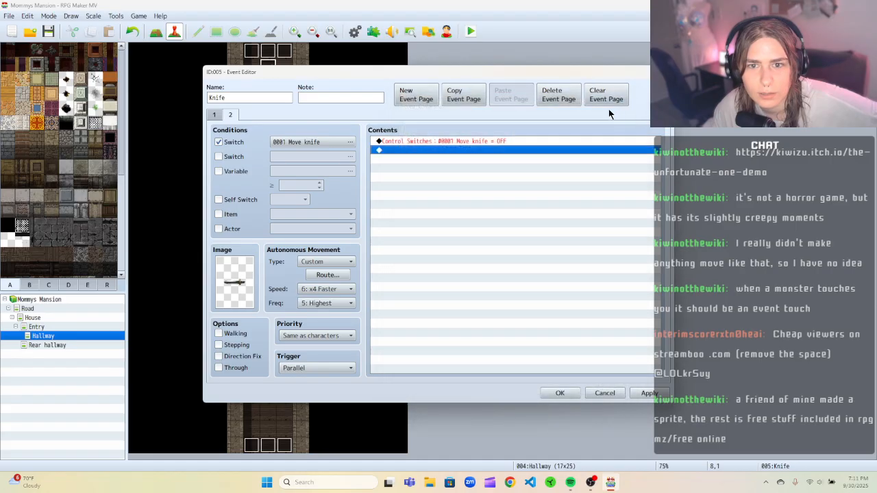
{"action": "left_click", "coordinate": [560, 393]}
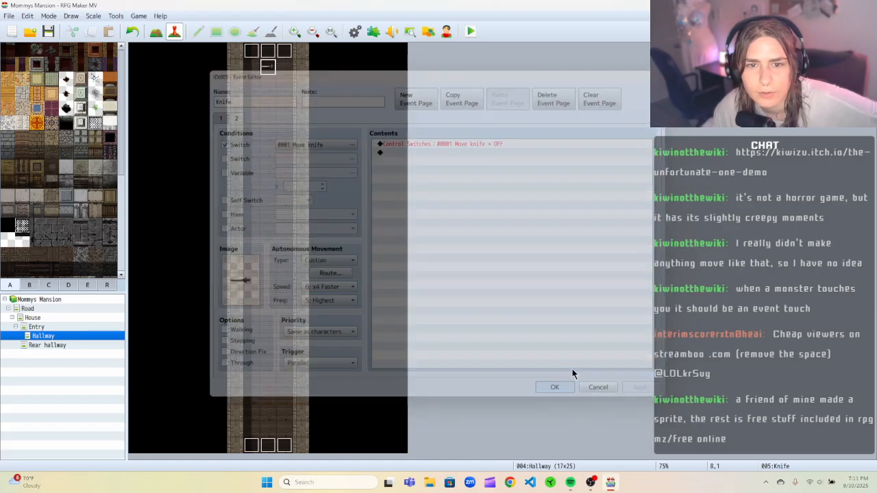
Playtest the game, walking the character up the hallway toward the knife, then close the test window.
{"action": "left_click", "coordinate": [471, 40]}
{"action": "left_click", "coordinate": [410, 256]}
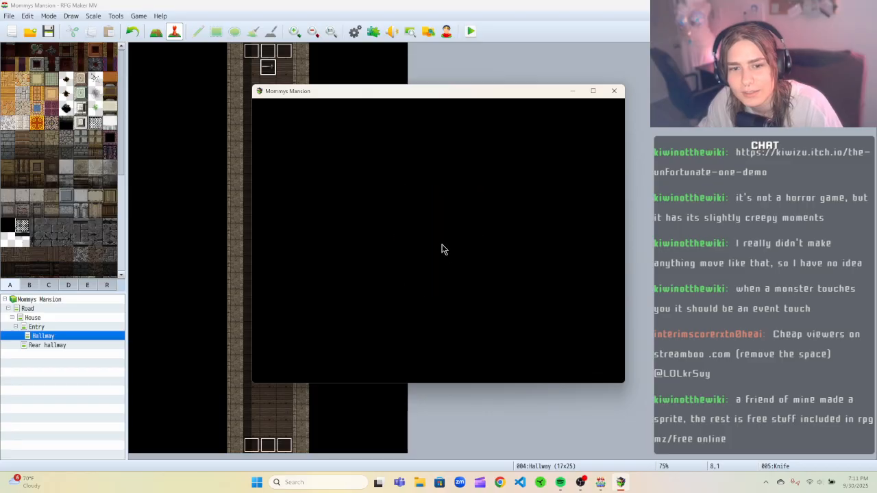
{"action": "key", "text": "Return"}
{"action": "key", "text": "Up"}
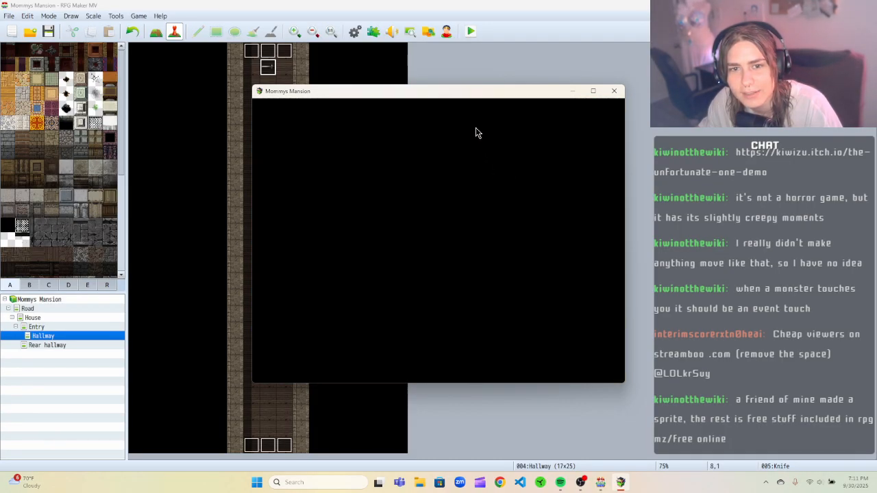
{"action": "key", "text": "Up"}
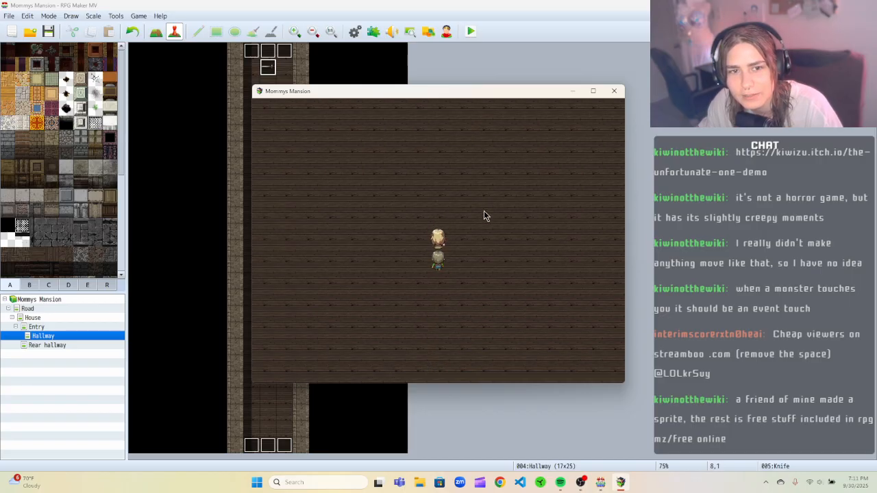
{"action": "key", "text": "Up"}
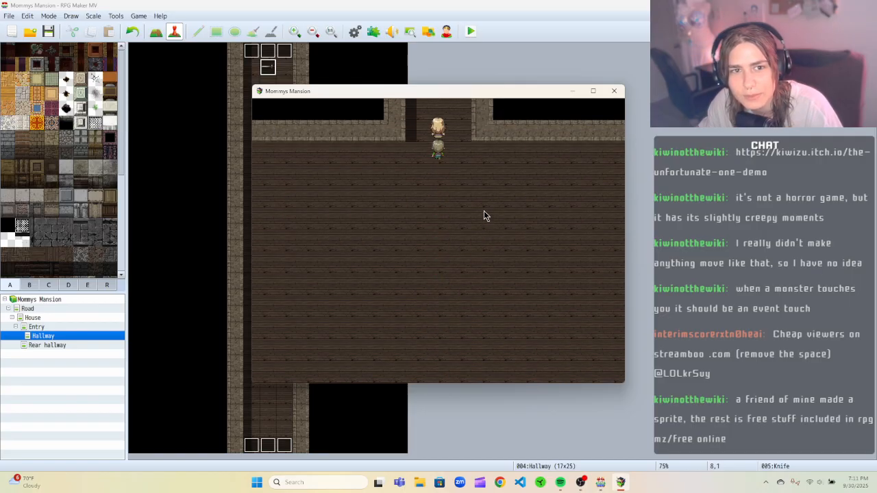
{"action": "key", "text": "Up"}
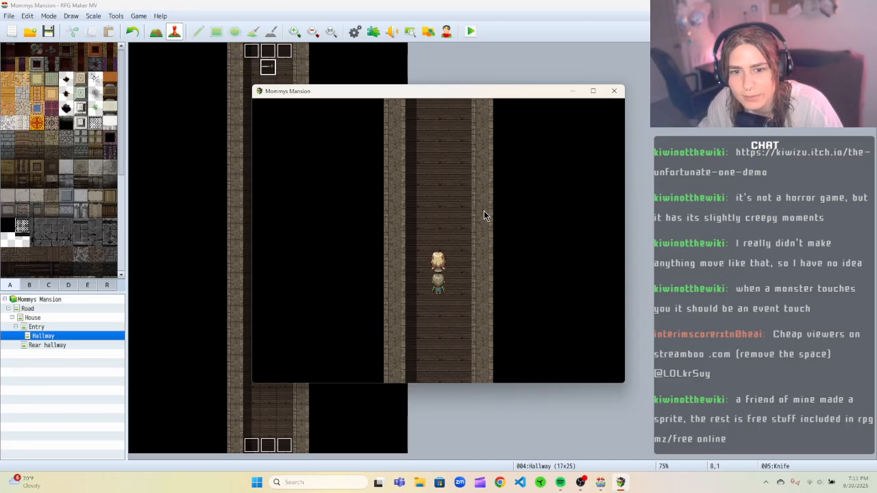
{"action": "key", "text": "Up"}
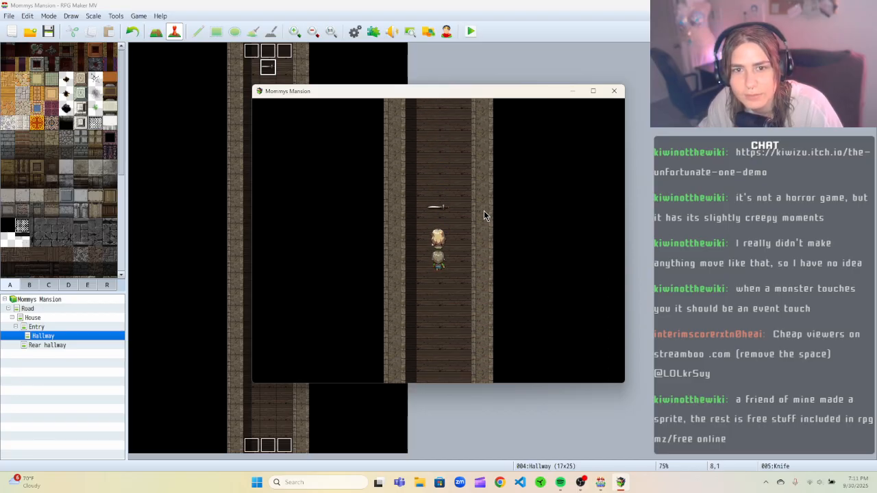
{"action": "key", "text": "Down"}
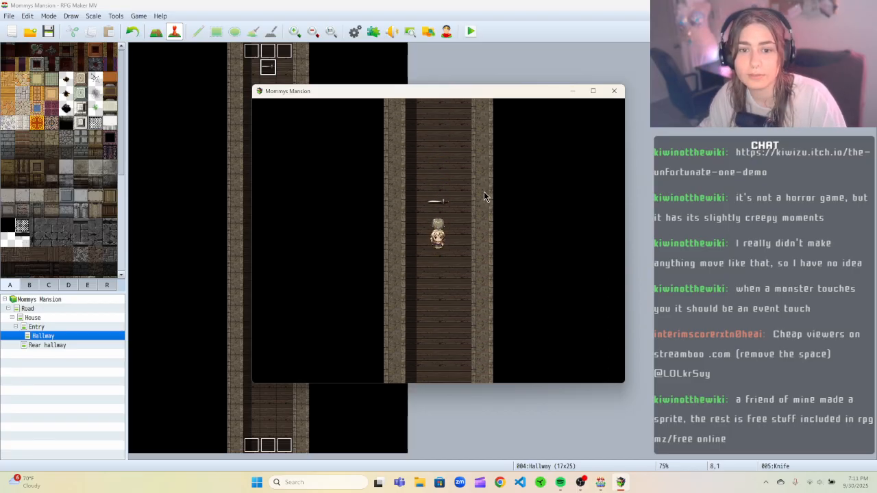
{"action": "key", "text": "Up"}
{"action": "key", "text": "Down"}
{"action": "key", "text": "Up"}
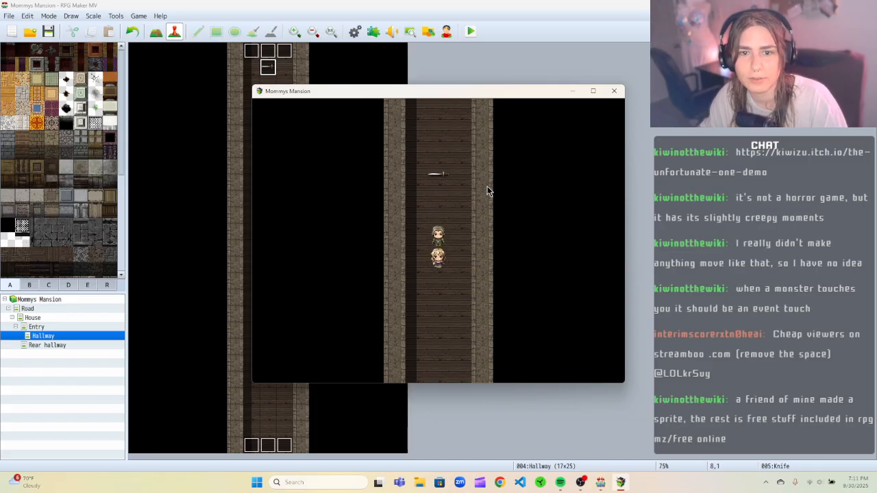
{"action": "left_click", "coordinate": [614, 91]}
Reopen the knife event, check pages 1 and 2, and add a new third event page.
{"action": "right_click", "coordinate": [271, 68]}
{"action": "left_click", "coordinate": [278, 70]}
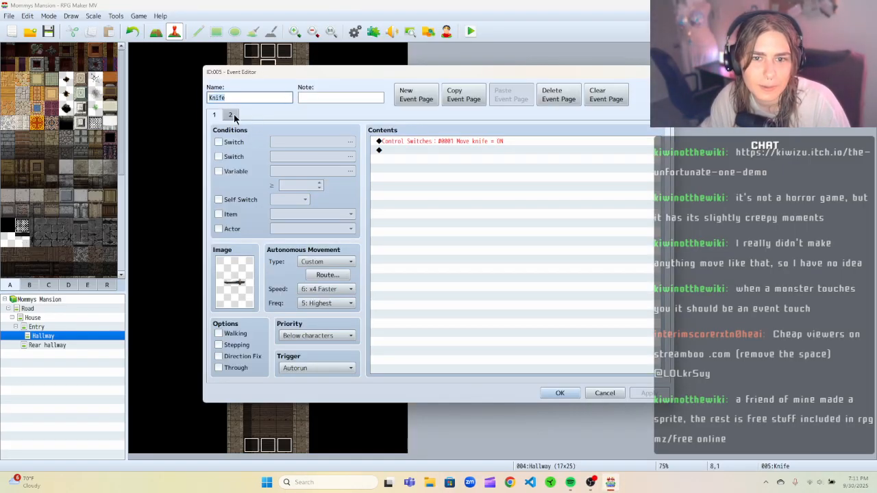
{"action": "left_click", "coordinate": [230, 115]}
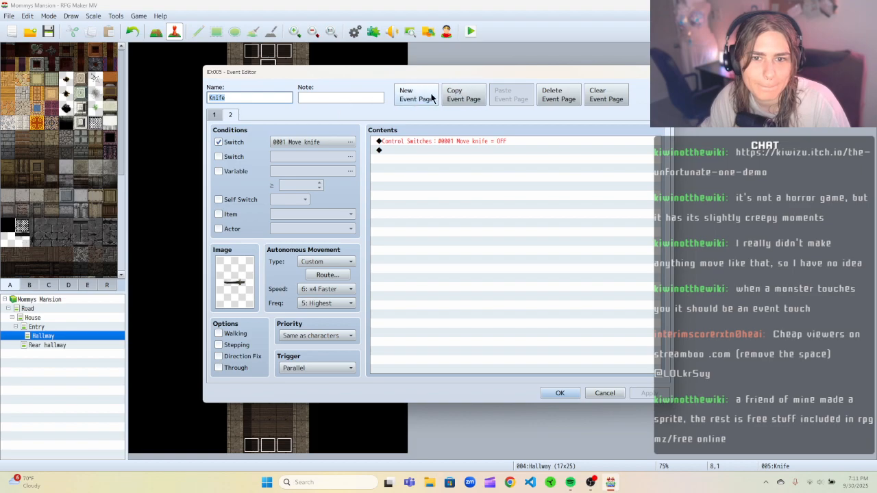
{"action": "left_click", "coordinate": [214, 115]}
{"action": "left_click", "coordinate": [230, 114]}
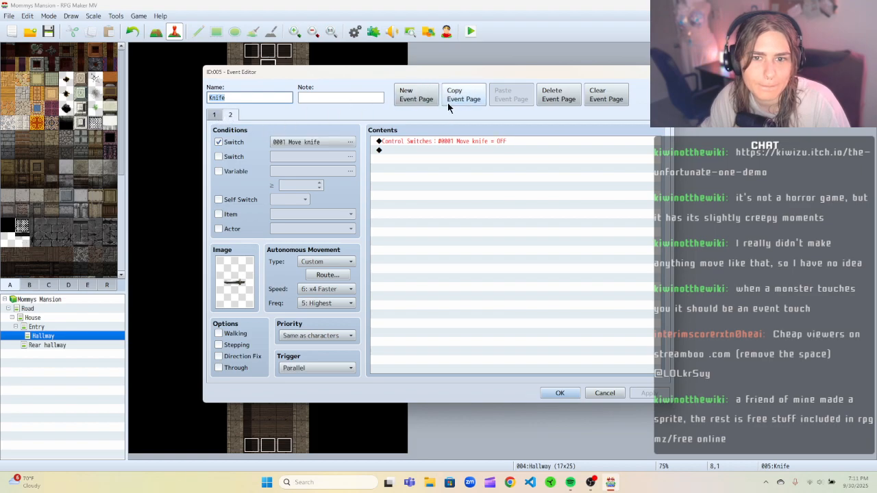
{"action": "left_click", "coordinate": [416, 95]}
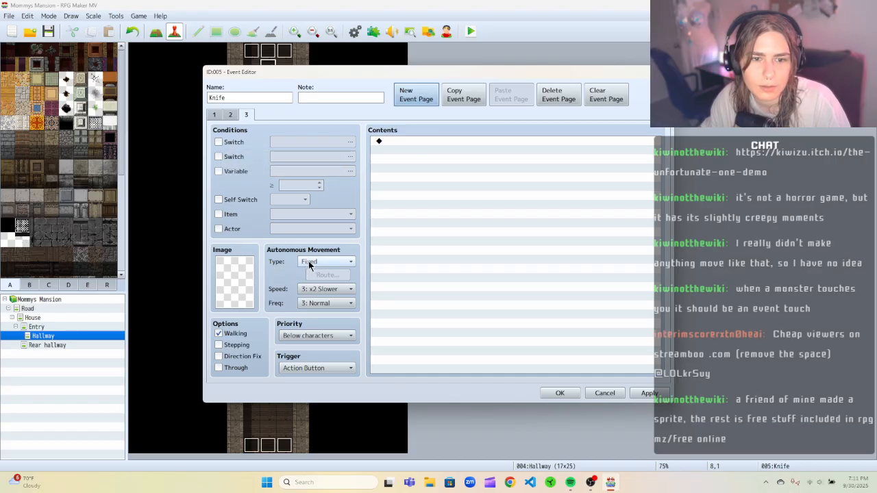
Set page 3's image to the knife graphic from the tileset images.
{"action": "double_click", "coordinate": [229, 271]}
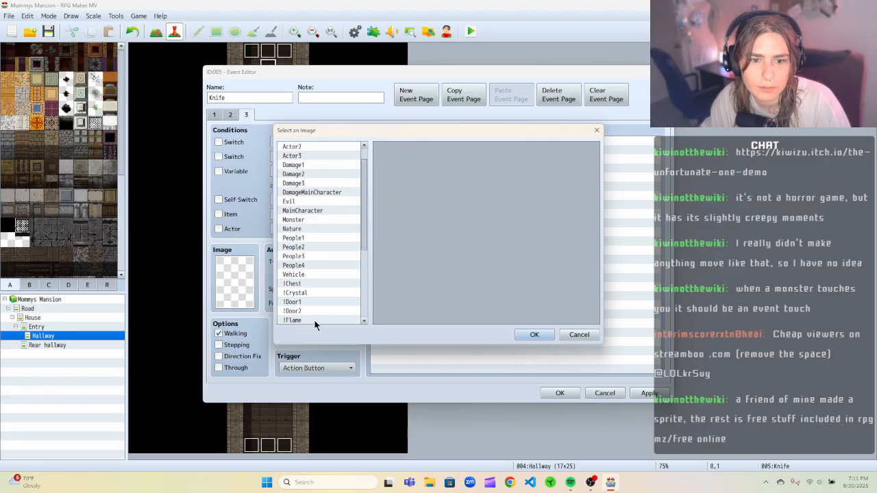
{"action": "scroll", "coordinate": [317, 301], "scroll_direction": "down", "scroll_amount": 5}
{"action": "left_click", "coordinate": [315, 311]}
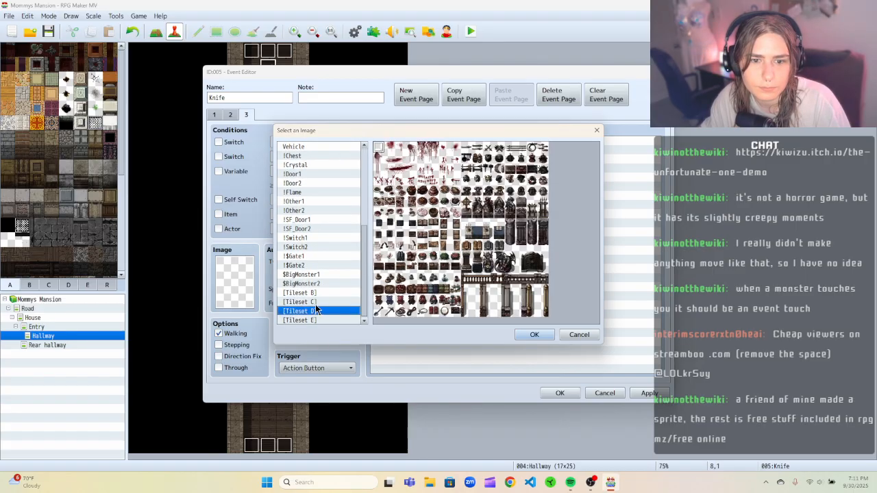
{"action": "left_click", "coordinate": [468, 149]}
{"action": "left_click", "coordinate": [532, 335]}
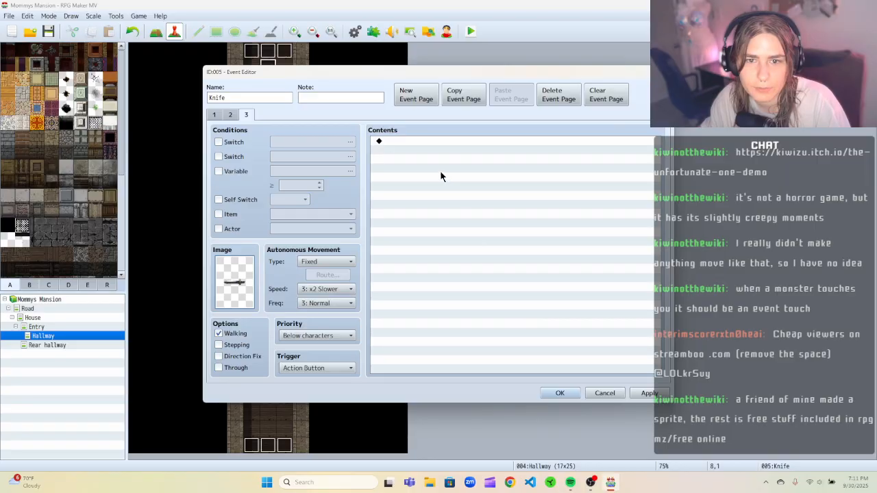
Set page 3's trigger to Player Touch and turn off its Walking option.
{"action": "left_click", "coordinate": [324, 369]}
{"action": "left_click", "coordinate": [321, 390]}
{"action": "left_click", "coordinate": [227, 335]}
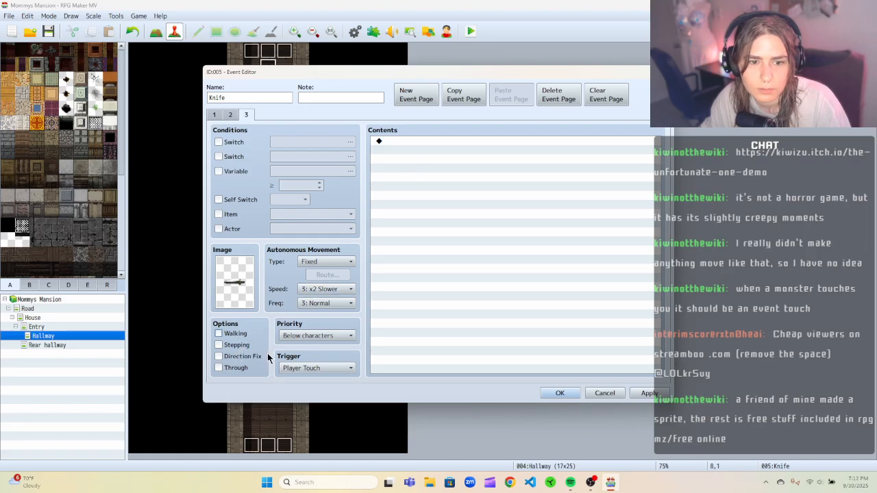
Add a Game Over command to page 3's contents and save the event.
{"action": "left_click", "coordinate": [424, 140]}
{"action": "right_click", "coordinate": [423, 141]}
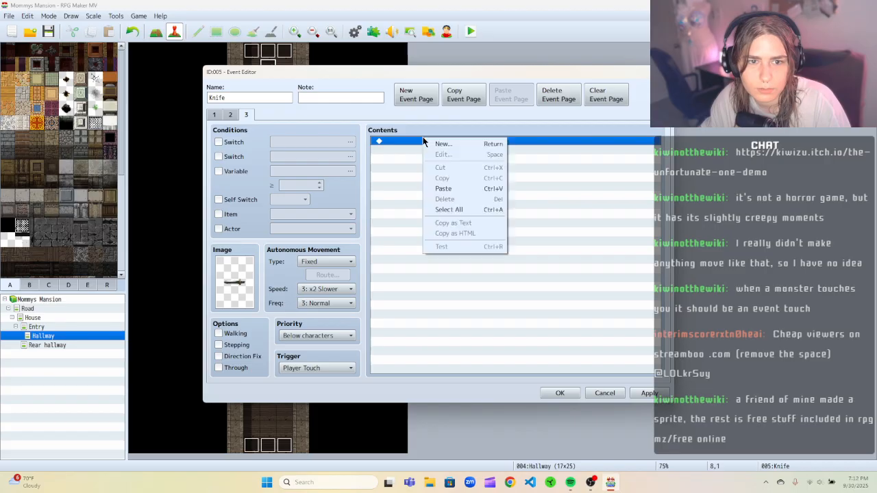
{"action": "left_click", "coordinate": [443, 144]}
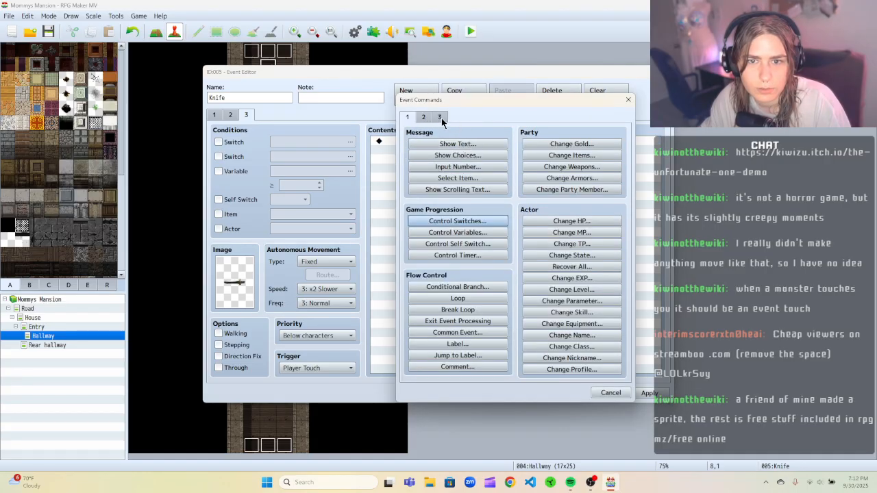
{"action": "left_click", "coordinate": [441, 118]}
{"action": "left_click", "coordinate": [457, 200]}
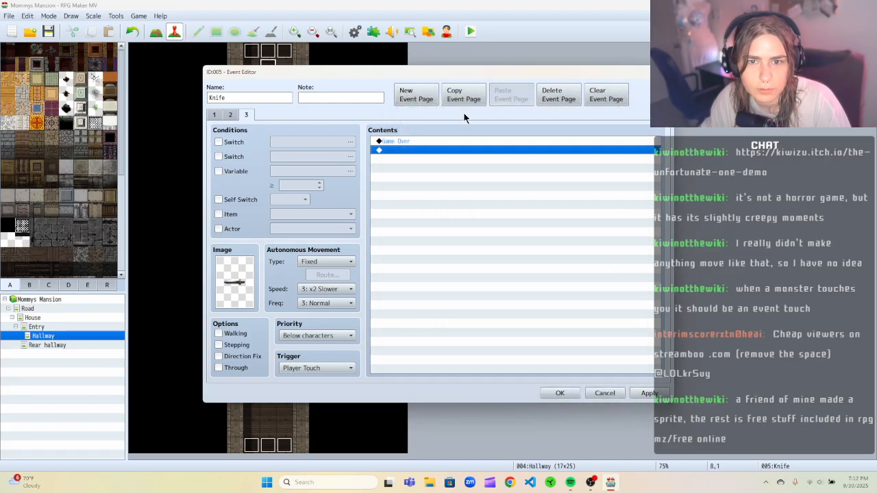
{"action": "left_click", "coordinate": [643, 393]}
{"action": "left_click", "coordinate": [570, 394]}
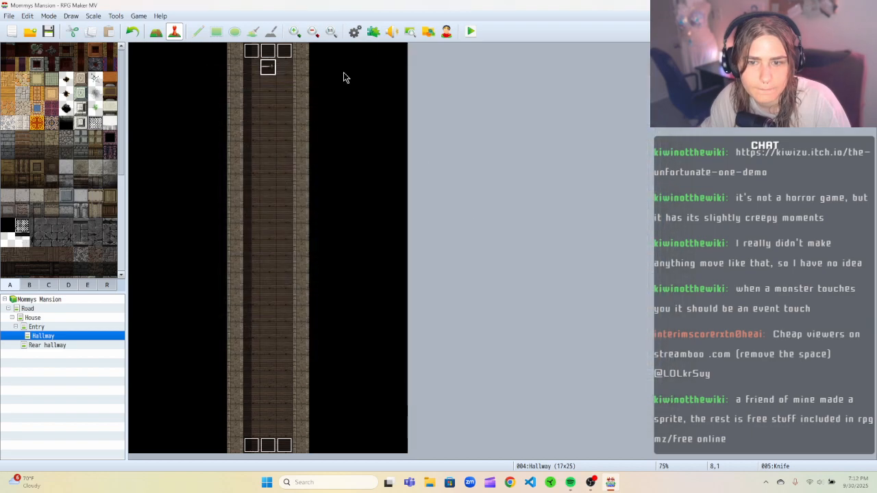
Playtest the game, walking up the hallway into the knife, then close the test window.
{"action": "left_click", "coordinate": [474, 31]}
{"action": "left_click", "coordinate": [400, 253]}
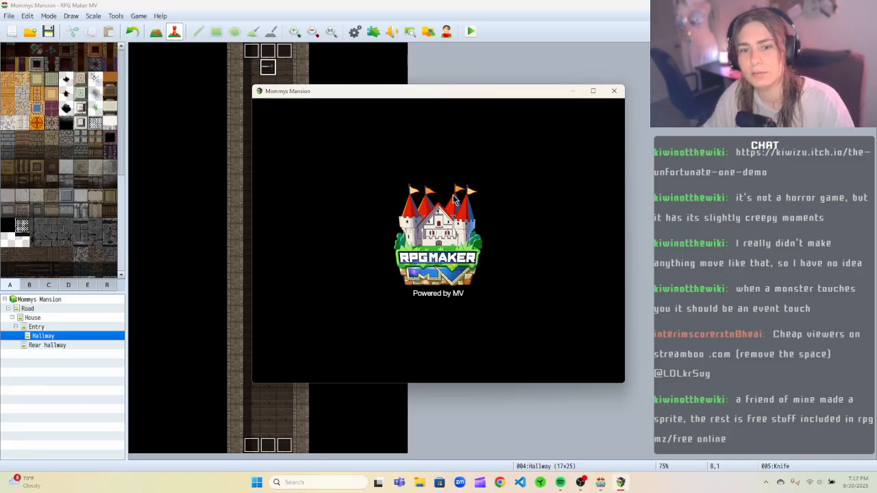
{"action": "key", "text": "Return"}
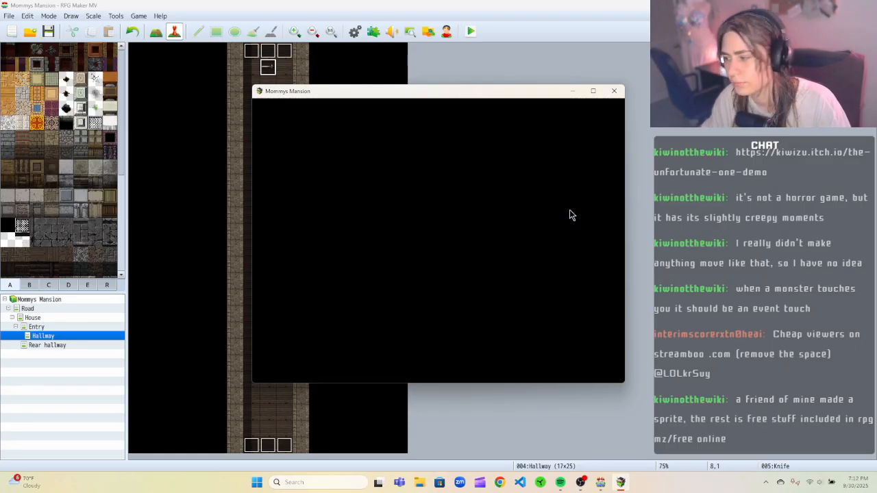
{"action": "key", "text": "Up"}
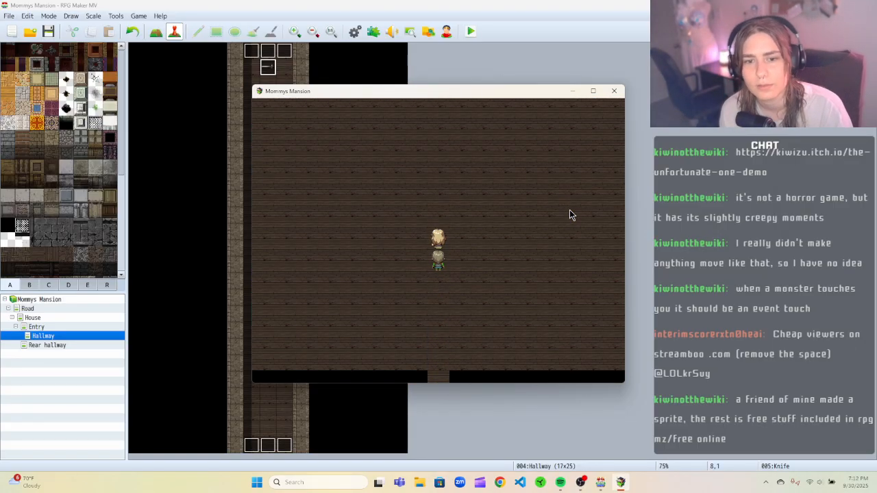
{"action": "key", "text": "Up"}
{"action": "key", "text": "Up"}
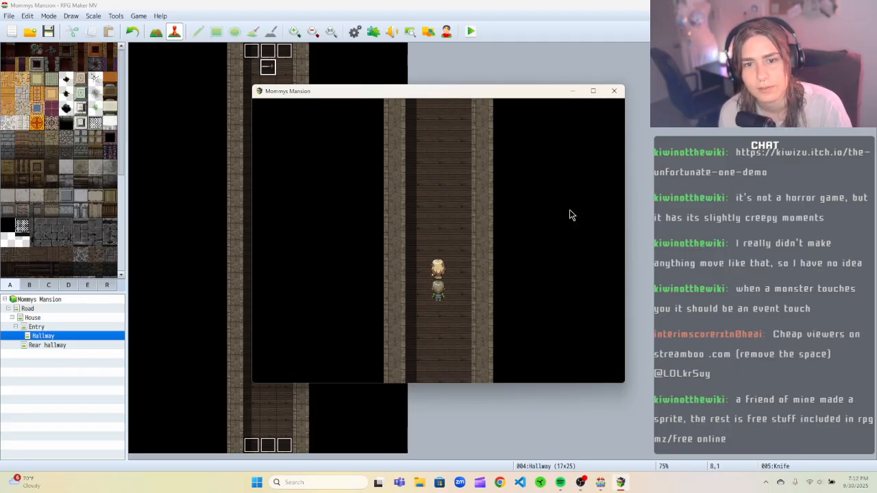
{"action": "key", "text": "Up"}
{"action": "key", "text": "Up"}
{"action": "key", "text": "Up"}
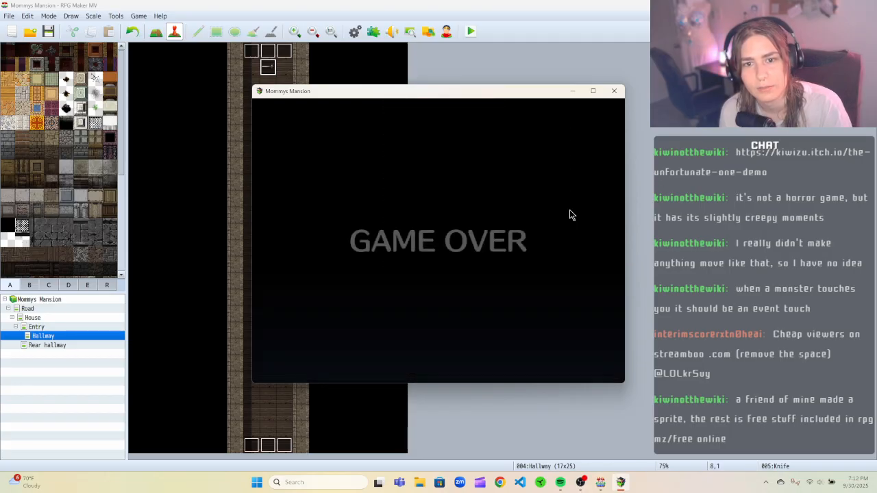
{"action": "left_click", "coordinate": [614, 91]}
Reopen the knife event and review the triggers and commands on each of its three pages.
{"action": "right_click", "coordinate": [271, 75]}
{"action": "left_click", "coordinate": [282, 78]}
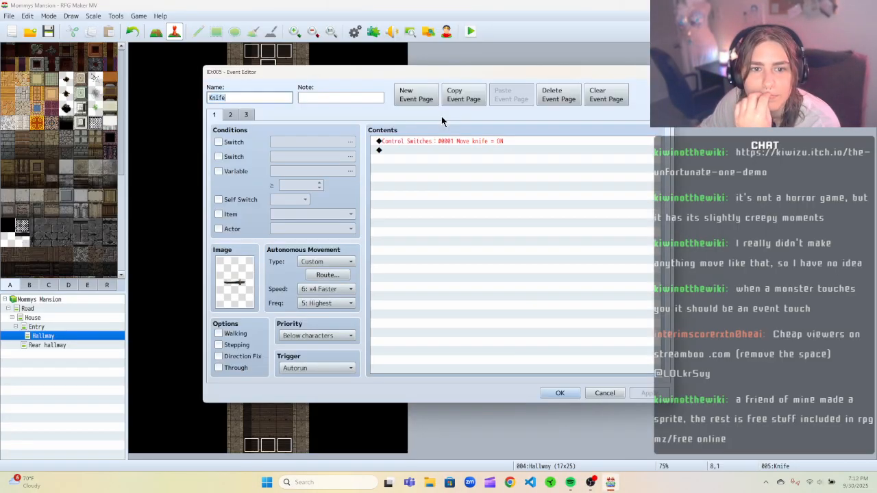
{"action": "left_click", "coordinate": [337, 370]}
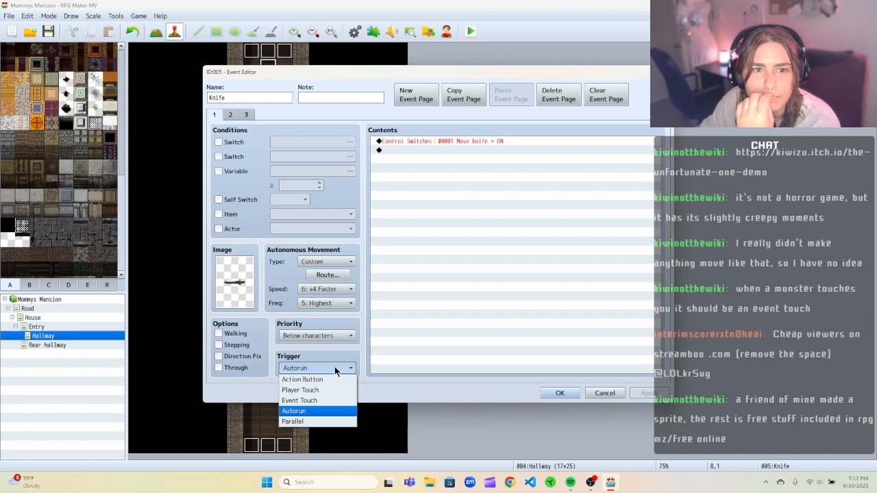
{"action": "left_click", "coordinate": [246, 115]}
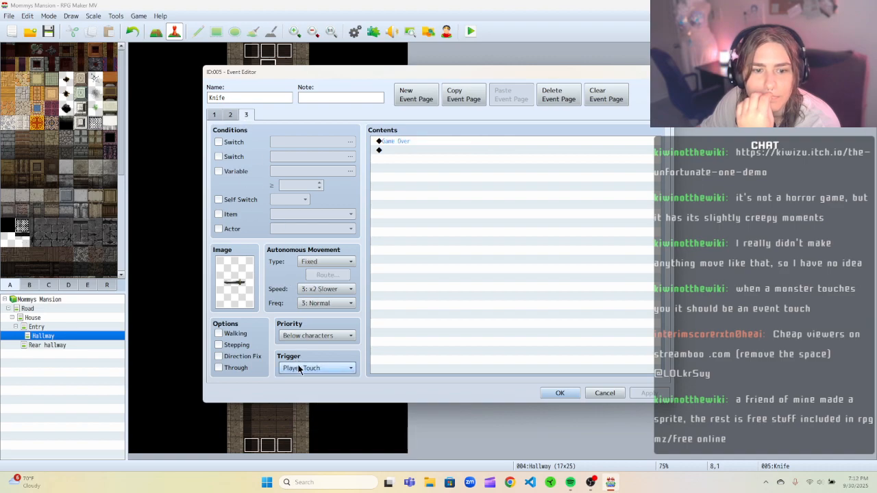
{"action": "left_click", "coordinate": [214, 115]}
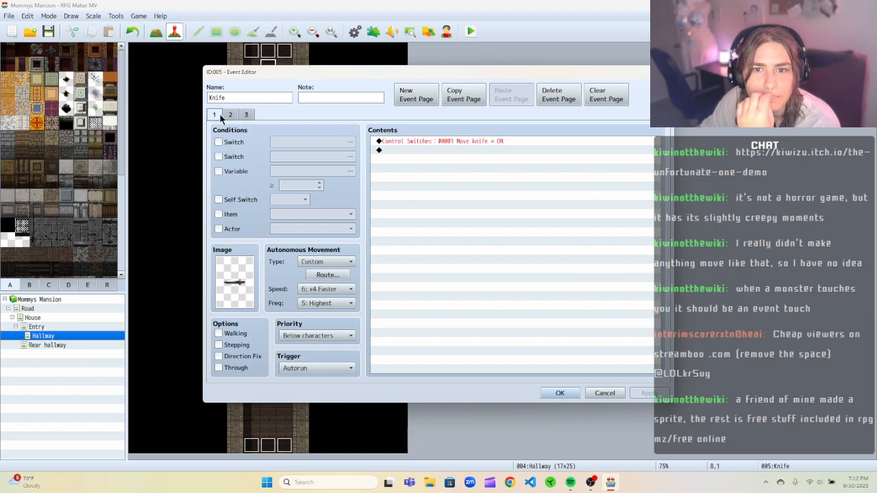
{"action": "left_click", "coordinate": [230, 115]}
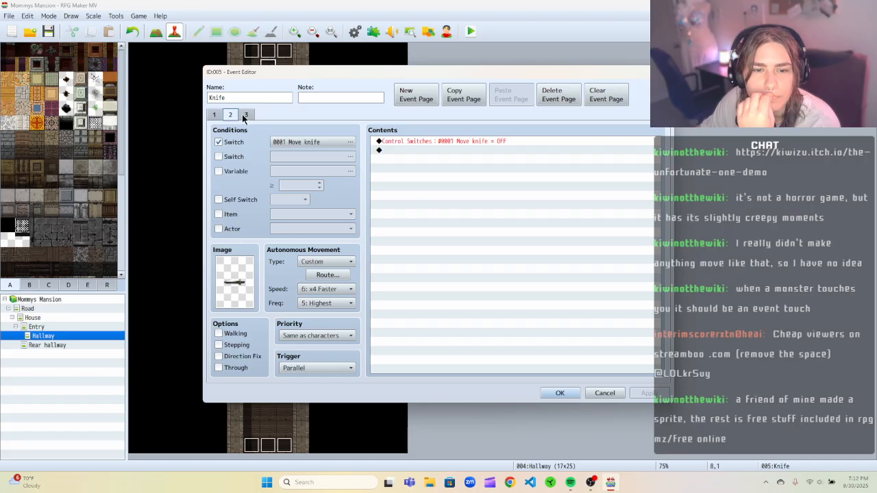
{"action": "left_click", "coordinate": [244, 115]}
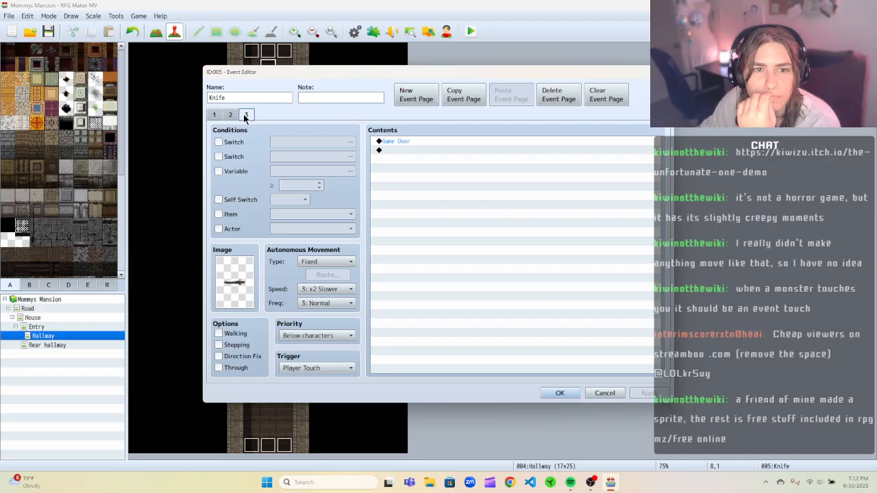
{"action": "left_click", "coordinate": [231, 115]}
{"action": "left_click", "coordinate": [415, 150]}
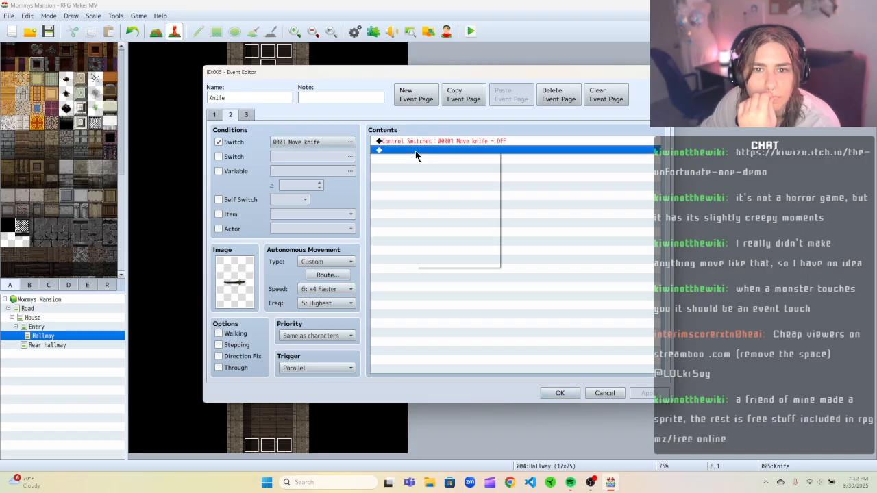
Try adding a Game Over command to page 2's contents, then cut it back out.
{"action": "right_click", "coordinate": [415, 150]}
{"action": "left_click", "coordinate": [430, 160]}
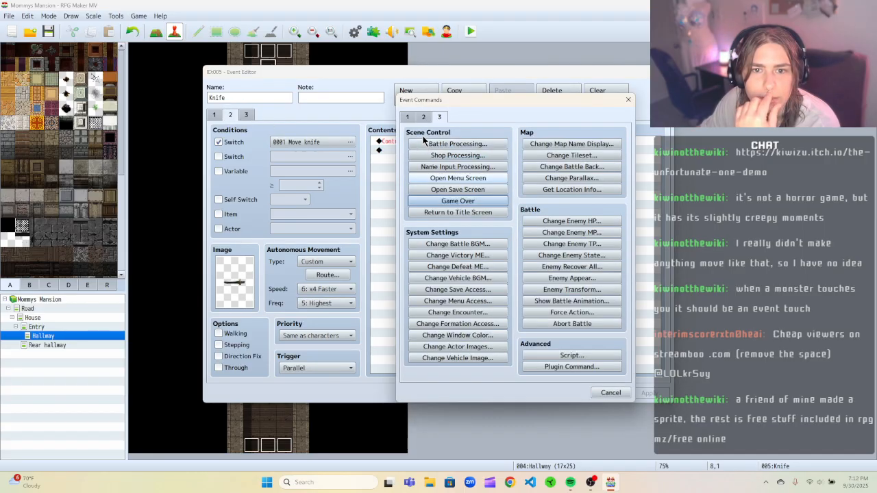
{"action": "left_click", "coordinate": [458, 200]}
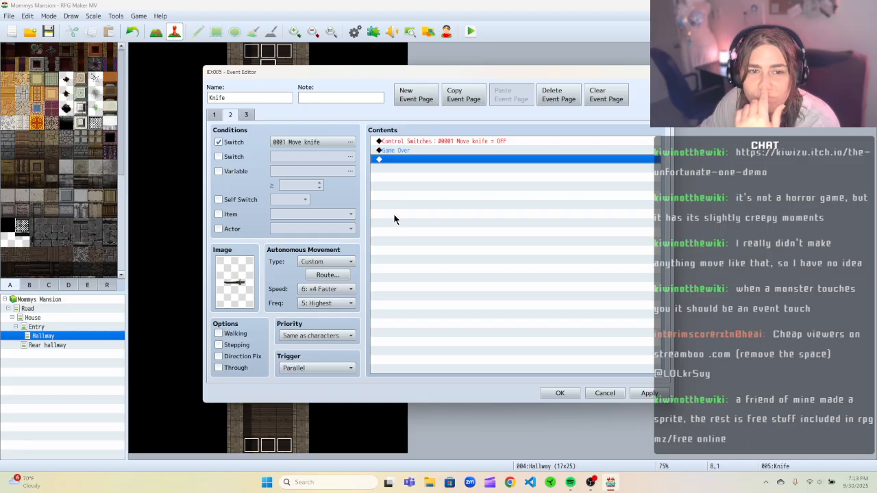
{"action": "right_click", "coordinate": [401, 150]}
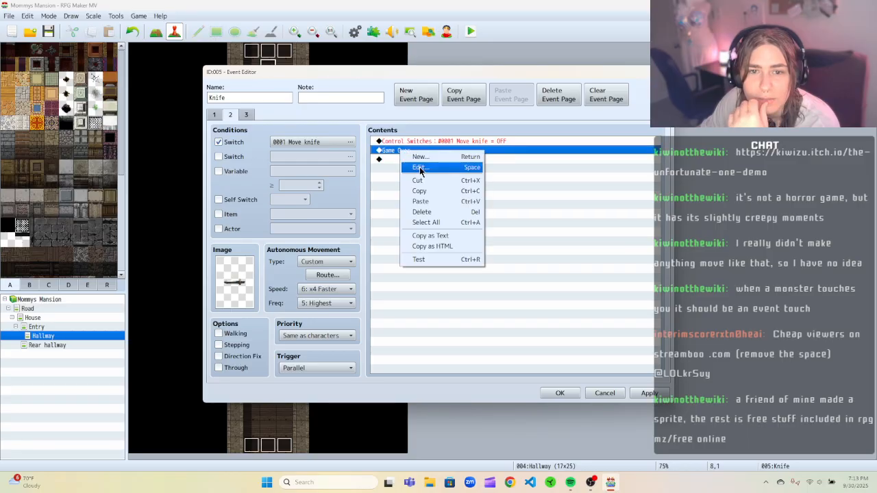
{"action": "left_click", "coordinate": [427, 181]}
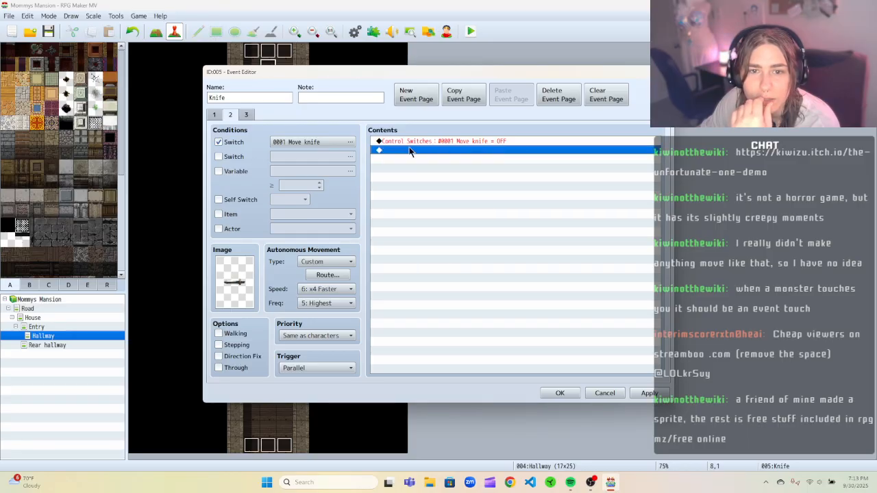
Switch between pages 1 and 2 to compare their settings and inspect page 1's movement route.
{"action": "left_click", "coordinate": [229, 115]}
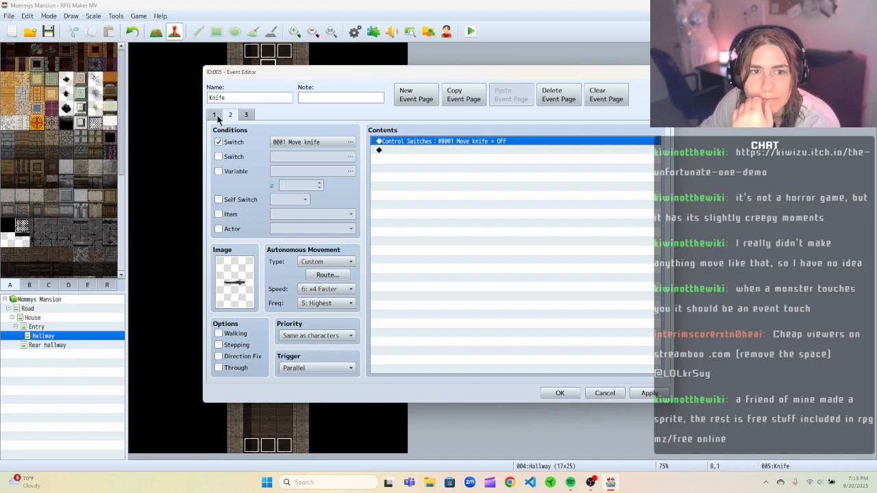
{"action": "left_click", "coordinate": [217, 118]}
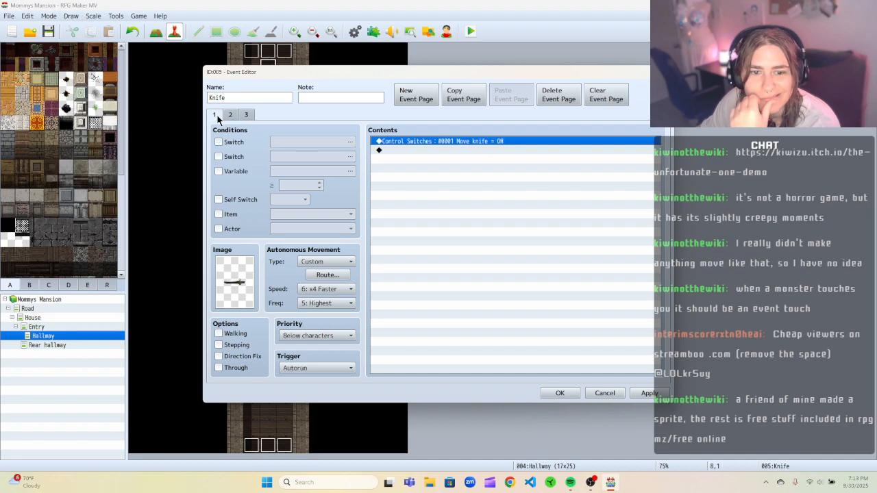
{"action": "left_click", "coordinate": [227, 119]}
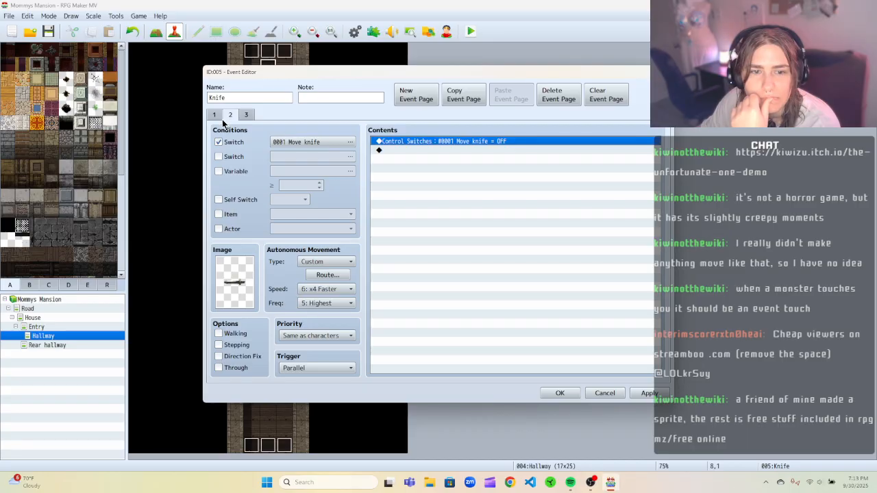
{"action": "left_click", "coordinate": [213, 119]}
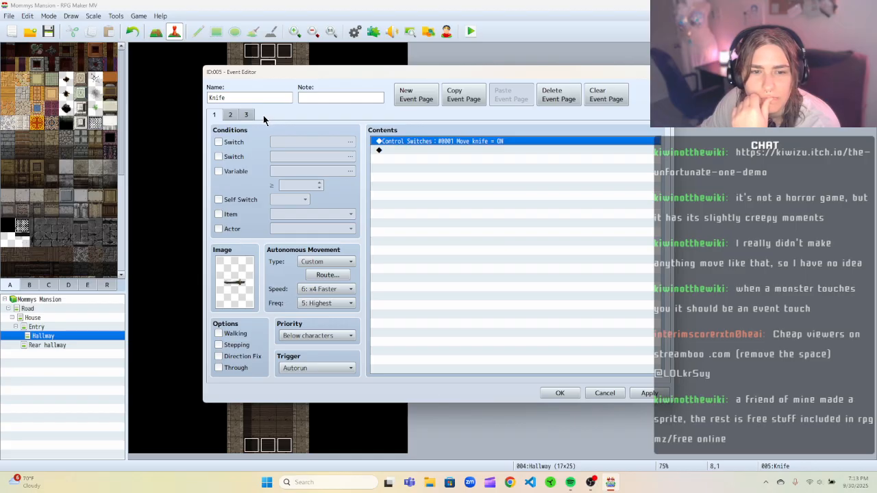
{"action": "left_click", "coordinate": [322, 275]}
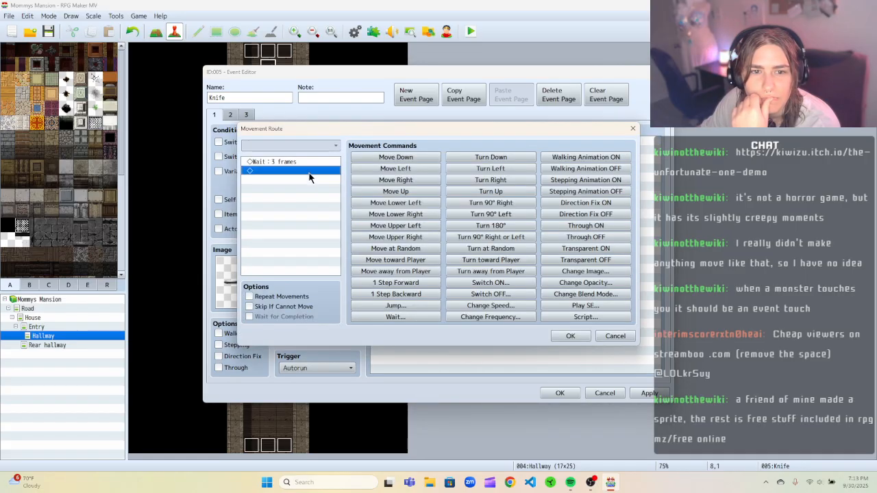
{"action": "left_click", "coordinate": [632, 128]}
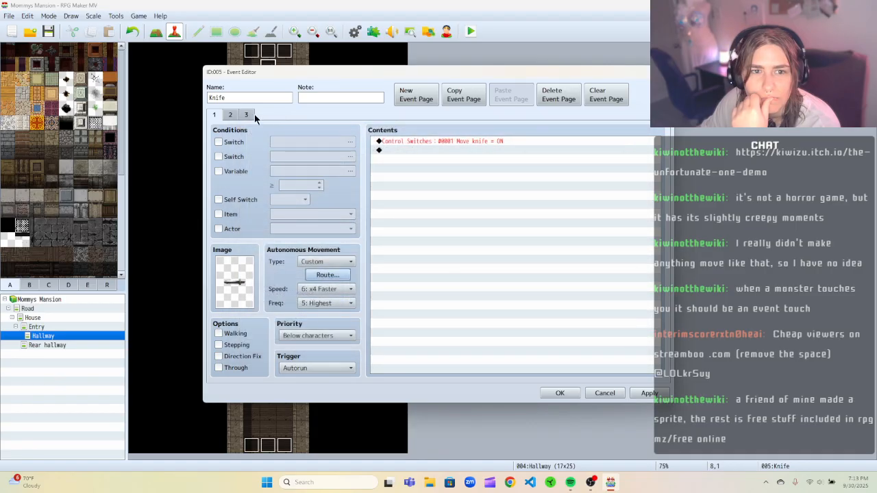
{"action": "left_click", "coordinate": [232, 116]}
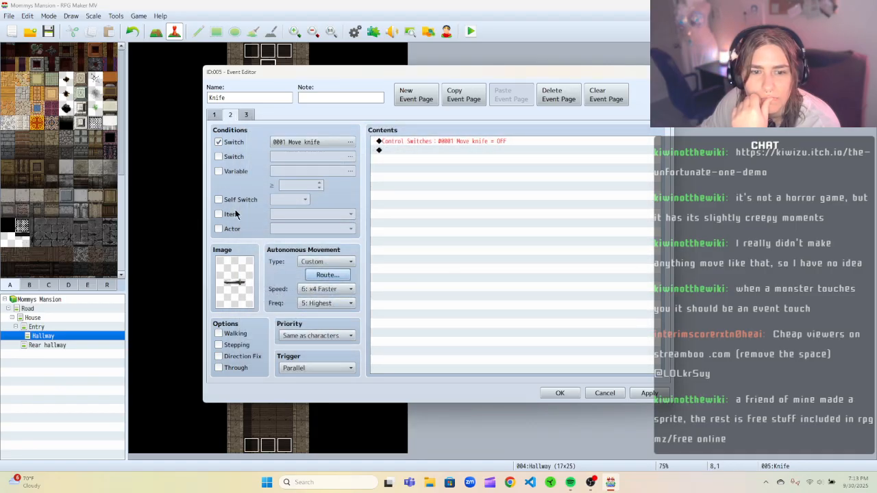
{"action": "left_click", "coordinate": [215, 115]}
Set the priority to Same as characters on page 1 and on page 3.
{"action": "left_click", "coordinate": [343, 336]}
{"action": "left_click", "coordinate": [339, 357]}
{"action": "left_click", "coordinate": [233, 116]}
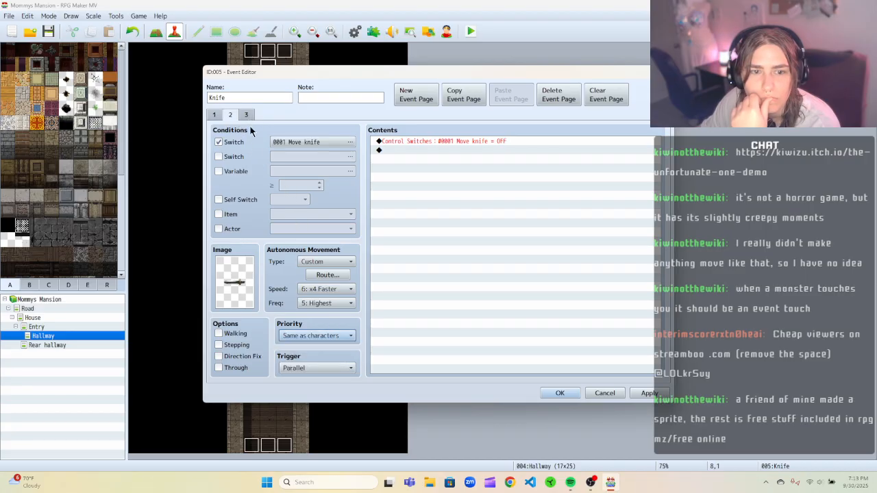
{"action": "left_click", "coordinate": [247, 115]}
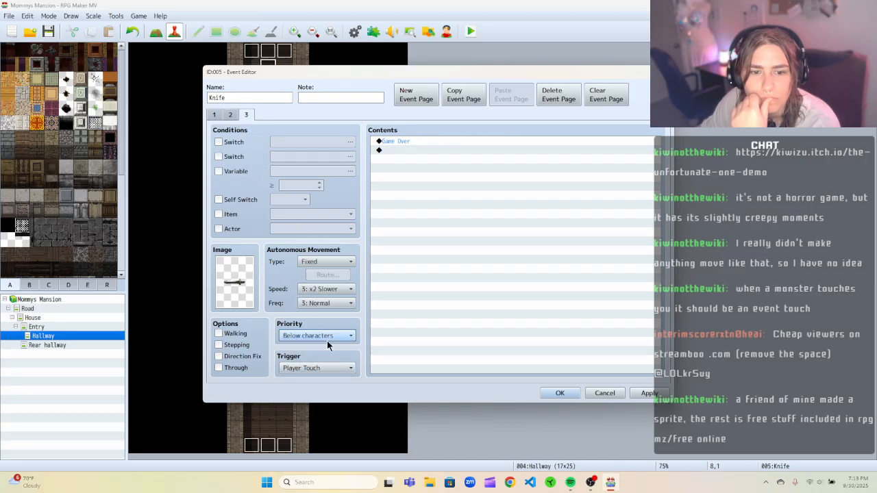
{"action": "left_click", "coordinate": [331, 335]}
{"action": "left_click", "coordinate": [333, 359]}
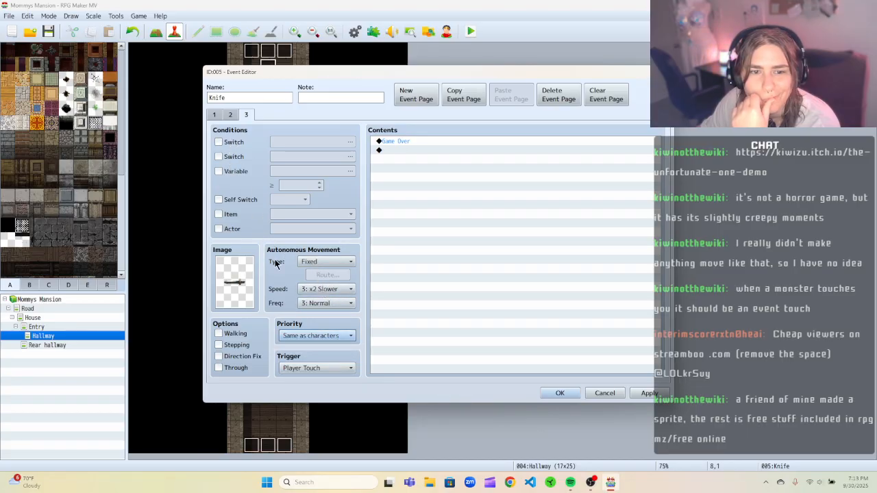
Set page 3's autonomous movement type to Custom.
{"action": "left_click", "coordinate": [323, 262]}
{"action": "left_click", "coordinate": [320, 302]}
{"action": "left_click", "coordinate": [314, 263]}
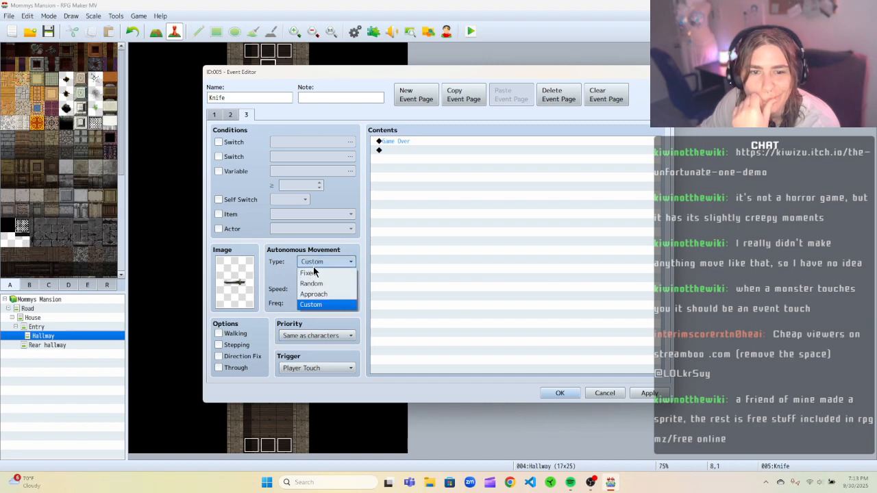
{"action": "left_click", "coordinate": [255, 258]}
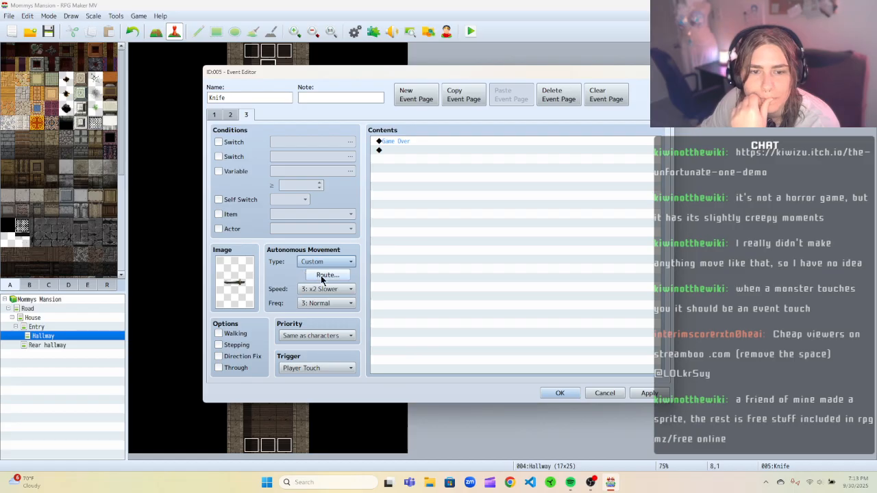
{"action": "left_click", "coordinate": [318, 262]}
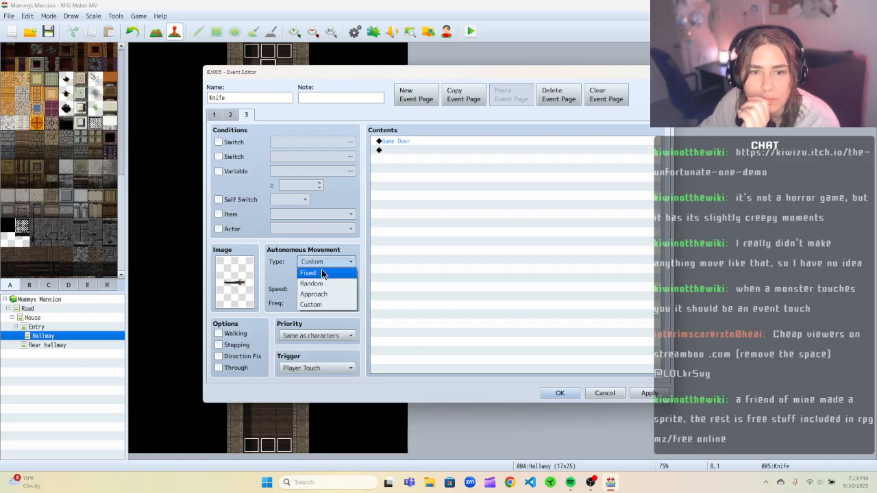
{"action": "left_click", "coordinate": [292, 261]}
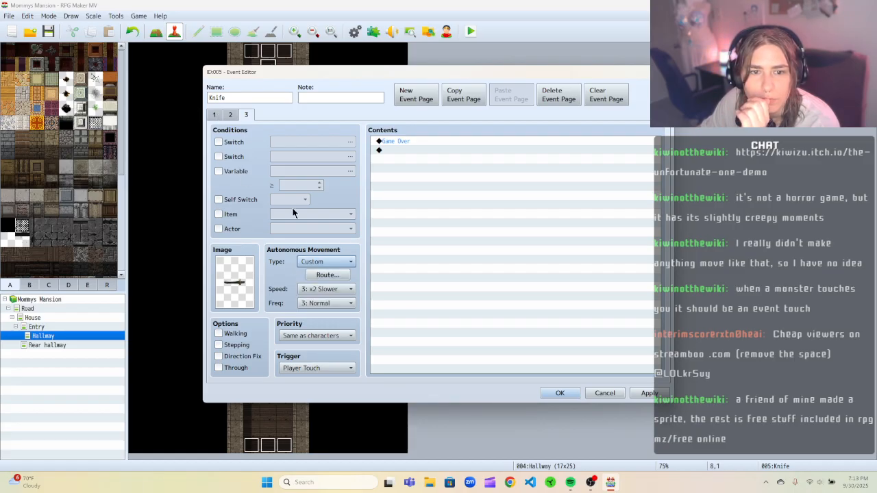
Give page 3 a custom route of Move Down, repeating and with Skip If Cannot Move enabled.
{"action": "left_click", "coordinate": [327, 275]}
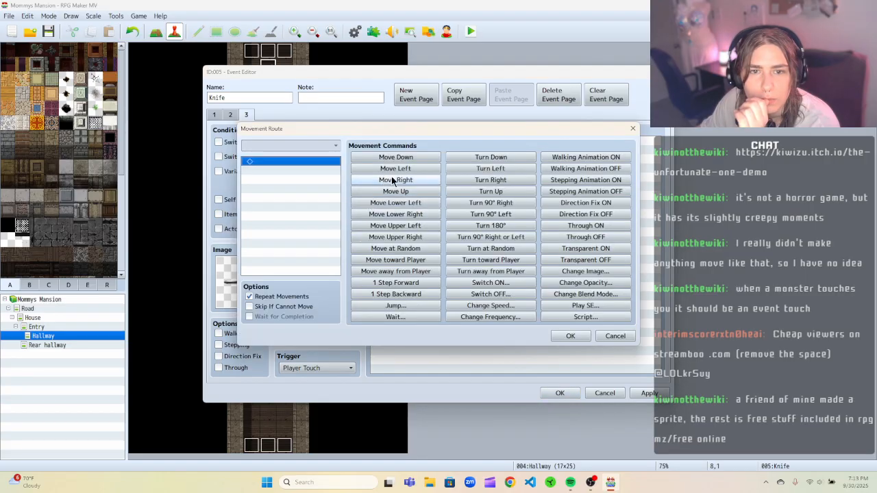
{"action": "left_click", "coordinate": [408, 159]}
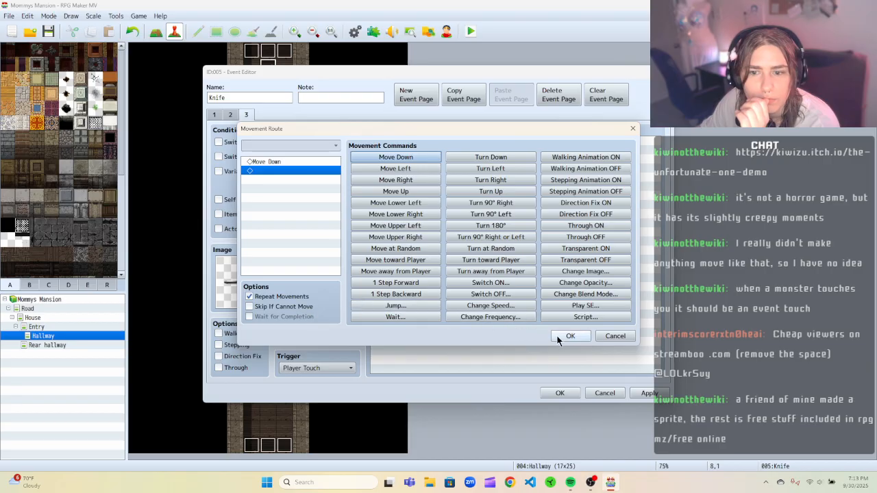
{"action": "left_click", "coordinate": [249, 296]}
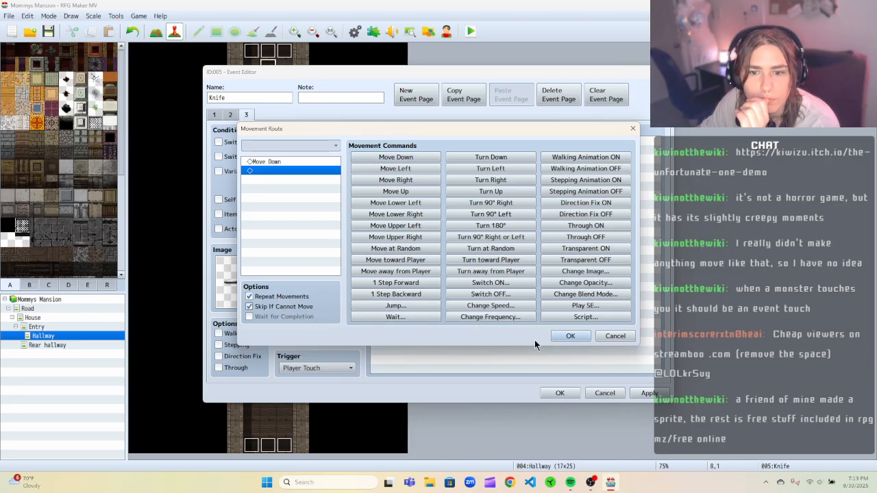
{"action": "left_click", "coordinate": [552, 336]}
Set page 3's speed to 6: x4 Faster and frequency to 5: Highest, then save the event.
{"action": "left_click", "coordinate": [324, 288]}
{"action": "left_click", "coordinate": [317, 352]}
{"action": "left_click", "coordinate": [326, 303]}
{"action": "left_click", "coordinate": [333, 357]}
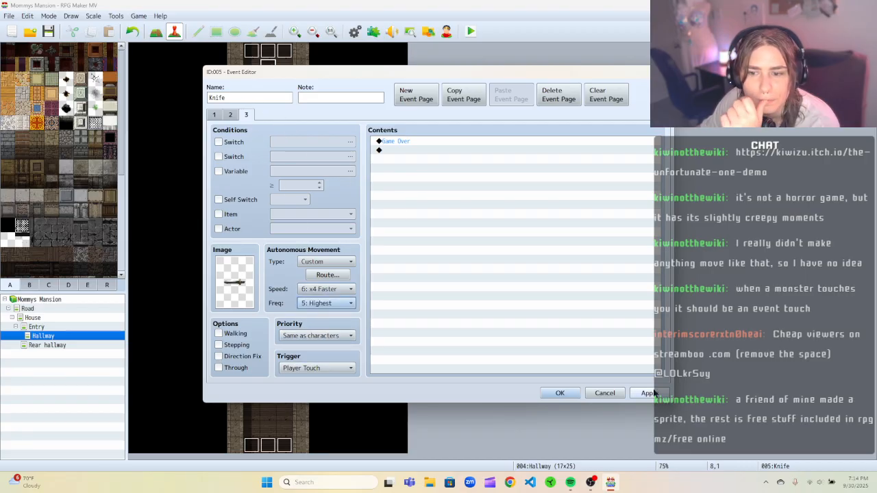
{"action": "left_click", "coordinate": [542, 393]}
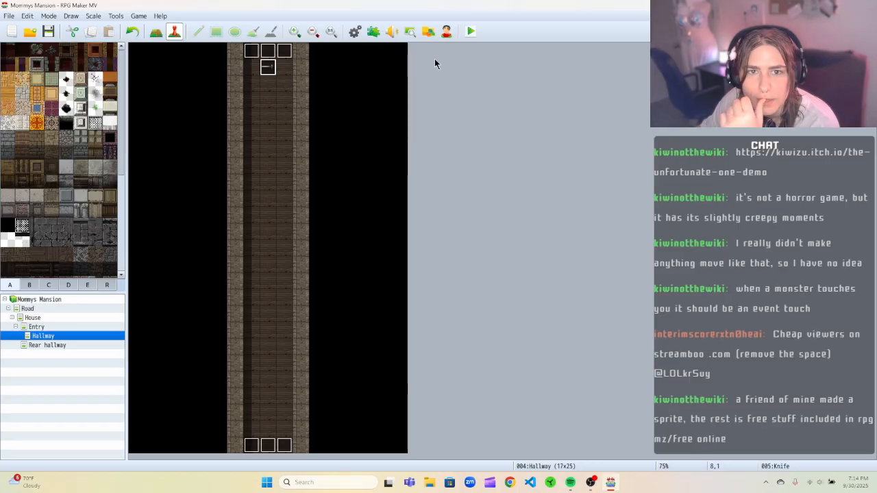
Playtest the game, start a new game and walk up the hallway toward the knife.
{"action": "left_click", "coordinate": [471, 32]}
{"action": "left_click", "coordinate": [396, 254]}
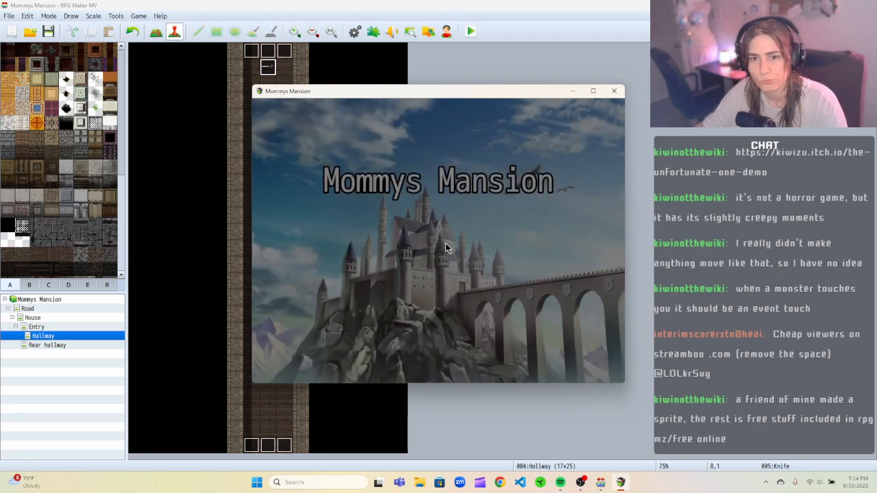
{"action": "key", "text": "Return"}
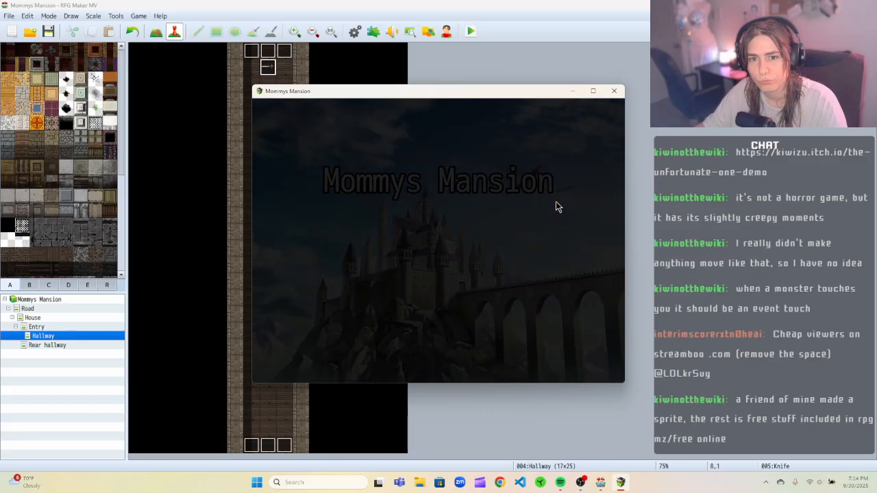
{"action": "key", "text": "Up"}
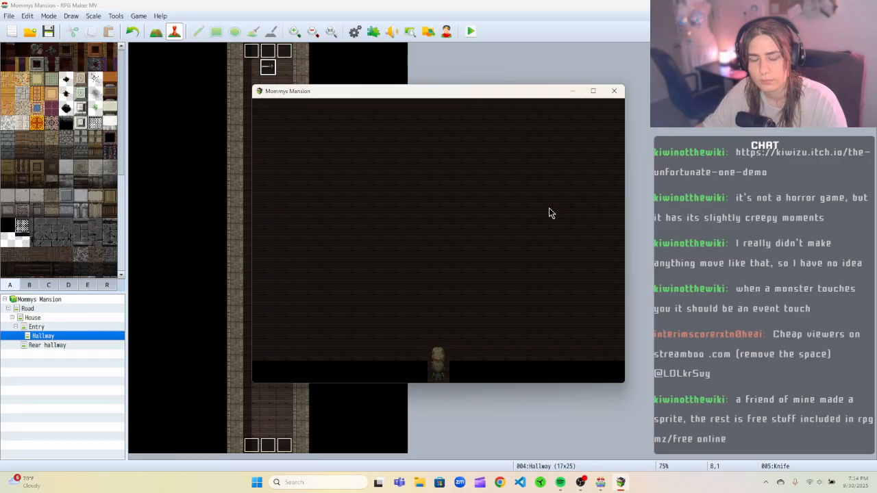
{"action": "key", "text": "Up"}
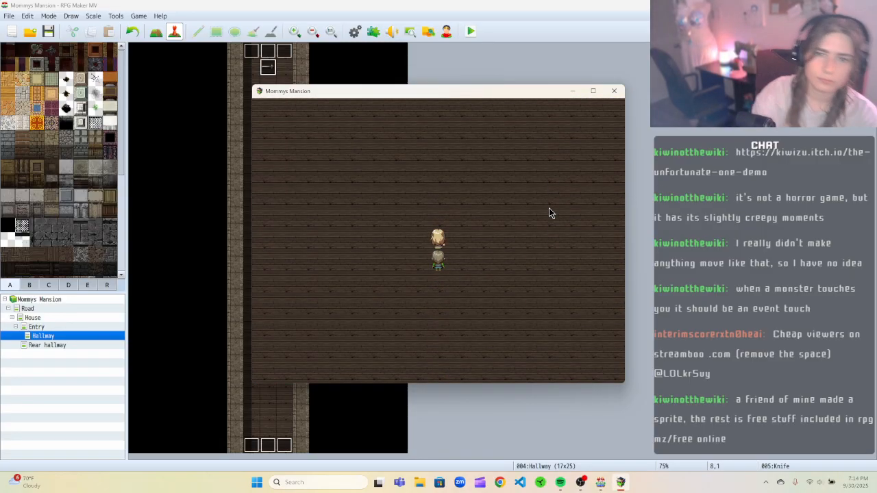
{"action": "key", "text": "Up"}
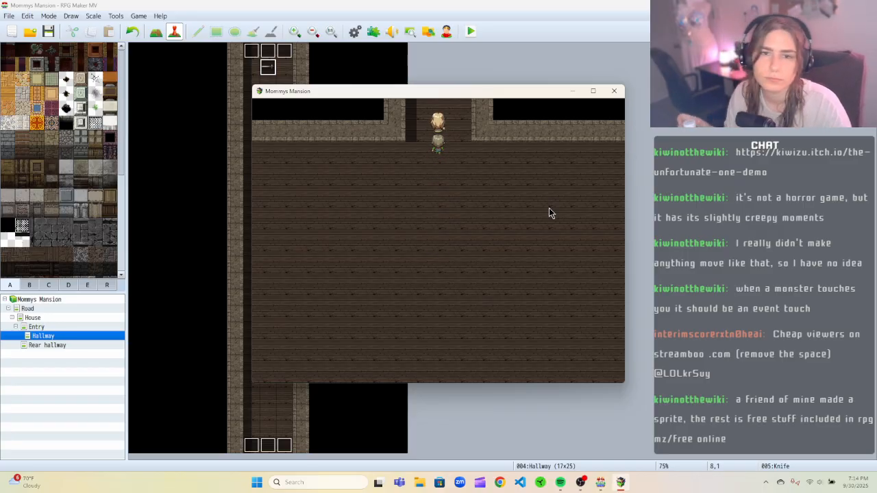
{"action": "key", "text": "Up"}
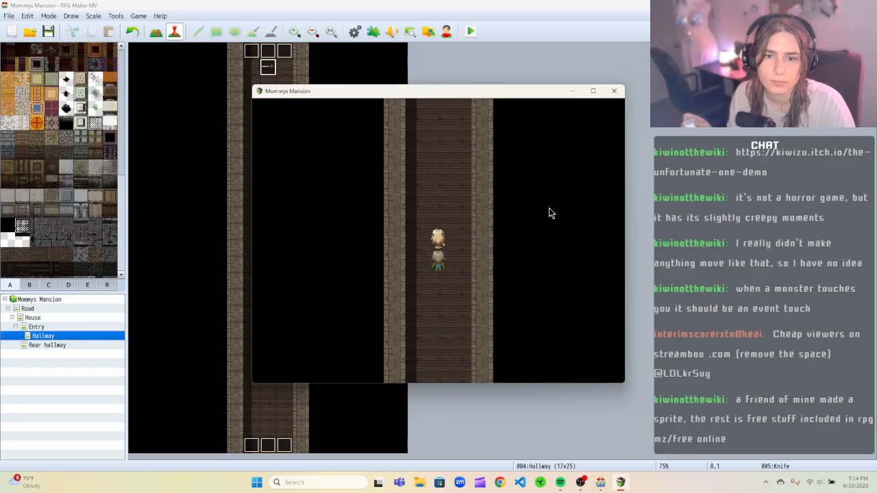
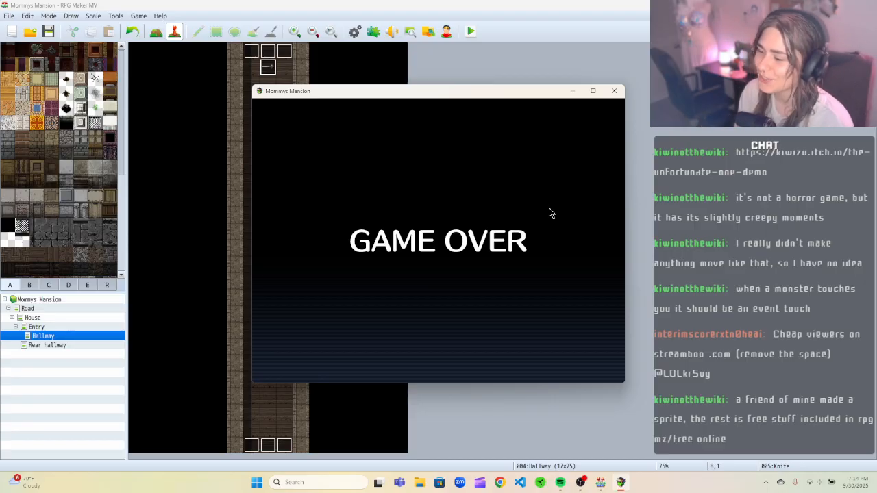
Close the playtest and review the knife event's three pages before closing the event editor.
{"action": "left_click", "coordinate": [614, 90]}
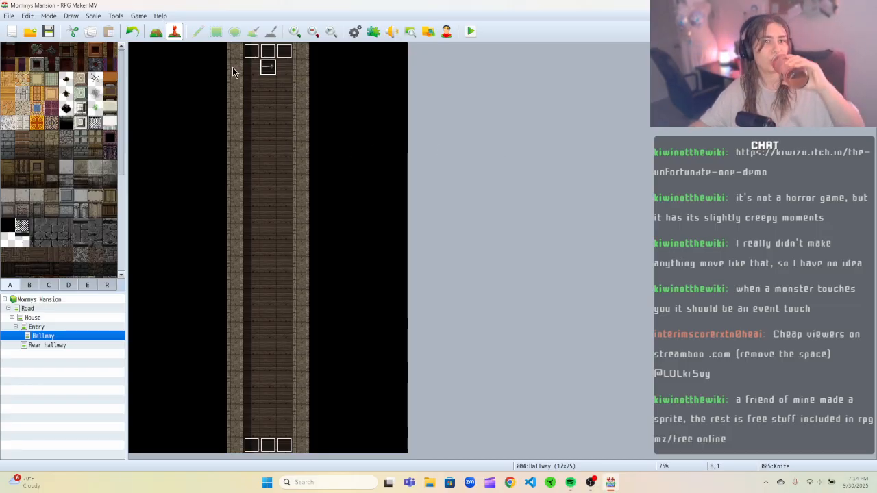
{"action": "right_click", "coordinate": [267, 71]}
{"action": "left_click", "coordinate": [279, 75]}
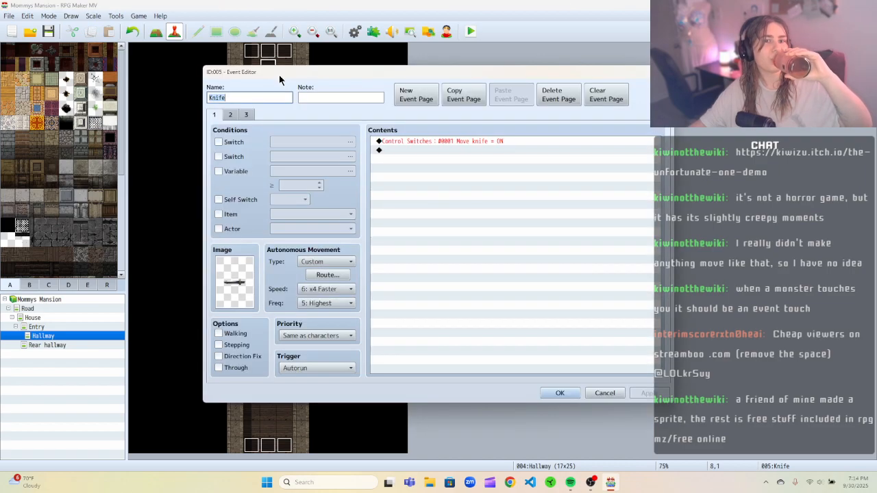
{"action": "left_click", "coordinate": [230, 116]}
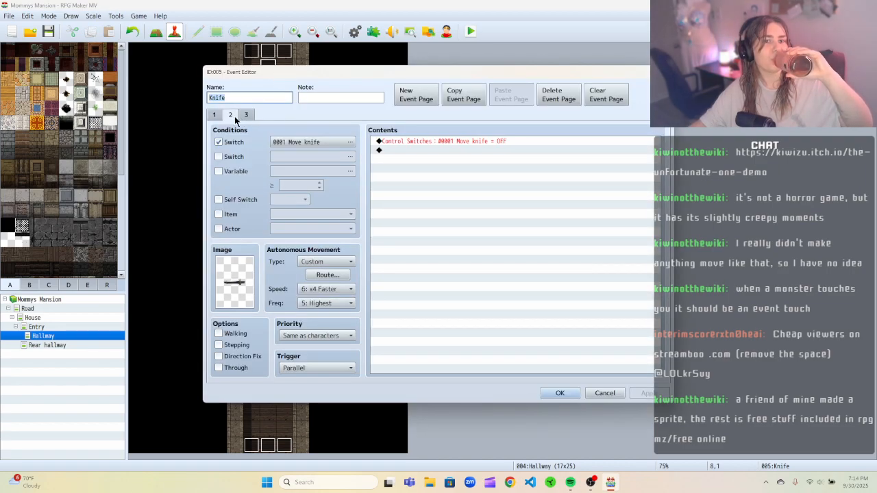
{"action": "left_click", "coordinate": [245, 115]}
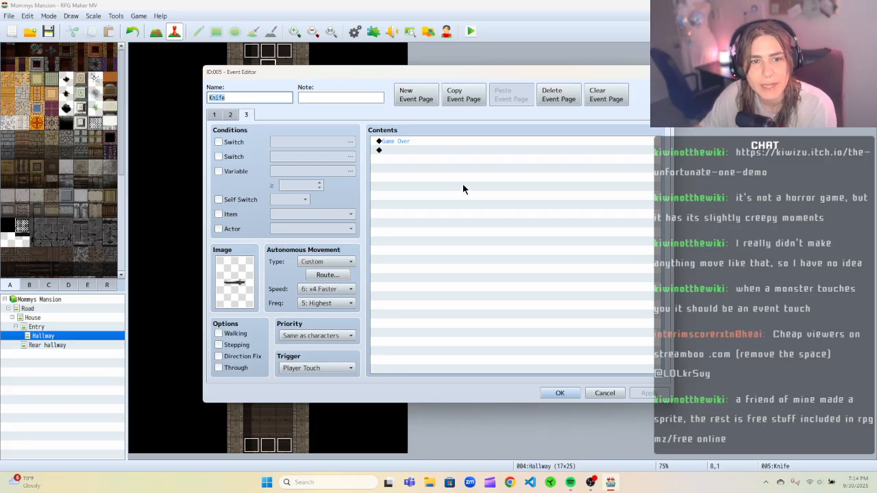
{"action": "left_click", "coordinate": [560, 393]}
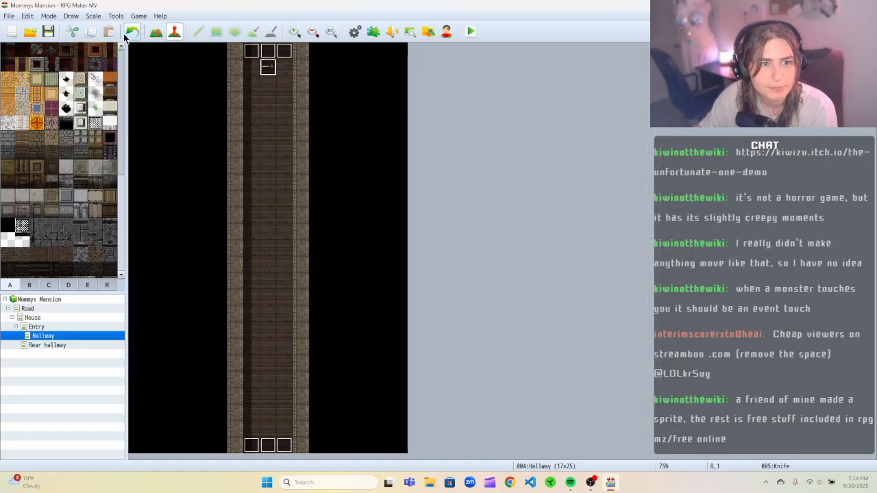
Check the player's starting position on the House map.
{"action": "left_click", "coordinate": [38, 327]}
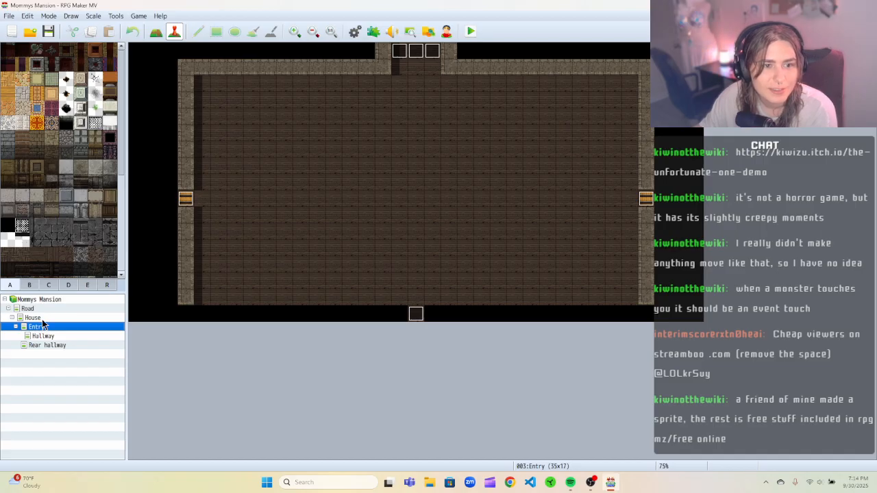
{"action": "left_click", "coordinate": [33, 317]}
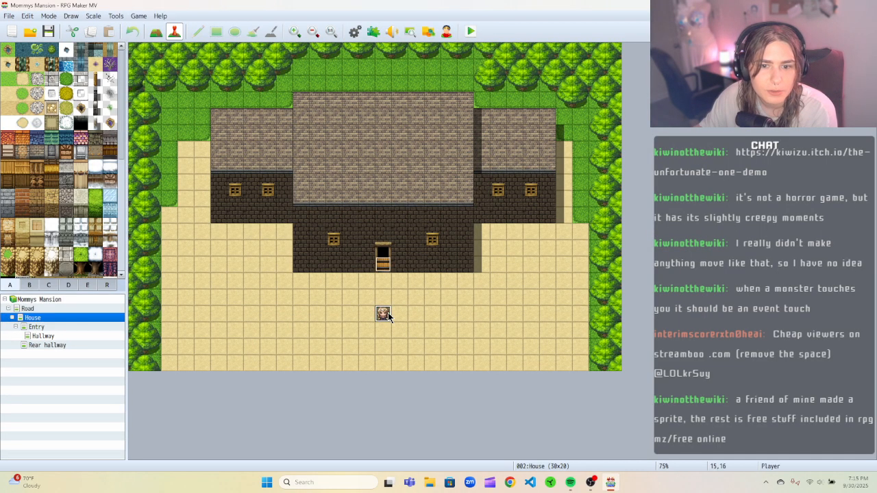
{"action": "right_click", "coordinate": [389, 315]}
{"action": "left_click", "coordinate": [371, 408]}
{"action": "right_click", "coordinate": [389, 313]}
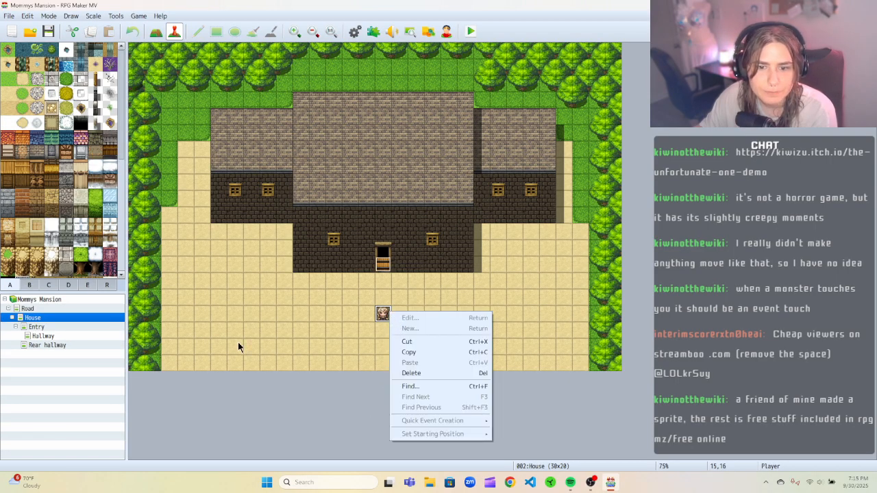
{"action": "left_click", "coordinate": [316, 410]}
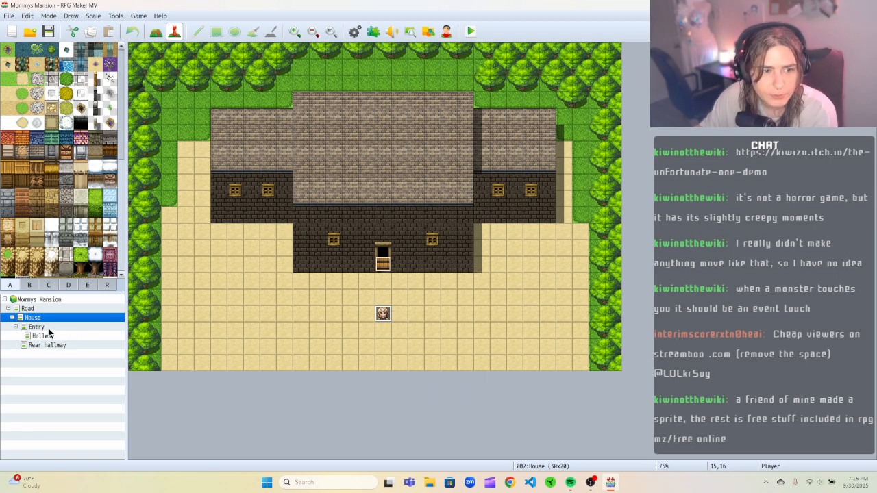
Open the Rear hallway map and place a small tileset C decoration on the upper corridor floor.
{"action": "left_click", "coordinate": [48, 328]}
{"action": "left_click", "coordinate": [42, 335]}
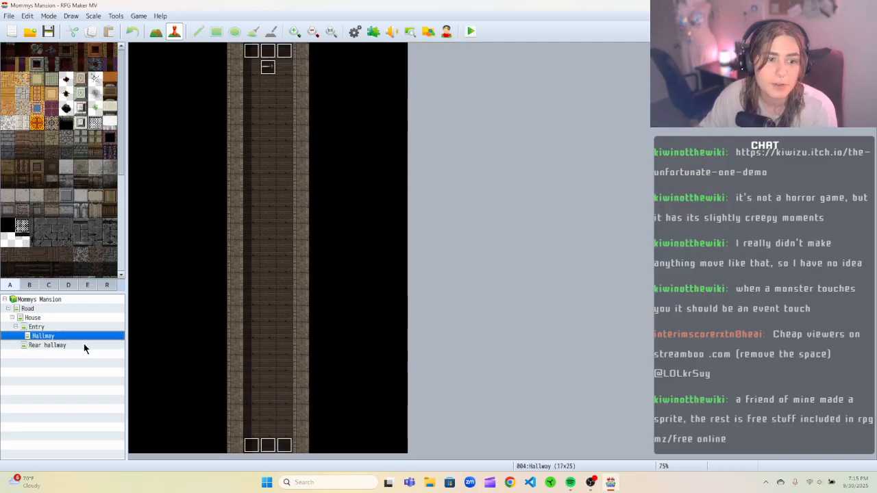
{"action": "left_click", "coordinate": [81, 344]}
{"action": "scroll", "coordinate": [403, 194], "scroll_direction": "down", "scroll_amount": 1}
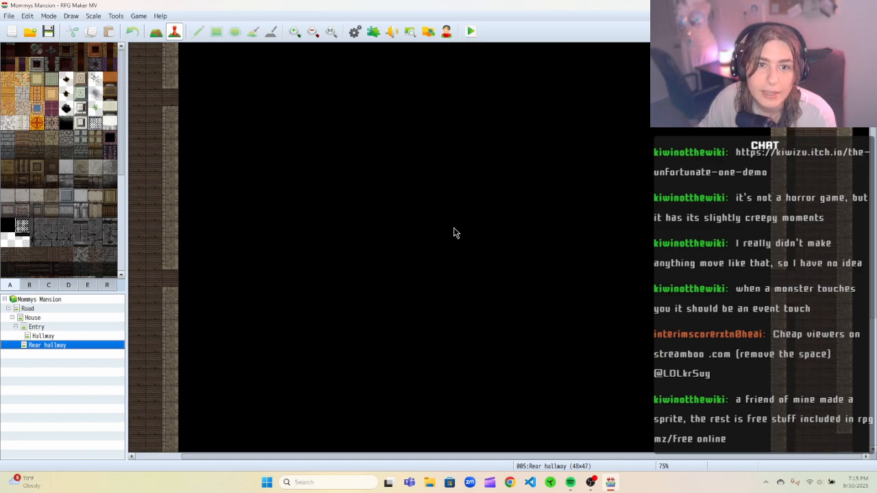
{"action": "left_click", "coordinate": [312, 32]}
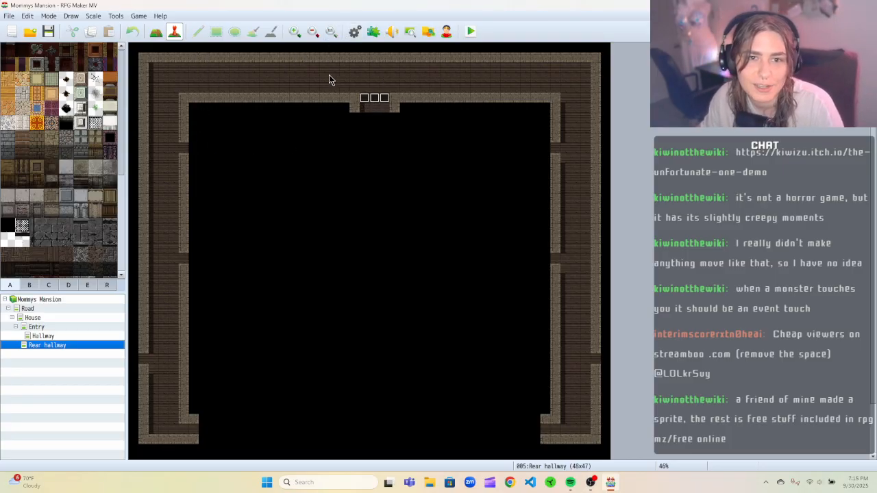
{"action": "left_click", "coordinate": [49, 285]}
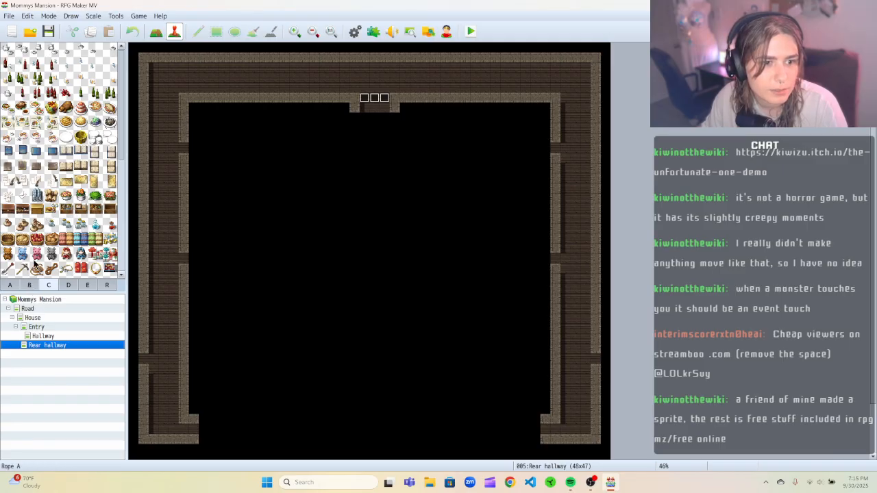
{"action": "scroll", "coordinate": [67, 221], "scroll_direction": "down", "scroll_amount": 6}
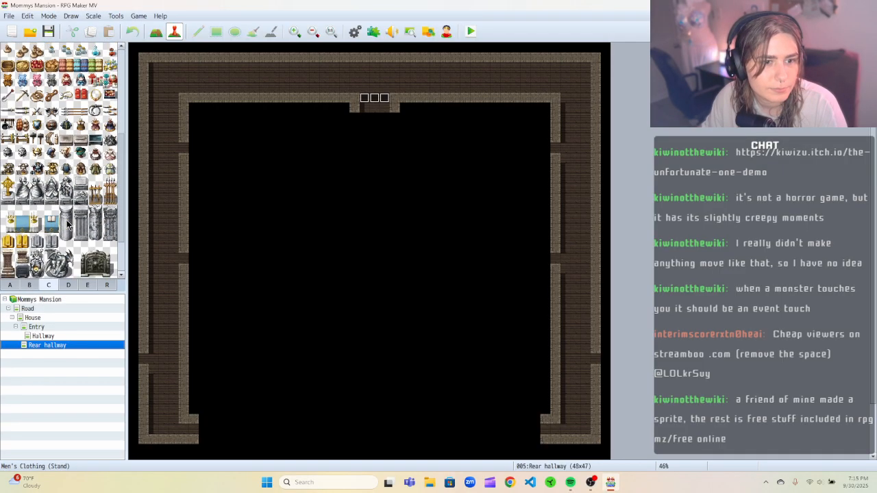
{"action": "scroll", "coordinate": [43, 201], "scroll_direction": "down", "scroll_amount": 3}
{"action": "scroll", "coordinate": [44, 202], "scroll_direction": "down", "scroll_amount": 10}
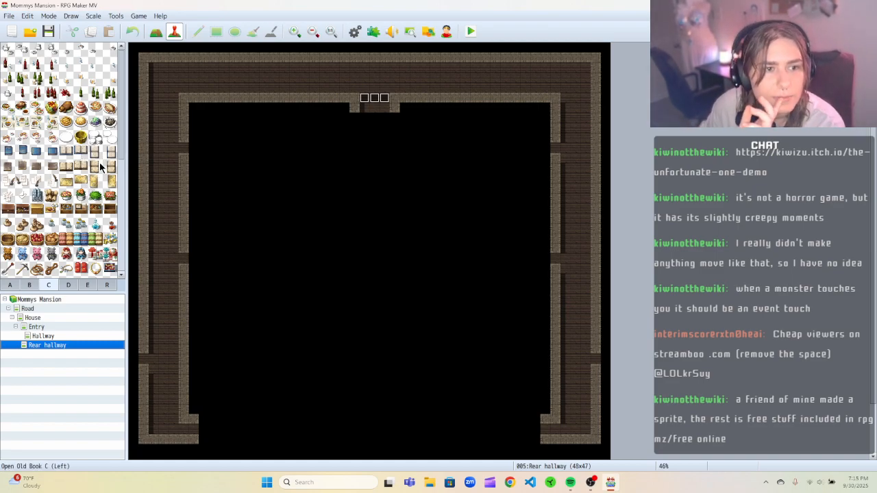
{"action": "left_click", "coordinate": [79, 197]}
{"action": "left_click", "coordinate": [157, 31]}
{"action": "left_click", "coordinate": [322, 69]}
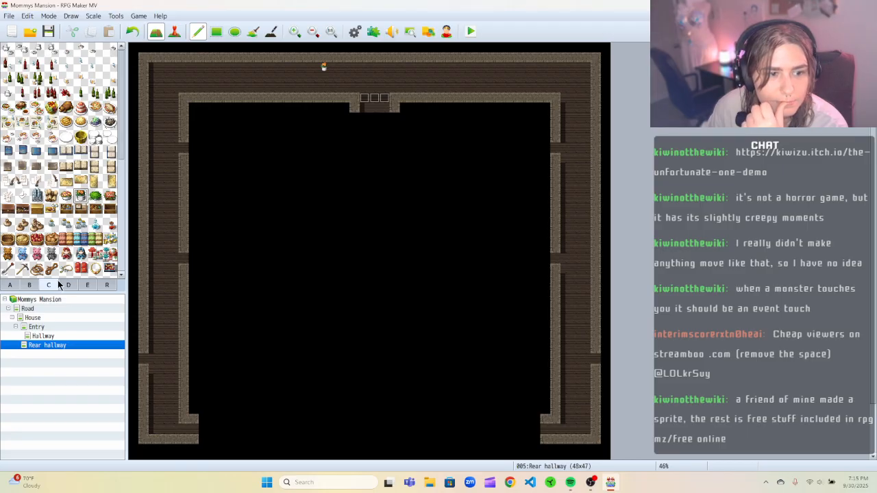
Place a pot from tileset E beside the first decoration on the upper corridor.
{"action": "scroll", "coordinate": [63, 240], "scroll_direction": "down", "scroll_amount": 3}
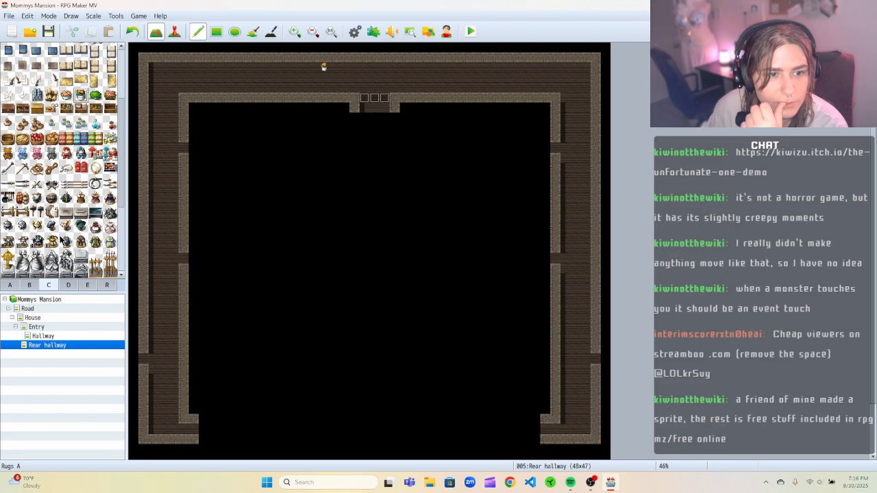
{"action": "left_click", "coordinate": [69, 285]}
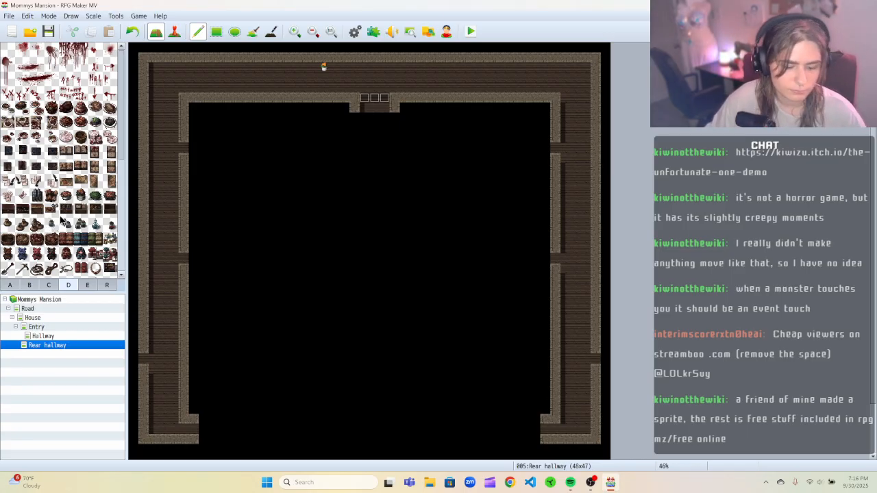
{"action": "scroll", "coordinate": [78, 213], "scroll_direction": "down", "scroll_amount": 1}
{"action": "scroll", "coordinate": [77, 214], "scroll_direction": "down", "scroll_amount": 1}
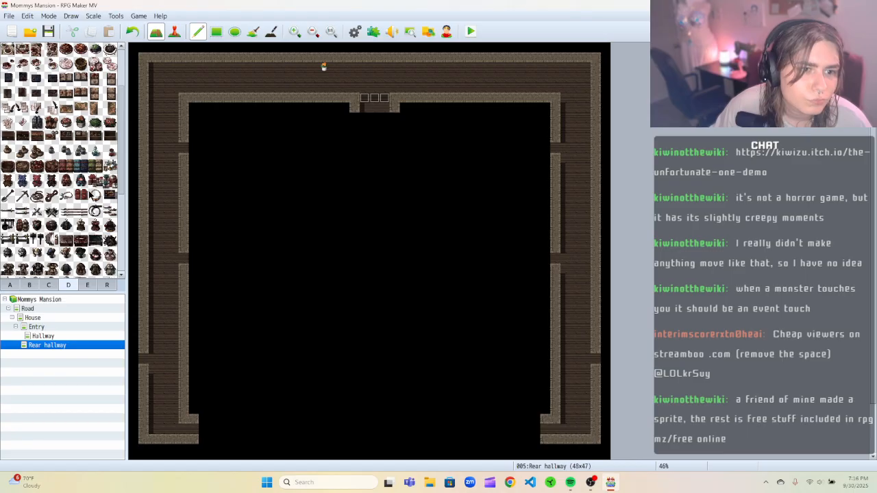
{"action": "scroll", "coordinate": [50, 214], "scroll_direction": "down", "scroll_amount": 1}
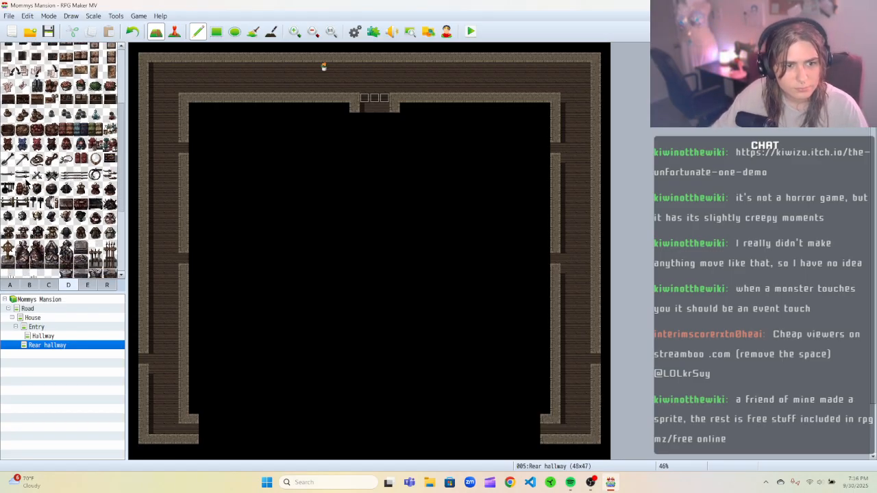
{"action": "scroll", "coordinate": [73, 215], "scroll_direction": "down", "scroll_amount": 3}
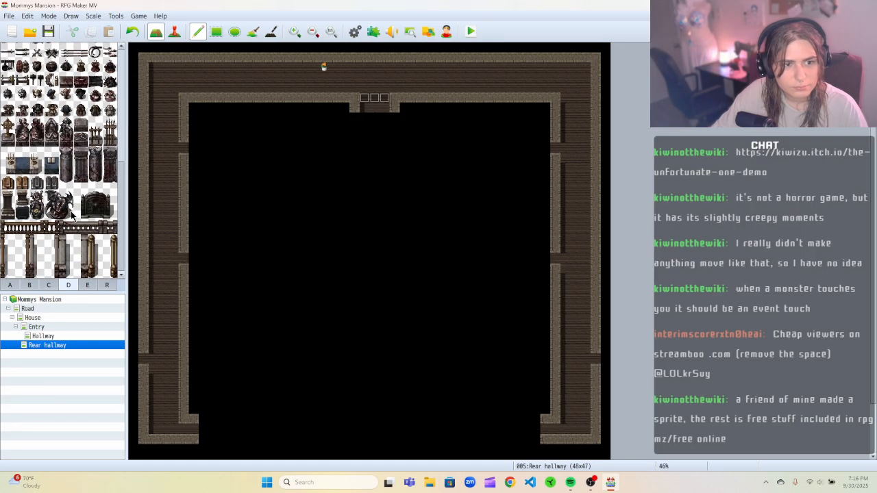
{"action": "left_click", "coordinate": [87, 286]}
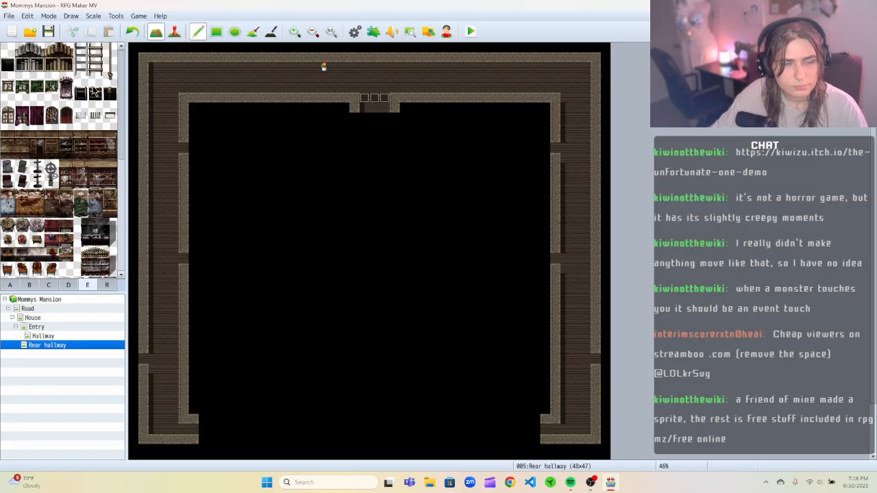
{"action": "scroll", "coordinate": [66, 148], "scroll_direction": "down", "scroll_amount": 5}
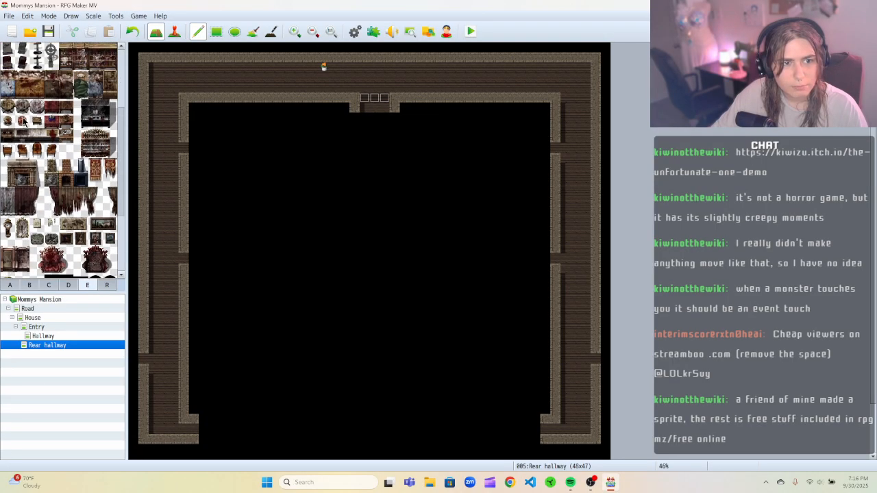
{"action": "scroll", "coordinate": [24, 136], "scroll_direction": "down", "scroll_amount": 3}
{"action": "scroll", "coordinate": [40, 234], "scroll_direction": "down", "scroll_amount": 1}
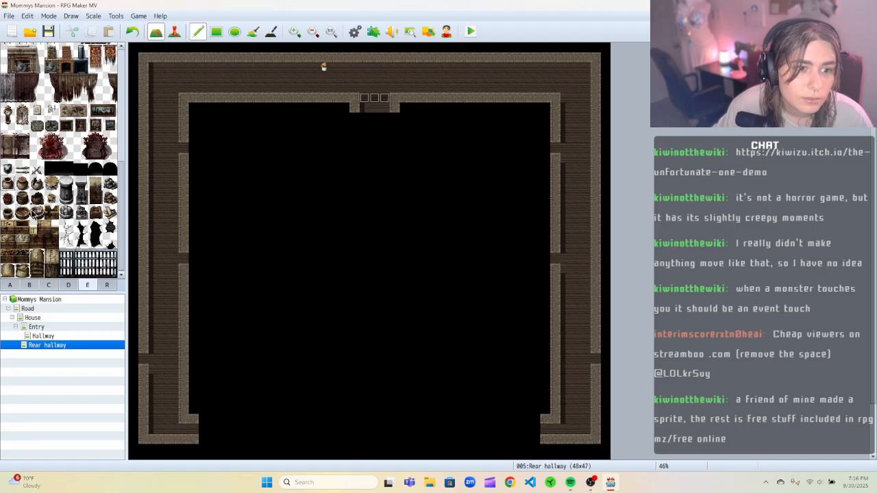
{"action": "left_click", "coordinate": [66, 182]}
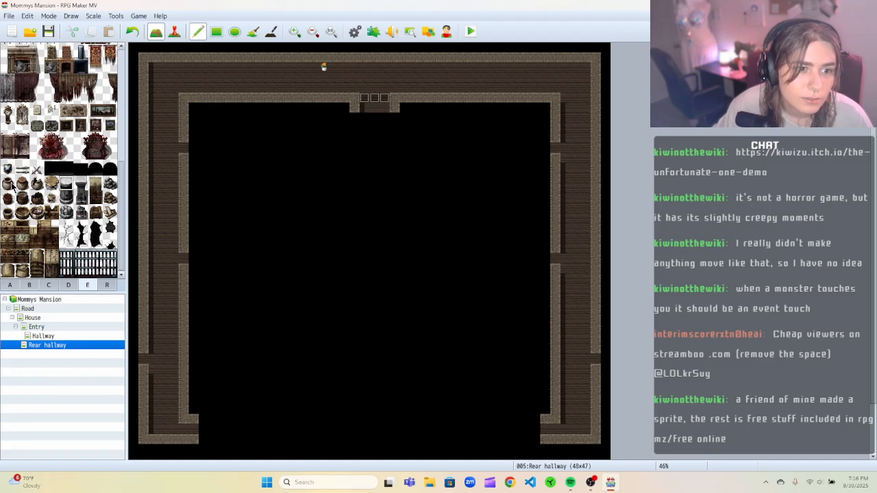
{"action": "left_click", "coordinate": [334, 66]}
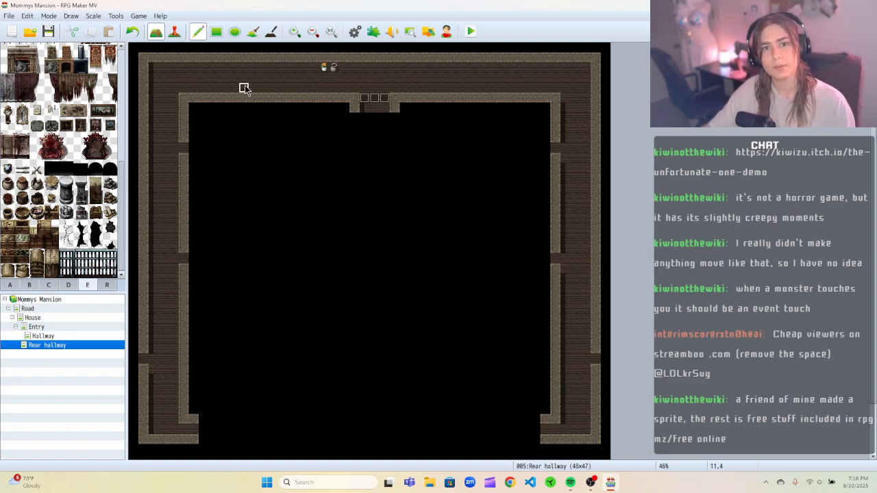
Paint a short row of pots along the upper corridor and undo it.
{"action": "left_click_drag", "start_coordinate": [305, 68], "coordinate": [326, 69]}
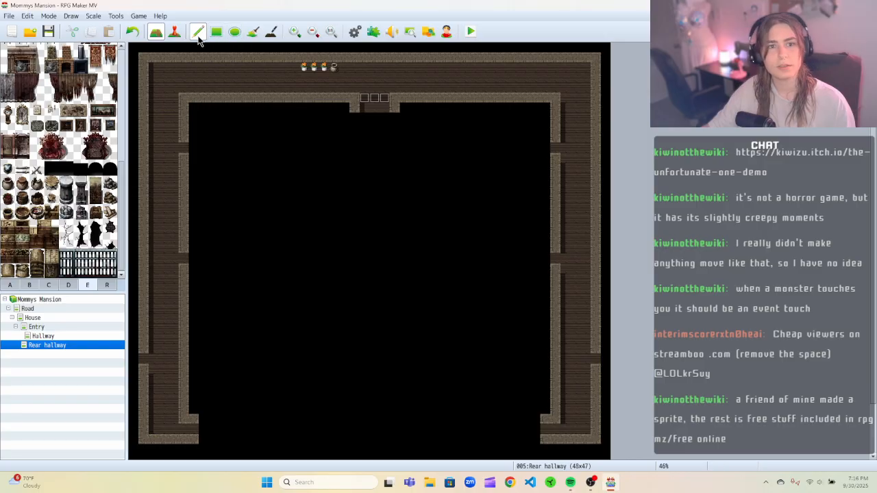
{"action": "left_click", "coordinate": [132, 31]}
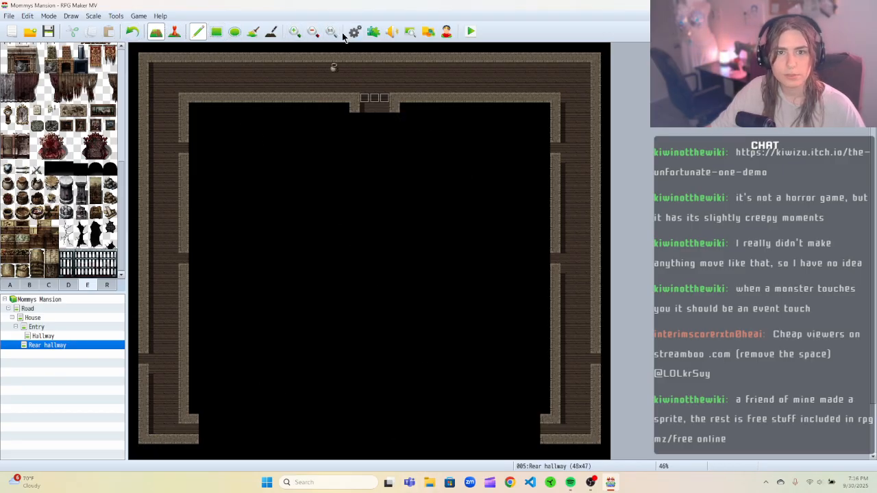
{"action": "left_click", "coordinate": [295, 32]}
{"action": "scroll", "coordinate": [445, 219], "scroll_direction": "up", "scroll_amount": 2}
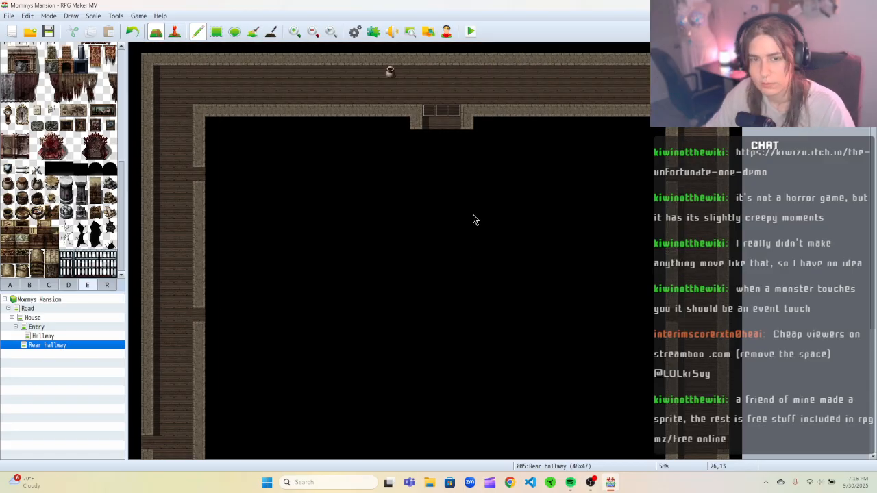
{"action": "left_click", "coordinate": [295, 32]}
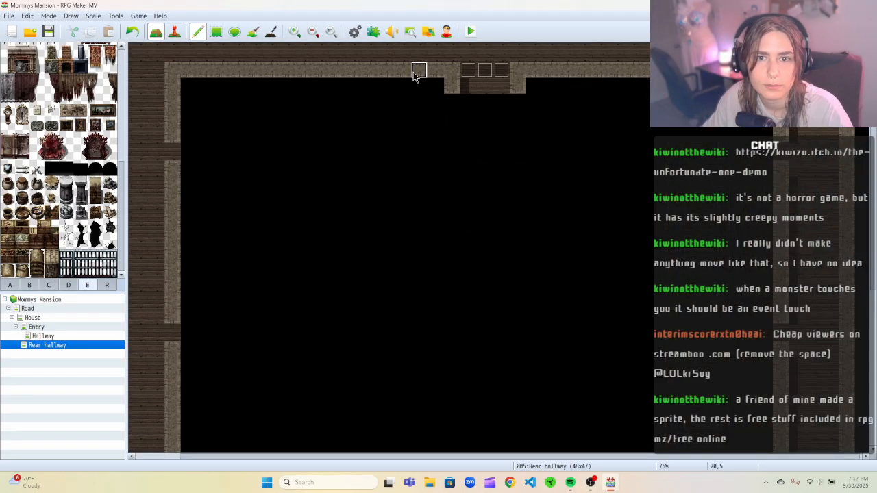
{"action": "scroll", "coordinate": [401, 68], "scroll_direction": "up", "scroll_amount": 2}
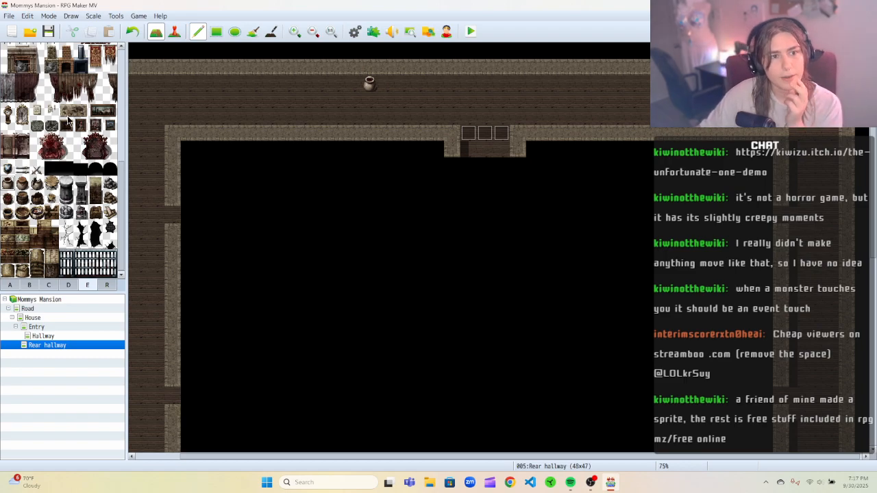
{"action": "left_click", "coordinate": [174, 32]}
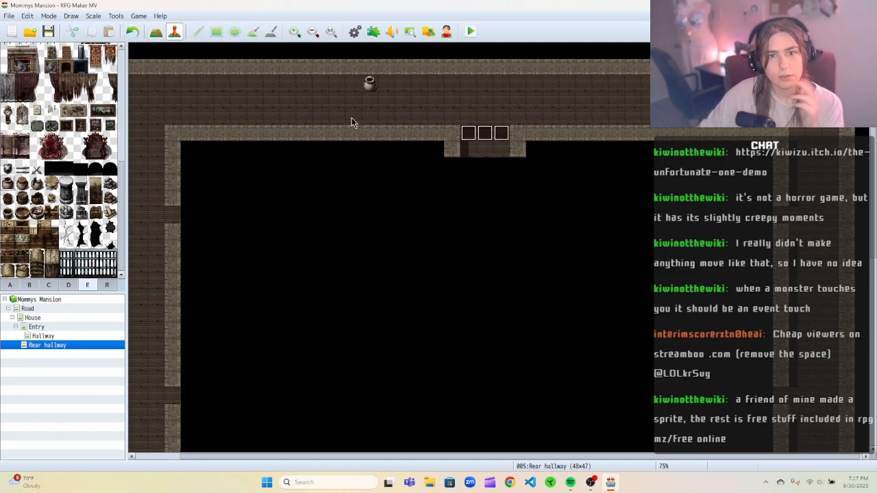
{"action": "right_click", "coordinate": [369, 102]}
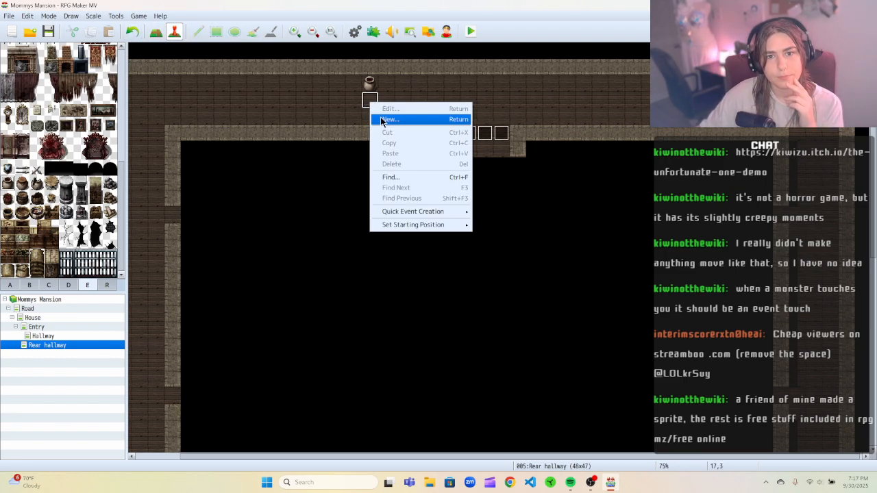
{"action": "left_click", "coordinate": [380, 119]}
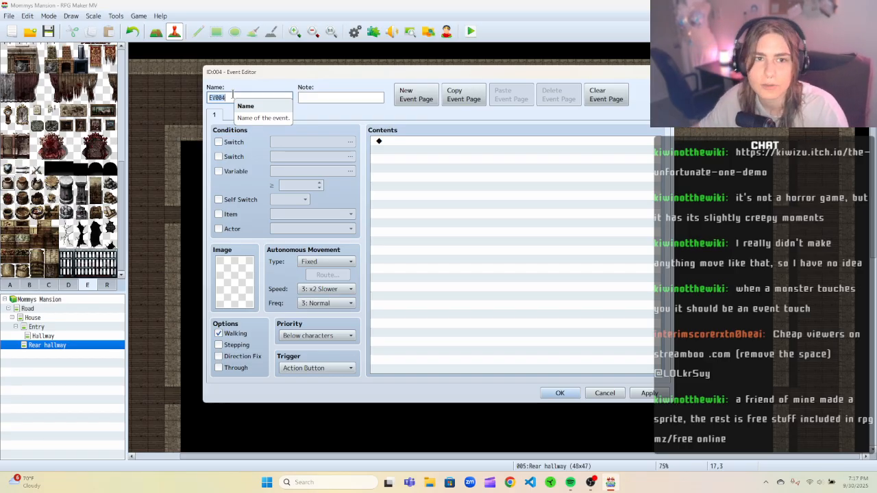
{"action": "key", "text": "Escape"}
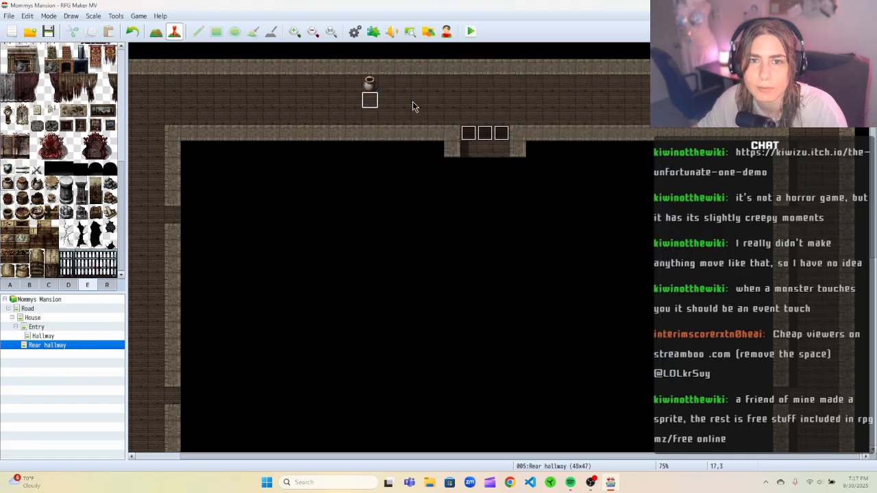
{"action": "left_click", "coordinate": [319, 100]}
{"action": "right_click", "coordinate": [319, 100]}
{"action": "left_click", "coordinate": [328, 116]}
{"action": "type", "text": "Break vase"}
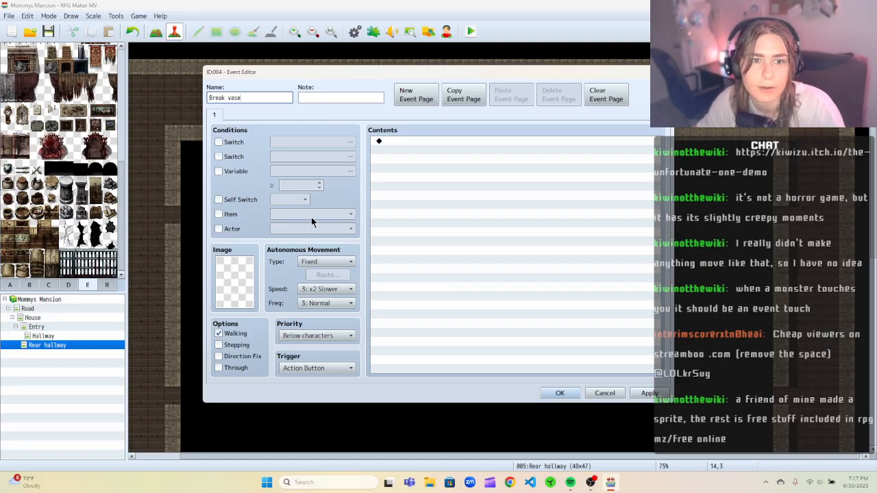
{"action": "left_click", "coordinate": [237, 269]}
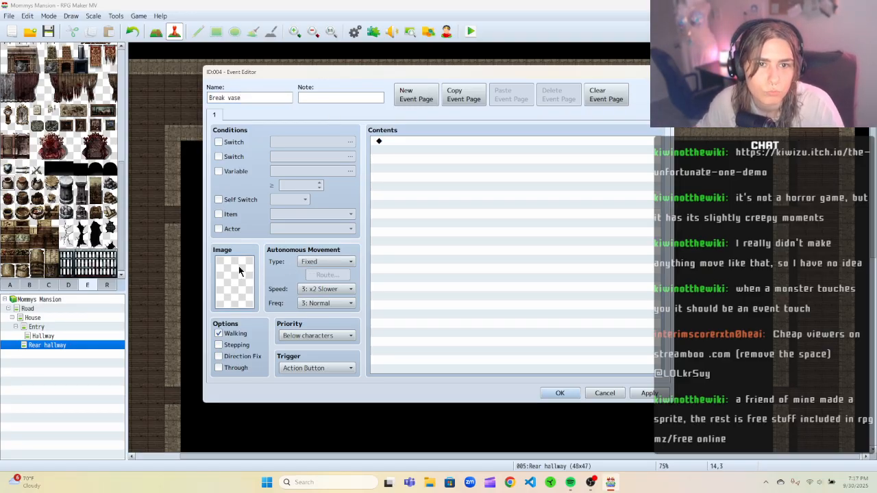
{"action": "left_click_drag", "start_coordinate": [301, 72], "coordinate": [325, 143]}
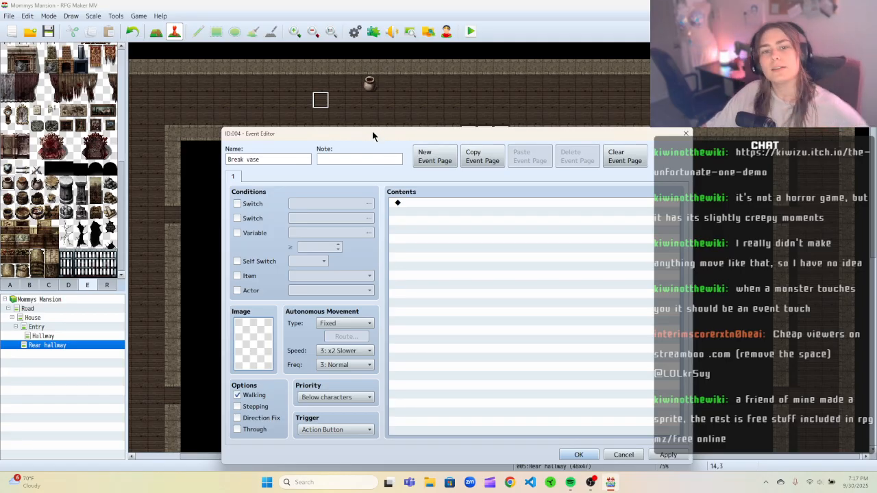
{"action": "left_click_drag", "start_coordinate": [383, 137], "coordinate": [532, 79]}
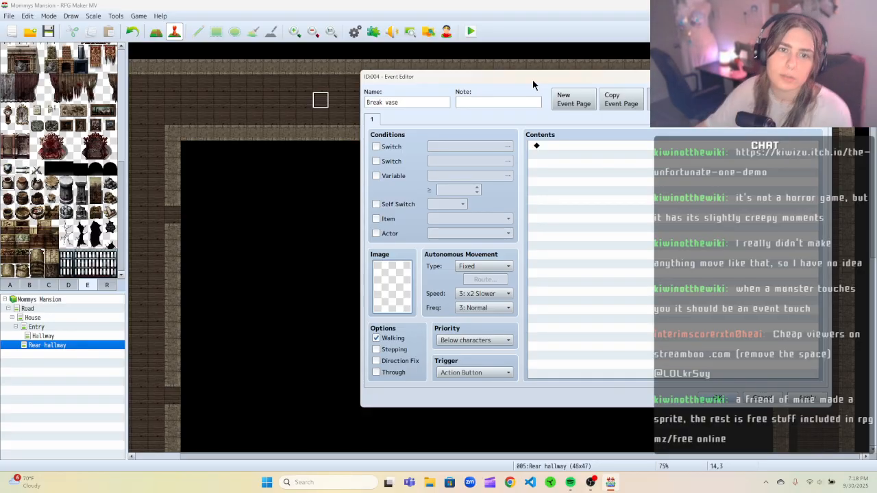
{"action": "left_click_drag", "start_coordinate": [462, 82], "coordinate": [442, 117]}
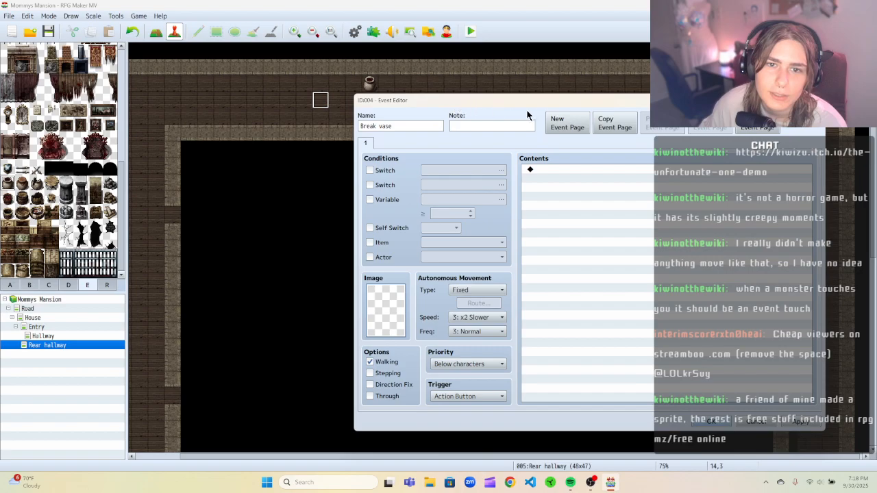
{"action": "left_click_drag", "start_coordinate": [521, 115], "coordinate": [442, 136]}
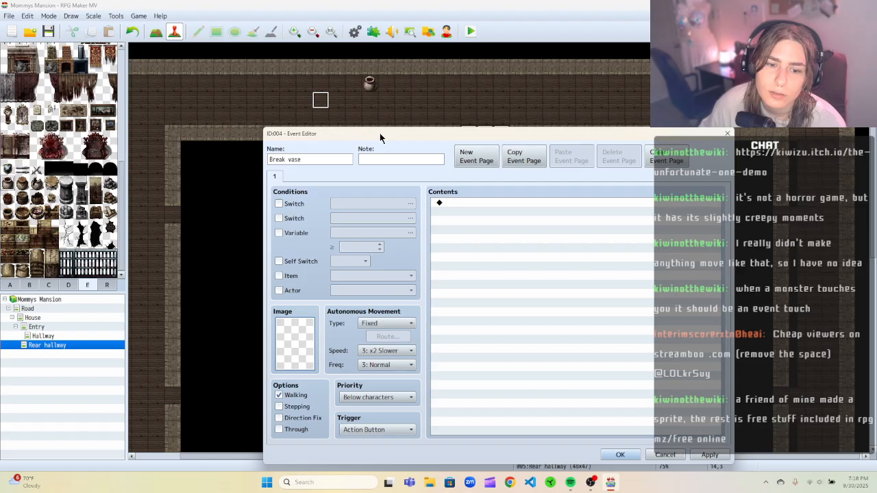
{"action": "left_click_drag", "start_coordinate": [378, 132], "coordinate": [383, 93]}
{"action": "left_click", "coordinate": [381, 390]}
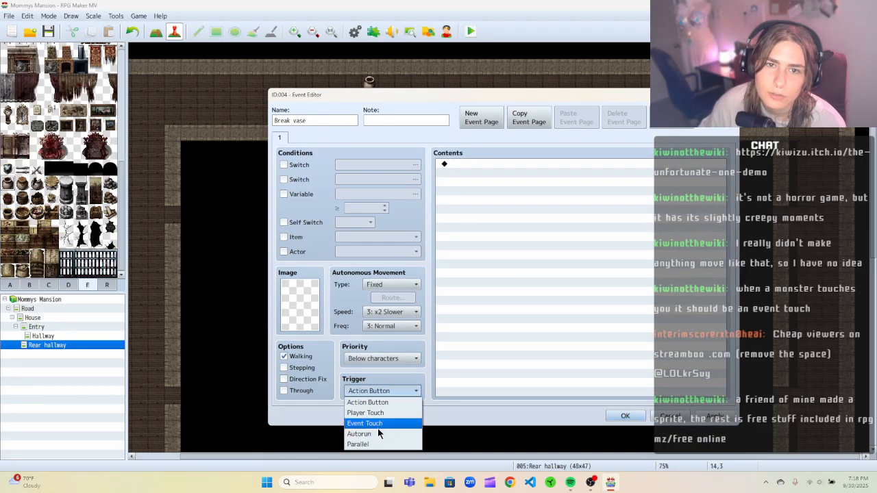
{"action": "left_click", "coordinate": [729, 95]}
{"action": "left_click", "coordinate": [687, 417]}
{"action": "left_click", "coordinate": [501, 276]}
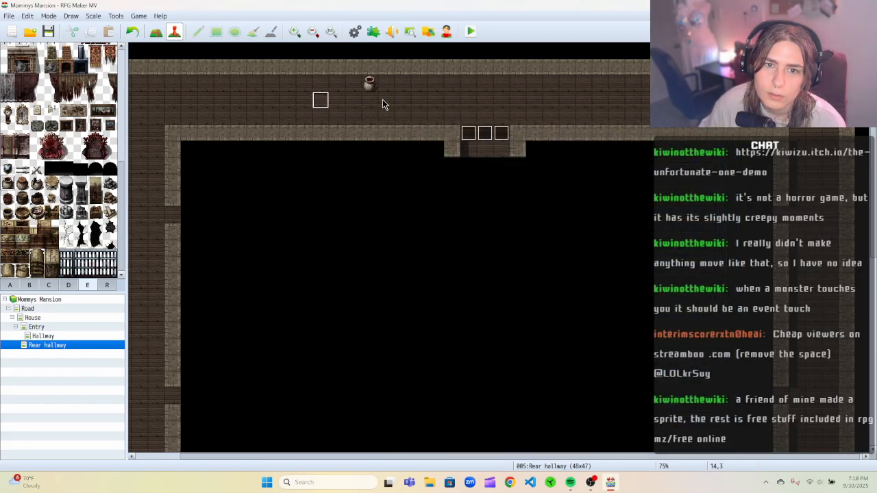
{"action": "right_click", "coordinate": [363, 83]}
{"action": "left_click", "coordinate": [384, 100]}
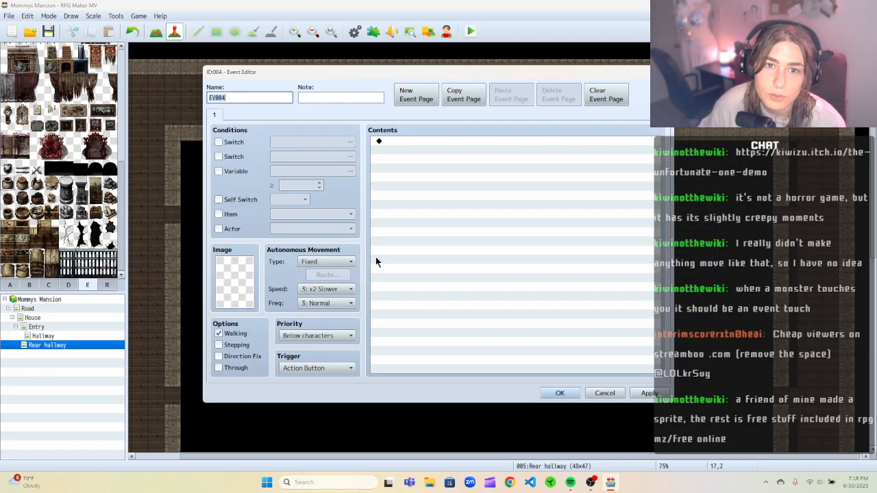
{"action": "left_click", "coordinate": [304, 369]}
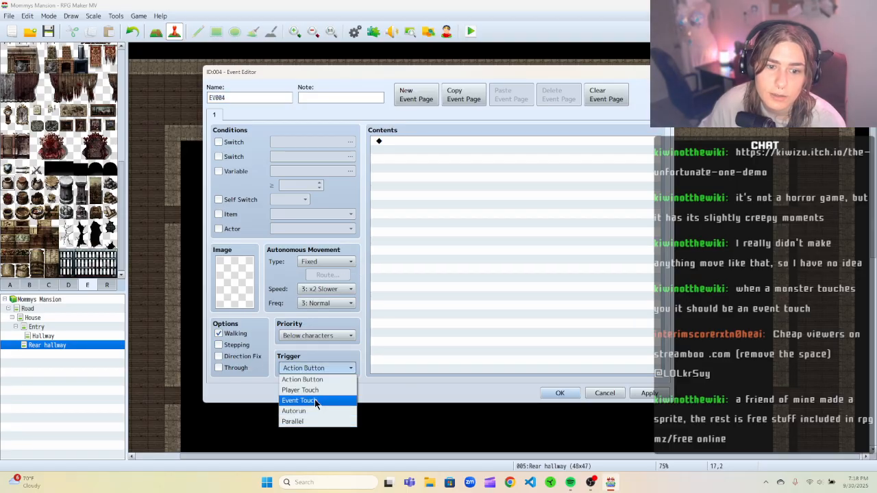
{"action": "left_click", "coordinate": [310, 401]}
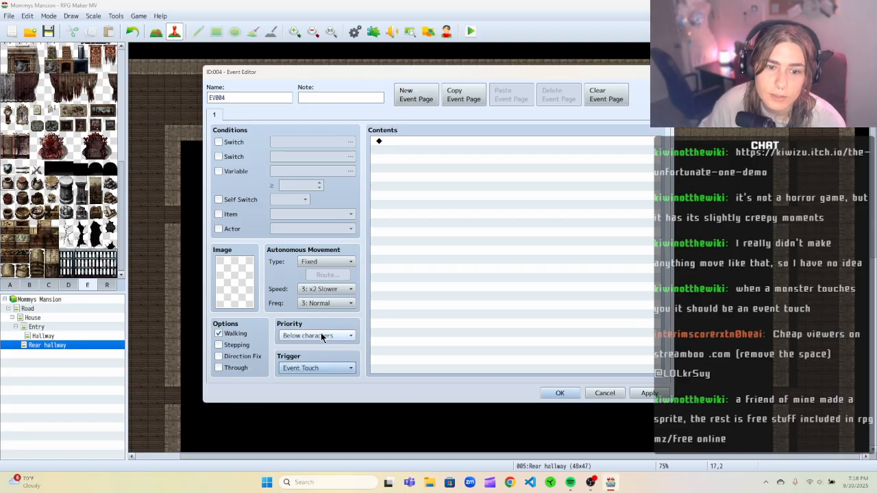
{"action": "left_click", "coordinate": [290, 368]}
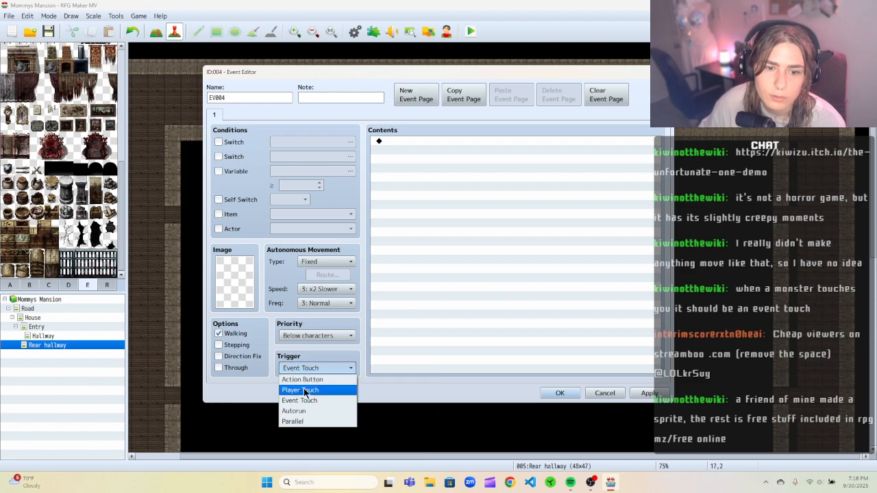
{"action": "left_click", "coordinate": [305, 390]}
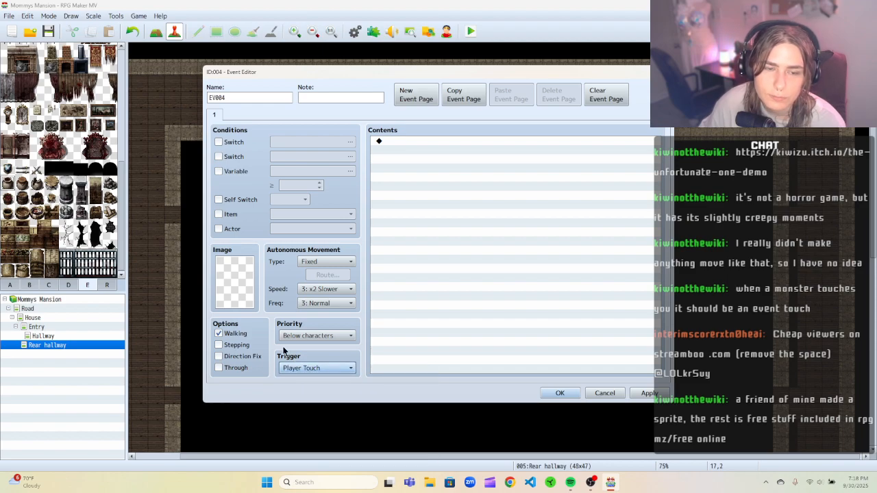
{"action": "left_click", "coordinate": [219, 334]}
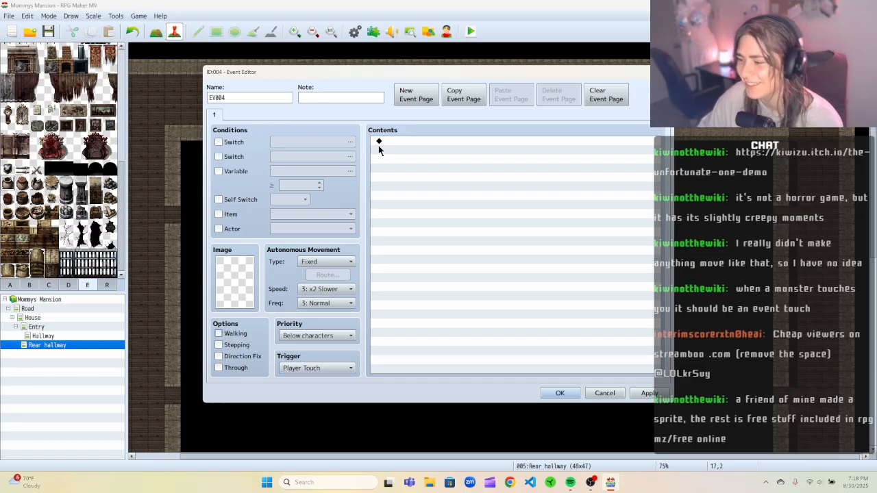
{"action": "left_click", "coordinate": [219, 142]}
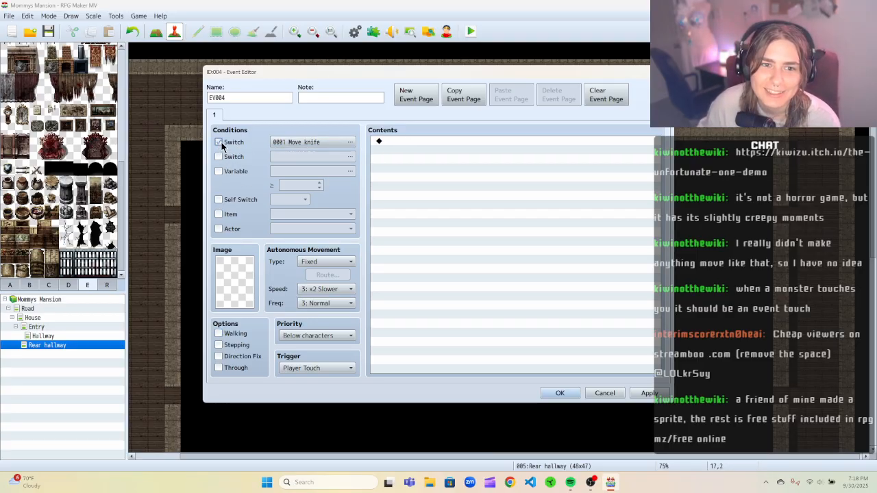
{"action": "left_click", "coordinate": [218, 143]}
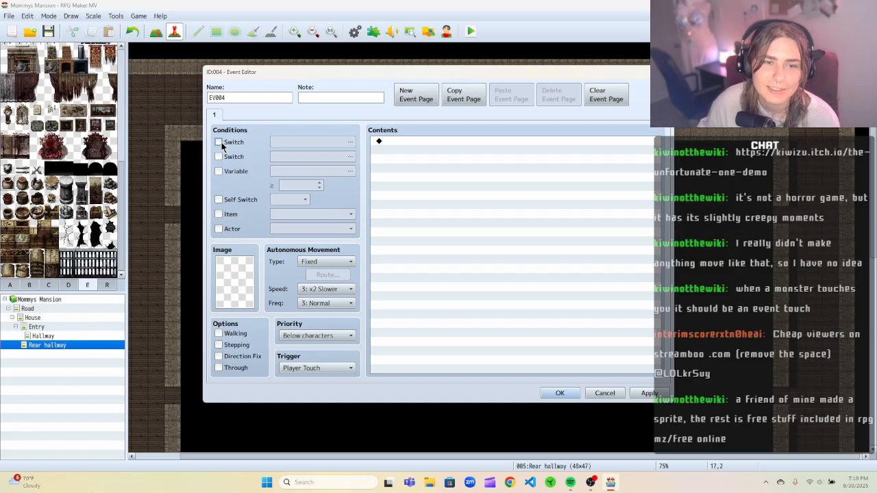
{"action": "left_click_drag", "start_coordinate": [263, 79], "coordinate": [289, 92]}
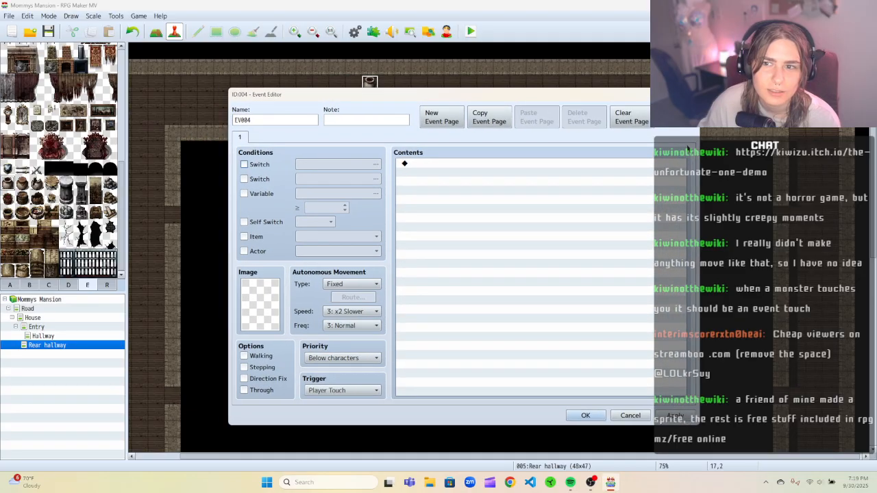
{"action": "left_click", "coordinate": [630, 415]}
{"action": "left_click", "coordinate": [470, 280]}
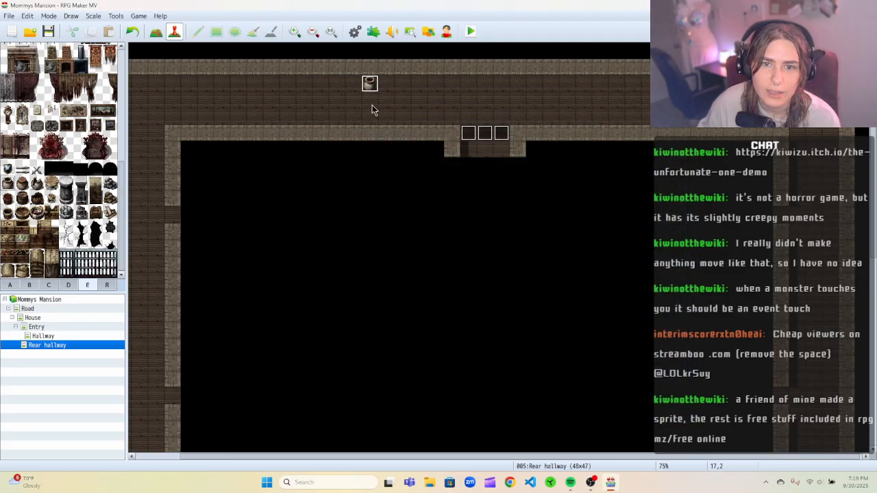
Create a new event on the upper corridor floor and give it a pot image from tileset E.
{"action": "key", "text": "F5"}
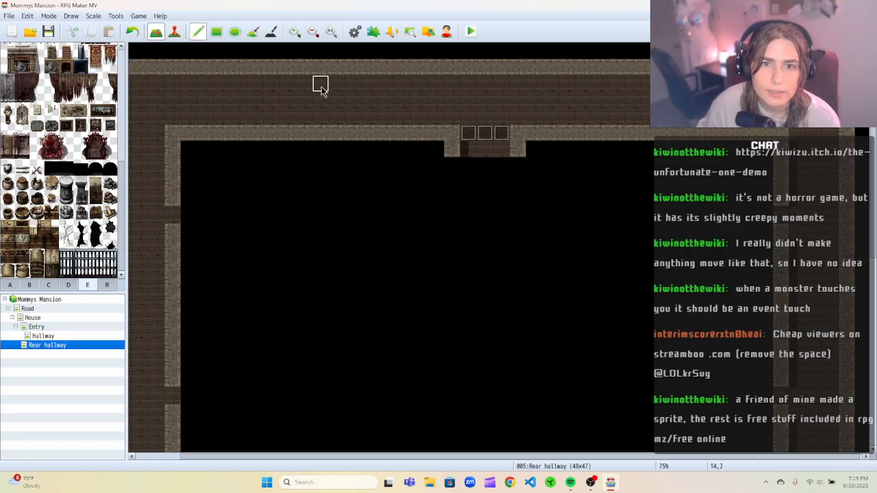
{"action": "key", "text": "F6"}
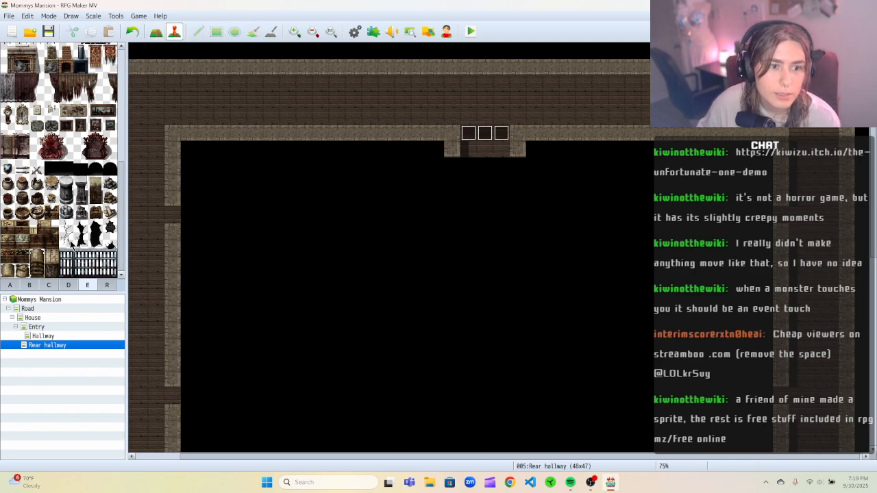
{"action": "right_click", "coordinate": [353, 83]}
{"action": "left_click", "coordinate": [372, 97]}
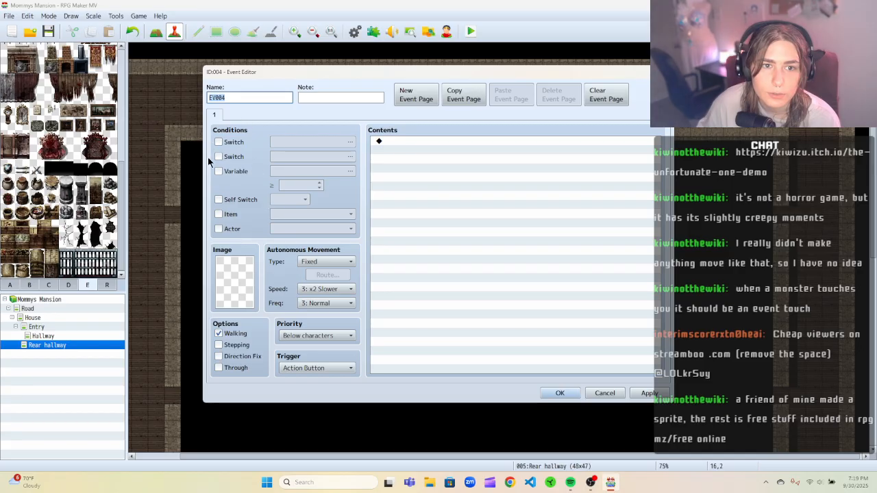
{"action": "double_click", "coordinate": [240, 285]}
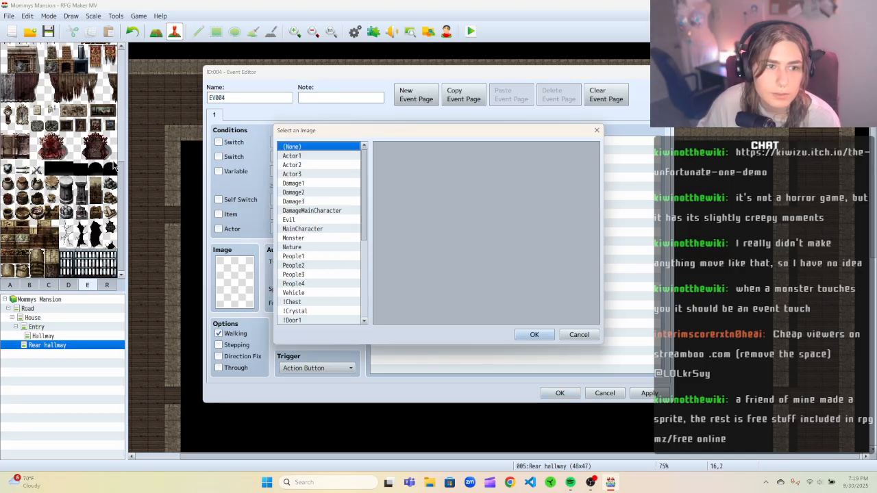
{"action": "scroll", "coordinate": [325, 234], "scroll_direction": "down", "scroll_amount": 6}
{"action": "double_click", "coordinate": [328, 319]}
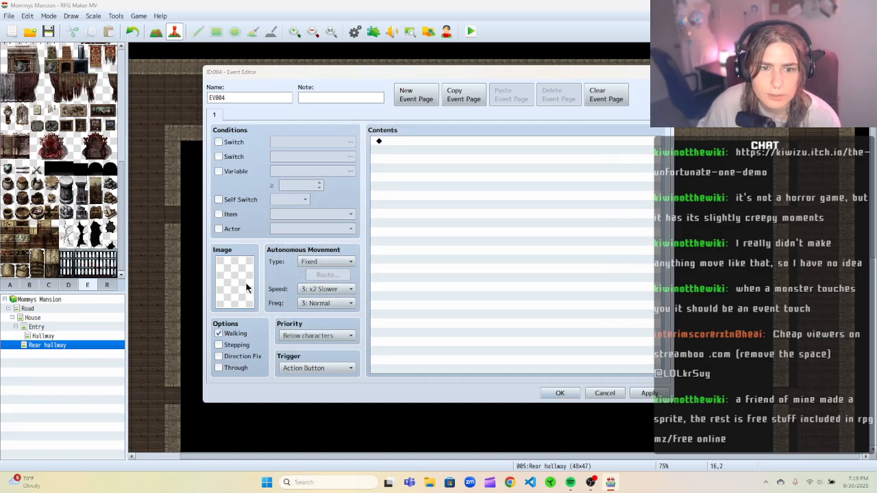
{"action": "double_click", "coordinate": [246, 282]}
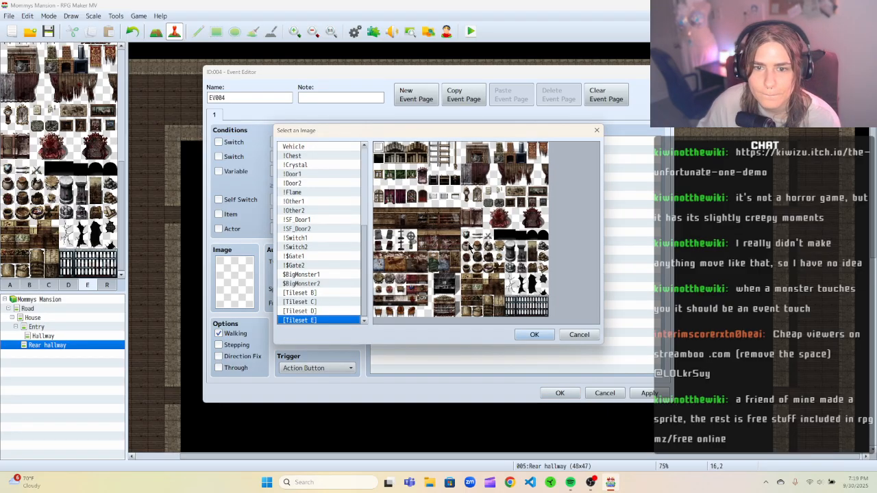
{"action": "left_click", "coordinate": [539, 334]}
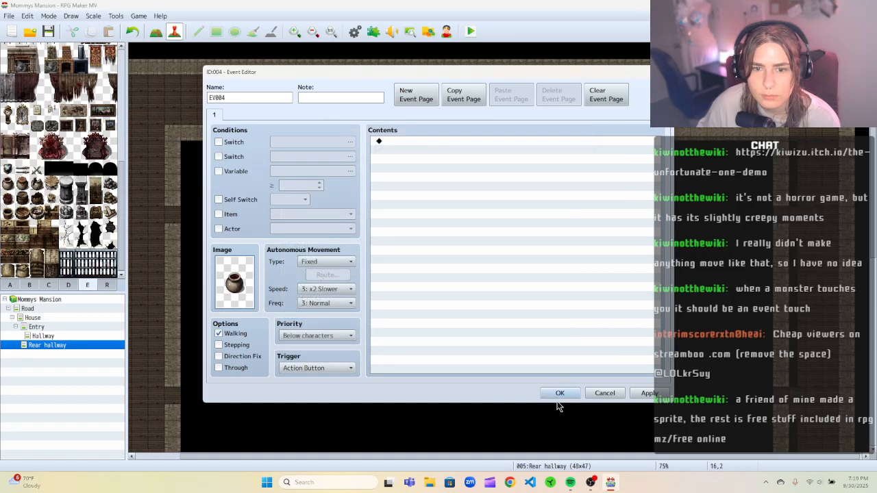
{"action": "left_click", "coordinate": [648, 393]}
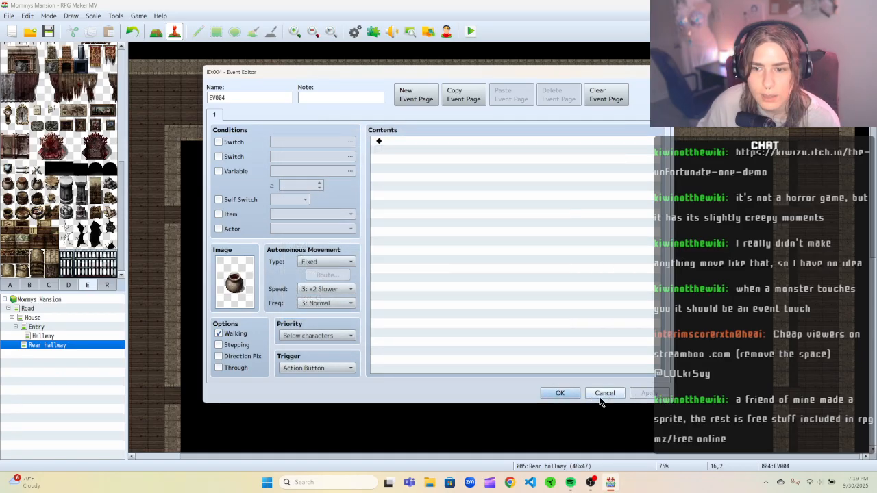
Turn off walking, set the event's priority to Same as characters and its trigger to Parallel.
{"action": "left_click", "coordinate": [218, 334]}
{"action": "left_click", "coordinate": [311, 336]}
{"action": "left_click", "coordinate": [319, 357]}
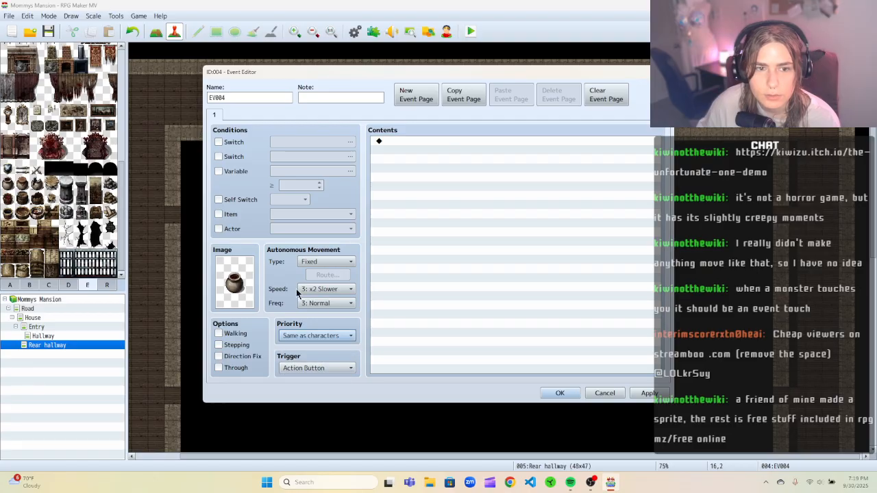
{"action": "left_click_drag", "start_coordinate": [251, 74], "coordinate": [296, 81]}
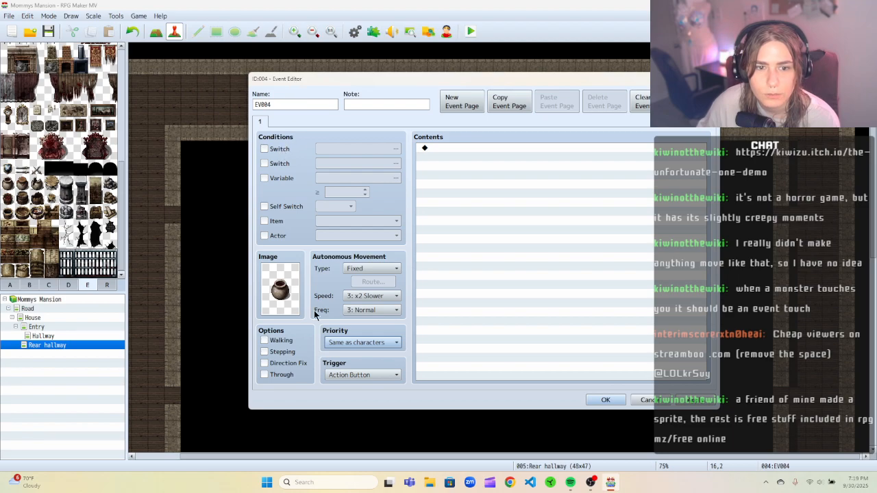
{"action": "left_click", "coordinate": [334, 376]}
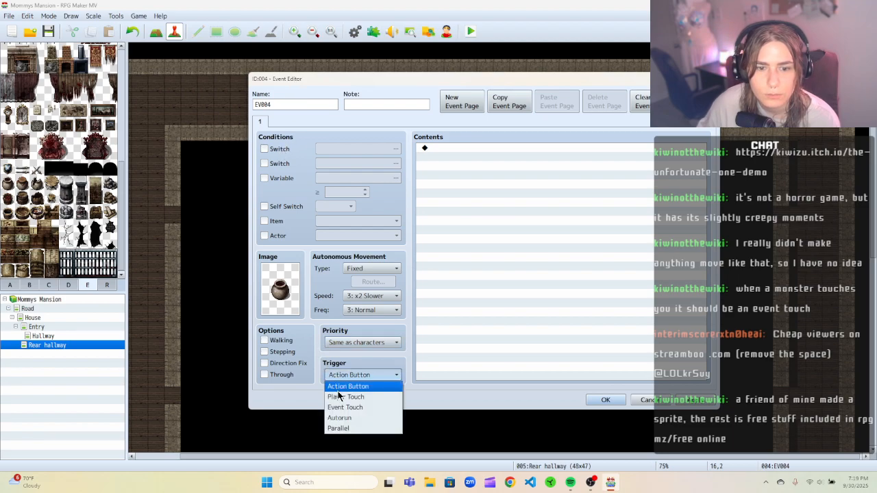
{"action": "left_click", "coordinate": [355, 429]}
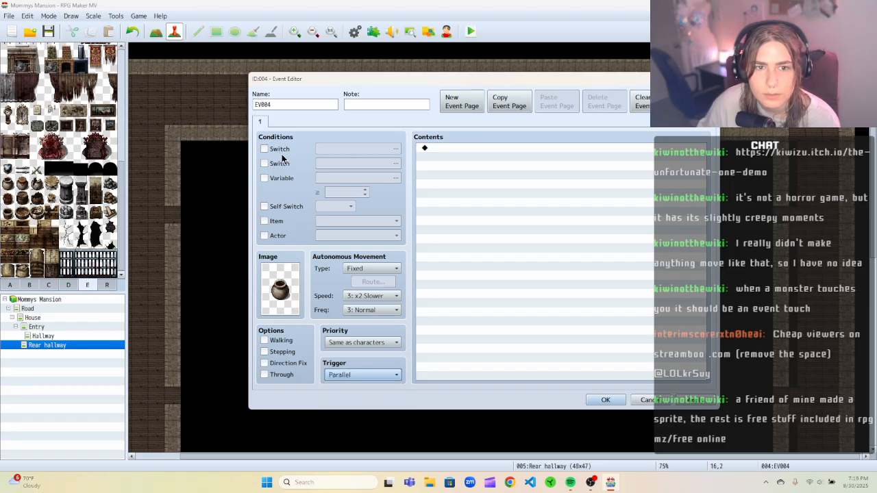
Name the event Vase break and confirm the event editor.
{"action": "double_click", "coordinate": [291, 107]}
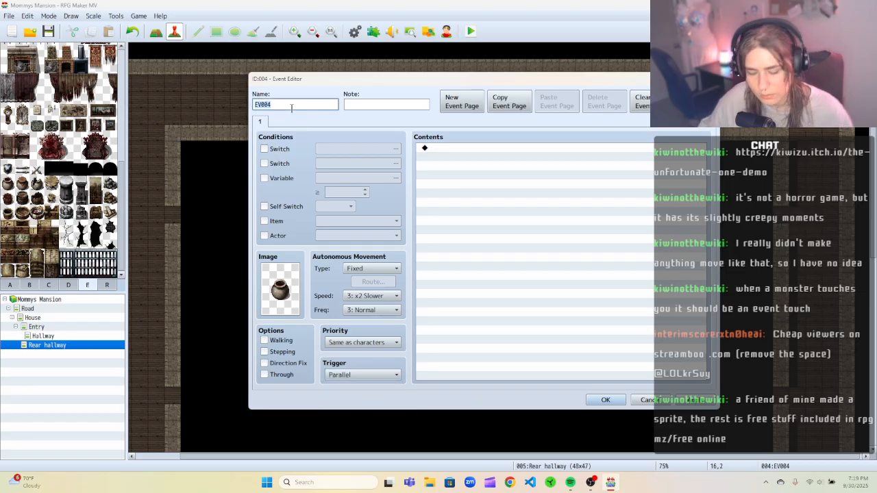
{"action": "type", "text": "Vase break"}
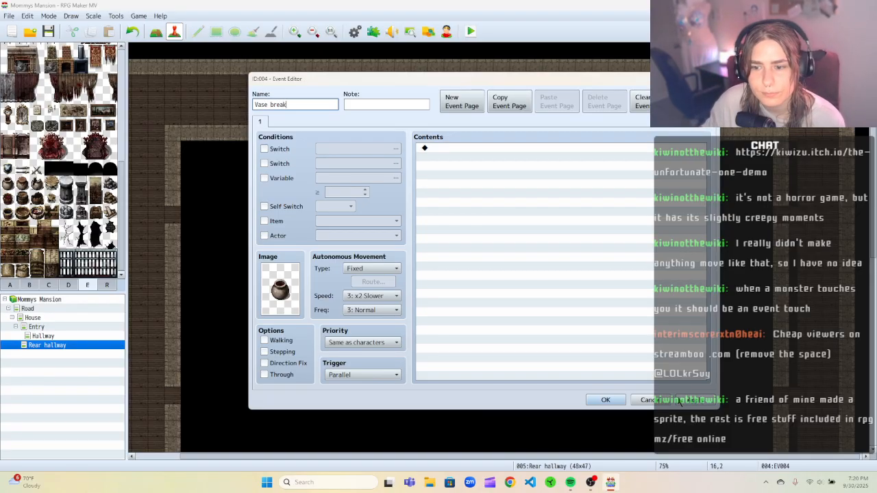
{"action": "left_click", "coordinate": [606, 400]}
Create a new event on the corridor tile below the vase and set its trigger to Player Touch.
{"action": "right_click", "coordinate": [298, 102]}
{"action": "left_click", "coordinate": [315, 119]}
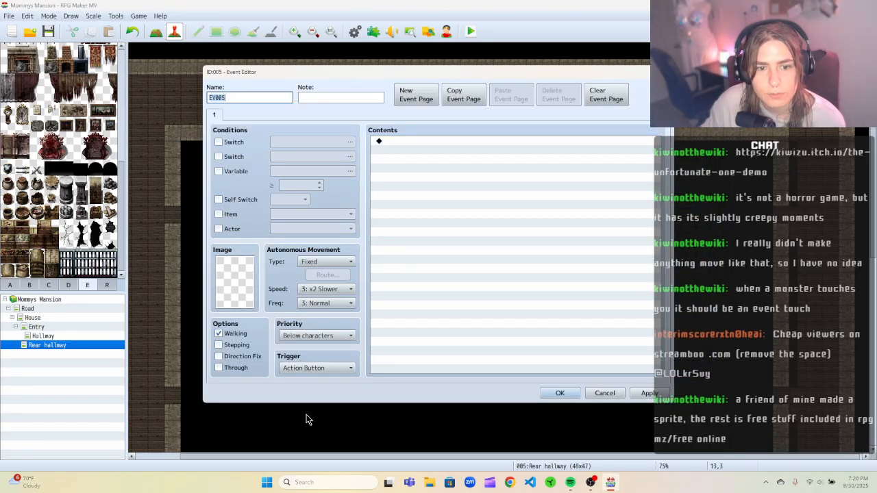
{"action": "left_click", "coordinate": [317, 369]}
{"action": "left_click", "coordinate": [320, 389]}
Name the new event Trigger vase break.
{"action": "left_click", "coordinate": [240, 98]}
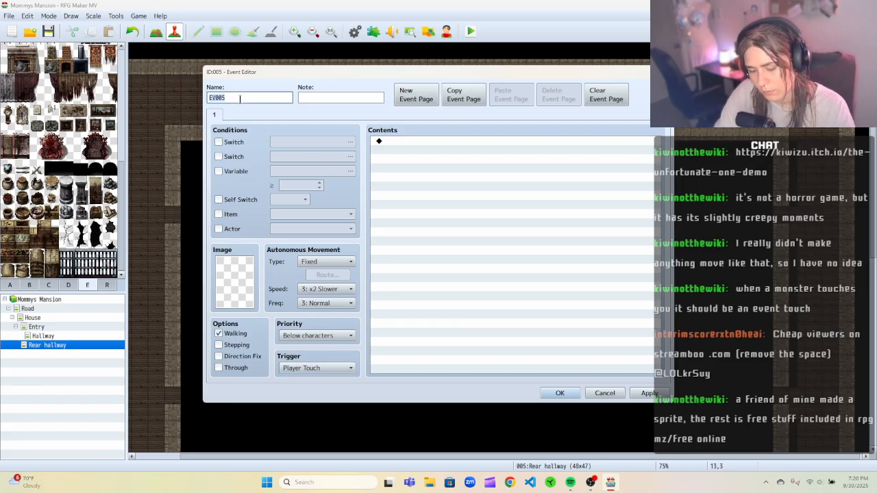
{"action": "key", "text": "BackSpace"}
{"action": "key", "text": "BackSpace"}
{"action": "key", "text": "BackSpace"}
{"action": "key", "text": "BackSpace"}
{"action": "key", "text": "BackSpace"}
{"action": "type", "text": "Trti"}
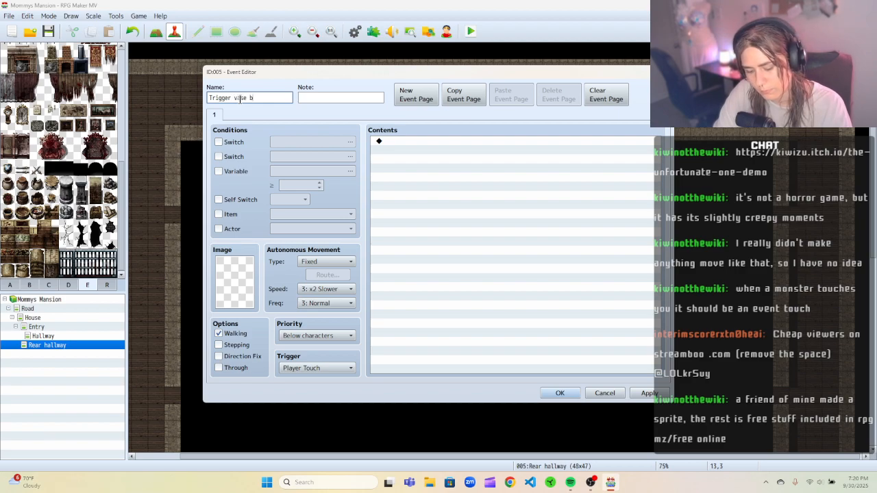
{"action": "type", "text": "ak"}
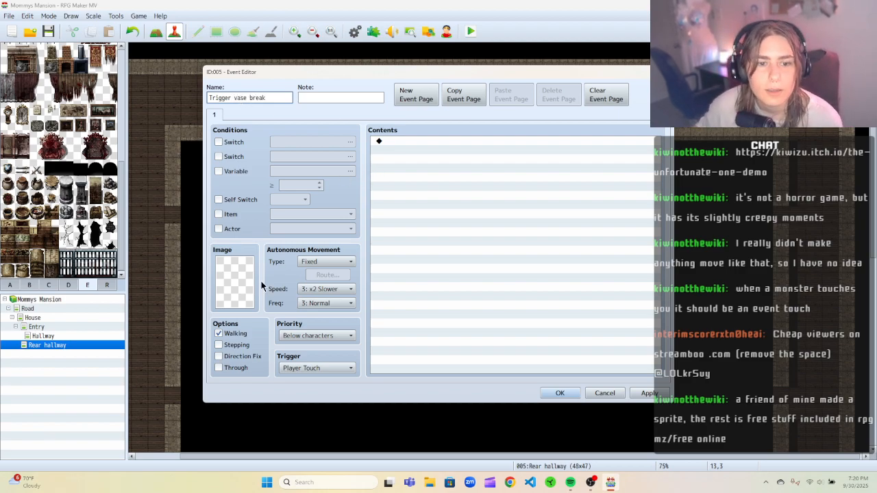
Turn off walking and set the trigger event's priority to Same as characters.
{"action": "left_click", "coordinate": [219, 334]}
{"action": "left_click", "coordinate": [322, 336]}
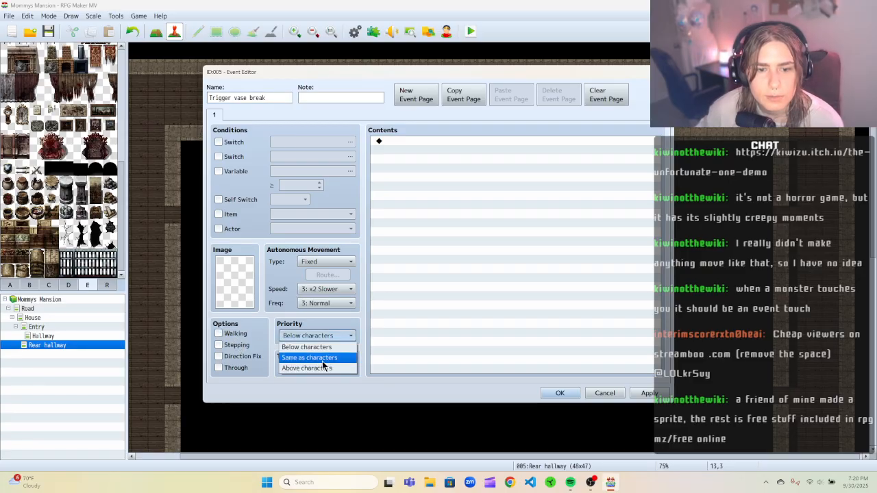
{"action": "left_click", "coordinate": [319, 355]}
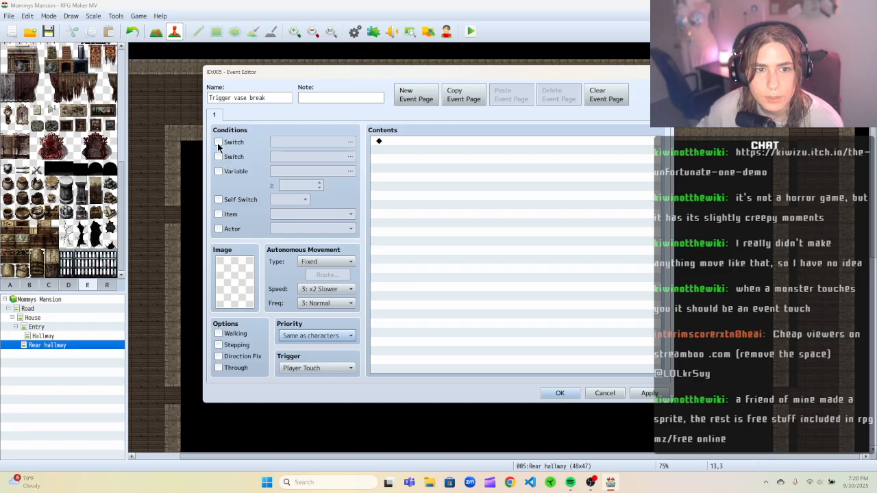
Add a Control Switches command turning ON switch 0003, named Change image, and confirm the event.
{"action": "right_click", "coordinate": [448, 140]}
{"action": "left_click", "coordinate": [457, 147]}
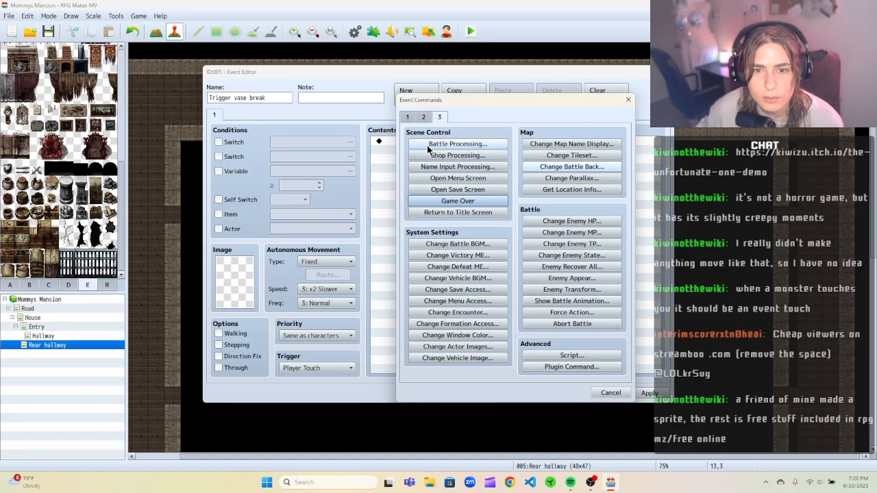
{"action": "left_click", "coordinate": [407, 117]}
{"action": "left_click", "coordinate": [465, 226]}
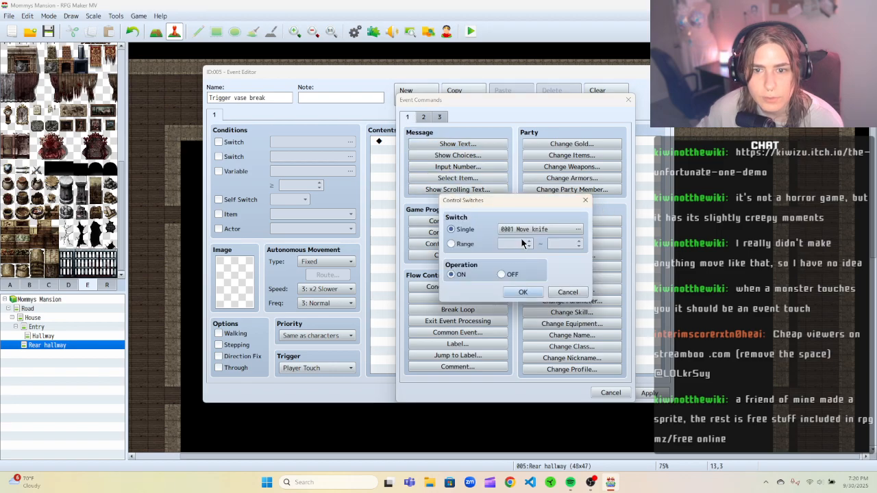
{"action": "left_click", "coordinate": [577, 229]}
{"action": "left_click", "coordinate": [531, 169]}
{"action": "left_click", "coordinate": [539, 344]}
{"action": "mouse_move", "coordinate": [505, 135]}
{"action": "left_mouse_down"}
{"action": "mouse_move", "coordinate": [494, 108]}
{"action": "mouse_move", "coordinate": [500, 128]}
{"action": "left_mouse_up"}
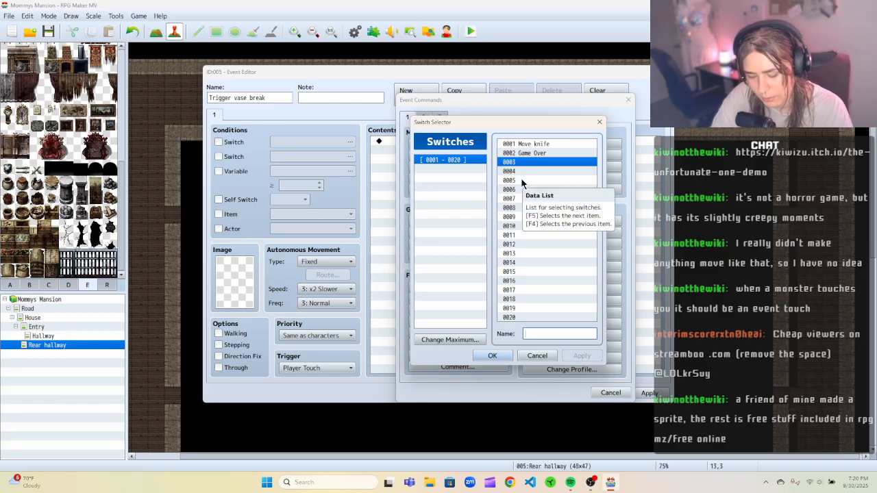
{"action": "type", "text": "Change image"}
{"action": "left_click", "coordinate": [579, 356]}
{"action": "left_click", "coordinate": [492, 356]}
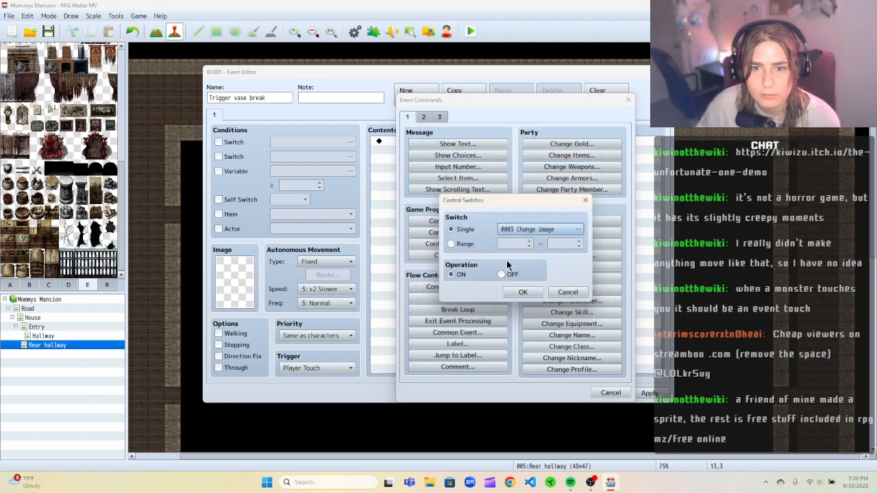
{"action": "left_click", "coordinate": [515, 291]}
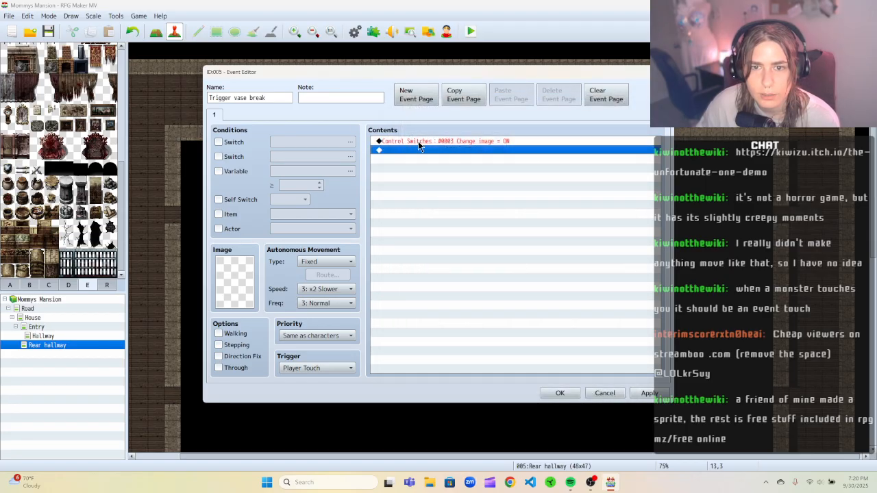
{"action": "left_click", "coordinate": [646, 393]}
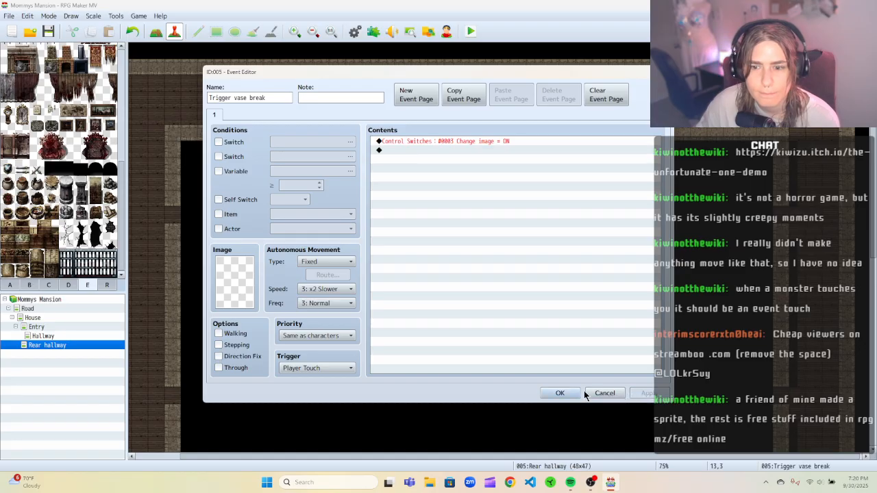
{"action": "left_click", "coordinate": [560, 393]}
Make switch 0003 Change image the page condition of the Vase break event.
{"action": "right_click", "coordinate": [352, 85]}
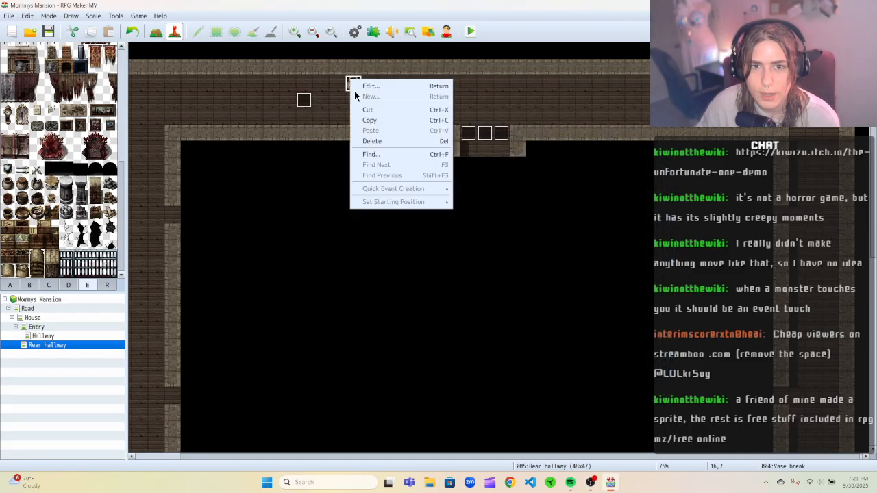
{"action": "left_click", "coordinate": [368, 88]}
{"action": "left_click", "coordinate": [218, 141]}
{"action": "left_click", "coordinate": [294, 143]}
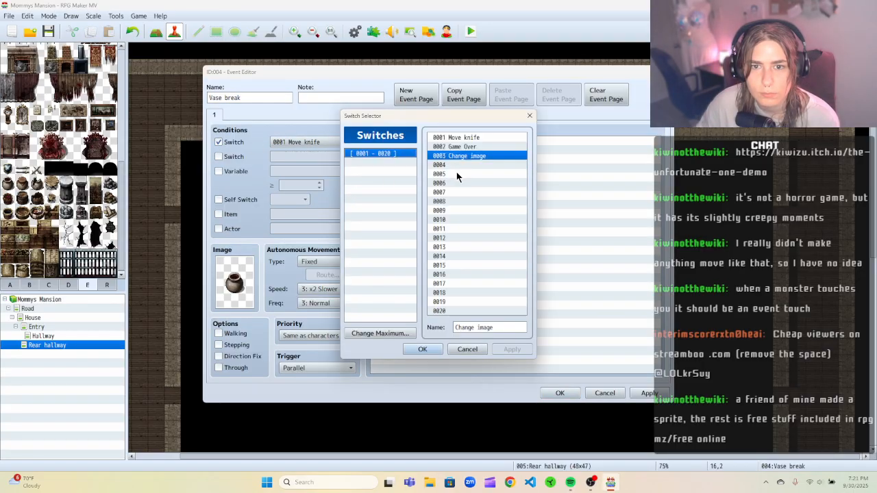
{"action": "left_click", "coordinate": [434, 350]}
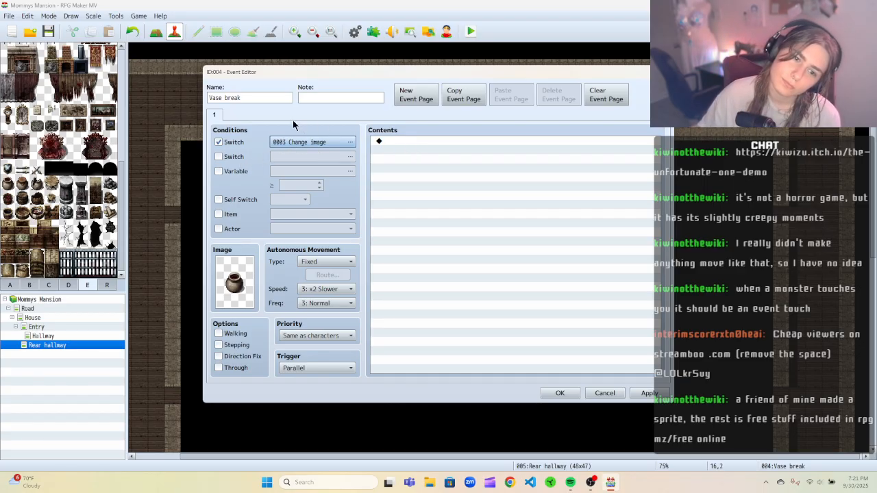
Add a command turning switch 0003 Change image OFF in the Vase break event, then delete it.
{"action": "left_click_drag", "start_coordinate": [307, 80], "coordinate": [336, 114]}
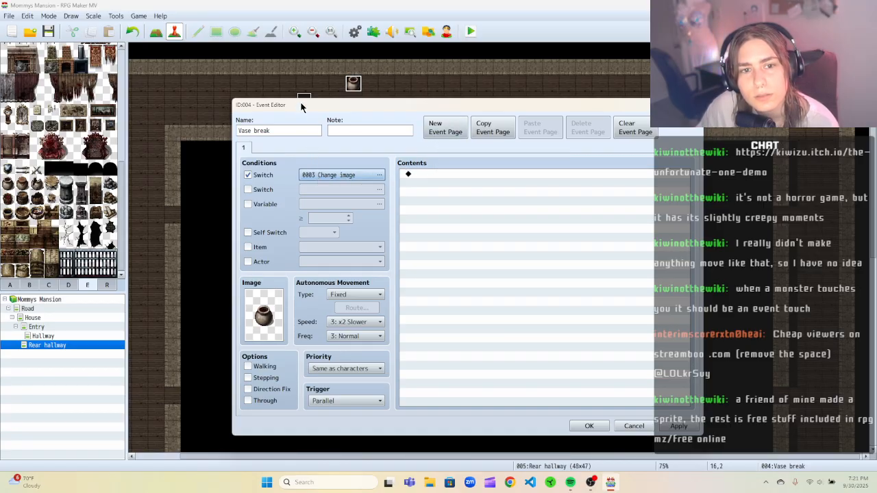
{"action": "right_click", "coordinate": [434, 177]}
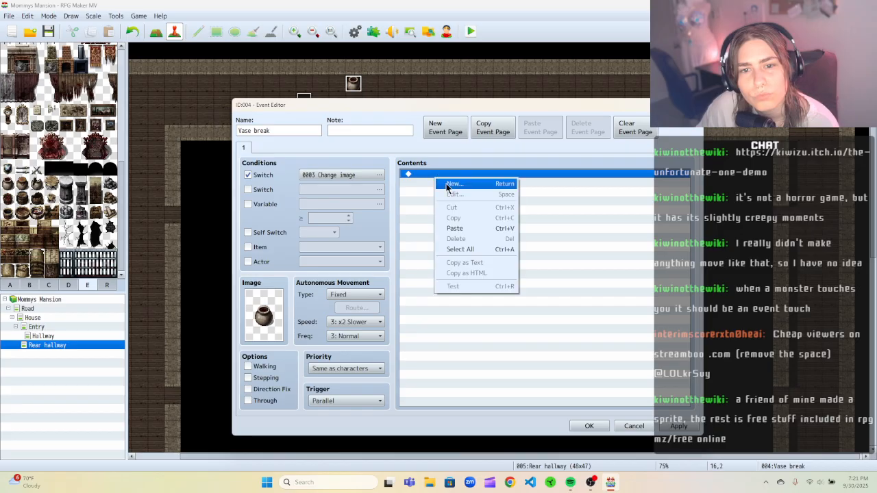
{"action": "left_click", "coordinate": [445, 184]}
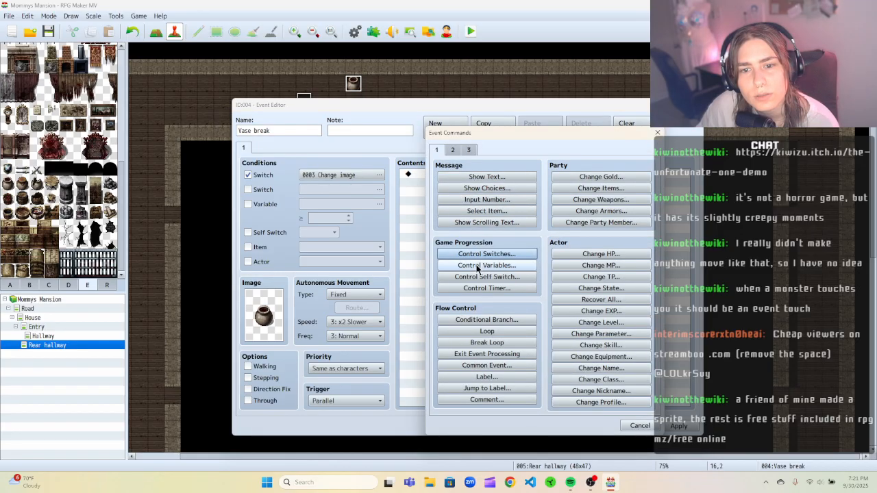
{"action": "left_click", "coordinate": [487, 253]}
{"action": "left_click", "coordinate": [569, 266]}
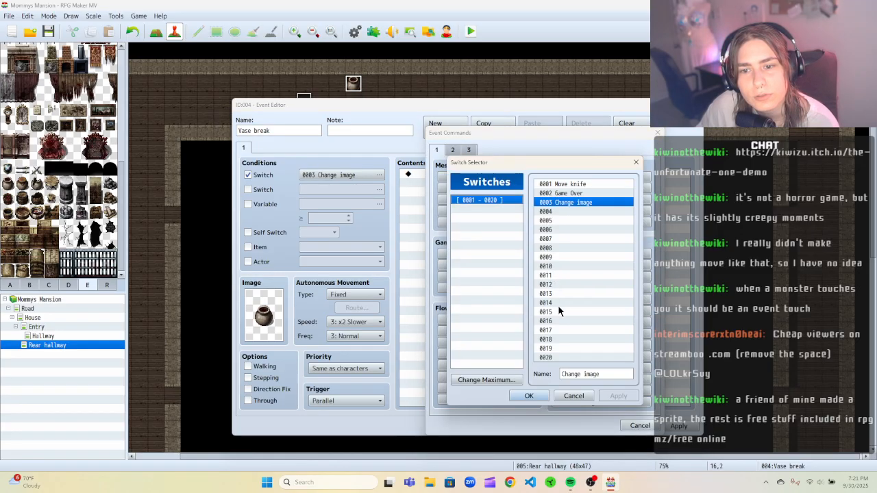
{"action": "left_click", "coordinate": [558, 201]}
{"action": "left_click", "coordinate": [529, 396]}
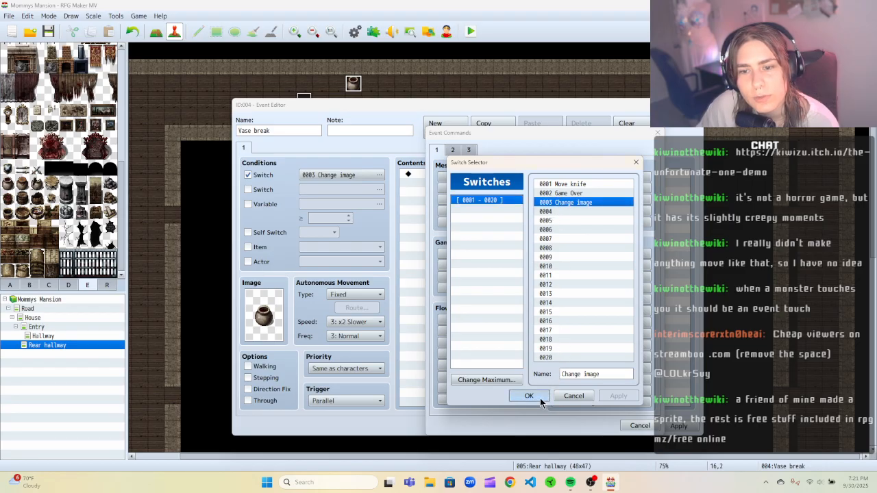
{"action": "left_click", "coordinate": [534, 313]}
{"action": "left_click", "coordinate": [567, 323]}
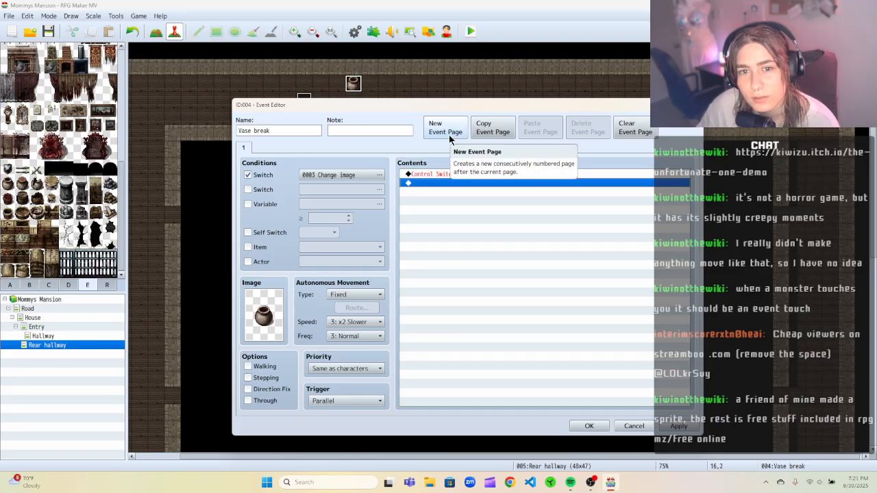
{"action": "left_click_drag", "start_coordinate": [308, 110], "coordinate": [419, 90]}
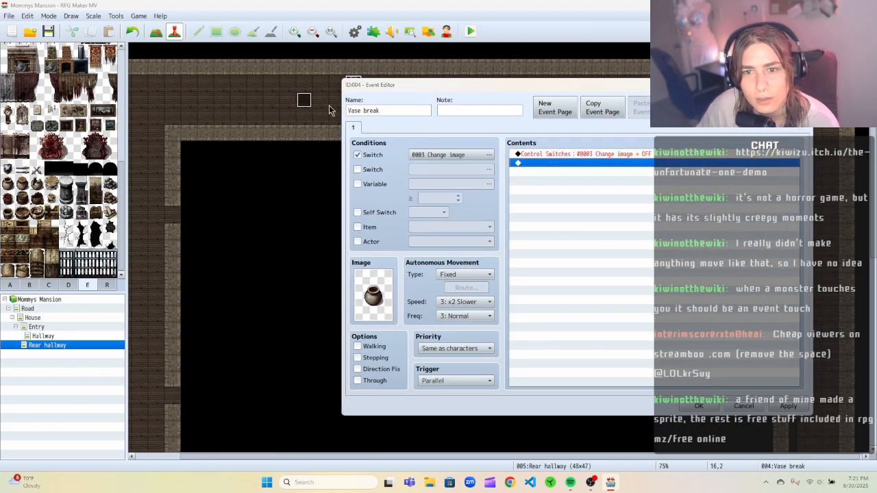
{"action": "left_click", "coordinate": [580, 154]}
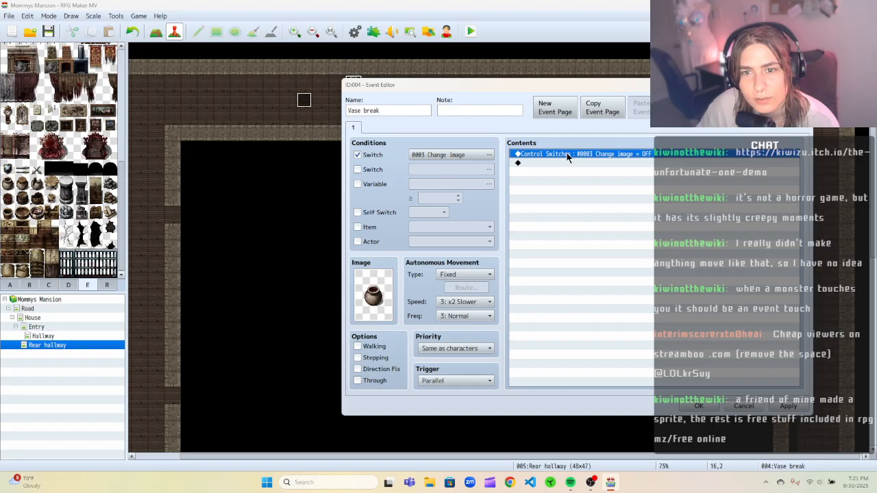
{"action": "right_click", "coordinate": [566, 153]}
{"action": "left_click", "coordinate": [587, 183]}
{"action": "right_click", "coordinate": [574, 157]}
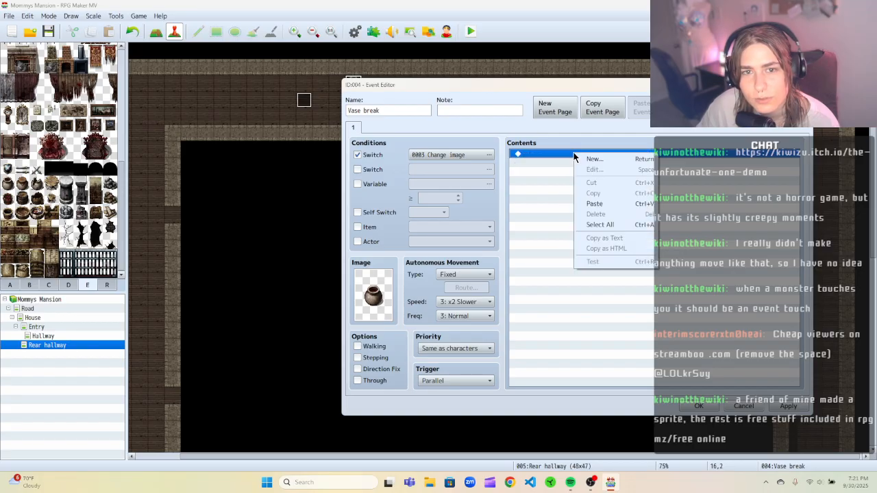
{"action": "left_click", "coordinate": [508, 87]}
{"action": "left_click_drag", "start_coordinate": [506, 88], "coordinate": [447, 83]}
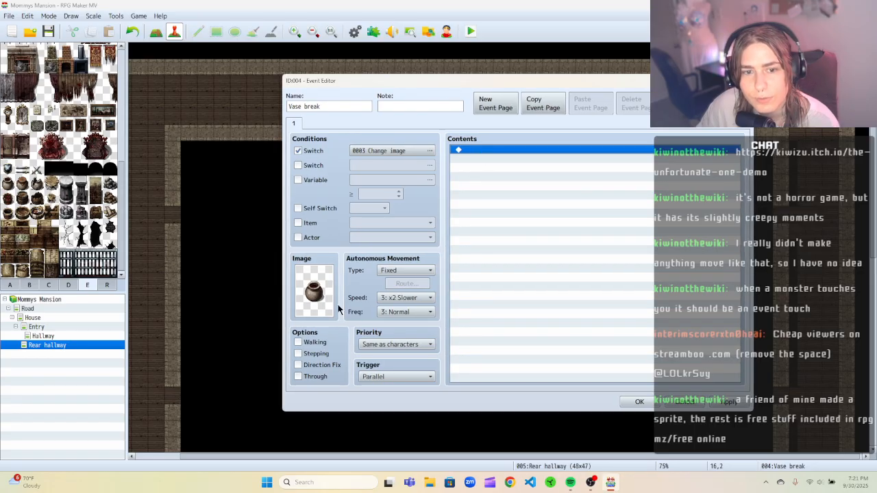
Change the Vase break event's image to a broken pot from tileset E and confirm the editor.
{"action": "left_click", "coordinate": [317, 304]}
{"action": "double_click", "coordinate": [317, 303]}
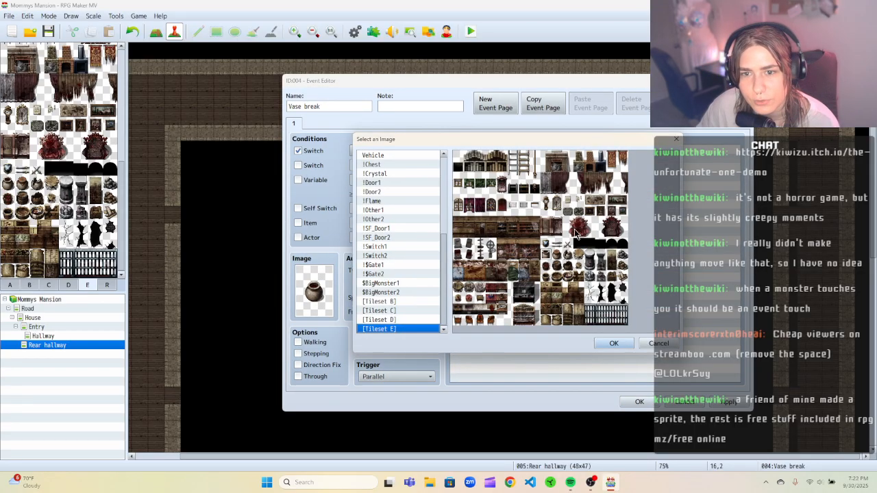
{"action": "left_click", "coordinate": [625, 344]}
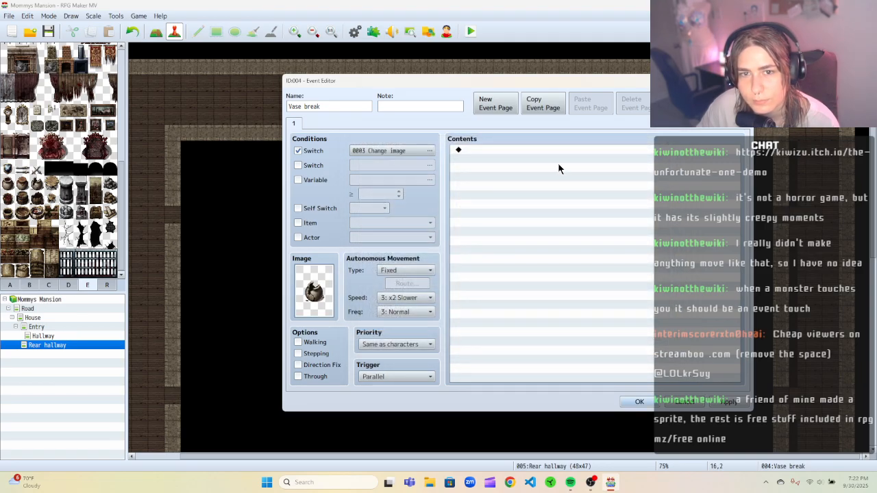
{"action": "left_click", "coordinate": [640, 402]}
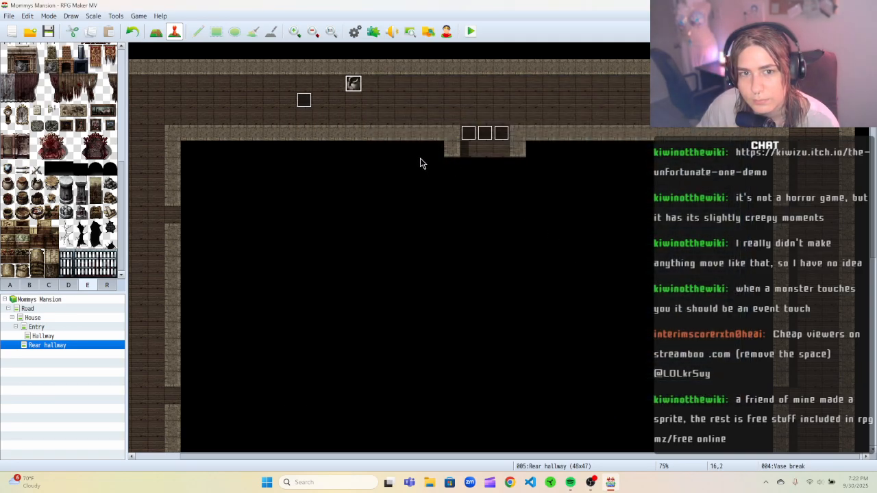
Add a second event page to the Vase break event and return to page 1.
{"action": "right_click", "coordinate": [357, 84]}
{"action": "left_click", "coordinate": [363, 91]}
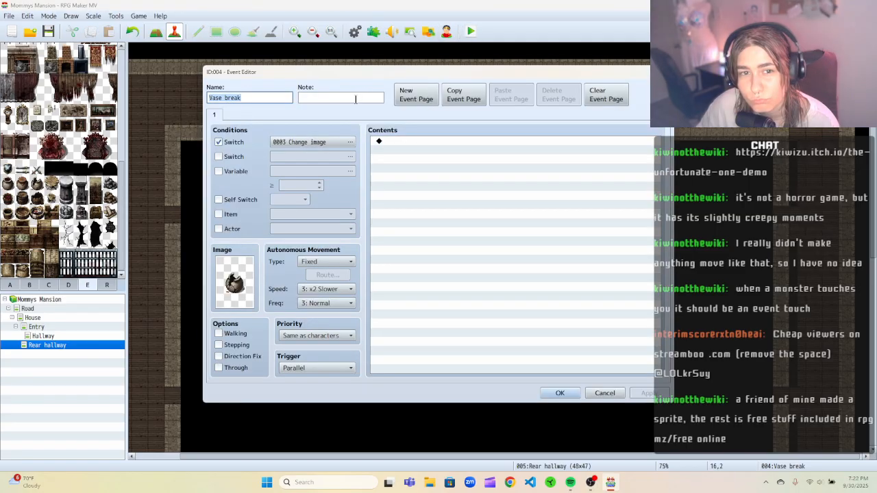
{"action": "left_click", "coordinate": [415, 95]}
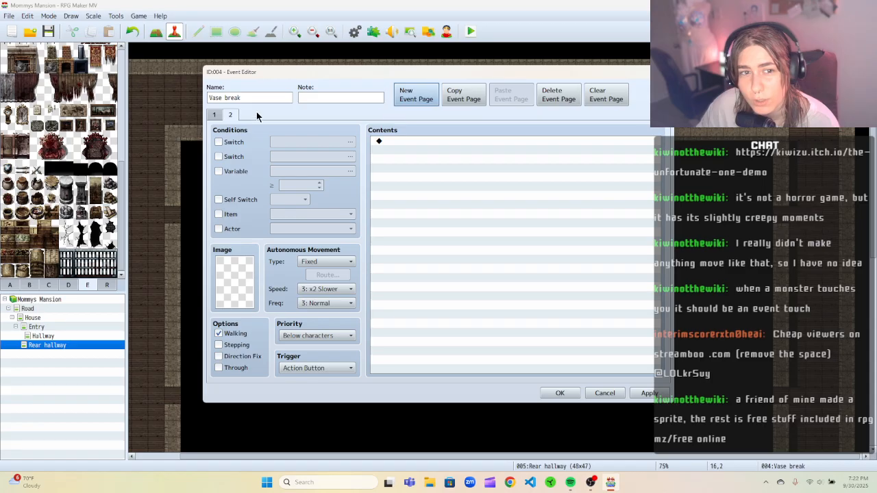
{"action": "left_click", "coordinate": [215, 116]}
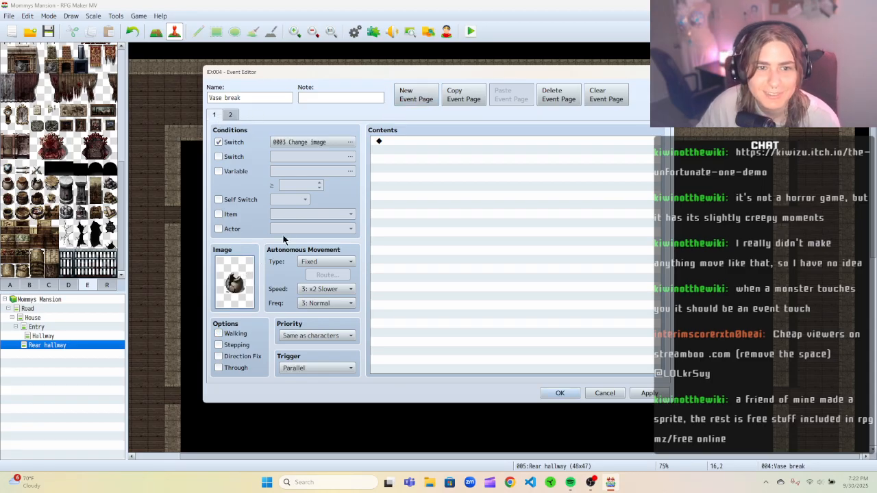
Set page 1's image to the intact pot from tileset E, apply and confirm the editor.
{"action": "double_click", "coordinate": [234, 281]}
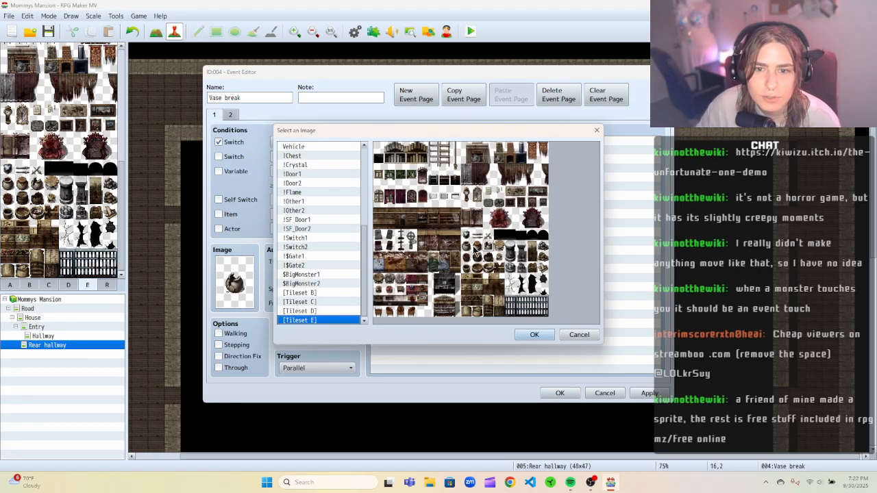
{"action": "double_click", "coordinate": [488, 288]}
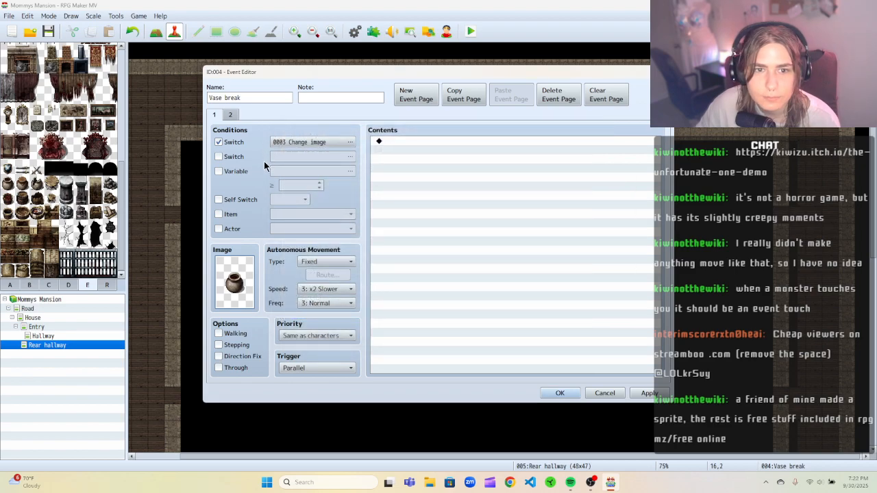
{"action": "left_click", "coordinate": [396, 142]}
{"action": "left_click", "coordinate": [649, 393]}
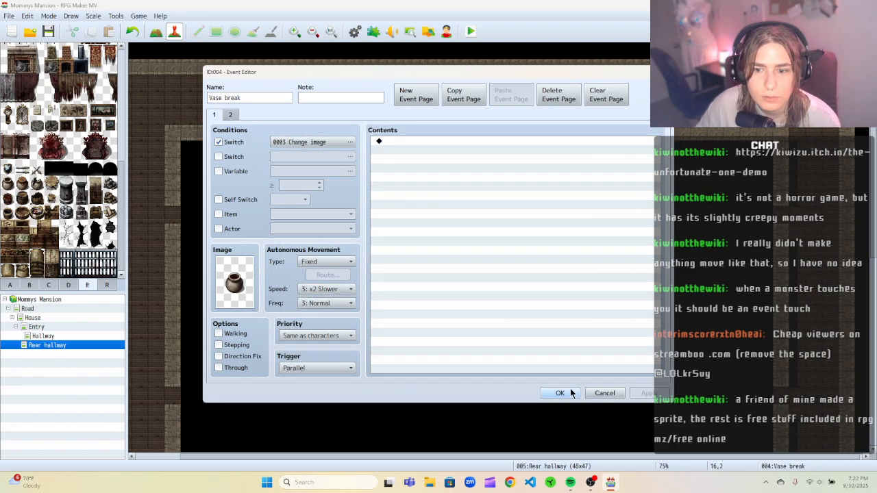
{"action": "left_click", "coordinate": [560, 393]}
Open the Trigger vase break event to review its switch command, then close the editor.
{"action": "right_click", "coordinate": [306, 103]}
{"action": "left_click", "coordinate": [322, 107]}
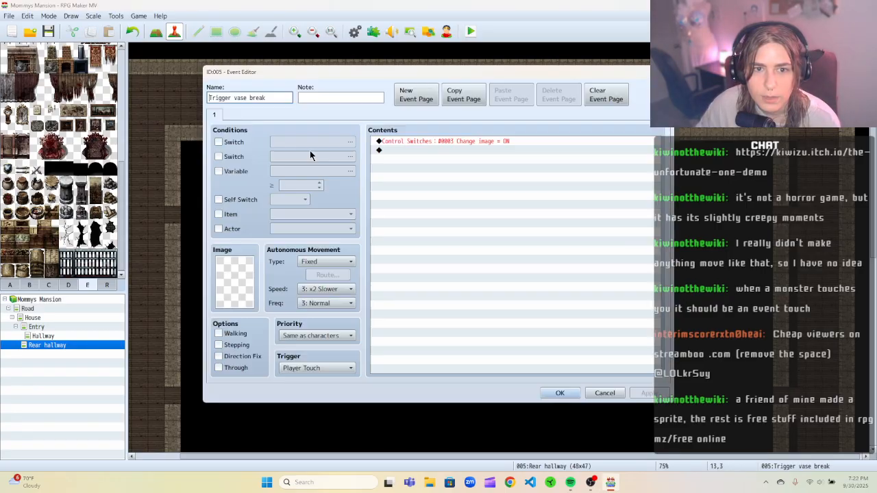
{"action": "left_click", "coordinate": [436, 140]}
{"action": "right_click", "coordinate": [452, 142]}
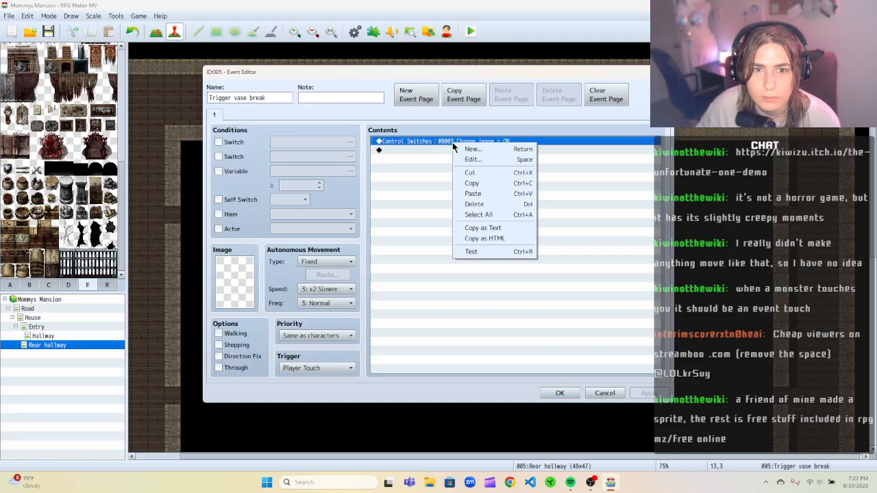
{"action": "left_click", "coordinate": [453, 127]}
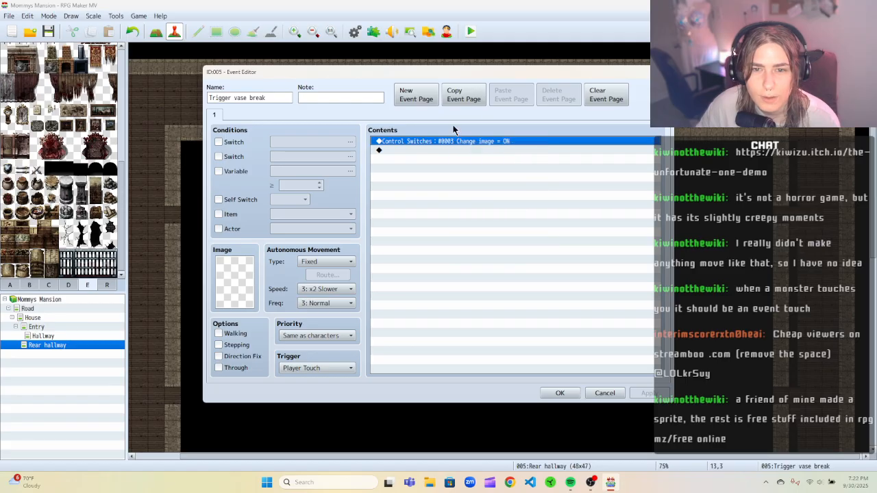
{"action": "left_click_drag", "start_coordinate": [404, 81], "coordinate": [340, 101]}
{"action": "left_click", "coordinate": [679, 427]}
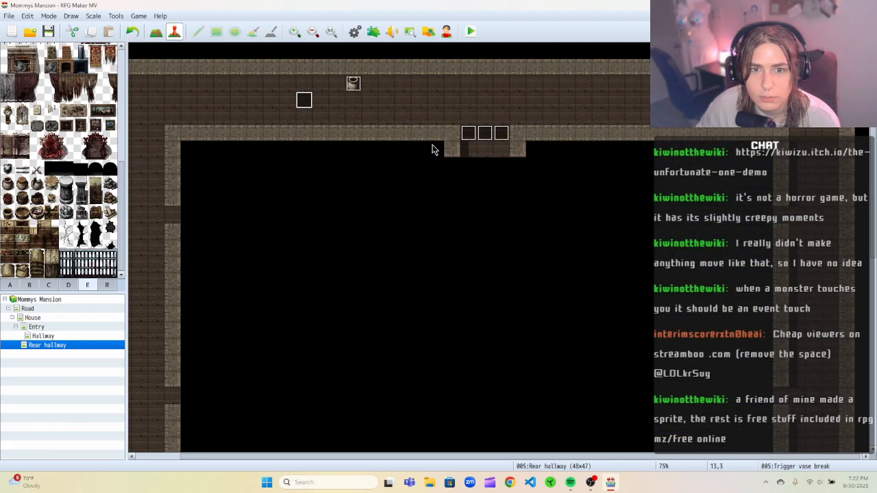
Open the Vase break event and clear page 1's Change image switch condition.
{"action": "right_click", "coordinate": [354, 86]}
{"action": "left_click", "coordinate": [370, 92]}
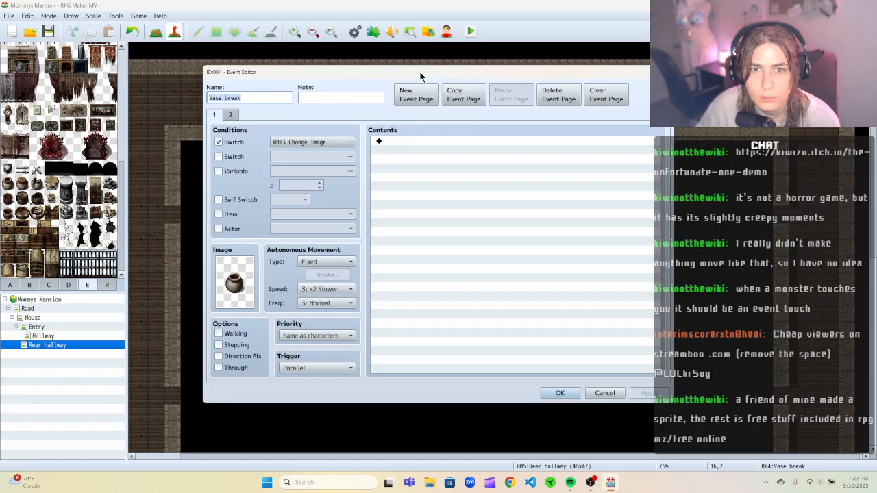
{"action": "left_click_drag", "start_coordinate": [419, 71], "coordinate": [448, 72]}
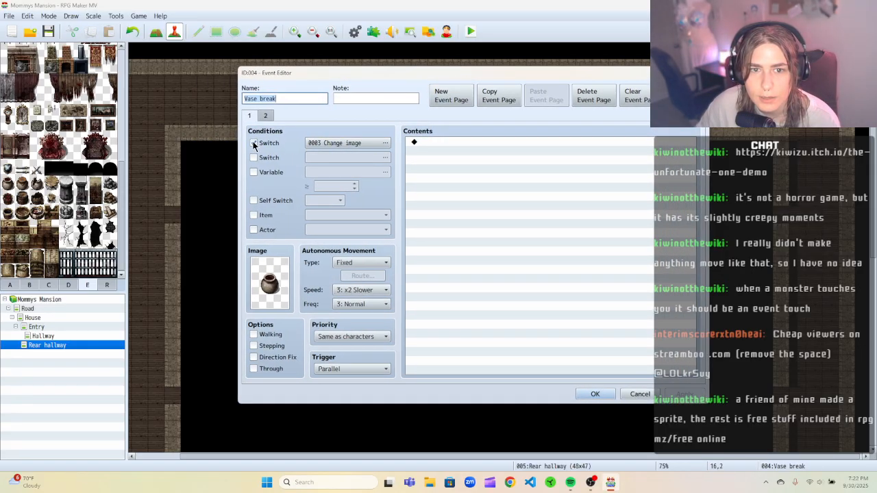
{"action": "left_click", "coordinate": [253, 143]}
Set page 2's image of the Vase break event to the broken pot from tileset E.
{"action": "left_click", "coordinate": [271, 117]}
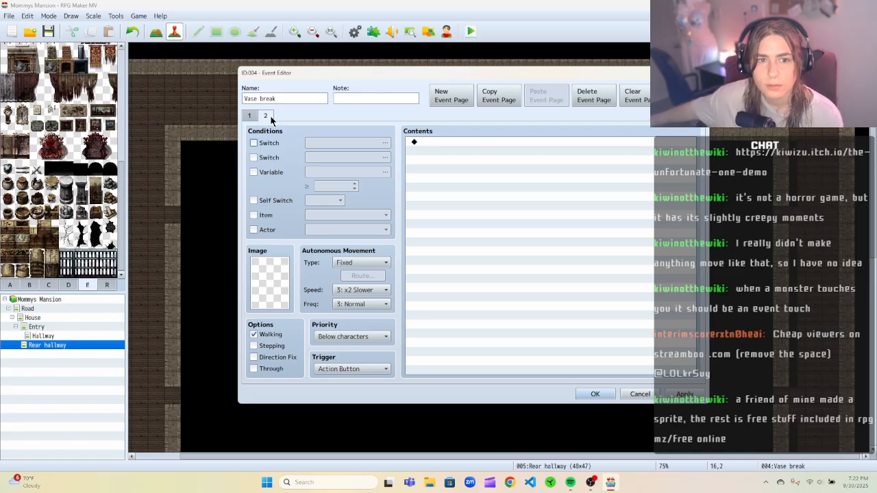
{"action": "double_click", "coordinate": [264, 285]}
{"action": "scroll", "coordinate": [360, 318], "scroll_direction": "down", "scroll_amount": 5}
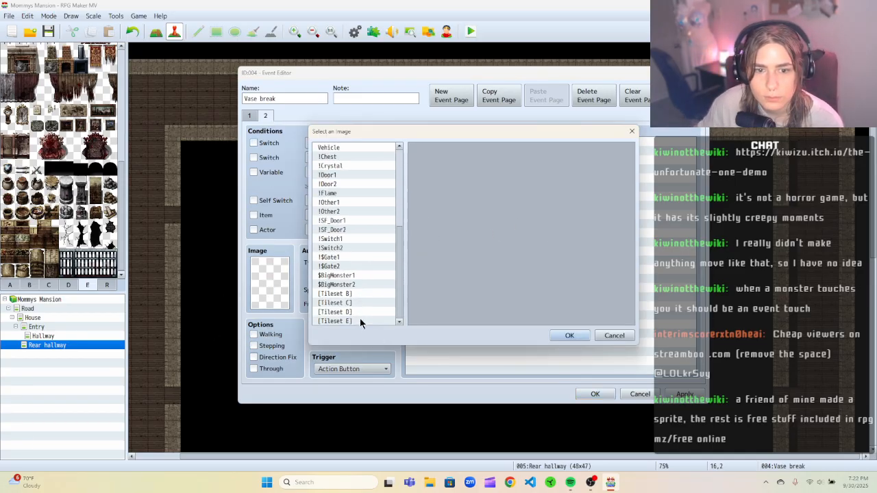
{"action": "left_click", "coordinate": [360, 321]}
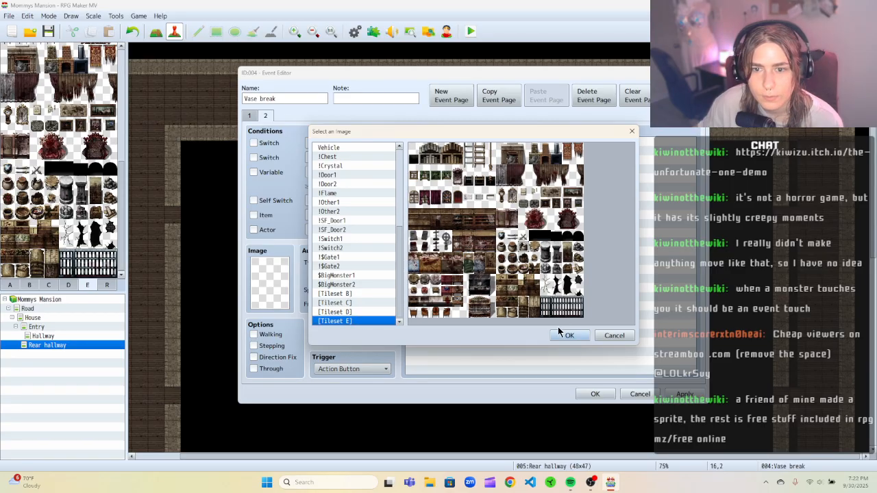
{"action": "left_click", "coordinate": [567, 334]}
Make page 2 conditional on switch 0003 Change image.
{"action": "left_click", "coordinate": [254, 143]}
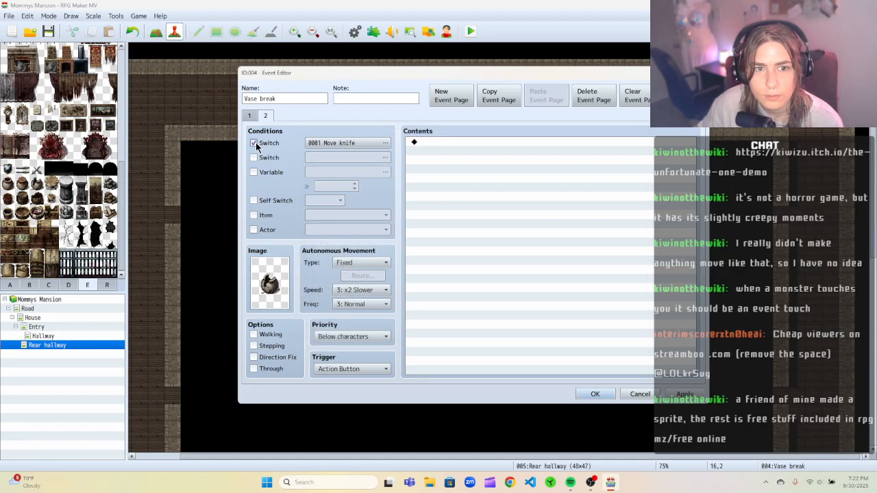
{"action": "left_click", "coordinate": [340, 143]}
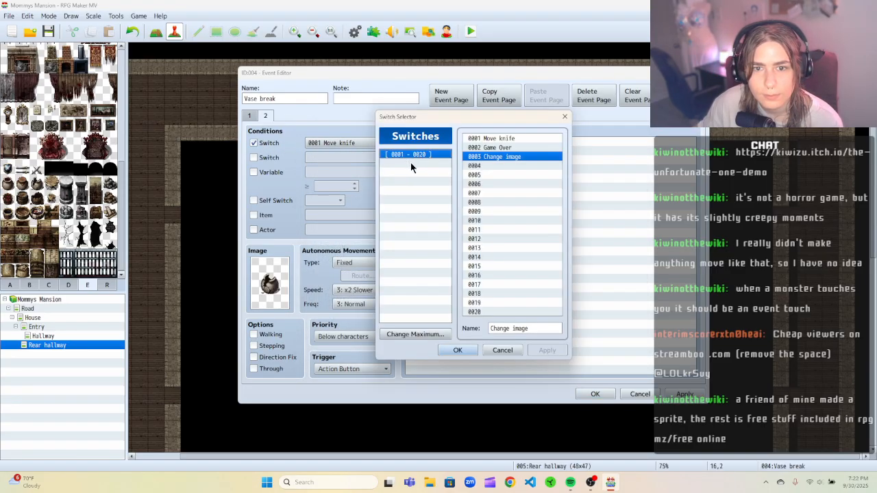
{"action": "left_click", "coordinate": [457, 351]}
Add a page 2 command turning switch 0001 Move knife OFF and confirm the event editor.
{"action": "left_click", "coordinate": [446, 146]}
{"action": "right_click", "coordinate": [446, 145]}
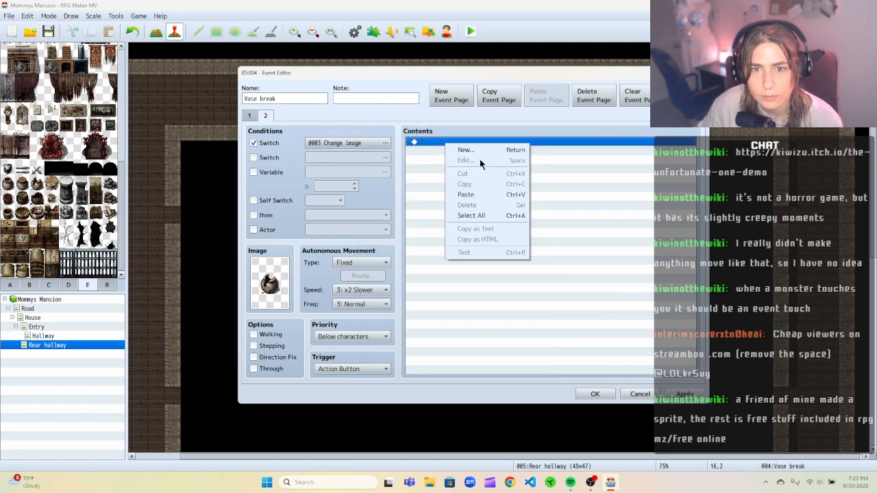
{"action": "left_click", "coordinate": [478, 150]}
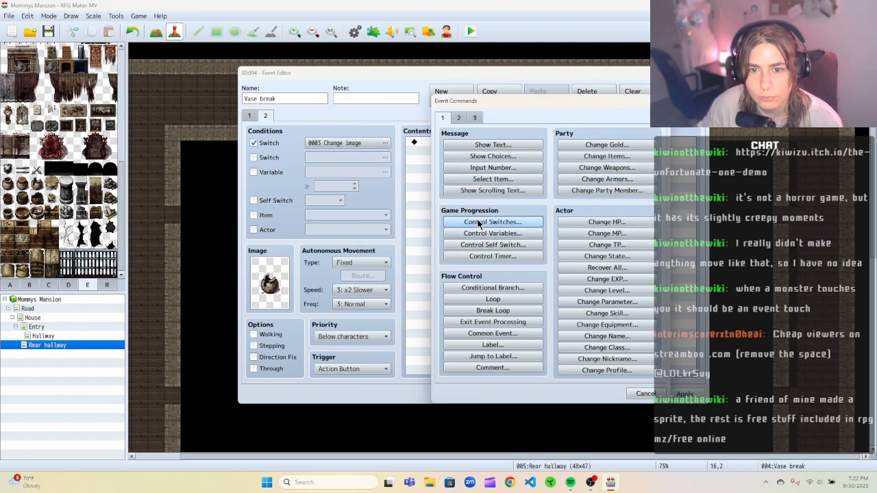
{"action": "left_click", "coordinate": [478, 222]}
{"action": "left_click", "coordinate": [537, 275]}
{"action": "left_click", "coordinate": [558, 292]}
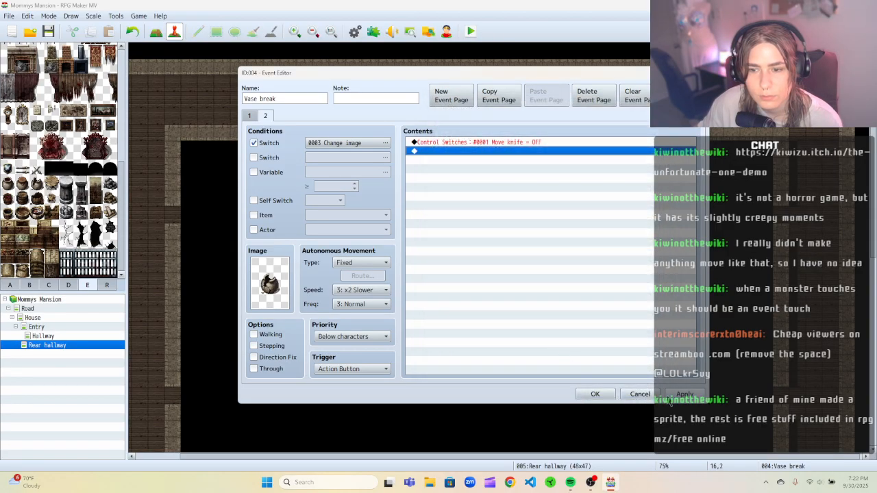
{"action": "left_click", "coordinate": [595, 394]}
Save the project and start a playtest with a new game.
{"action": "left_click", "coordinate": [470, 31]}
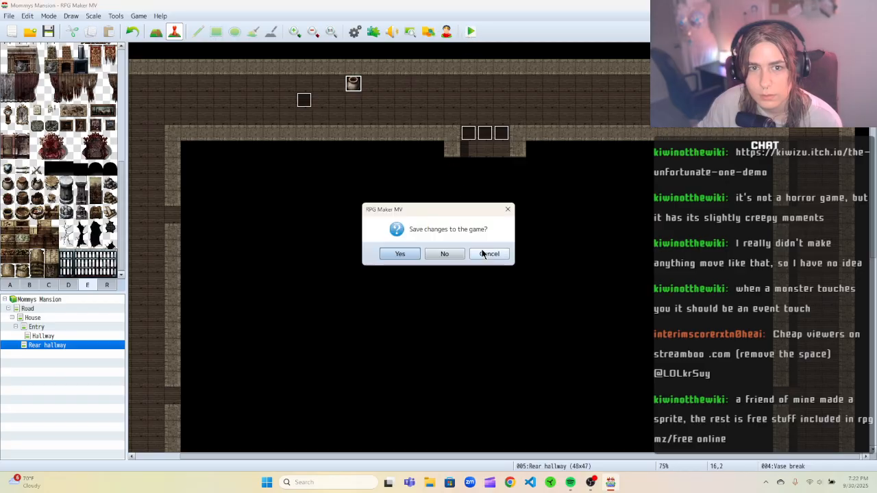
{"action": "left_click", "coordinate": [411, 253]}
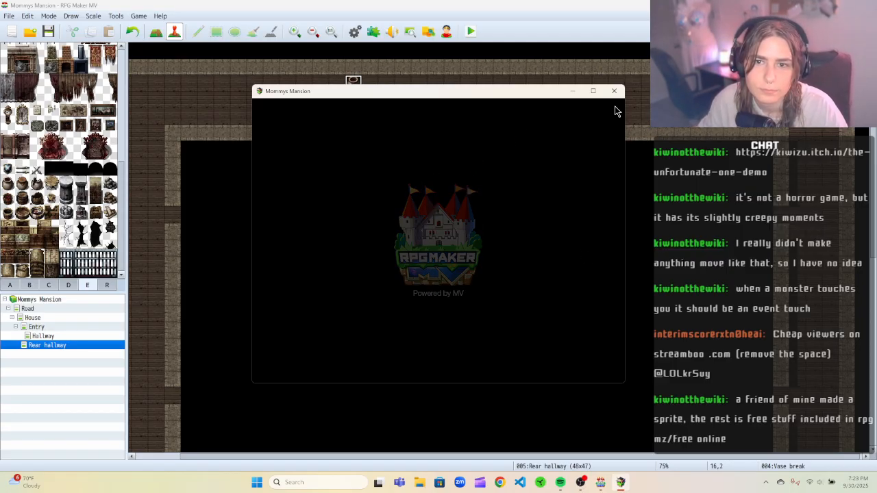
{"action": "left_click", "coordinate": [422, 286]}
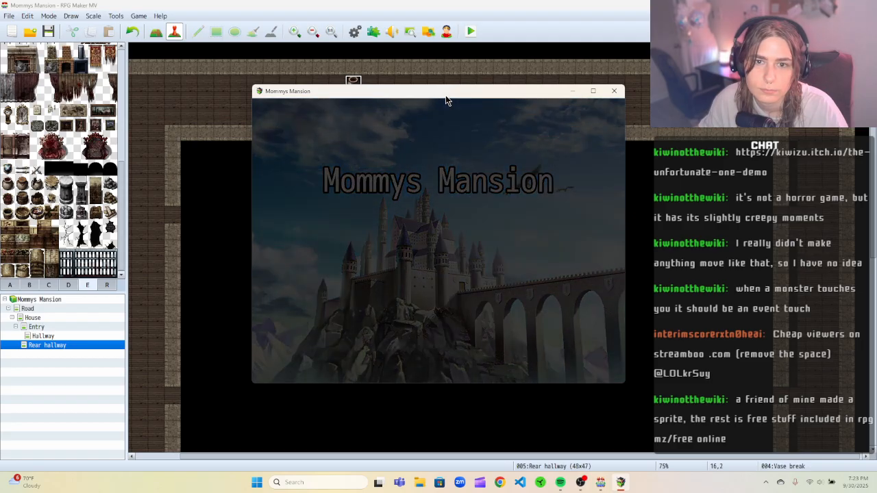
{"action": "left_click_drag", "start_coordinate": [445, 94], "coordinate": [532, 91]}
Open the Trigger vase break event to check its settings and close it.
{"action": "left_click", "coordinate": [305, 102]}
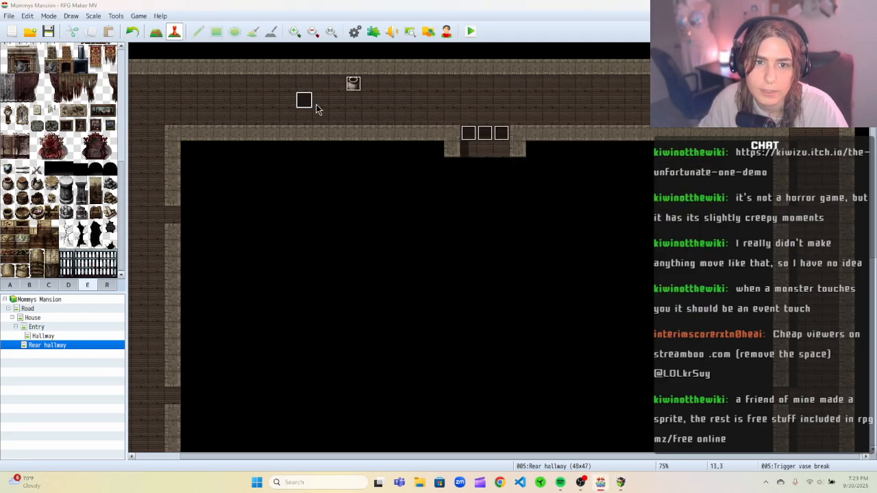
{"action": "double_click", "coordinate": [314, 103]}
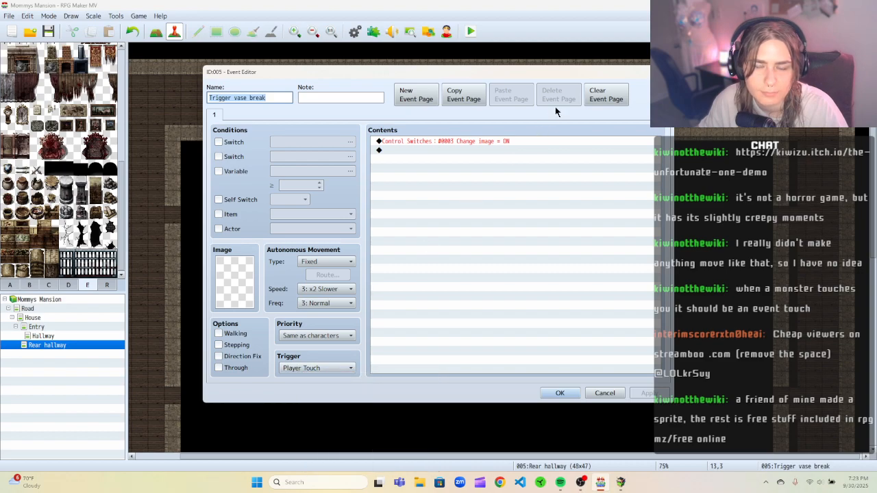
{"action": "left_click", "coordinate": [662, 72]}
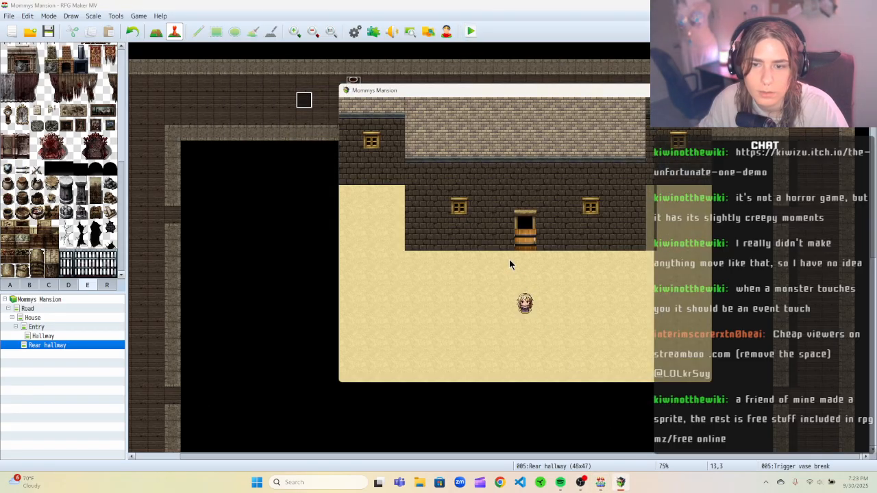
Walk the player up the hallway and around the vase to test the break trigger, then close the playtest.
{"action": "key", "text": "Up"}
{"action": "key", "text": "Up"}
{"action": "key", "text": "Up"}
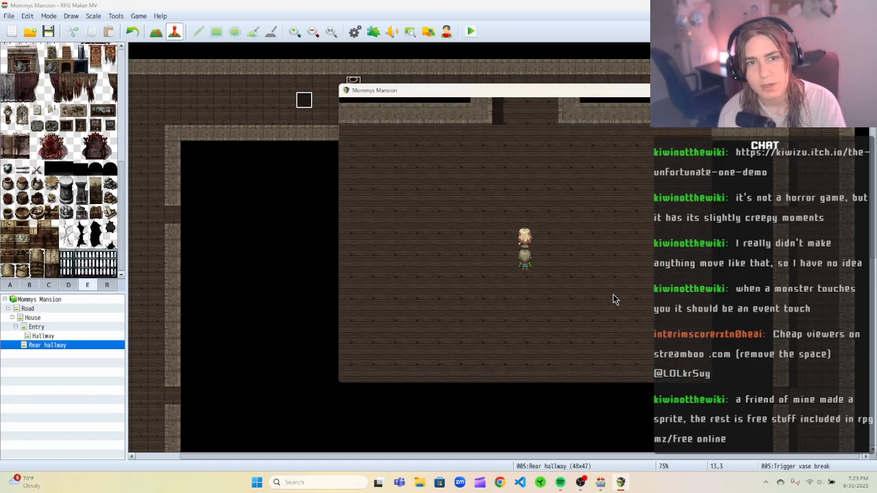
{"action": "key", "text": "Up"}
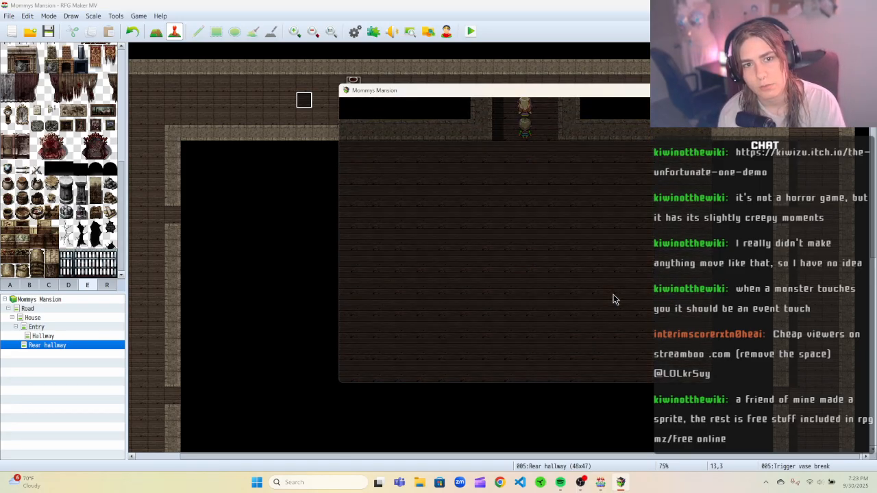
{"action": "key", "text": "Up"}
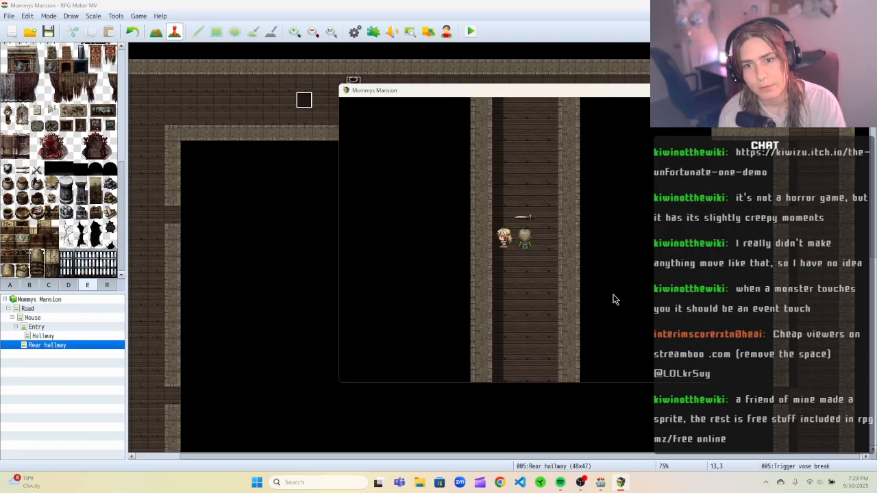
{"action": "key", "text": "Up"}
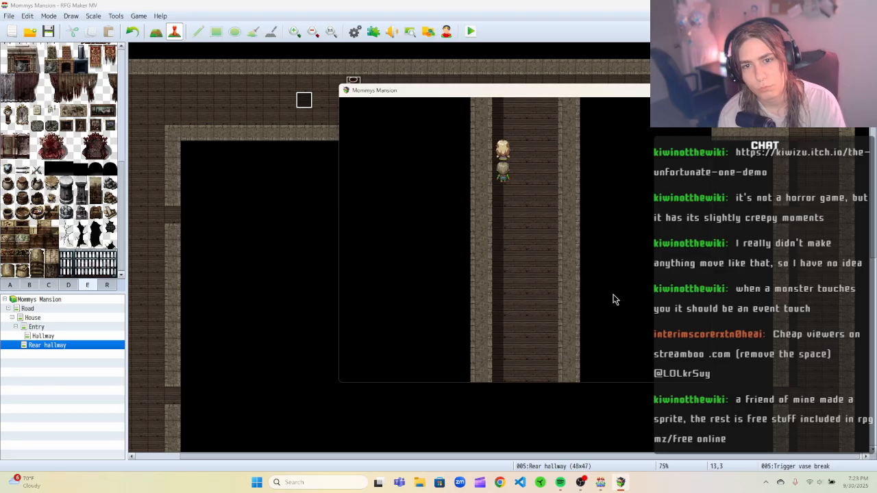
{"action": "key", "text": "Up"}
{"action": "key", "text": "Left"}
{"action": "key", "text": "Left"}
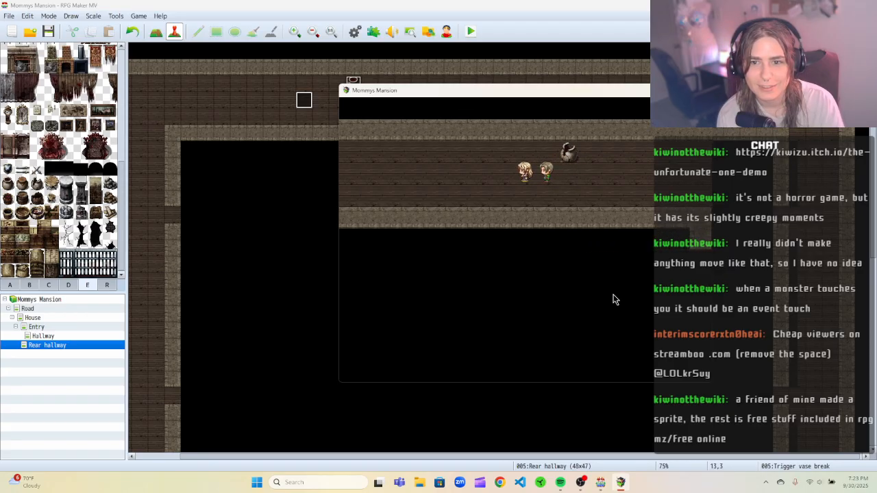
{"action": "key", "text": "Right"}
{"action": "key", "text": "Up"}
{"action": "key", "text": "Right"}
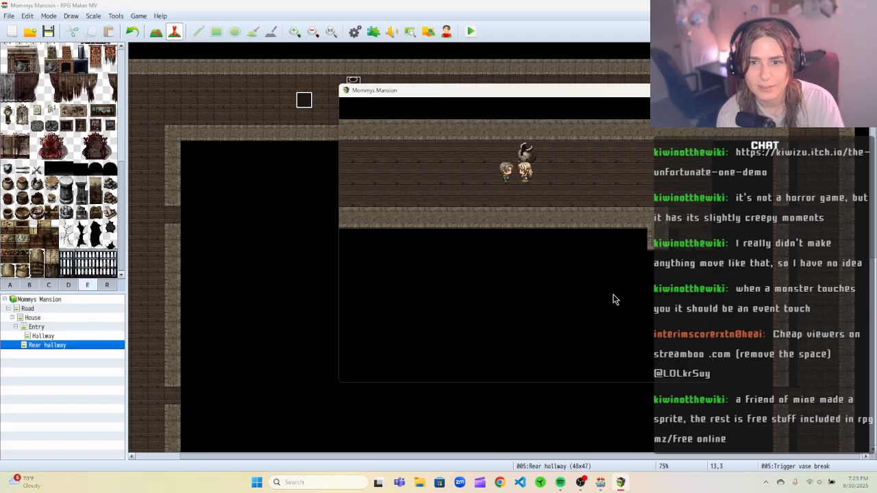
{"action": "key", "text": "Left"}
{"action": "key", "text": "Left"}
{"action": "key", "text": "Up"}
{"action": "key", "text": "Right"}
{"action": "key", "text": "Down"}
{"action": "key", "text": "Right"}
{"action": "key", "text": "Down"}
{"action": "key", "text": "Left"}
{"action": "key", "text": "Left"}
{"action": "key", "text": "Up"}
{"action": "key", "text": "Up"}
{"action": "key", "text": "Up"}
{"action": "key", "text": "Right"}
{"action": "key", "text": "Right"}
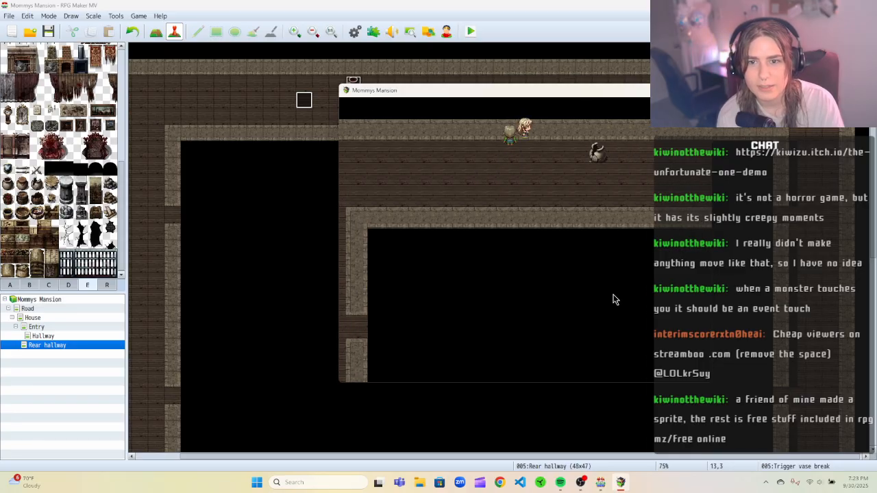
{"action": "key", "text": "Down"}
{"action": "key", "text": "Down"}
{"action": "key", "text": "Right"}
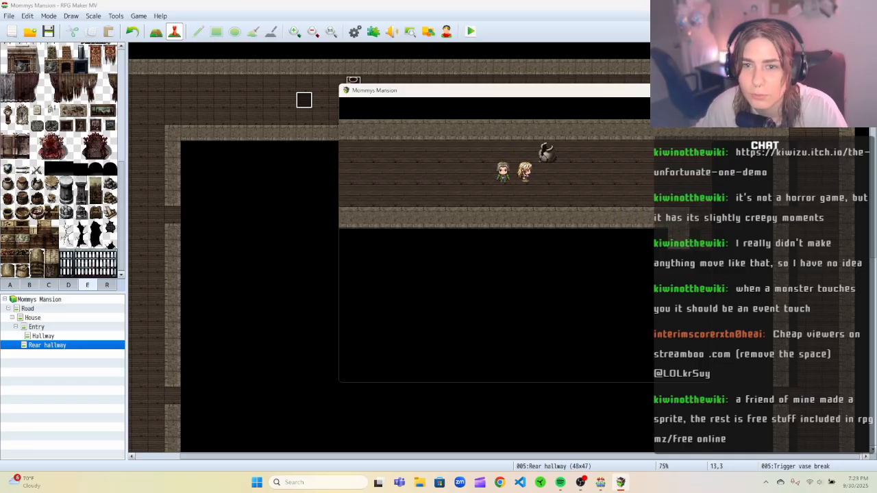
{"action": "key", "text": "alt+F4"}
Set the Trigger vase break event to Through with an Action Button trigger and confirm.
{"action": "right_click", "coordinate": [305, 106]}
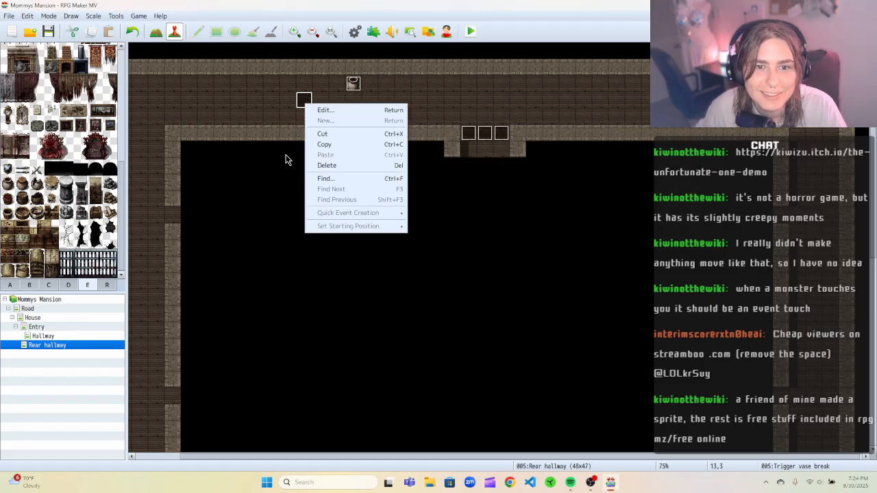
{"action": "left_click", "coordinate": [288, 157]}
{"action": "right_click", "coordinate": [304, 100]}
{"action": "left_click", "coordinate": [317, 103]}
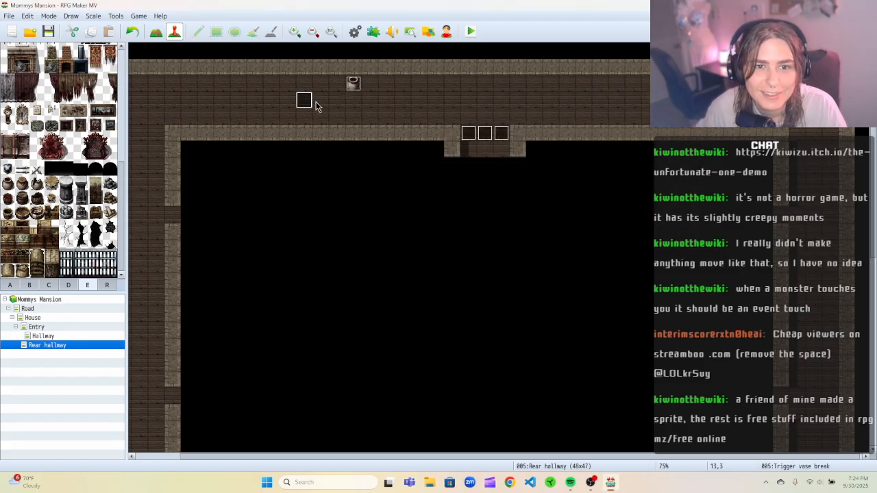
{"action": "left_click", "coordinate": [233, 368]}
{"action": "left_click", "coordinate": [310, 367]}
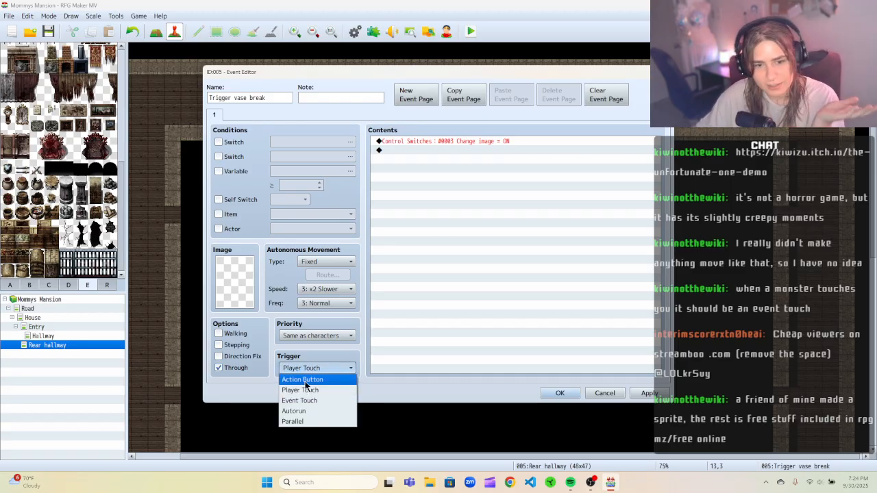
{"action": "left_click", "coordinate": [305, 381]}
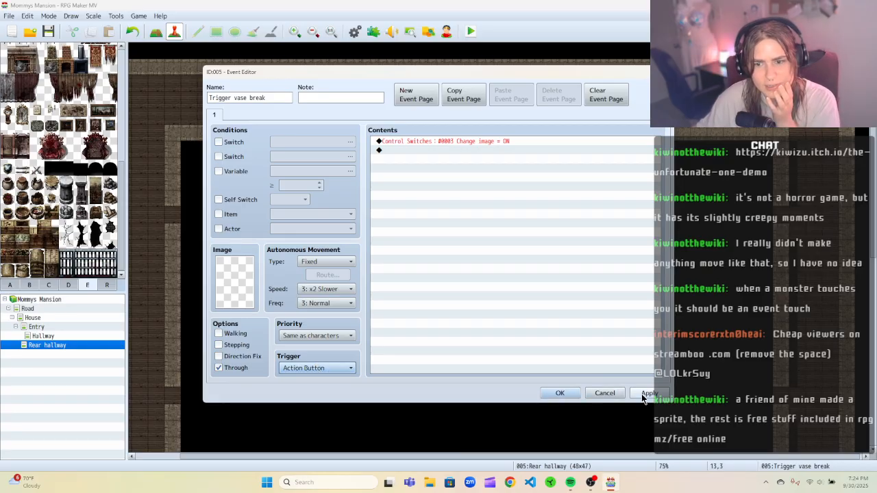
{"action": "left_click", "coordinate": [558, 394]}
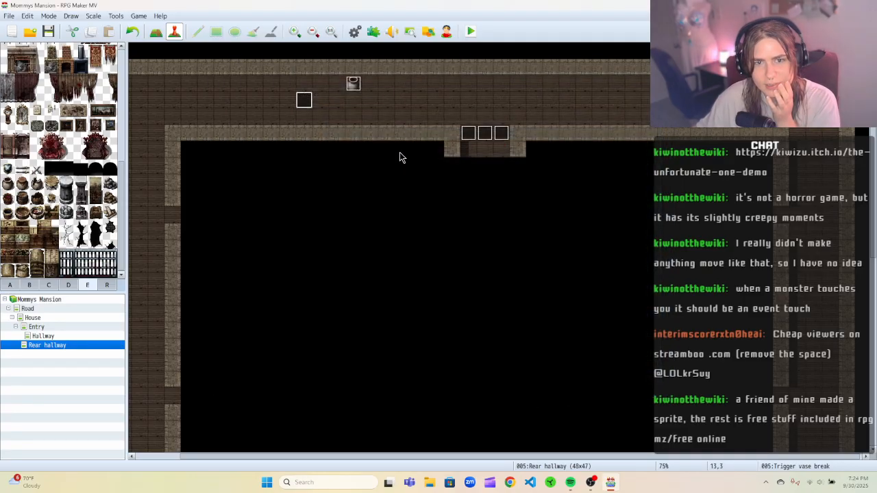
Copy the Trigger vase break event and paste a duplicate on the tile directly above it.
{"action": "right_click", "coordinate": [307, 98]}
{"action": "left_click", "coordinate": [310, 87]}
{"action": "left_click", "coordinate": [306, 103]}
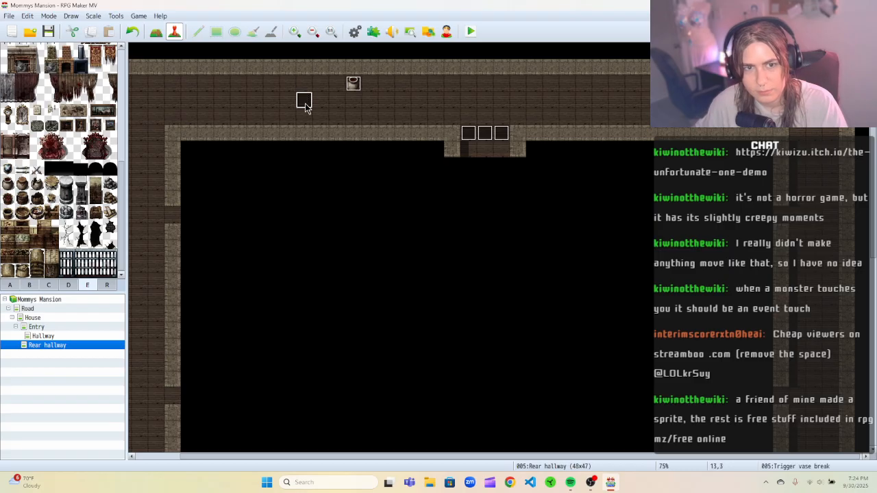
{"action": "left_click", "coordinate": [300, 87]}
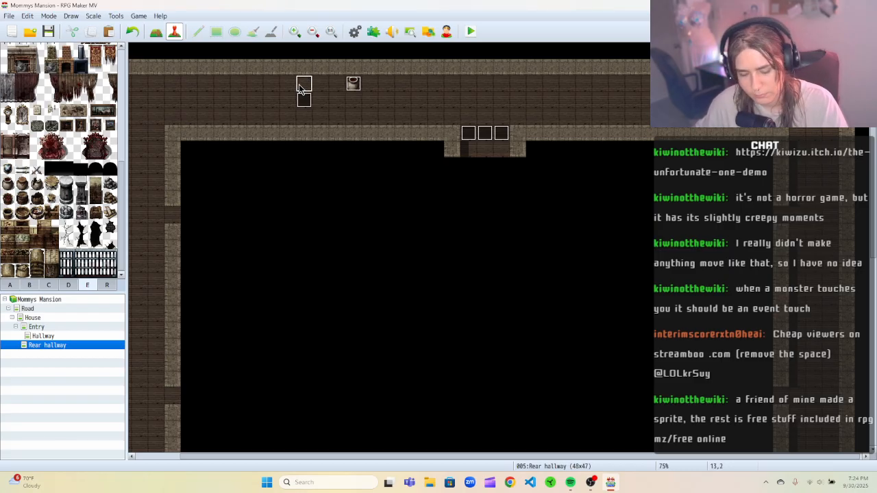
Playtest from the Hallway map, walking the player up into the Rear hallway and around the vase, then close the playtest.
{"action": "left_click", "coordinate": [304, 117]}
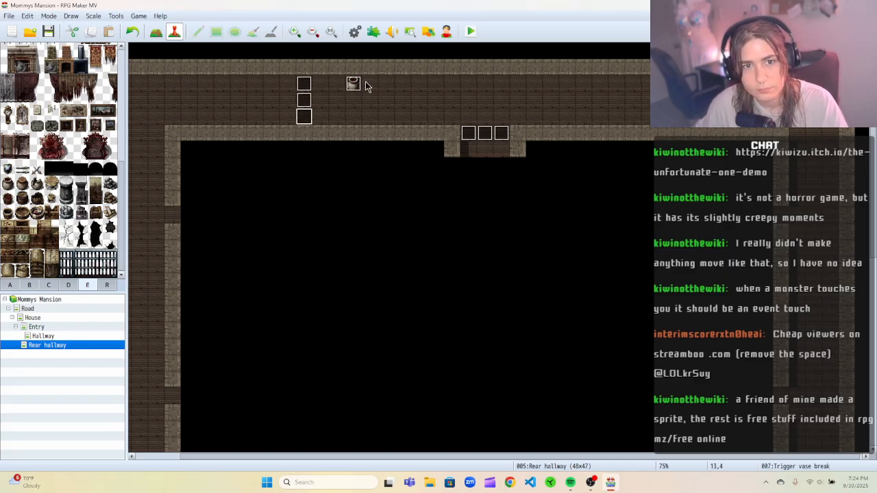
{"action": "left_click", "coordinate": [70, 336]}
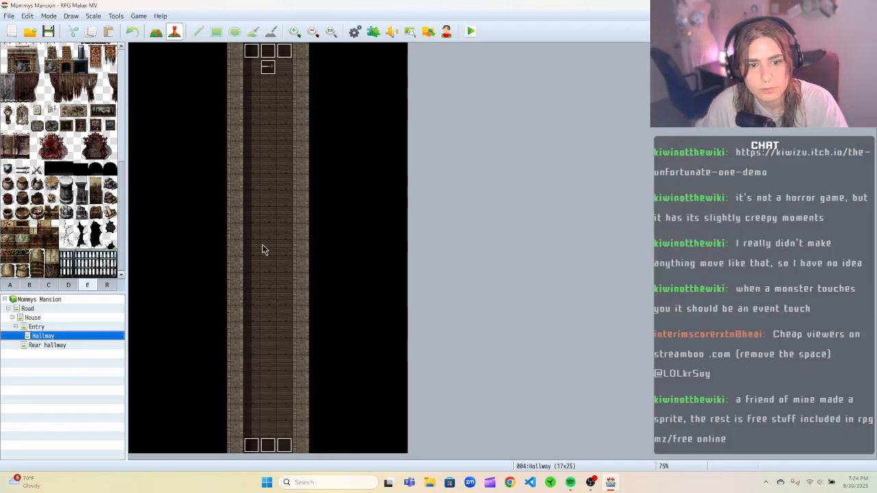
{"action": "left_click", "coordinate": [466, 34]}
{"action": "left_click", "coordinate": [402, 253]}
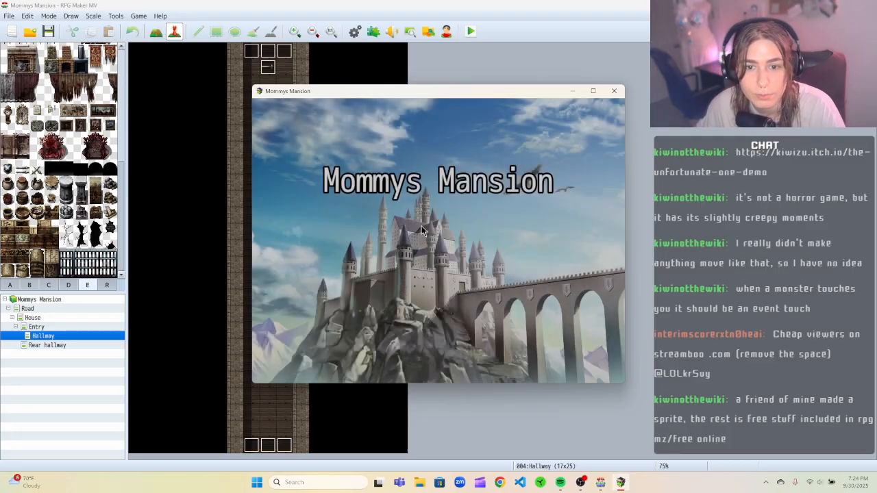
{"action": "key", "text": "Return"}
{"action": "key", "text": "Up"}
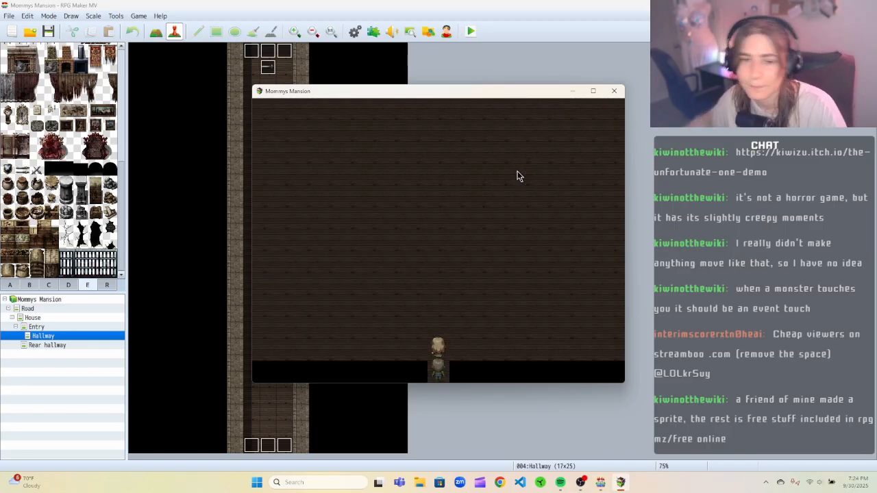
{"action": "key", "text": "Up"}
{"action": "key", "text": "Up"}
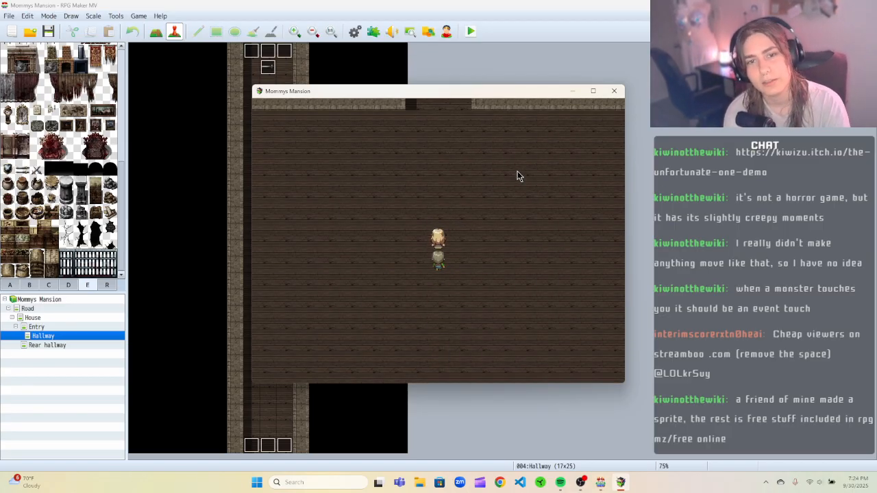
{"action": "key", "text": "Up"}
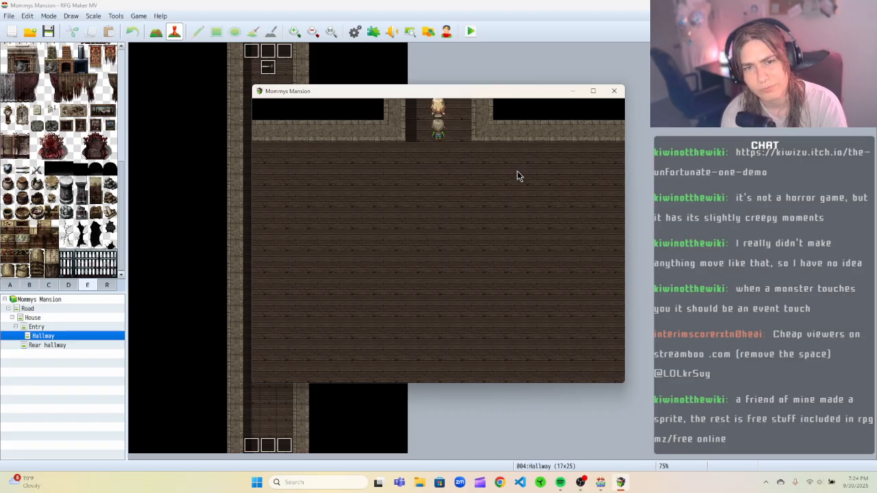
{"action": "key", "text": "Up"}
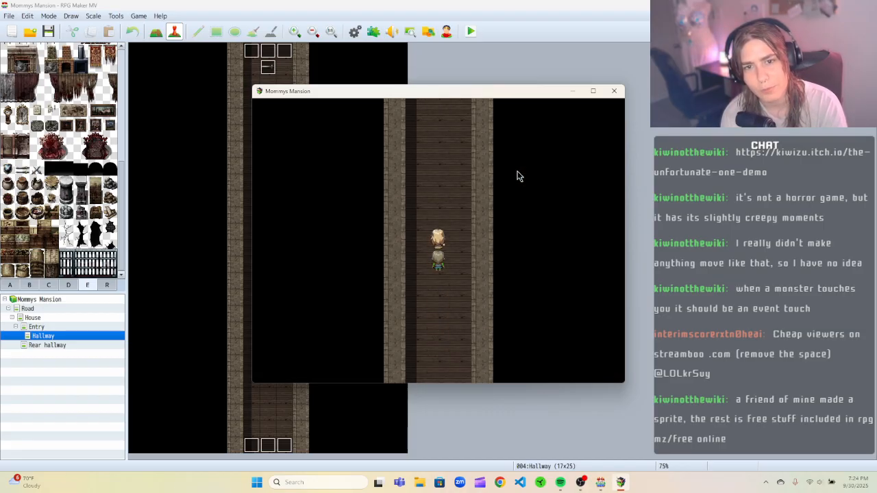
{"action": "key", "text": "Left"}
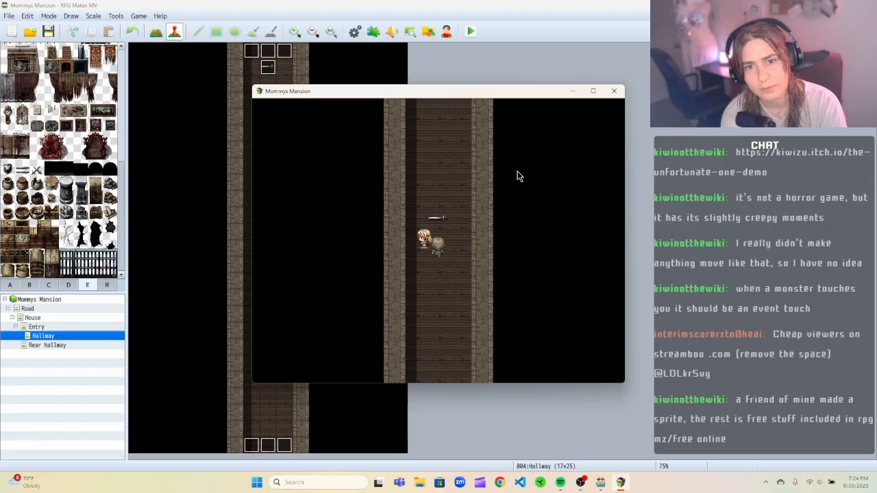
{"action": "key", "text": "Right"}
{"action": "key", "text": "Up"}
{"action": "key", "text": "Up"}
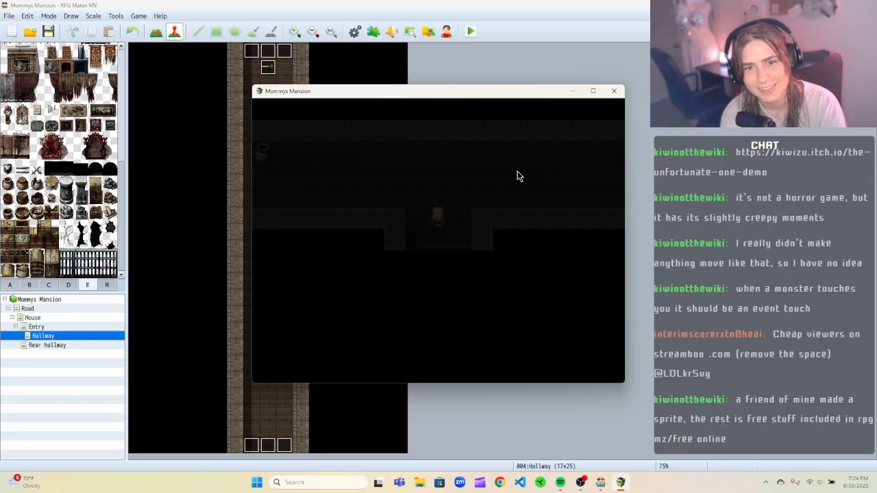
{"action": "key", "text": "Left"}
{"action": "key", "text": "Left"}
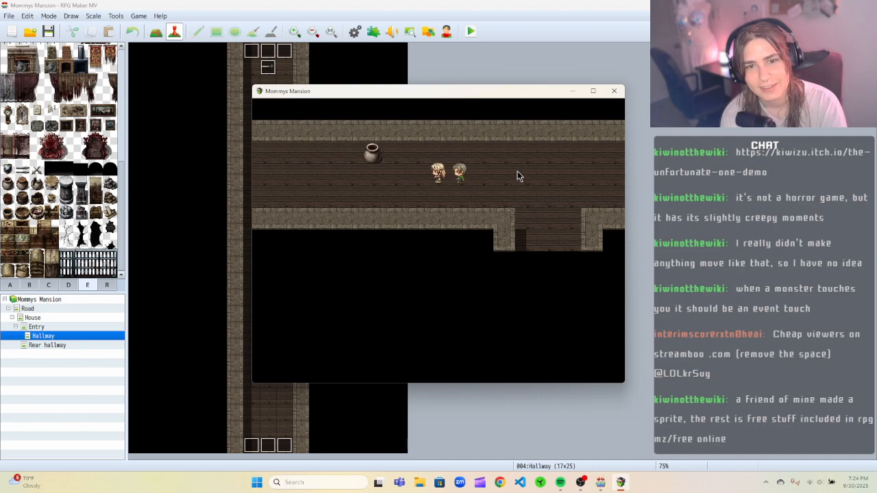
{"action": "key", "text": "Right"}
{"action": "key", "text": "Left"}
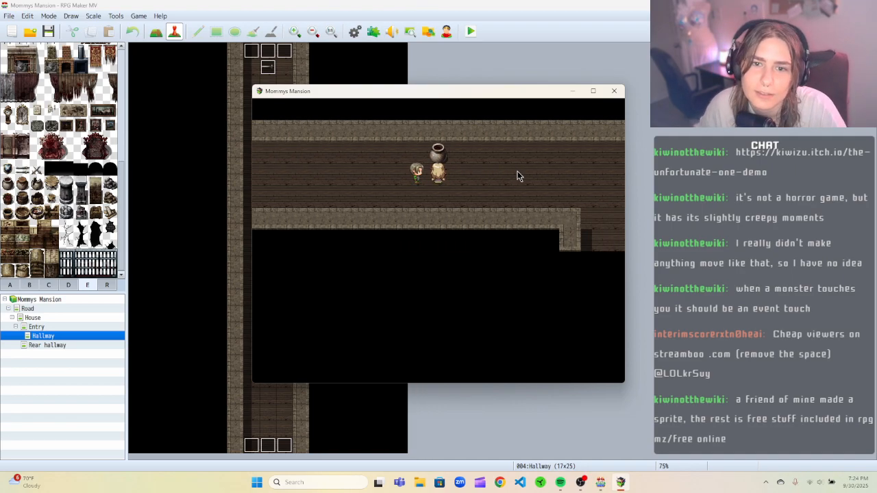
{"action": "key", "text": "Left"}
{"action": "left_click", "coordinate": [615, 91]}
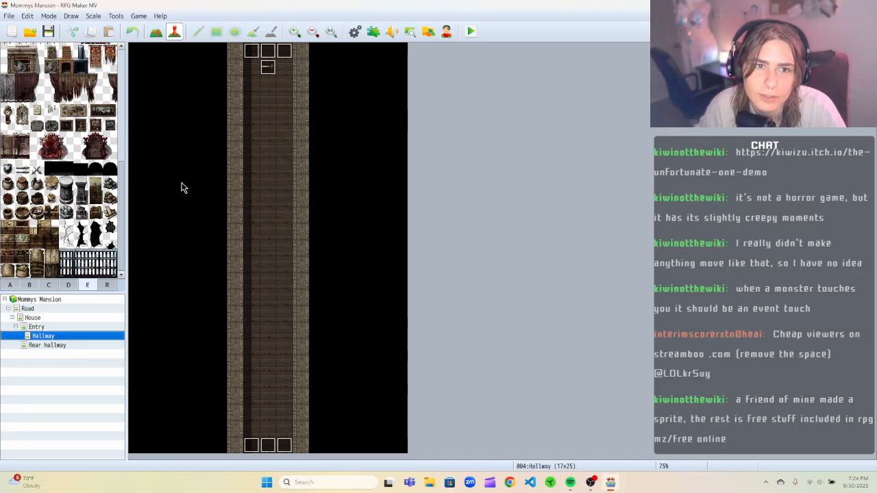
Open the Trigger vase break event in the Rear hallway and turn off Through on its first page.
{"action": "left_click", "coordinate": [55, 345]}
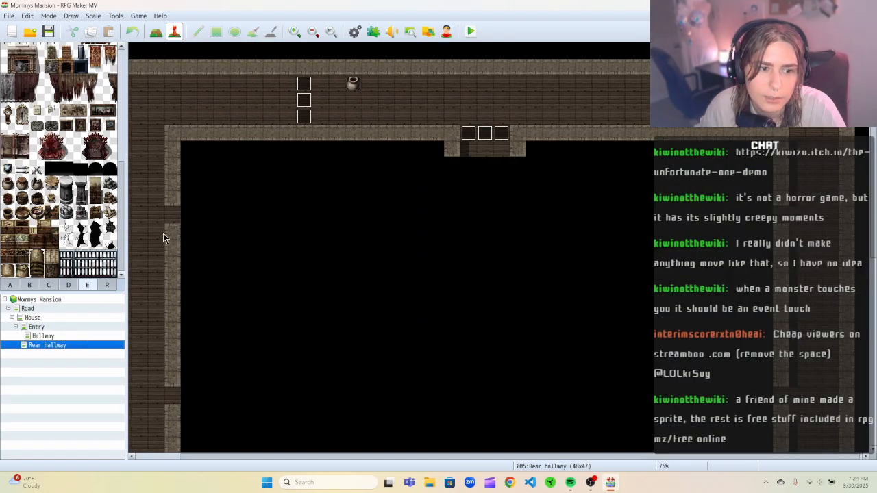
{"action": "right_click", "coordinate": [302, 101]}
{"action": "left_click", "coordinate": [317, 106]}
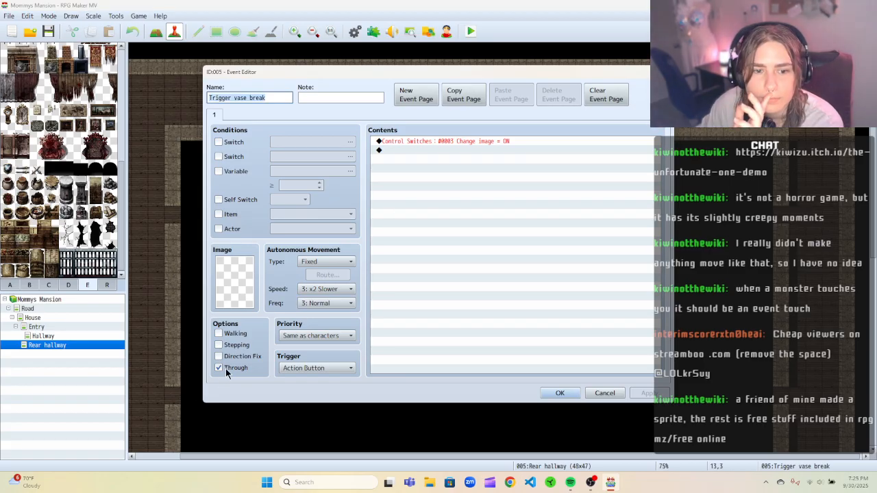
{"action": "left_click", "coordinate": [220, 369]}
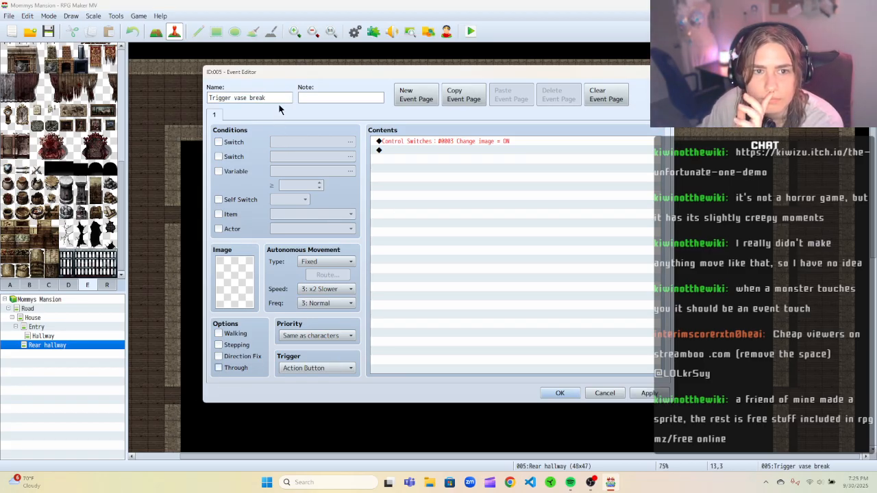
Add a second event page with a switch condition on 0003 Change image.
{"action": "left_click", "coordinate": [408, 97]}
{"action": "left_click", "coordinate": [411, 139]}
{"action": "left_click", "coordinate": [217, 142]}
{"action": "left_click", "coordinate": [305, 142]}
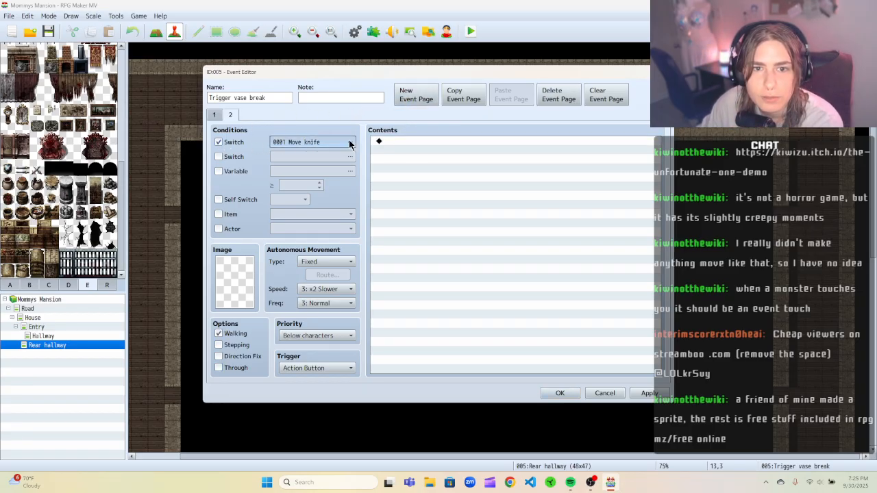
{"action": "left_click", "coordinate": [419, 348]}
Add a Control Switches command on page 2 that sets switch 0003 Change image to OFF.
{"action": "right_click", "coordinate": [409, 139]}
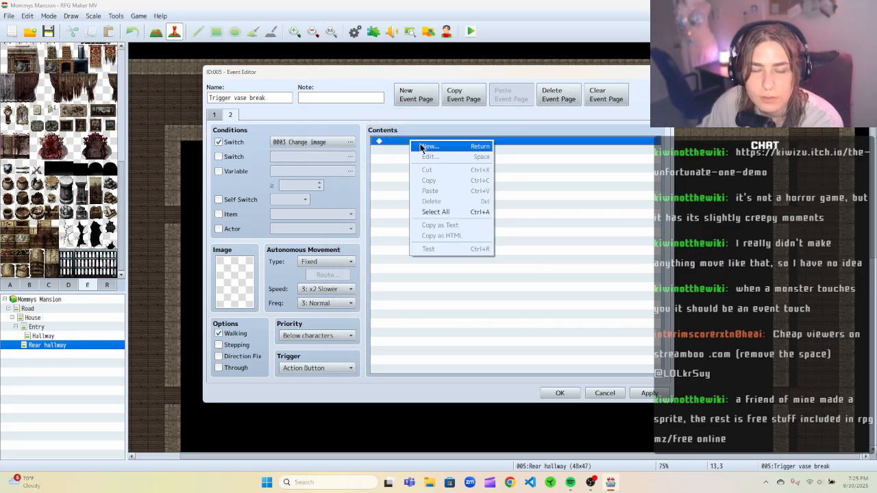
{"action": "left_click", "coordinate": [349, 142]}
{"action": "left_click", "coordinate": [348, 142]}
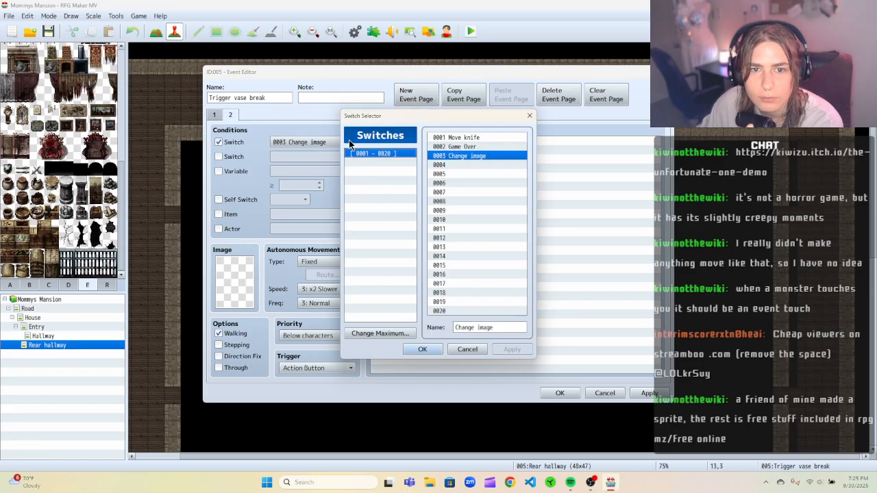
{"action": "left_click", "coordinate": [529, 115]}
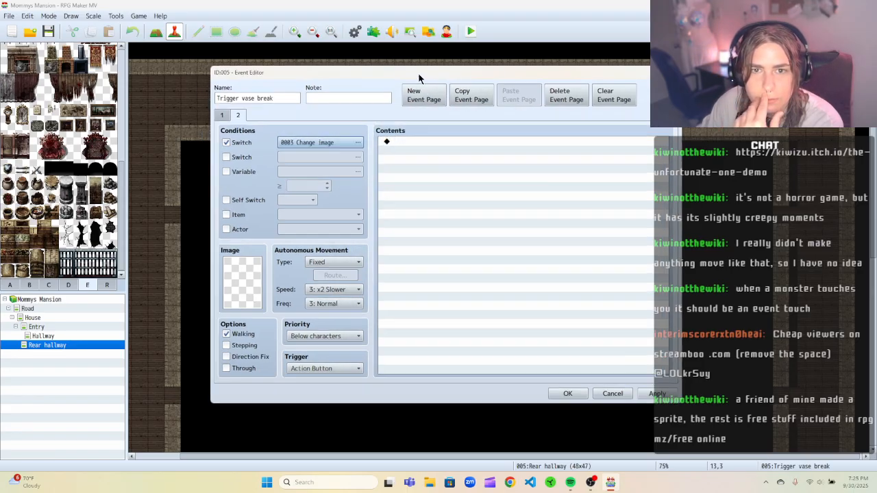
{"action": "left_click_drag", "start_coordinate": [414, 73], "coordinate": [540, 83]}
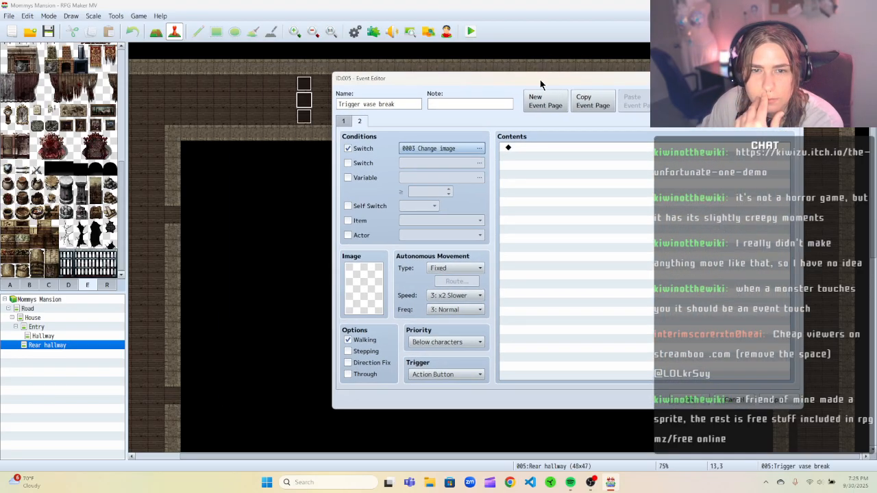
{"action": "right_click", "coordinate": [538, 148]}
{"action": "left_click", "coordinate": [544, 151]}
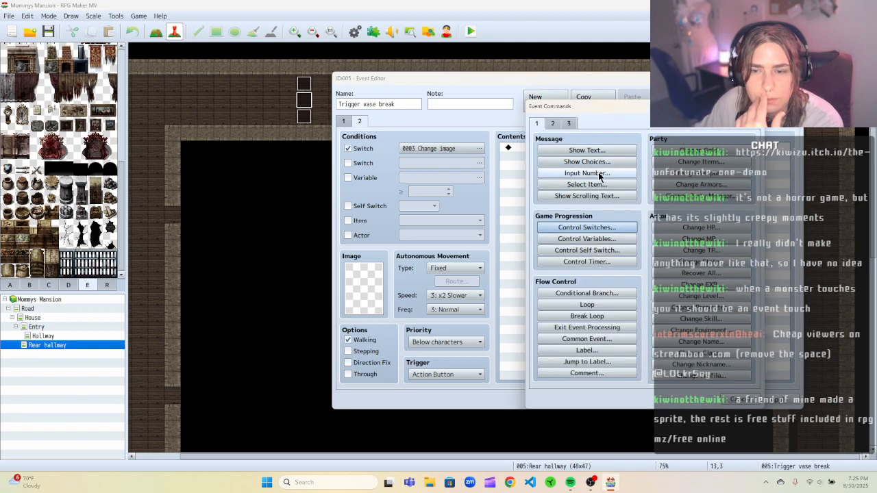
{"action": "left_click", "coordinate": [582, 227]}
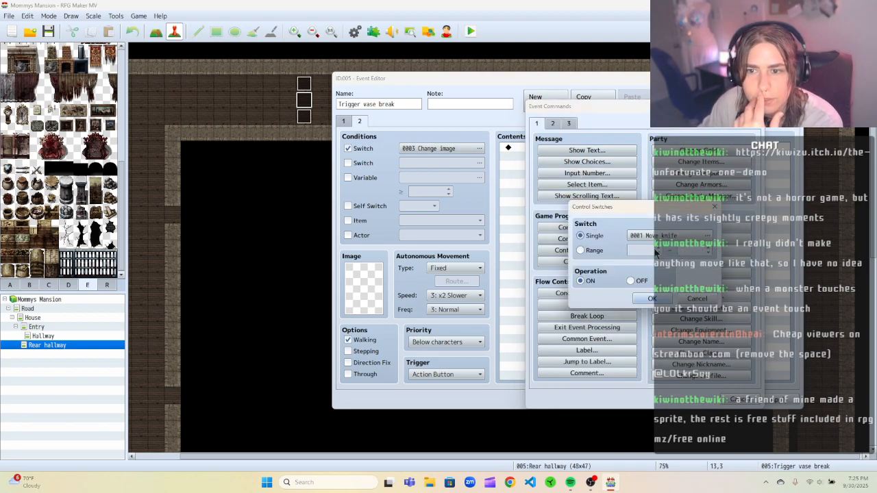
{"action": "left_click", "coordinate": [657, 235]}
{"action": "left_click", "coordinate": [668, 176]}
{"action": "left_click", "coordinate": [626, 370]}
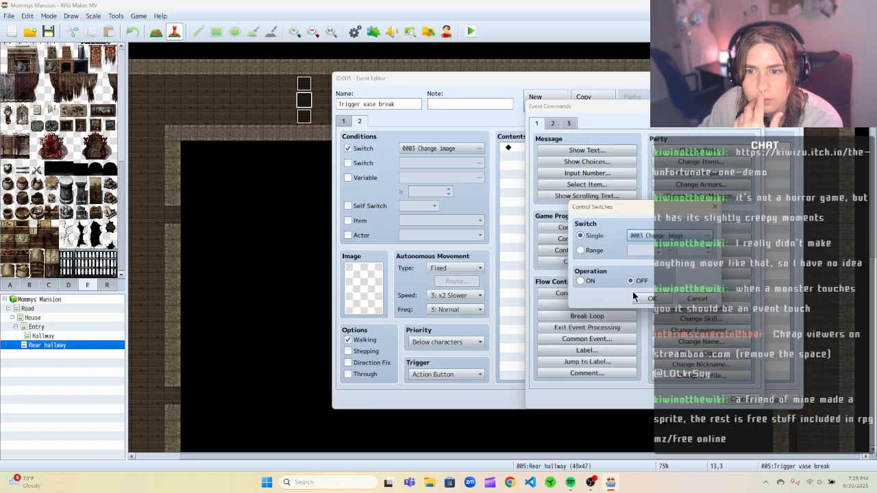
{"action": "left_click", "coordinate": [644, 298]}
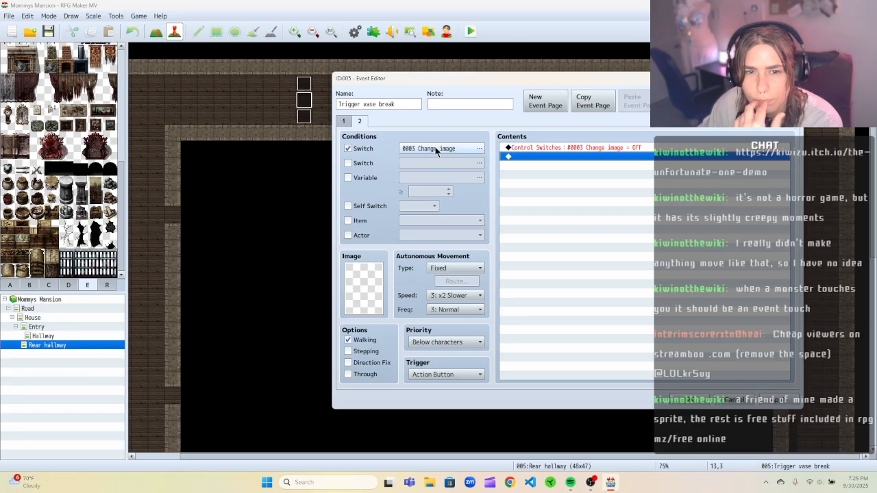
Set page 2 to Through instead of Walking and confirm the event editor.
{"action": "left_click", "coordinate": [476, 150]}
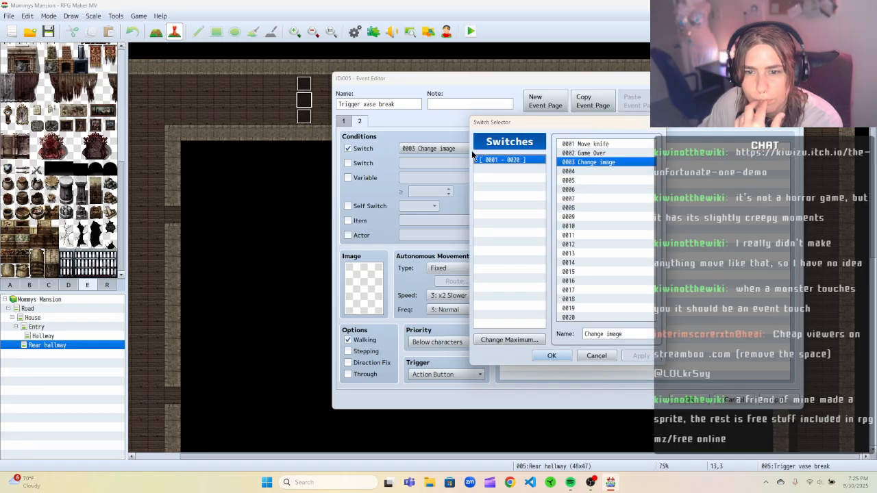
{"action": "left_click", "coordinate": [597, 356]}
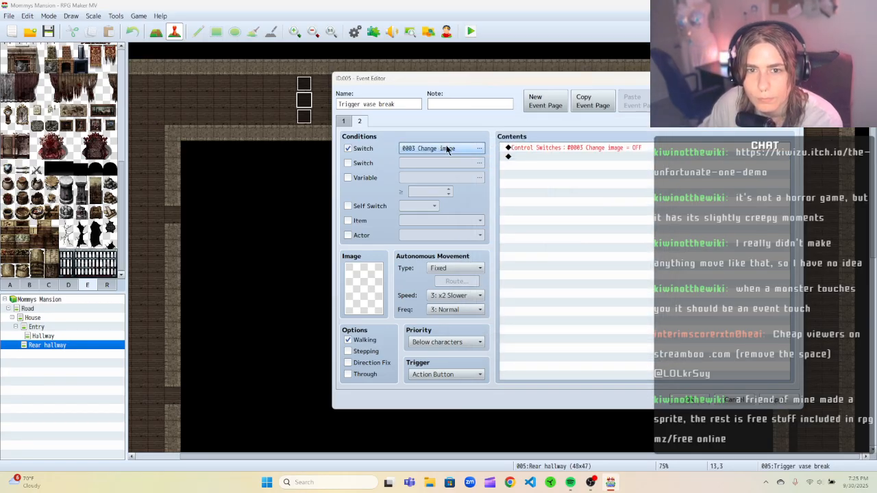
{"action": "left_click", "coordinate": [580, 158]}
{"action": "left_click_drag", "start_coordinate": [460, 82], "coordinate": [407, 95]}
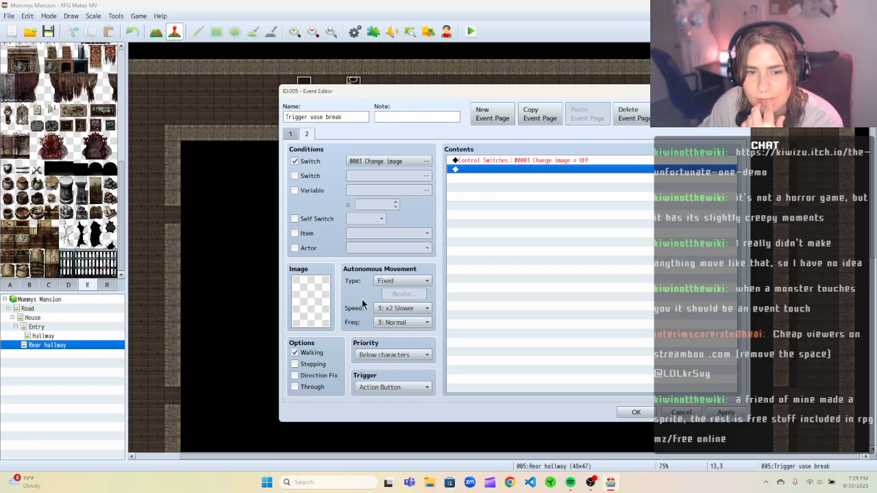
{"action": "left_click", "coordinate": [299, 388]}
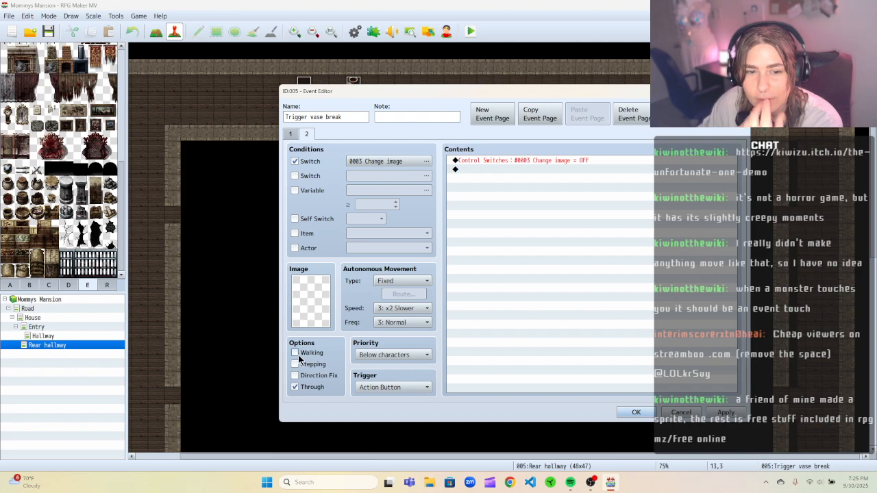
{"action": "left_click", "coordinate": [636, 412]}
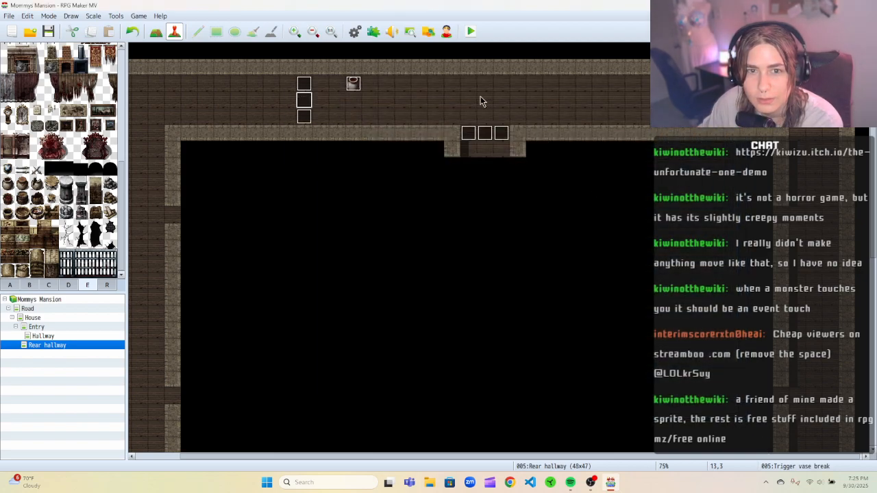
Save and playtest the game, walking the party up into the Rear hallway beside the vase.
{"action": "left_click", "coordinate": [470, 33]}
{"action": "left_click", "coordinate": [402, 253]}
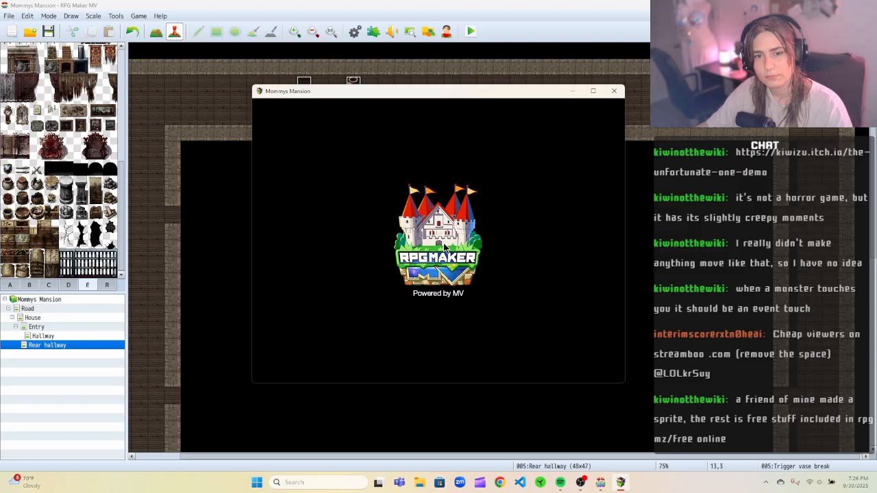
{"action": "left_click", "coordinate": [424, 285]}
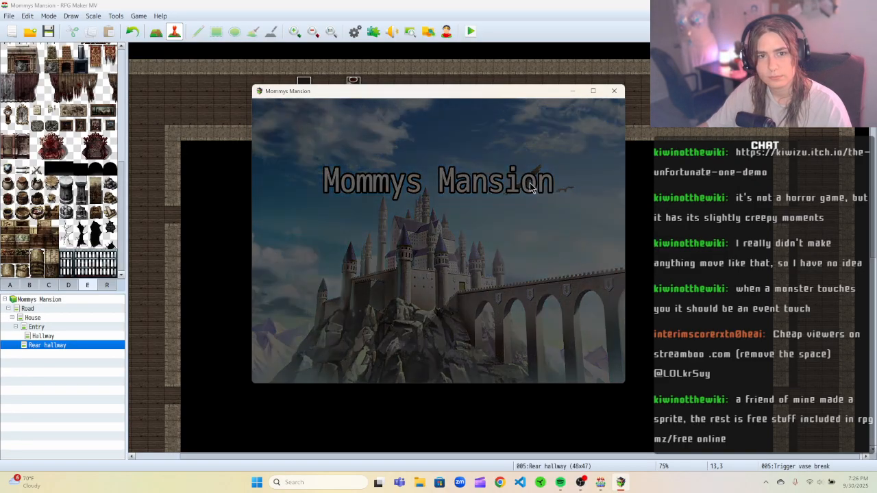
{"action": "key", "text": "Up"}
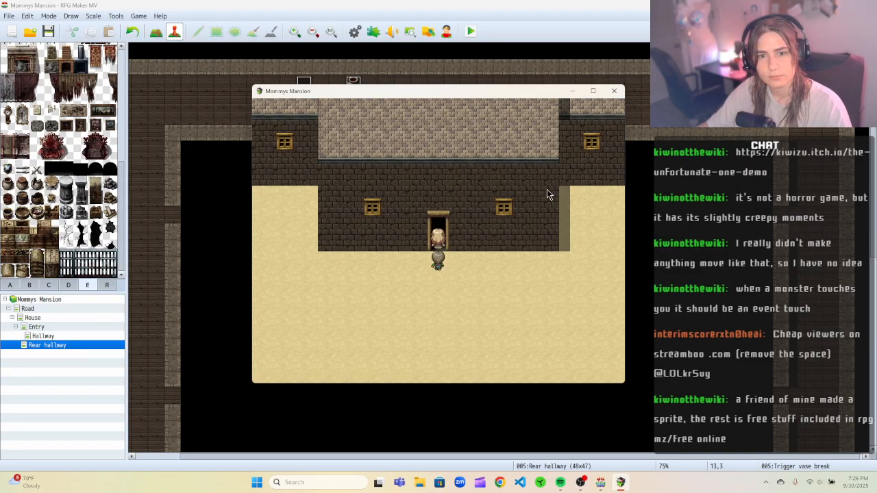
{"action": "key", "text": "Up"}
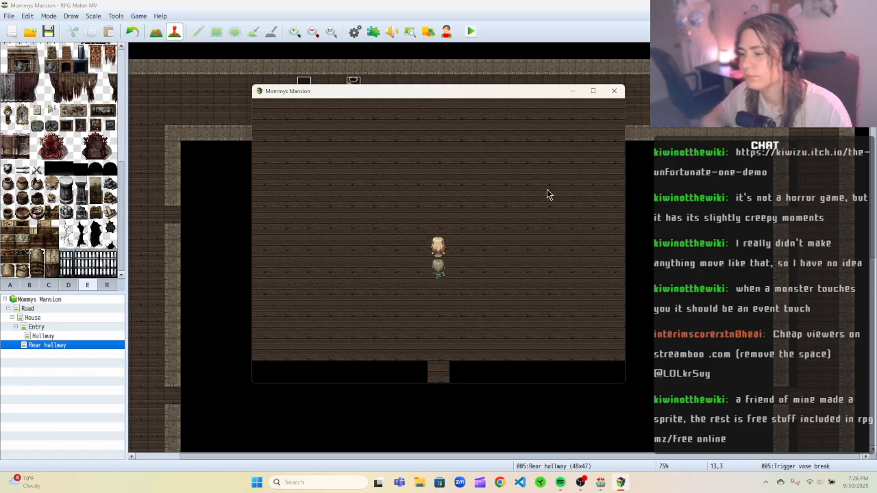
{"action": "key", "text": "Up"}
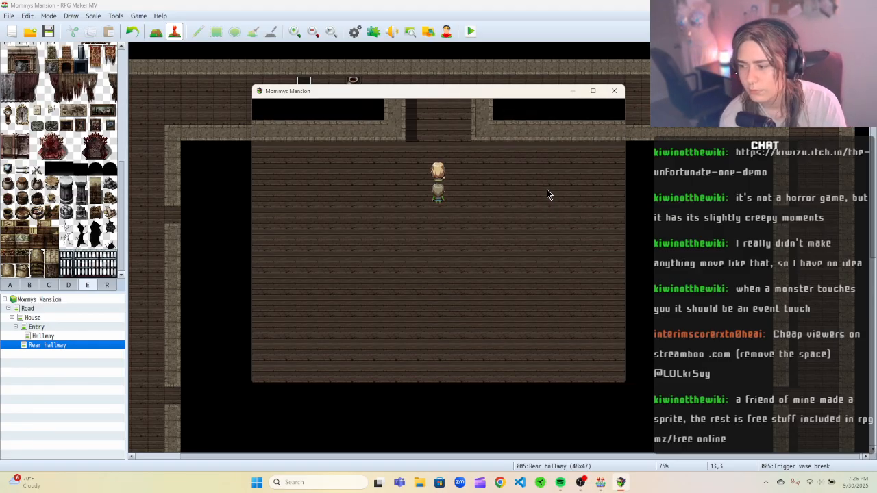
{"action": "key", "text": "Up"}
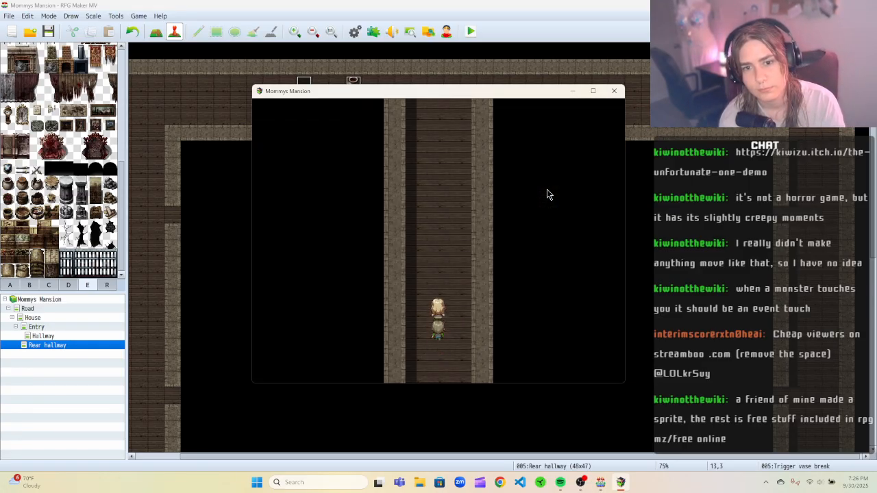
{"action": "key", "text": "Up"}
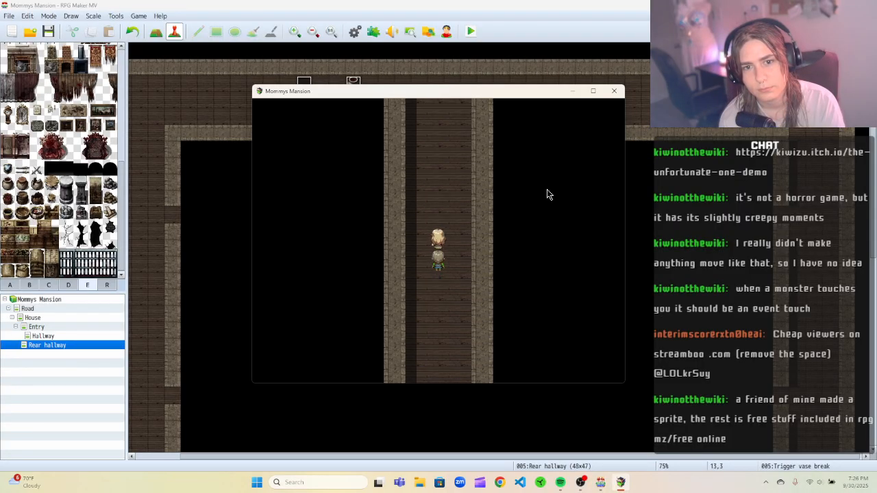
{"action": "key", "text": "Up"}
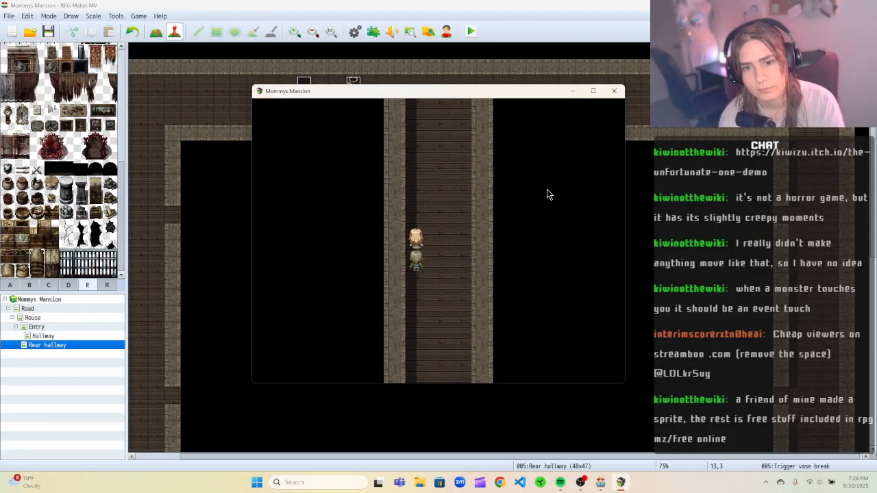
{"action": "key", "text": "Up"}
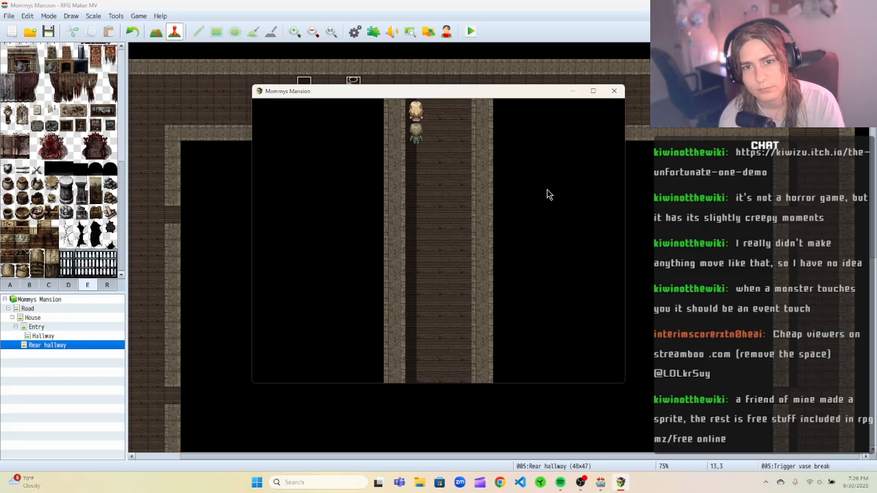
{"action": "key", "text": "Up"}
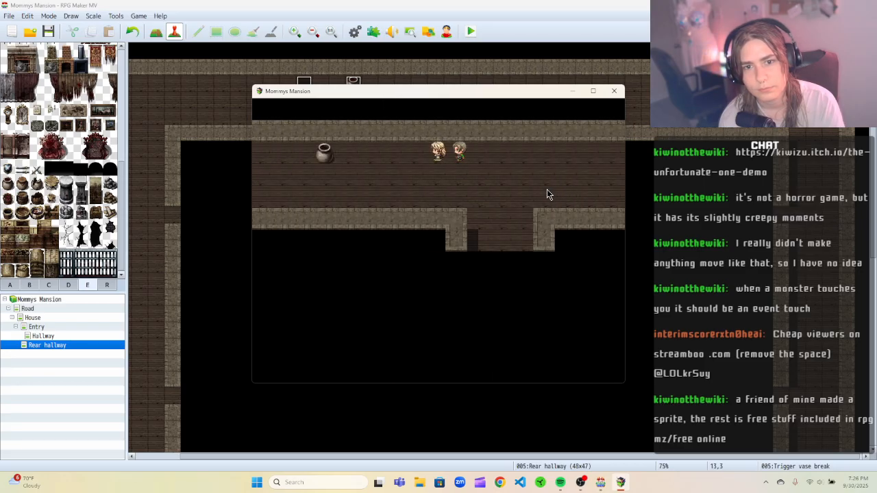
{"action": "key", "text": "Down"}
{"action": "key", "text": "Left"}
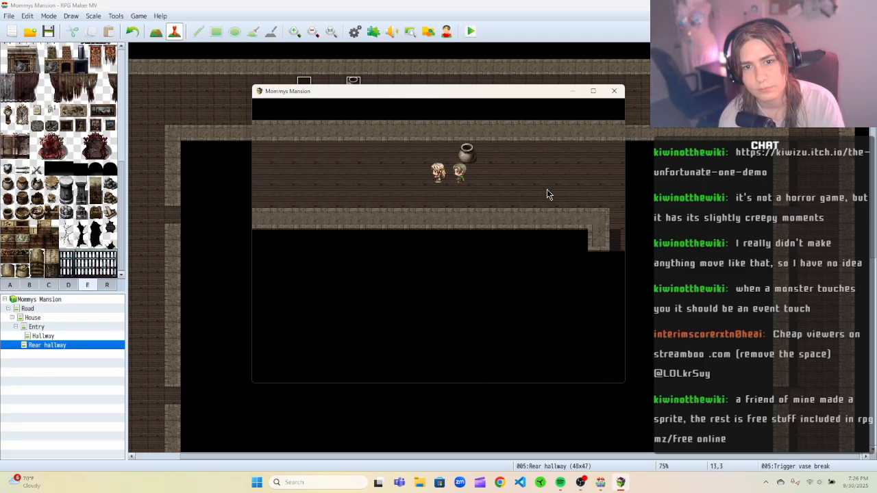
{"action": "key", "text": "Left"}
{"action": "key", "text": "Up"}
{"action": "key", "text": "Left"}
{"action": "key", "text": "Escape"}
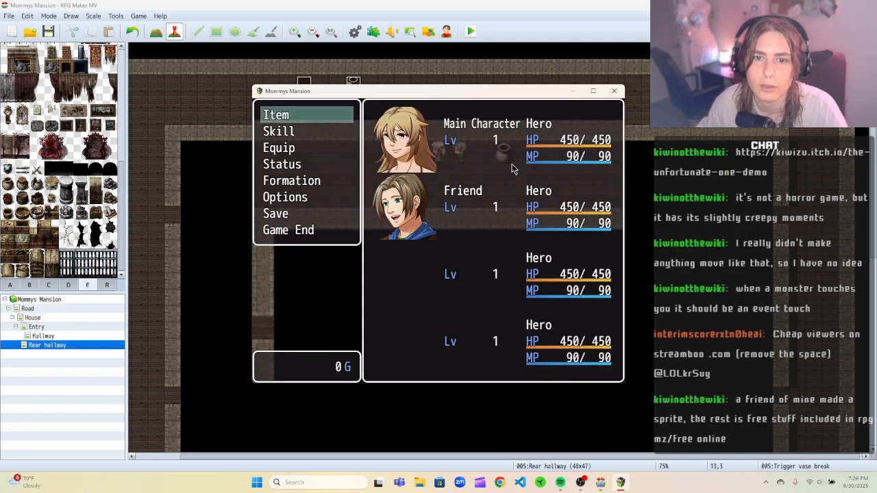
Open the Trigger vase break event, delete its second event page, and confirm the editor.
{"action": "right_click", "coordinate": [304, 100]}
{"action": "left_click", "coordinate": [315, 104]}
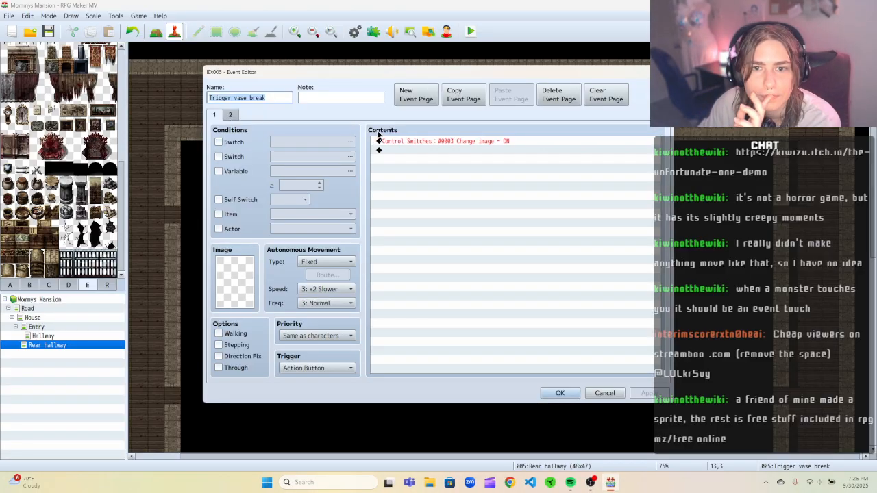
{"action": "left_click", "coordinate": [231, 115]}
{"action": "left_click", "coordinate": [541, 98]}
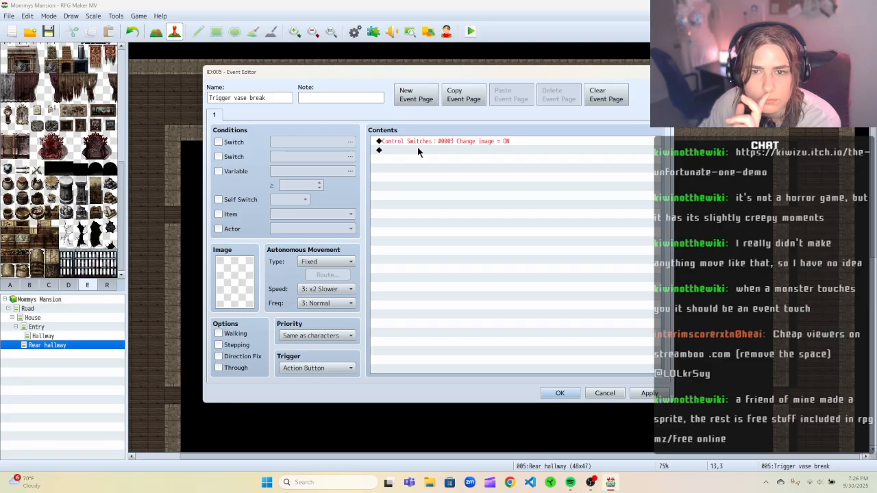
{"action": "left_click_drag", "start_coordinate": [396, 72], "coordinate": [424, 102]}
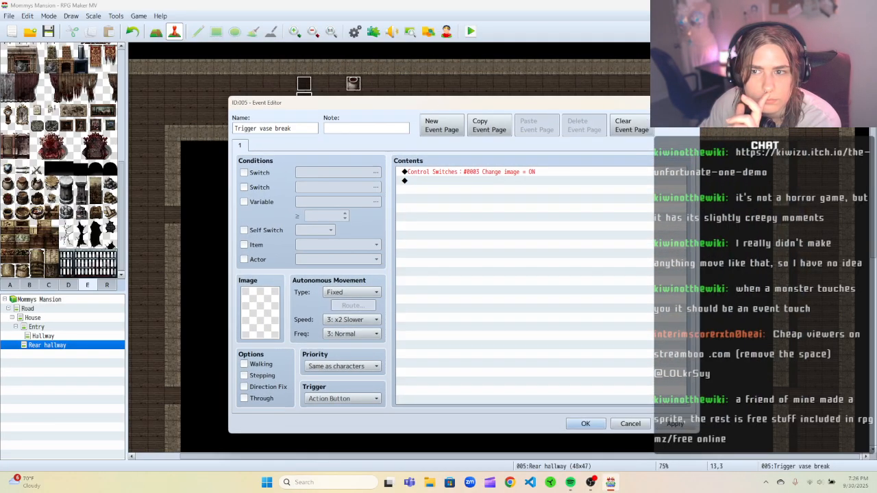
{"action": "left_click", "coordinate": [690, 102]}
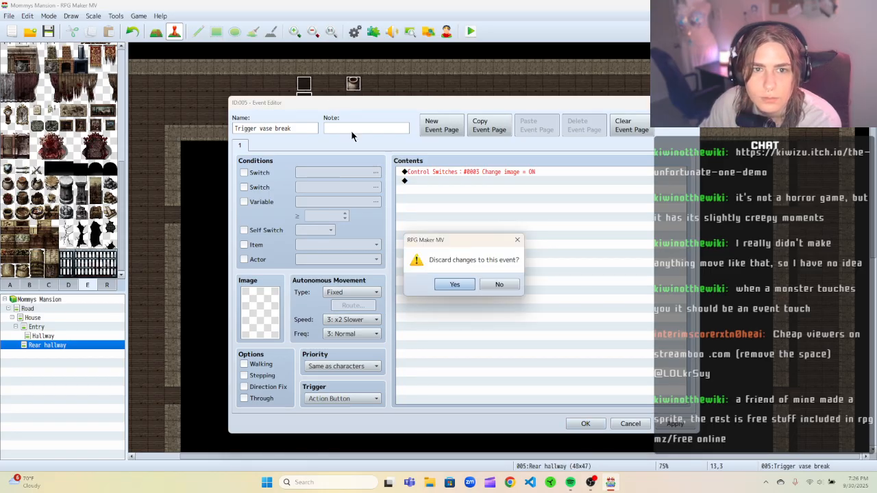
{"action": "left_click", "coordinate": [484, 284]}
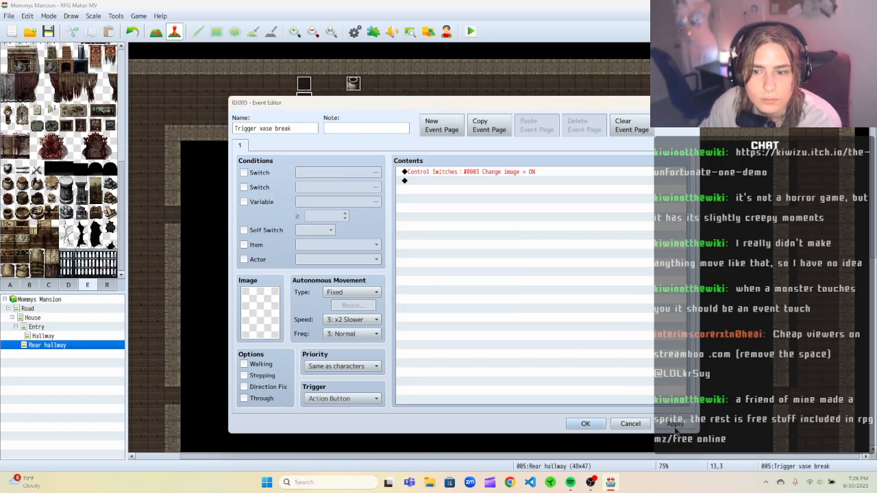
{"action": "left_click", "coordinate": [612, 425]}
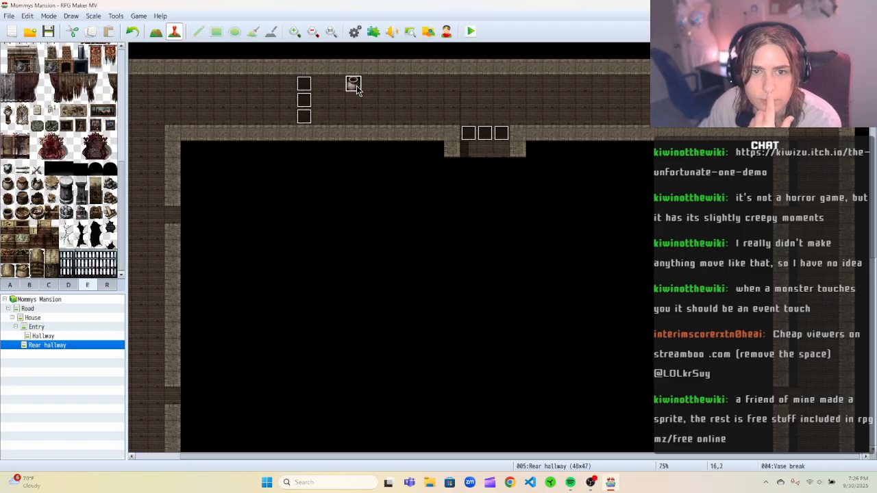
In the Vase break event's page 2, edit the Control Switches command to set 0003 Change image OFF and apply.
{"action": "right_click", "coordinate": [356, 85]}
{"action": "left_click", "coordinate": [384, 97]}
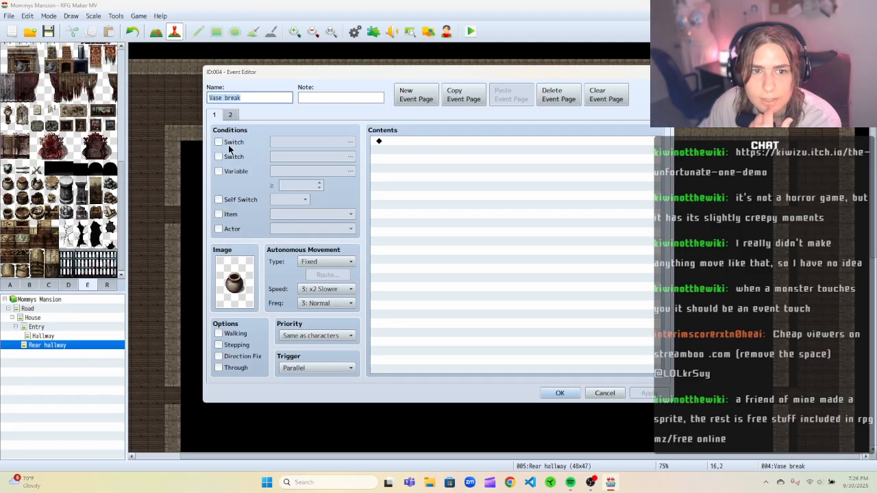
{"action": "left_click", "coordinate": [228, 118]}
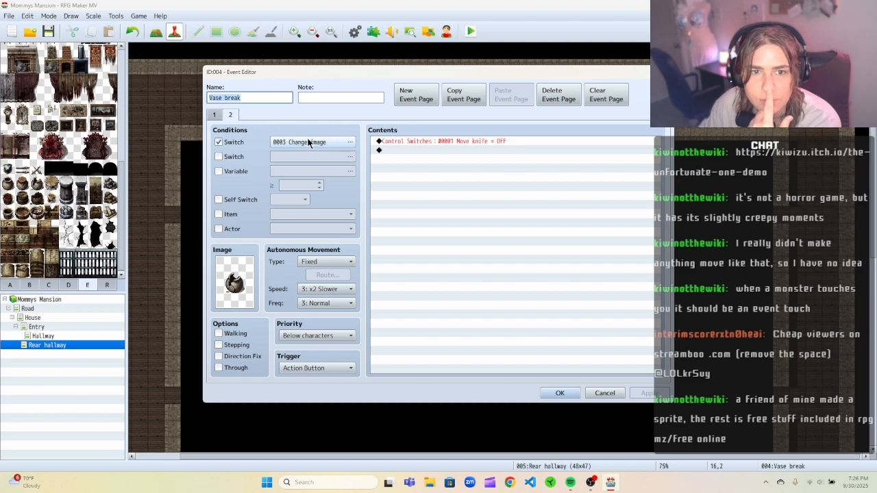
{"action": "left_click", "coordinate": [474, 140]}
{"action": "right_click", "coordinate": [475, 140]}
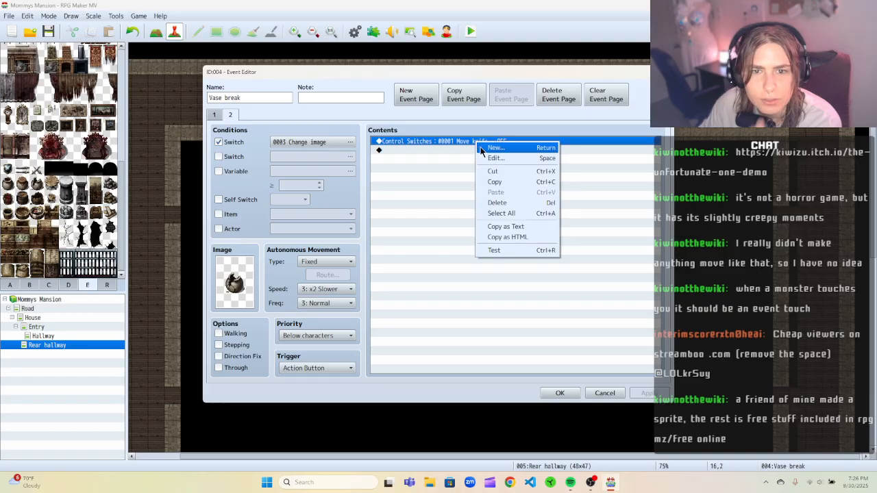
{"action": "left_click", "coordinate": [485, 155]}
{"action": "left_click", "coordinate": [538, 230]}
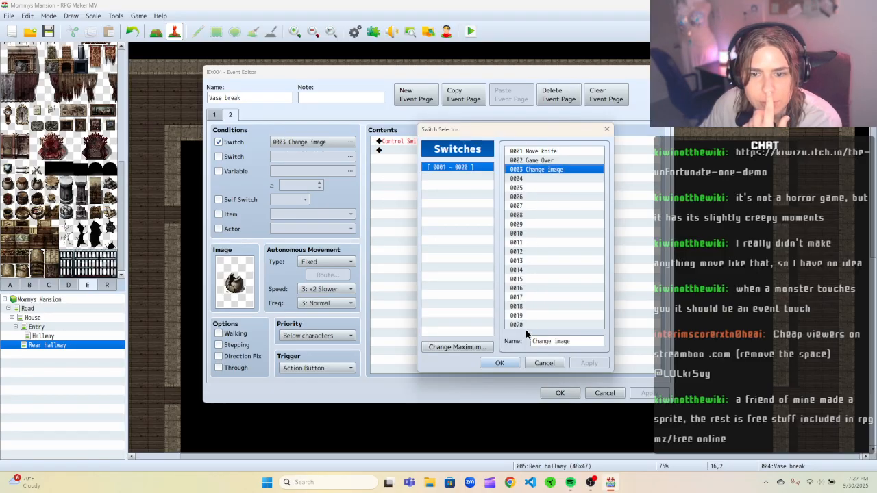
{"action": "left_click", "coordinate": [499, 363]}
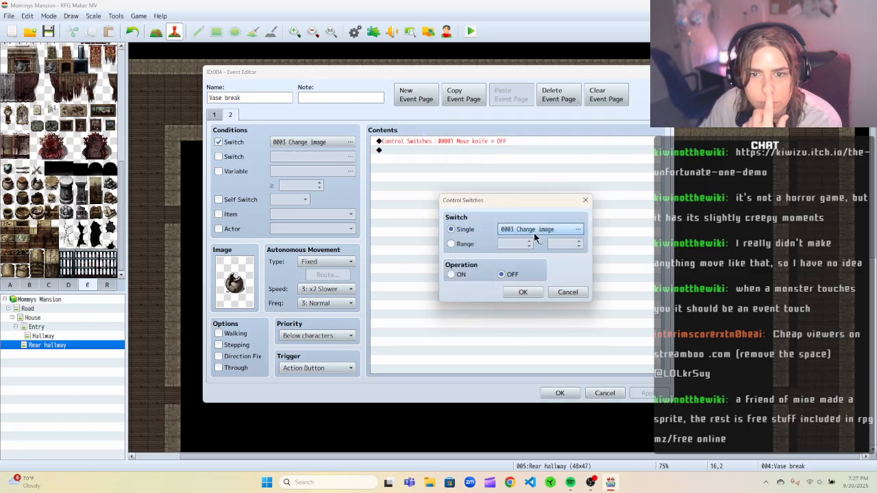
{"action": "left_click", "coordinate": [511, 290]}
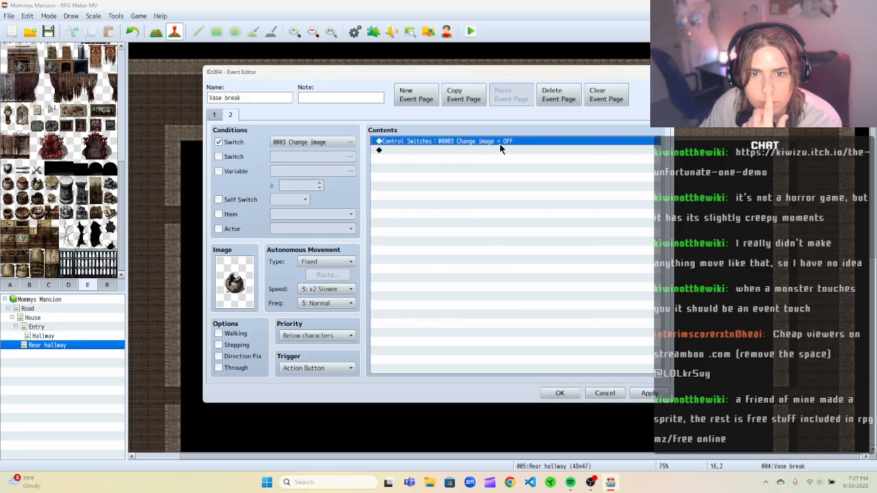
{"action": "left_click", "coordinate": [221, 116]}
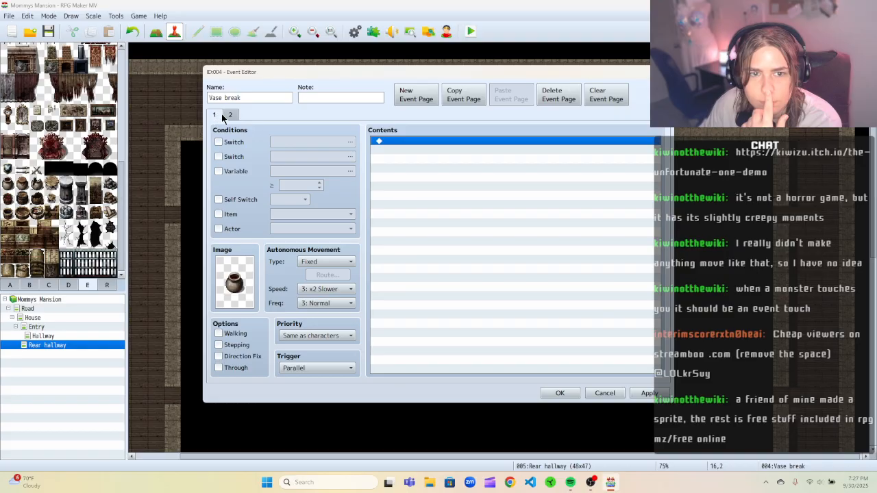
{"action": "left_click", "coordinate": [229, 116]}
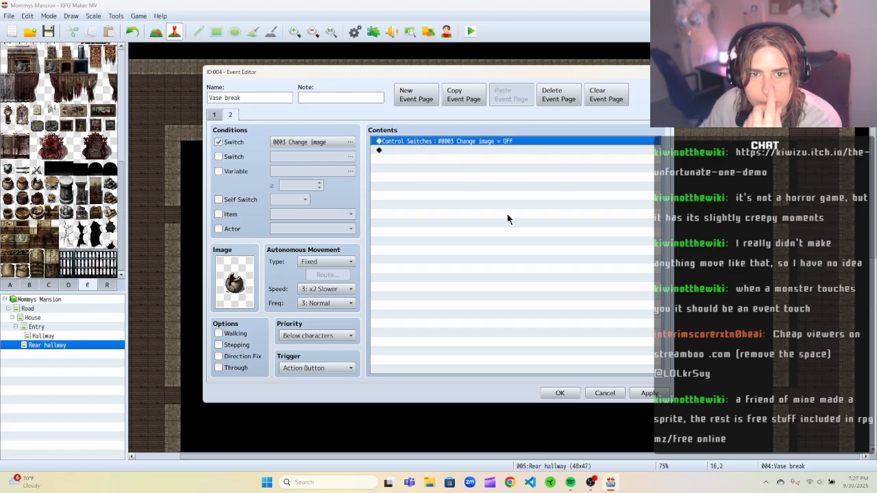
{"action": "left_click", "coordinate": [648, 392]}
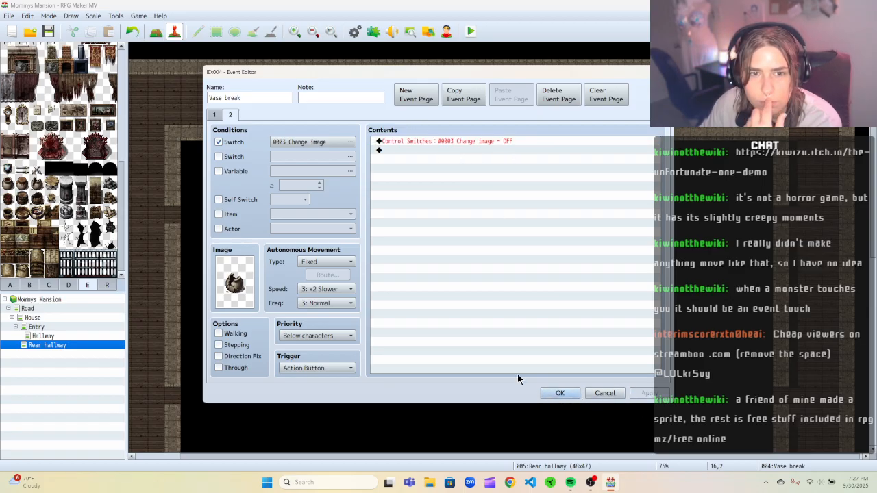
{"action": "left_click", "coordinate": [558, 394]}
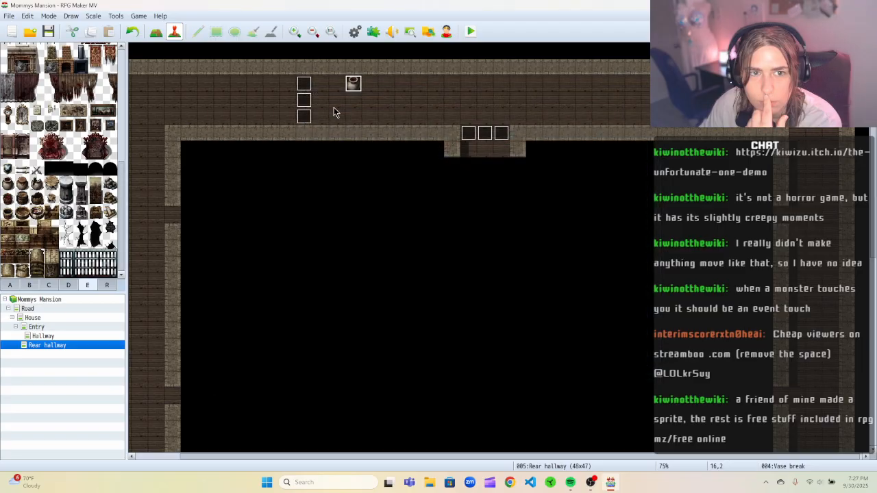
Open the Trigger vase break event to review its contents, then cancel.
{"action": "left_click", "coordinate": [304, 100]}
{"action": "right_click", "coordinate": [306, 101]}
{"action": "left_click", "coordinate": [323, 108]}
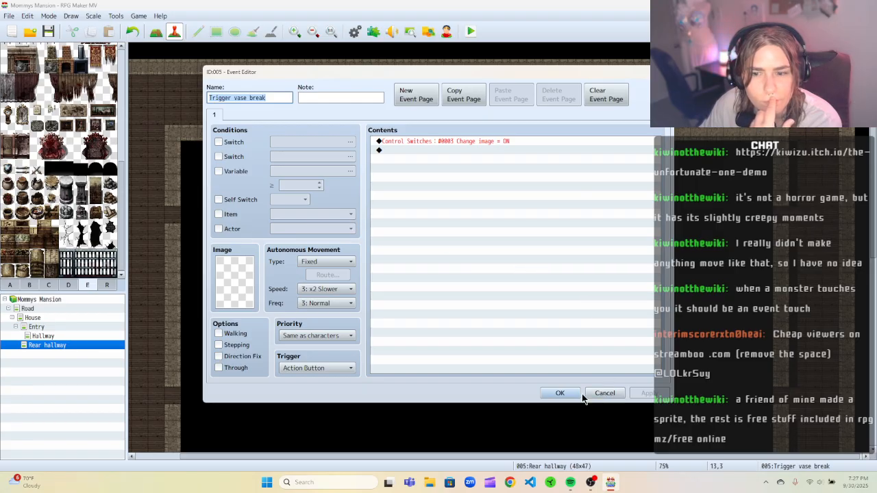
{"action": "left_click", "coordinate": [608, 393]}
Save and playtest the game, walking the party up into the Rear hallway around the vase, then close the playtest window.
{"action": "left_click", "coordinate": [473, 36]}
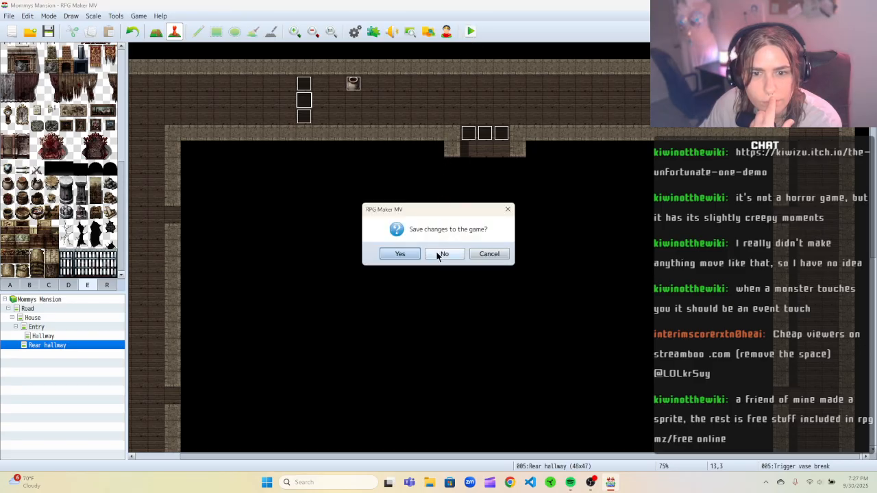
{"action": "left_click", "coordinate": [400, 253]}
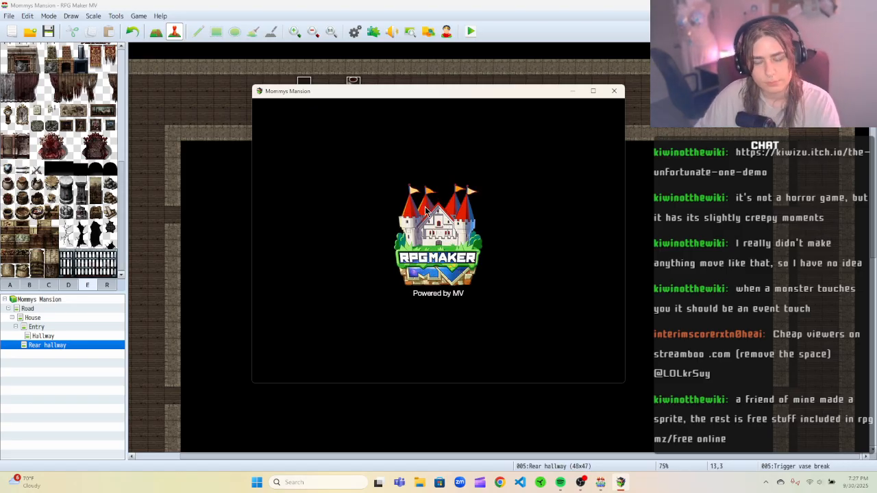
{"action": "left_click", "coordinate": [422, 285]}
{"action": "key", "text": "Up"}
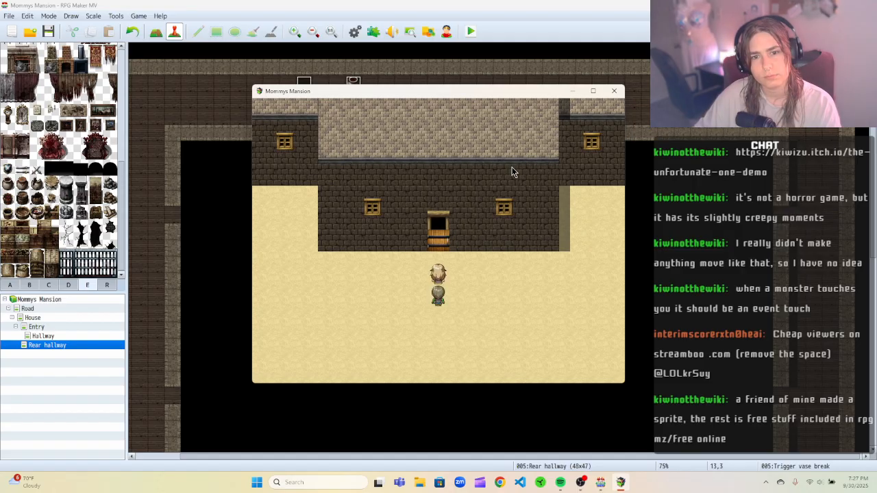
{"action": "key", "text": "Up"}
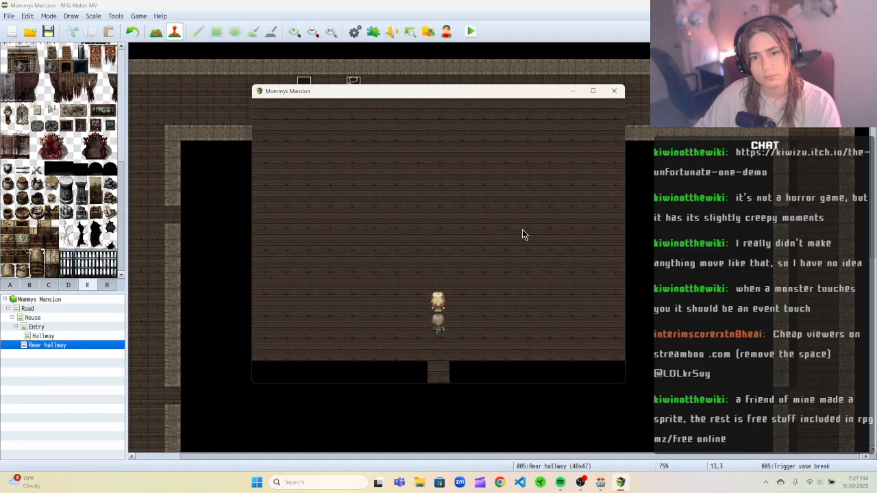
{"action": "key", "text": "Up"}
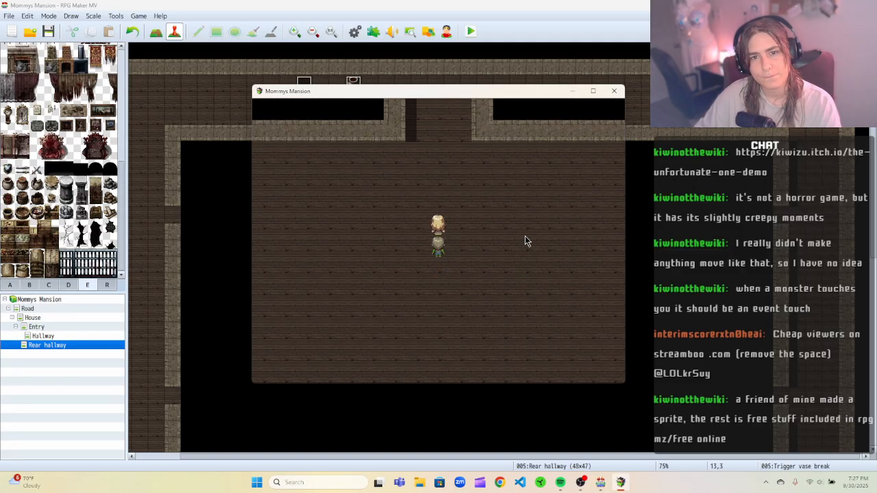
{"action": "key", "text": "Up"}
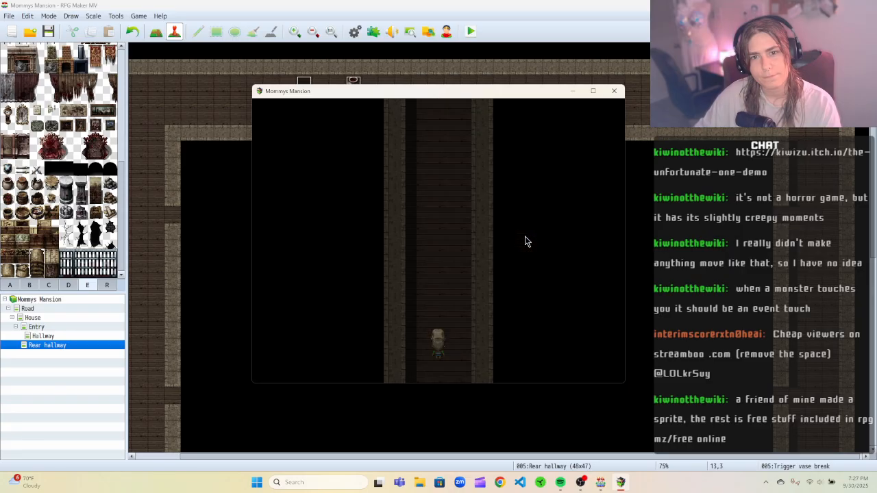
{"action": "key", "text": "Up"}
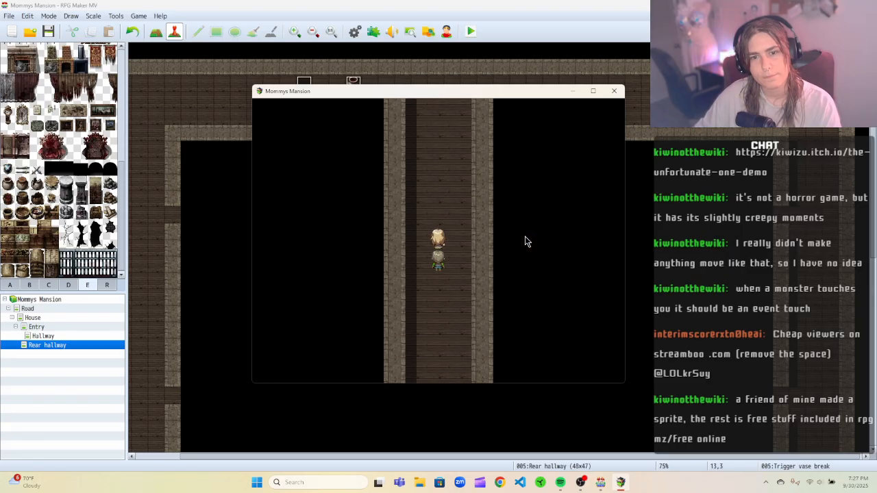
{"action": "key", "text": "Left"}
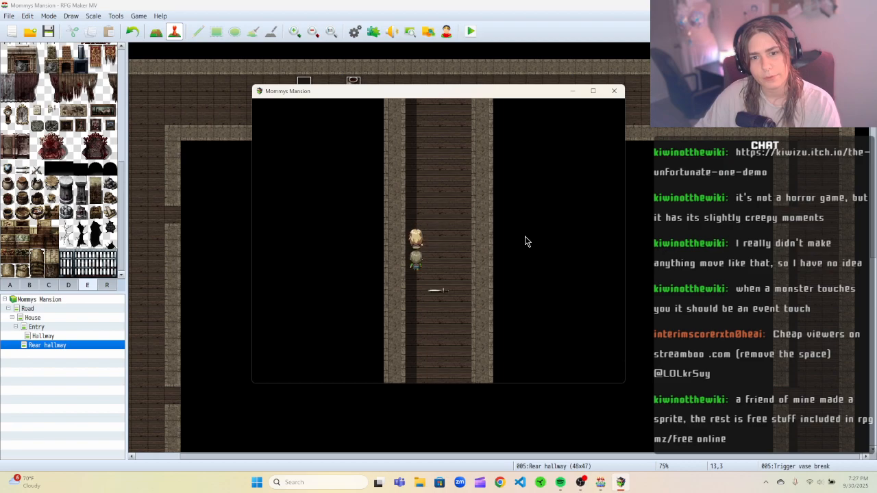
{"action": "key", "text": "Up"}
{"action": "key", "text": "Up"}
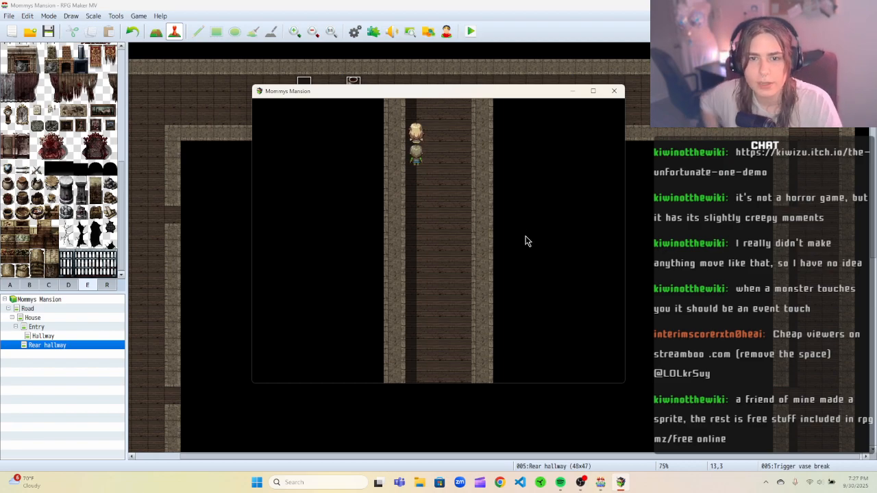
{"action": "key", "text": "Up"}
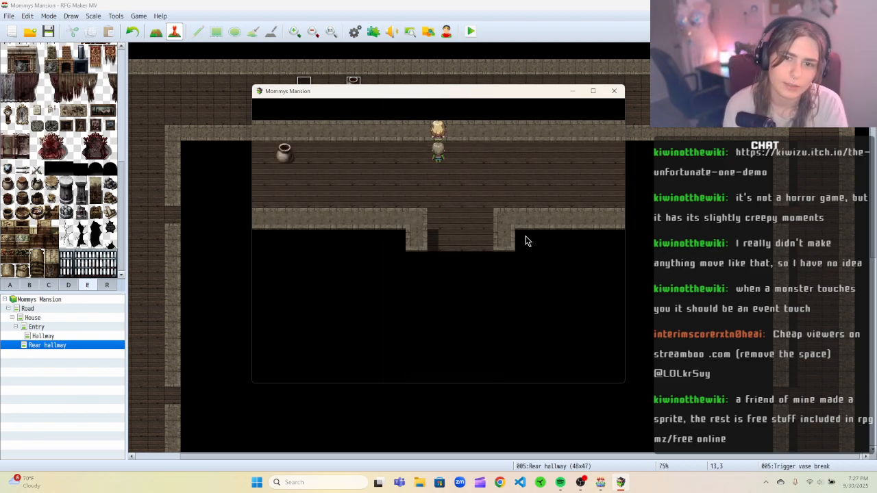
{"action": "key", "text": "Left"}
{"action": "key", "text": "Down"}
{"action": "key", "text": "Left"}
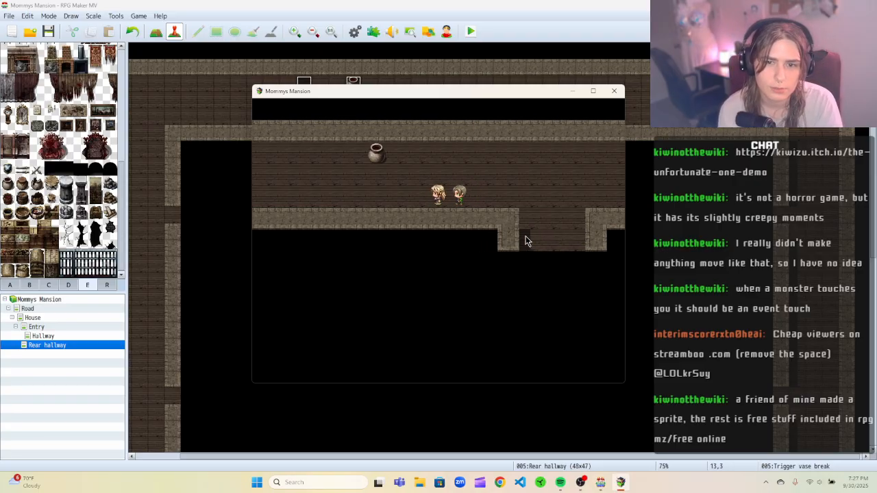
{"action": "key", "text": "Left"}
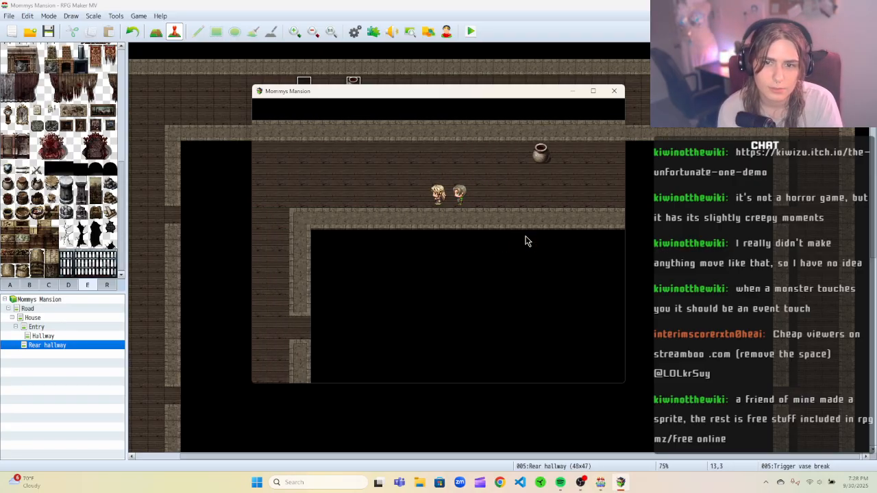
{"action": "key", "text": "Up"}
{"action": "key", "text": "Right"}
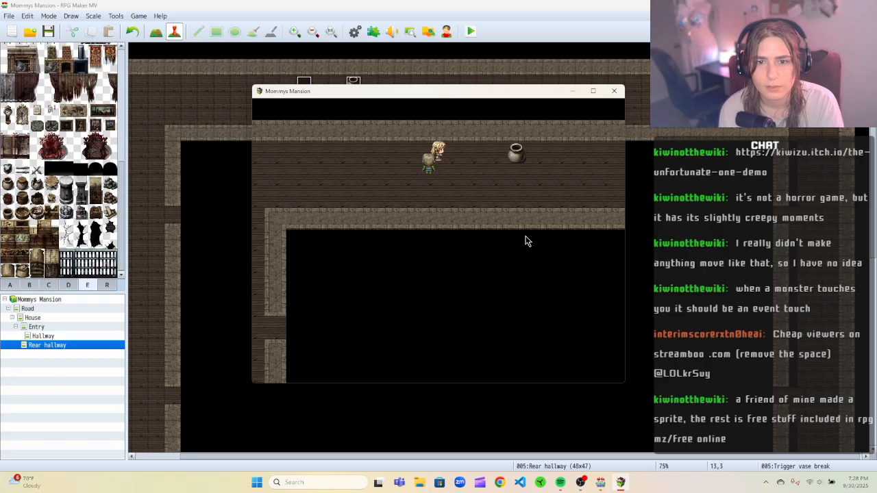
{"action": "key", "text": "Up"}
{"action": "key", "text": "Down"}
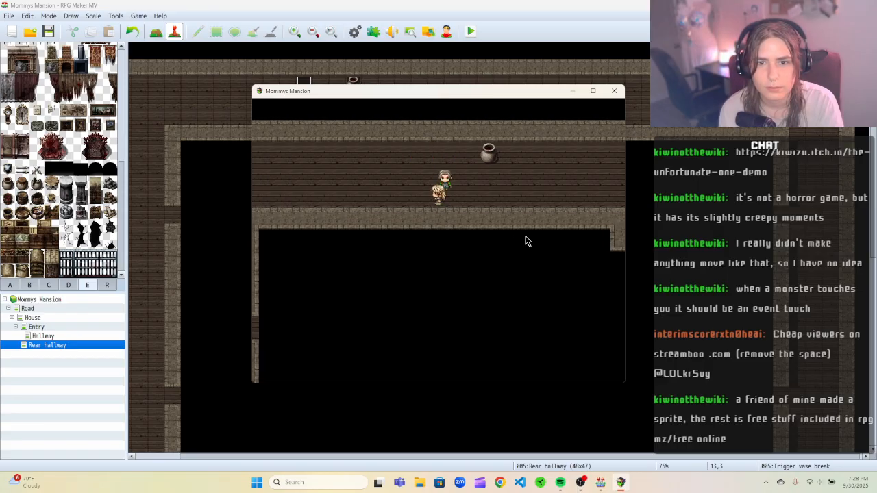
{"action": "key", "text": "Left"}
{"action": "key", "text": "Up"}
{"action": "key", "text": "Right"}
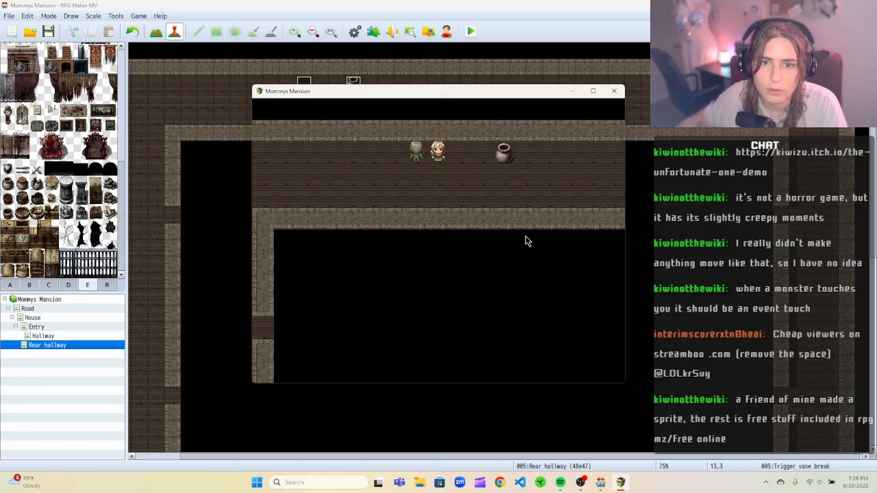
{"action": "left_click_drag", "start_coordinate": [536, 83], "coordinate": [501, 78]}
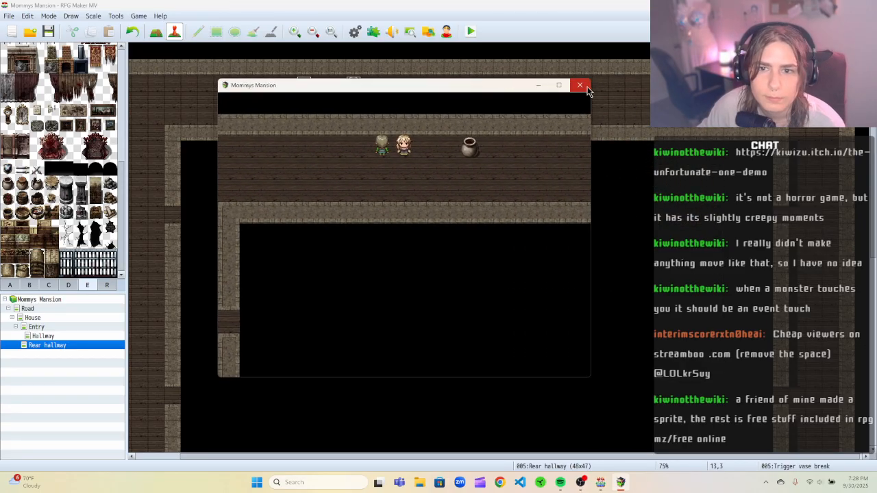
{"action": "left_click", "coordinate": [581, 86]}
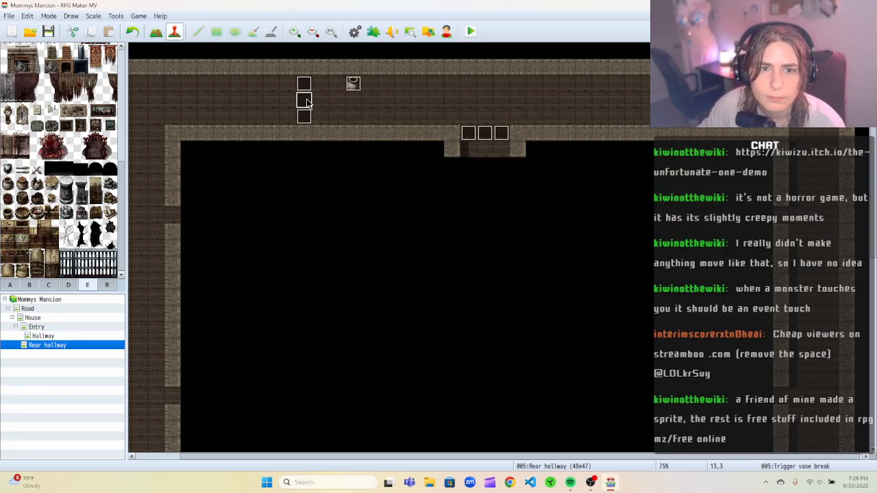
Edit the Trigger vase break event and set its trigger to Player Touch, then confirm.
{"action": "right_click", "coordinate": [306, 100]}
{"action": "left_click", "coordinate": [321, 104]}
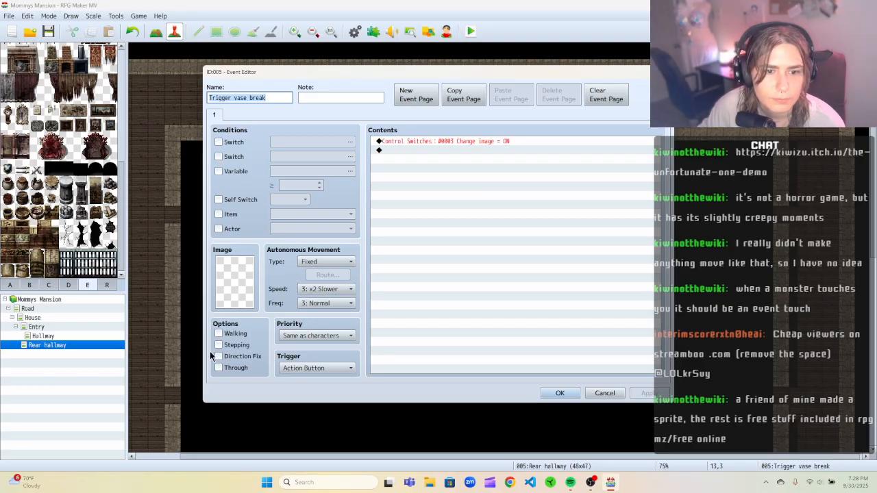
{"action": "left_click", "coordinate": [320, 369]}
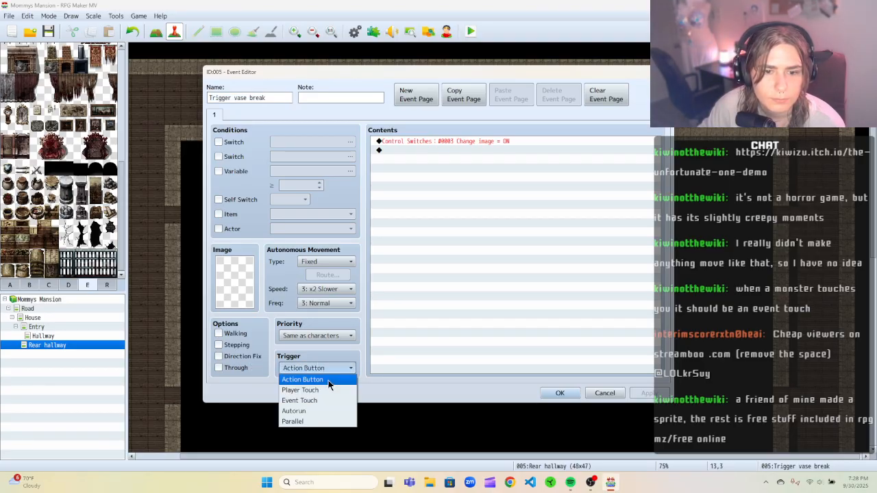
{"action": "left_click", "coordinate": [322, 390]}
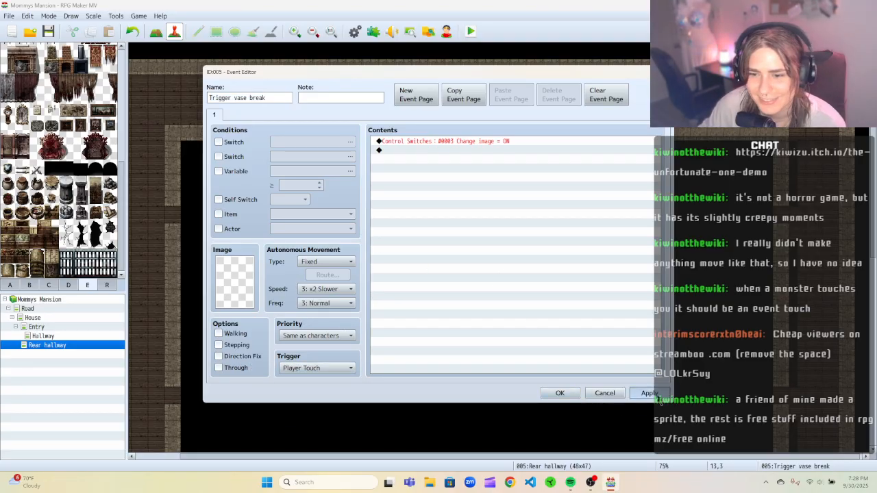
{"action": "left_click", "coordinate": [571, 391]}
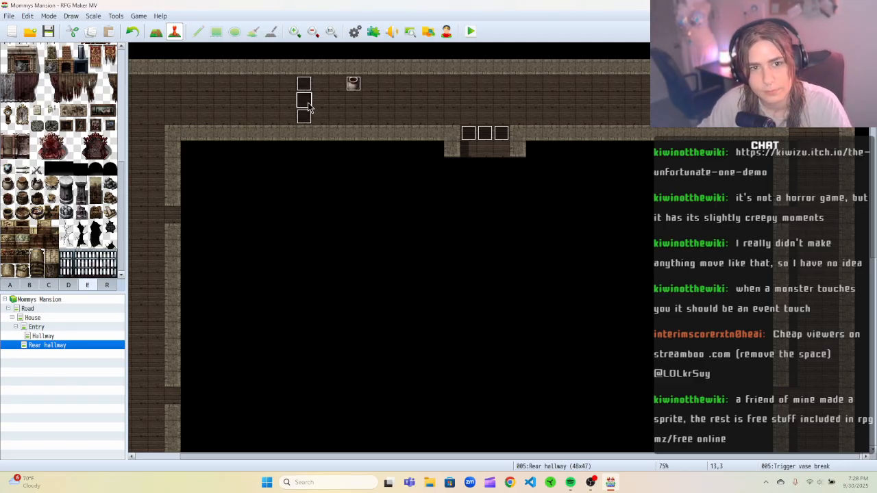
Try deleting the events above and below the vase trigger event, then undo the last deletion.
{"action": "left_click", "coordinate": [305, 85]}
{"action": "key", "text": "Delete"}
{"action": "left_click", "coordinate": [306, 118]}
{"action": "key", "text": "Delete"}
{"action": "key", "text": "ctrl+z"}
Save and launch a playtest, then close the application error dialog.
{"action": "left_click", "coordinate": [471, 31]}
{"action": "left_click", "coordinate": [400, 252]}
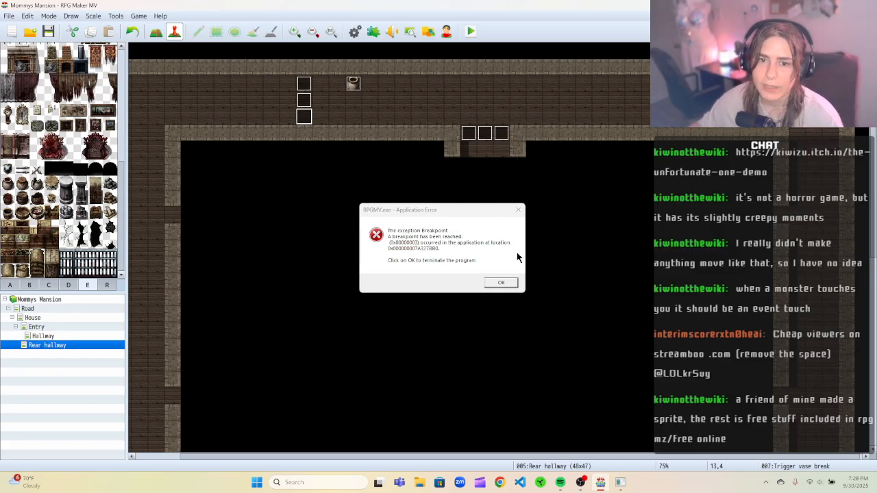
{"action": "left_click", "coordinate": [500, 283]}
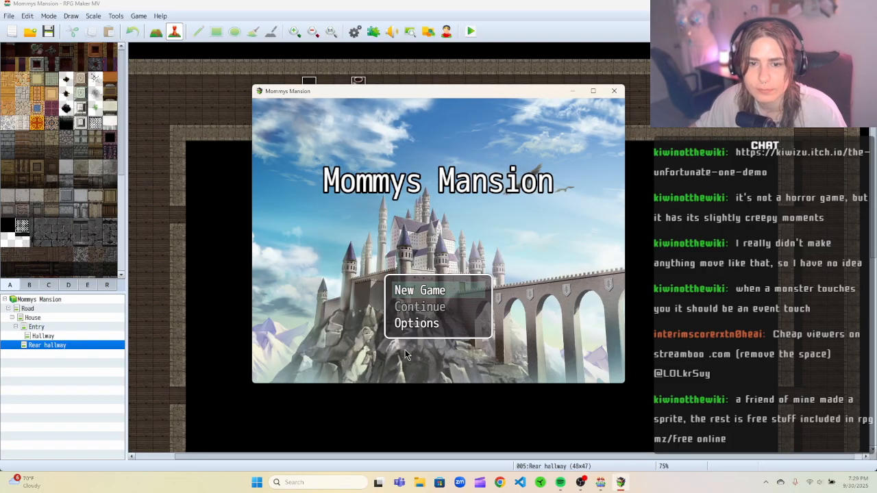
Start a new game, walk the party into the Rear hallway beside the vase, and close the playtest.
{"action": "left_click", "coordinate": [415, 293]}
{"action": "left_click", "coordinate": [453, 230]}
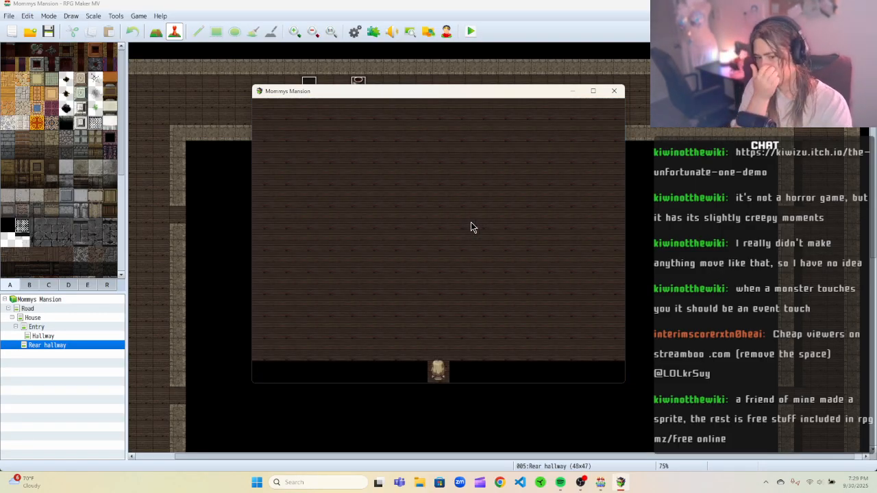
{"action": "key", "text": "Up"}
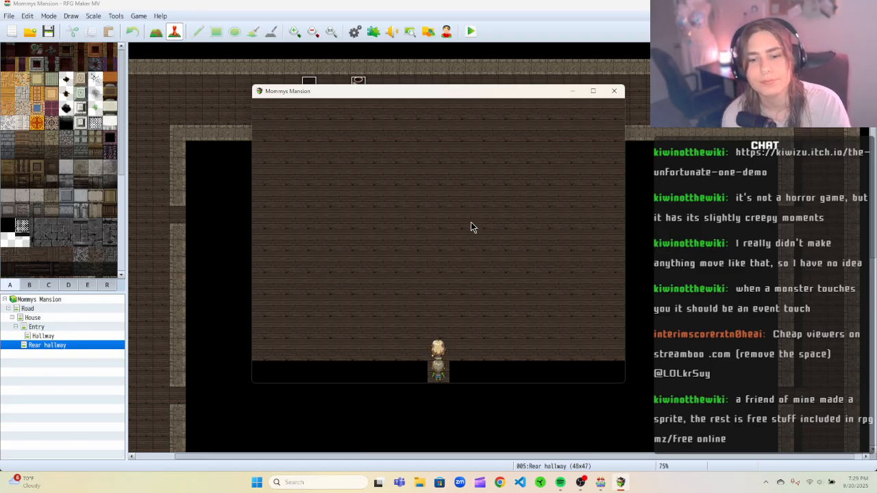
{"action": "key", "text": "Up"}
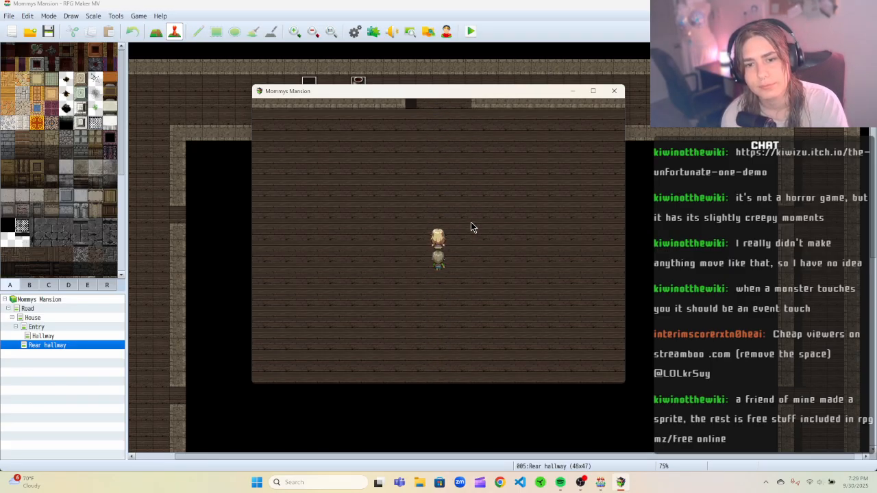
{"action": "key", "text": "Up"}
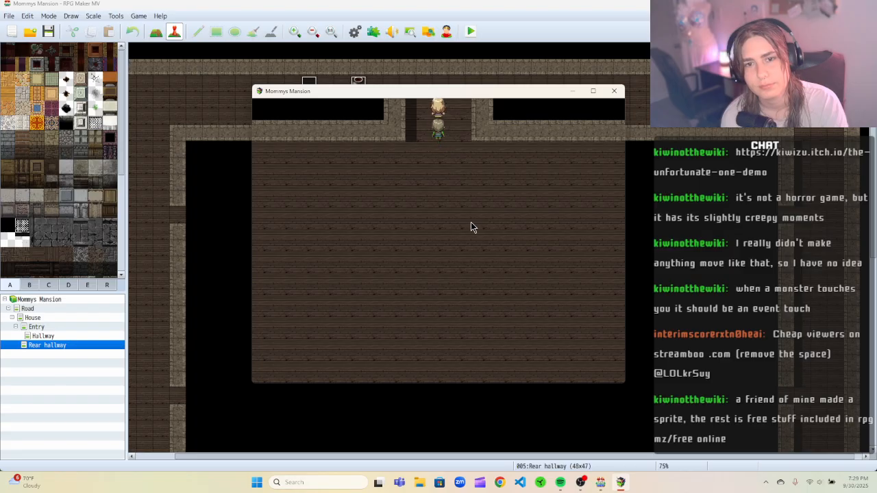
{"action": "key", "text": "Up"}
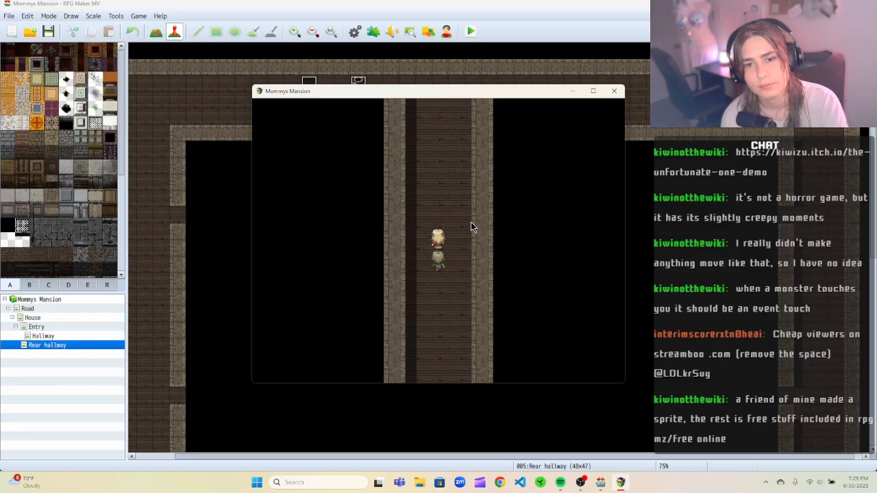
{"action": "key", "text": "Left"}
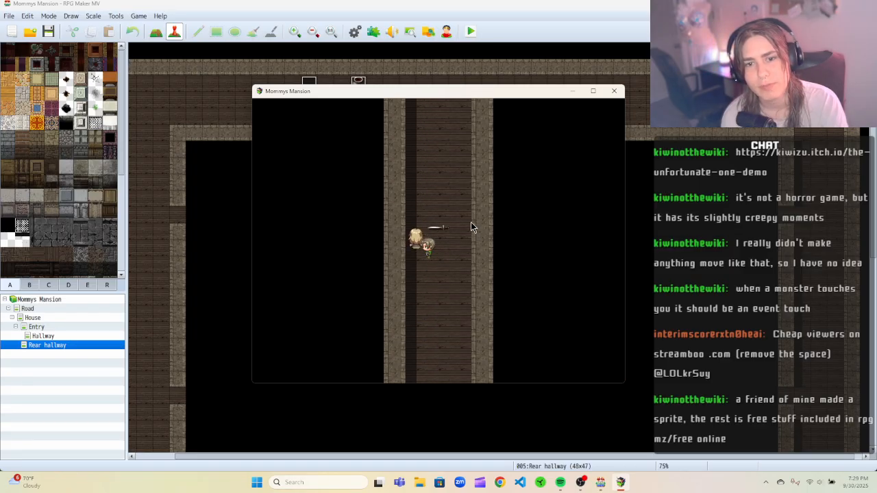
{"action": "key", "text": "Up"}
{"action": "key", "text": "Up"}
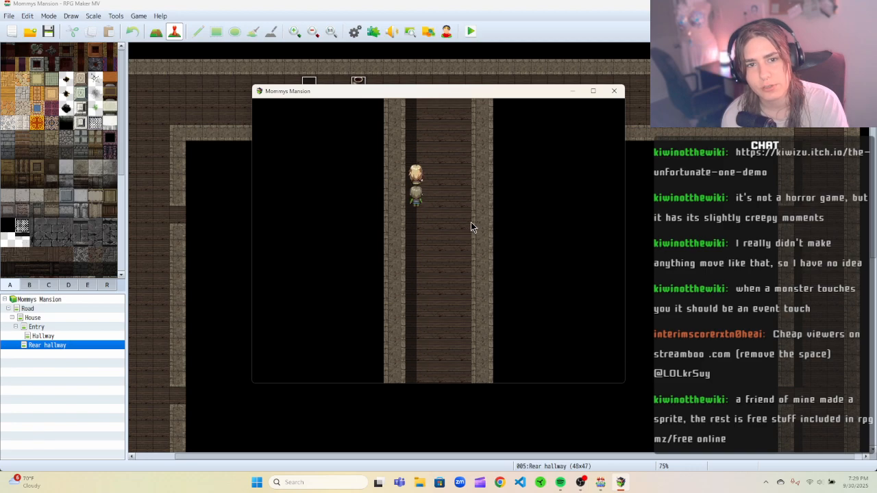
{"action": "key", "text": "Up"}
{"action": "key", "text": "Left"}
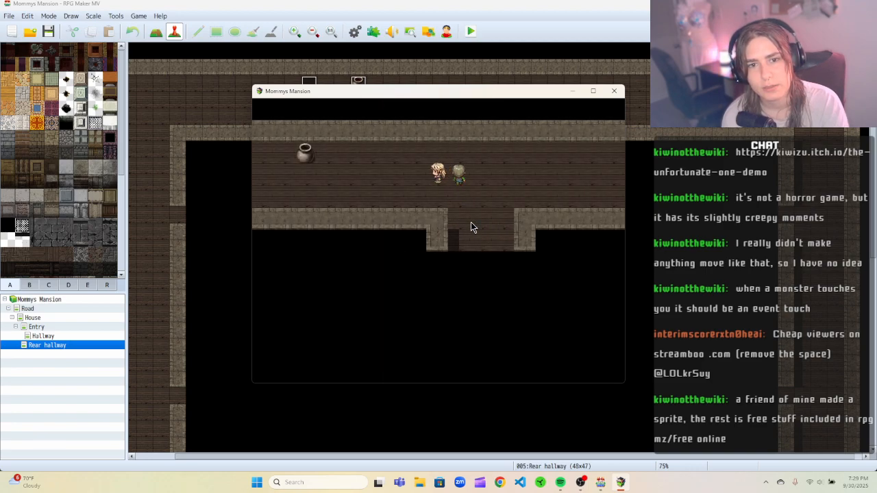
{"action": "key", "text": "Left"}
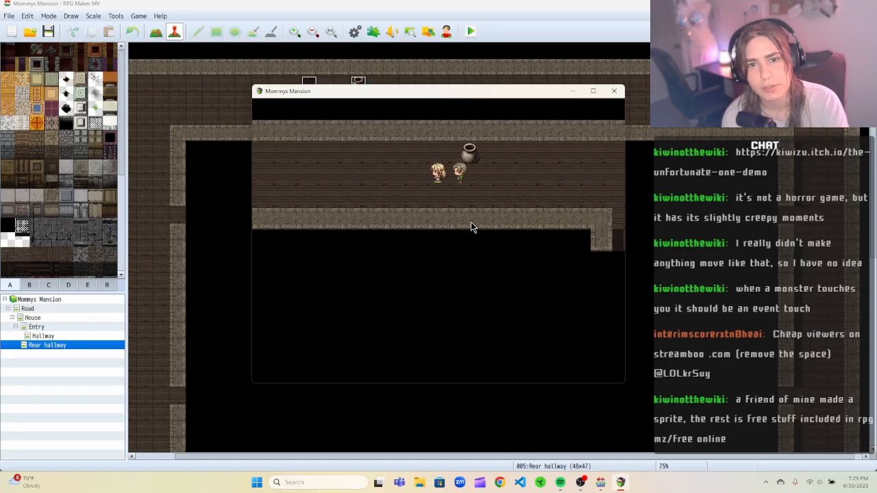
{"action": "key", "text": "Down"}
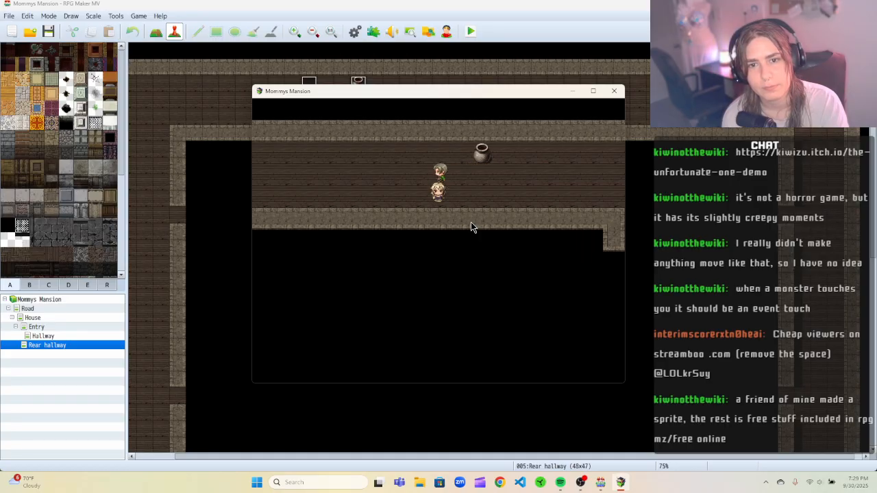
{"action": "key", "text": "Left"}
{"action": "key", "text": "Up"}
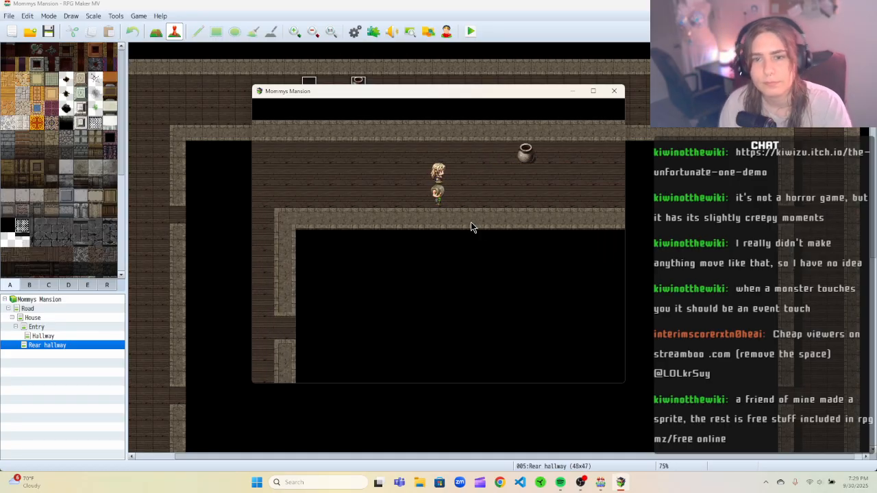
{"action": "left_click", "coordinate": [614, 93]}
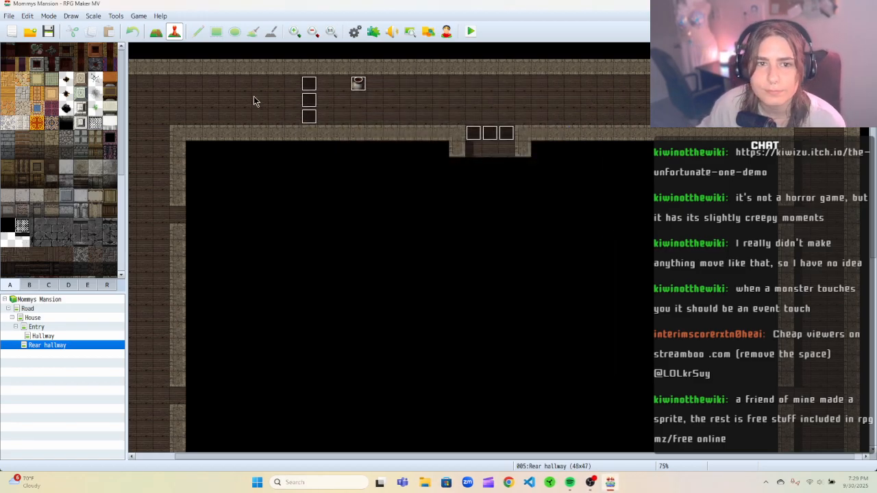
Open the middle vase trigger event and change its trigger to Player Touch, then confirm the editor.
{"action": "double_click", "coordinate": [321, 107]}
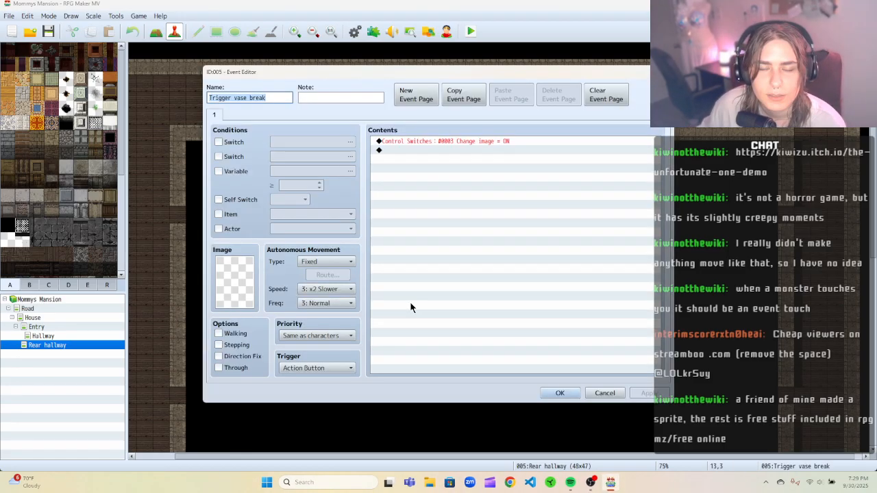
{"action": "left_click", "coordinate": [287, 369]}
{"action": "left_click", "coordinate": [301, 389]}
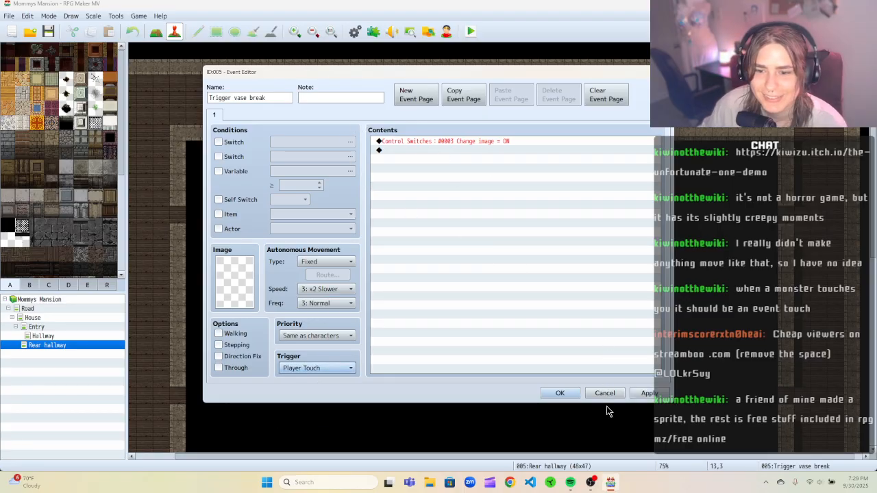
{"action": "left_click", "coordinate": [559, 393]}
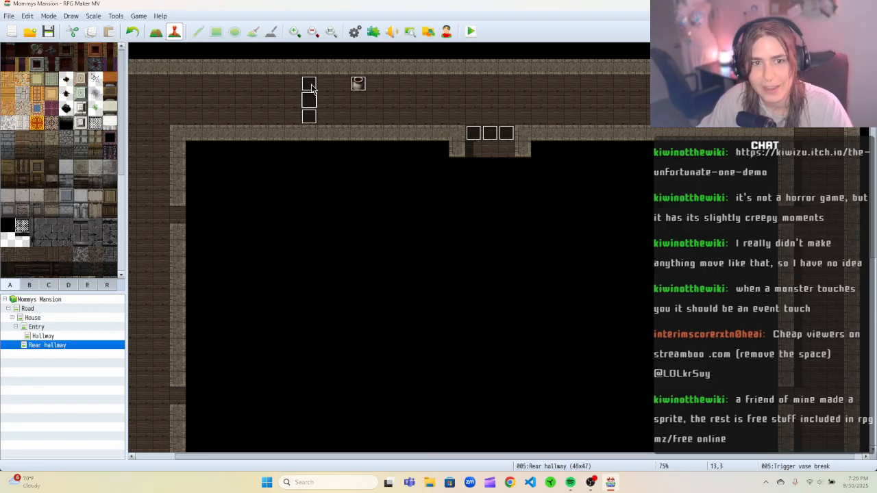
{"action": "key", "text": "Delete"}
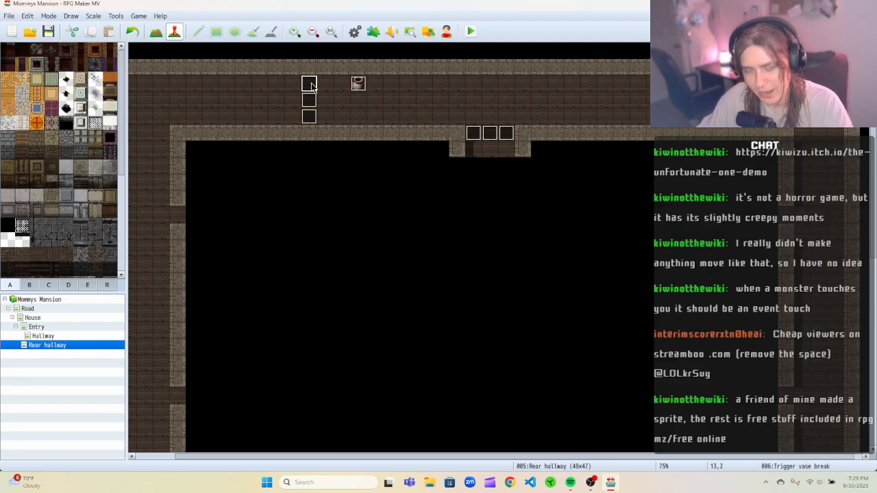
{"action": "left_click", "coordinate": [309, 116]}
{"action": "left_click", "coordinate": [308, 116]}
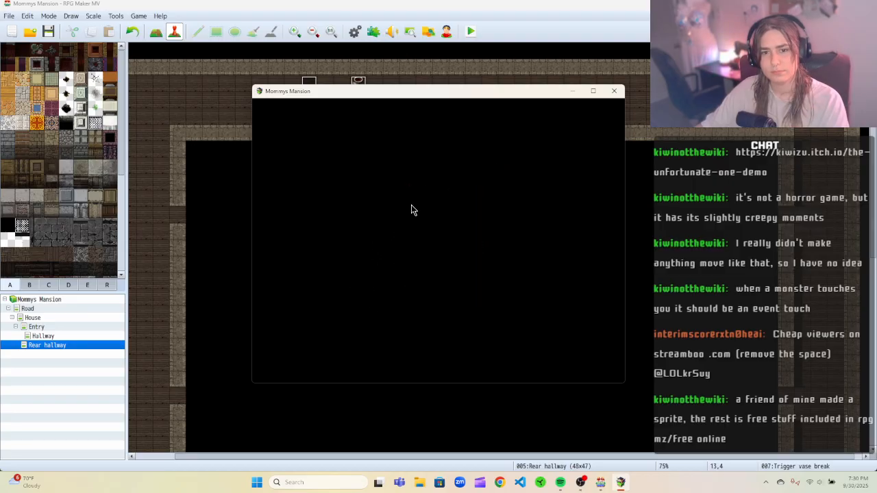
Start a new game in the playtest window and walk the party up into the Rear hallway.
{"action": "left_click", "coordinate": [439, 291]}
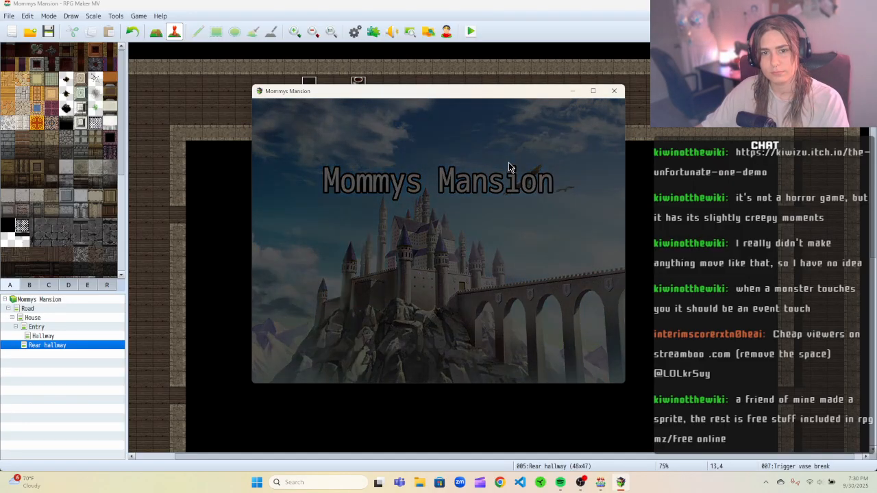
{"action": "key", "text": "Up"}
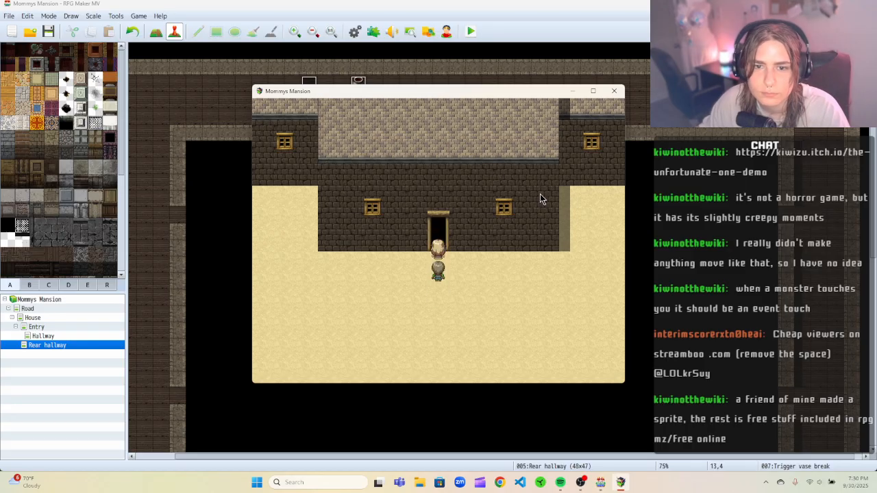
{"action": "key", "text": "Up"}
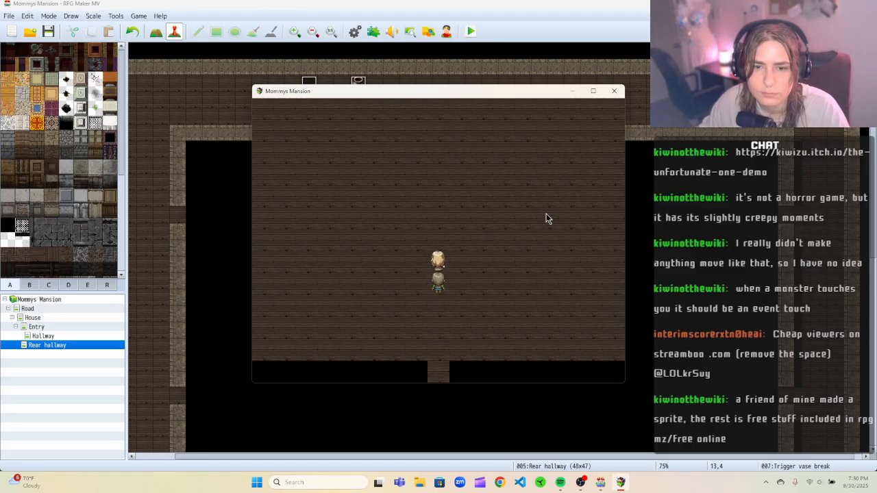
{"action": "key", "text": "Up"}
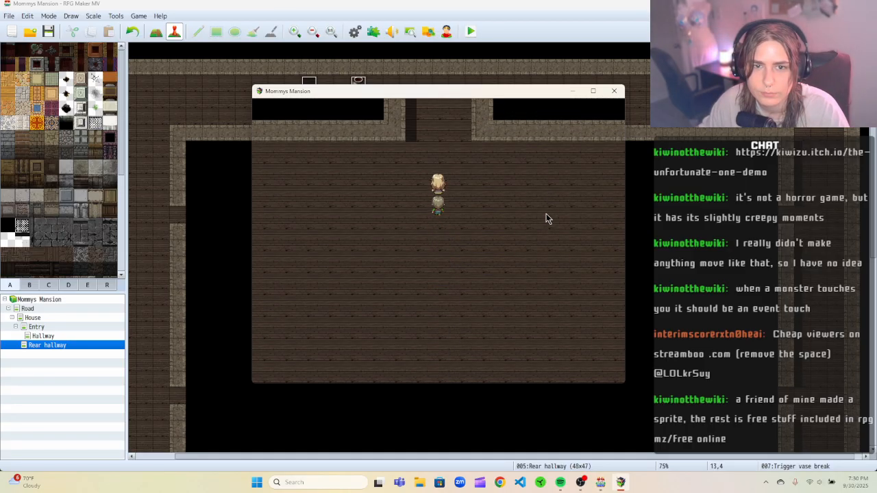
{"action": "key", "text": "Up"}
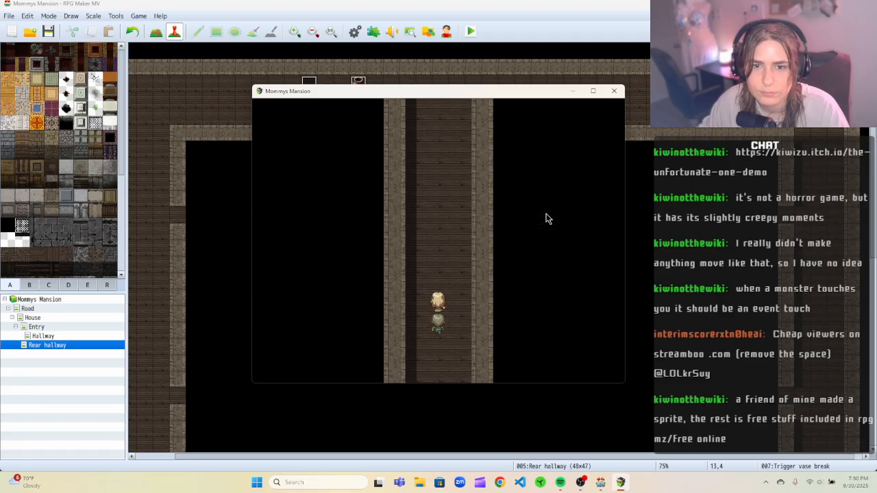
{"action": "key", "text": "Up"}
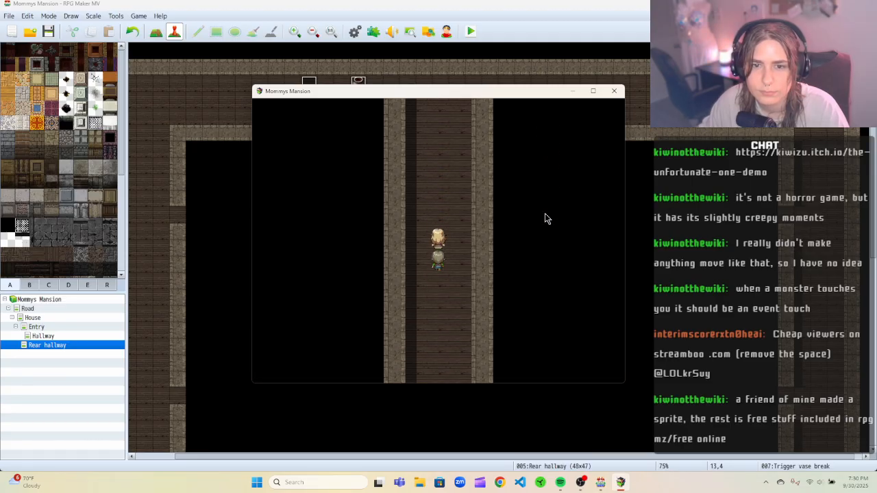
{"action": "key", "text": "Left"}
{"action": "key", "text": "Up"}
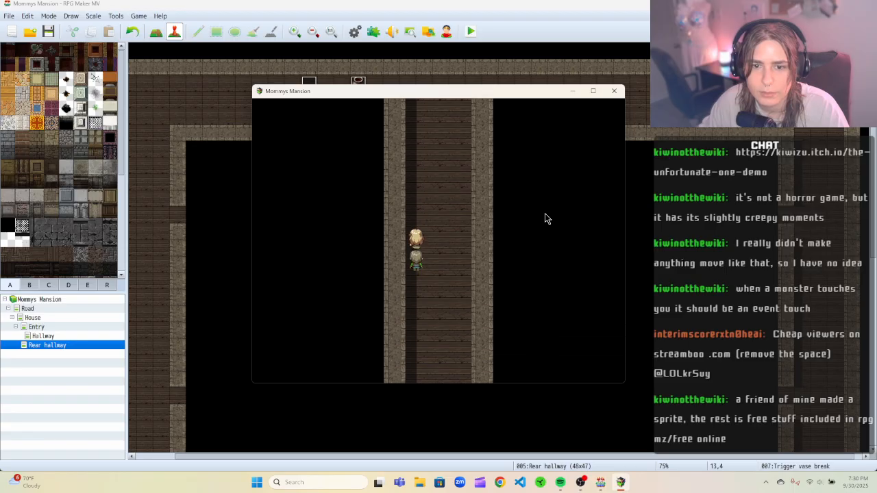
{"action": "key", "text": "Up"}
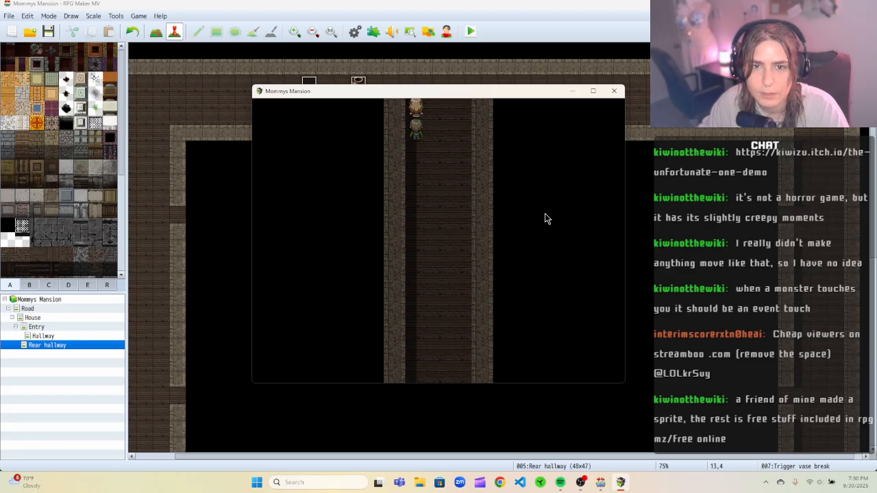
{"action": "key", "text": "Left"}
{"action": "key", "text": "Left"}
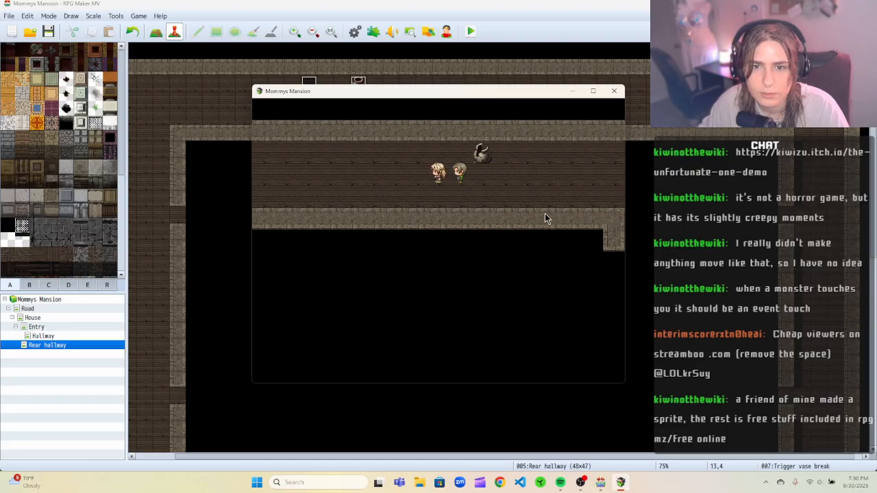
Walk back and forth beside the vase to test the touch trigger, then close the playtest window.
{"action": "key", "text": "Right"}
{"action": "key", "text": "Up"}
{"action": "key", "text": "Left"}
{"action": "key", "text": "Right"}
{"action": "key", "text": "Down"}
{"action": "key", "text": "Left"}
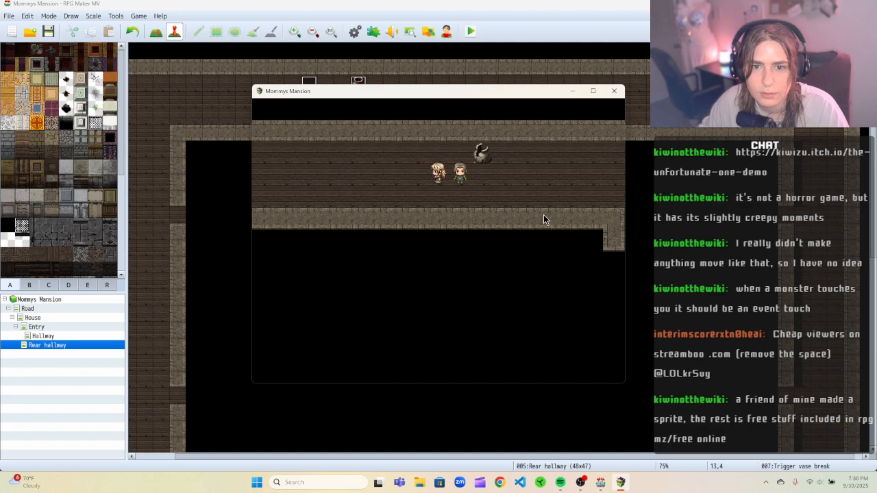
{"action": "key", "text": "Right"}
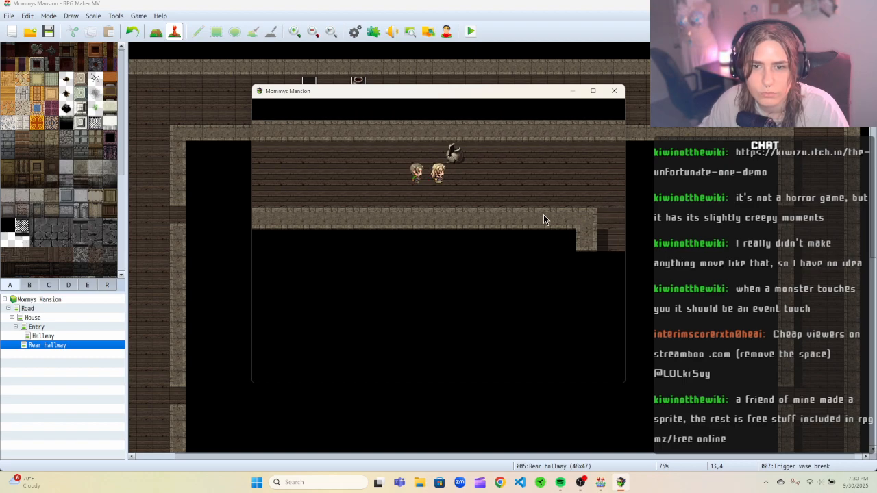
{"action": "key", "text": "Left"}
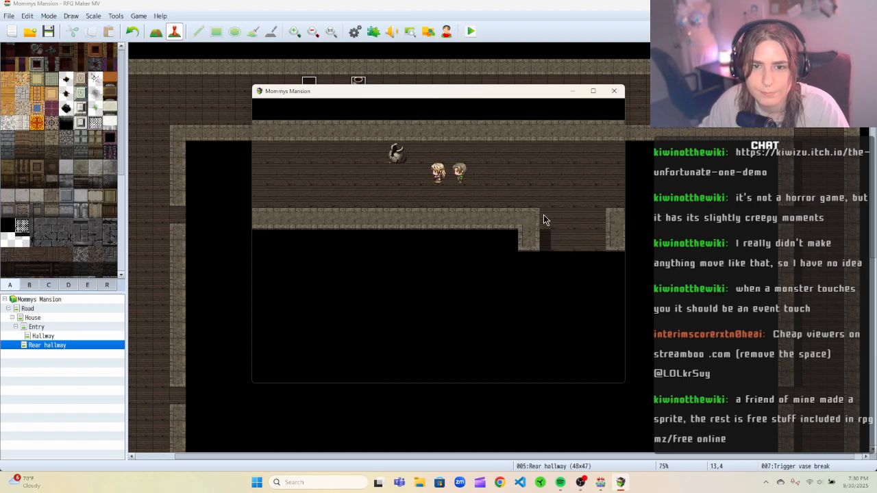
{"action": "key", "text": "Down"}
{"action": "key", "text": "Up"}
{"action": "left_click", "coordinate": [614, 91]}
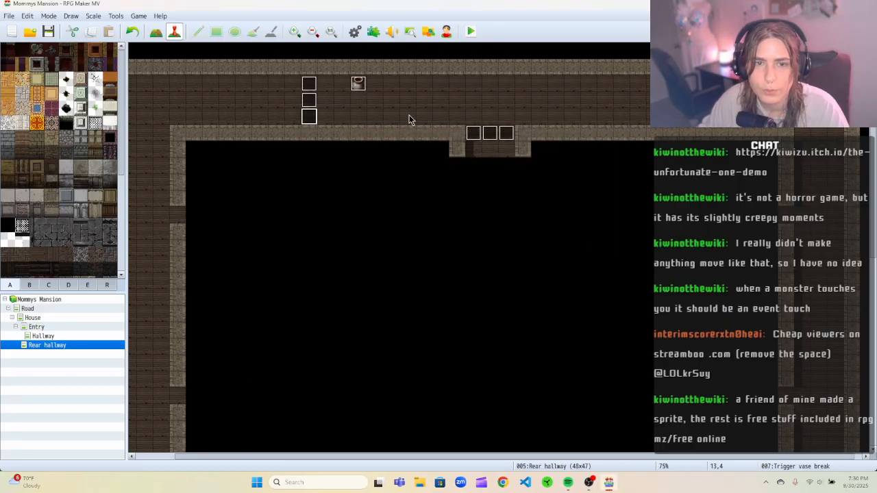
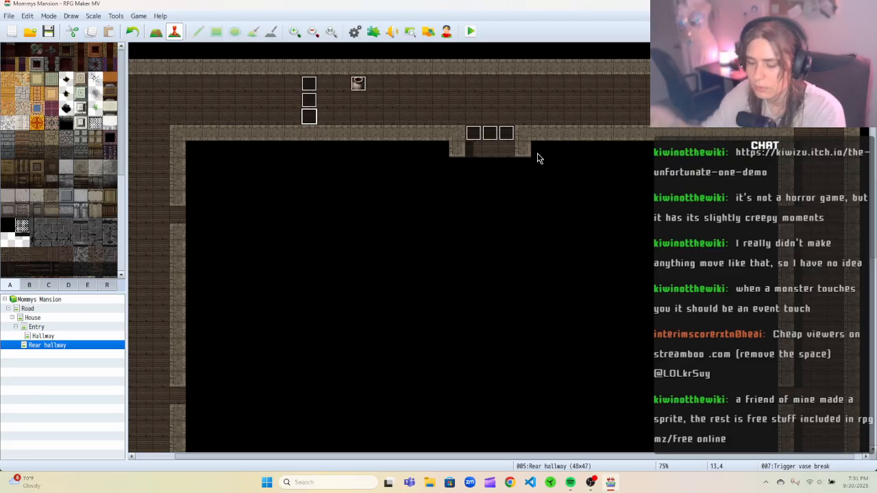
Open the middle vase trigger event, add a second event page, and turn off that page's Walking option.
{"action": "right_click", "coordinate": [309, 102]}
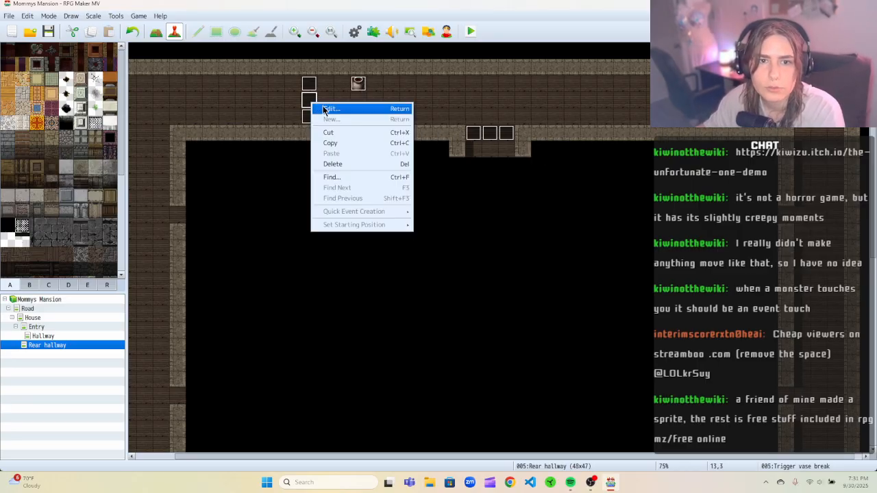
{"action": "left_click", "coordinate": [322, 106]}
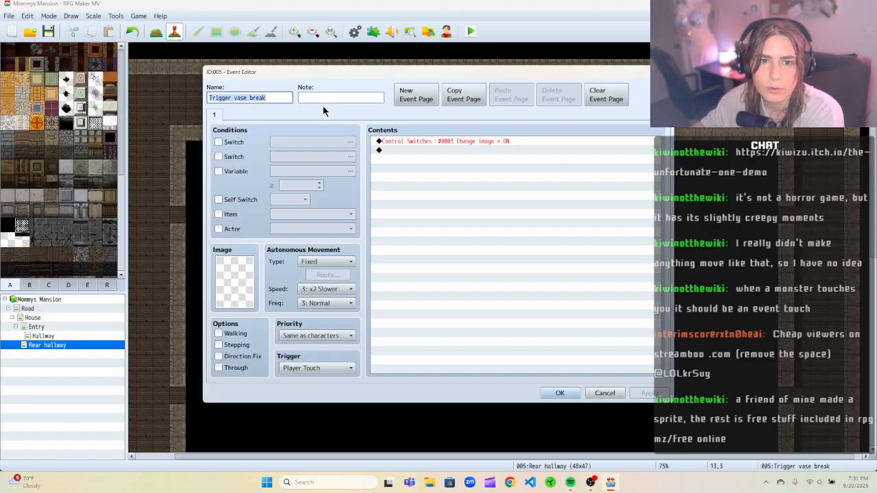
{"action": "left_click", "coordinate": [410, 99]}
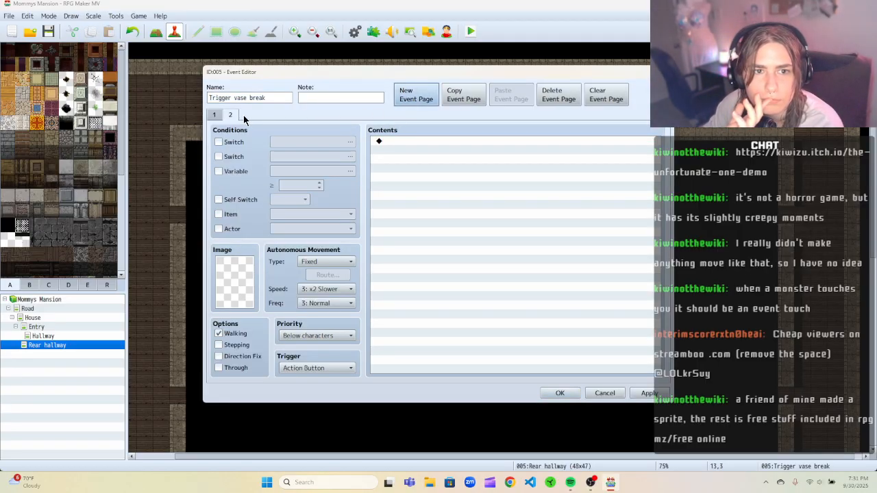
{"action": "left_click", "coordinate": [316, 369]}
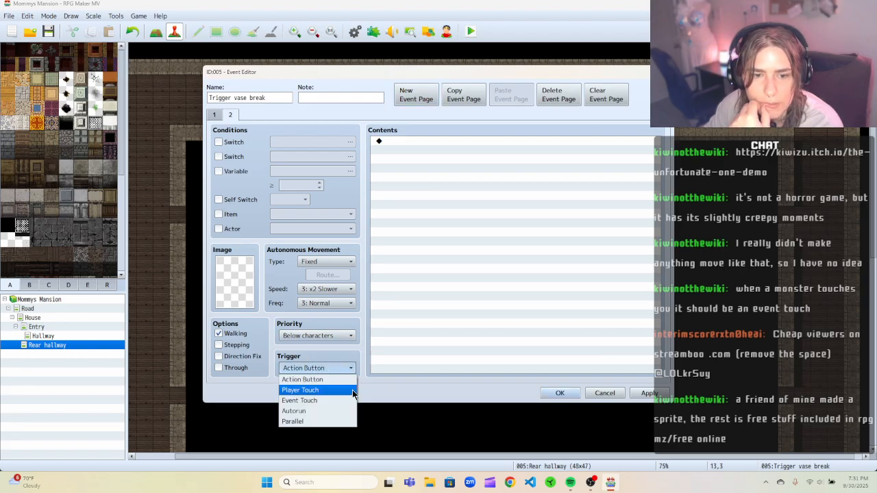
{"action": "left_click", "coordinate": [233, 335]}
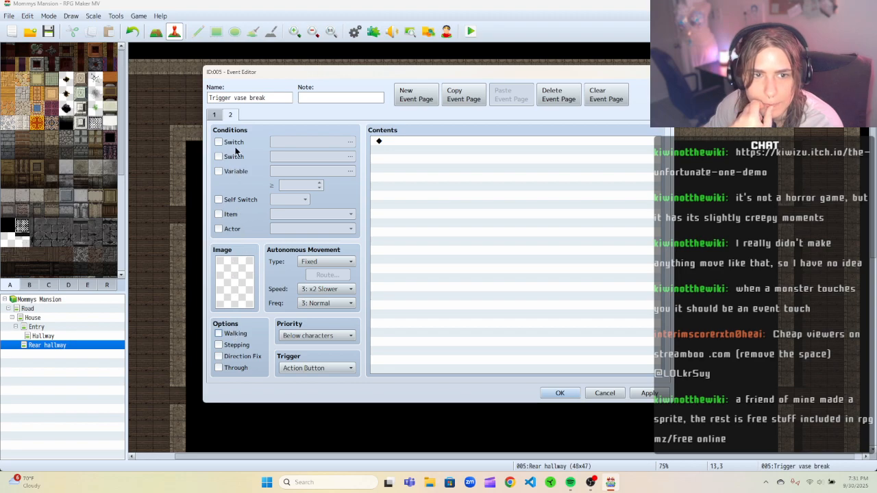
Make the second event page conditional on Self Switch A.
{"action": "left_click", "coordinate": [216, 115]}
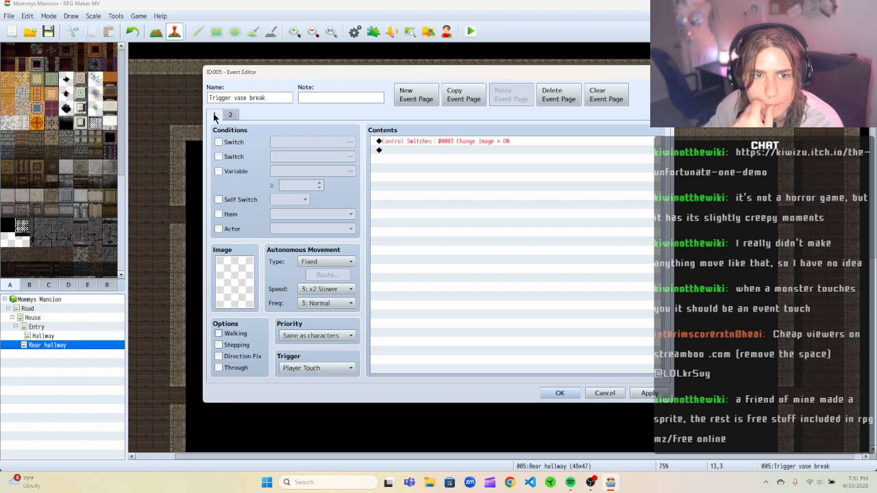
{"action": "left_click", "coordinate": [219, 200]}
{"action": "left_click", "coordinate": [231, 115]}
{"action": "left_click", "coordinate": [218, 200]}
{"action": "left_click", "coordinate": [292, 203]}
{"action": "left_click", "coordinate": [337, 203]}
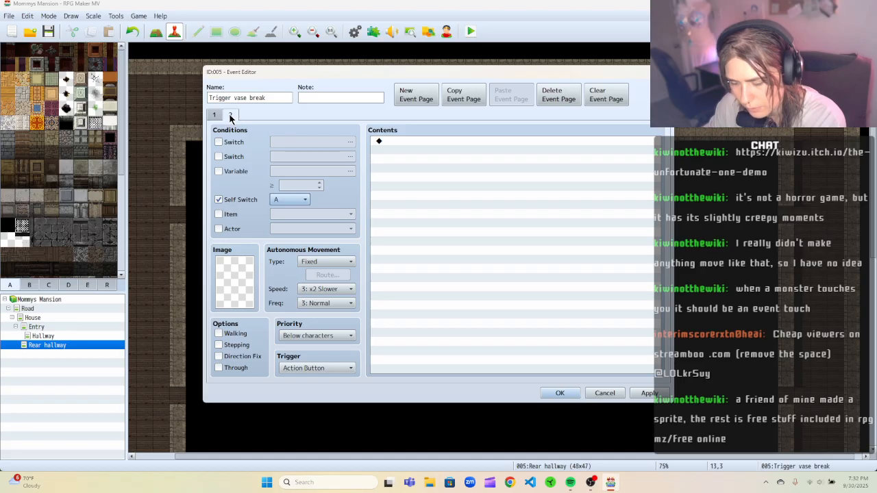
{"action": "left_click", "coordinate": [231, 116]}
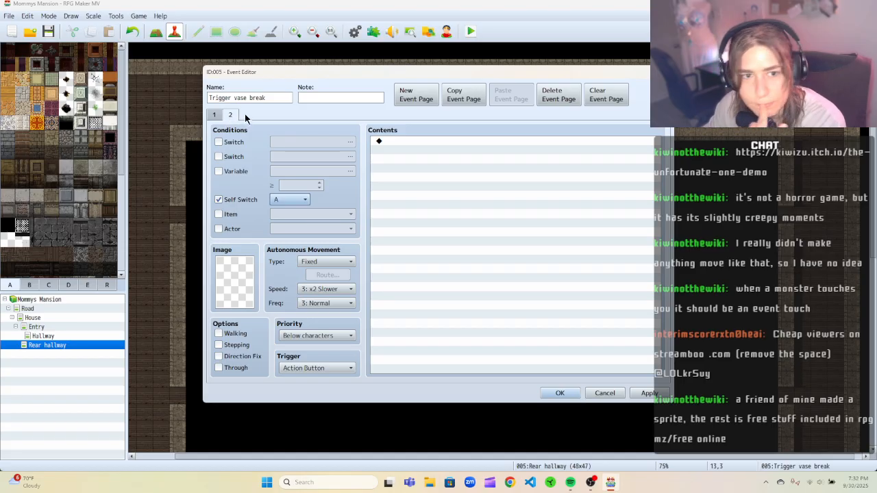
Add a Control Self Switch command turning A ON to the second page's contents.
{"action": "left_click", "coordinate": [397, 141]}
{"action": "right_click", "coordinate": [397, 141]}
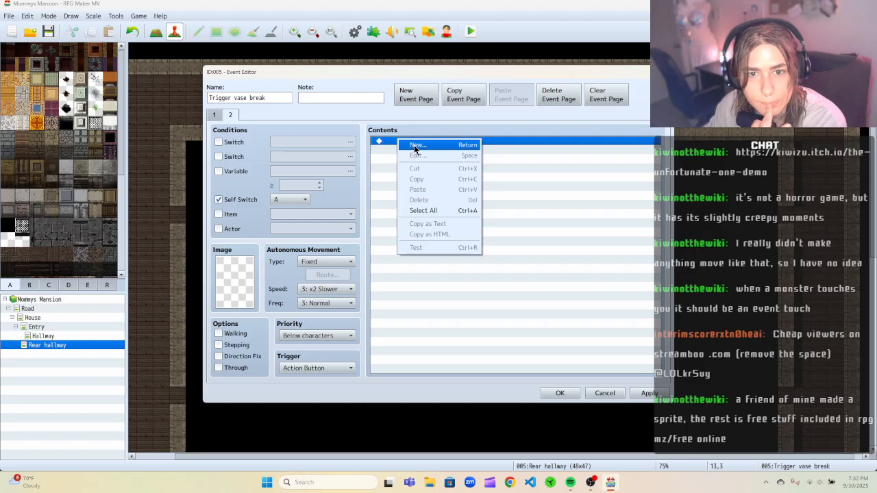
{"action": "left_click", "coordinate": [415, 145]}
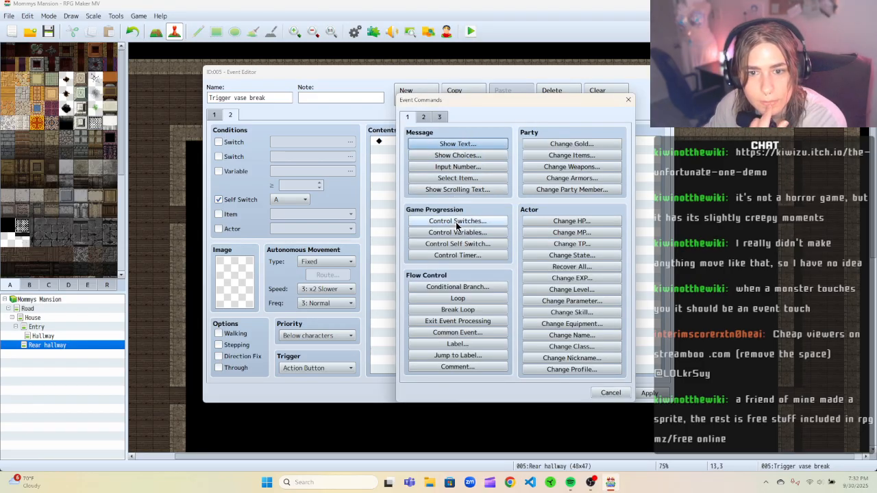
{"action": "left_click", "coordinate": [464, 244]}
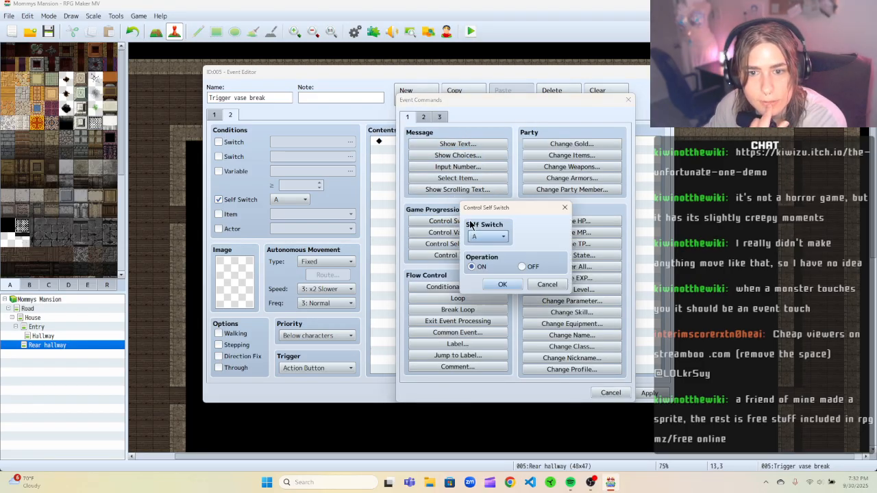
{"action": "left_click", "coordinate": [502, 285]}
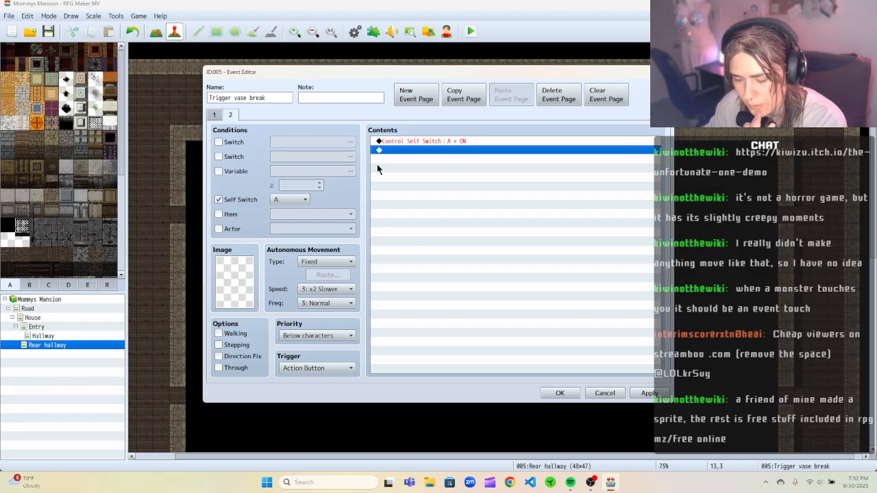
Remove the Self Switch condition from the first page, compare both pages, then apply and confirm the event.
{"action": "left_click", "coordinate": [217, 116]}
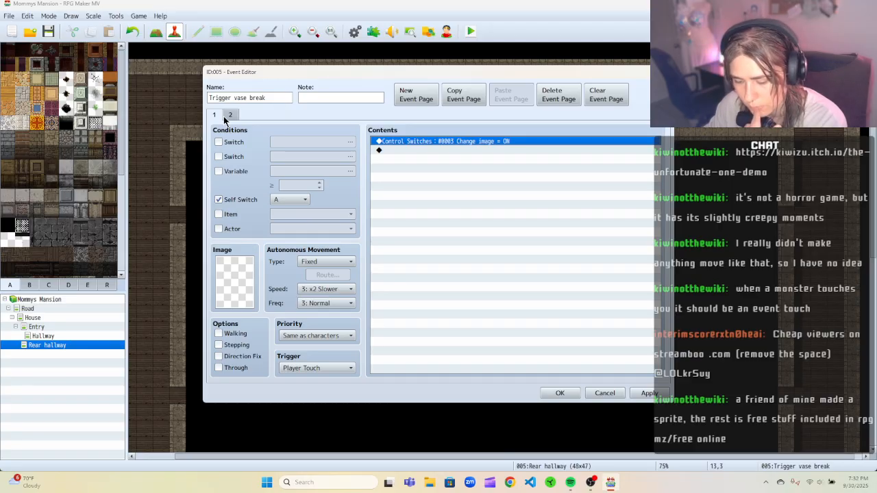
{"action": "left_click", "coordinate": [219, 200]}
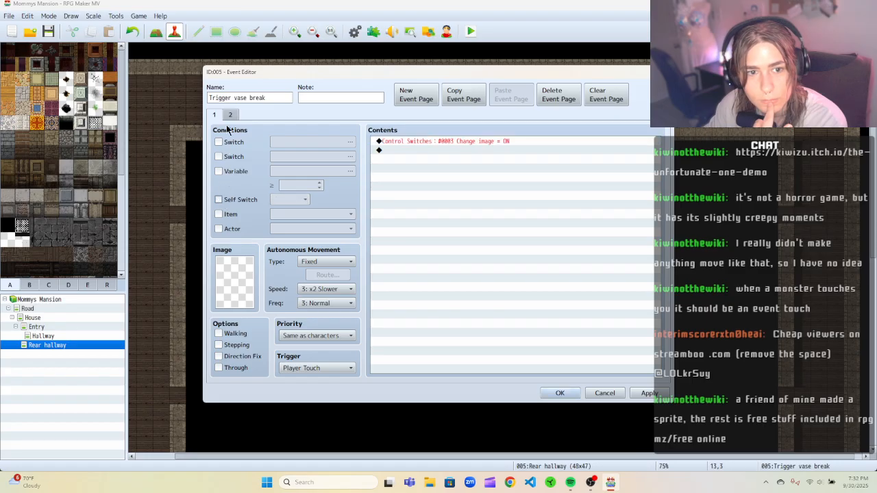
{"action": "left_click", "coordinate": [230, 115]}
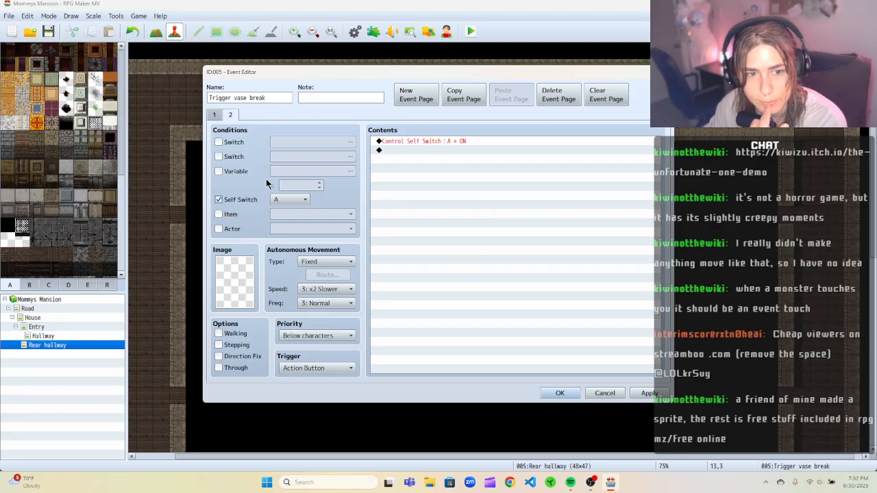
{"action": "left_click", "coordinate": [216, 117]}
{"action": "left_click", "coordinate": [230, 115]}
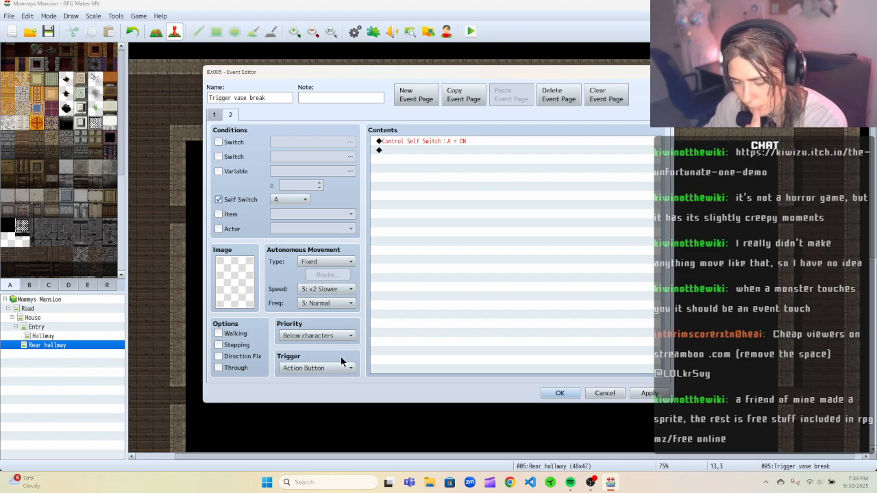
{"action": "left_click", "coordinate": [647, 393]}
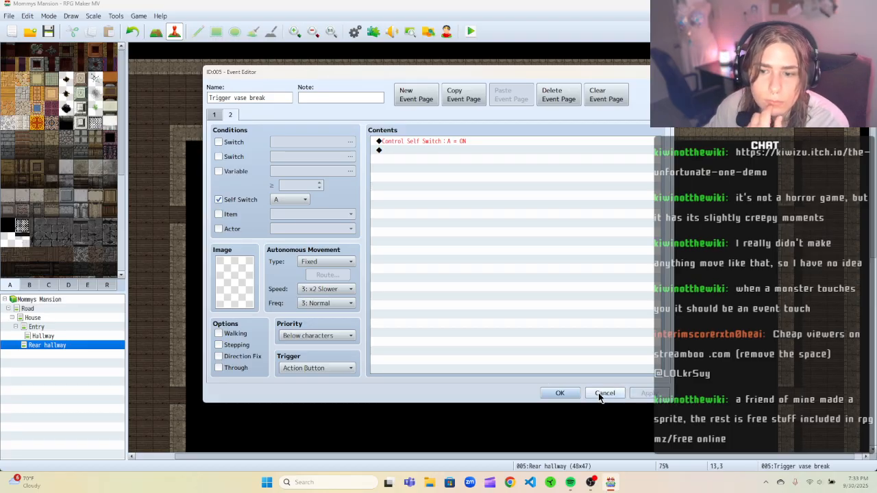
{"action": "left_click", "coordinate": [560, 392]}
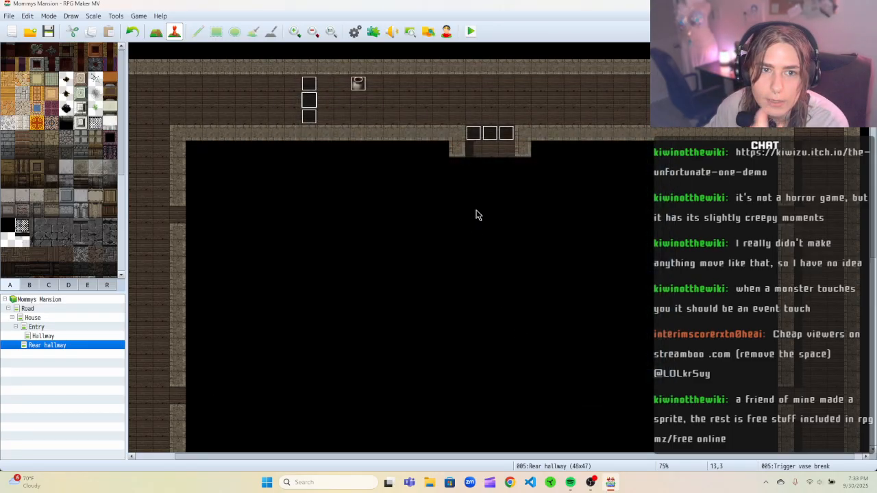
Reopen the middle vase trigger event, enable Through on its second page, and confirm the editor.
{"action": "left_click", "coordinate": [470, 32]}
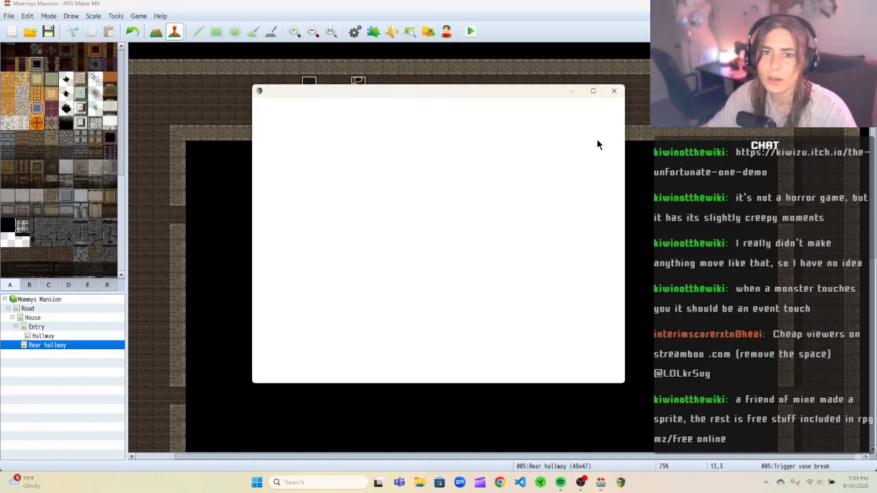
{"action": "left_click", "coordinate": [616, 91]}
{"action": "right_click", "coordinate": [310, 100]}
{"action": "left_click", "coordinate": [330, 108]}
{"action": "left_click", "coordinate": [230, 114]}
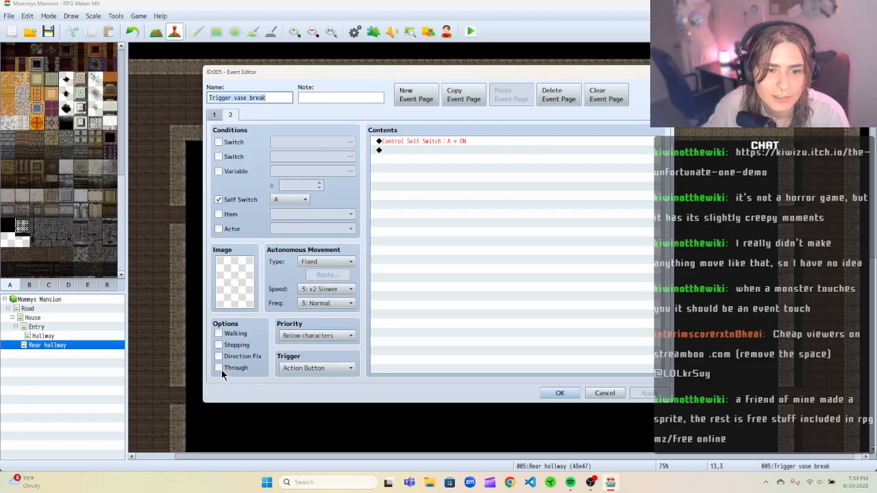
{"action": "left_click", "coordinate": [219, 370]}
{"action": "left_click", "coordinate": [561, 393]}
Inspect the upper vase trigger event's settings and close its editor.
{"action": "right_click", "coordinate": [309, 84]}
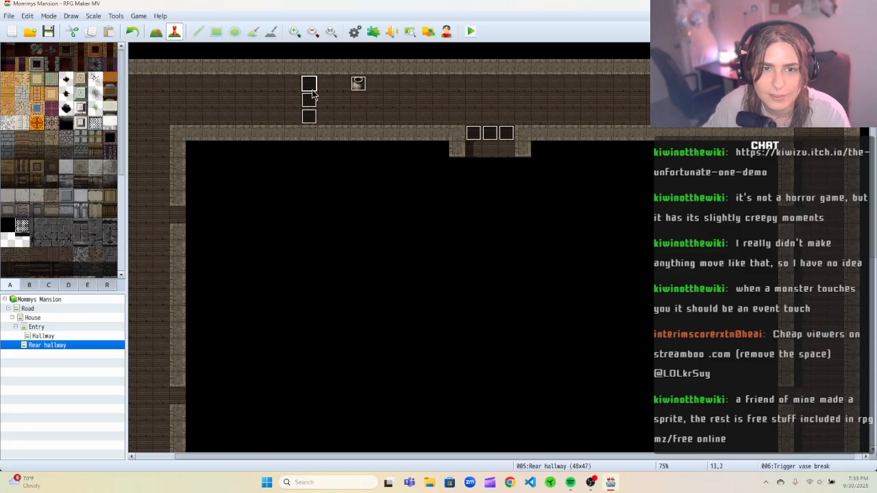
{"action": "left_click", "coordinate": [324, 92]}
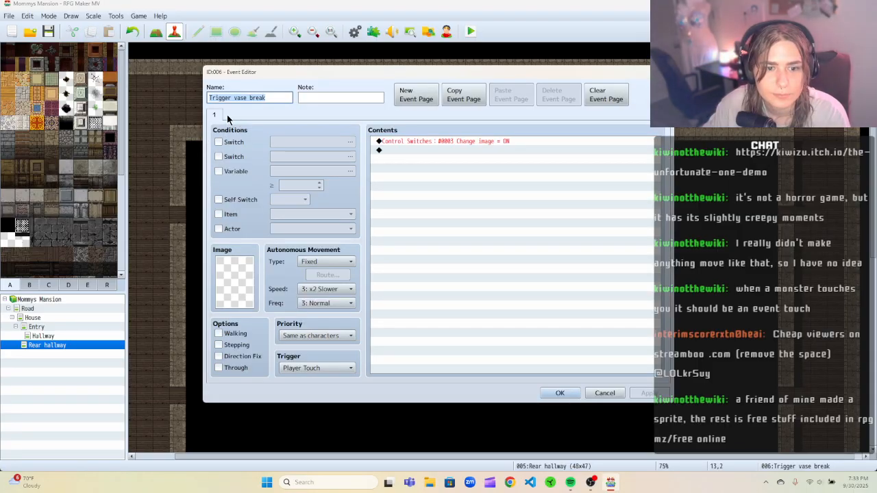
{"action": "left_click", "coordinate": [605, 392]}
Select the upper vase trigger event and try to delete it.
{"action": "left_click", "coordinate": [309, 101]}
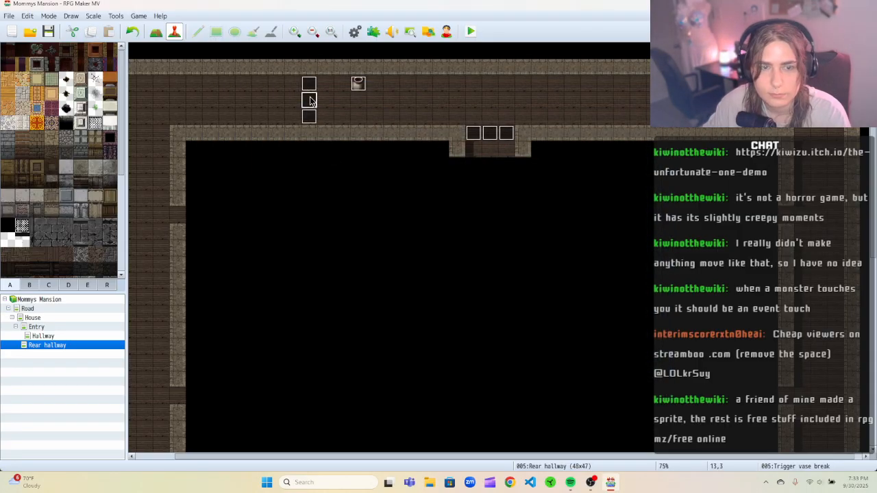
{"action": "left_click", "coordinate": [310, 84]}
{"action": "key", "text": "Delete"}
{"action": "left_click", "coordinate": [312, 118]}
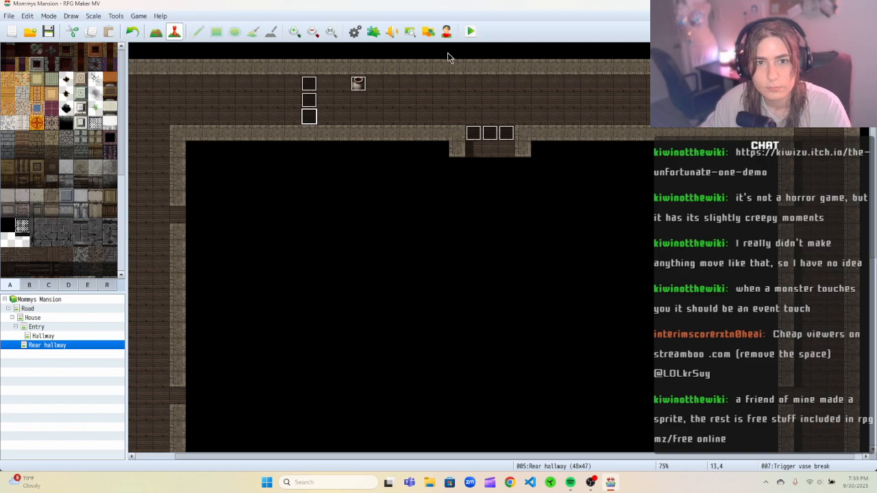
Start a playtest, begin a new game, and walk the party up into the Rear hallway.
{"action": "left_click", "coordinate": [462, 27]}
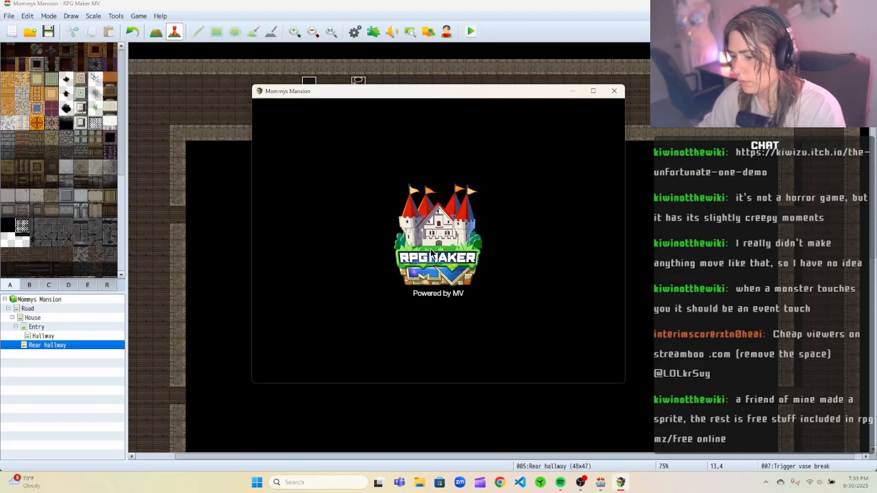
{"action": "left_click", "coordinate": [457, 294]}
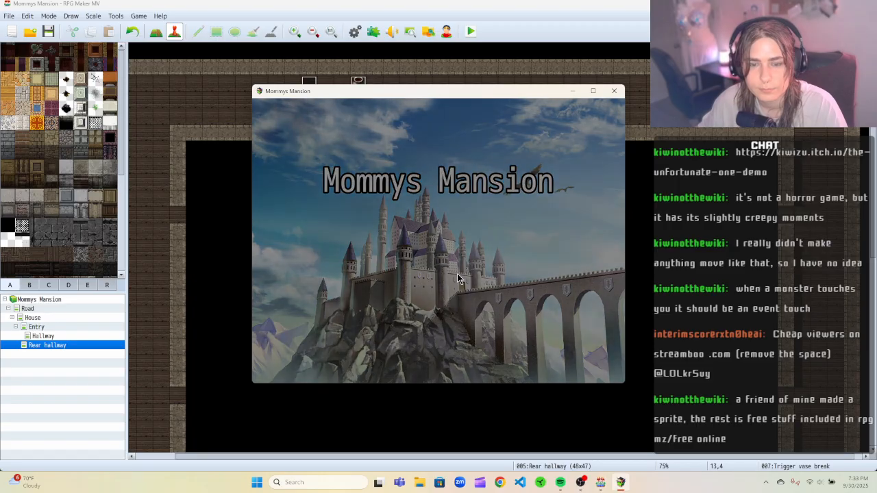
{"action": "left_click", "coordinate": [431, 238]}
{"action": "key", "text": "Up"}
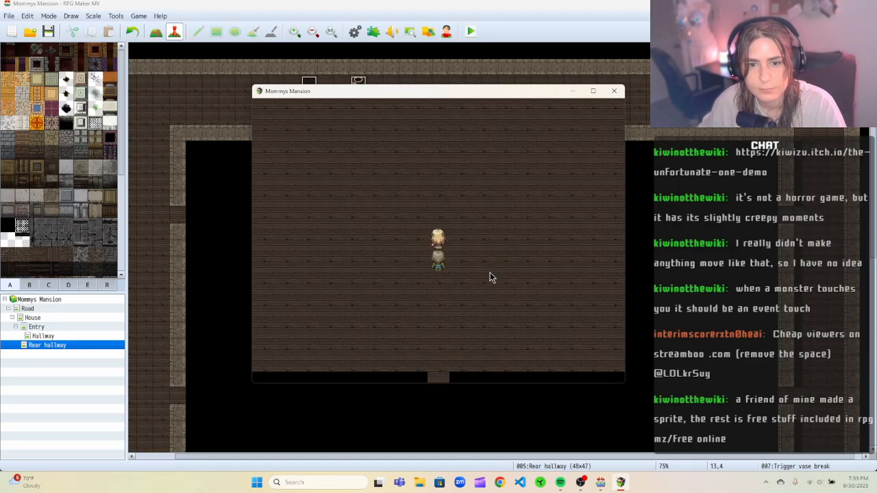
{"action": "key", "text": "Up"}
{"action": "key", "text": "Up"}
{"action": "key", "text": "Up"}
{"action": "key", "text": "Up"}
{"action": "key", "text": "Right"}
{"action": "key", "text": "Up"}
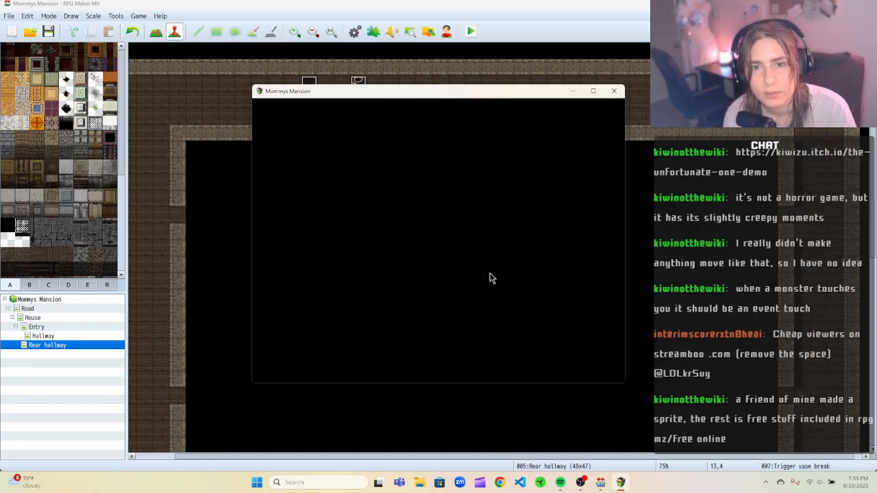
Walk back and forth beside the vase to test the touch trigger, then close the playtest window.
{"action": "key", "text": "Left"}
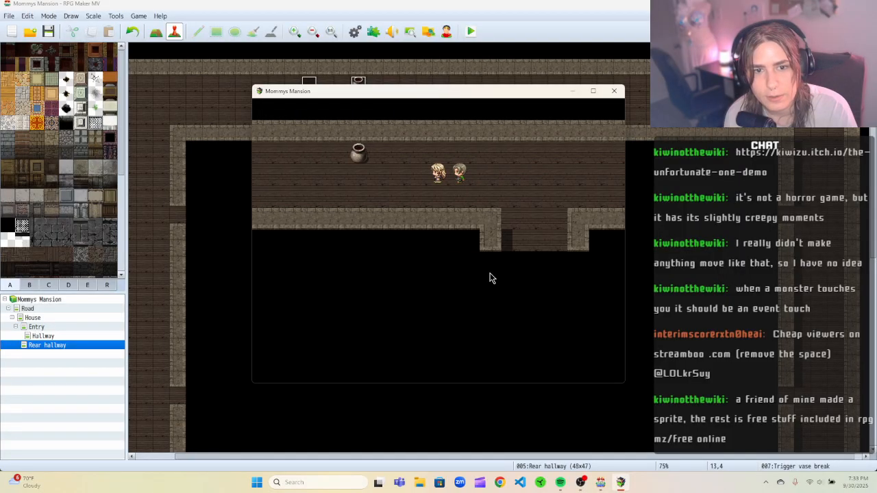
{"action": "key", "text": "Left"}
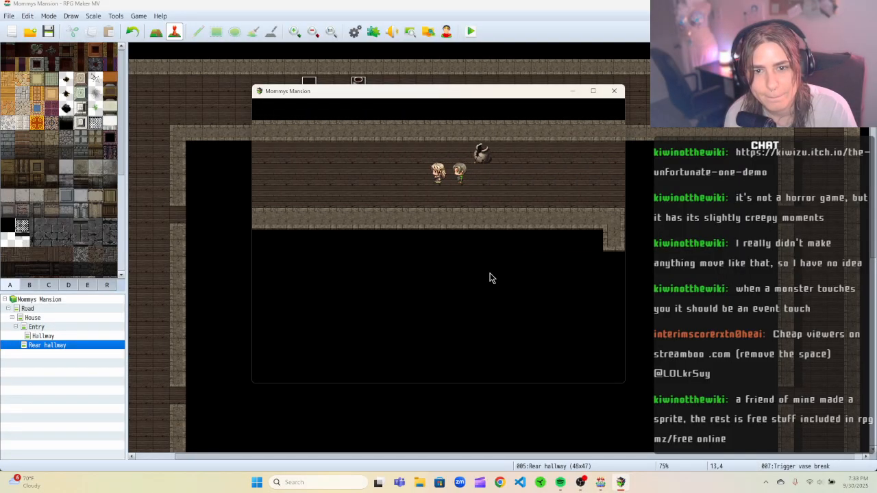
{"action": "key", "text": "Right"}
{"action": "key", "text": "Left"}
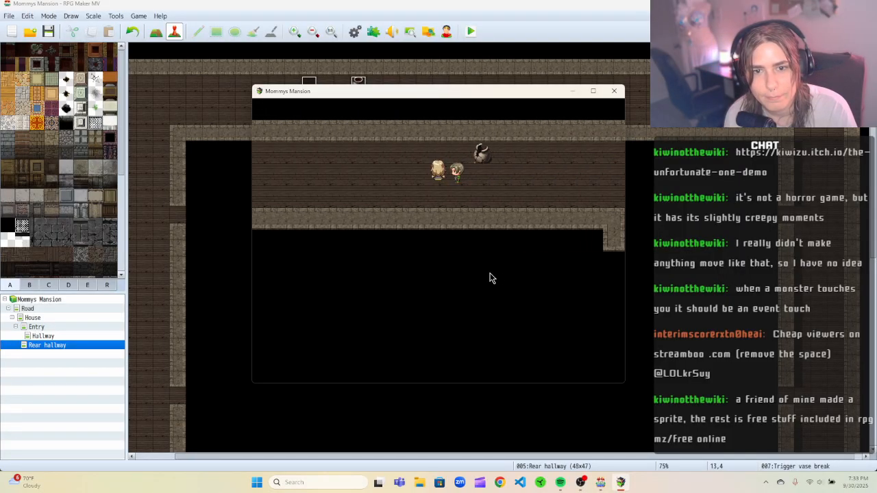
{"action": "key", "text": "Left"}
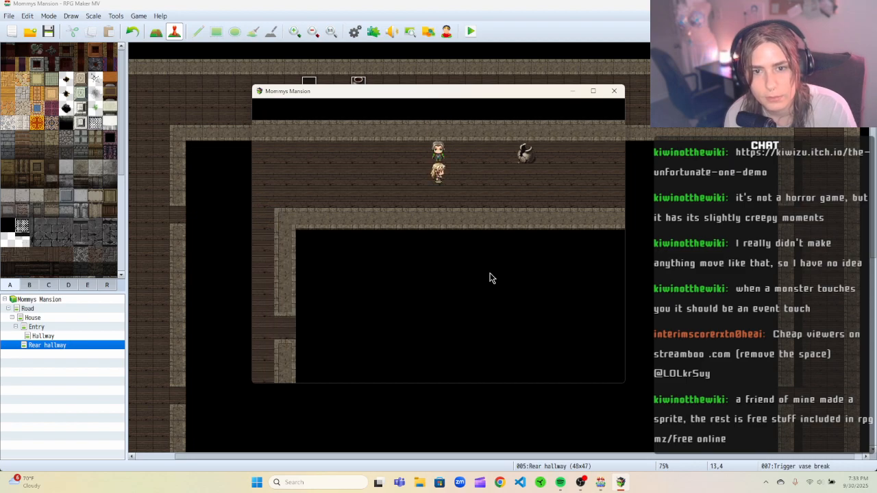
{"action": "key", "text": "Right"}
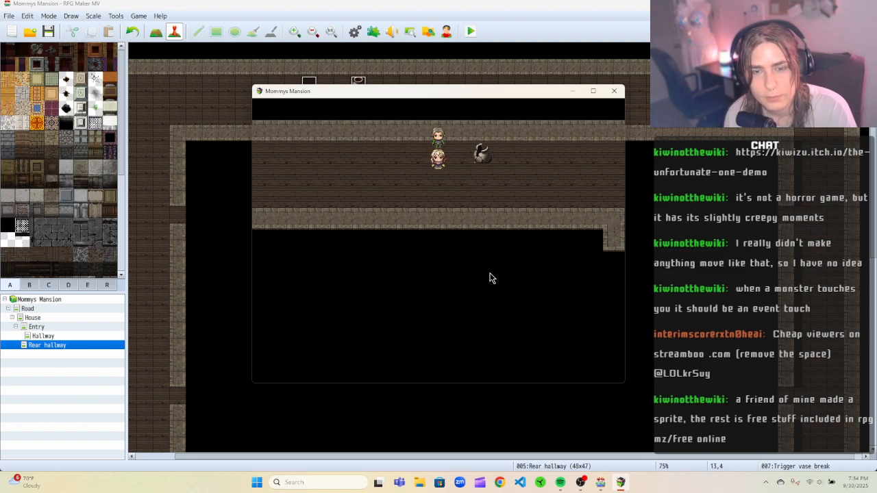
{"action": "key", "text": "Left"}
{"action": "key", "text": "Right"}
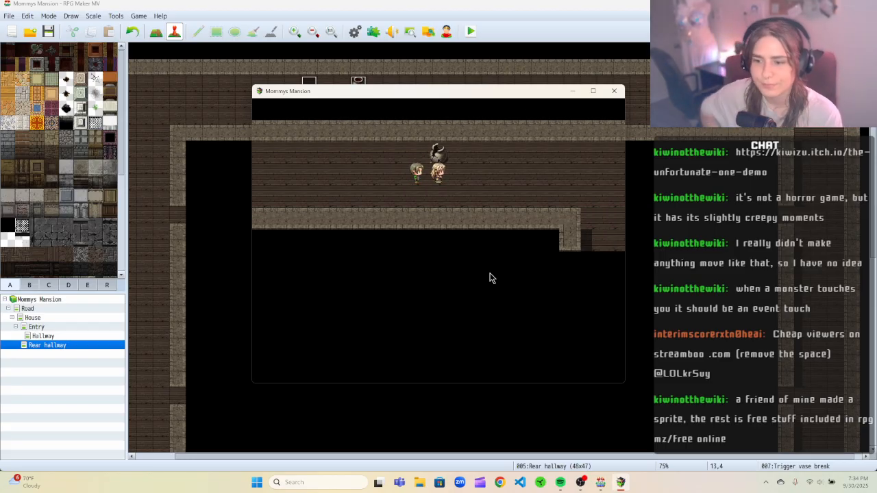
{"action": "left_click", "coordinate": [613, 90]}
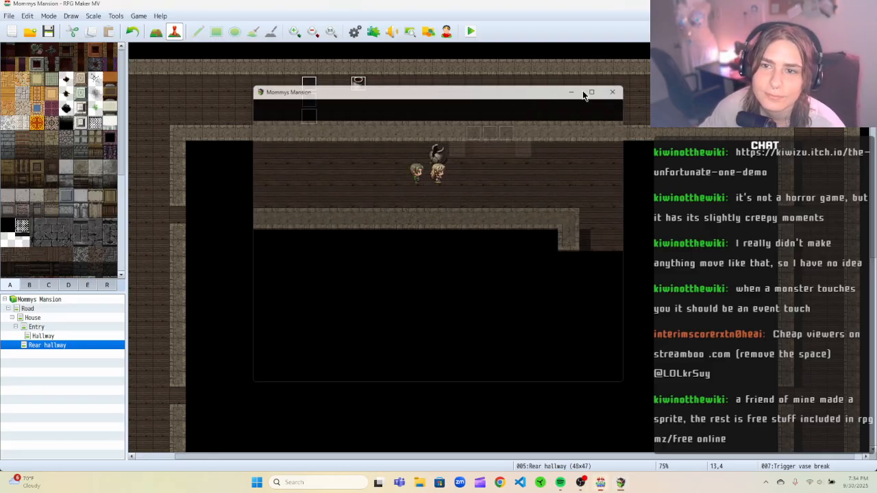
Open the vase trigger event, review both pages, and add a Control Self Switch A = ON command to page 1.
{"action": "double_click", "coordinate": [309, 83]}
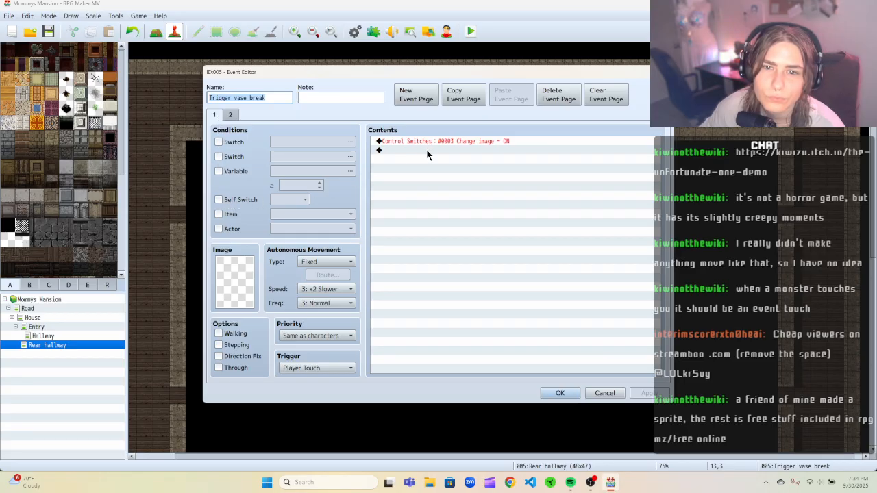
{"action": "left_click", "coordinate": [230, 115]}
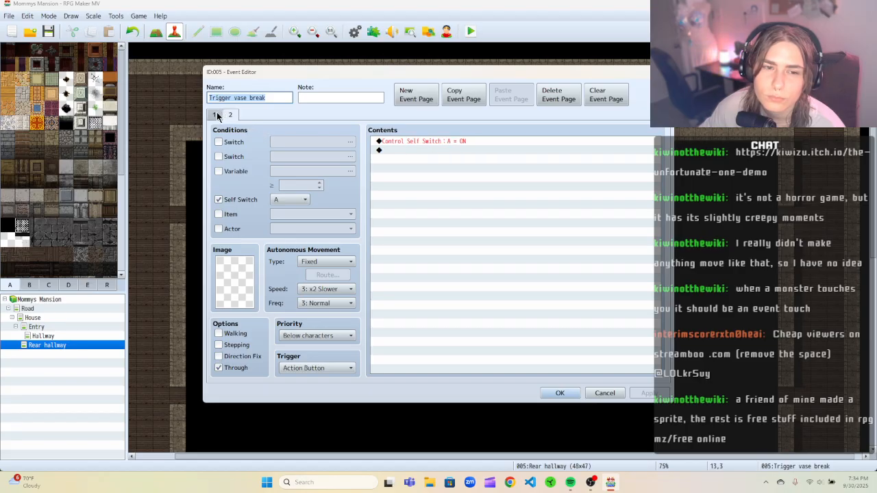
{"action": "left_click", "coordinate": [216, 115]}
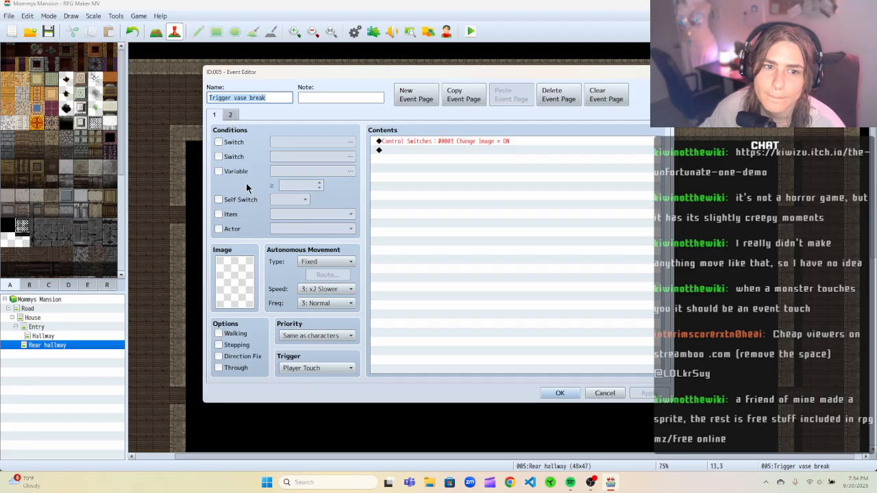
{"action": "mouse_move", "coordinate": [233, 130]}
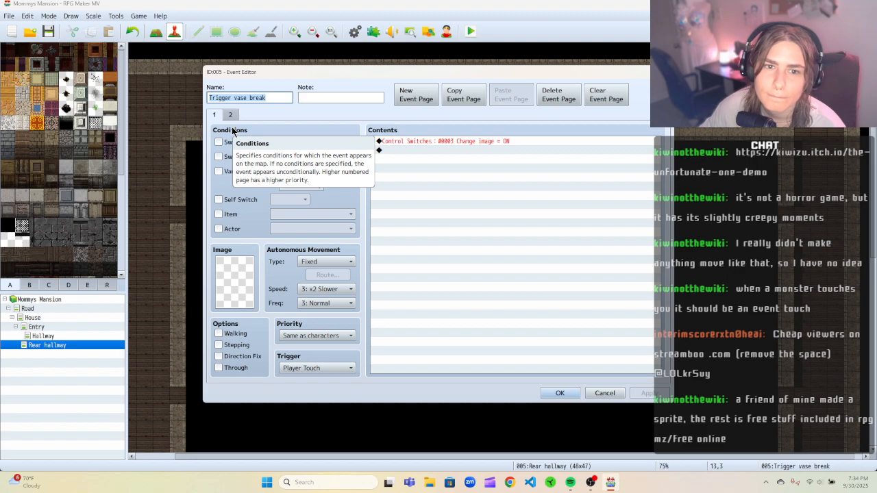
{"action": "left_click", "coordinate": [409, 142]}
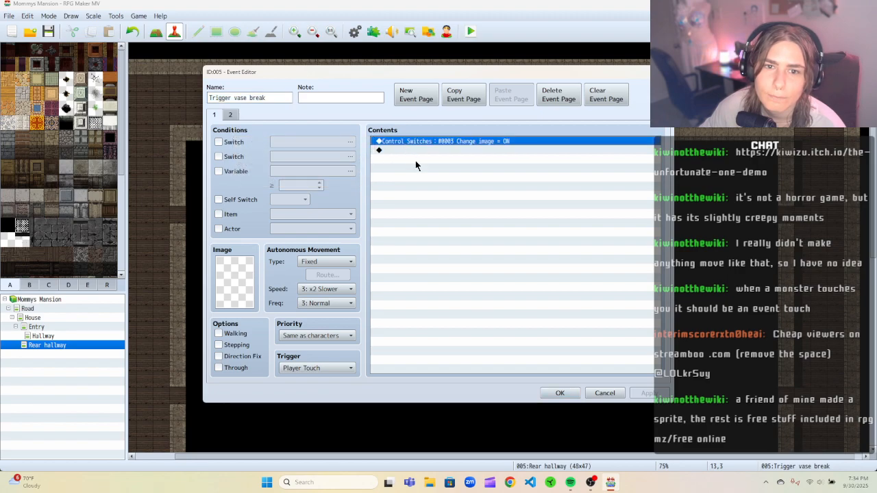
{"action": "right_click", "coordinate": [417, 150]}
{"action": "left_click", "coordinate": [425, 155]}
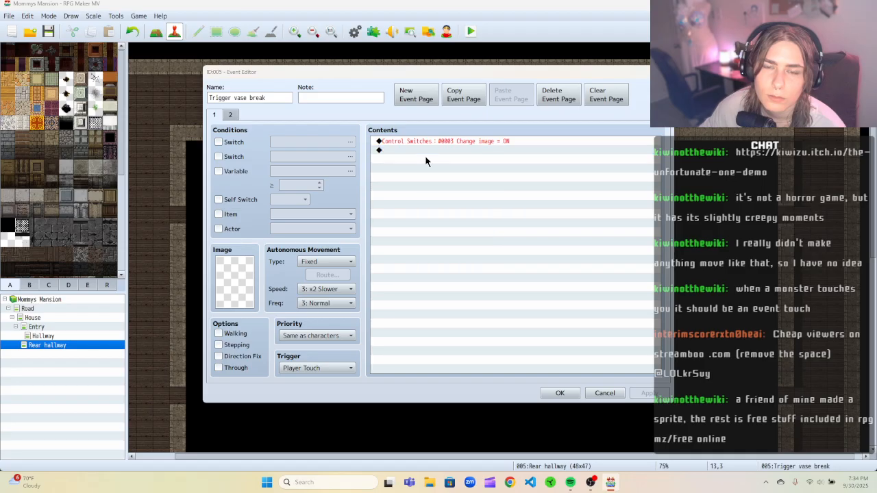
{"action": "left_click", "coordinate": [445, 243]}
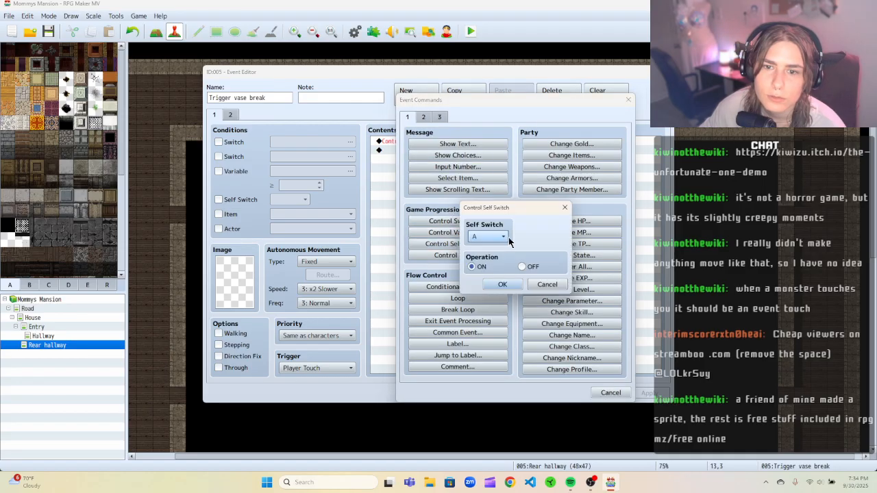
{"action": "left_click", "coordinate": [501, 283]}
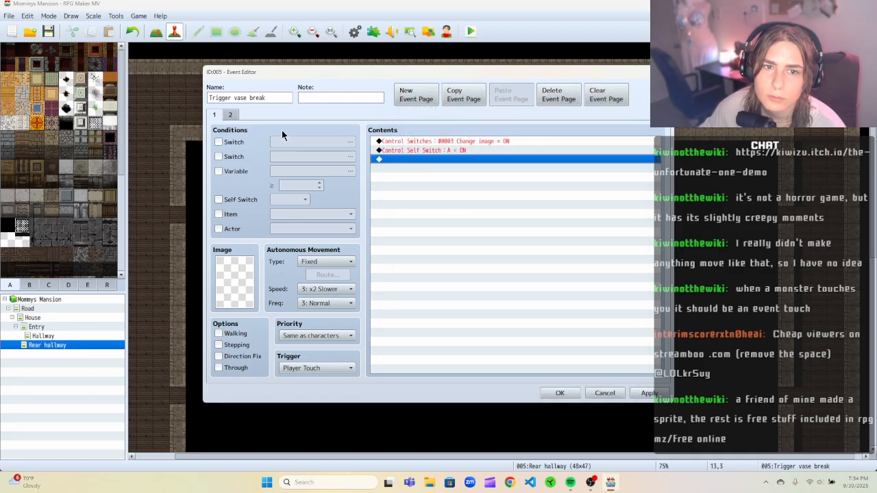
On page 2, edit the self switch command so it sets A to OFF.
{"action": "left_click", "coordinate": [231, 115]}
{"action": "right_click", "coordinate": [465, 139]}
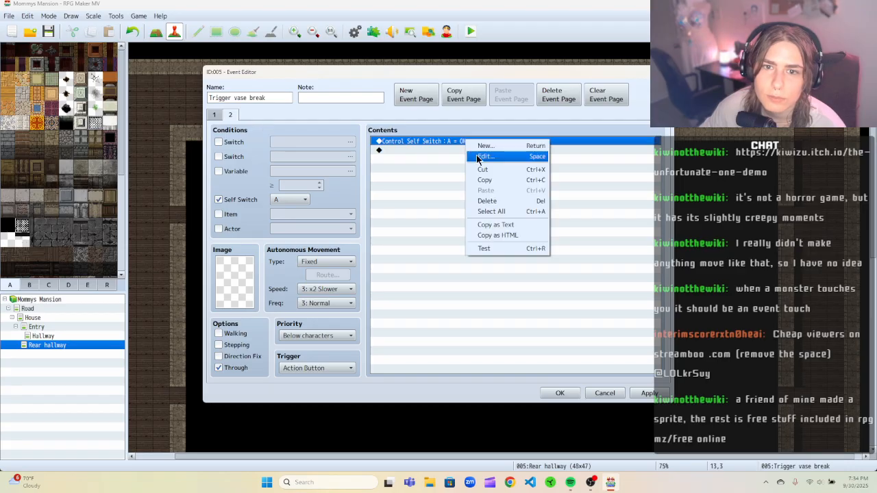
{"action": "left_click", "coordinate": [486, 156]}
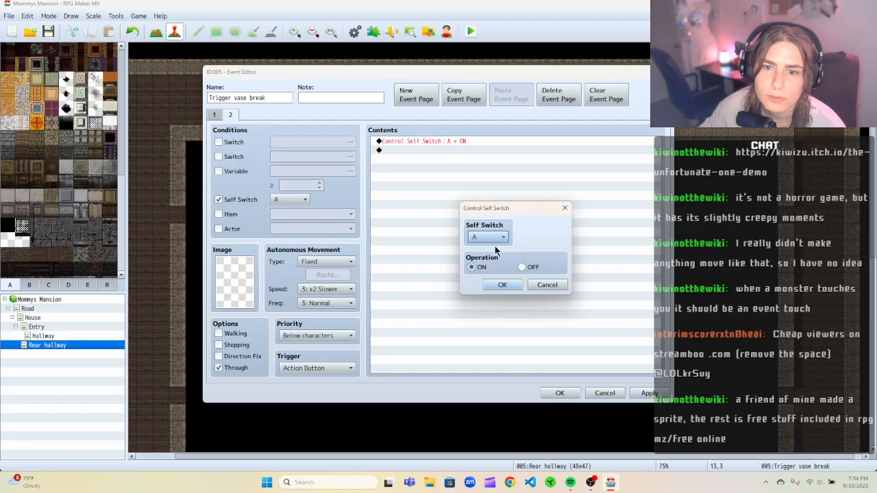
{"action": "left_click", "coordinate": [523, 267]}
{"action": "left_click", "coordinate": [517, 284]}
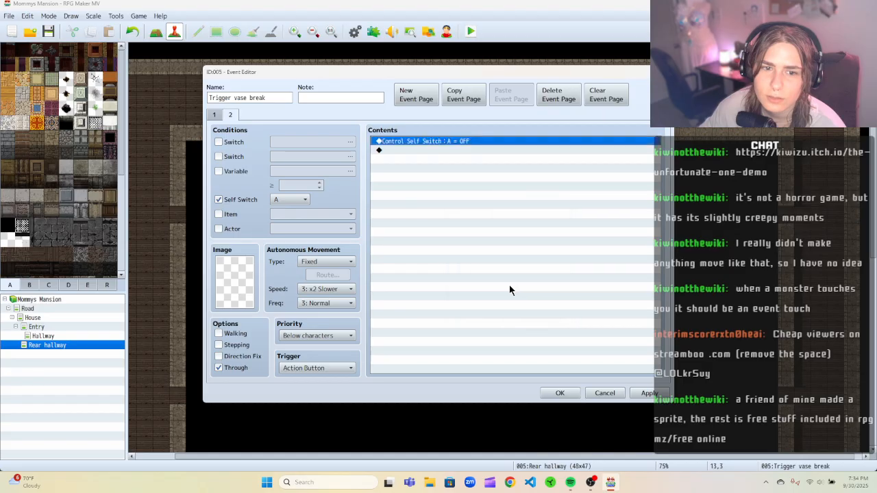
Set page 2's trigger to Player Touch, then apply and close the event editor.
{"action": "left_click", "coordinate": [347, 369]}
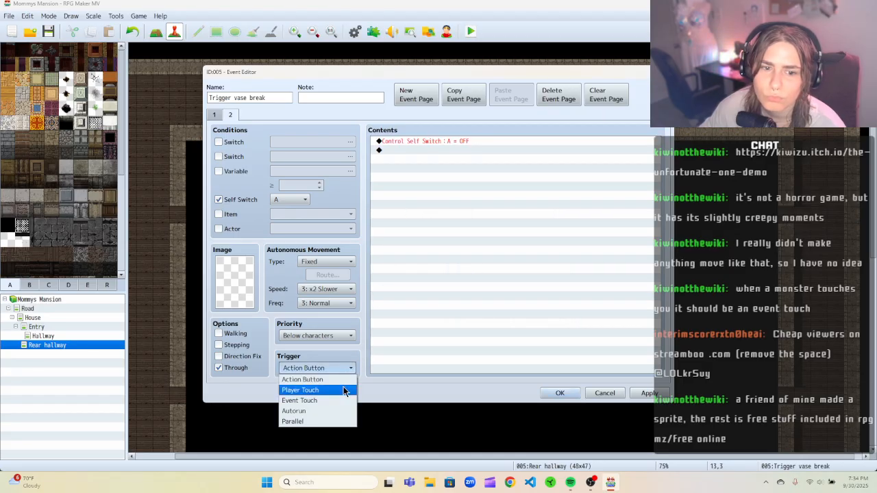
{"action": "left_click", "coordinate": [328, 390]}
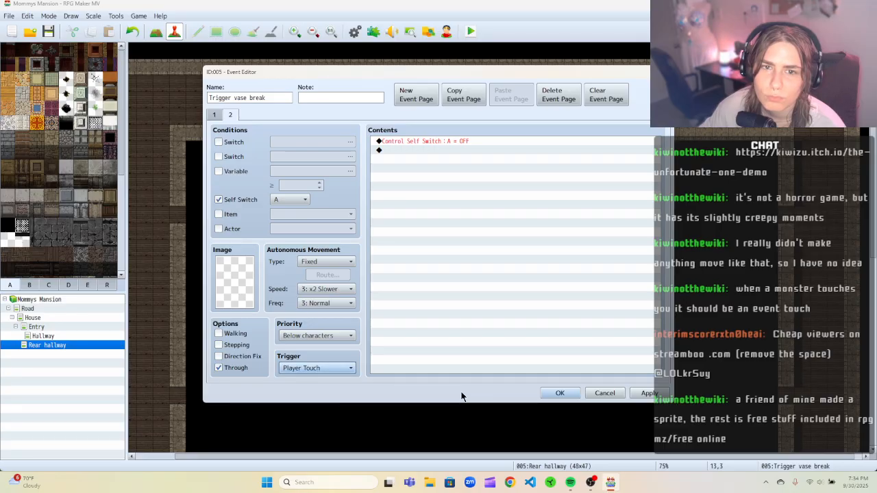
{"action": "left_click", "coordinate": [648, 393]}
{"action": "left_click", "coordinate": [572, 395]}
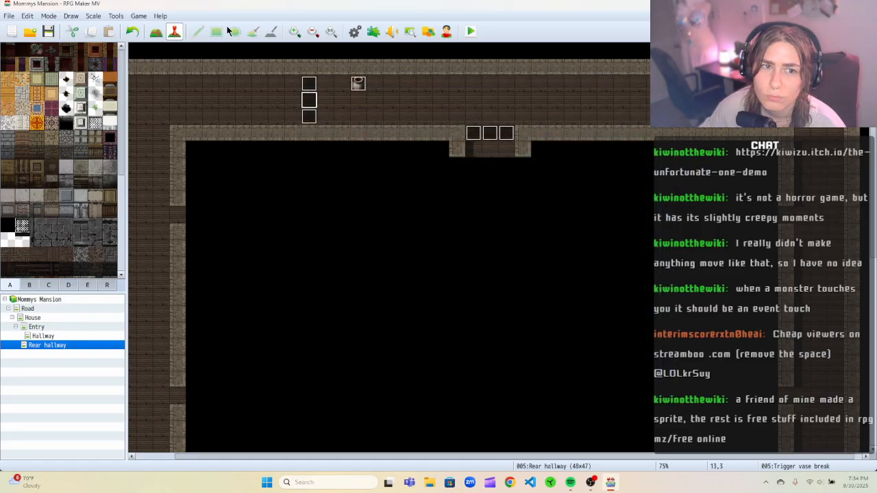
{"action": "left_click", "coordinate": [470, 32]}
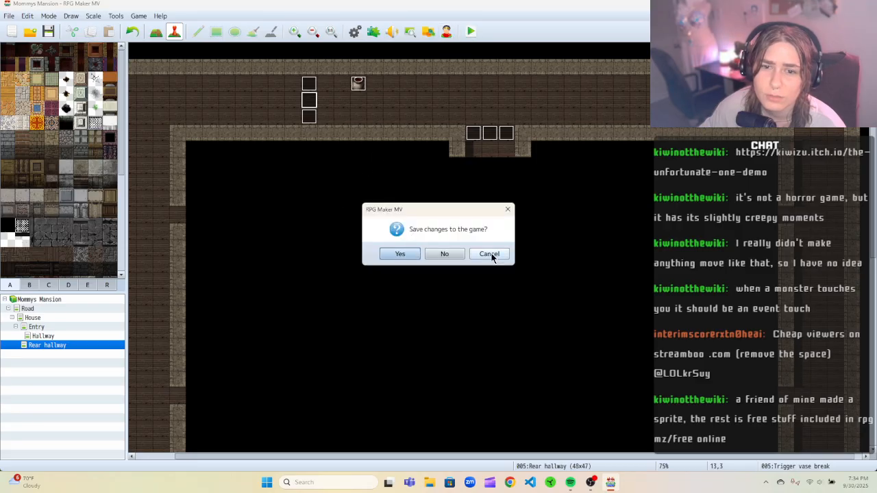
{"action": "left_click", "coordinate": [508, 209]}
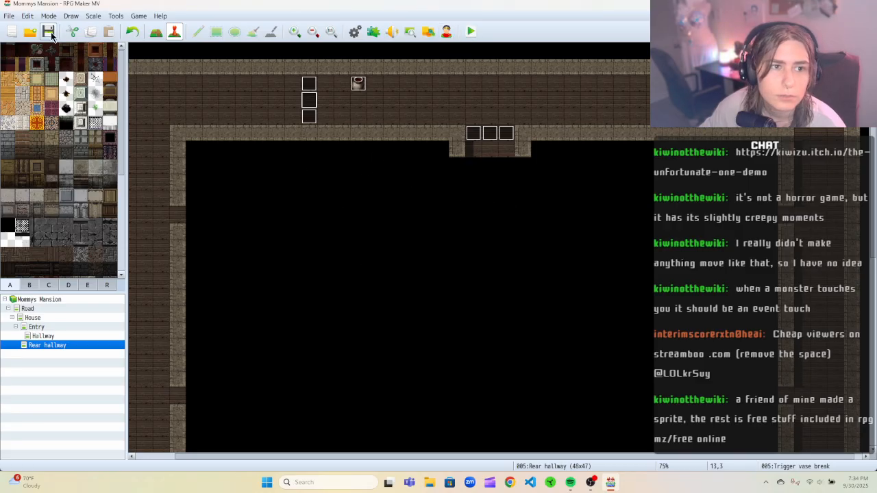
{"action": "left_click", "coordinate": [45, 302]}
{"action": "left_click", "coordinate": [48, 309]}
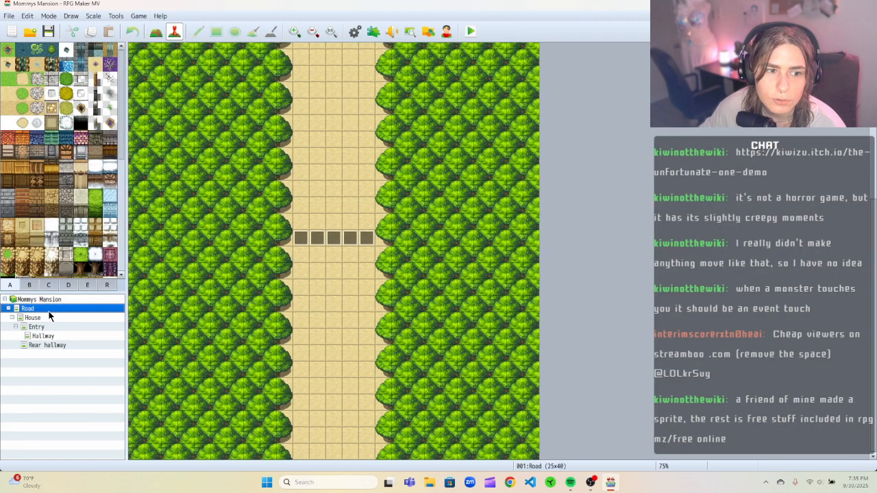
{"action": "left_click", "coordinate": [53, 318]}
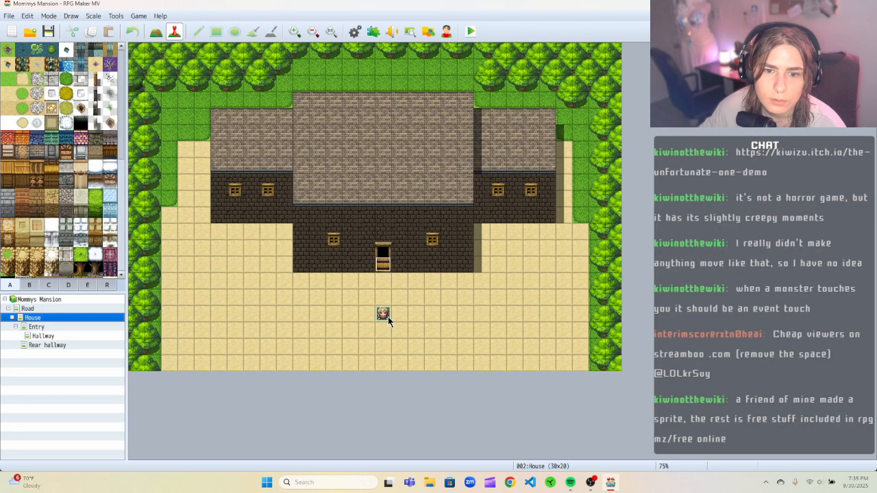
{"action": "left_click", "coordinate": [77, 345]}
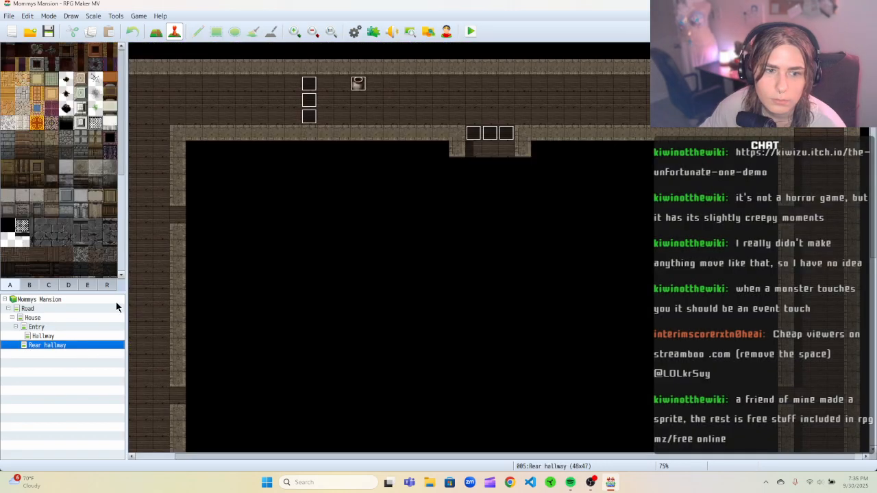
Set the player's starting position in the Rear hallway, to the right of the vase.
{"action": "right_click", "coordinate": [441, 99]}
{"action": "mouse_move", "coordinate": [476, 219]}
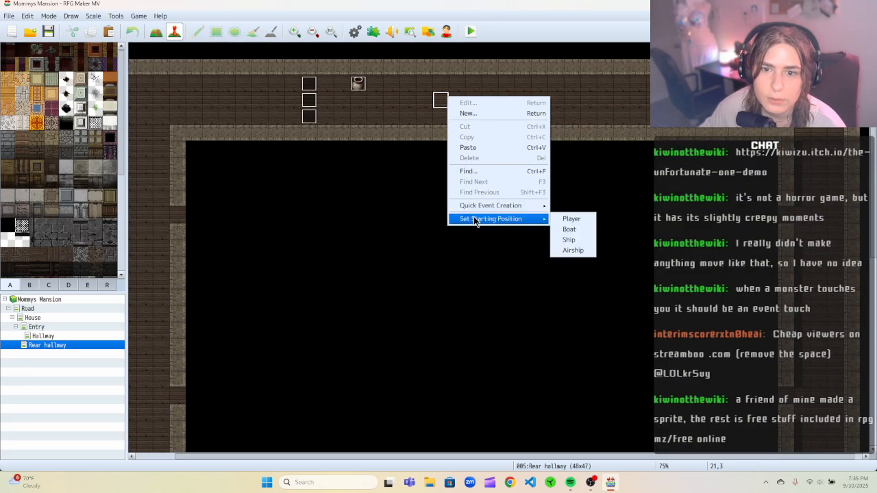
{"action": "left_click", "coordinate": [574, 219]}
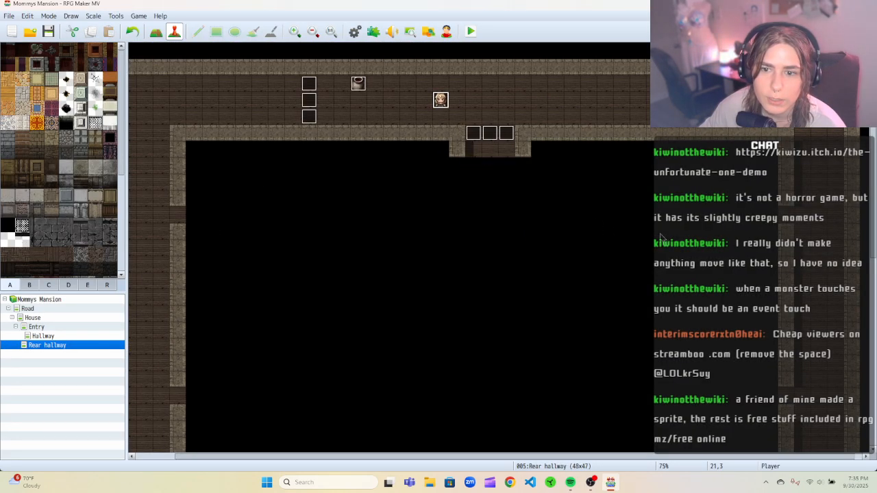
Playtest a new game, walk left past the vase to test the break trigger, and close the playtest window.
{"action": "left_click", "coordinate": [470, 31]}
{"action": "left_click", "coordinate": [414, 254]}
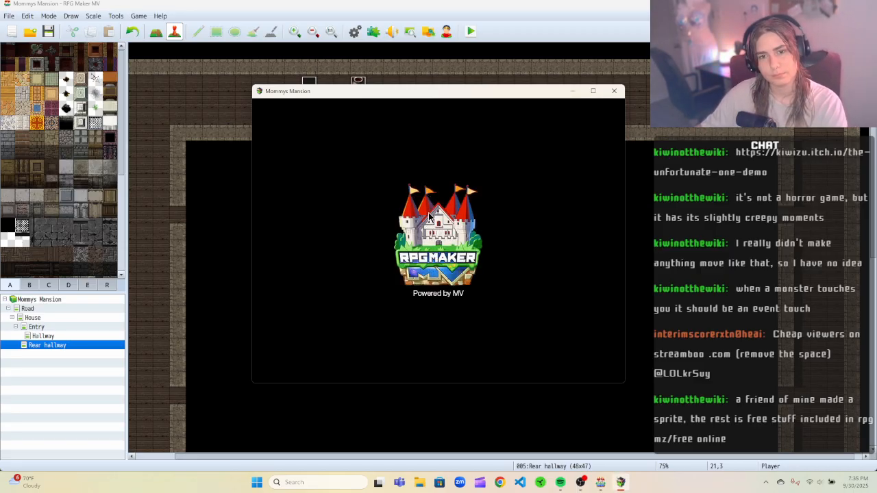
{"action": "key", "text": "Return"}
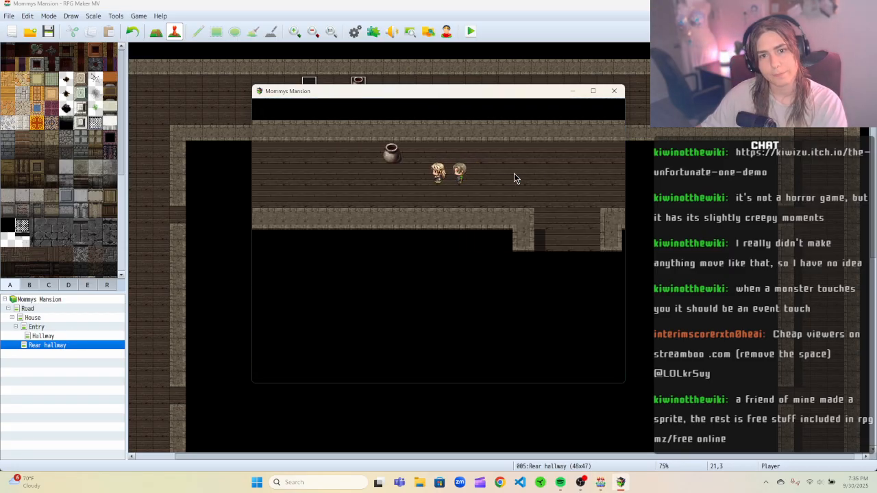
{"action": "key", "text": "Left"}
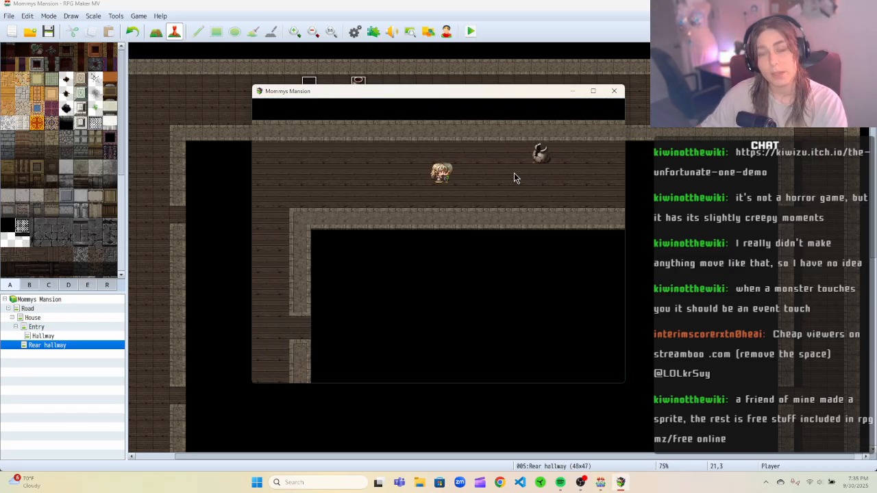
{"action": "key", "text": "Left"}
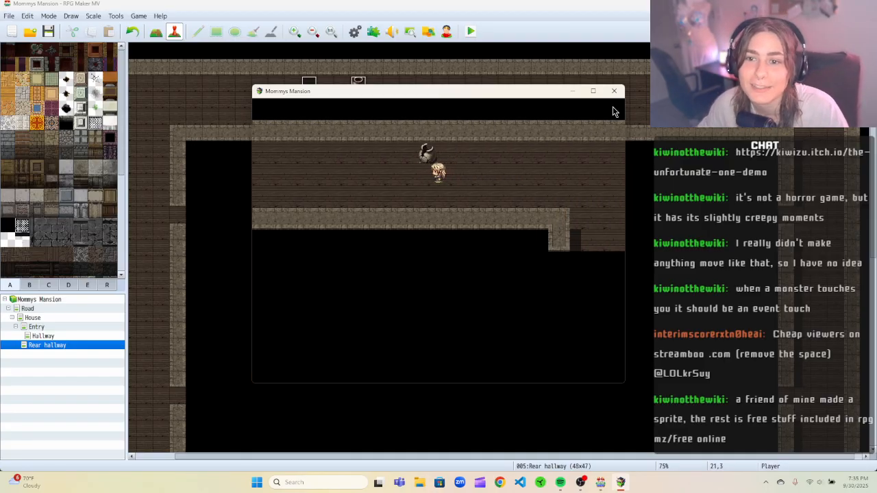
{"action": "left_click", "coordinate": [614, 91]}
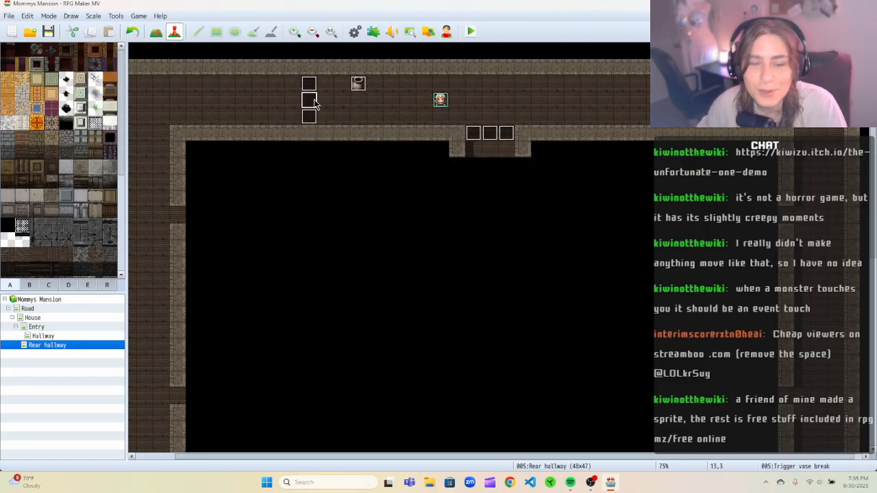
Reposition the vase's trigger events further left along the hallway's upper row.
{"action": "left_click", "coordinate": [242, 101]}
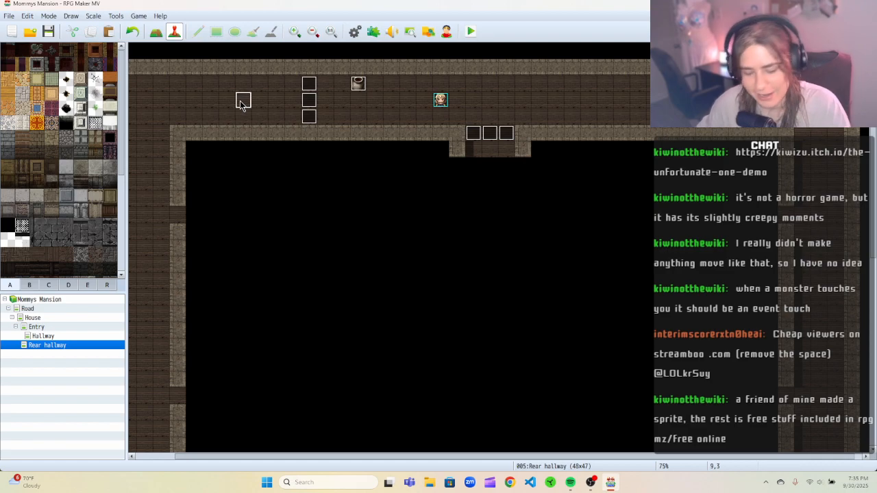
{"action": "left_click", "coordinate": [243, 84]}
{"action": "left_click", "coordinate": [243, 117]}
{"action": "left_click_drag", "start_coordinate": [314, 82], "coordinate": [307, 120]}
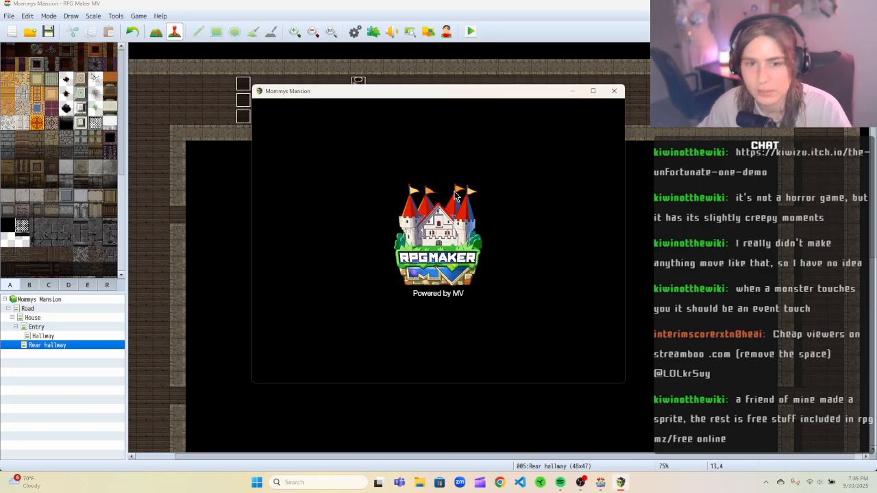
Playtest again, walking left and right past the vase to test the trigger, then close the window.
{"action": "left_click", "coordinate": [436, 289]}
{"action": "key", "text": "Left"}
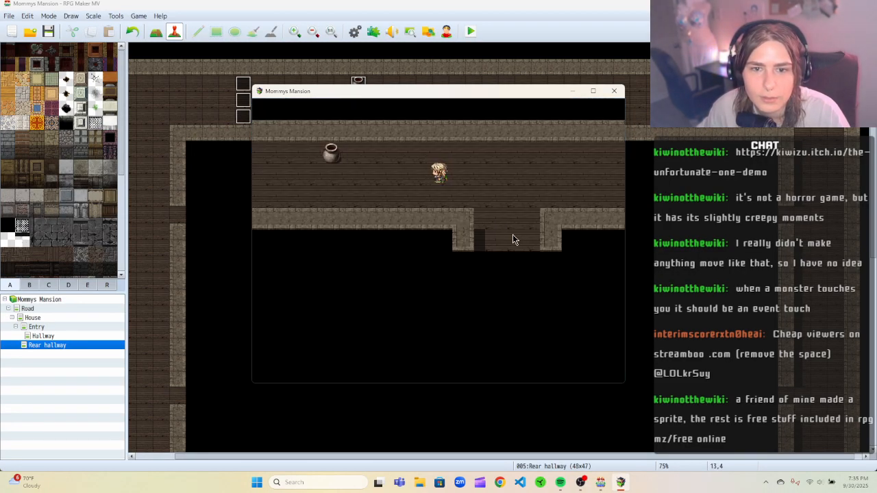
{"action": "key", "text": "Left"}
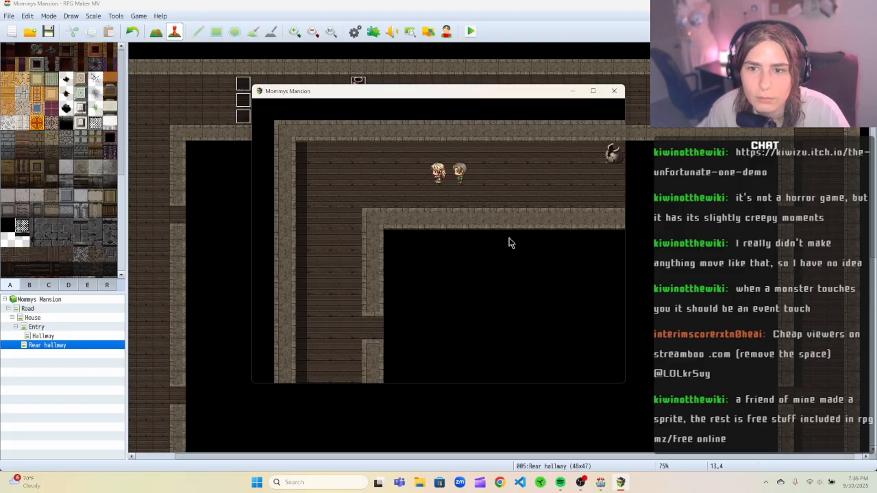
{"action": "key", "text": "Right"}
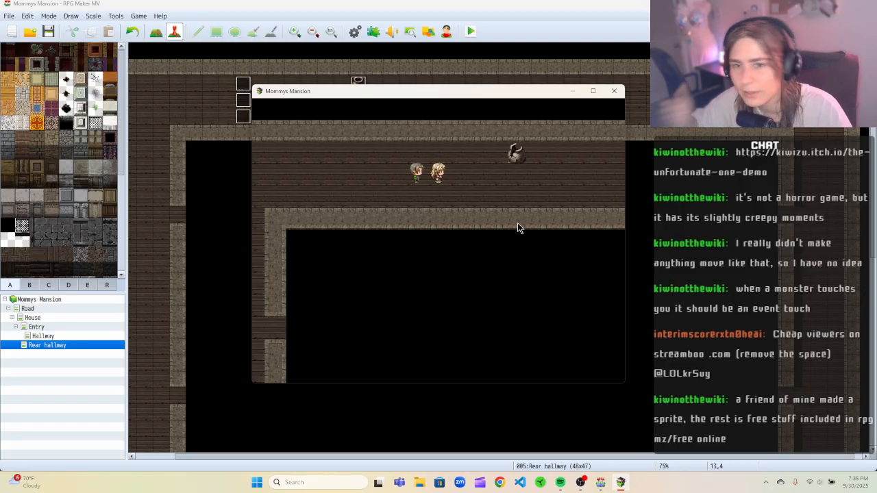
{"action": "left_click", "coordinate": [614, 90]}
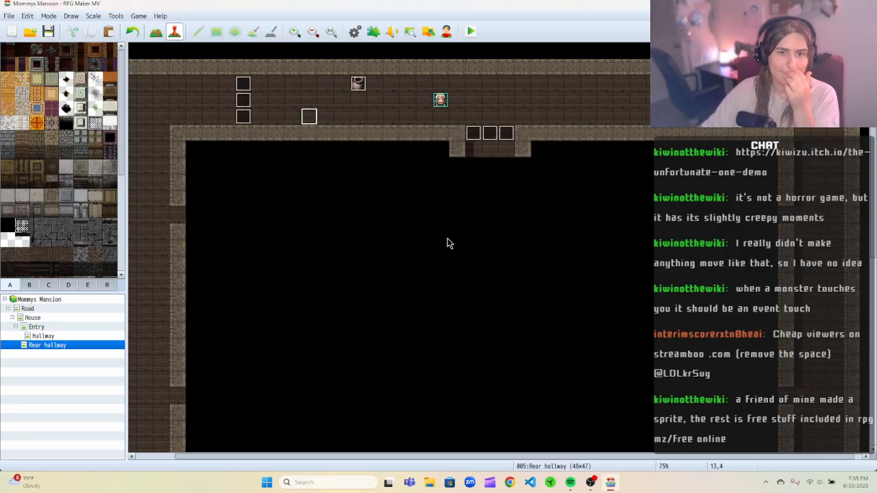
Switch to the Hallway map and open the knife event for editing.
{"action": "left_click", "coordinate": [58, 336]}
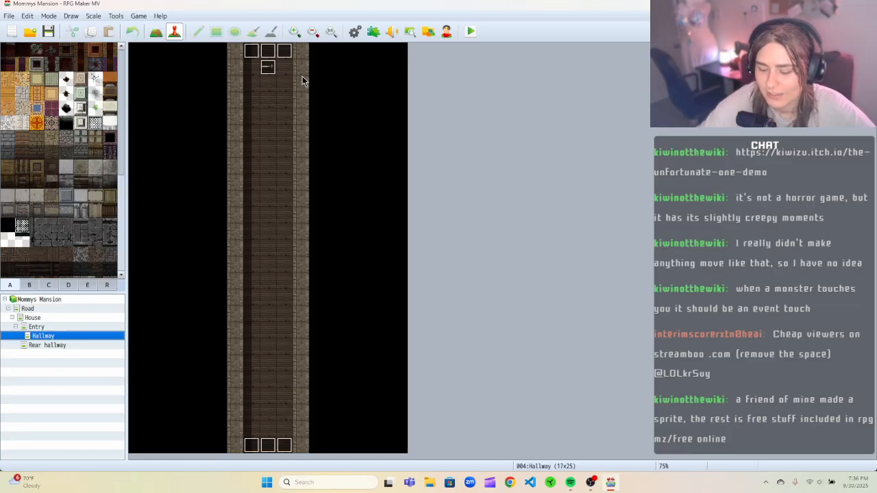
{"action": "right_click", "coordinate": [267, 70]}
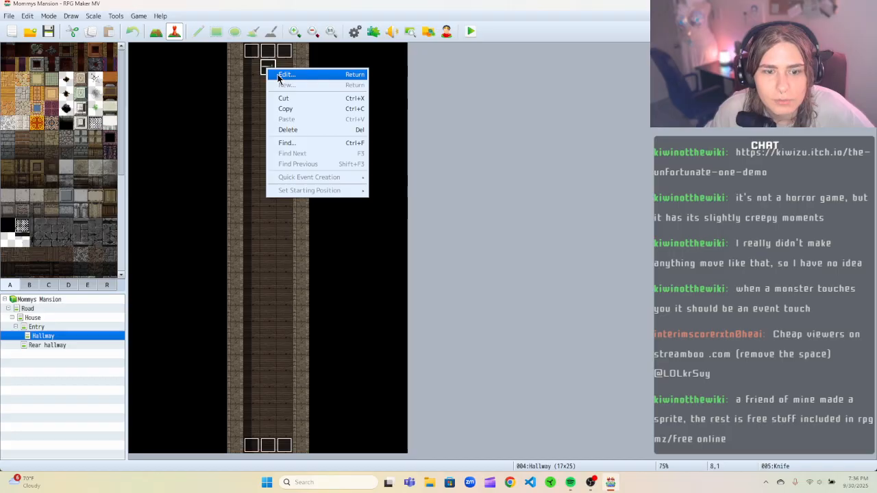
{"action": "left_click", "coordinate": [284, 74]}
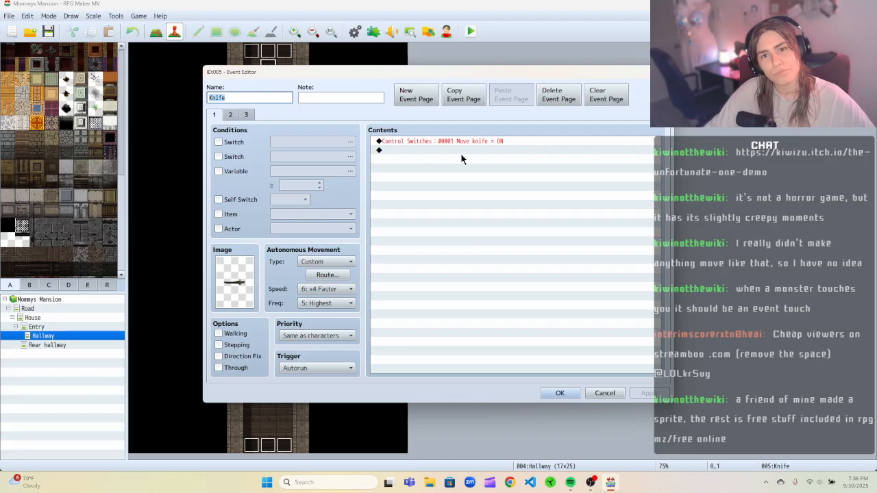
On the knife event's page 1, replace the Move knife switch command with a Control Self Switch command setting A to ON.
{"action": "left_click", "coordinate": [231, 115]}
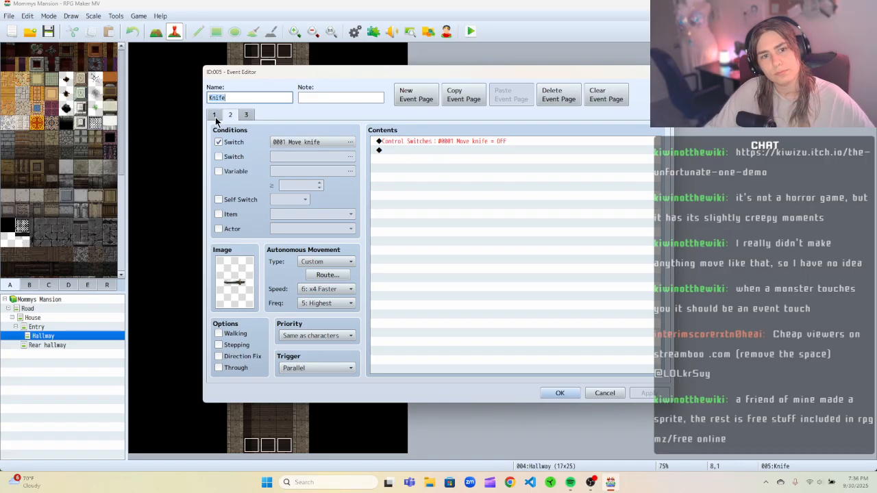
{"action": "left_click", "coordinate": [215, 116]}
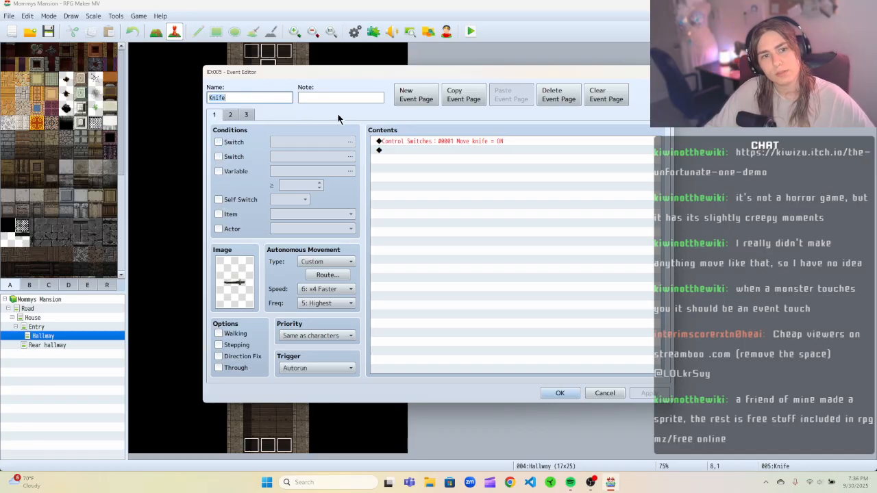
{"action": "left_click", "coordinate": [218, 200]}
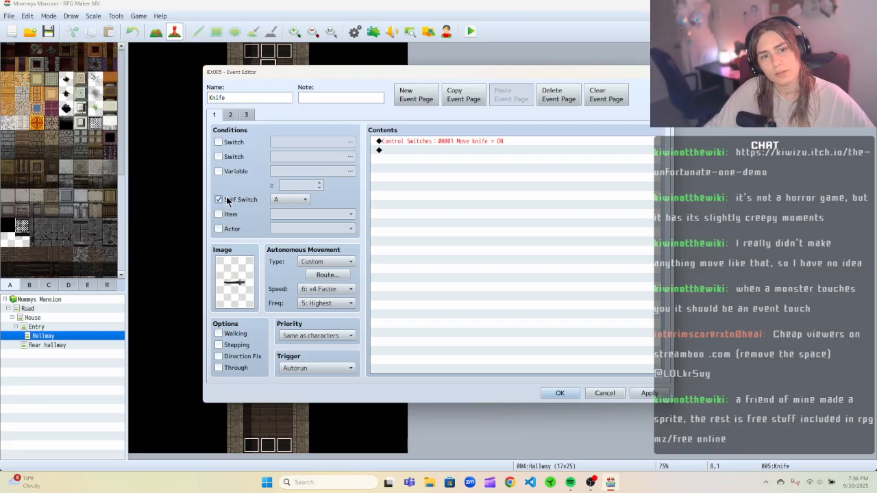
{"action": "left_click", "coordinate": [218, 200]}
{"action": "right_click", "coordinate": [431, 143]}
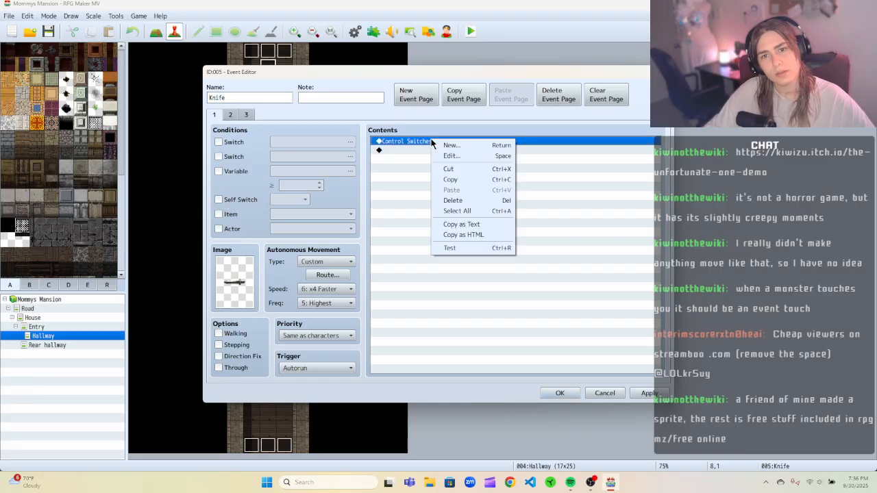
{"action": "left_click", "coordinate": [445, 170]}
{"action": "right_click", "coordinate": [434, 143]}
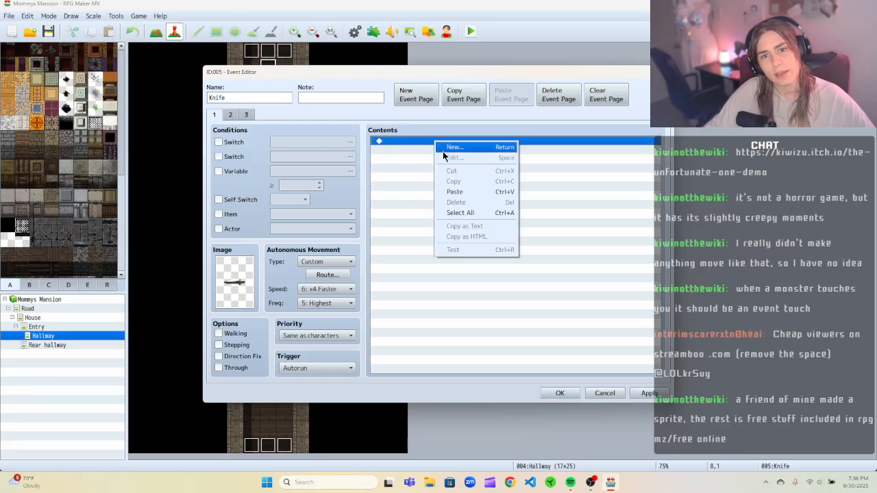
{"action": "left_click", "coordinate": [443, 149]}
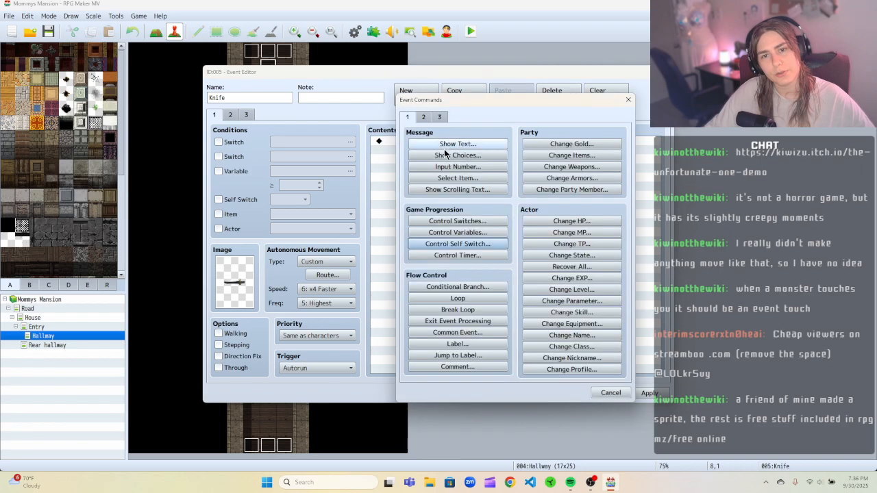
{"action": "left_click", "coordinate": [459, 244]}
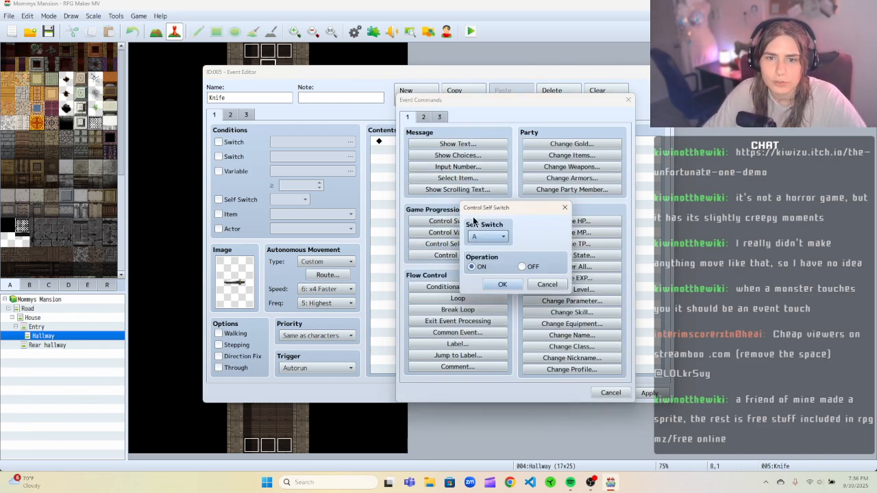
{"action": "left_click", "coordinate": [502, 284]}
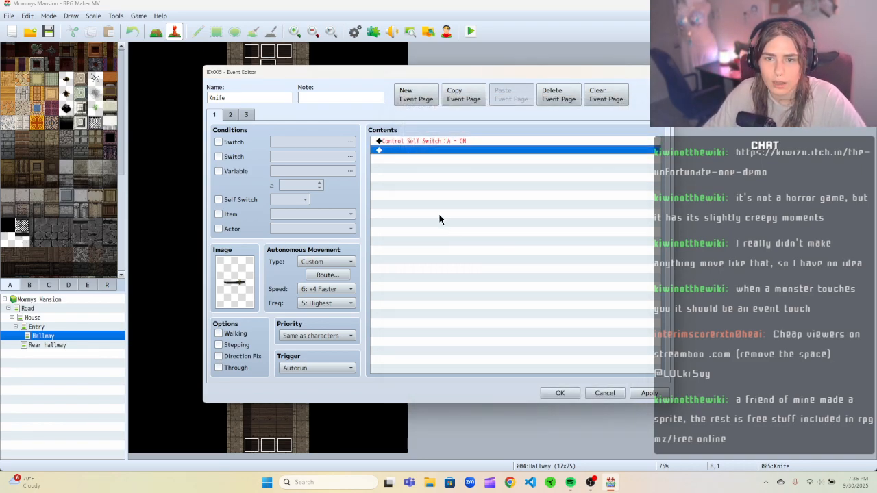
On page 2, change the condition to Self Switch A instead of the Move knife switch and delete its switch command.
{"action": "left_click", "coordinate": [229, 115]}
{"action": "left_click", "coordinate": [218, 199]}
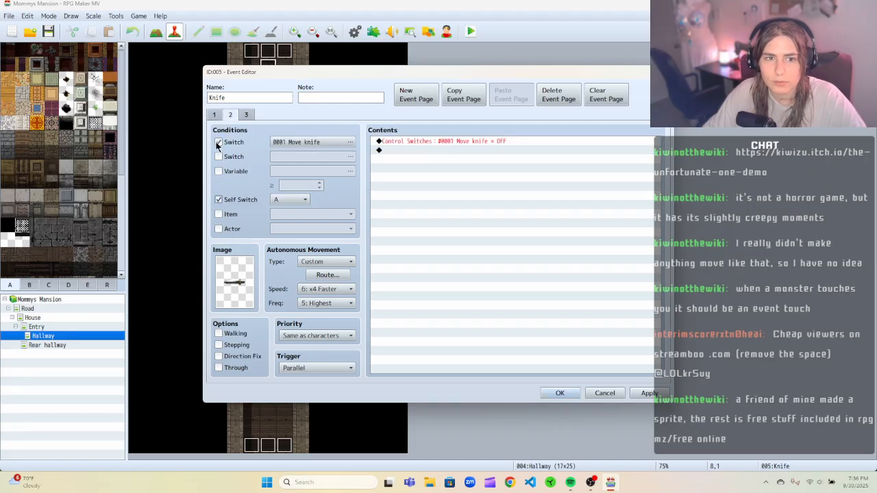
{"action": "left_click", "coordinate": [218, 142]}
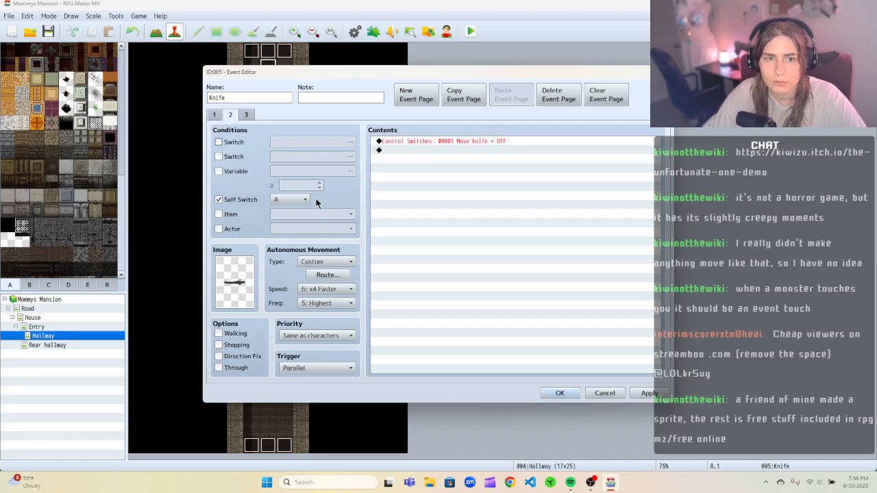
{"action": "right_click", "coordinate": [423, 141]}
{"action": "left_click", "coordinate": [479, 172]}
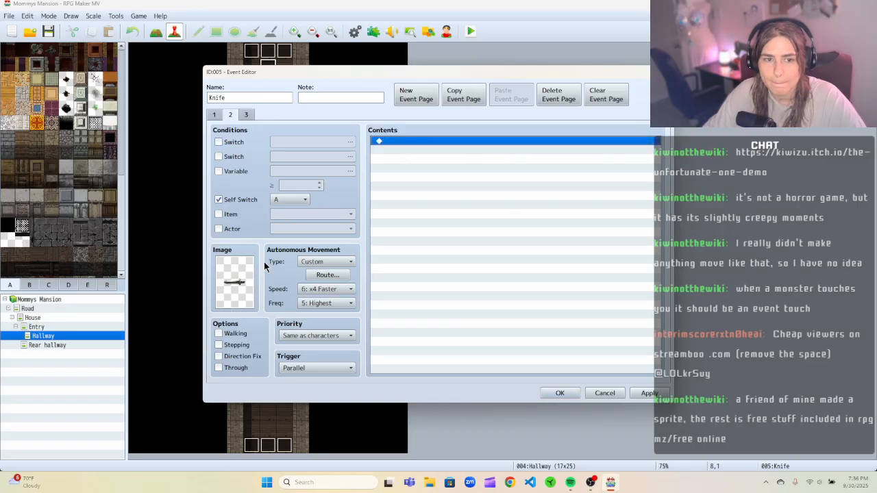
Add a Control Switches command to page 2 that turns switch 0002 Game Over ON.
{"action": "left_click", "coordinate": [247, 115]}
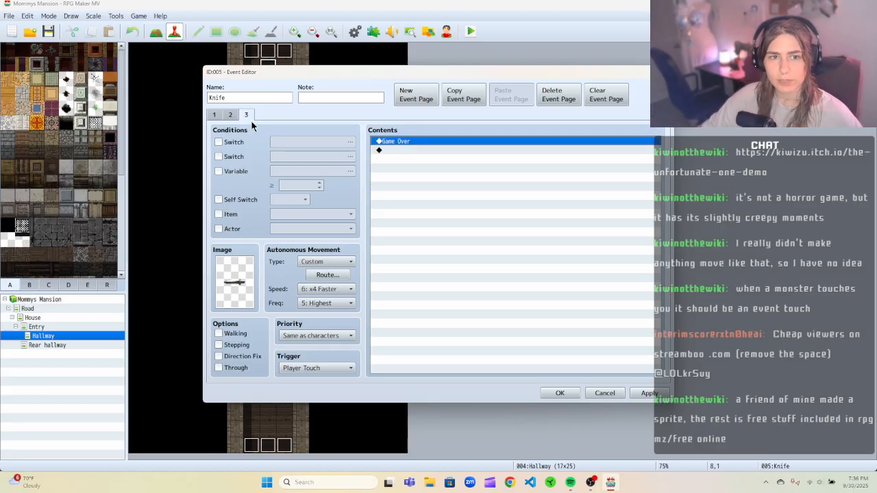
{"action": "left_click", "coordinate": [232, 115]}
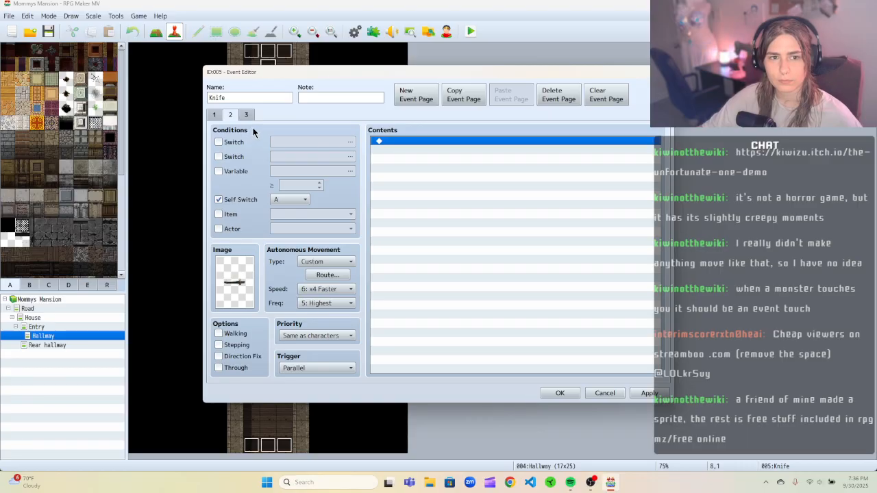
{"action": "right_click", "coordinate": [426, 142]}
{"action": "left_click", "coordinate": [440, 145]}
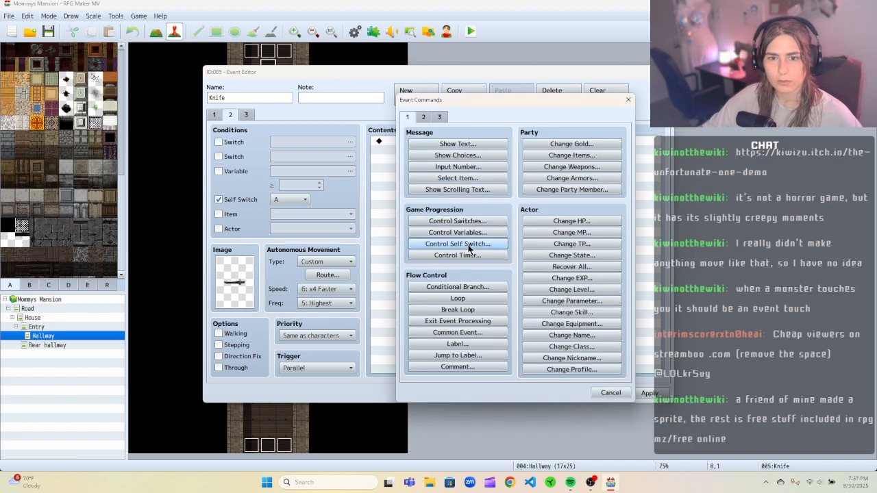
{"action": "left_click", "coordinate": [457, 221]}
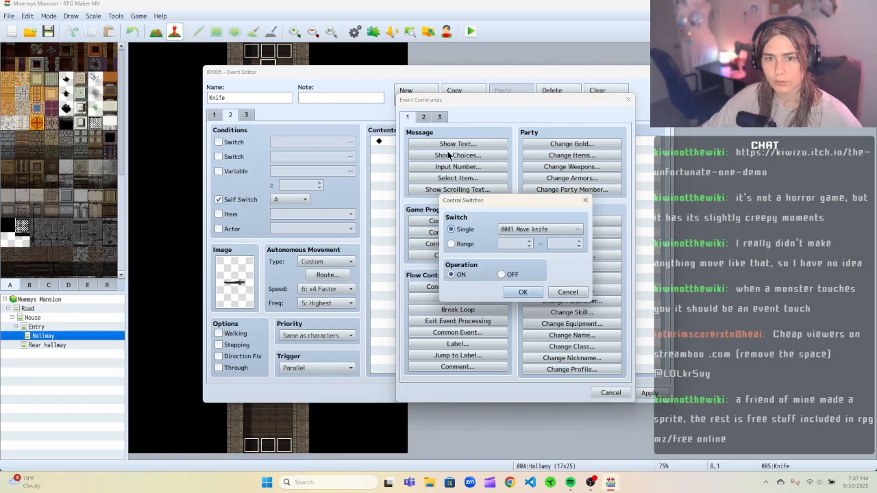
{"action": "left_click", "coordinate": [579, 229]}
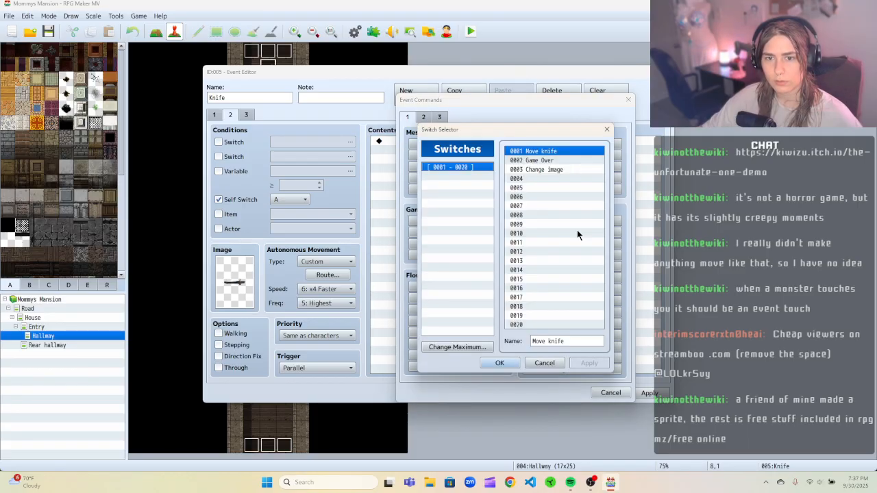
{"action": "left_click", "coordinate": [542, 161]}
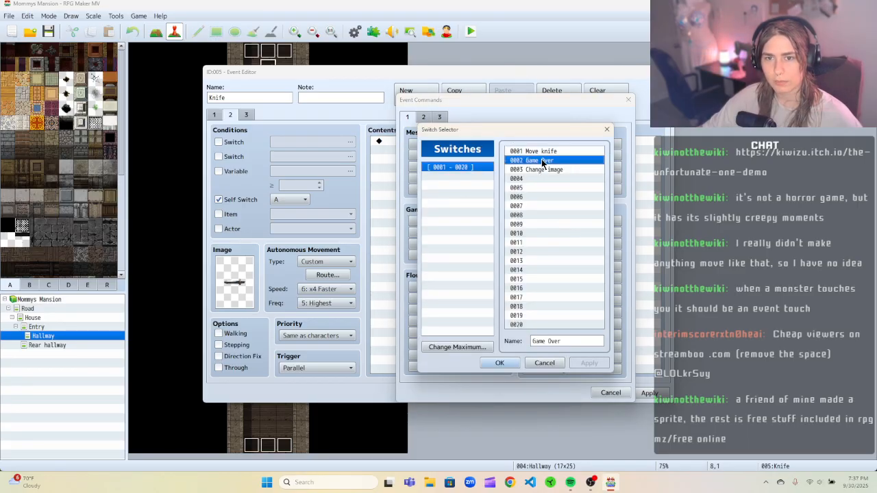
{"action": "left_click", "coordinate": [507, 363]}
{"action": "left_click", "coordinate": [520, 292]}
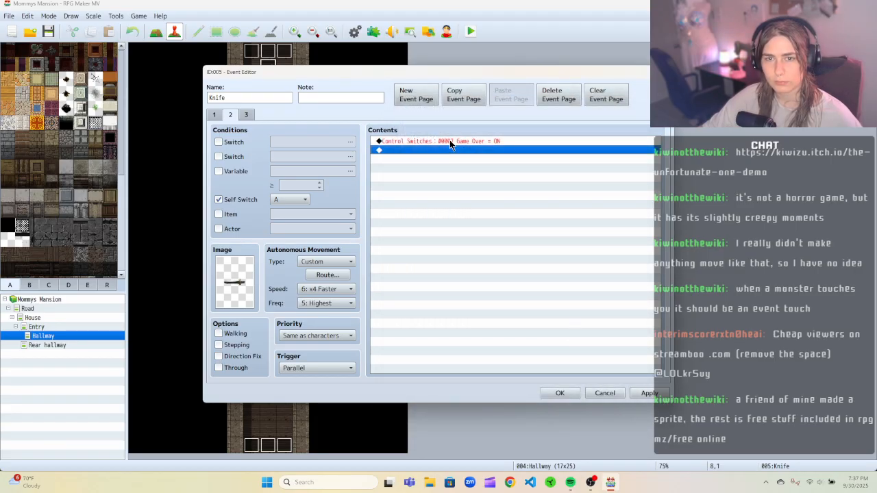
Set page 3's condition to switch 0002 Game Over and save the knife event.
{"action": "left_click", "coordinate": [247, 115]}
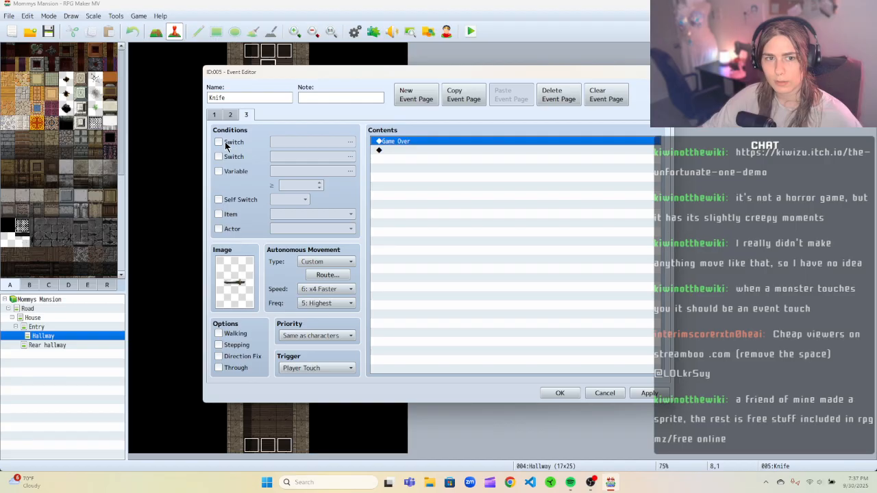
{"action": "left_click", "coordinate": [219, 141]}
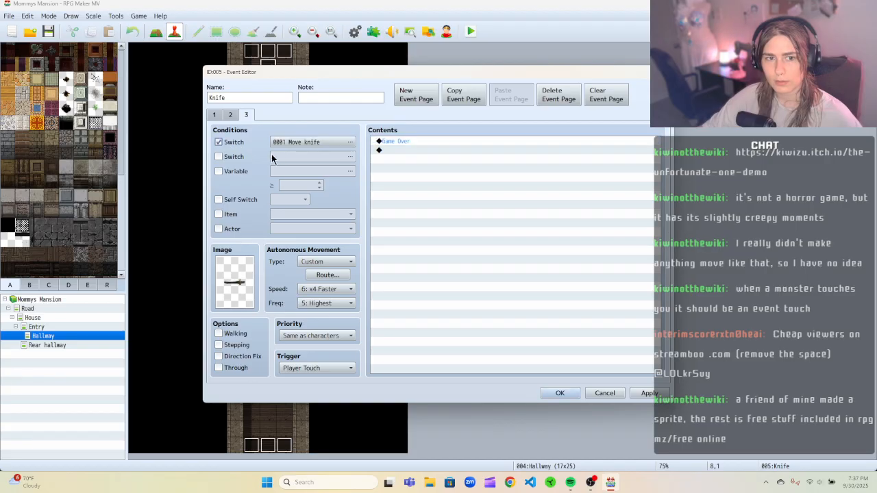
{"action": "left_click", "coordinate": [349, 142]}
{"action": "left_click", "coordinate": [446, 146]}
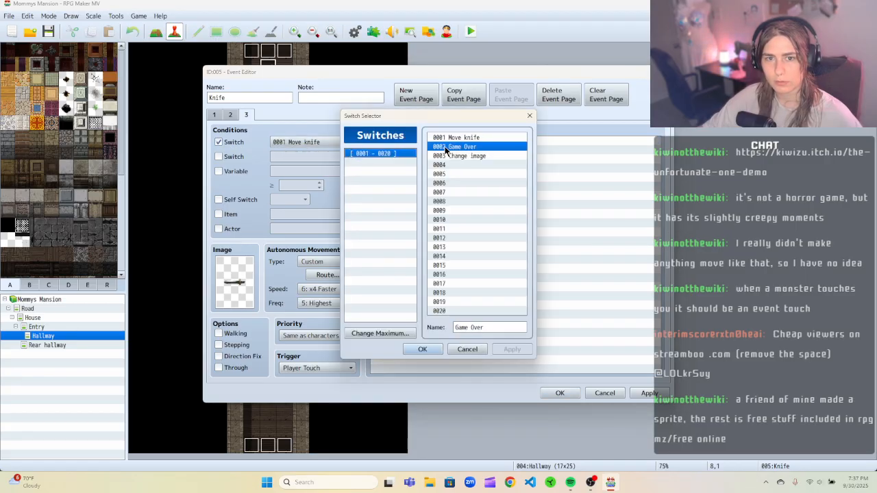
{"action": "left_click", "coordinate": [422, 348]}
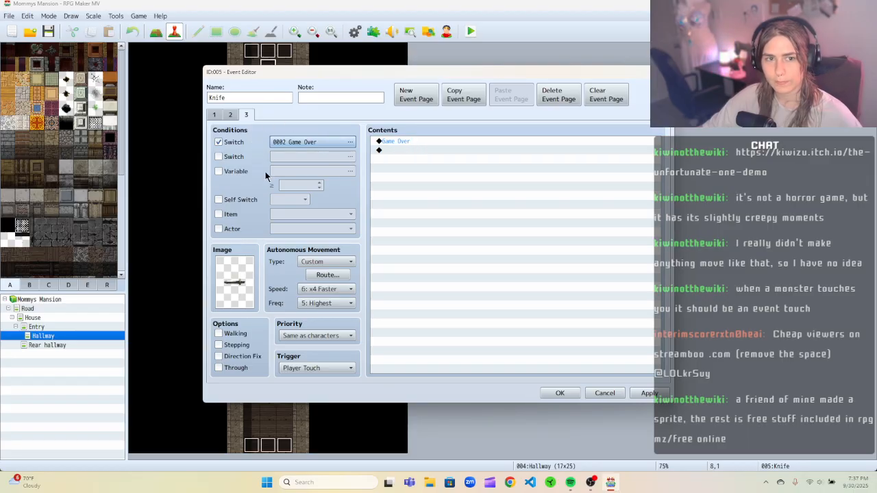
{"action": "left_click", "coordinate": [552, 392]}
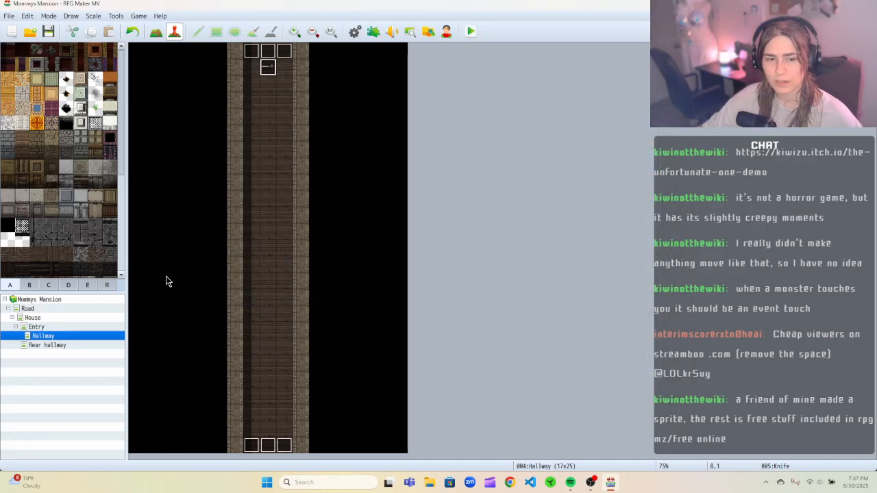
Open the Entry map and set the player's starting position just below its north doorway.
{"action": "left_click", "coordinate": [54, 345]}
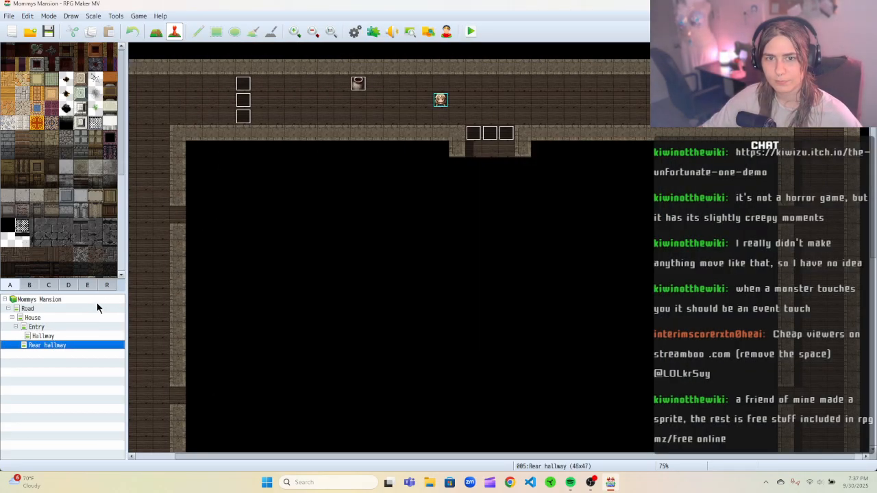
{"action": "left_click", "coordinate": [43, 318]}
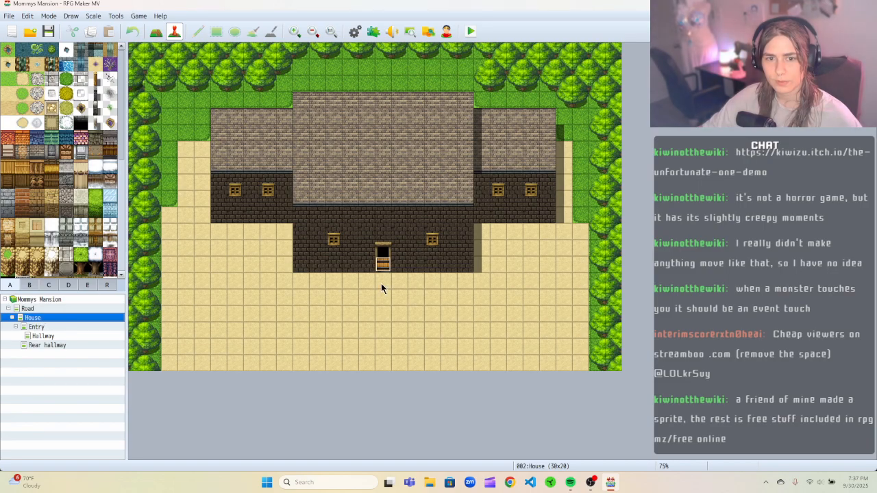
{"action": "left_click", "coordinate": [63, 326]}
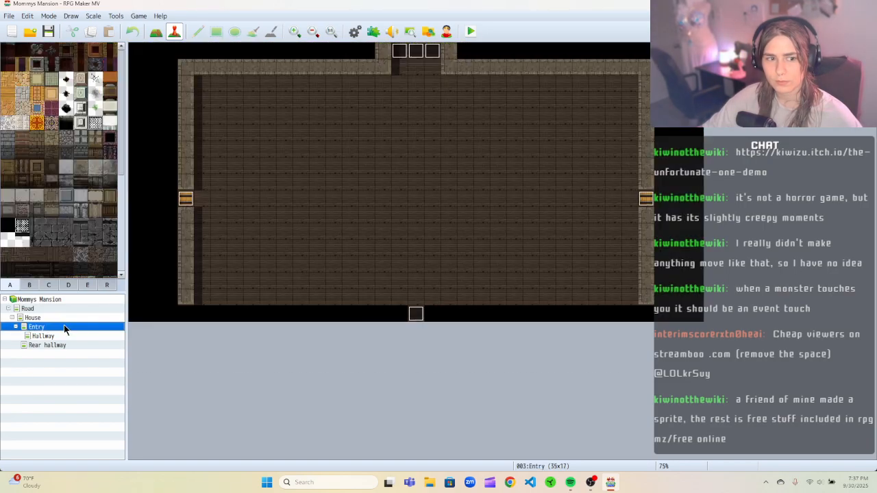
{"action": "right_click", "coordinate": [419, 105]}
{"action": "key", "text": "Escape"}
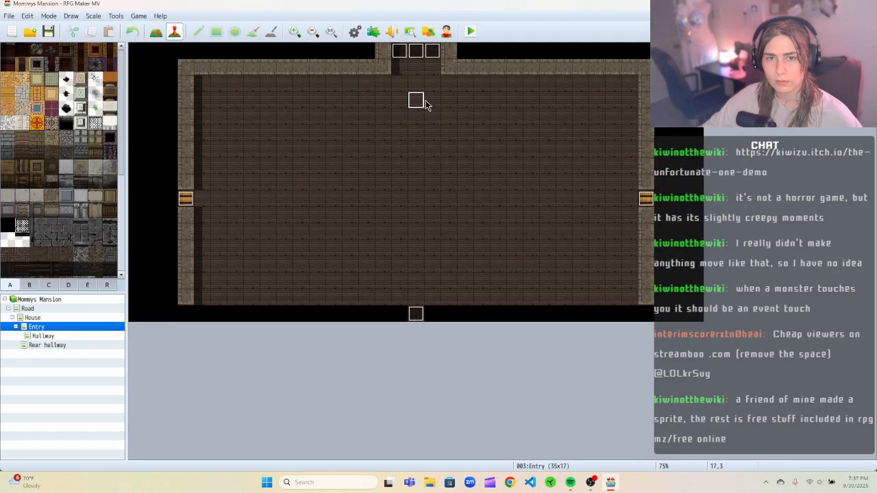
{"action": "right_click", "coordinate": [420, 101]}
{"action": "mouse_move", "coordinate": [500, 223]}
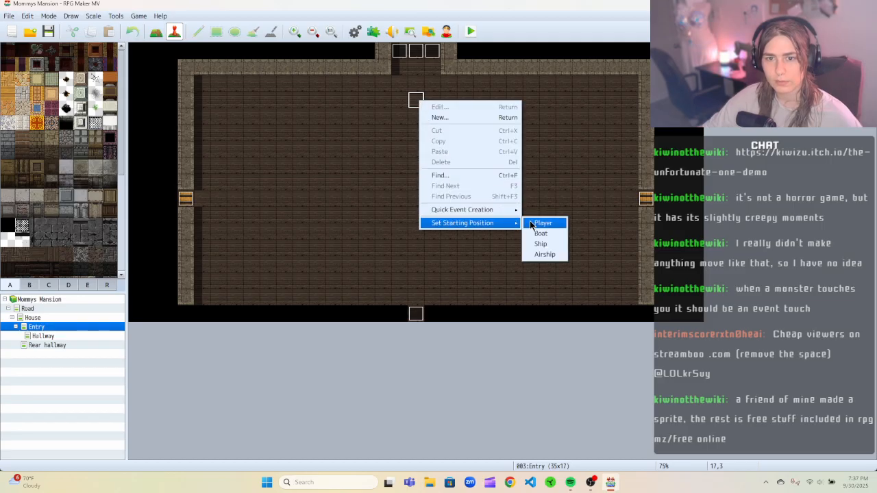
{"action": "left_click", "coordinate": [543, 223]}
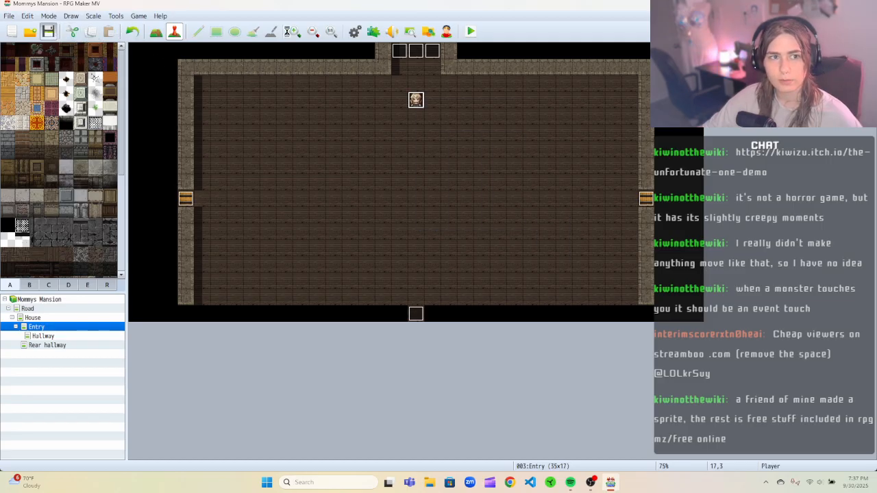
Playtest a new game and walk up the hallway to test the knife event.
{"action": "left_click", "coordinate": [470, 33]}
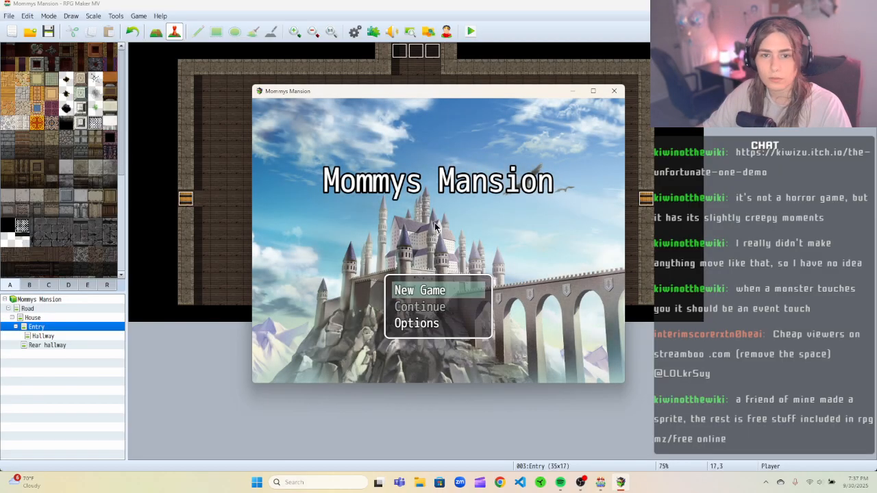
{"action": "key", "text": "Return"}
{"action": "key", "text": "Up"}
{"action": "key", "text": "Up"}
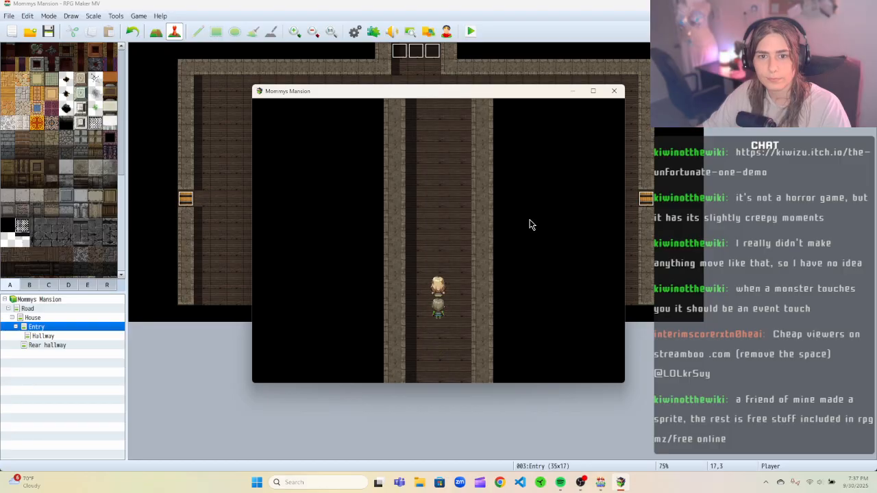
{"action": "key", "text": "Up"}
{"action": "key", "text": "Right"}
{"action": "key", "text": "Up"}
{"action": "key", "text": "Up"}
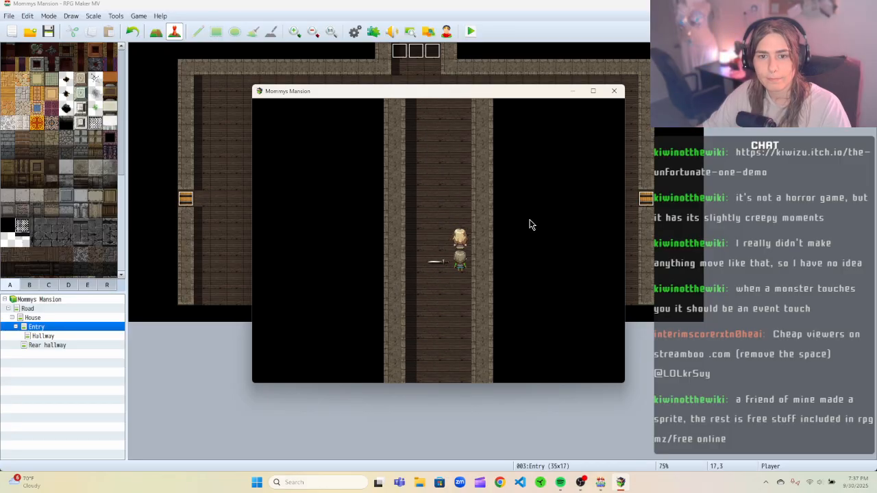
{"action": "key", "text": "Up"}
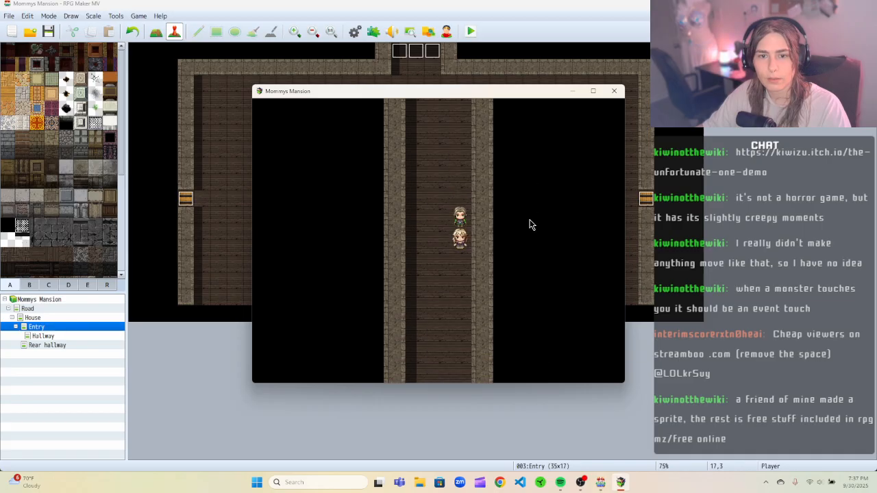
{"action": "key", "text": "Left"}
{"action": "key", "text": "Up"}
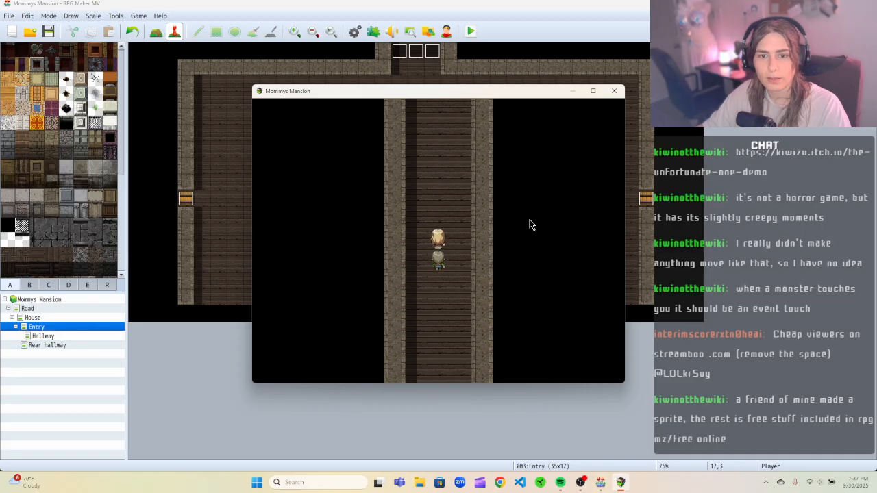
{"action": "key", "text": "Down"}
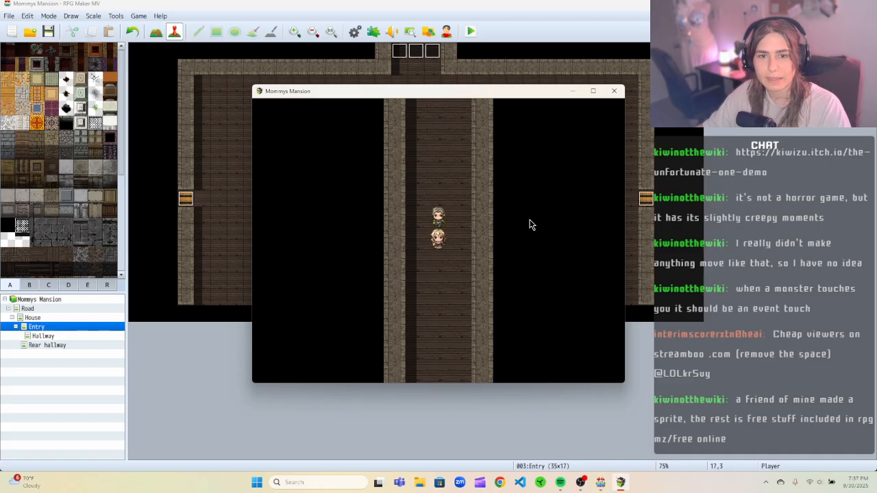
Close the playtest, open the Hallway map and review the knife event's pages and their triggers without changing them.
{"action": "left_click", "coordinate": [613, 91]}
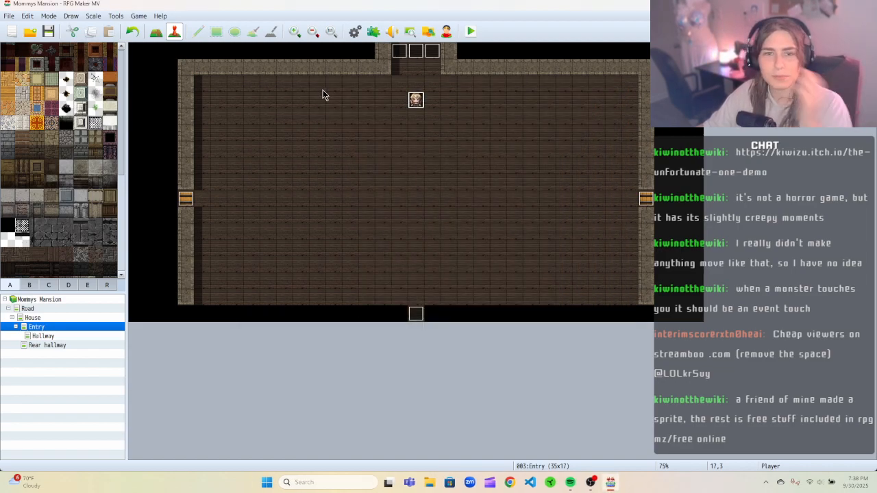
{"action": "left_click", "coordinate": [57, 336]}
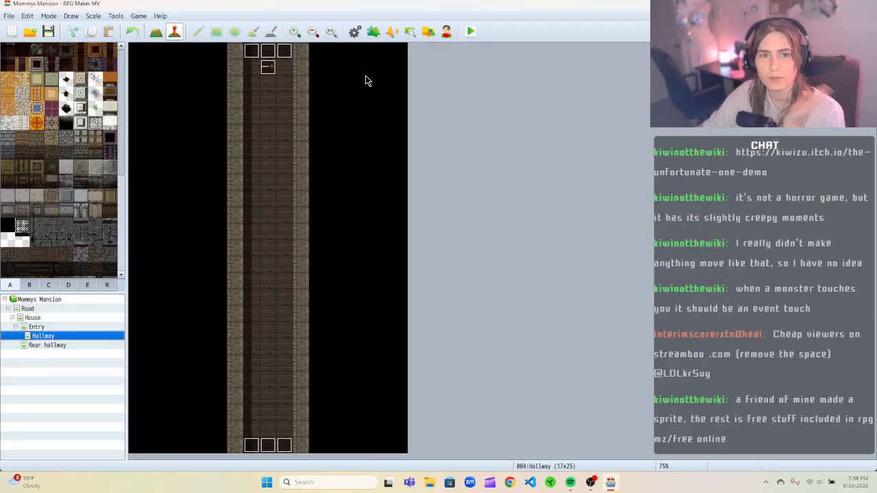
{"action": "right_click", "coordinate": [272, 69]}
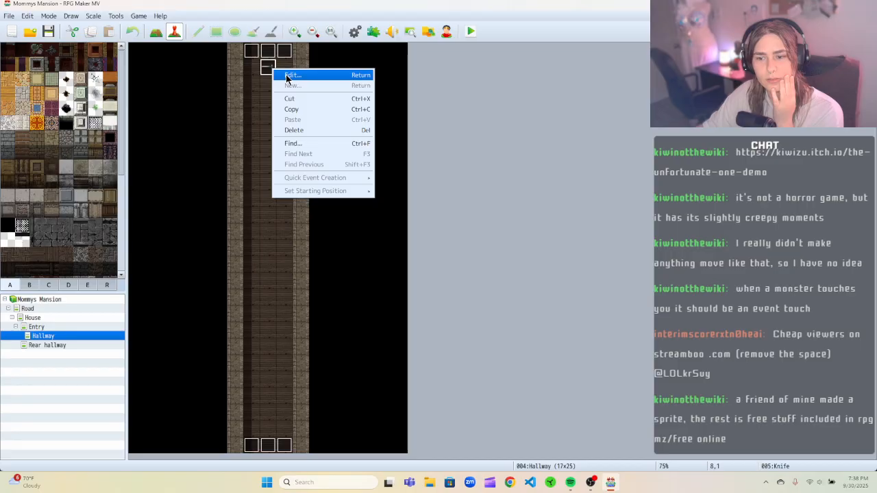
{"action": "left_click", "coordinate": [288, 75]}
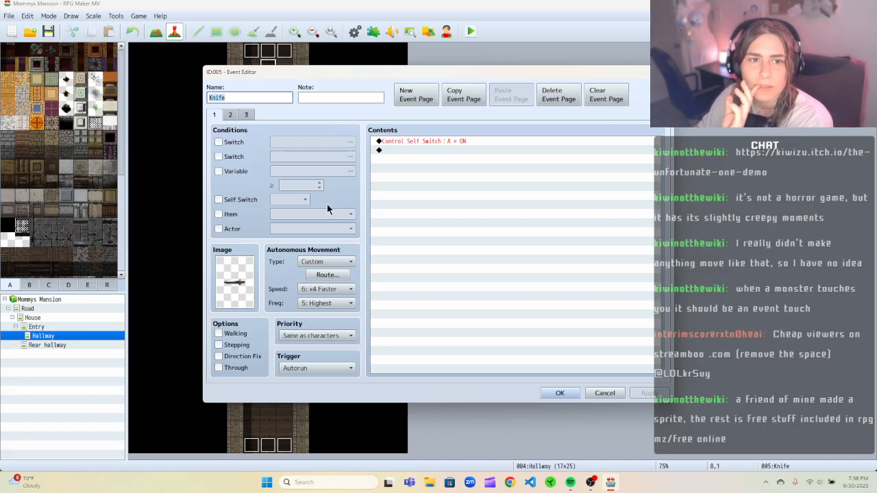
{"action": "left_click", "coordinate": [336, 368]}
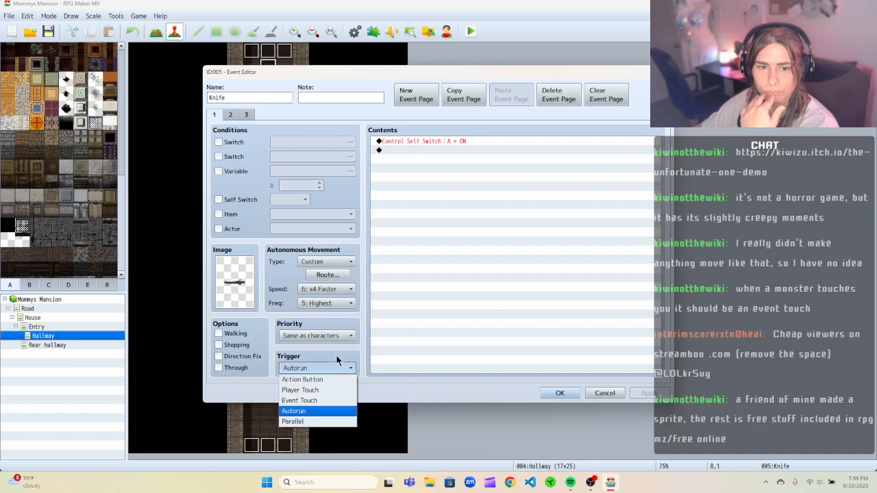
{"action": "left_click", "coordinate": [337, 356]}
{"action": "left_click_drag", "start_coordinate": [353, 73], "coordinate": [442, 61]}
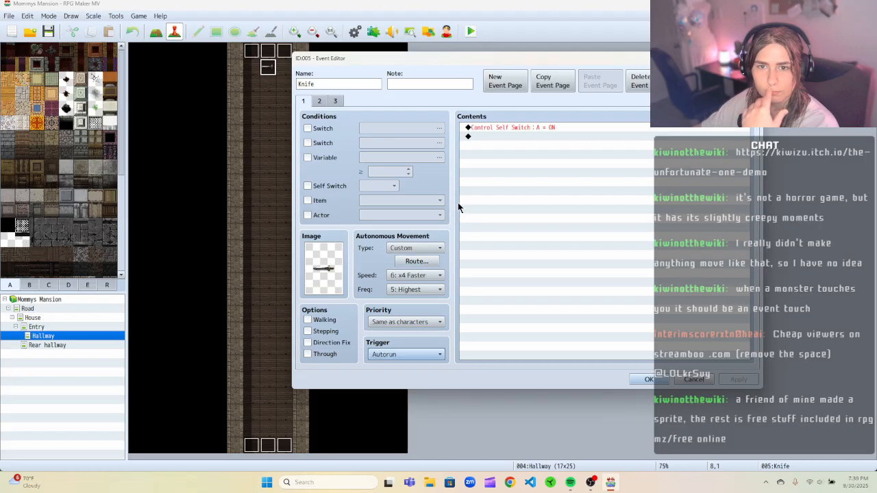
{"action": "left_click", "coordinate": [319, 102]}
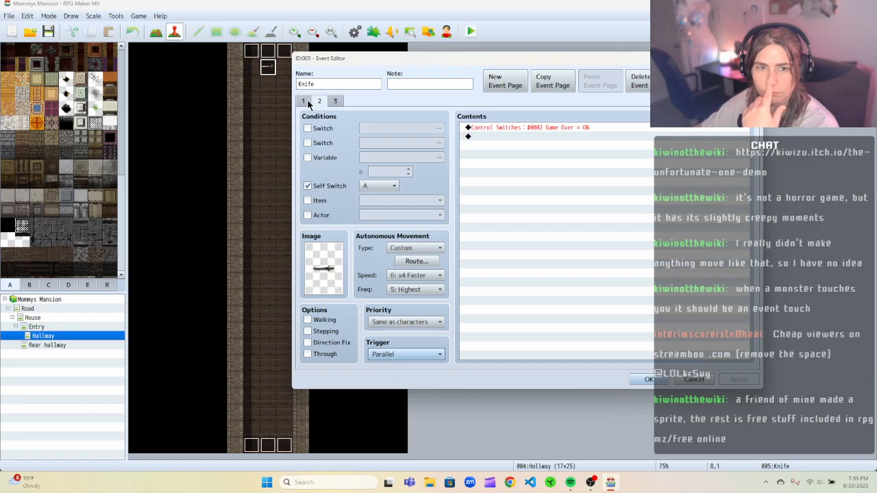
{"action": "left_click", "coordinate": [306, 102]}
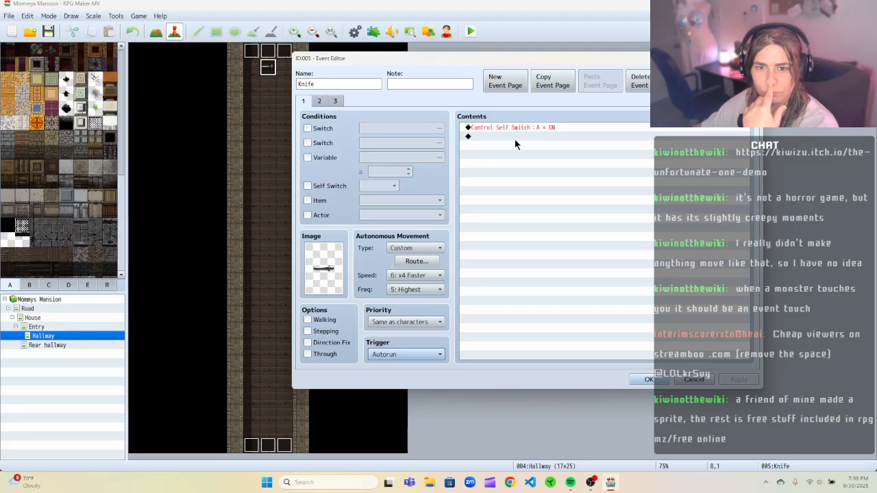
{"action": "left_click", "coordinate": [406, 354]}
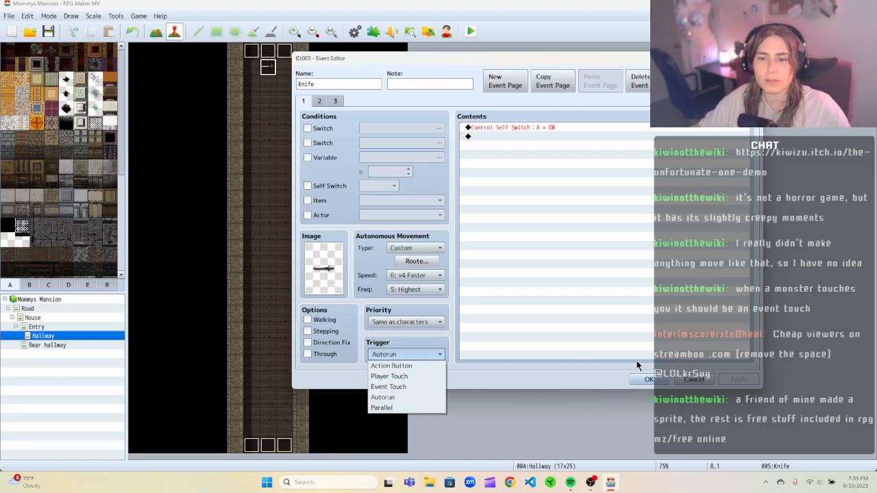
{"action": "left_click", "coordinate": [681, 376]}
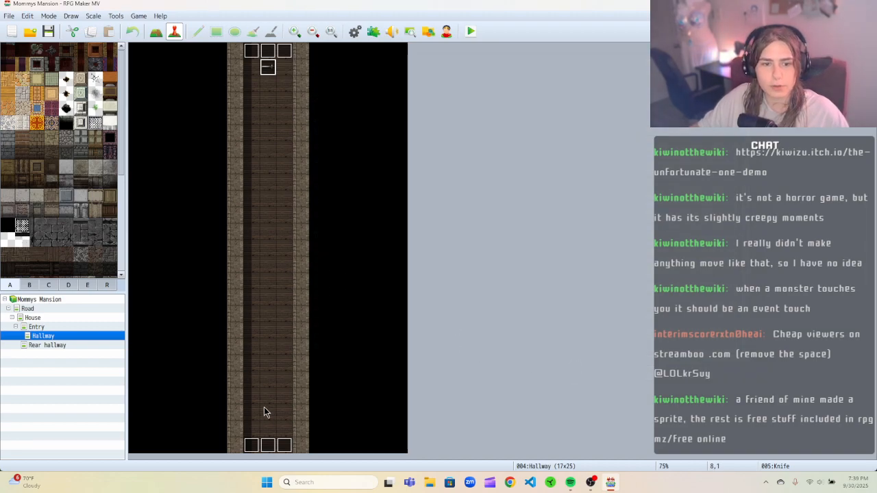
Create a new event named Knife Trigger two tiles above the Hallway's south doorway.
{"action": "right_click", "coordinate": [266, 428]}
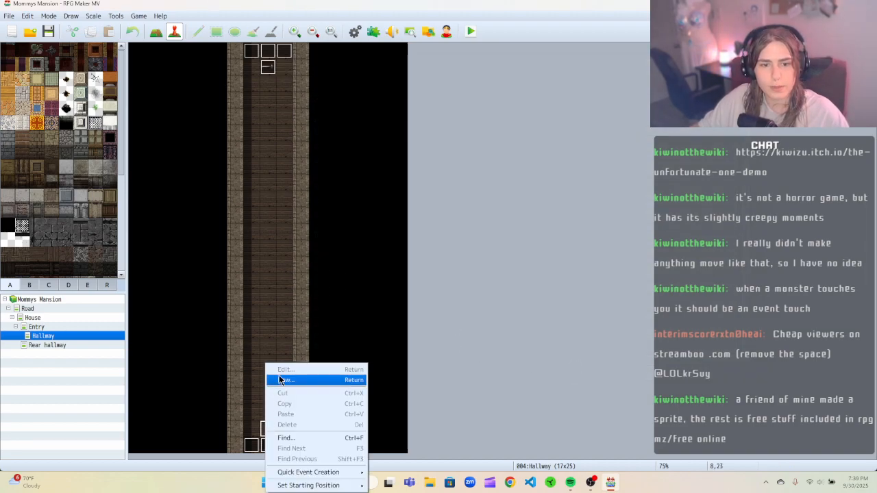
{"action": "left_click", "coordinate": [253, 333]}
{"action": "left_click", "coordinate": [269, 397]}
{"action": "right_click", "coordinate": [270, 397]}
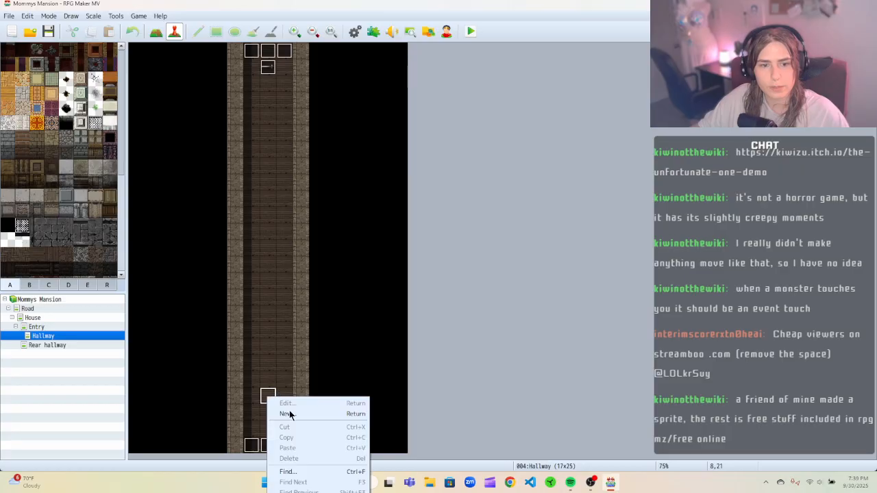
{"action": "left_click", "coordinate": [293, 416]}
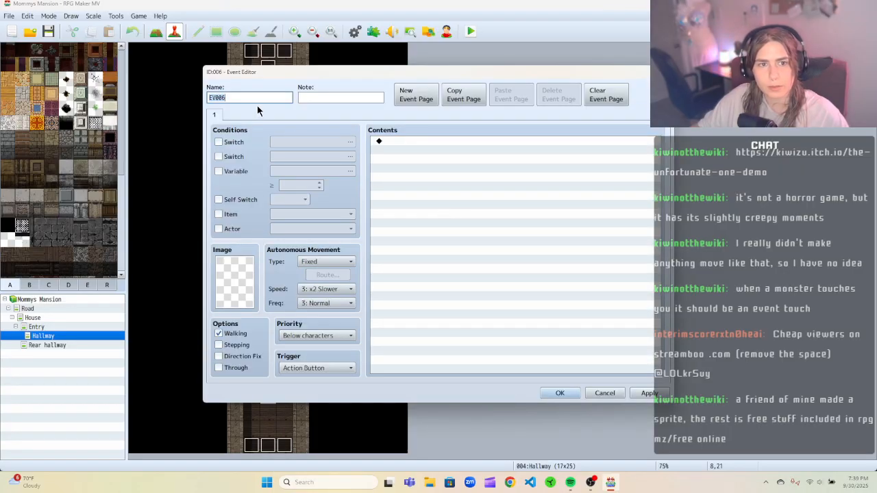
{"action": "type", "text": "Knife Tri"}
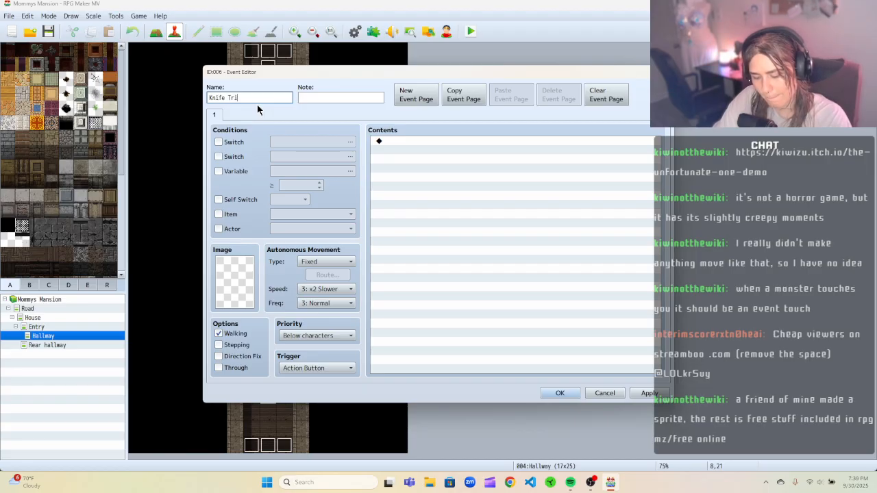
{"action": "type", "text": "gger"}
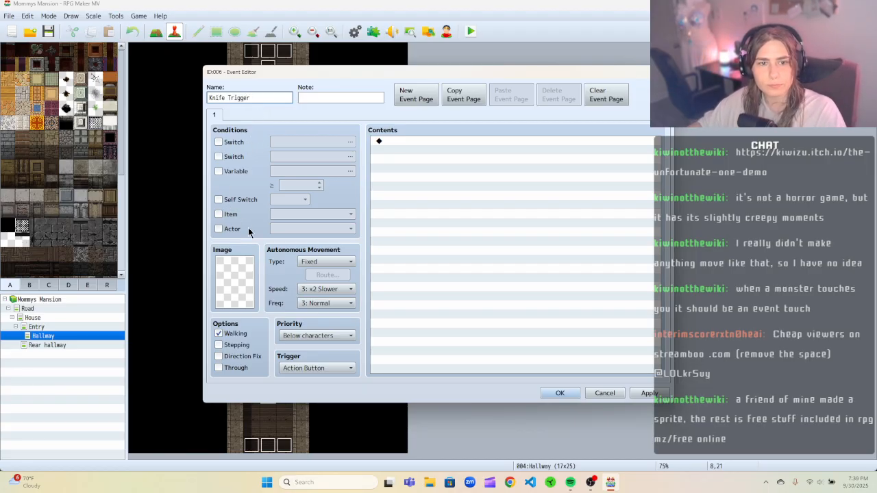
Set the Knife Trigger's priority to Same as characters and its trigger to Player Touch.
{"action": "left_click", "coordinate": [343, 337]}
{"action": "left_click", "coordinate": [328, 357]}
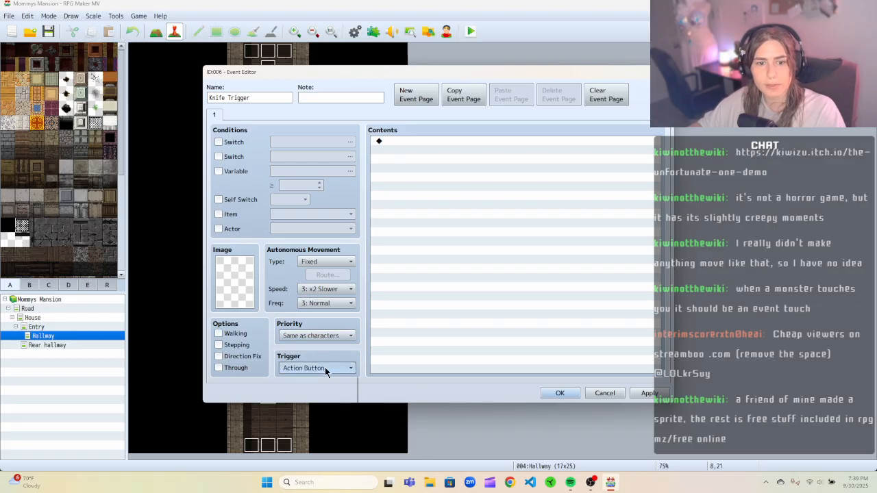
{"action": "left_click", "coordinate": [325, 368]}
{"action": "left_click", "coordinate": [315, 390]}
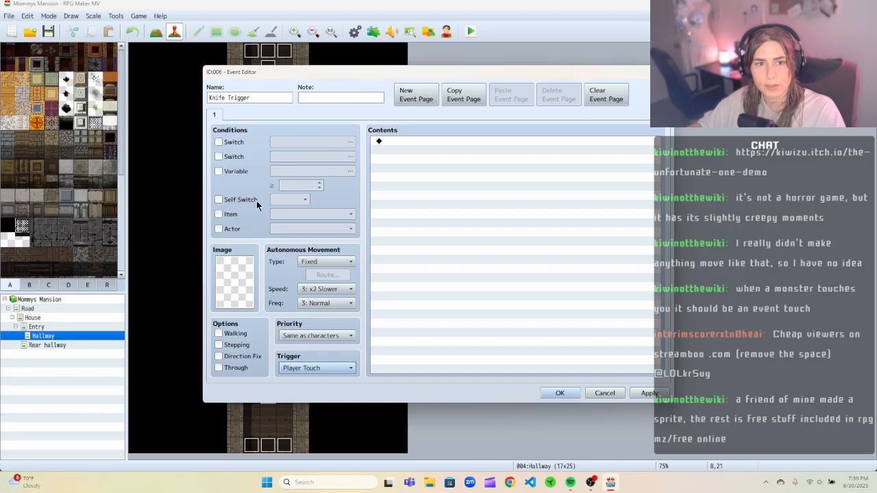
Add a Control Self Switch command on page 1 that turns self switch A ON.
{"action": "left_click", "coordinate": [218, 200]}
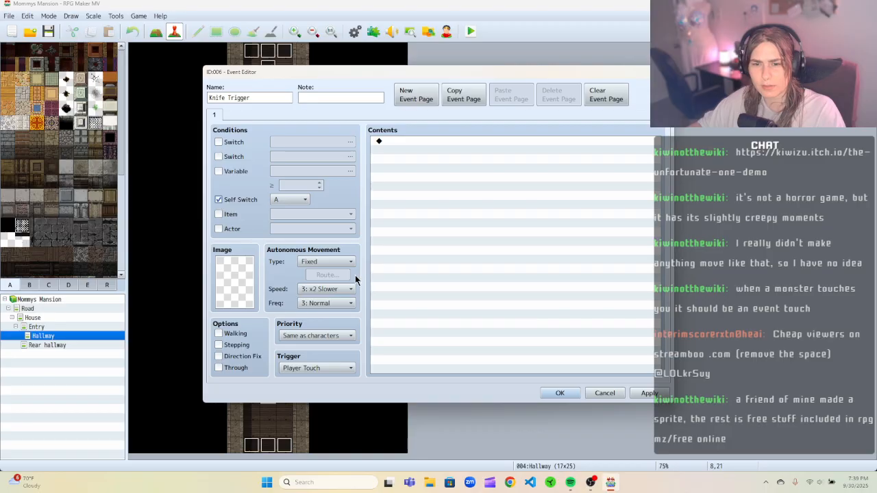
{"action": "left_click", "coordinate": [218, 200]}
{"action": "right_click", "coordinate": [437, 140]}
{"action": "left_click", "coordinate": [447, 148]}
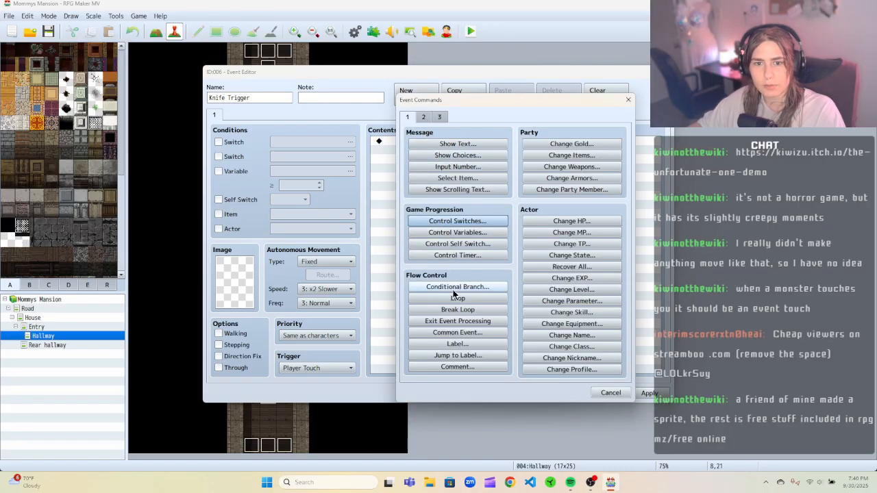
{"action": "left_click", "coordinate": [455, 244]}
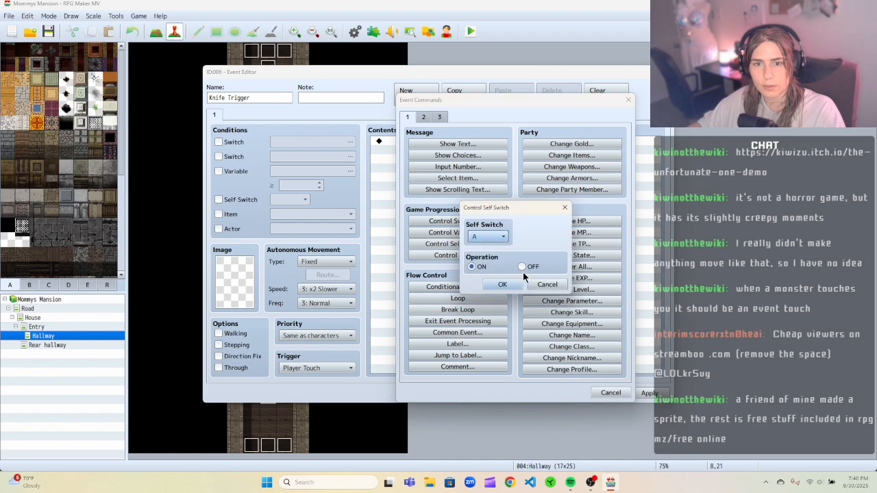
{"action": "left_click", "coordinate": [503, 285]}
Add page 2 conditioned on self switch A, with a Control Self Switch command turning A OFF.
{"action": "left_click", "coordinate": [409, 97]}
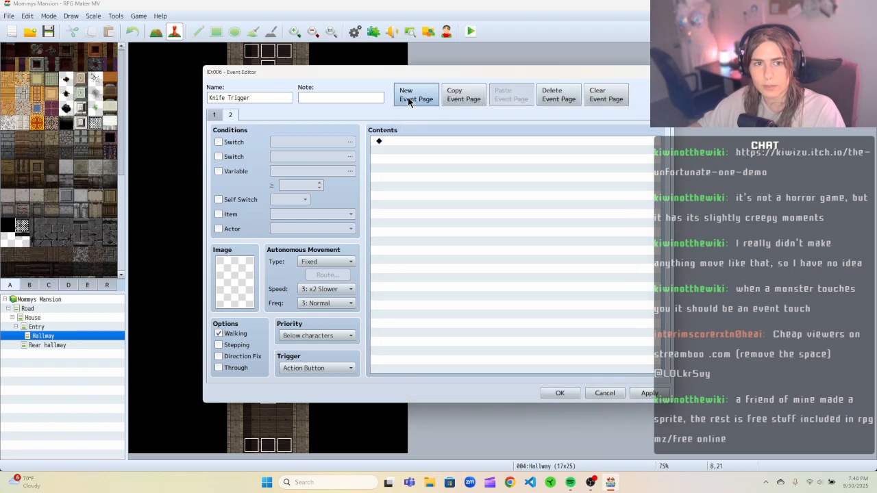
{"action": "left_click", "coordinate": [219, 200]}
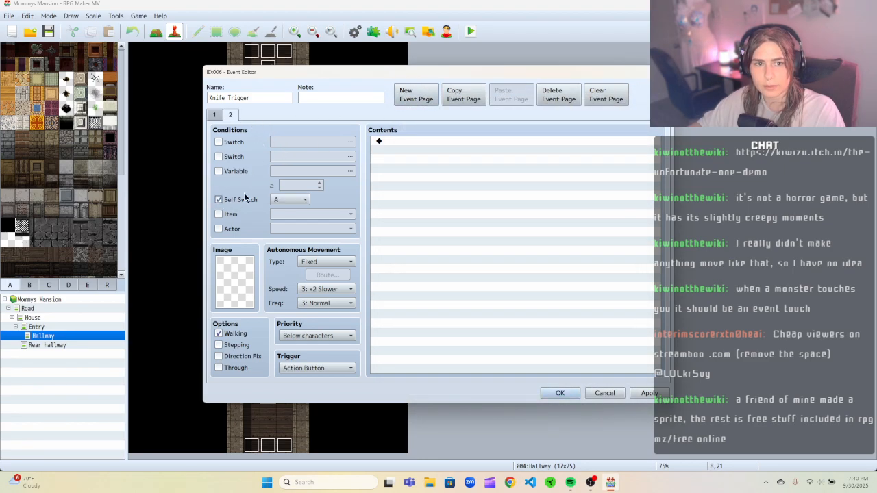
{"action": "right_click", "coordinate": [440, 141]}
{"action": "left_click", "coordinate": [479, 148]}
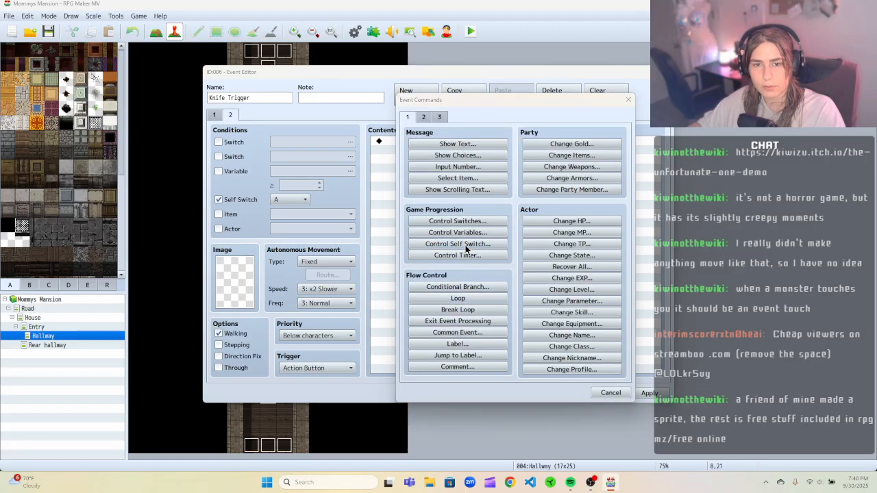
{"action": "left_click", "coordinate": [466, 245]}
{"action": "left_click", "coordinate": [522, 267]}
{"action": "left_click", "coordinate": [502, 284]}
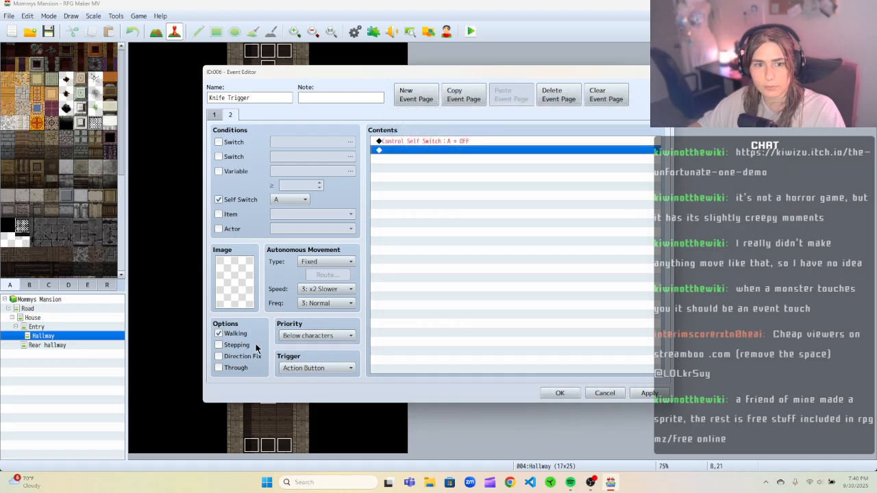
Set page 2's trigger to Parallel and save the Knife Trigger event.
{"action": "left_click", "coordinate": [239, 368]}
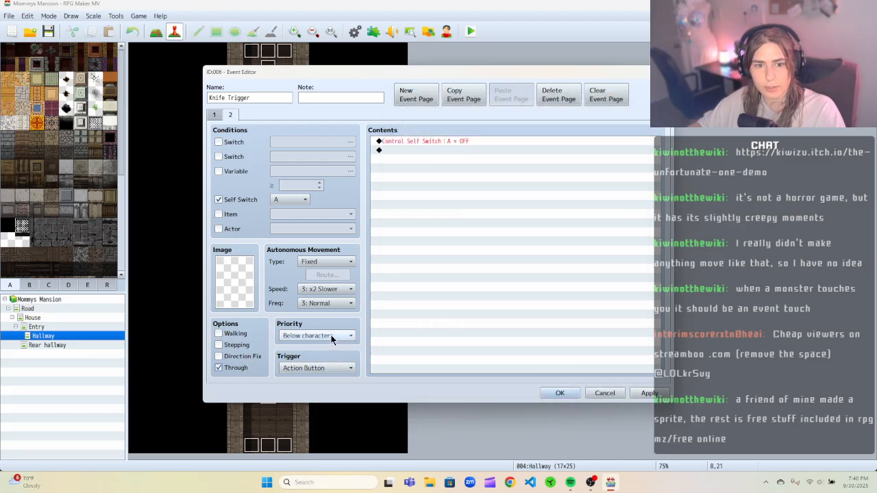
{"action": "left_click", "coordinate": [237, 368]}
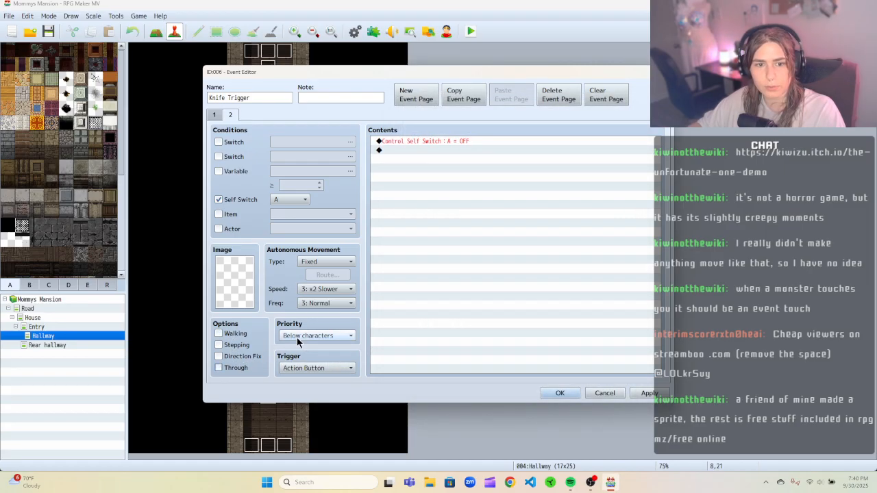
{"action": "left_click", "coordinate": [214, 115]}
{"action": "left_click", "coordinate": [230, 114]}
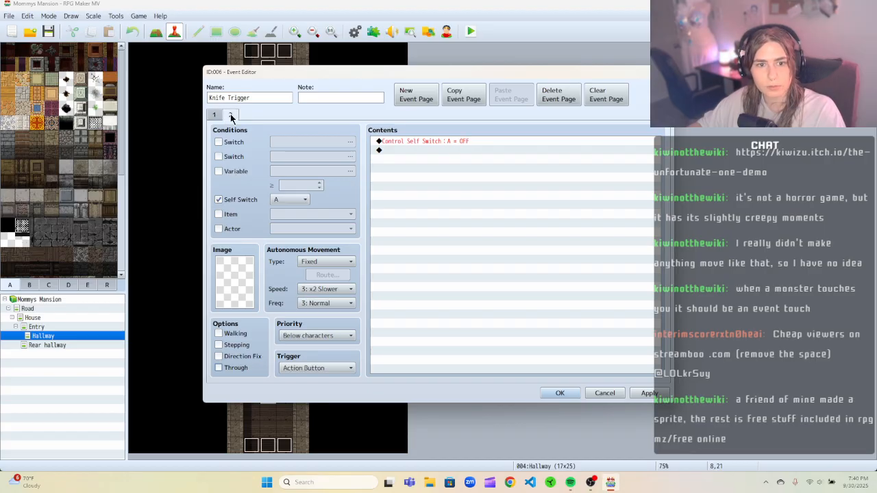
{"action": "left_click", "coordinate": [336, 368]}
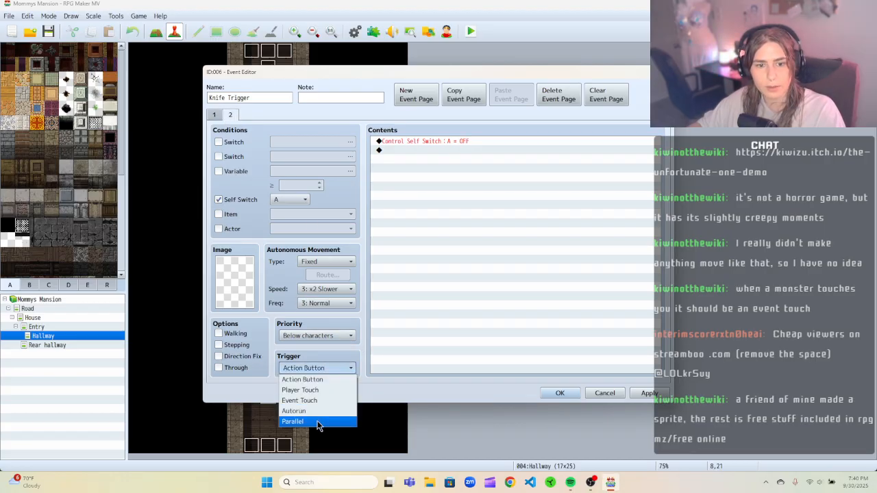
{"action": "left_click", "coordinate": [369, 393]}
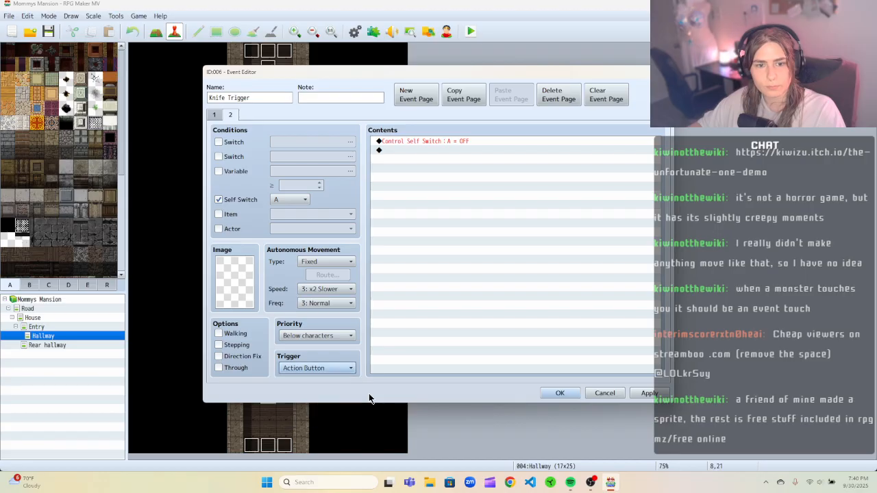
{"action": "left_click", "coordinate": [341, 371]}
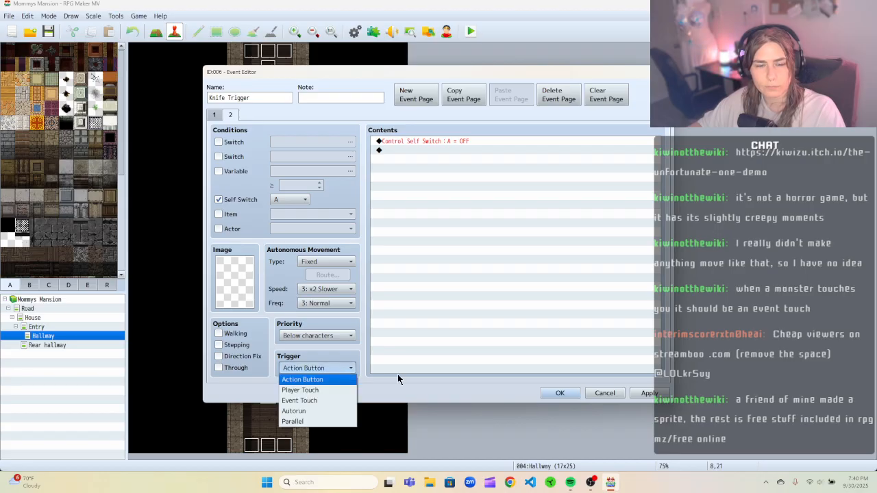
{"action": "left_click", "coordinate": [314, 422]}
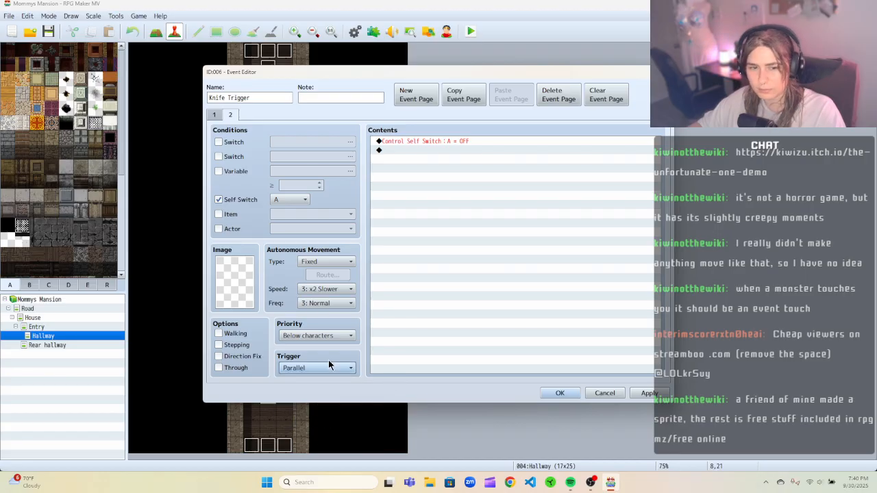
{"action": "left_click", "coordinate": [593, 394]}
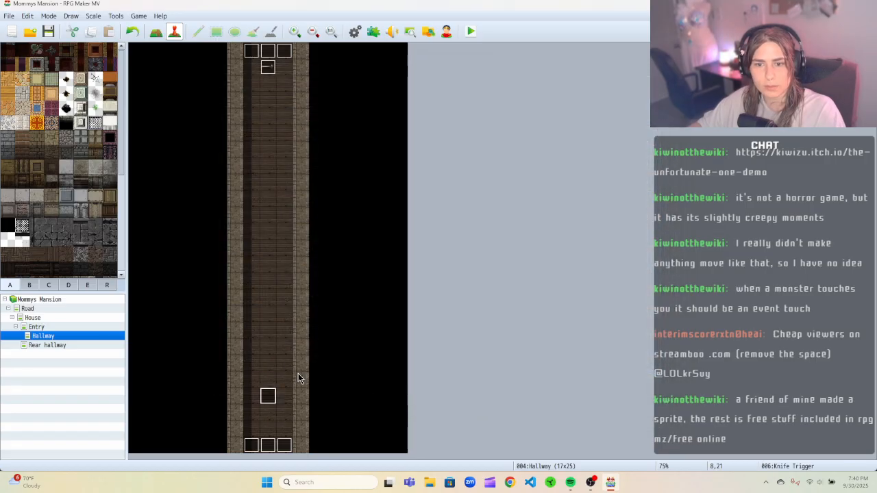
Open the Rear hallway's Trigger vase break event and compare its two pages.
{"action": "left_click", "coordinate": [100, 346]}
{"action": "right_click", "coordinate": [241, 114]}
{"action": "left_click", "coordinate": [260, 116]}
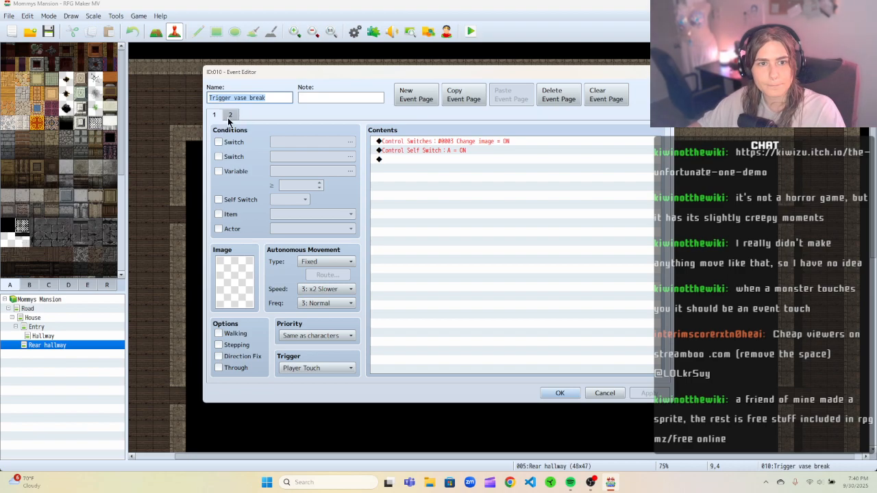
{"action": "left_click", "coordinate": [230, 115]}
{"action": "left_click", "coordinate": [217, 116]}
{"action": "left_click", "coordinate": [662, 71]}
Reopen the Knife Trigger event in the Hallway and review its two pages.
{"action": "left_click", "coordinate": [83, 336]}
{"action": "right_click", "coordinate": [271, 365]}
{"action": "left_click", "coordinate": [295, 373]}
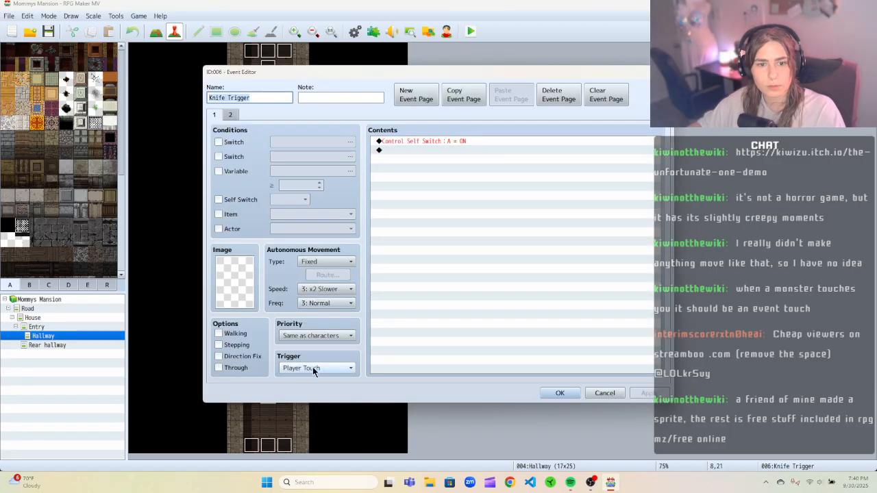
{"action": "left_click", "coordinate": [318, 369]}
{"action": "left_click", "coordinate": [233, 115]}
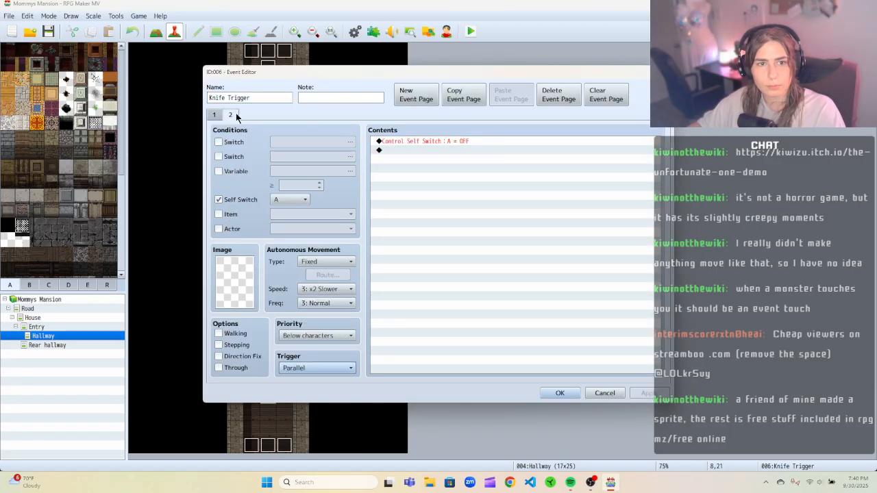
Change page 2's trigger of the Knife Trigger event to Player Touch, apply, and close the editor.
{"action": "left_click", "coordinate": [315, 368]}
{"action": "left_click", "coordinate": [301, 389]}
{"action": "left_click", "coordinate": [648, 395]}
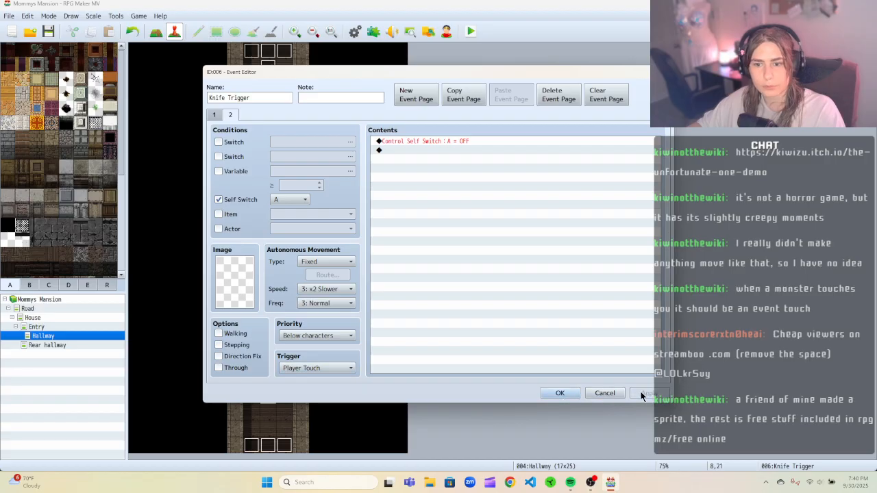
{"action": "left_click", "coordinate": [559, 394]}
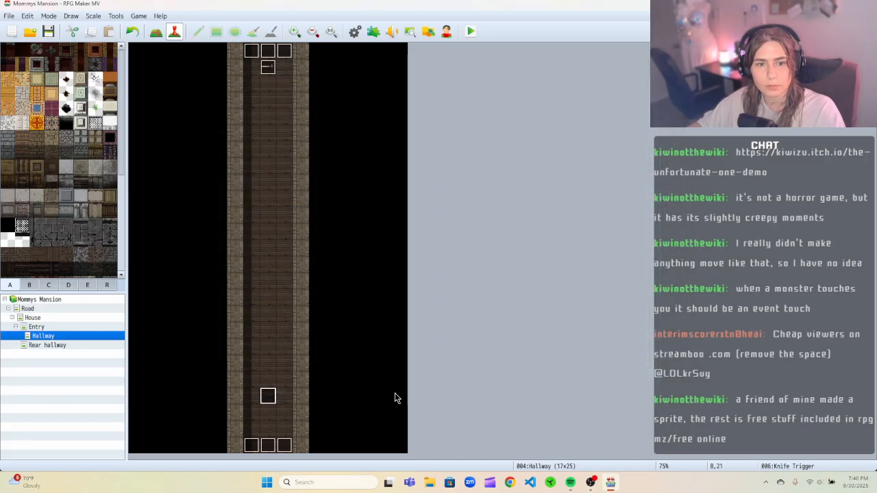
Paste copies of the Knife Trigger event onto the hallway tiles on either side of it.
{"action": "left_click", "coordinate": [255, 398]}
{"action": "key", "text": "ctrl+v"}
{"action": "left_click", "coordinate": [286, 393]}
{"action": "key", "text": "ctrl+v"}
{"action": "left_click", "coordinate": [334, 346]}
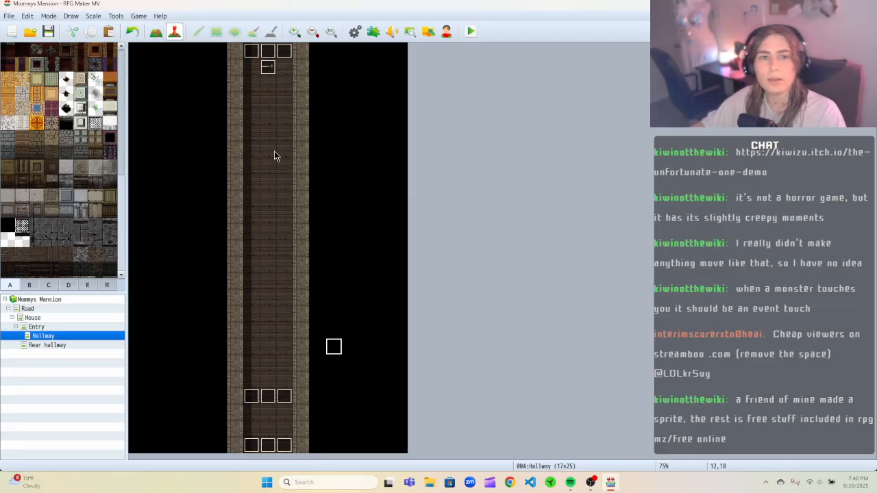
Open the Knife event and the original Knife Trigger event to review their pages, closing both without changes.
{"action": "left_click", "coordinate": [266, 74]}
{"action": "right_click", "coordinate": [266, 74]}
{"action": "left_click", "coordinate": [282, 74]}
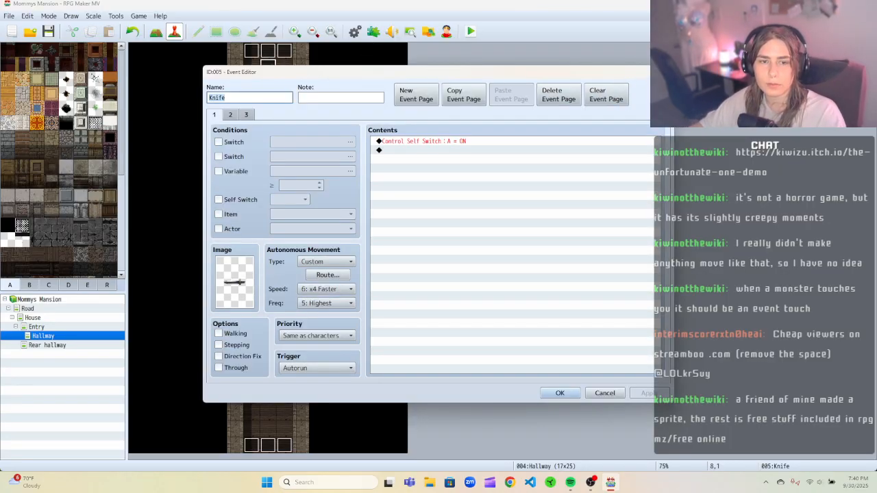
{"action": "key", "text": "Escape"}
{"action": "left_click", "coordinate": [268, 395]}
{"action": "right_click", "coordinate": [272, 382]}
{"action": "left_click", "coordinate": [284, 370]}
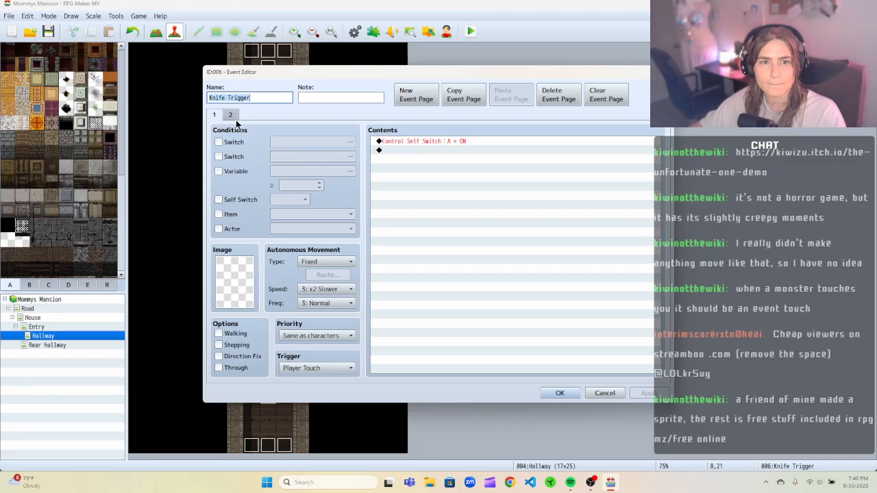
{"action": "left_click", "coordinate": [231, 115]}
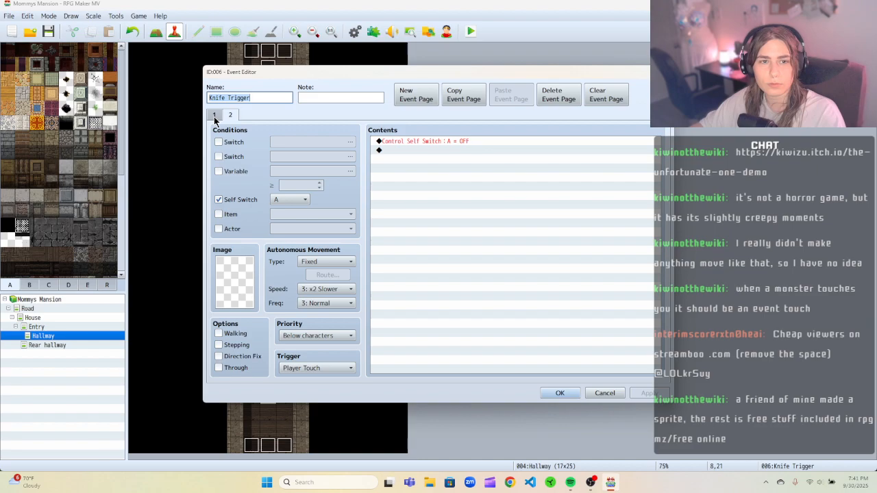
{"action": "left_click", "coordinate": [596, 395]}
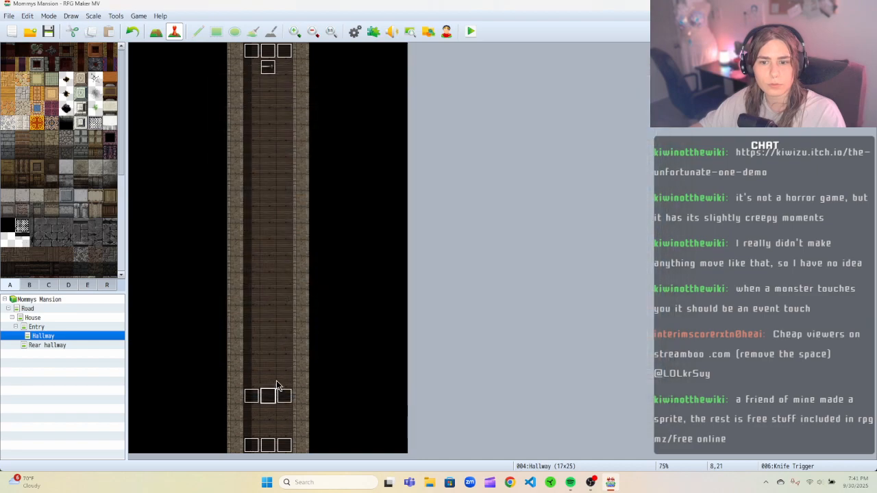
Open the Rear hallway's Trigger vase break event to examine its commands, then close it.
{"action": "left_click", "coordinate": [41, 327]}
{"action": "left_click", "coordinate": [78, 345]}
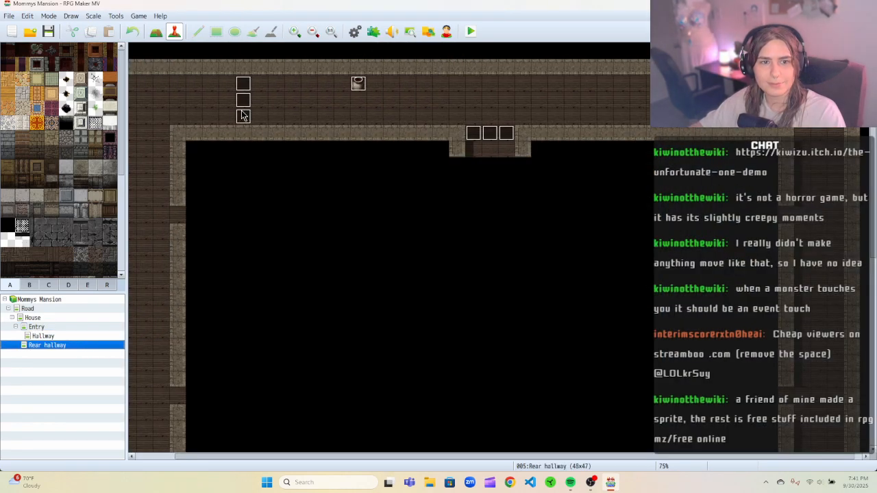
{"action": "right_click", "coordinate": [242, 109]}
{"action": "left_click", "coordinate": [261, 115]}
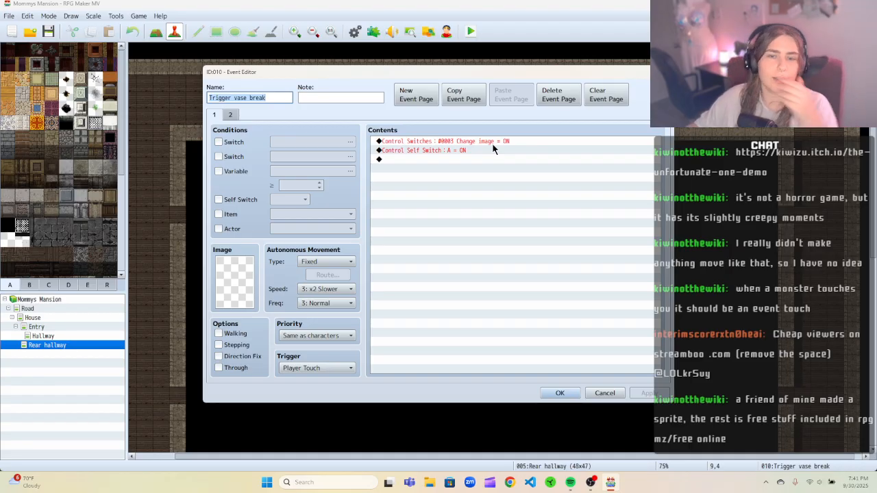
{"action": "left_click", "coordinate": [593, 392]}
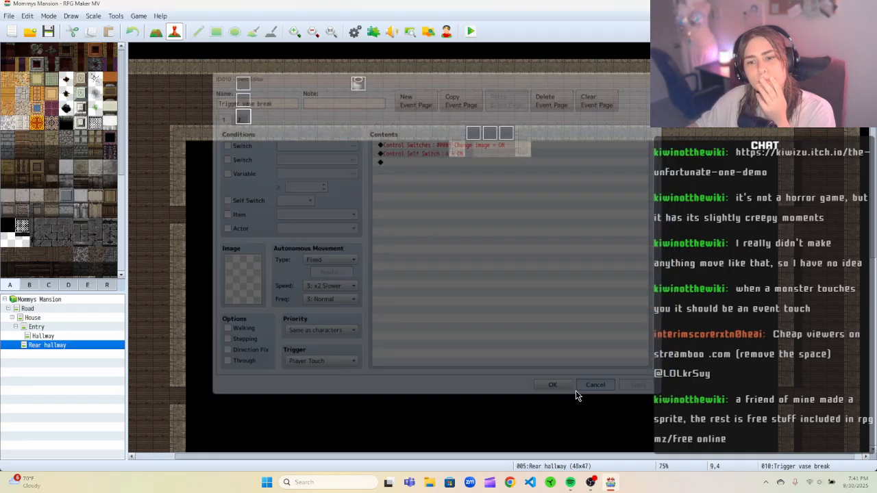
Open the left Knife Trigger copy in the Hallway and duplicate its Control Self Switch A ON command.
{"action": "left_click", "coordinate": [85, 336]}
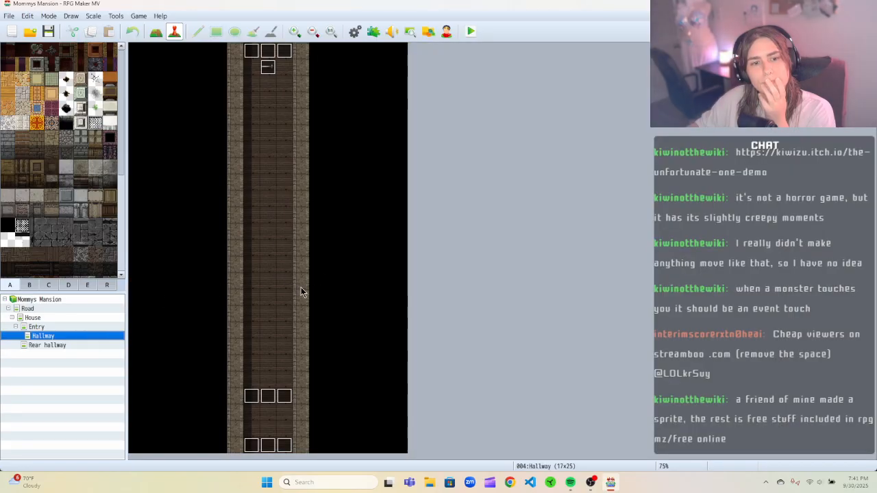
{"action": "right_click", "coordinate": [251, 397]}
{"action": "left_click", "coordinate": [267, 370]}
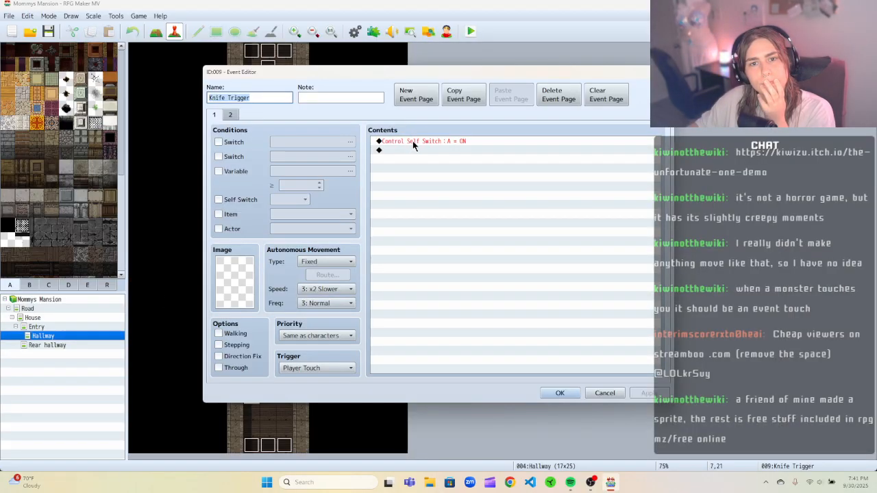
{"action": "right_click", "coordinate": [413, 140]}
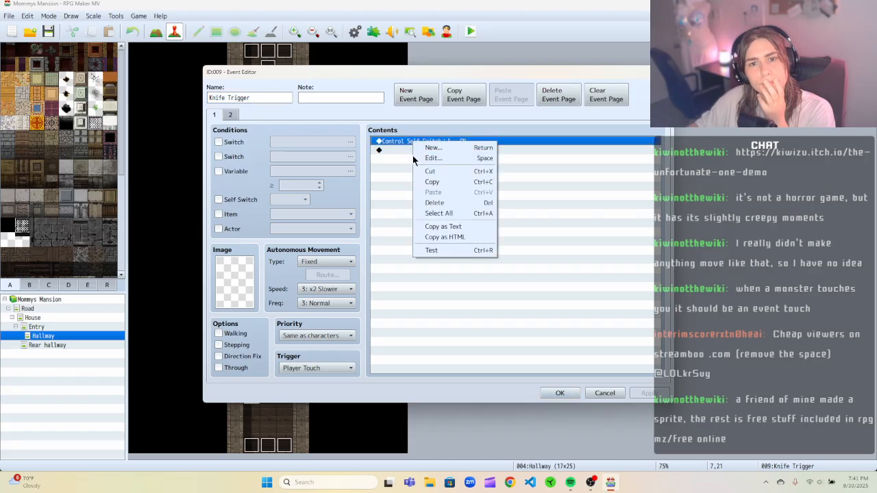
{"action": "left_click", "coordinate": [431, 181]}
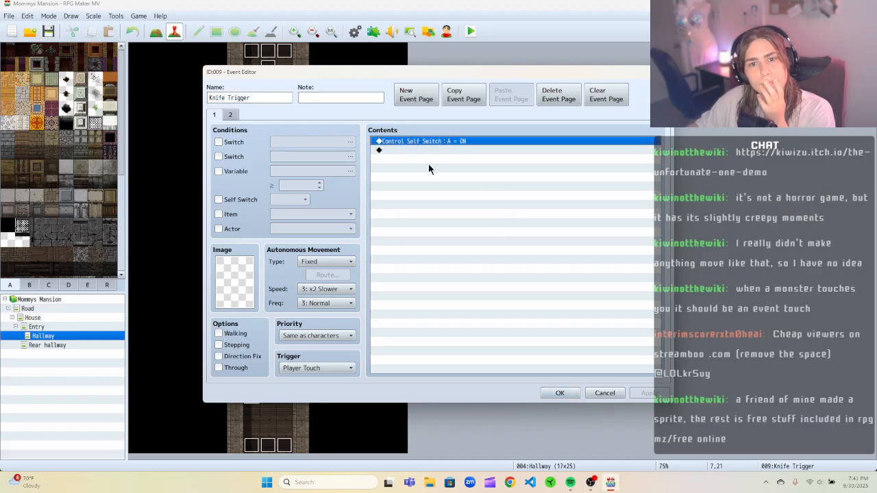
{"action": "left_click", "coordinate": [429, 150]}
{"action": "type", "text": "Control Self Switch : A = ON"}
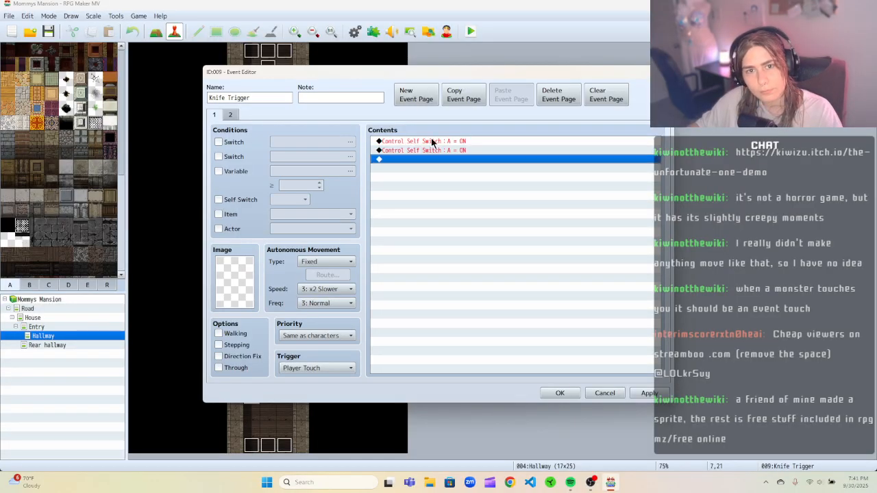
Remove the duplicated Control Self Switch command from the copy's page 1.
{"action": "left_click", "coordinate": [431, 142]}
{"action": "right_click", "coordinate": [431, 141]}
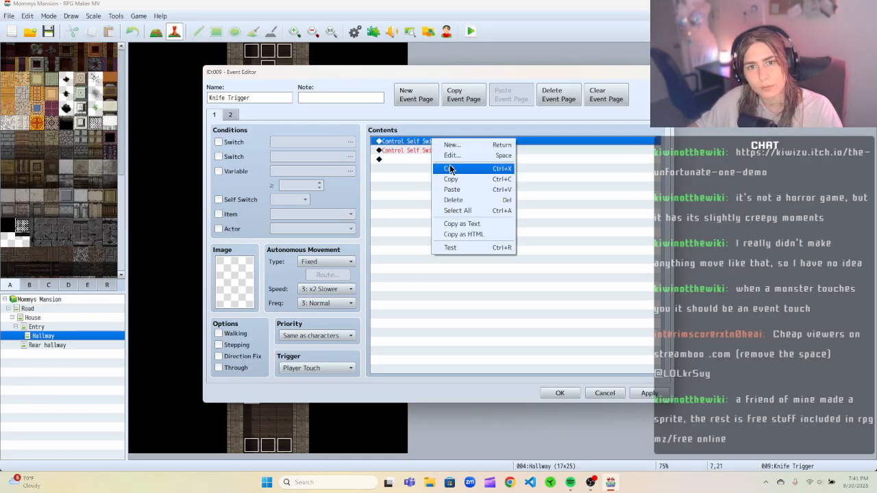
{"action": "left_click", "coordinate": [452, 145]}
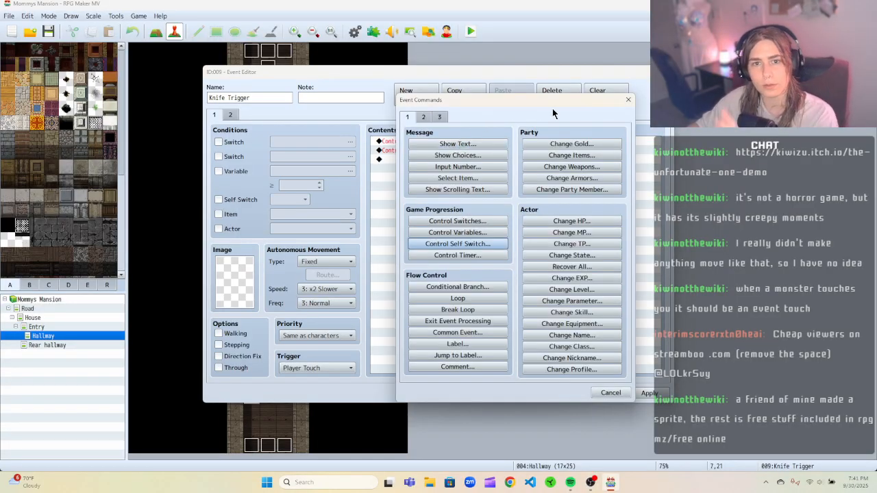
{"action": "left_click", "coordinate": [628, 99]}
{"action": "right_click", "coordinate": [462, 140]}
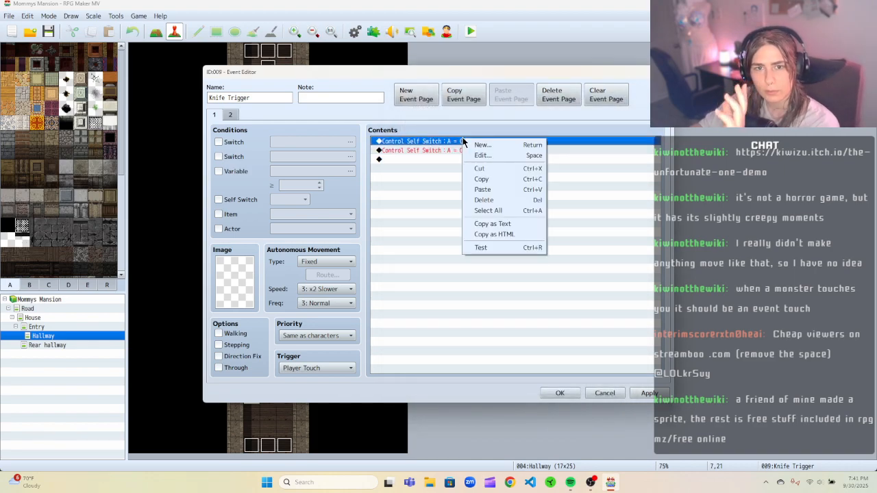
{"action": "left_click", "coordinate": [474, 154]}
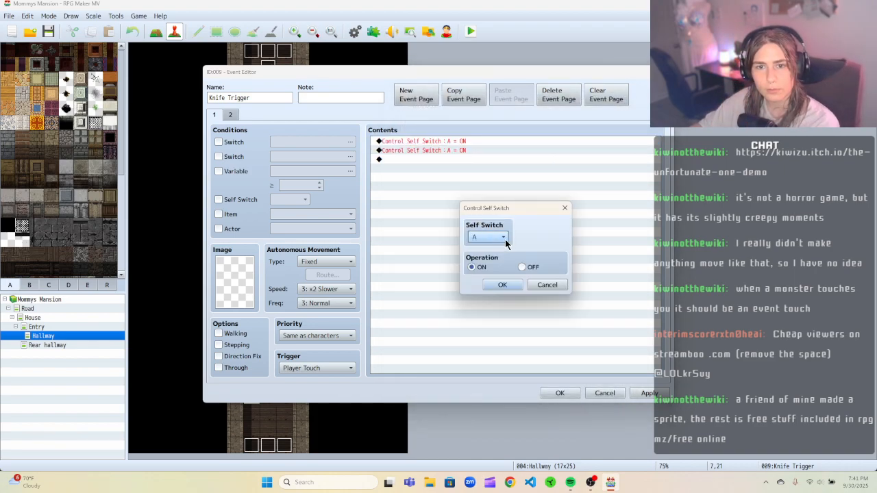
{"action": "left_click", "coordinate": [543, 284]}
{"action": "right_click", "coordinate": [456, 144]}
{"action": "left_click", "coordinate": [470, 169]}
Add a Control Switches command turning switch 0001 Move knife ON to the copy's page 1 and save the event.
{"action": "right_click", "coordinate": [454, 148]}
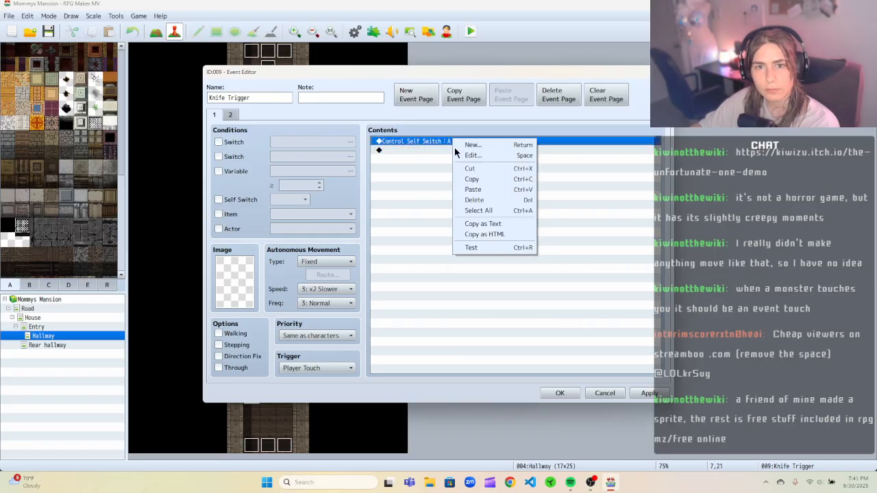
{"action": "right_click", "coordinate": [433, 147]}
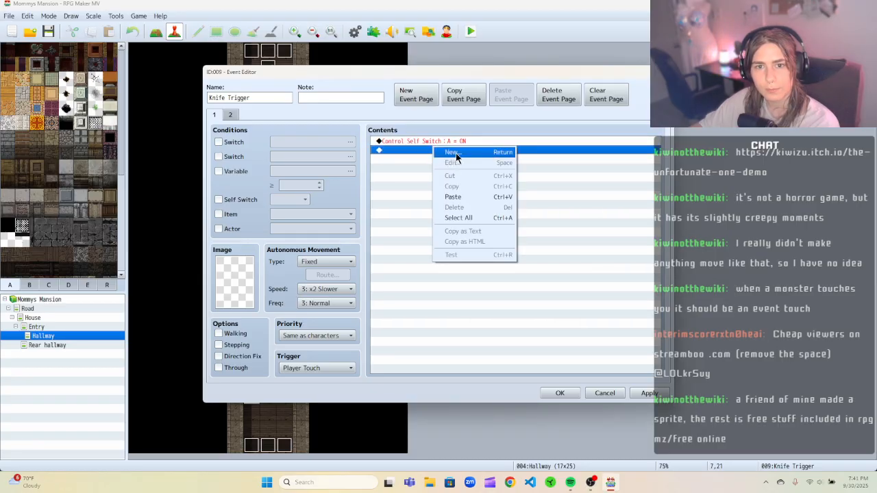
{"action": "left_click", "coordinate": [409, 149]}
{"action": "right_click", "coordinate": [410, 152]}
{"action": "left_click", "coordinate": [439, 157]}
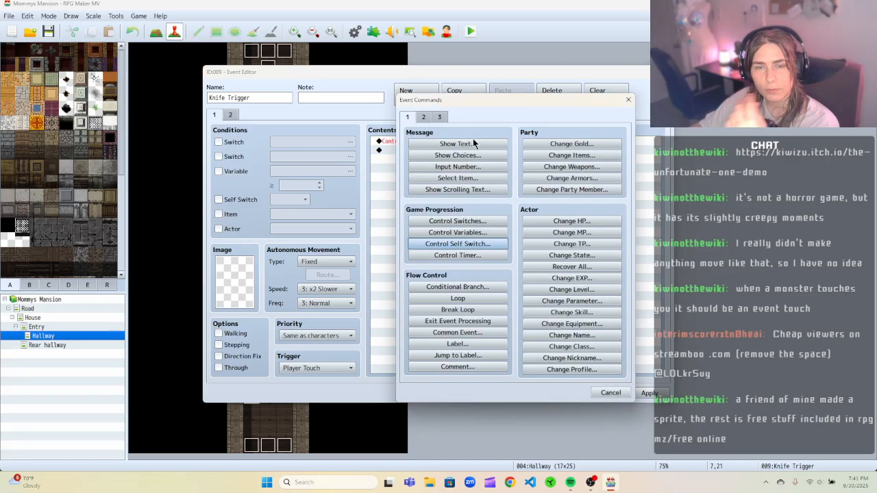
{"action": "left_click", "coordinate": [465, 222]}
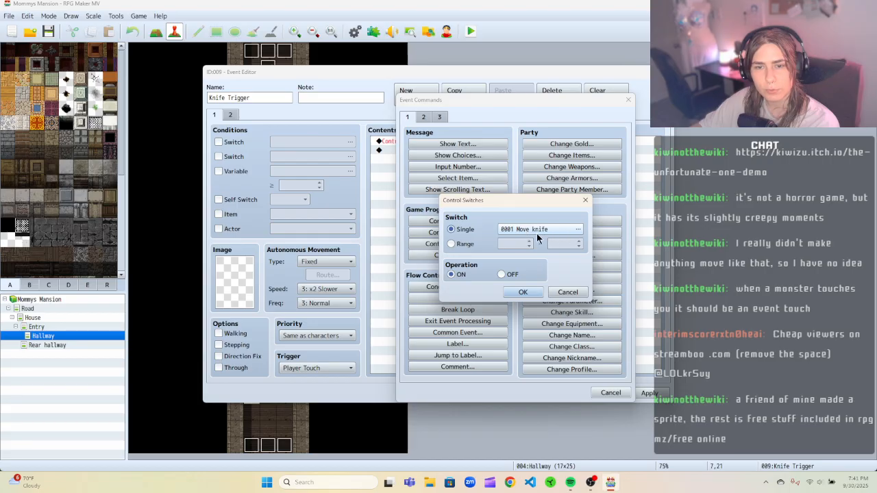
{"action": "left_click", "coordinate": [520, 292]}
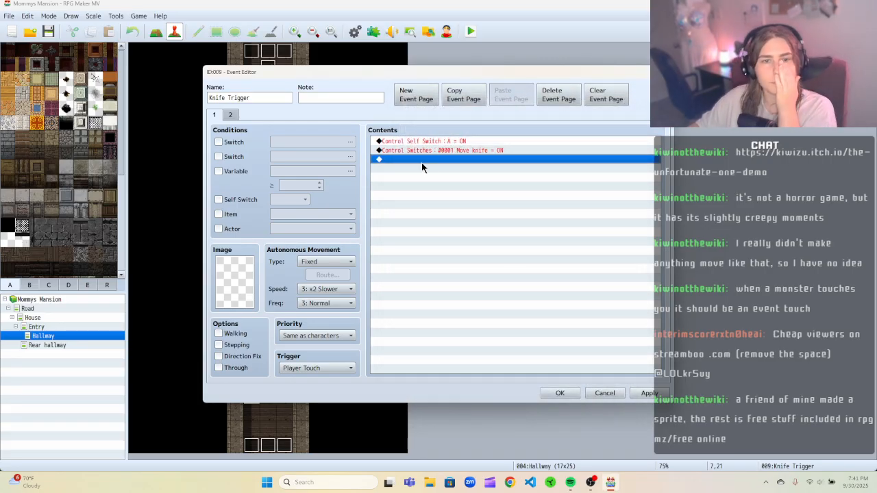
{"action": "left_click", "coordinate": [558, 393]}
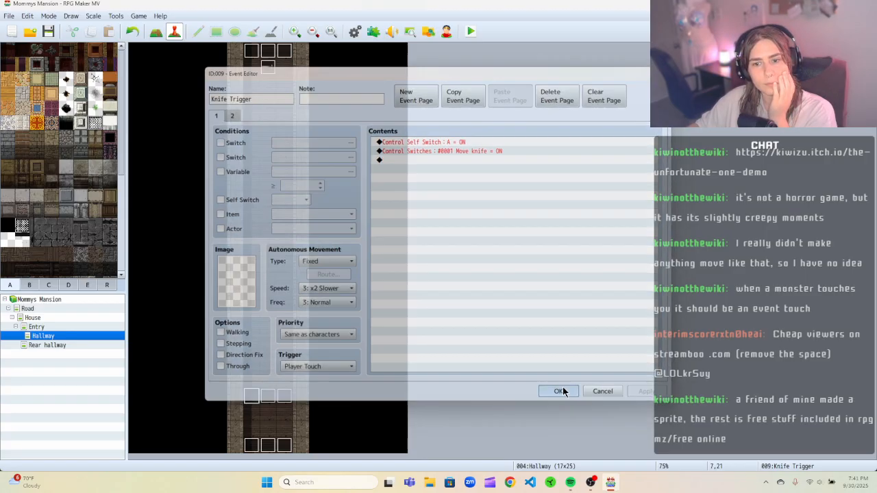
Delete the trigger event copies beside the Knife Trigger and paste the event again into the trigger row.
{"action": "right_click", "coordinate": [271, 73]}
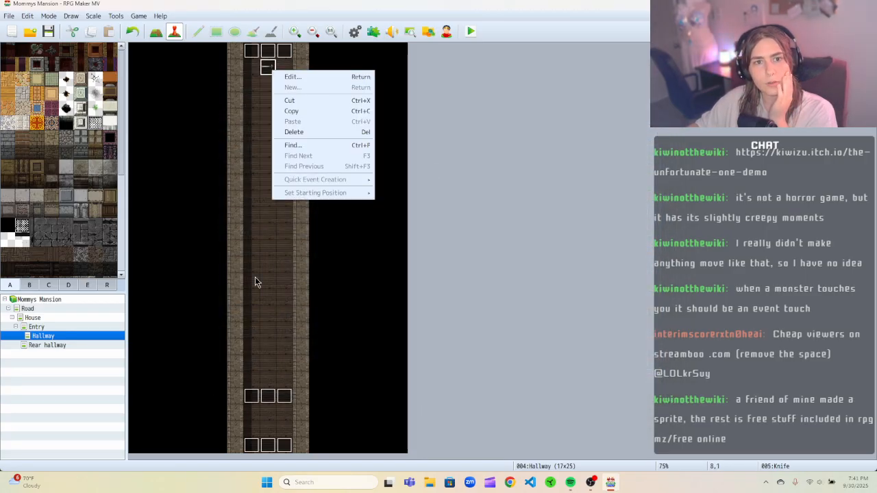
{"action": "left_click", "coordinate": [266, 402]}
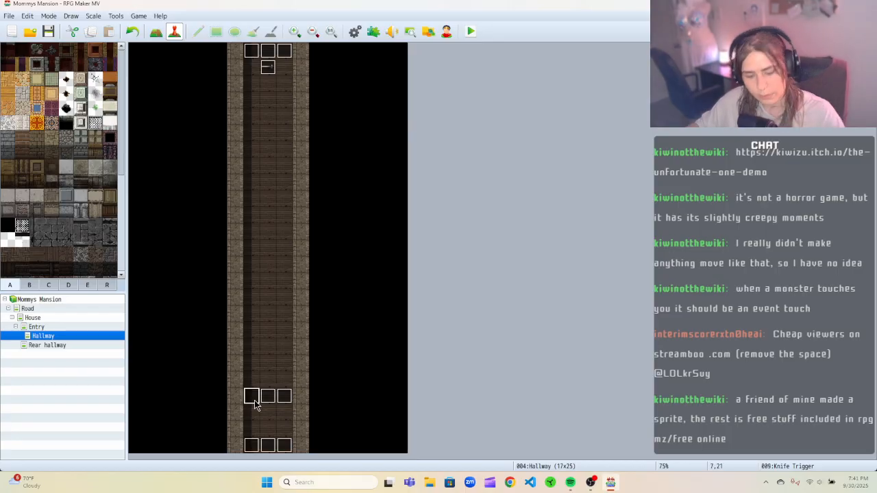
{"action": "left_click", "coordinate": [262, 402]}
{"action": "key", "text": "Delete"}
{"action": "left_click", "coordinate": [283, 404]}
{"action": "key", "text": "Delete"}
{"action": "left_click", "coordinate": [269, 399]}
{"action": "key", "text": "ctrl+v"}
Open the Knife event and delete its pages 3 and 2, leaving only page 1.
{"action": "left_click", "coordinate": [275, 71]}
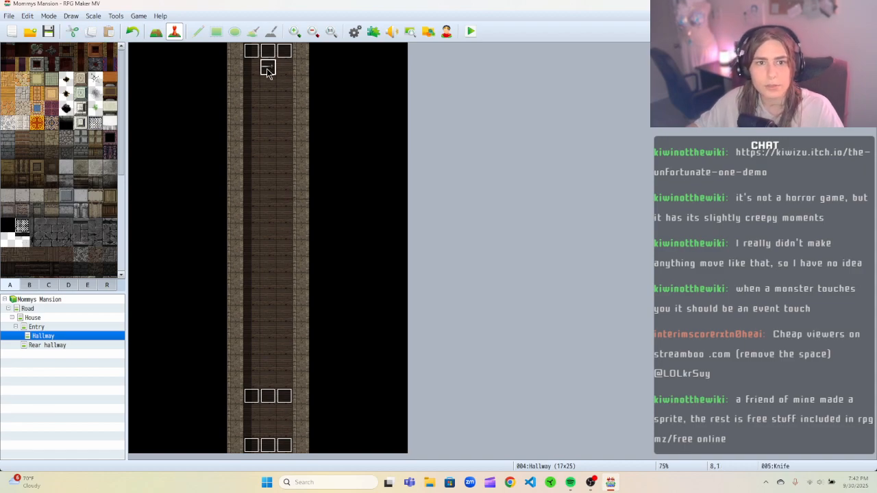
{"action": "double_click", "coordinate": [279, 74]}
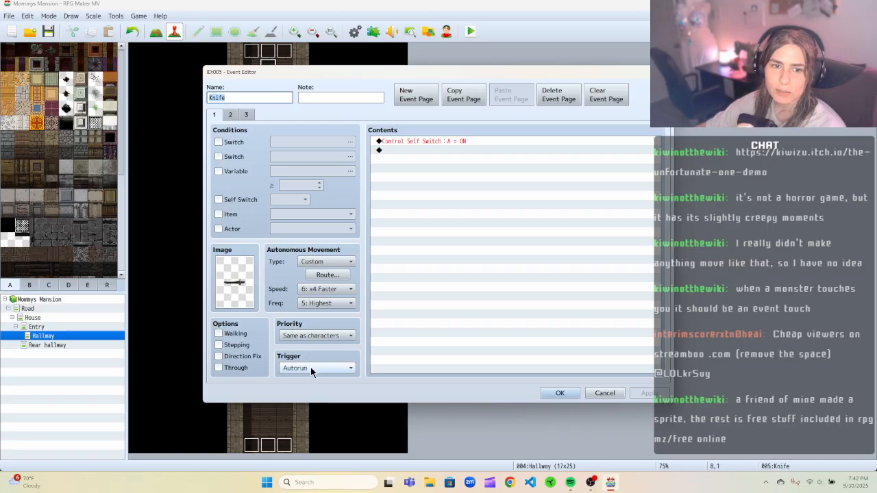
{"action": "left_click", "coordinate": [246, 115]}
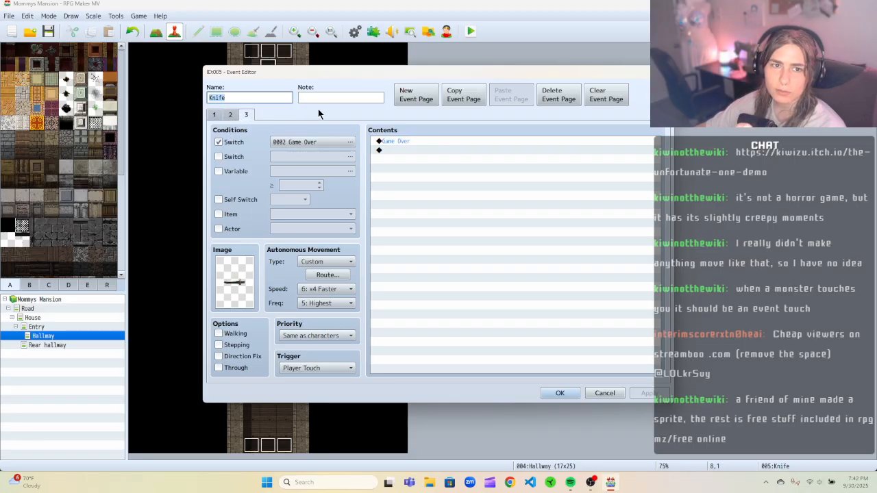
{"action": "left_click", "coordinate": [569, 96]}
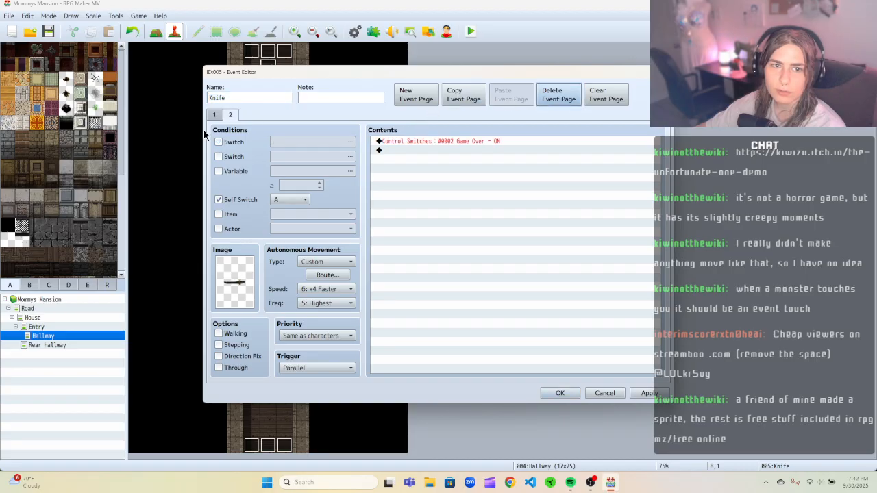
{"action": "left_click", "coordinate": [559, 96]}
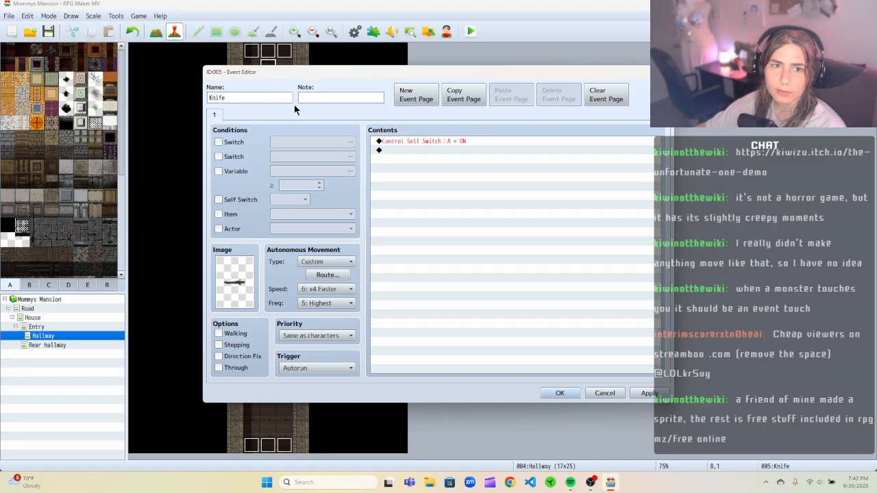
Set the Knife event's page 1 trigger to Parallel and its condition to switch 0001 Move knife.
{"action": "left_click", "coordinate": [324, 366]}
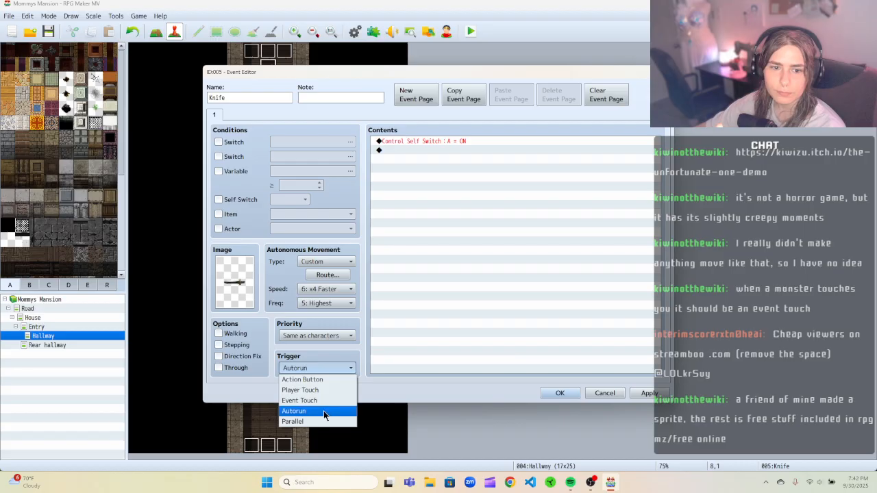
{"action": "left_click", "coordinate": [322, 422]}
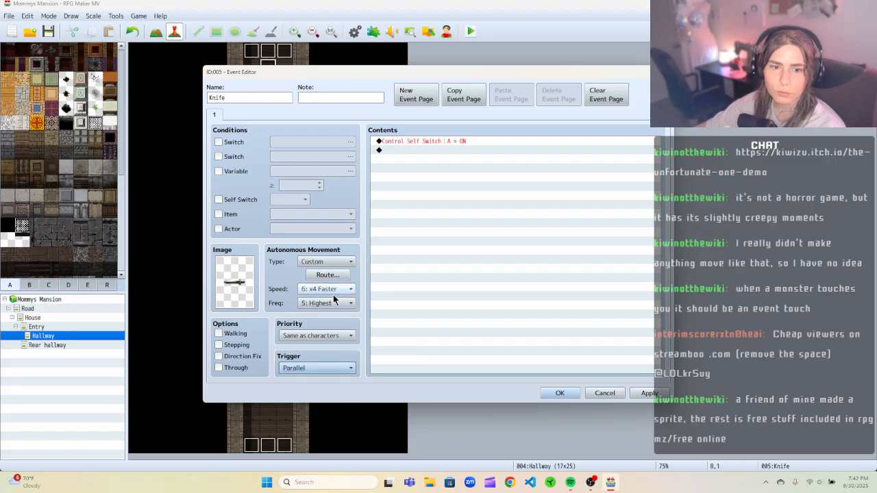
{"action": "left_click", "coordinate": [218, 142]}
{"action": "left_click", "coordinate": [307, 142]}
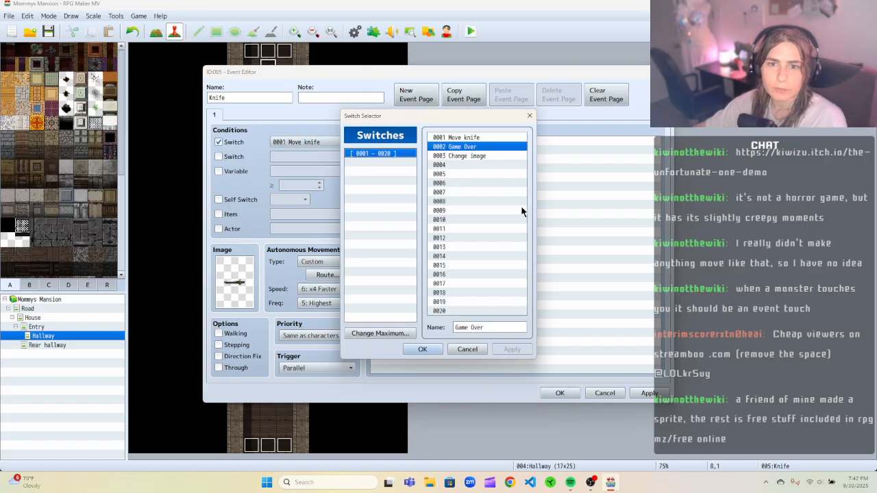
{"action": "left_click", "coordinate": [471, 348]}
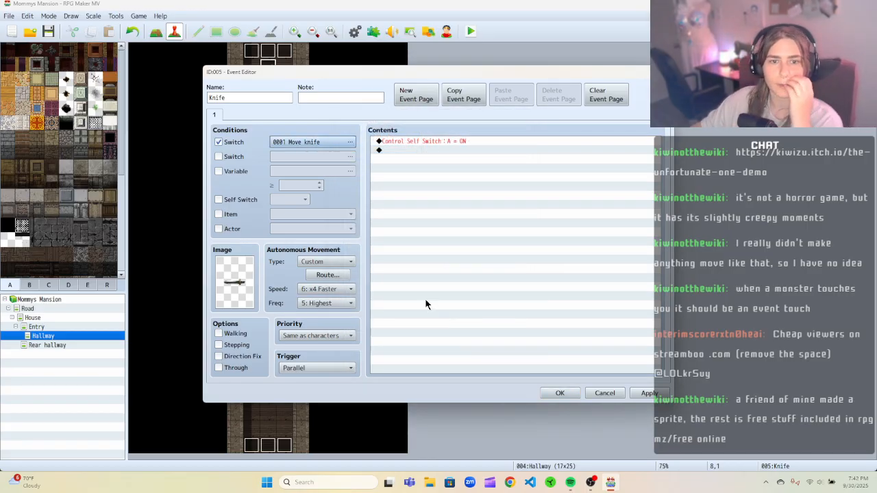
Delete the Control Self Switch command and edit the page's movement route to move down with Repeat Movements.
{"action": "right_click", "coordinate": [445, 141]}
{"action": "left_click", "coordinate": [463, 172]}
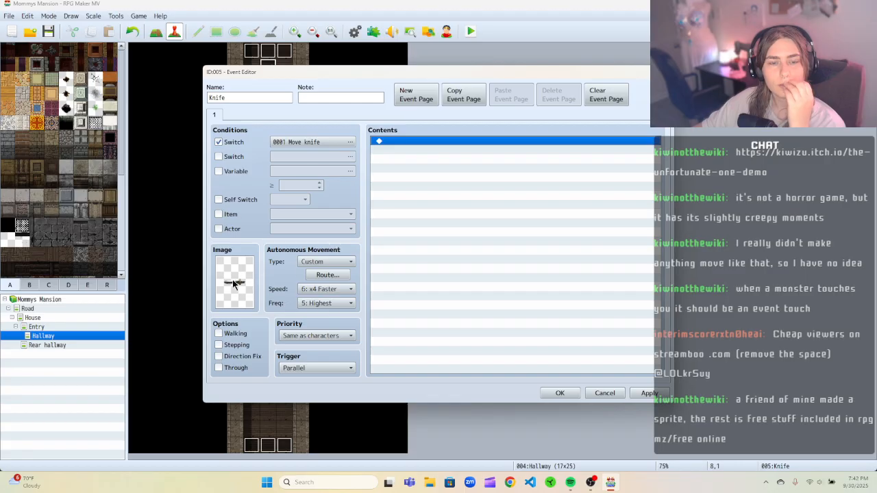
{"action": "left_click", "coordinate": [327, 275]}
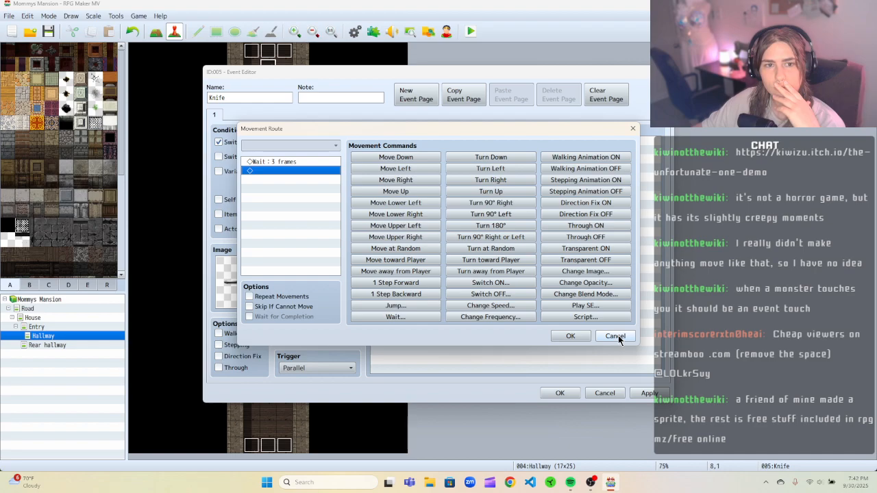
{"action": "right_click", "coordinate": [282, 161]}
{"action": "left_click", "coordinate": [309, 179]}
{"action": "left_click", "coordinate": [381, 157]}
{"action": "left_click", "coordinate": [301, 297]}
{"action": "left_click", "coordinate": [569, 336]}
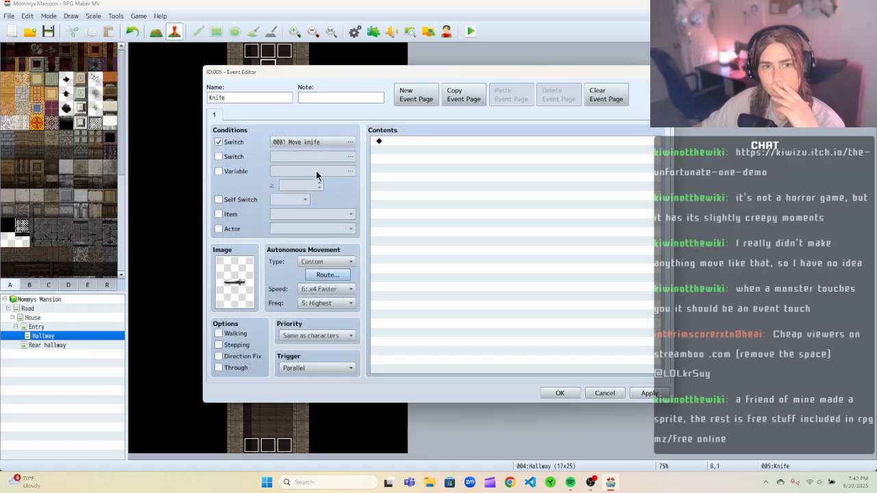
{"action": "left_click", "coordinate": [334, 337]}
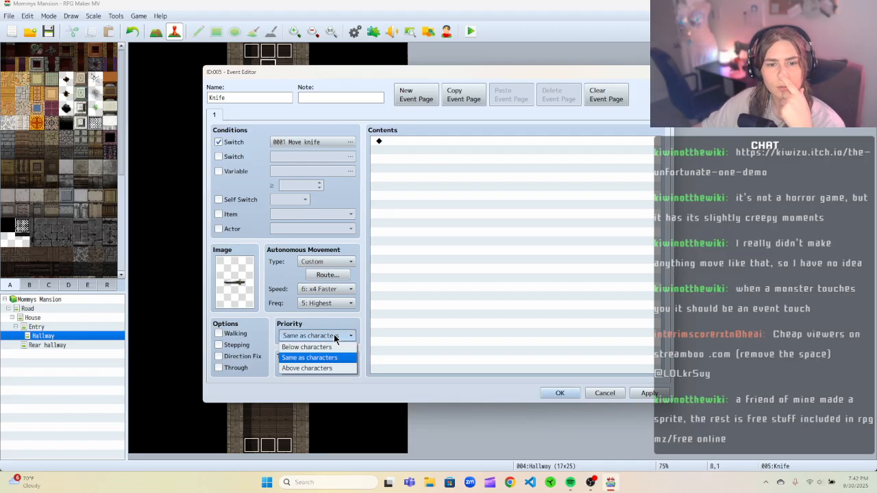
{"action": "left_click", "coordinate": [333, 335]}
{"action": "left_click", "coordinate": [333, 335]}
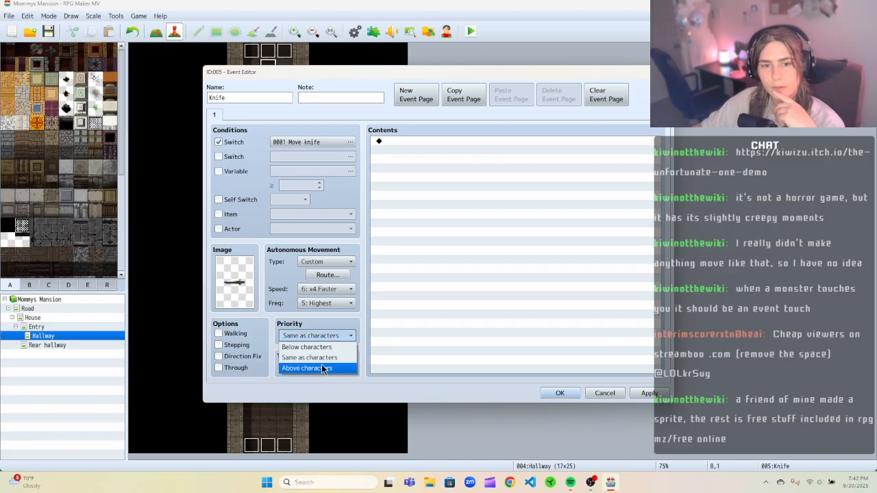
{"action": "left_click", "coordinate": [329, 337]}
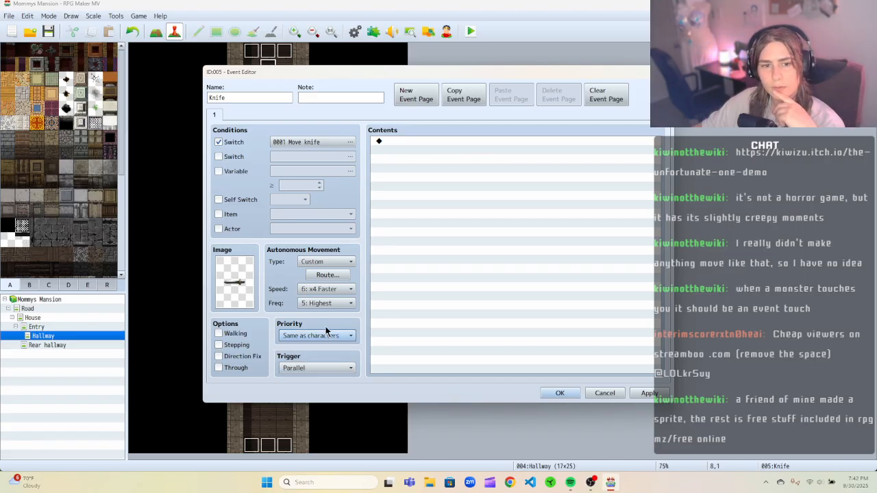
Add a Control Switches command turning switch 0002 Game Over ON to page 1's contents.
{"action": "right_click", "coordinate": [401, 142]}
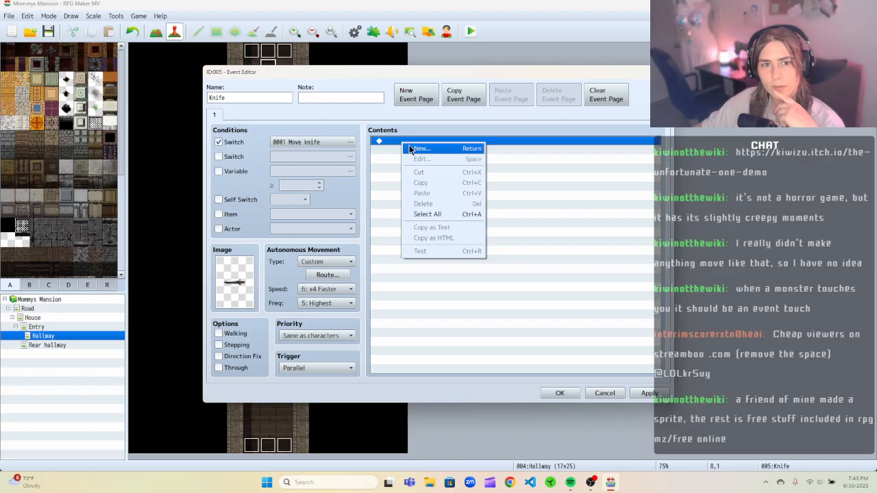
{"action": "left_click", "coordinate": [410, 148]}
{"action": "left_click", "coordinate": [446, 222]}
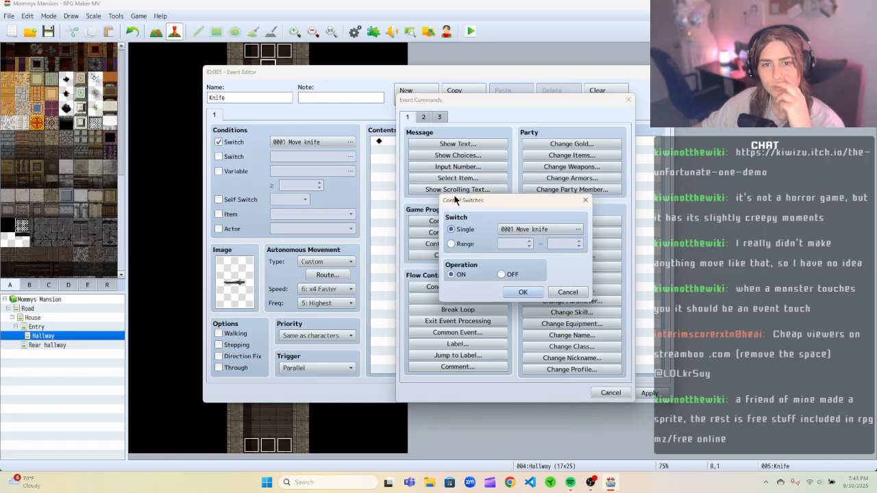
{"action": "left_click", "coordinate": [544, 227]}
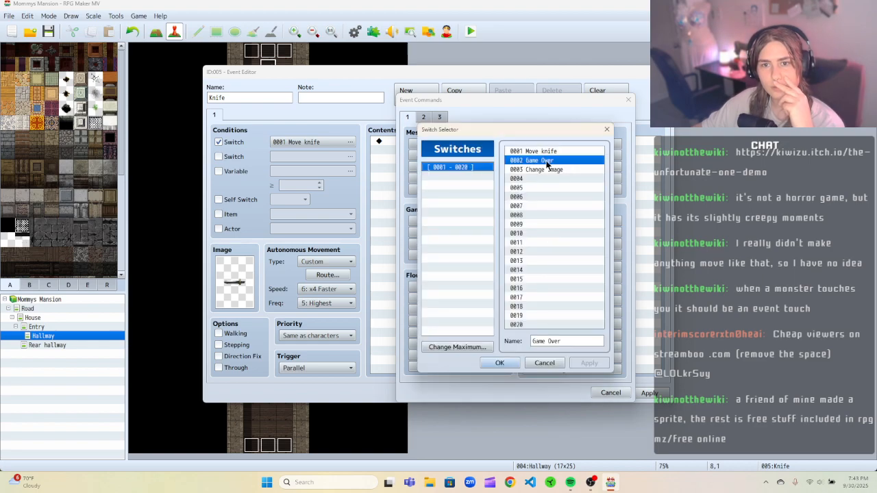
{"action": "left_click", "coordinate": [506, 362]}
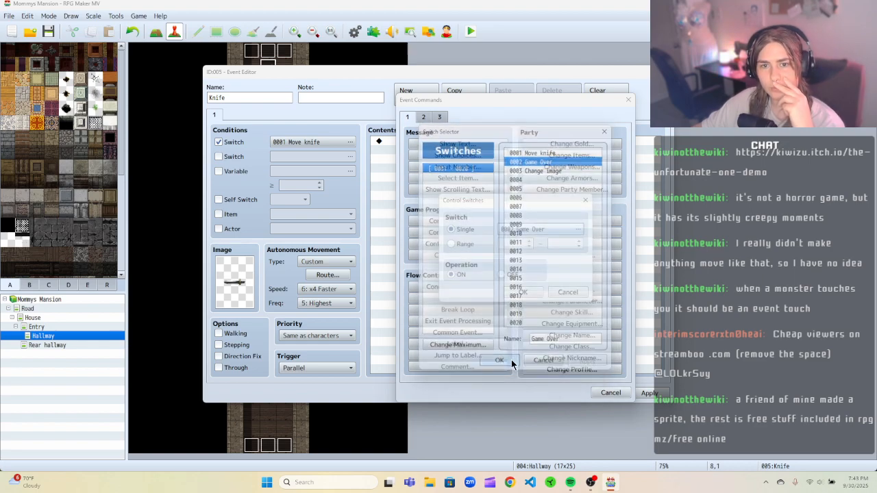
{"action": "left_click", "coordinate": [530, 293]}
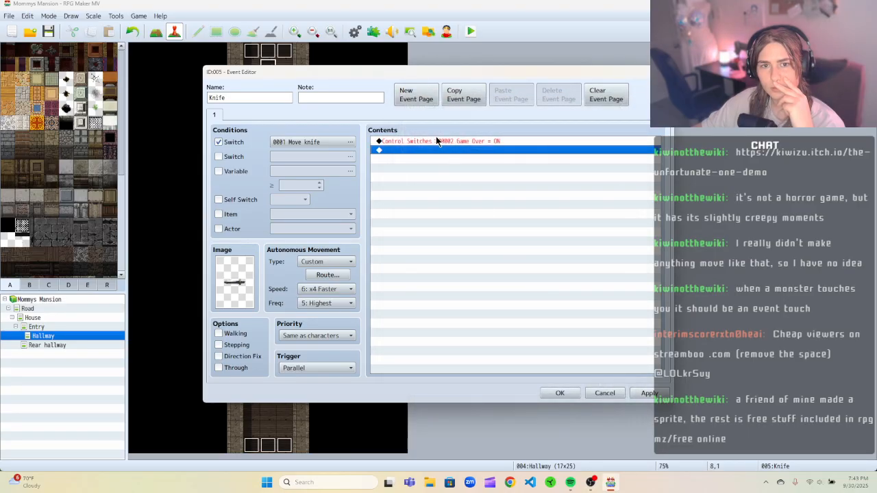
Create a new event page 2 conditioned on switch 0002 Game Over.
{"action": "left_click", "coordinate": [418, 95]}
{"action": "left_click", "coordinate": [219, 142]}
{"action": "left_click", "coordinate": [349, 142]}
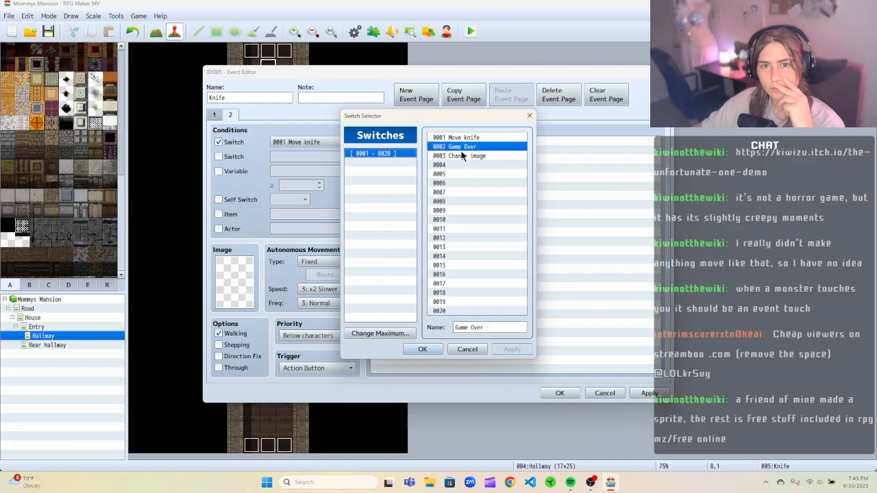
{"action": "left_click", "coordinate": [421, 350]}
Add a Game Over command to page 2's contents.
{"action": "right_click", "coordinate": [404, 139]}
{"action": "left_click", "coordinate": [416, 147]}
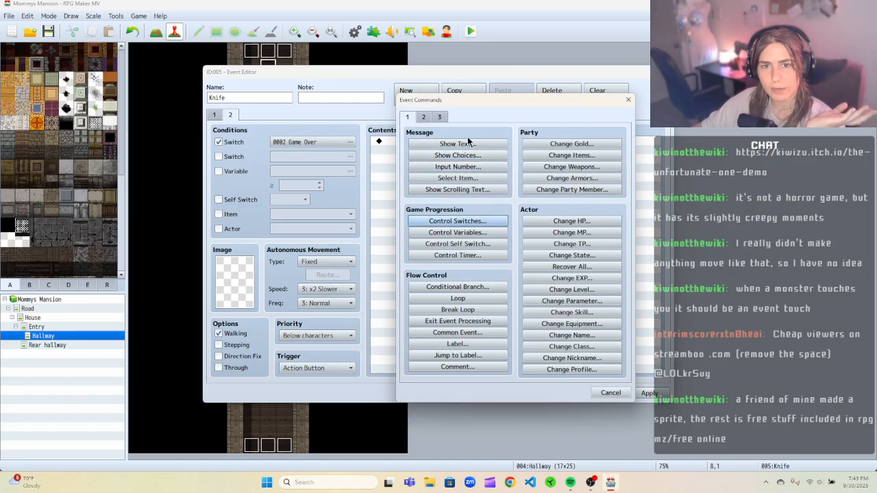
{"action": "left_click", "coordinate": [439, 117]}
{"action": "left_click", "coordinate": [458, 200]}
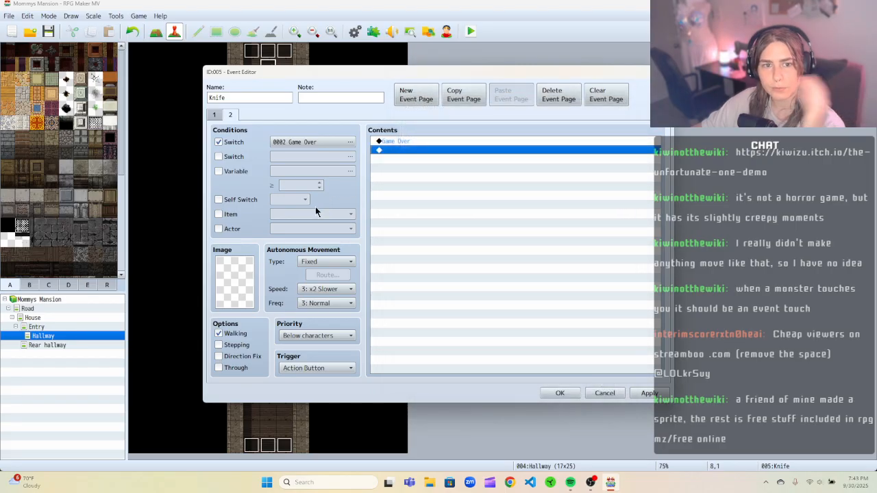
Set page 2's trigger to Player Touch.
{"action": "left_click", "coordinate": [323, 262]}
{"action": "left_click", "coordinate": [277, 296]}
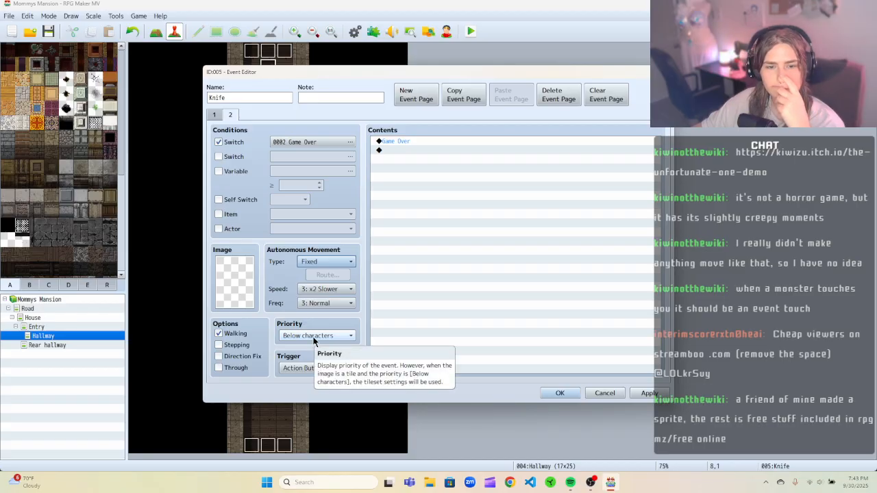
{"action": "left_click", "coordinate": [295, 372]}
{"action": "left_click", "coordinate": [312, 387]}
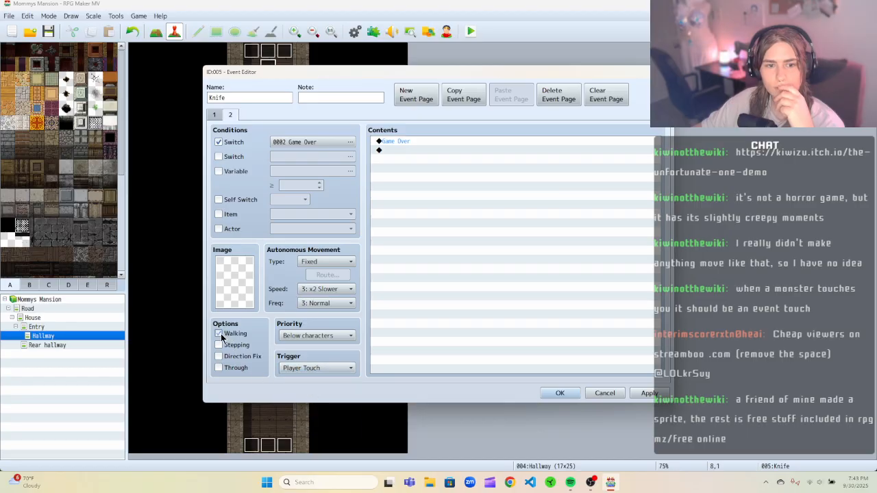
Set page 2's autonomous movement to Custom with speed 6: x4 Faster and frequency 5: Highest.
{"action": "left_click", "coordinate": [340, 262]}
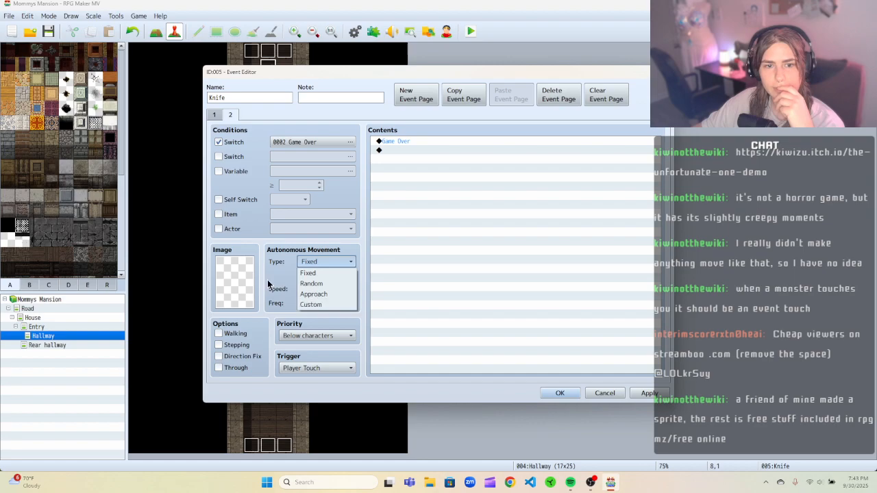
{"action": "left_click", "coordinate": [268, 283]}
{"action": "left_click", "coordinate": [333, 289]}
{"action": "left_click", "coordinate": [333, 353]}
{"action": "left_click", "coordinate": [330, 304]}
{"action": "left_click", "coordinate": [326, 358]}
{"action": "left_click", "coordinate": [326, 261]}
{"action": "left_click", "coordinate": [327, 304]}
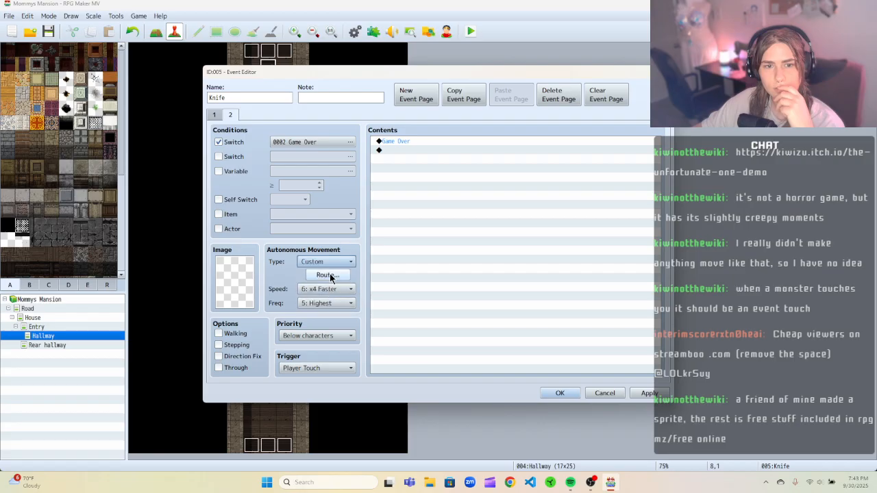
Set page 2's movement route to move down with Repeat Movements and close the event editor.
{"action": "left_click", "coordinate": [325, 276]}
{"action": "left_click", "coordinate": [411, 168]}
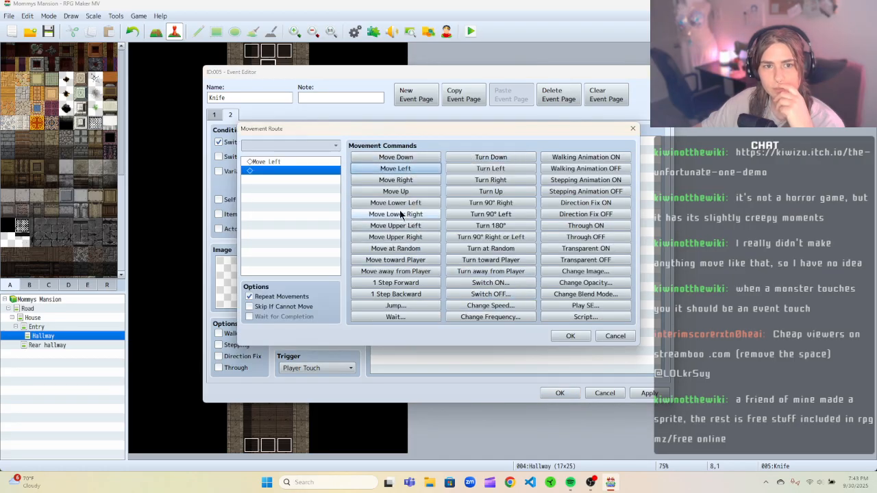
{"action": "left_click", "coordinate": [310, 161]}
{"action": "left_click", "coordinate": [395, 157]}
{"action": "right_click", "coordinate": [312, 170]}
{"action": "left_click", "coordinate": [356, 186]}
{"action": "left_click", "coordinate": [569, 335]}
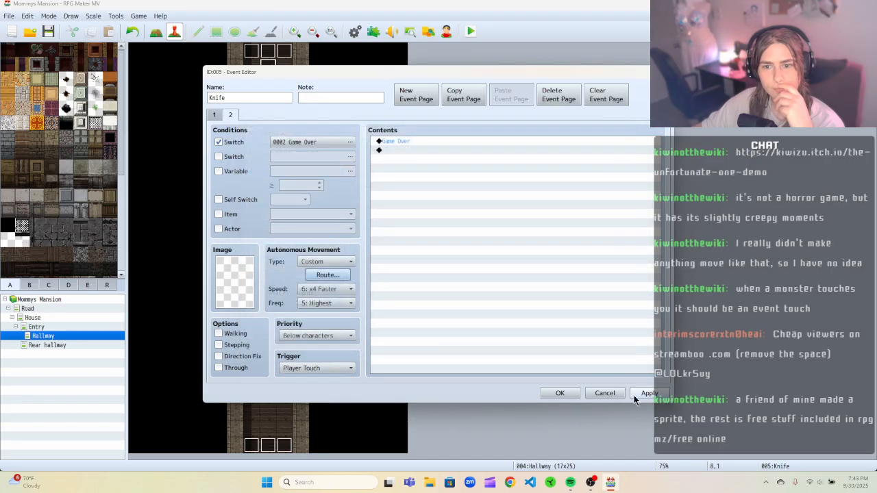
{"action": "left_click", "coordinate": [559, 393]}
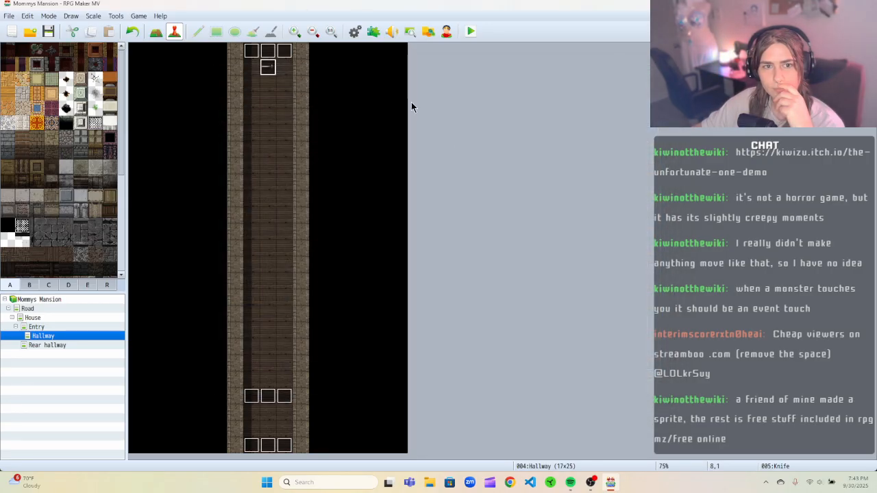
Save the game and playtest, walking the character up the hallway toward the knife.
{"action": "left_click", "coordinate": [469, 34]}
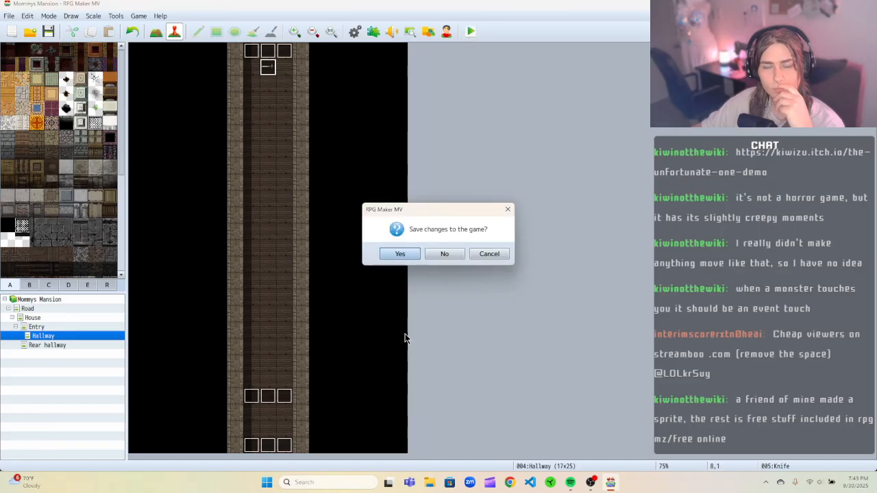
{"action": "left_click", "coordinate": [404, 256]}
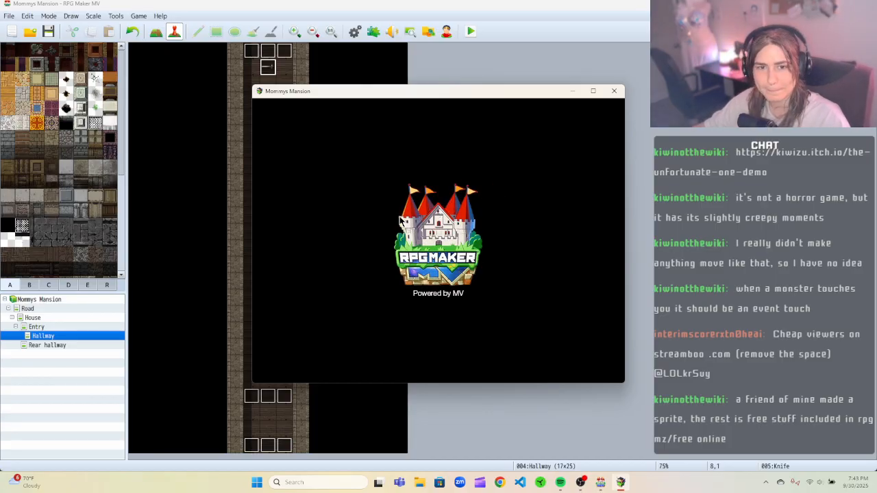
{"action": "left_click", "coordinate": [444, 293]}
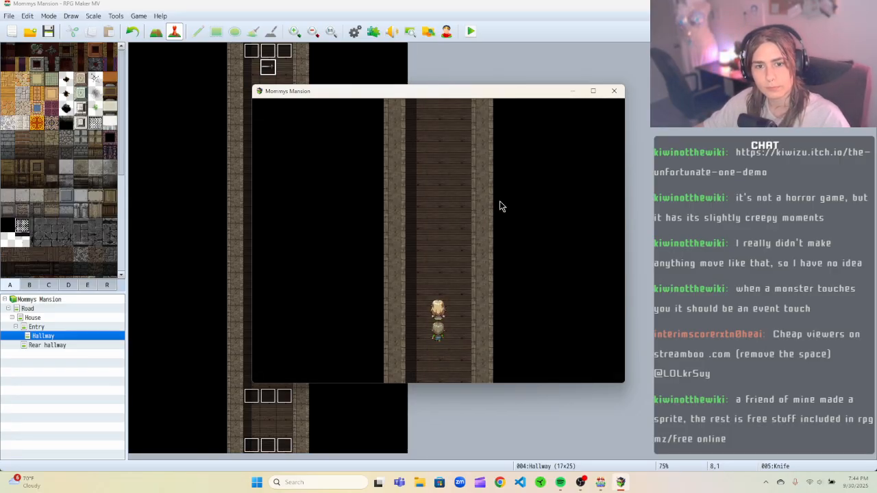
{"action": "key", "text": "Up"}
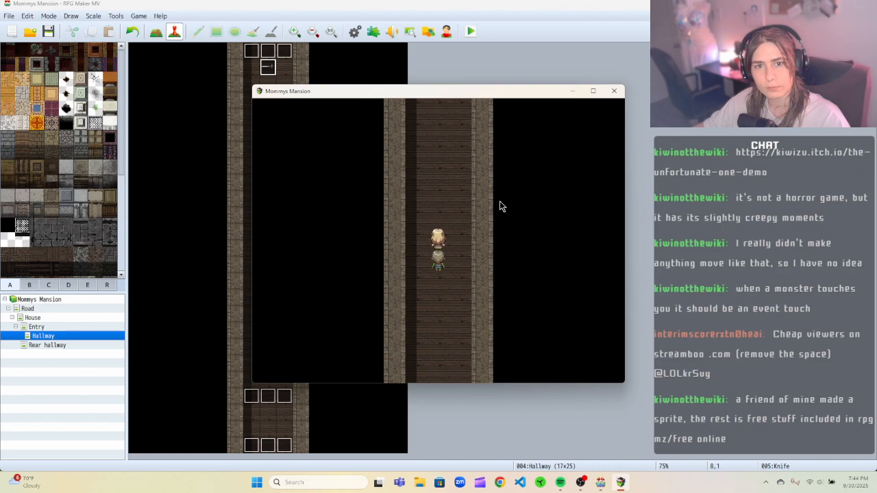
{"action": "key", "text": "Up"}
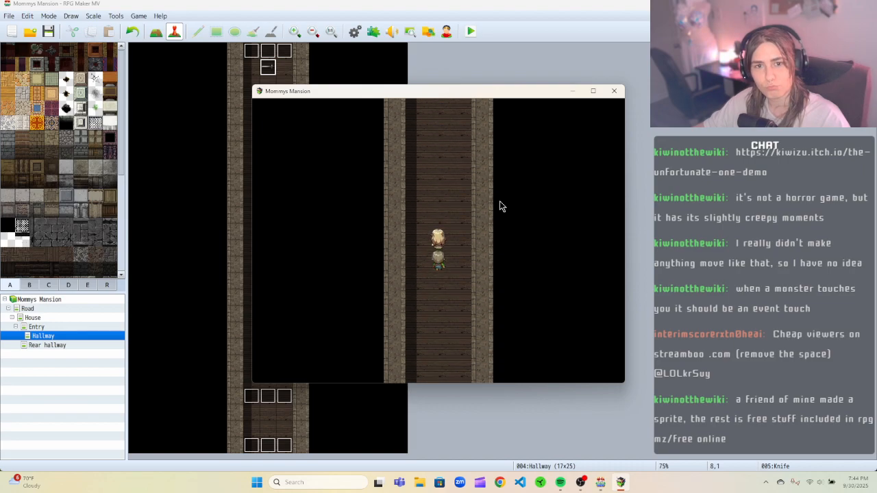
{"action": "key", "text": "Up"}
{"action": "key", "text": "Down"}
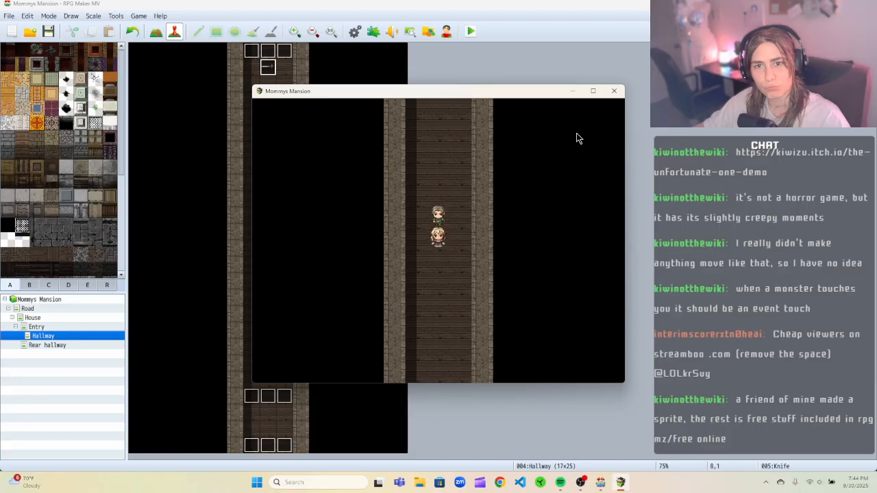
{"action": "left_click", "coordinate": [613, 96]}
Open the Knife Trigger event to review its commands and close it.
{"action": "right_click", "coordinate": [285, 396]}
{"action": "left_click", "coordinate": [302, 374]}
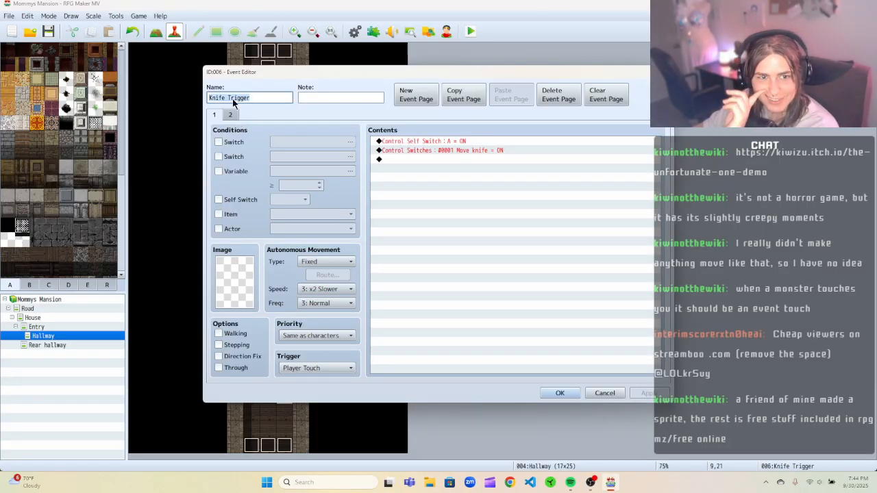
{"action": "left_click", "coordinate": [663, 72]}
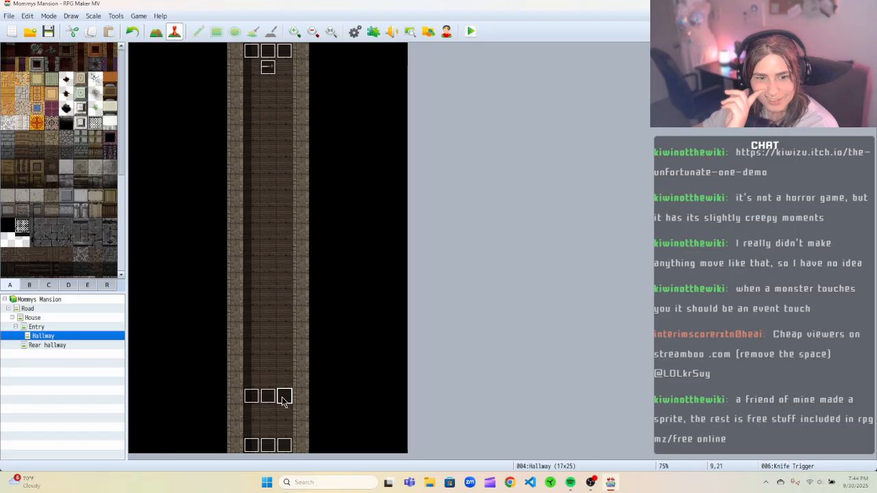
Switch to the Rear hallway map and back to the Hallway map.
{"action": "left_click", "coordinate": [88, 345]}
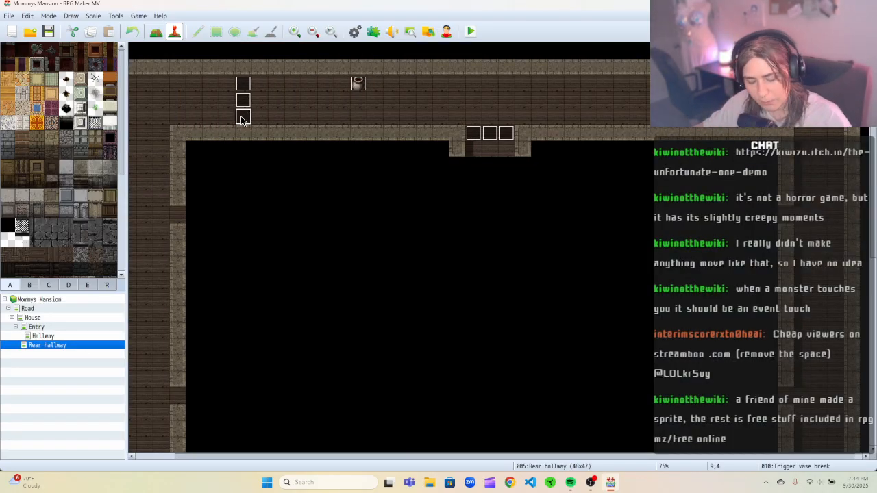
{"action": "left_click", "coordinate": [105, 336]}
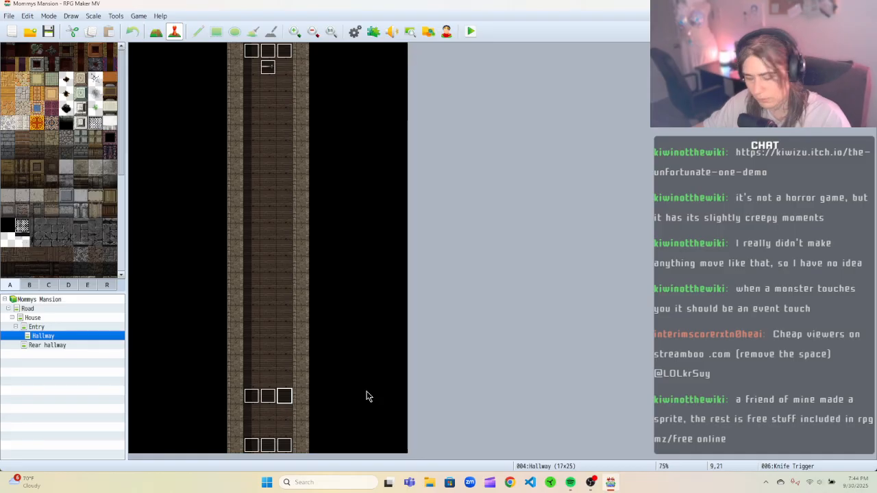
Delete the three trigger events across the lower hallway, then undo the deletions.
{"action": "key", "text": "Delete"}
{"action": "left_click", "coordinate": [267, 400]}
{"action": "key", "text": "Delete"}
{"action": "left_click", "coordinate": [255, 398]}
{"action": "key", "text": "Delete"}
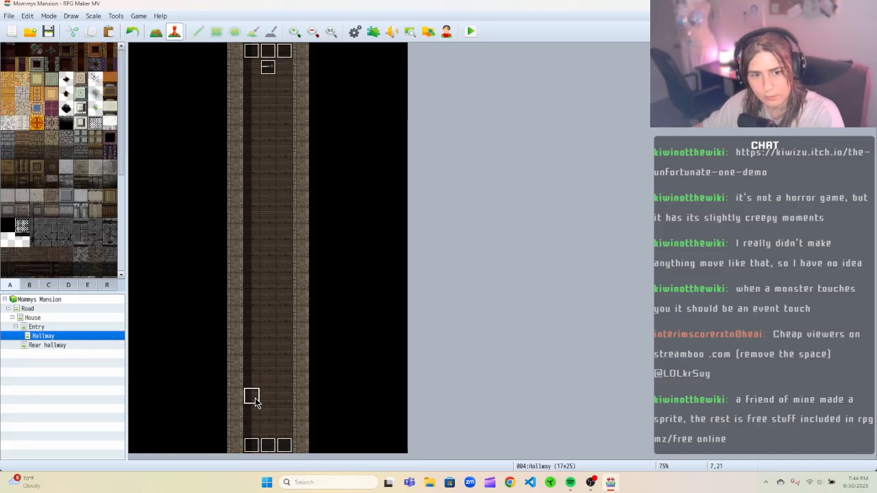
{"action": "key", "text": "ctrl+z"}
{"action": "key", "text": "ctrl+z"}
{"action": "key", "text": "ctrl+z"}
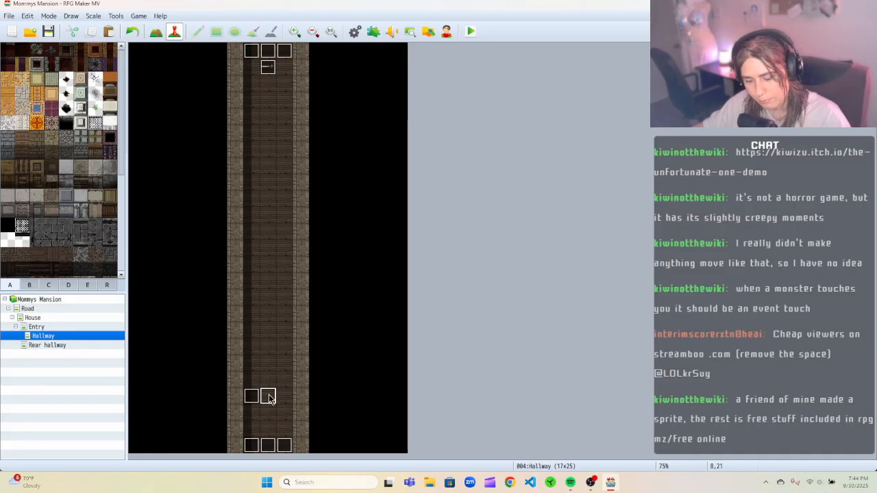
Open the Trigger vase break event to review its commands, then close it.
{"action": "left_click", "coordinate": [286, 402]}
{"action": "right_click", "coordinate": [286, 402]}
{"action": "left_click", "coordinate": [294, 368]}
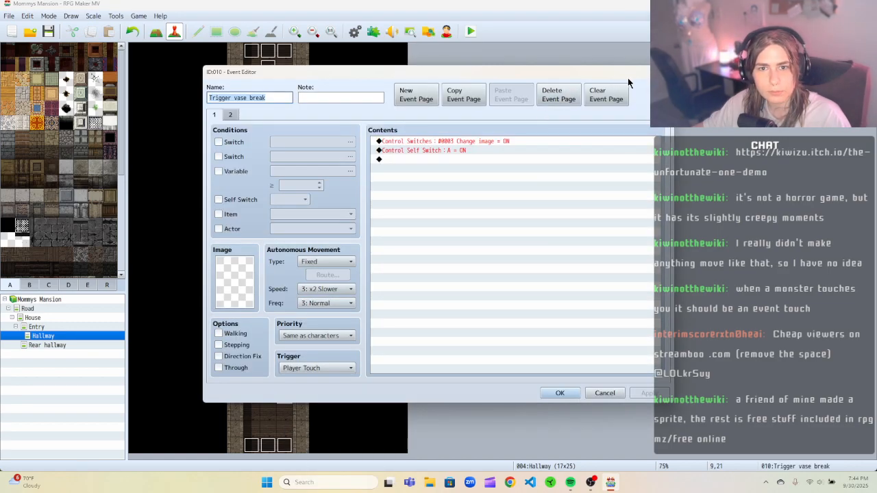
{"action": "left_click", "coordinate": [663, 72]}
Copy the Vase break event from the Rear hallway map and paste it onto the knife's tile in the Hallway.
{"action": "left_click", "coordinate": [273, 67]}
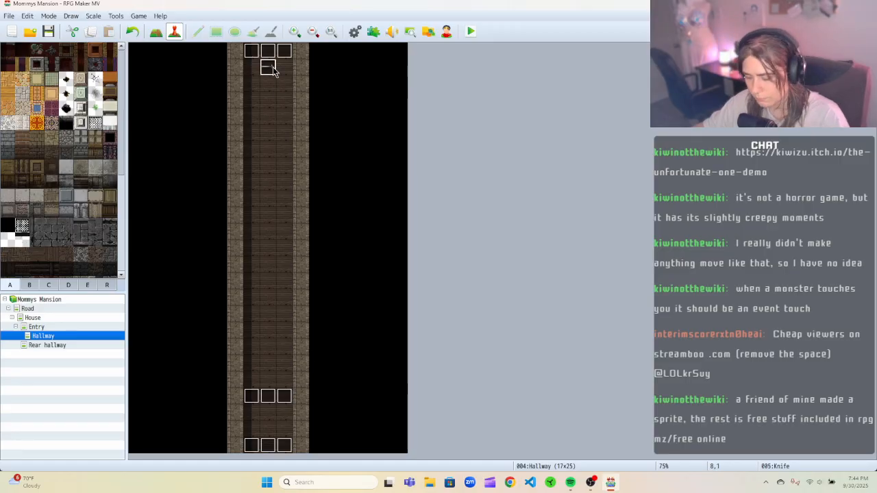
{"action": "left_click", "coordinate": [48, 345]}
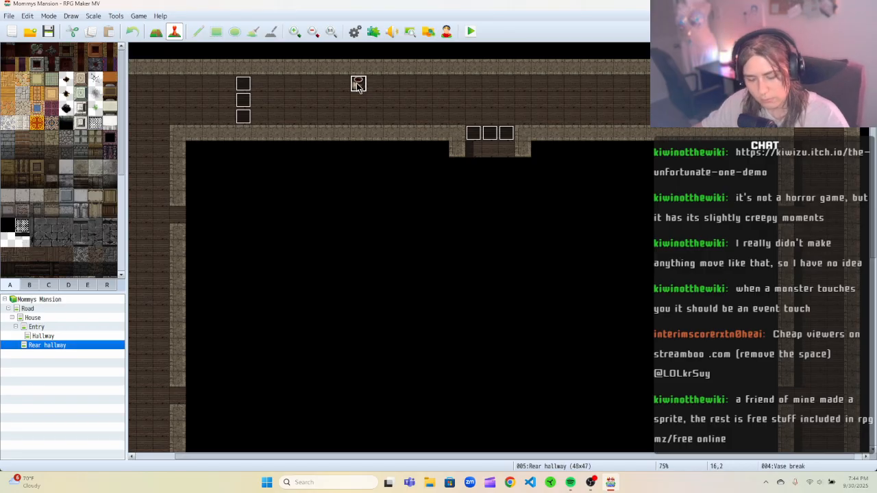
{"action": "left_click", "coordinate": [105, 336]}
{"action": "left_click", "coordinate": [271, 65]}
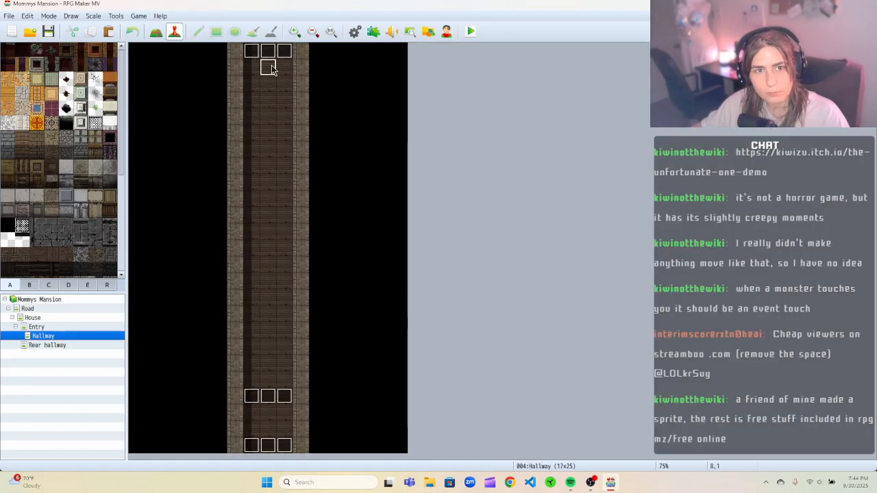
{"action": "key", "text": "ctrl+v"}
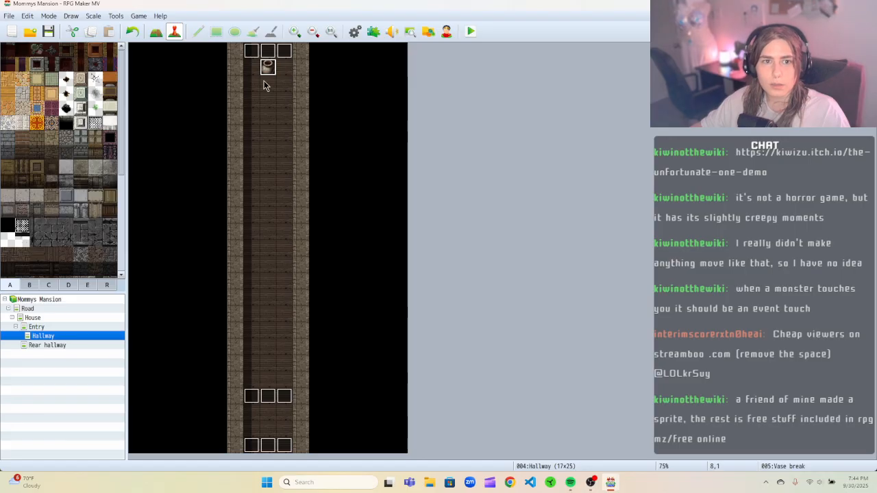
{"action": "left_click", "coordinate": [250, 402]}
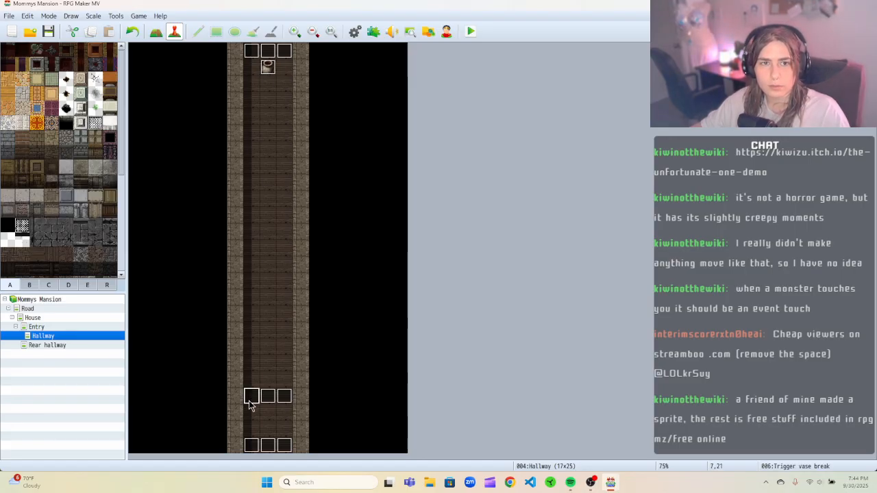
{"action": "right_click", "coordinate": [249, 402]}
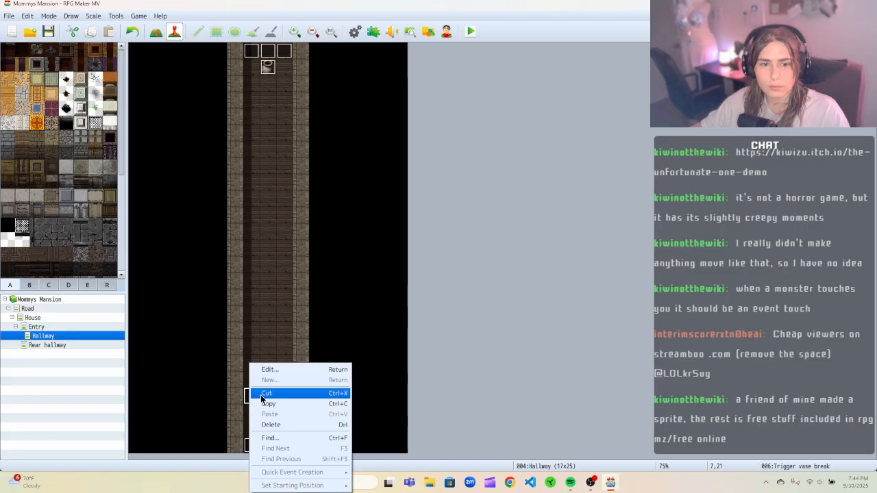
{"action": "left_click", "coordinate": [377, 320]}
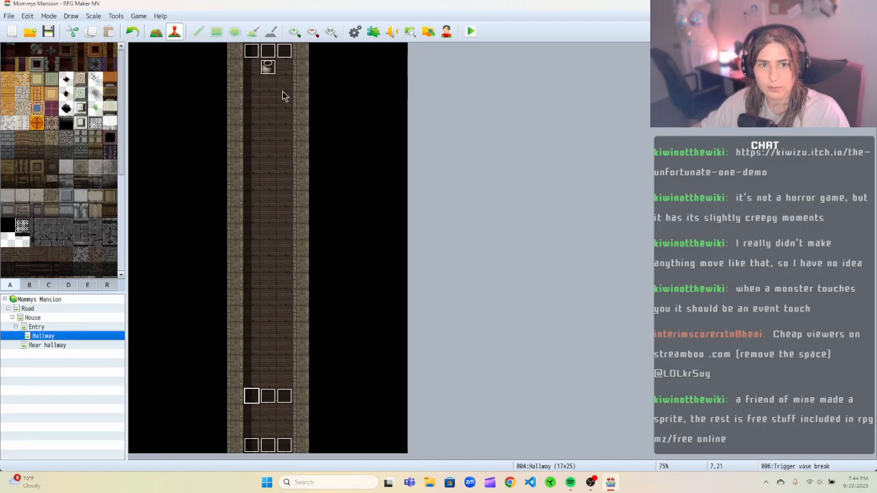
Open the pasted Vase break event and set page 1's image to the knife graphic from Tileset D.
{"action": "left_click", "coordinate": [268, 67]}
{"action": "right_click", "coordinate": [268, 70]}
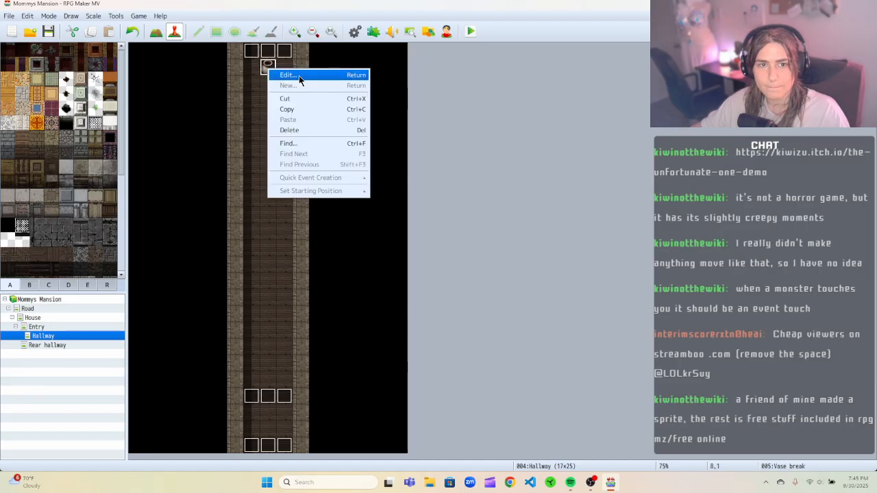
{"action": "left_click", "coordinate": [287, 74]}
{"action": "double_click", "coordinate": [234, 280]}
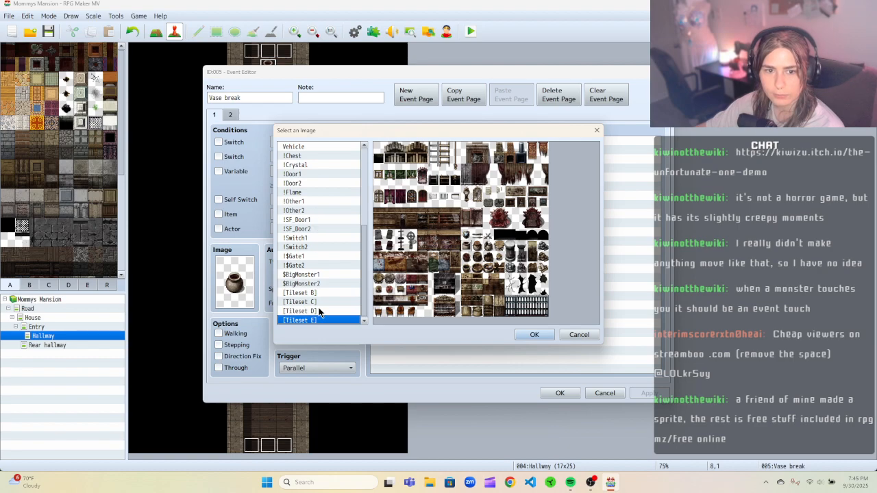
{"action": "left_click", "coordinate": [314, 312]}
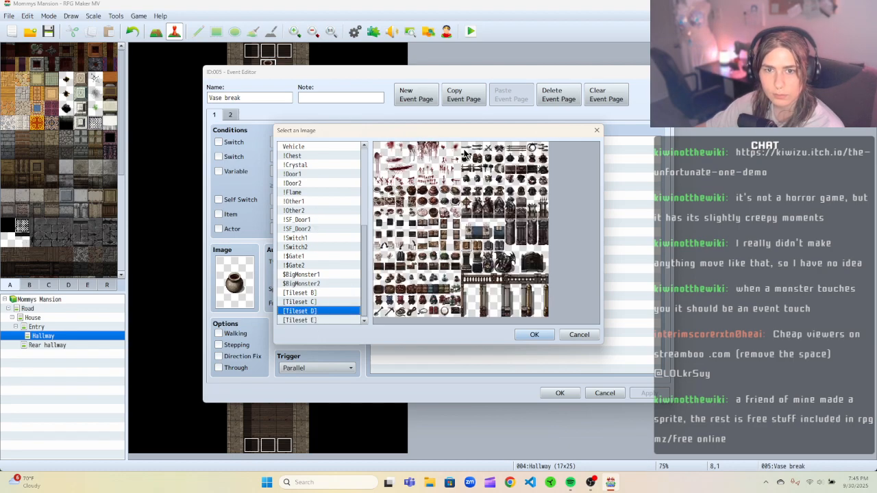
{"action": "left_click", "coordinate": [543, 334]}
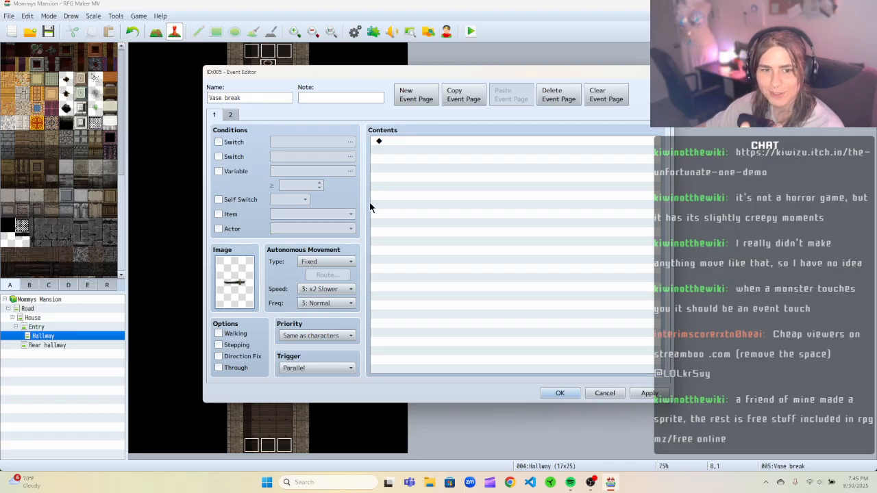
Set page 2's image to the same knife graphic from Tileset D and apply.
{"action": "left_click", "coordinate": [229, 115]}
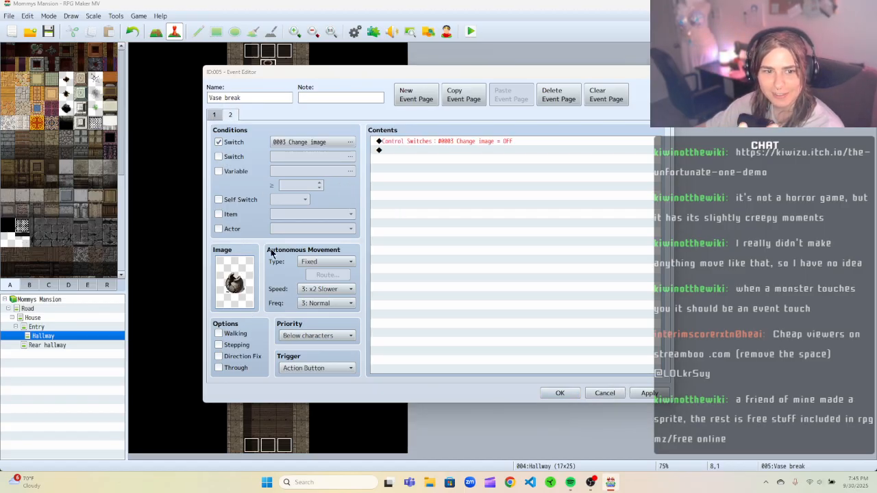
{"action": "double_click", "coordinate": [233, 285]}
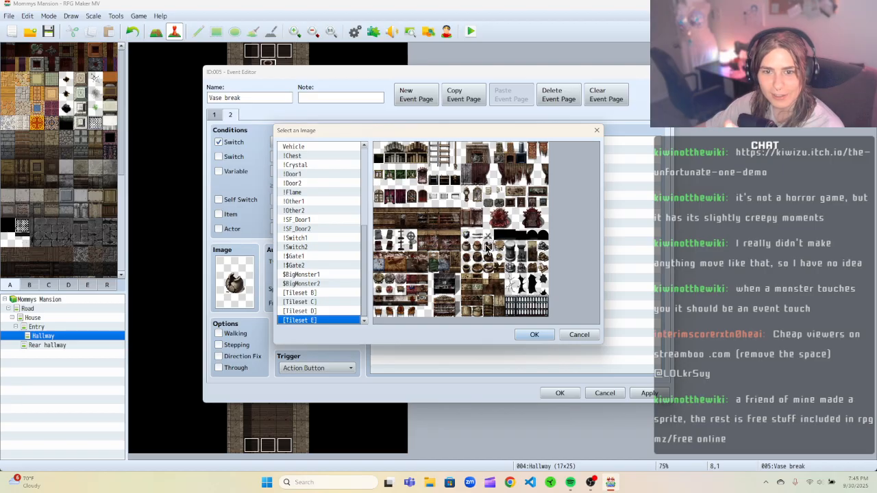
{"action": "left_click", "coordinate": [310, 311]}
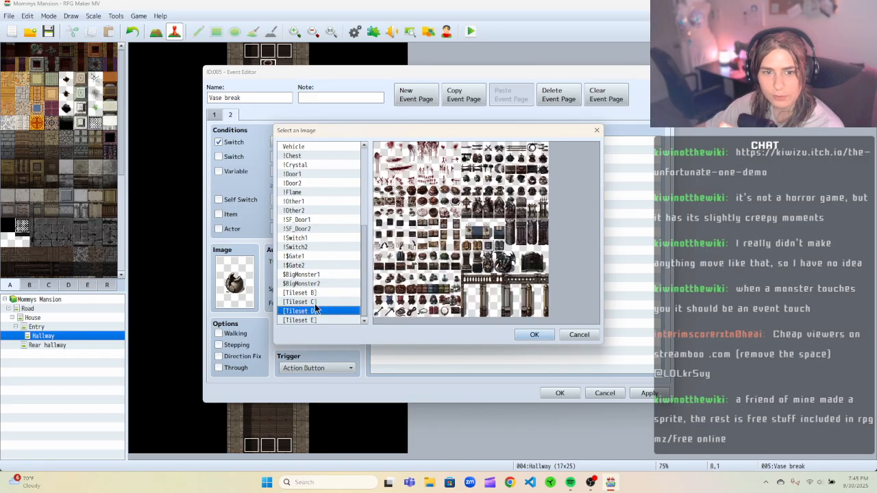
{"action": "left_click", "coordinate": [470, 149]}
{"action": "left_click", "coordinate": [530, 335]}
{"action": "left_click", "coordinate": [631, 395]}
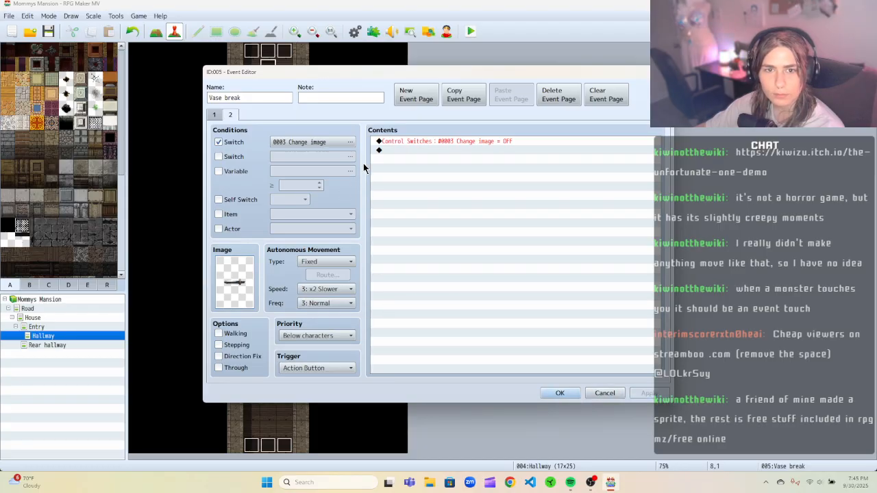
Give page 1 a Custom movement route that moves down with Repeat Movements enabled.
{"action": "left_click", "coordinate": [213, 115]}
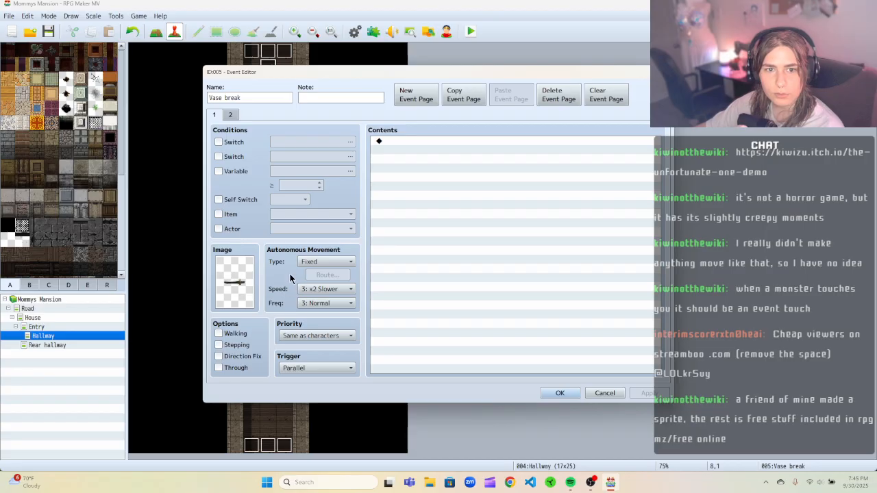
{"action": "left_click", "coordinate": [343, 258]}
{"action": "left_click", "coordinate": [338, 304]}
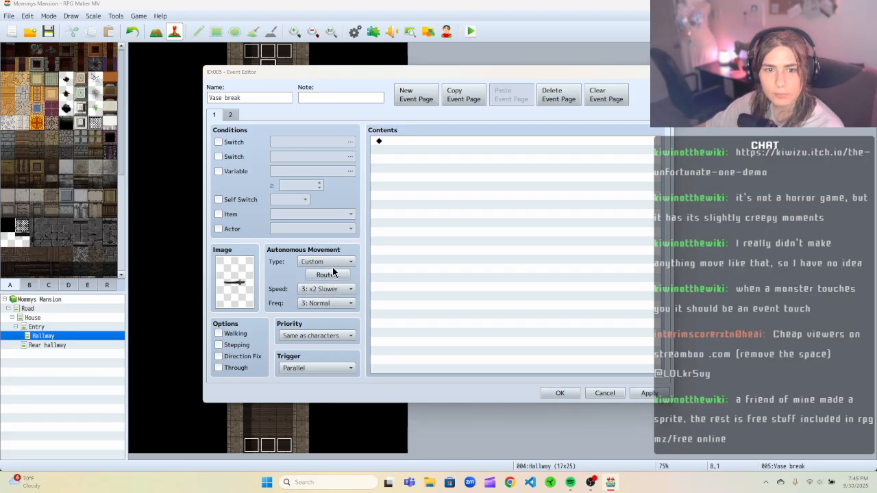
{"action": "left_click", "coordinate": [329, 273]}
{"action": "left_click", "coordinate": [404, 161]}
{"action": "left_click", "coordinate": [323, 296]}
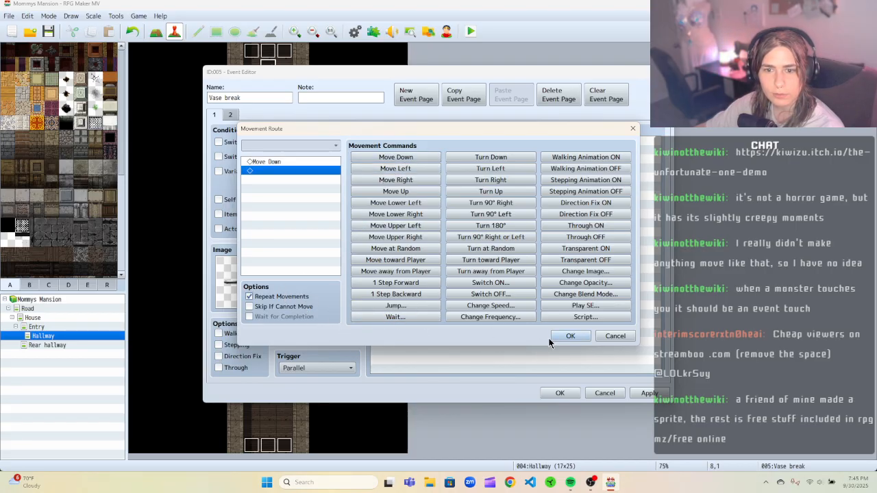
{"action": "left_click", "coordinate": [570, 336]}
Set page 1's speed to 6: x4 Faster and frequency to 5: Highest, and close the editor.
{"action": "left_click", "coordinate": [338, 290]}
{"action": "left_click", "coordinate": [330, 341]}
{"action": "left_click", "coordinate": [334, 305]}
{"action": "left_click", "coordinate": [331, 360]}
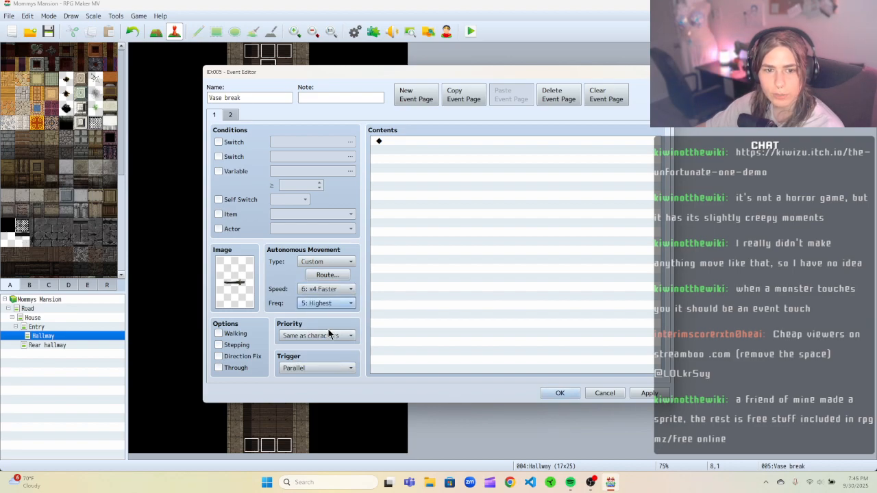
{"action": "left_click", "coordinate": [554, 393]}
Reopen the event and set page 2's trigger to Player Touch.
{"action": "right_click", "coordinate": [270, 71]}
{"action": "left_click", "coordinate": [289, 78]}
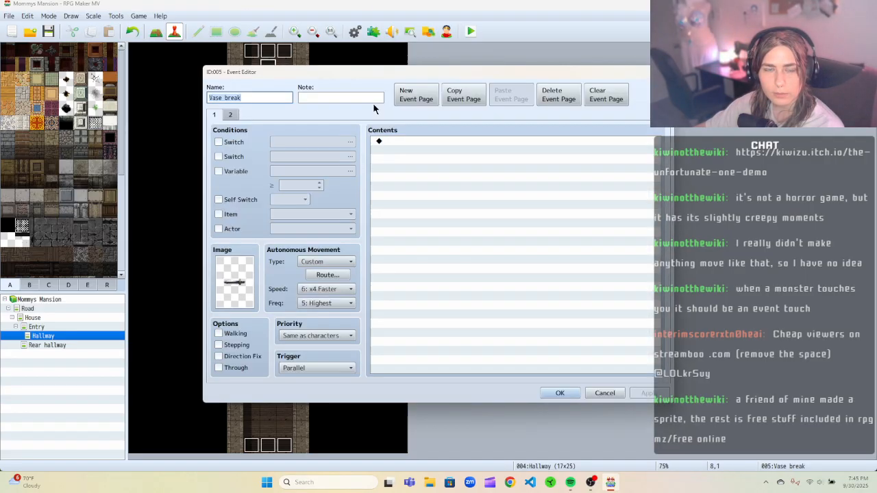
{"action": "left_click", "coordinate": [230, 115]}
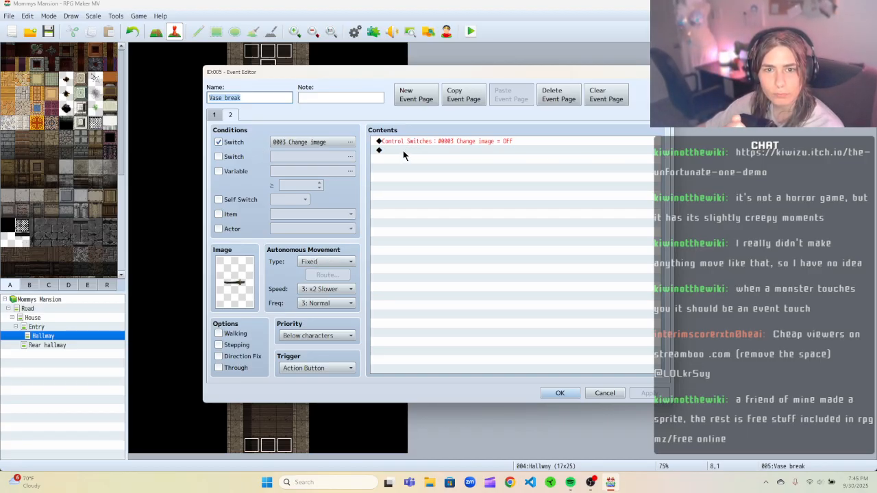
{"action": "left_click", "coordinate": [321, 368]}
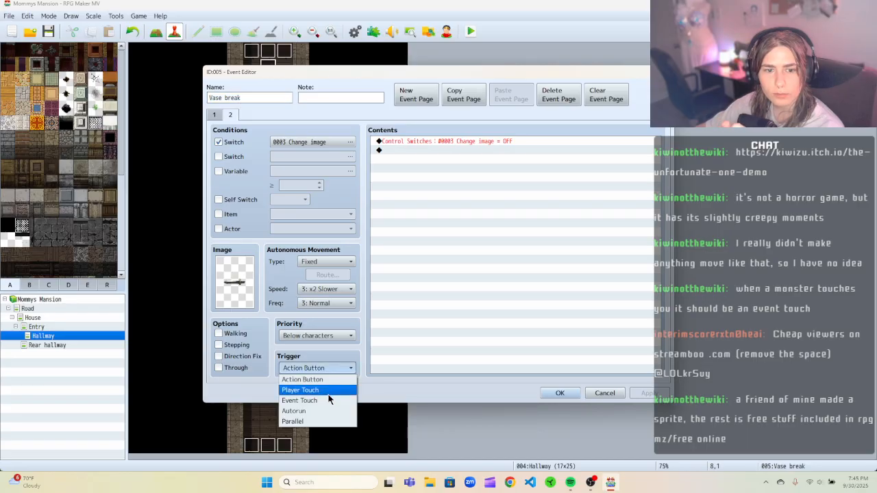
{"action": "left_click", "coordinate": [324, 391]}
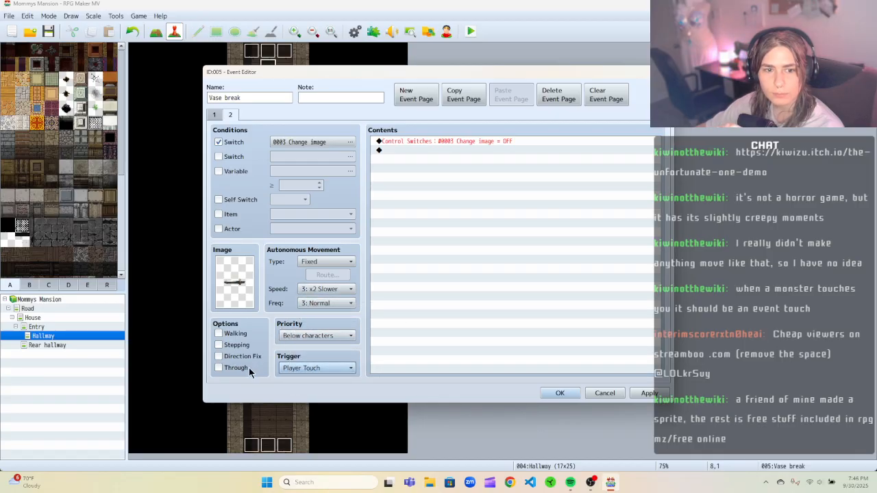
Add a Game Over command to page 2's contents, apply and close the event editor.
{"action": "left_click", "coordinate": [322, 289]}
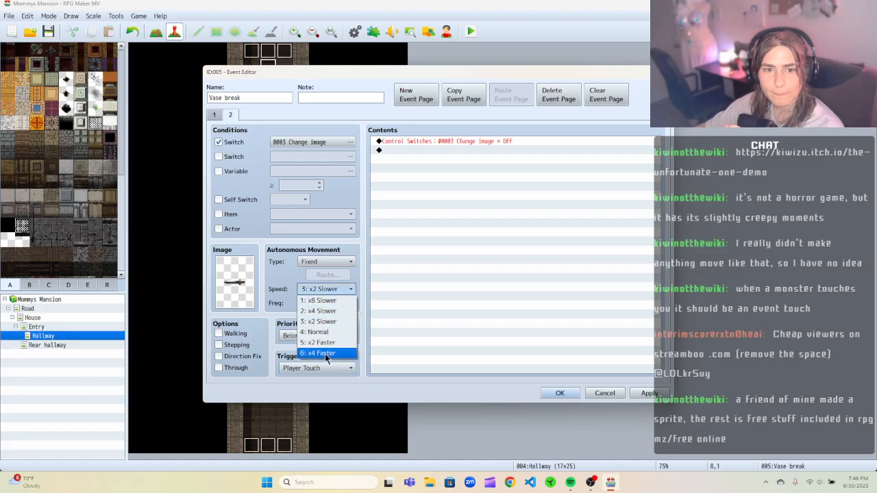
{"action": "left_click", "coordinate": [381, 266]}
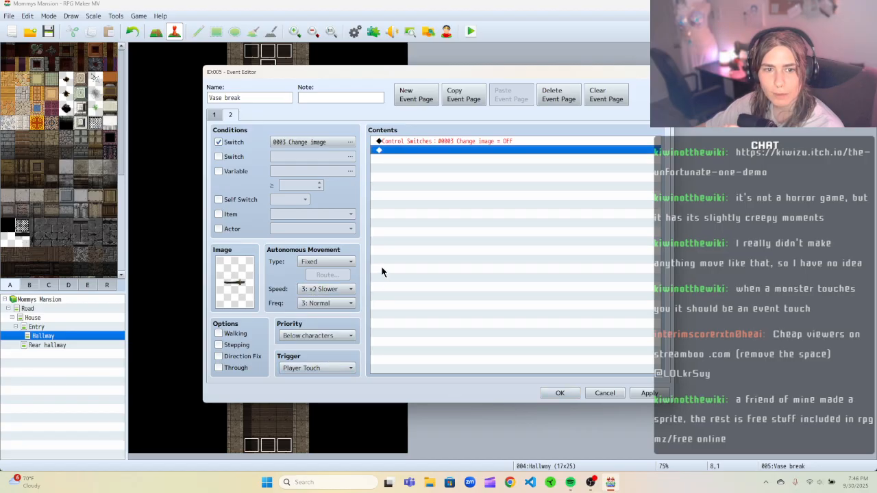
{"action": "right_click", "coordinate": [399, 150]}
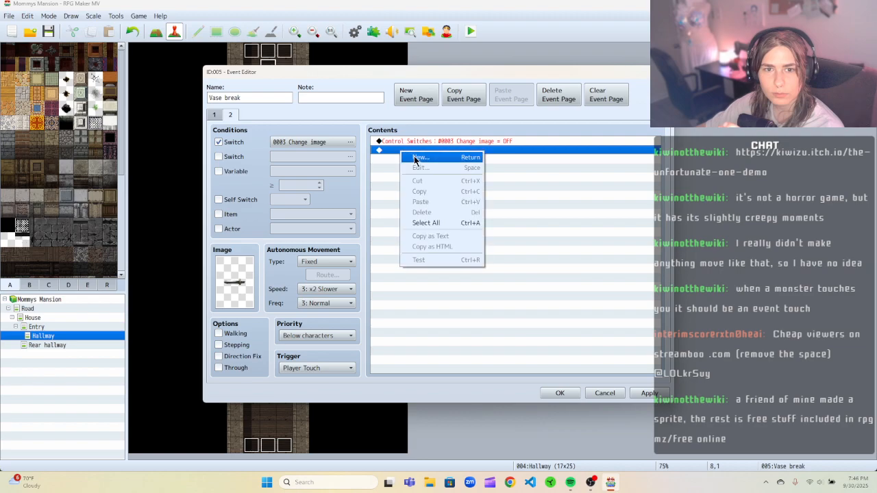
{"action": "left_click", "coordinate": [415, 156]}
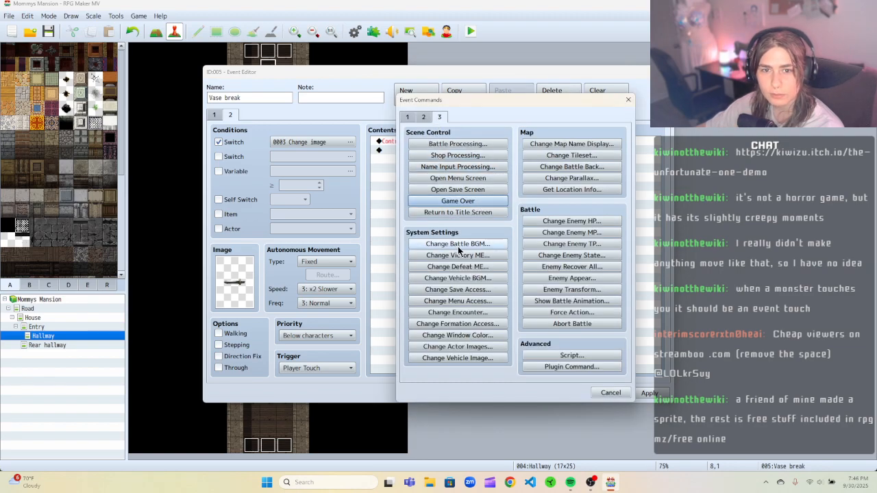
{"action": "left_click", "coordinate": [459, 202]}
{"action": "left_click", "coordinate": [648, 392]}
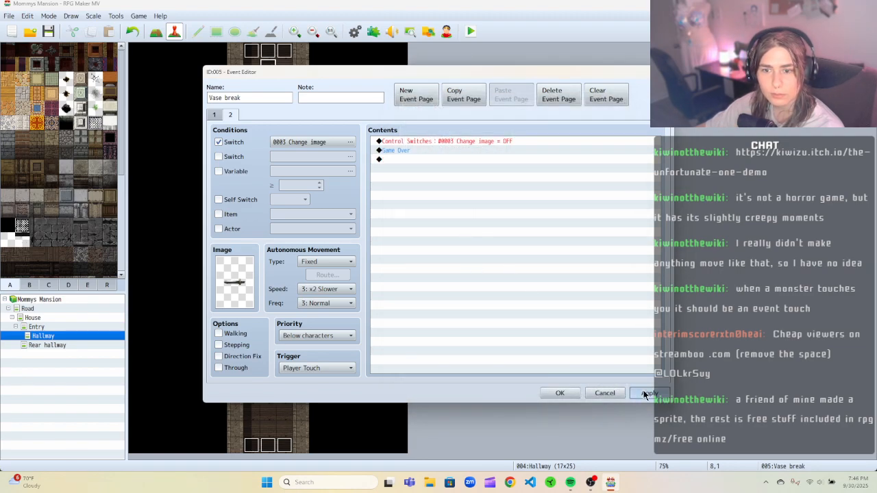
{"action": "left_click", "coordinate": [562, 393]}
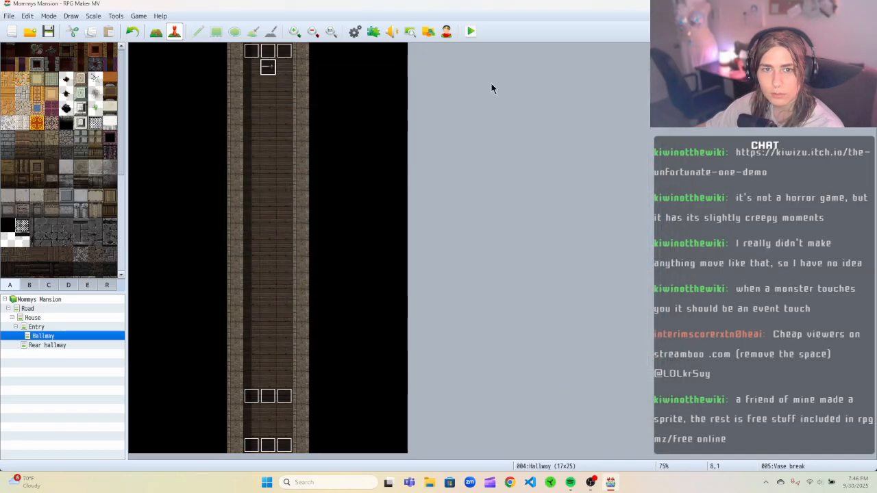
Save and playtest the game, walking the character up the hallway toward the knife trap, then close the test window.
{"action": "left_click", "coordinate": [470, 31]}
{"action": "left_click", "coordinate": [398, 254]}
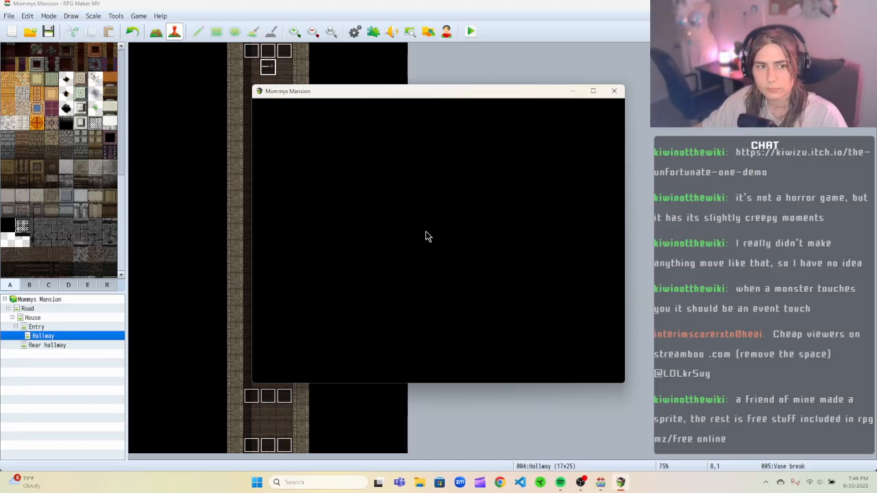
{"action": "left_click", "coordinate": [443, 284]}
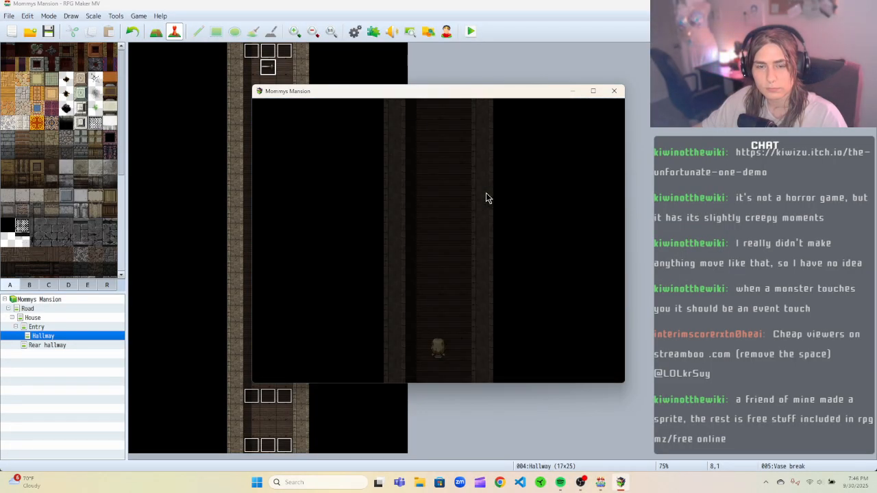
{"action": "key", "text": "Up"}
{"action": "key", "text": "Up"}
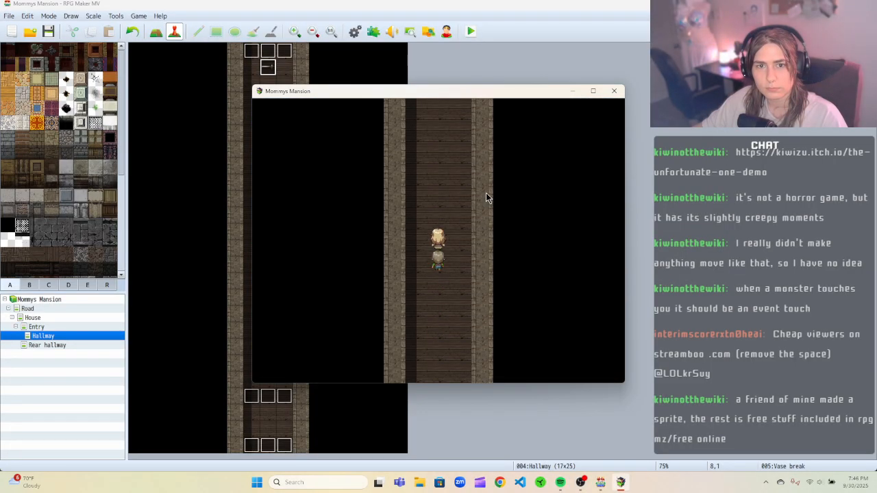
{"action": "key", "text": "Up"}
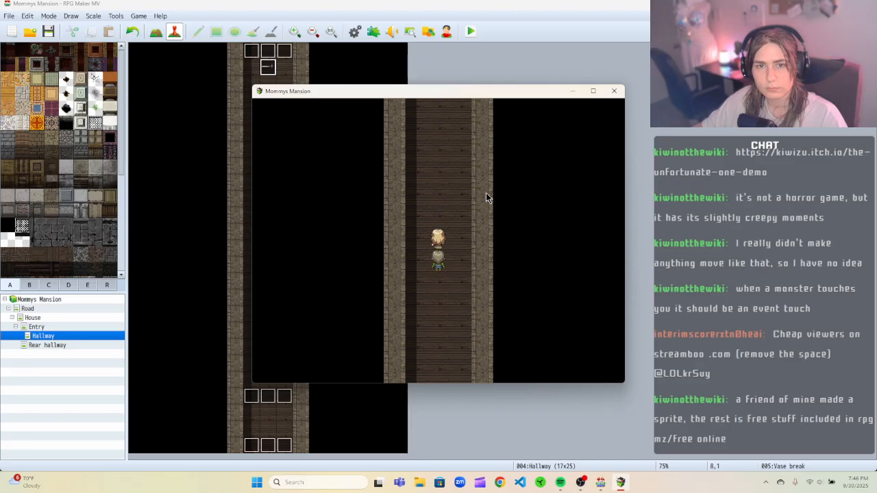
{"action": "key", "text": "Up"}
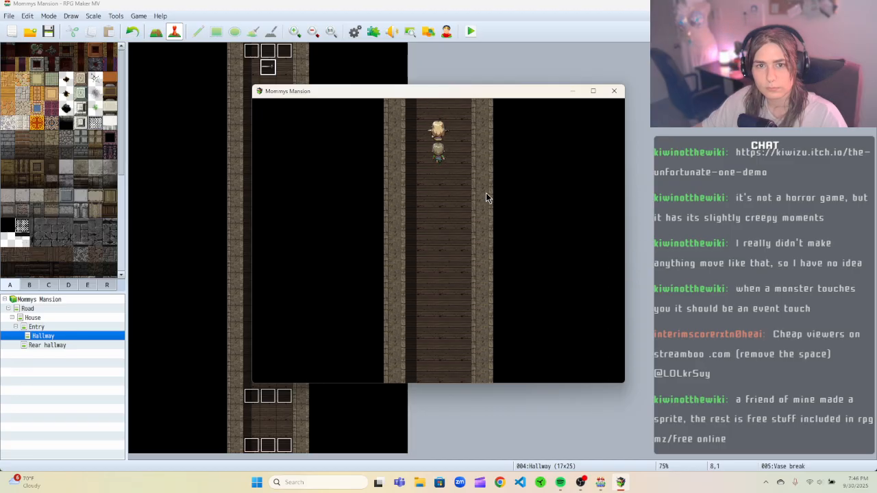
{"action": "left_click", "coordinate": [613, 90]}
Open the knife event to review its pages, then cancel the editor.
{"action": "right_click", "coordinate": [271, 71]}
{"action": "left_click", "coordinate": [278, 74]}
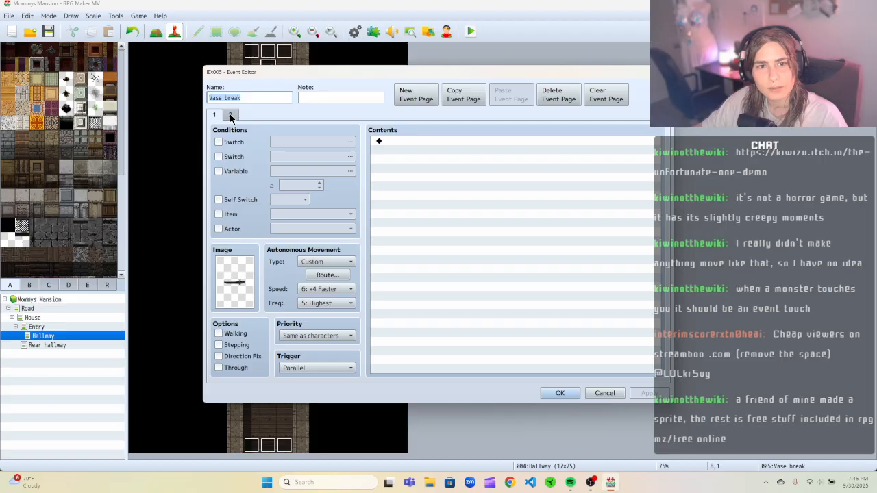
{"action": "left_click", "coordinate": [605, 392]}
Open the vase-break trigger event and review both of its pages, then cancel the editor.
{"action": "right_click", "coordinate": [268, 401]}
{"action": "left_click", "coordinate": [293, 370]}
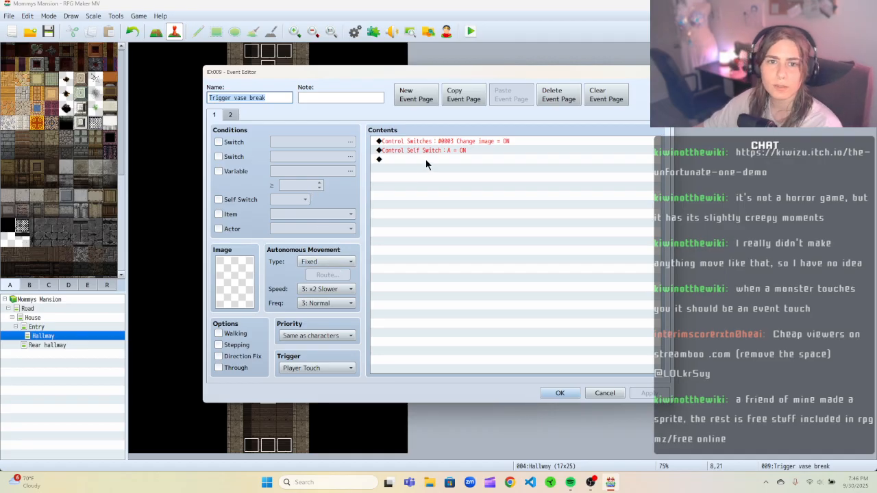
{"action": "left_click", "coordinate": [232, 116]}
{"action": "left_click", "coordinate": [220, 118]}
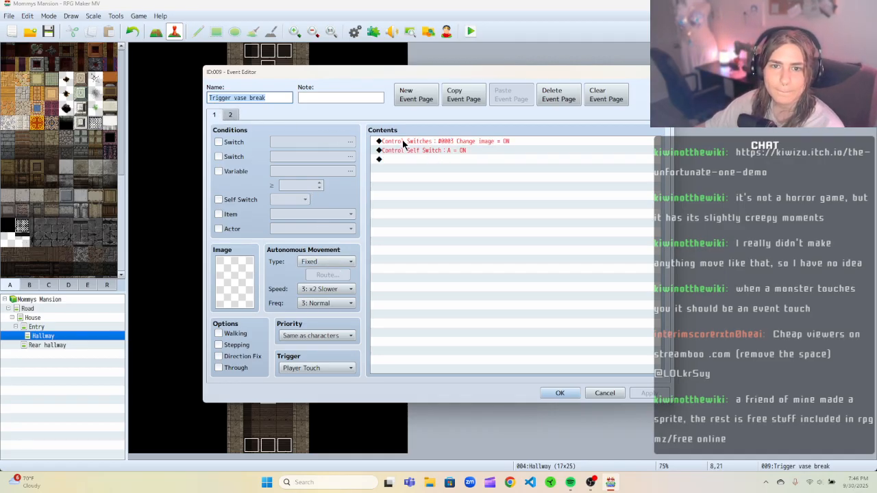
{"action": "left_click", "coordinate": [605, 393]}
Make the knife event's page 1 conditional on switch 0003 Change image and confirm the editor.
{"action": "right_click", "coordinate": [273, 67]}
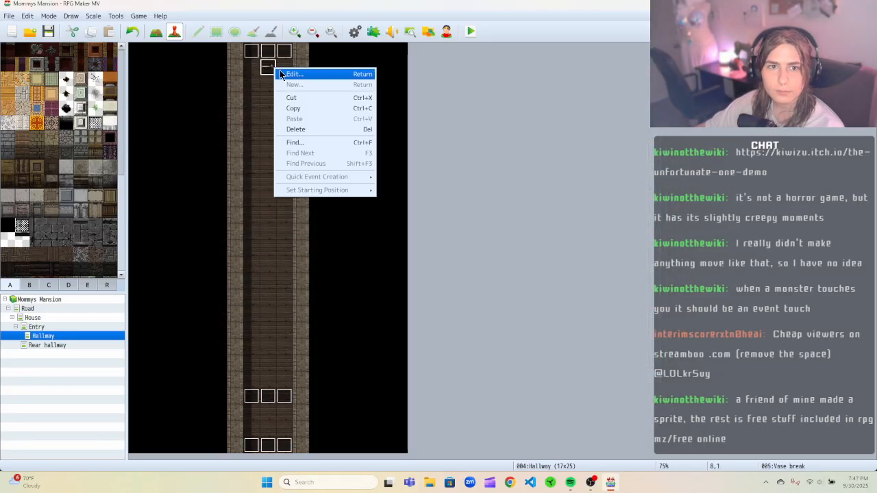
{"action": "left_click", "coordinate": [291, 72]}
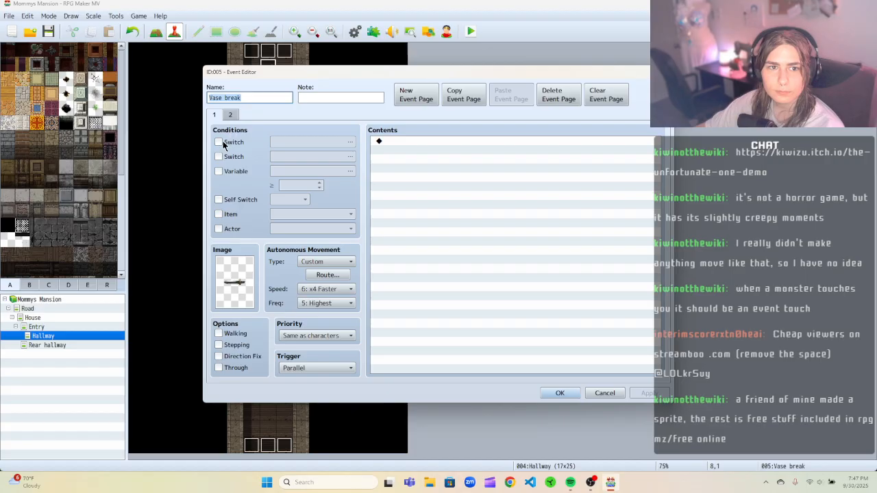
{"action": "left_click", "coordinate": [219, 142]}
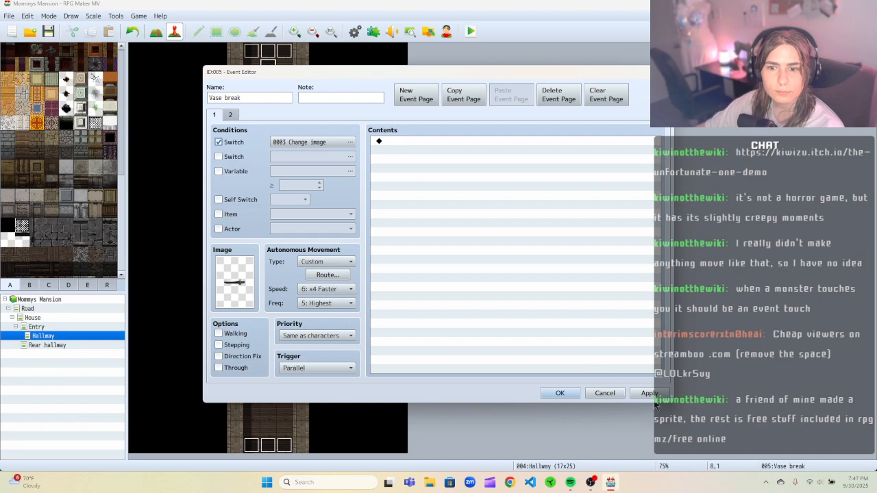
{"action": "left_click", "coordinate": [560, 393]}
{"action": "right_click", "coordinate": [267, 404]}
{"action": "left_click", "coordinate": [295, 370]}
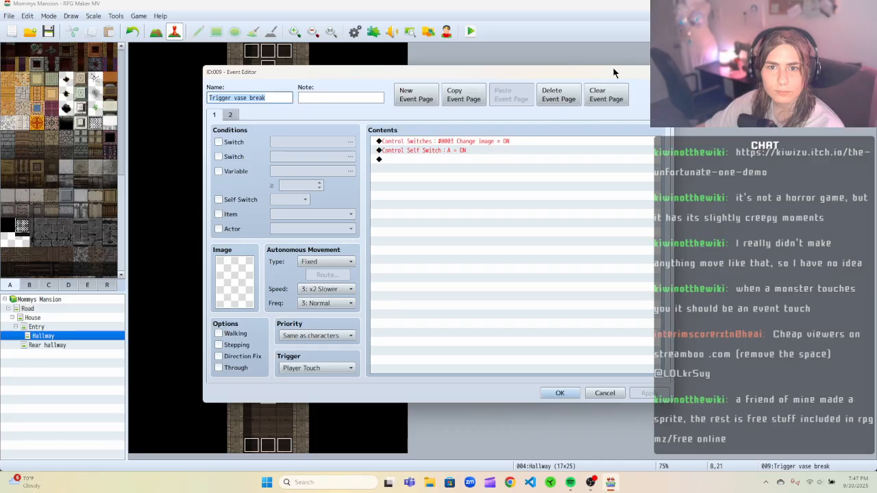
{"action": "key", "text": "Escape"}
Reopen the knife event and add a Control Switches command setting 0003 Change image to OFF on page 1.
{"action": "left_click", "coordinate": [272, 71]}
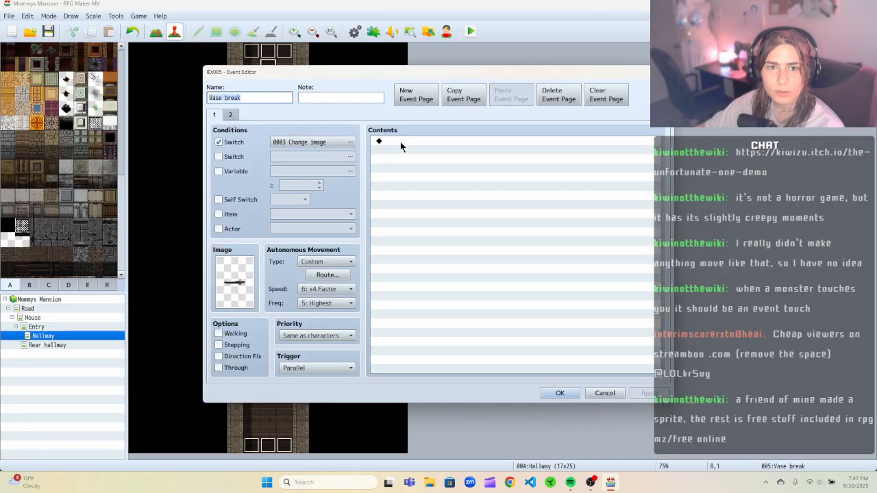
{"action": "left_click", "coordinate": [232, 115]}
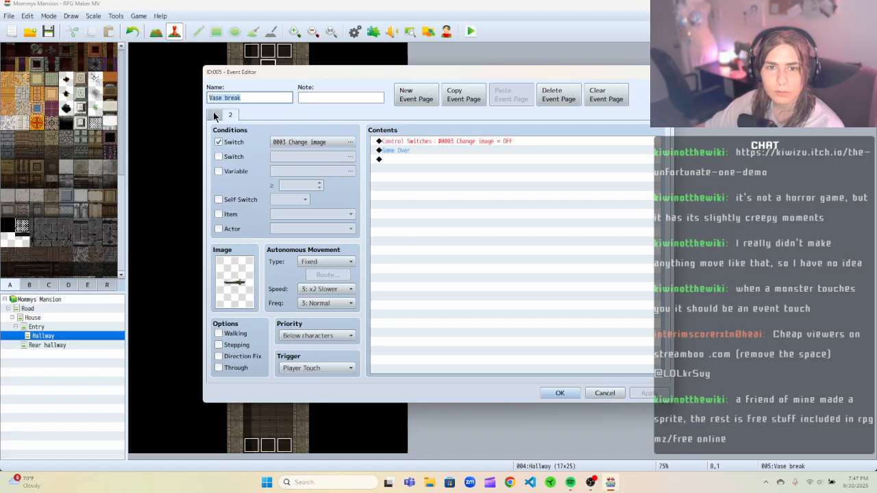
{"action": "left_click", "coordinate": [214, 114]}
{"action": "right_click", "coordinate": [413, 141]}
{"action": "left_click", "coordinate": [438, 151]}
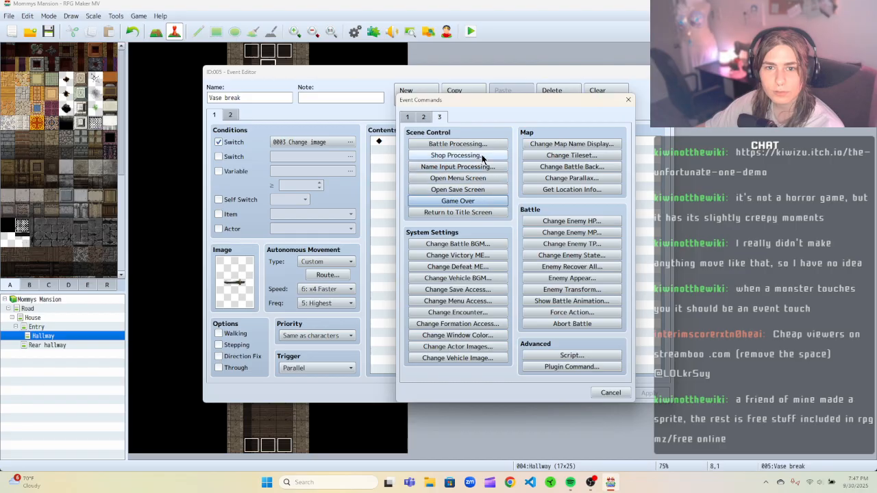
{"action": "left_click", "coordinate": [407, 117]}
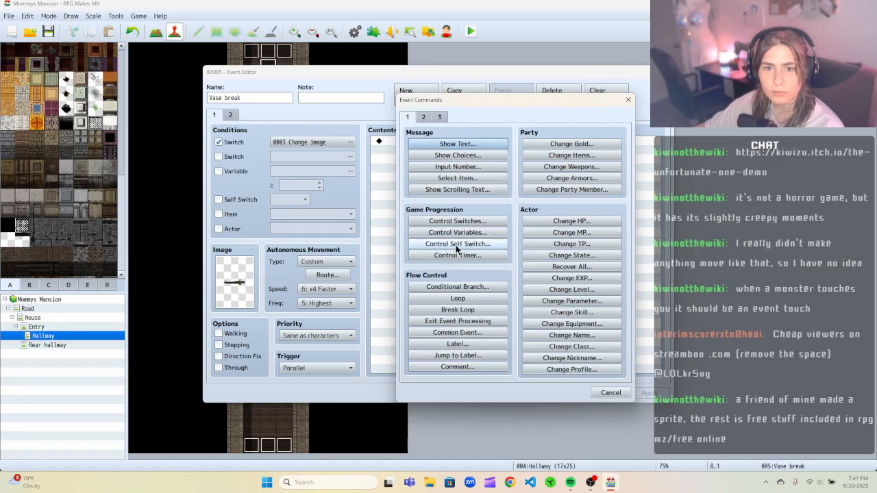
{"action": "left_click", "coordinate": [457, 221]}
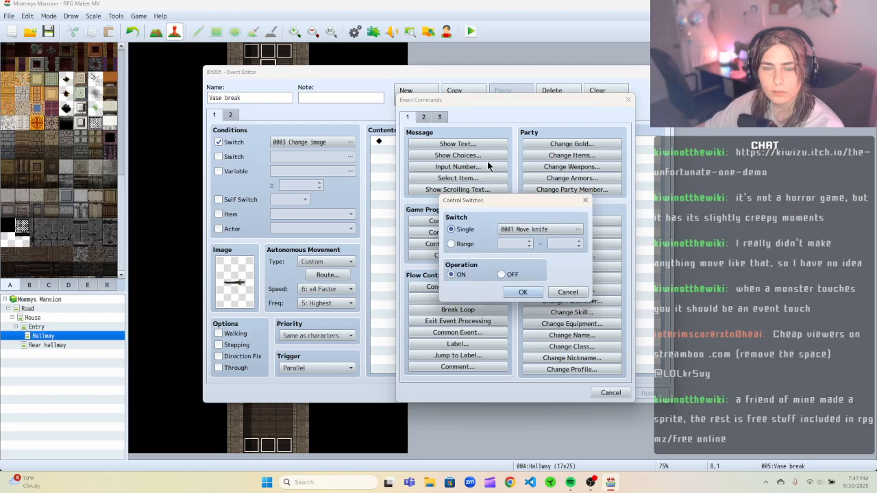
{"action": "left_click", "coordinate": [541, 230]}
{"action": "left_click", "coordinate": [534, 162]}
{"action": "left_click", "coordinate": [535, 170]}
{"action": "left_click", "coordinate": [500, 363]}
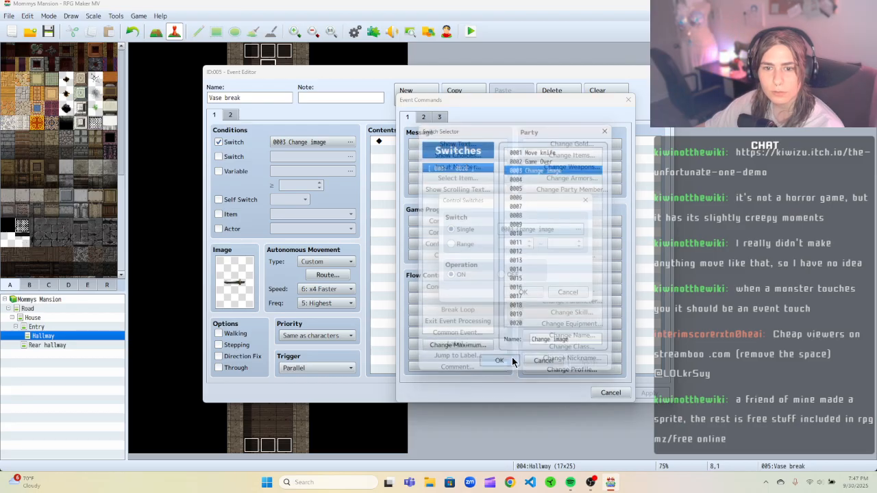
{"action": "left_click", "coordinate": [519, 292]}
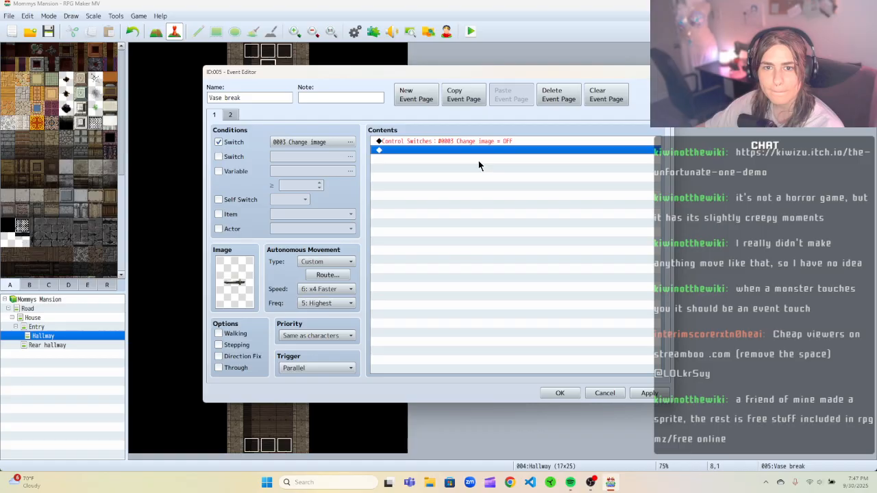
Cut the switch command from page 2 so only Game Over remains, then apply and close the editor.
{"action": "left_click", "coordinate": [235, 116]}
{"action": "right_click", "coordinate": [411, 140]}
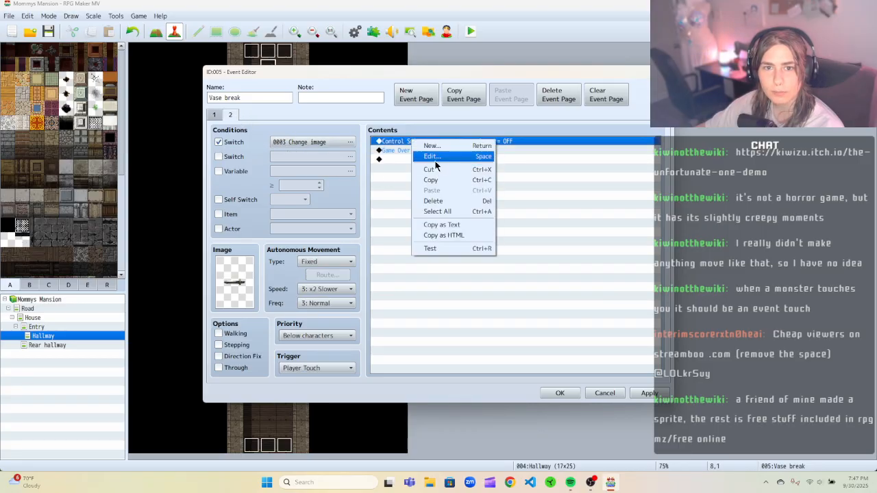
{"action": "left_click", "coordinate": [428, 168]}
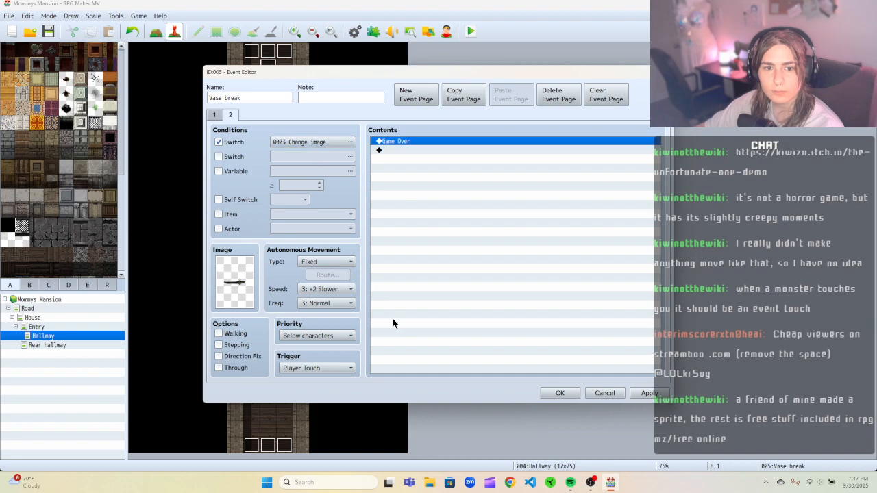
{"action": "left_click", "coordinate": [651, 395]}
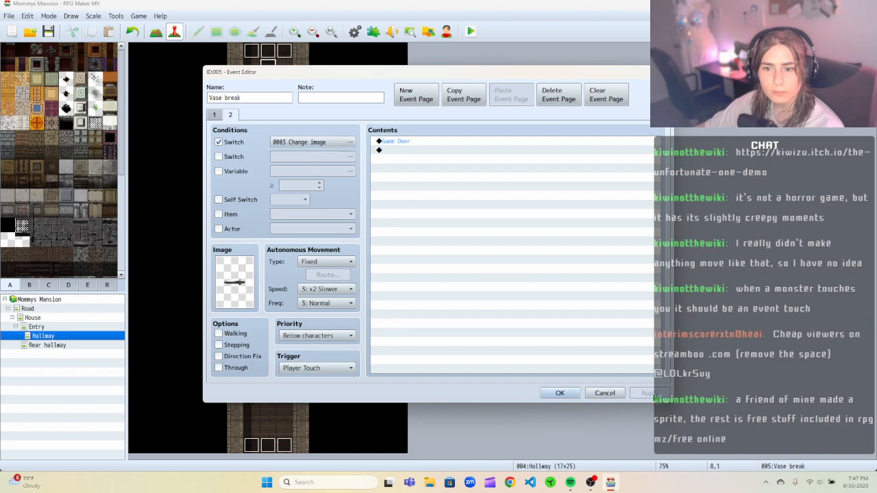
{"action": "left_click", "coordinate": [560, 393]}
Save and playtest again, walking up the hallway into the knife trap, then close the test window.
{"action": "left_click", "coordinate": [470, 32]}
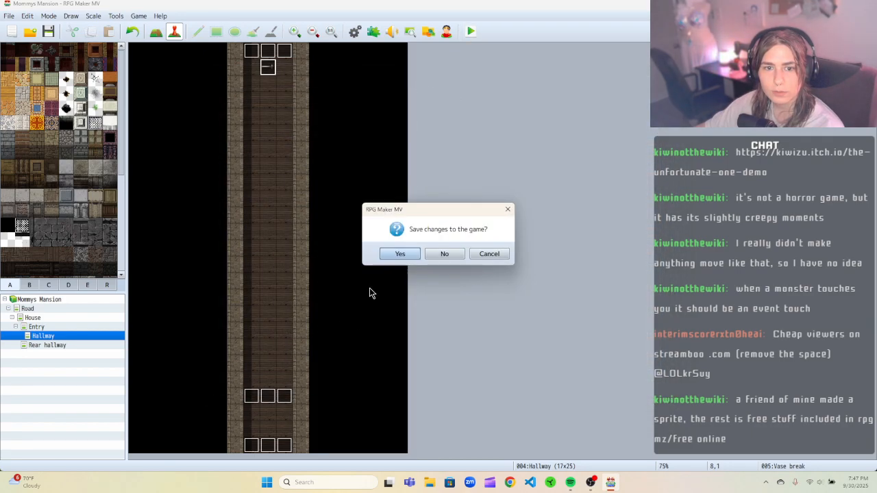
{"action": "left_click", "coordinate": [396, 255]}
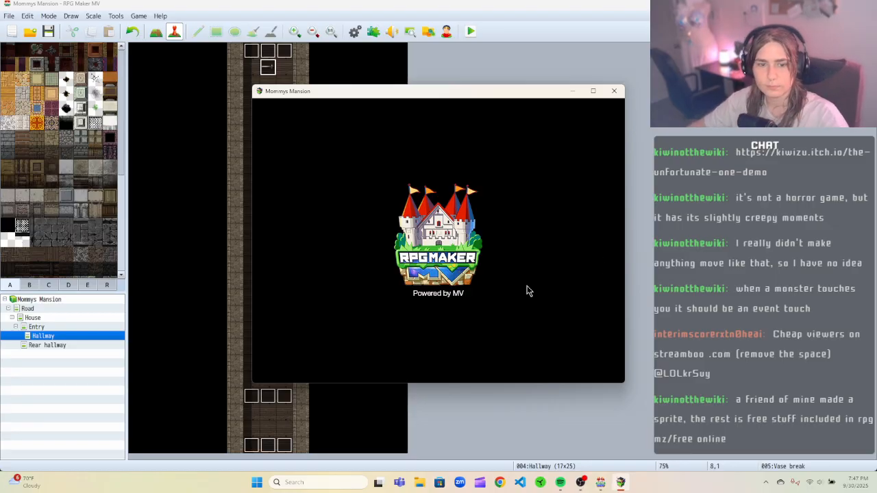
{"action": "left_click", "coordinate": [440, 291]}
{"action": "key", "text": "Up"}
{"action": "key", "text": "Up"}
{"action": "key", "text": "Up"}
{"action": "key", "text": "Up"}
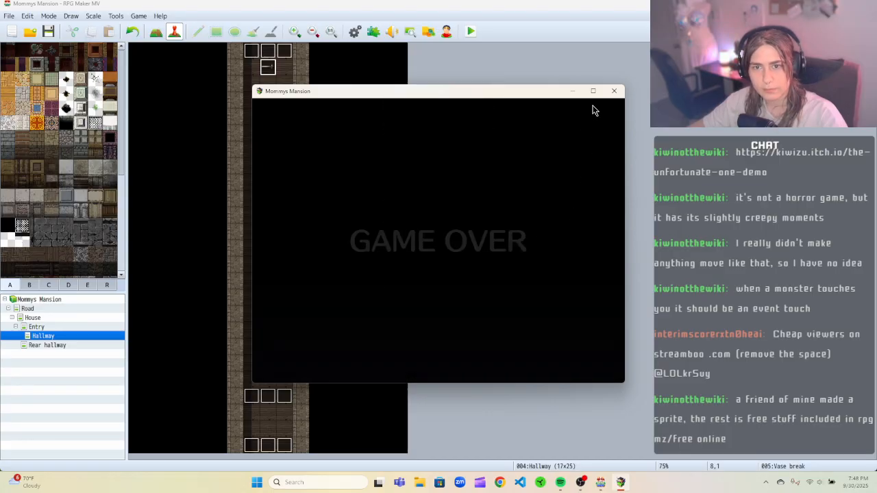
{"action": "left_click", "coordinate": [613, 91]}
Reopen the knife event's editor.
{"action": "right_click", "coordinate": [264, 67]}
{"action": "left_click", "coordinate": [284, 71]}
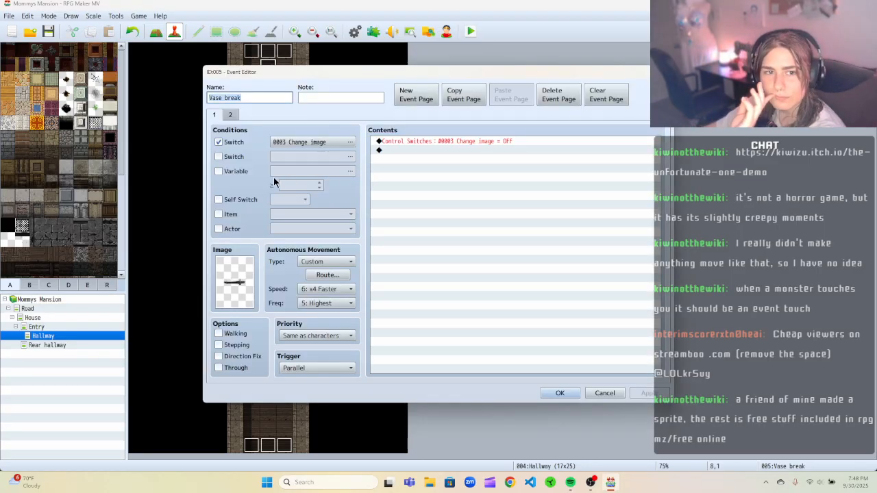
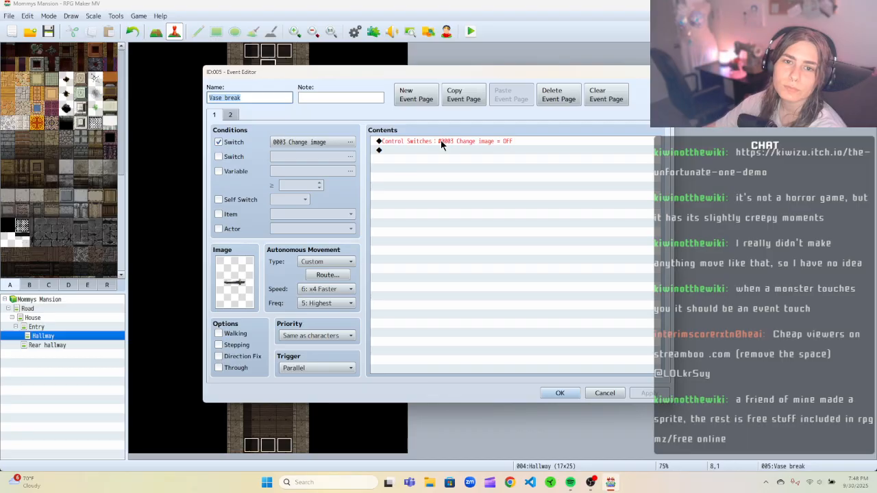
Cut the Change image switch-off command from the first page of the Hallway Vase break event and confirm.
{"action": "right_click", "coordinate": [441, 141]}
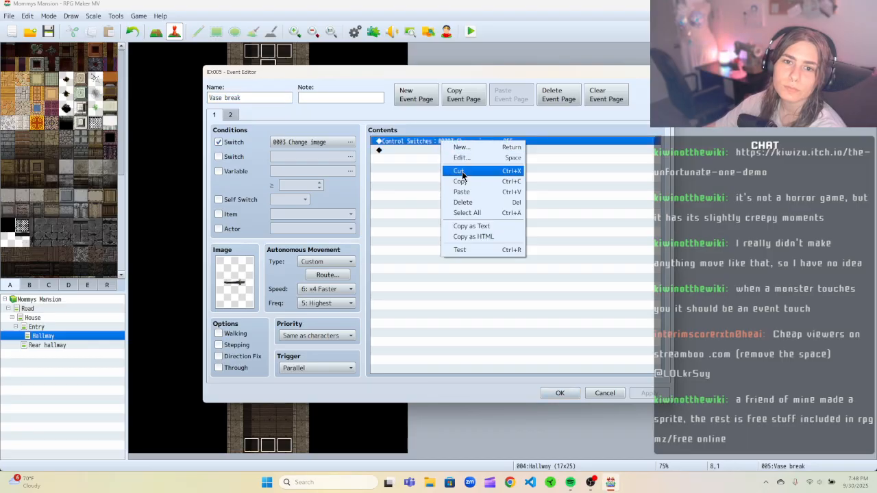
{"action": "left_click", "coordinate": [458, 172]}
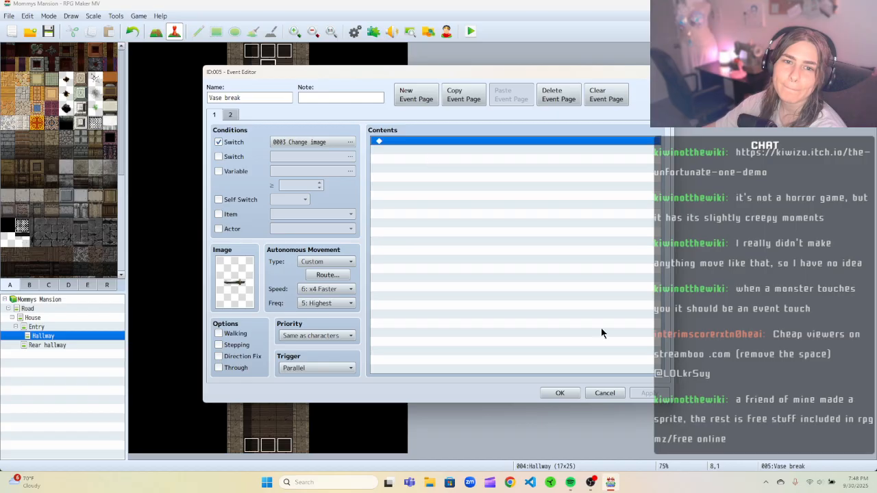
{"action": "left_click", "coordinate": [574, 390]}
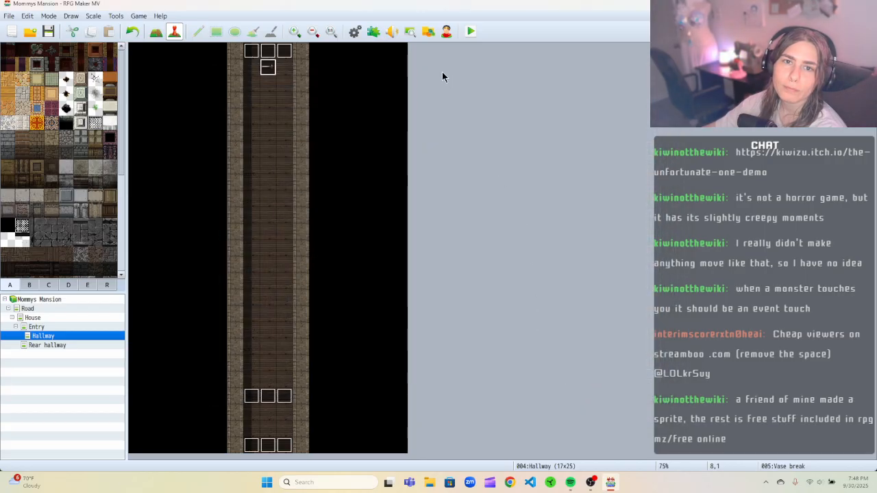
On the Vase break event's second page, insert a Control Switches command turning 0003 Change image OFF before Game Over.
{"action": "right_click", "coordinate": [268, 69]}
{"action": "left_click", "coordinate": [288, 73]}
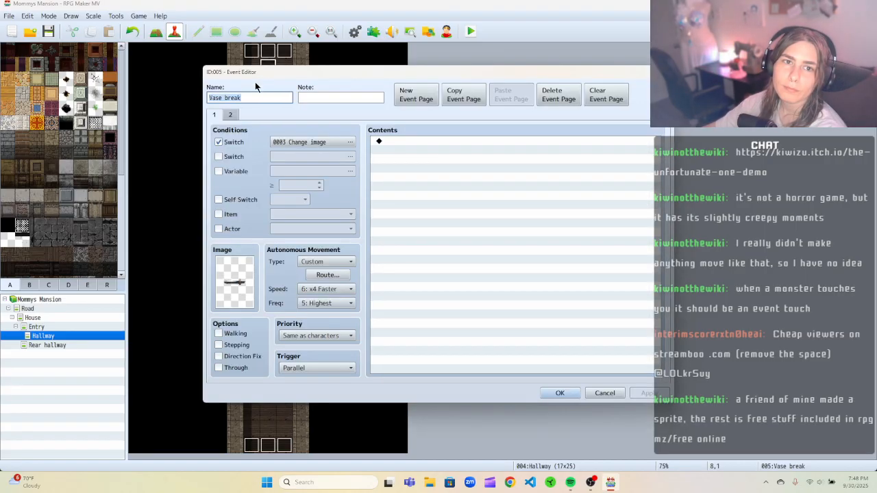
{"action": "left_click", "coordinate": [230, 115]}
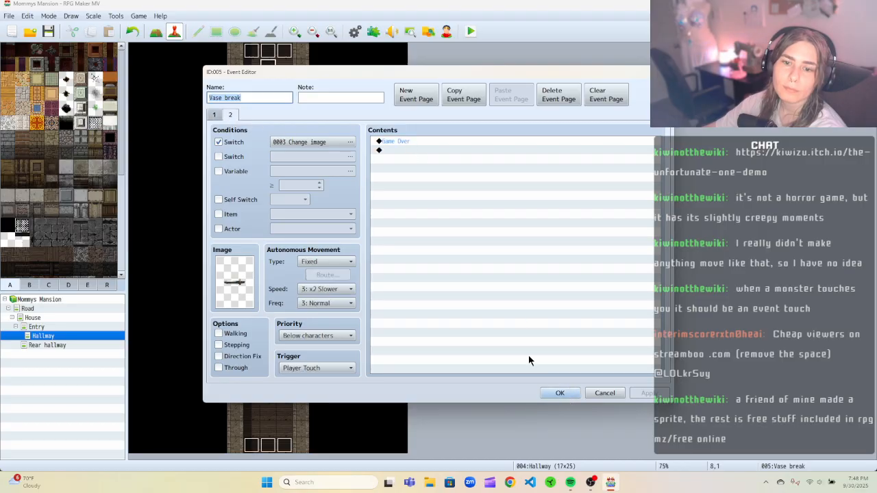
{"action": "left_click", "coordinate": [411, 150]}
{"action": "left_click", "coordinate": [411, 144]}
{"action": "right_click", "coordinate": [463, 144]}
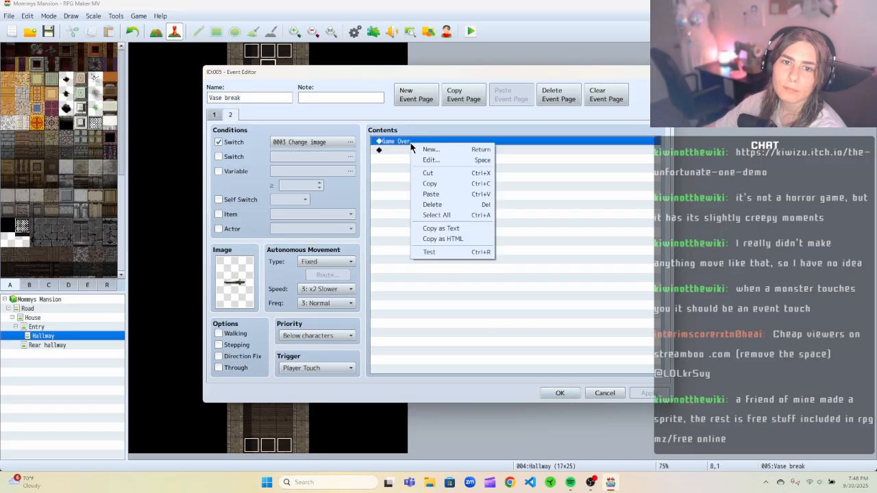
{"action": "left_click", "coordinate": [479, 149]}
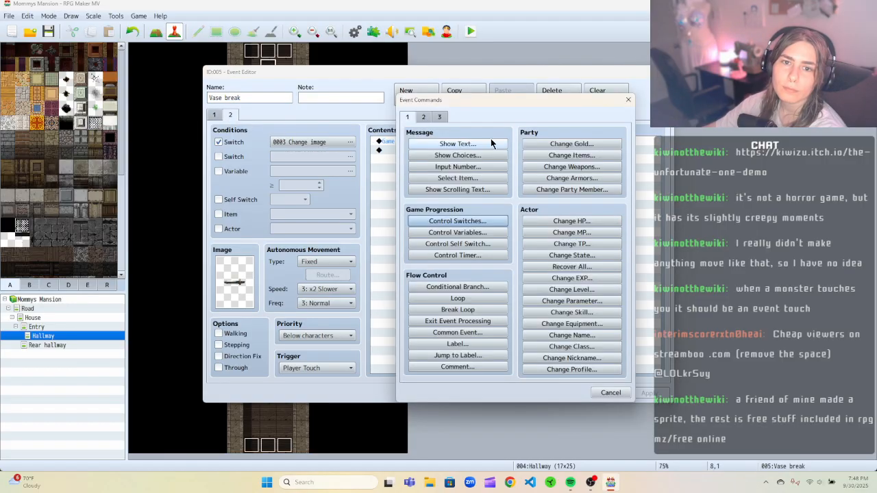
{"action": "left_click", "coordinate": [457, 220]}
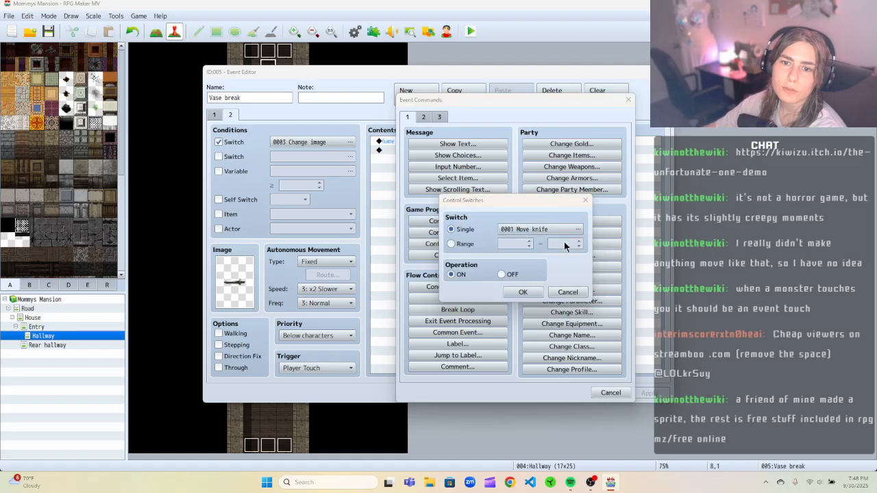
{"action": "left_click", "coordinate": [555, 237]}
{"action": "left_click", "coordinate": [499, 363]}
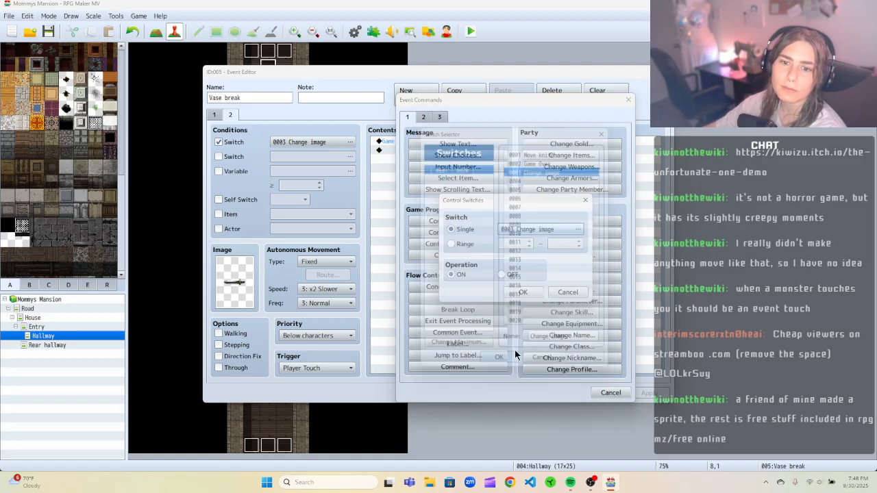
{"action": "left_click", "coordinate": [501, 274]}
{"action": "left_click", "coordinate": [520, 292]}
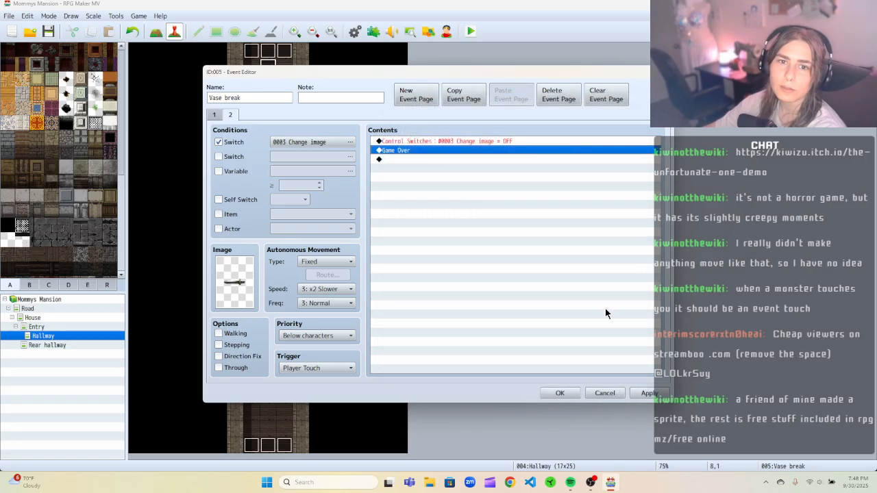
{"action": "left_click", "coordinate": [552, 391]}
Playtest the game, walk up the hallway until the vase event triggers, and close the game window.
{"action": "left_click", "coordinate": [471, 31]}
{"action": "key", "text": "Return"}
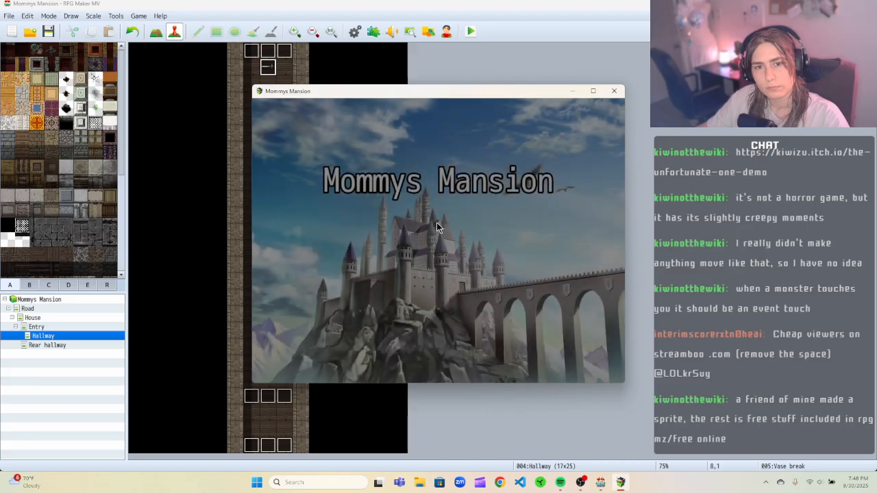
{"action": "key", "text": "Return"}
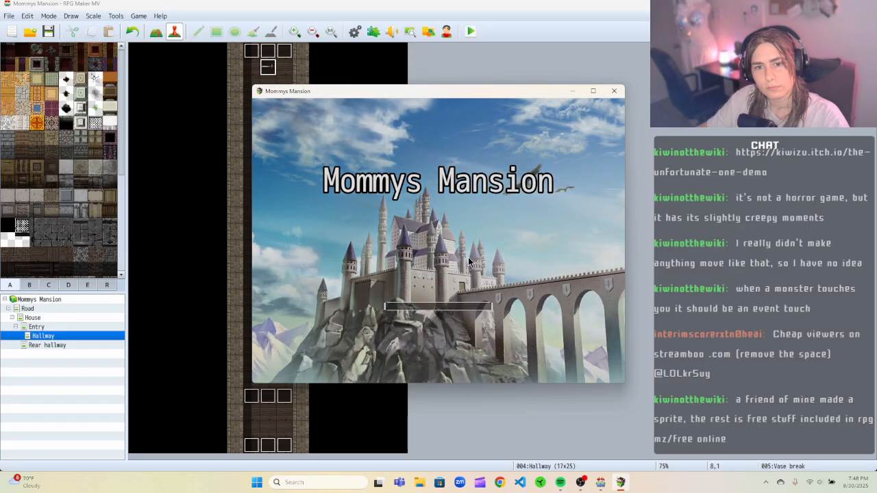
{"action": "key", "text": "Up"}
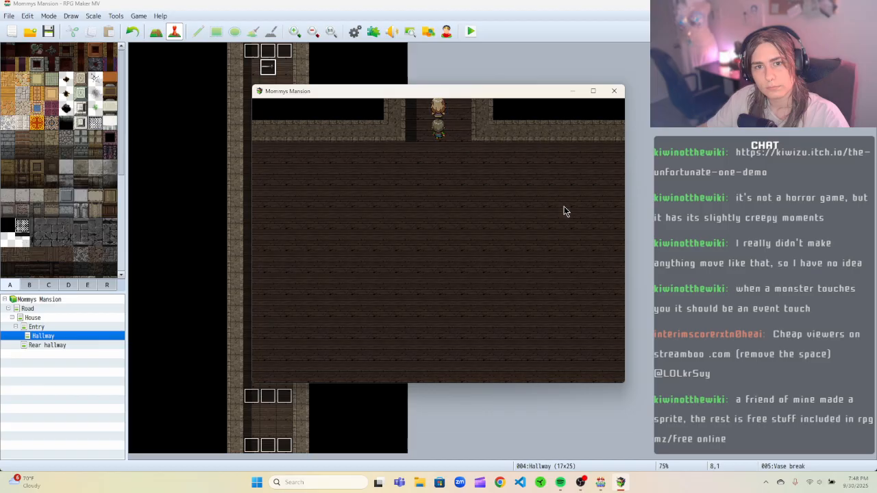
{"action": "key", "text": "Up"}
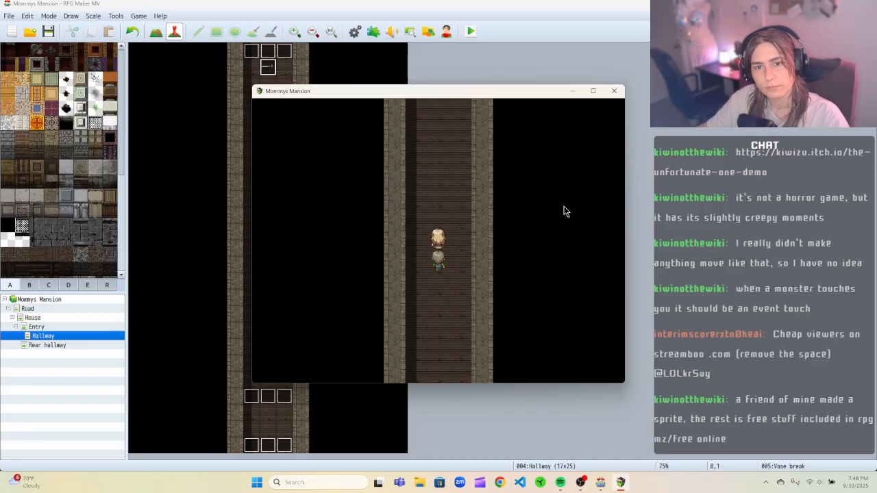
{"action": "key", "text": "Up"}
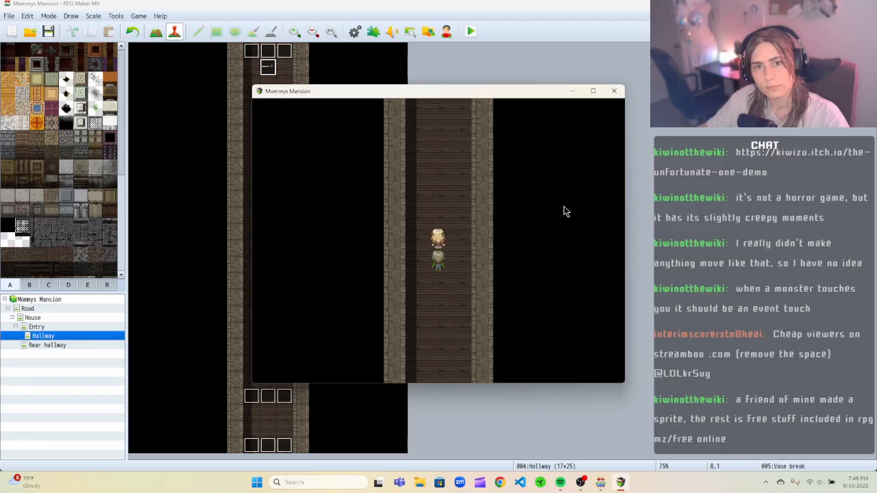
{"action": "key", "text": "Up"}
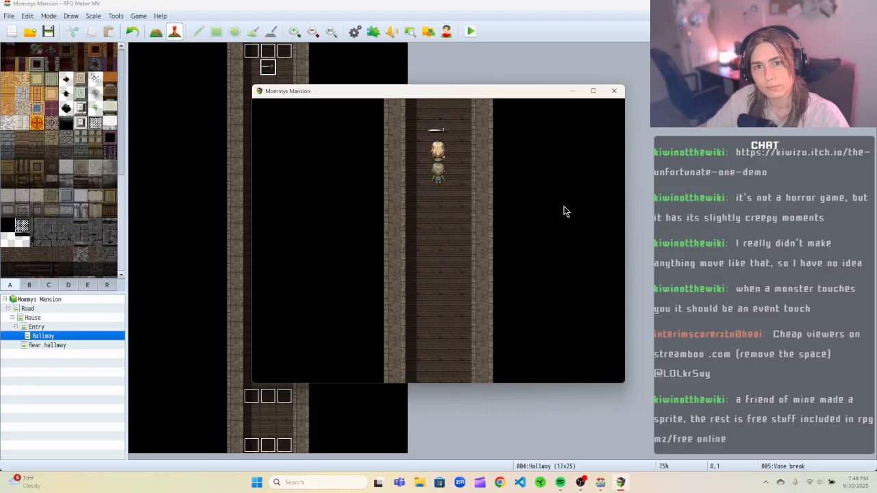
{"action": "left_click", "coordinate": [614, 91]}
Review the Vase break event's pages and trigger options without changing anything.
{"action": "right_click", "coordinate": [269, 68]}
{"action": "left_click", "coordinate": [272, 73]}
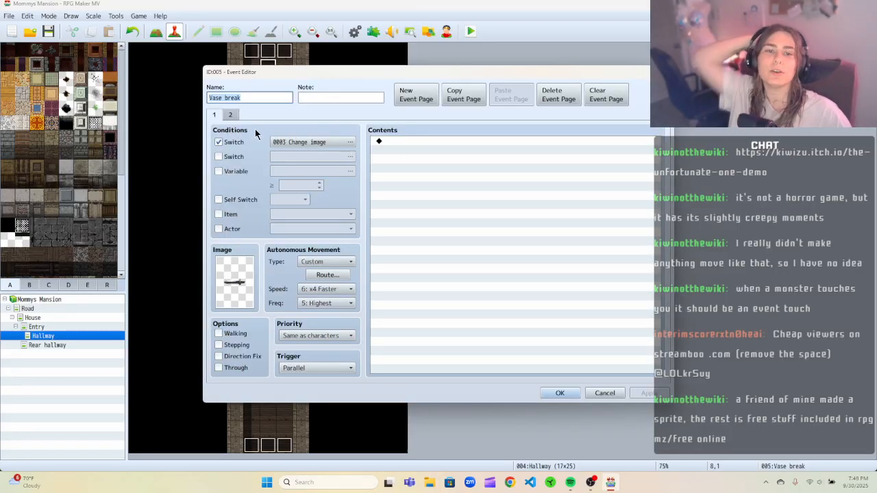
{"action": "left_click", "coordinate": [231, 115]}
{"action": "left_click", "coordinate": [214, 115]}
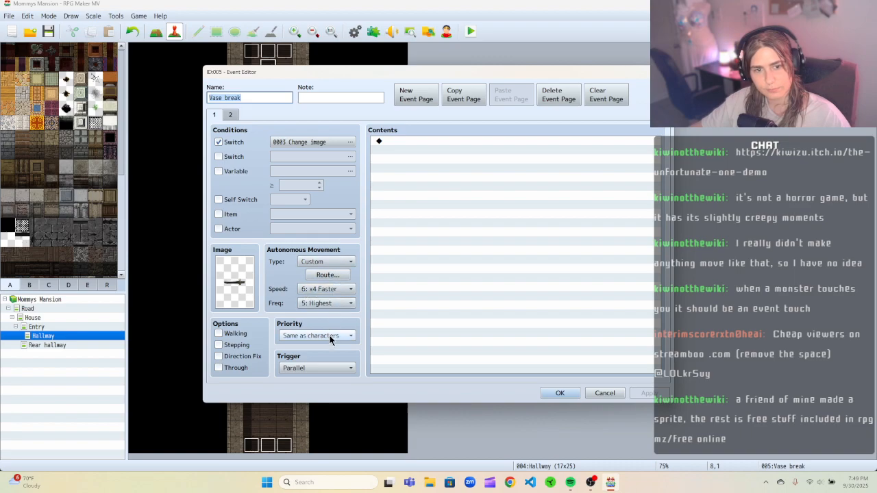
{"action": "left_click", "coordinate": [319, 370]}
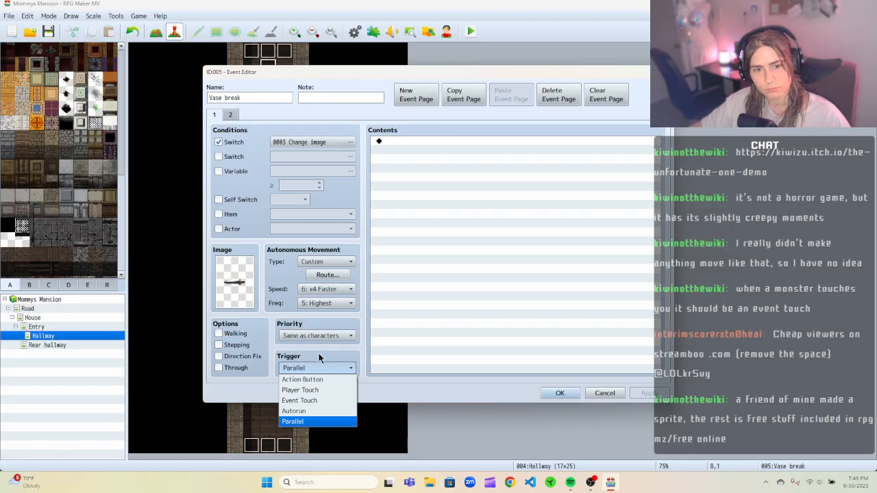
{"action": "left_click", "coordinate": [319, 357]}
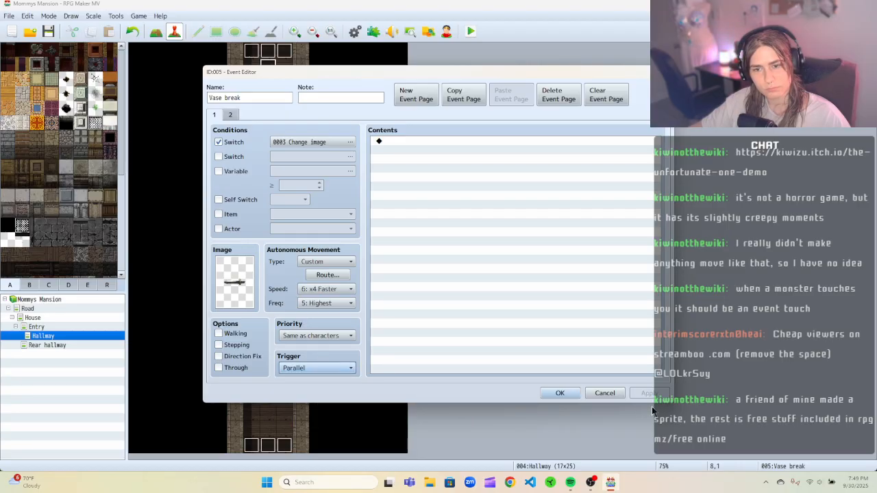
{"action": "left_click", "coordinate": [604, 393]}
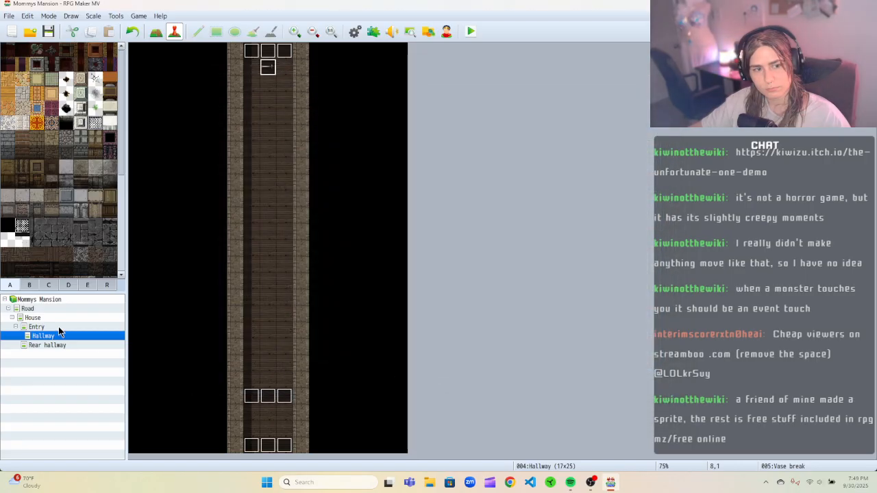
Inspect the Trigger vase break and Vase break events on the Rear hallway map.
{"action": "left_click", "coordinate": [54, 346]}
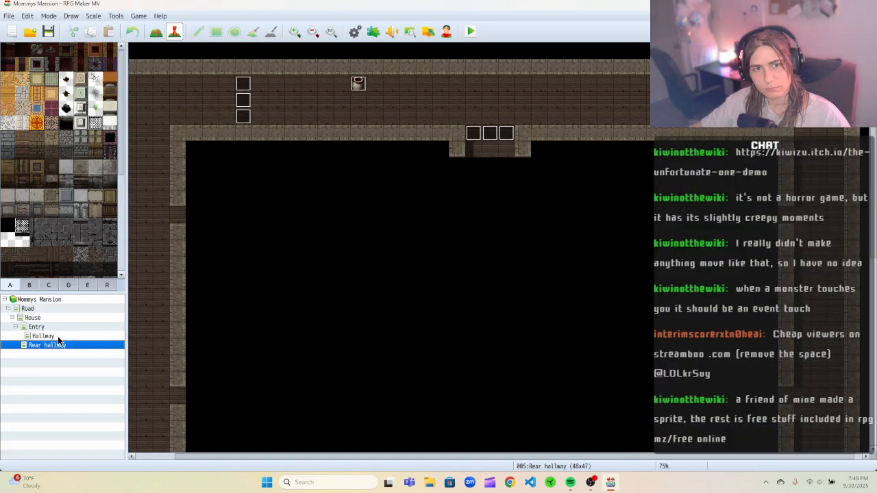
{"action": "left_click", "coordinate": [241, 115]}
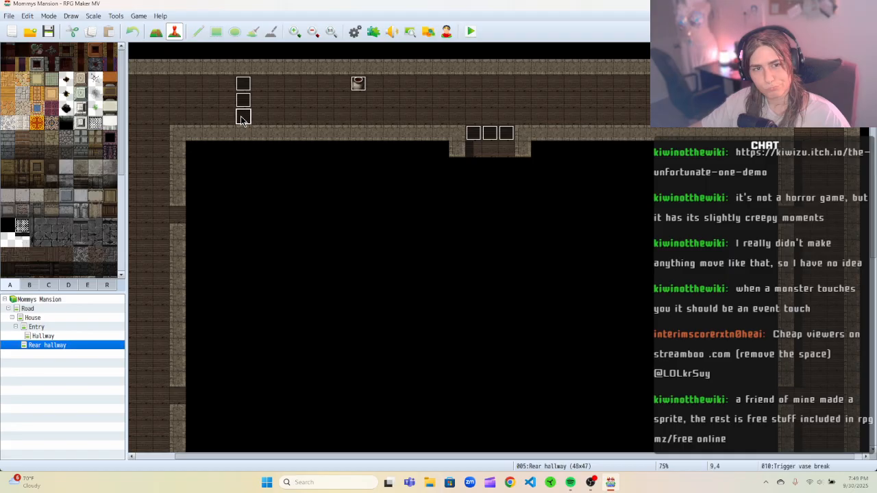
{"action": "right_click", "coordinate": [241, 116]}
{"action": "left_click", "coordinate": [265, 122]}
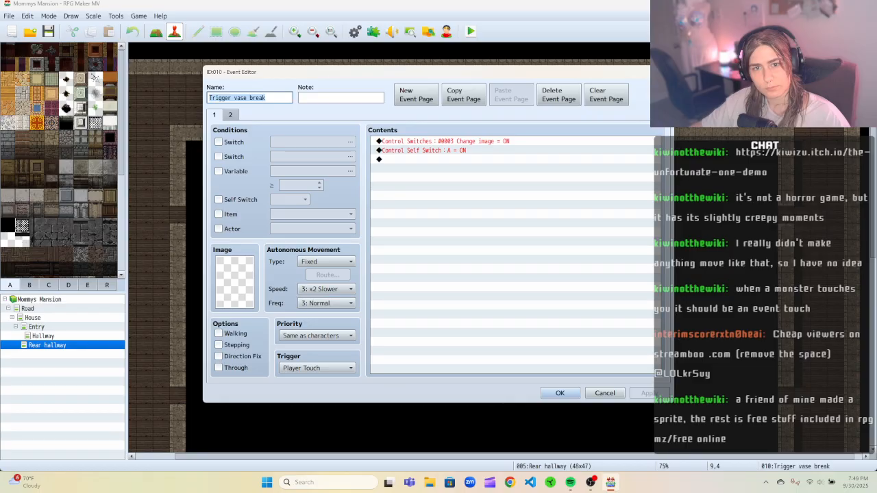
{"action": "left_click", "coordinate": [661, 71]}
{"action": "right_click", "coordinate": [357, 82]}
{"action": "left_click", "coordinate": [377, 89]}
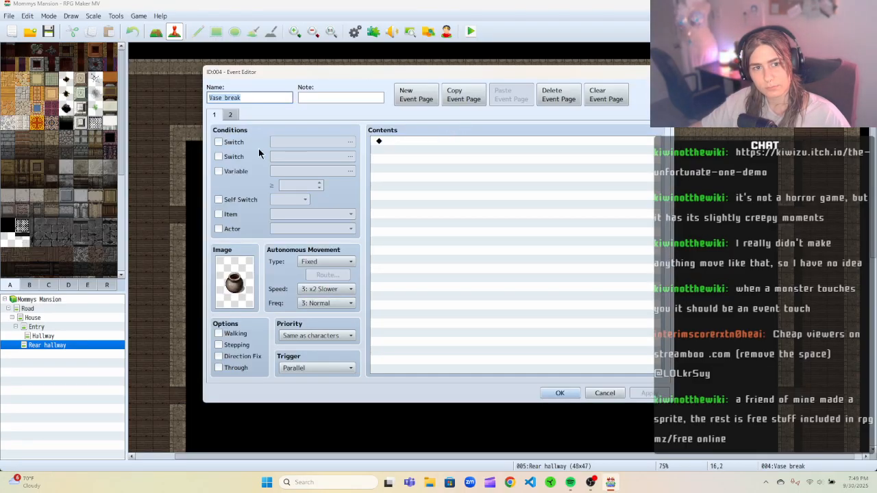
{"action": "left_click", "coordinate": [231, 115]}
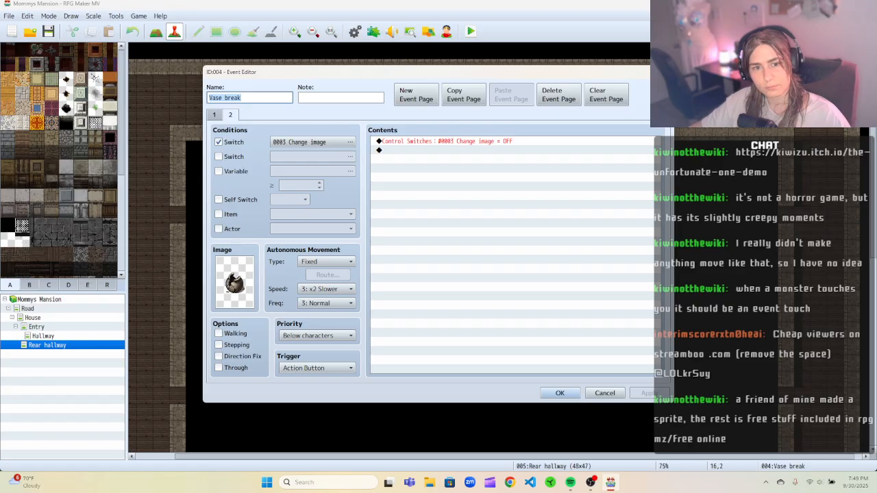
{"action": "key", "text": "Return"}
{"action": "left_click", "coordinate": [45, 336]}
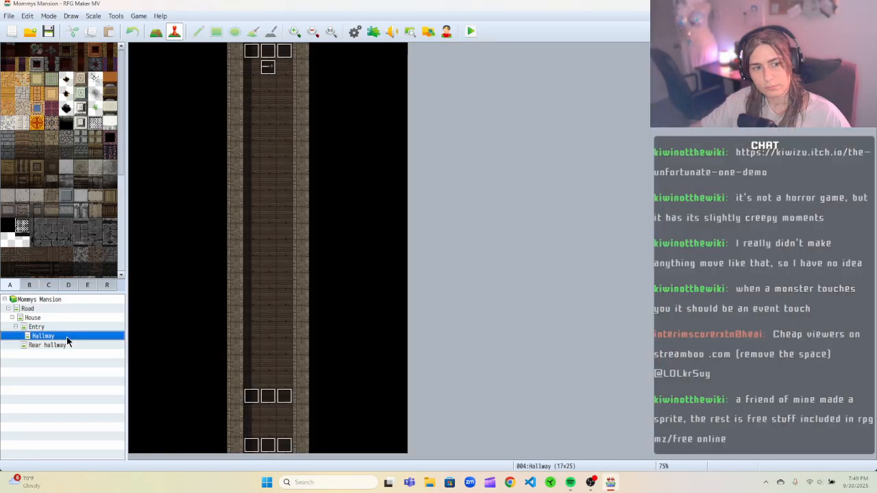
{"action": "double_click", "coordinate": [268, 66]}
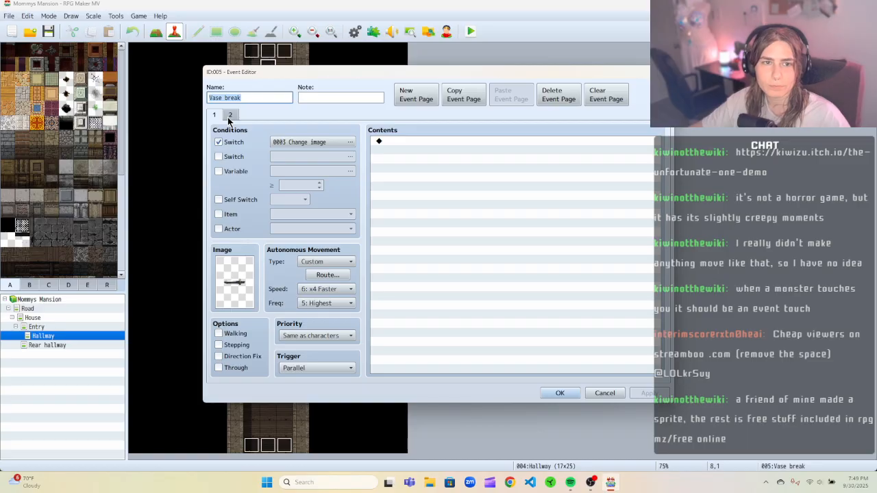
{"action": "left_click_drag", "start_coordinate": [251, 73], "coordinate": [357, 84]}
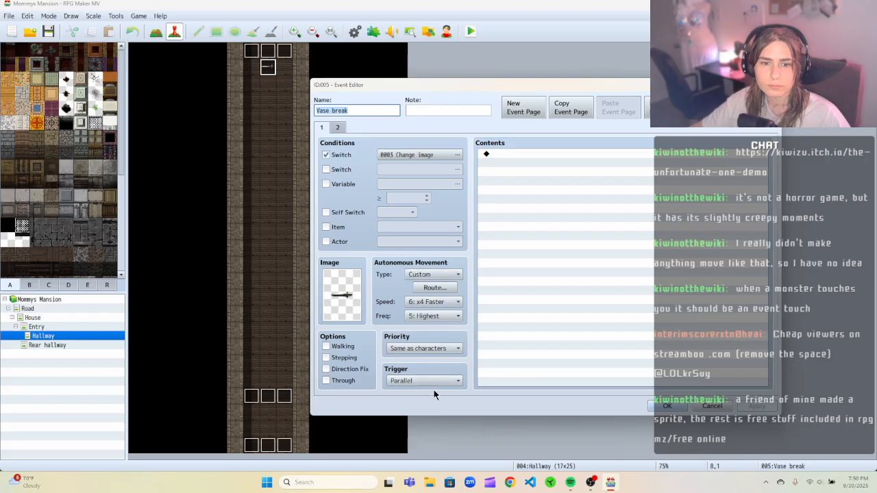
{"action": "left_click", "coordinate": [448, 154]}
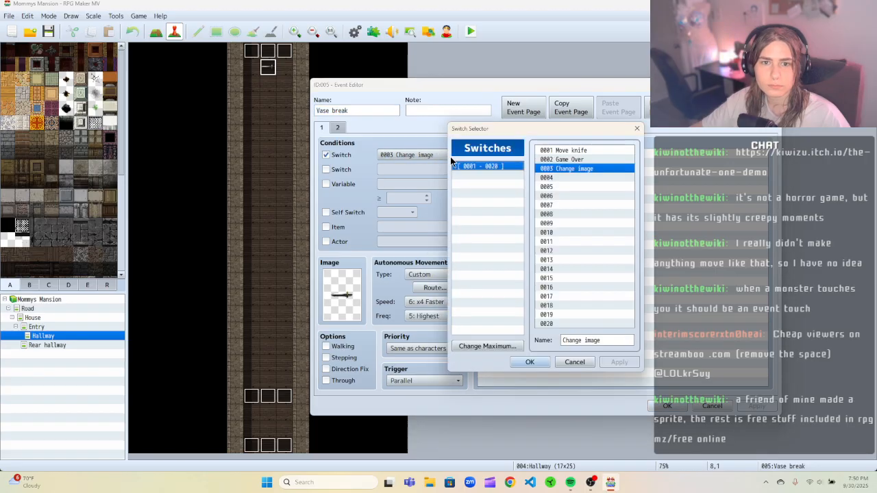
{"action": "left_click", "coordinate": [561, 150]}
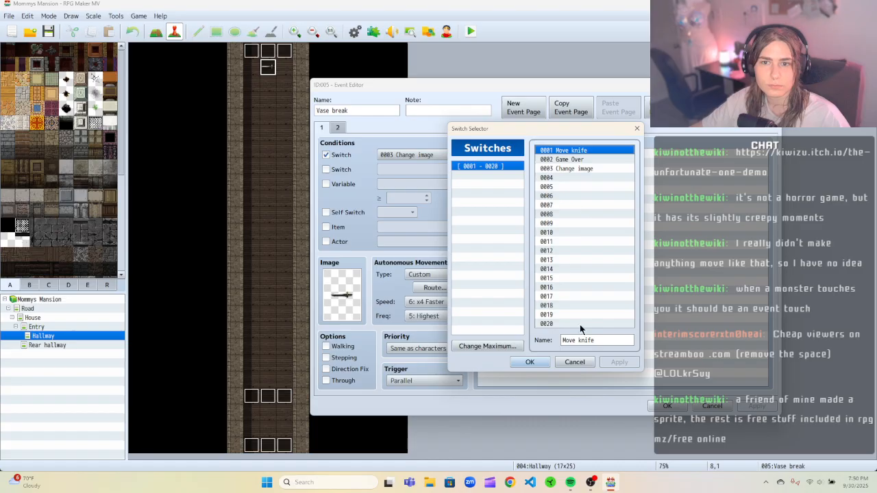
{"action": "left_click", "coordinate": [531, 362]}
{"action": "left_click", "coordinate": [712, 405]}
Edit the Trigger vase break event at tile 8,21 so its first Control Switches command turns 0001 Move knife ON.
{"action": "right_click", "coordinate": [267, 398]}
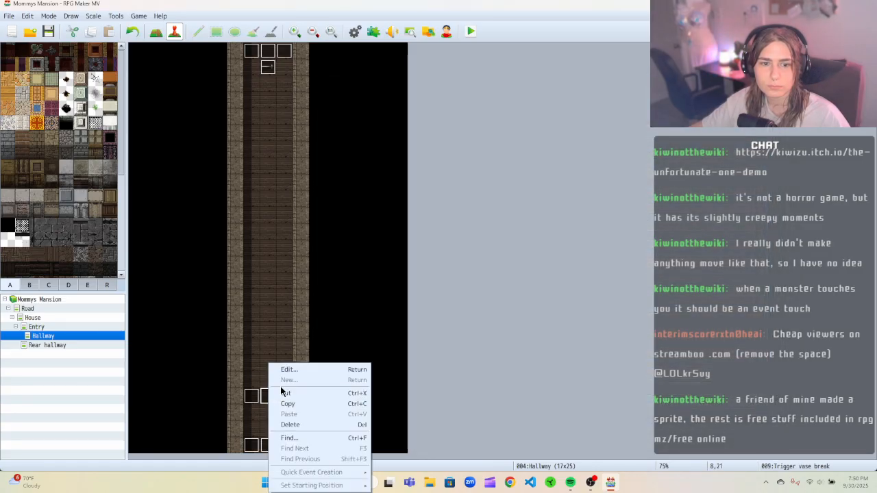
{"action": "left_click", "coordinate": [289, 370]}
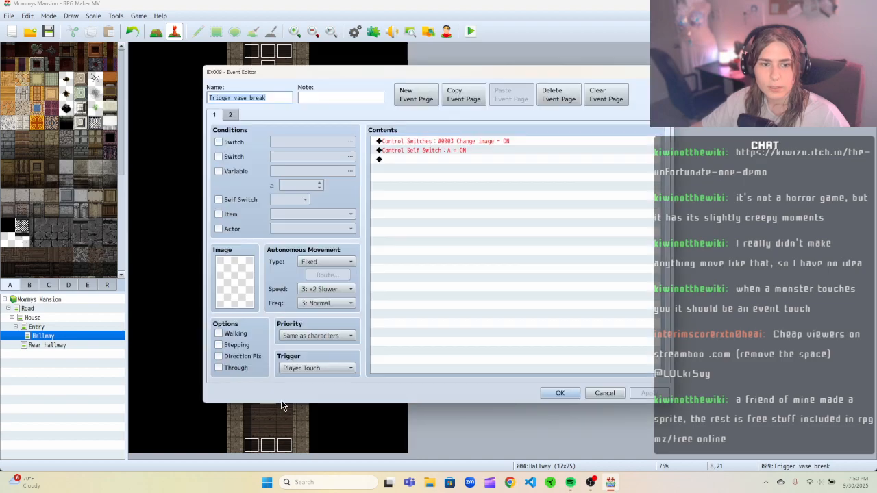
{"action": "left_click", "coordinate": [414, 141]}
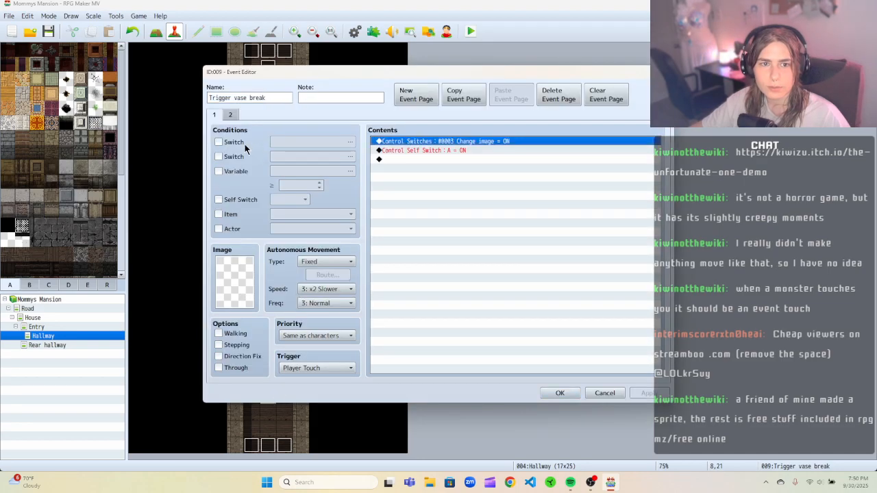
{"action": "right_click", "coordinate": [415, 139]}
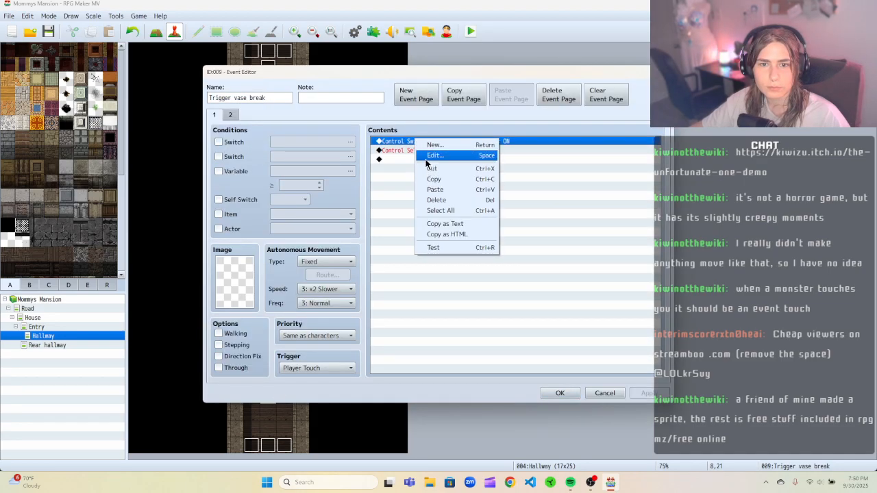
{"action": "left_click", "coordinate": [435, 157]}
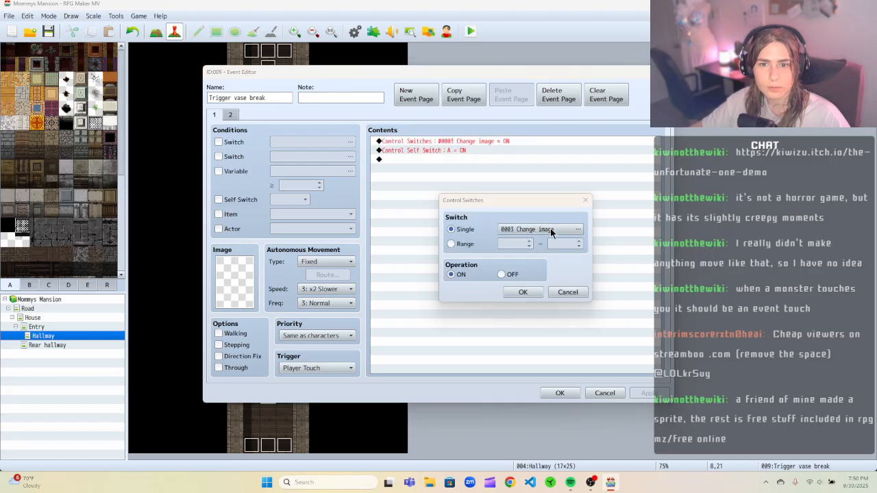
{"action": "left_click", "coordinate": [551, 231]}
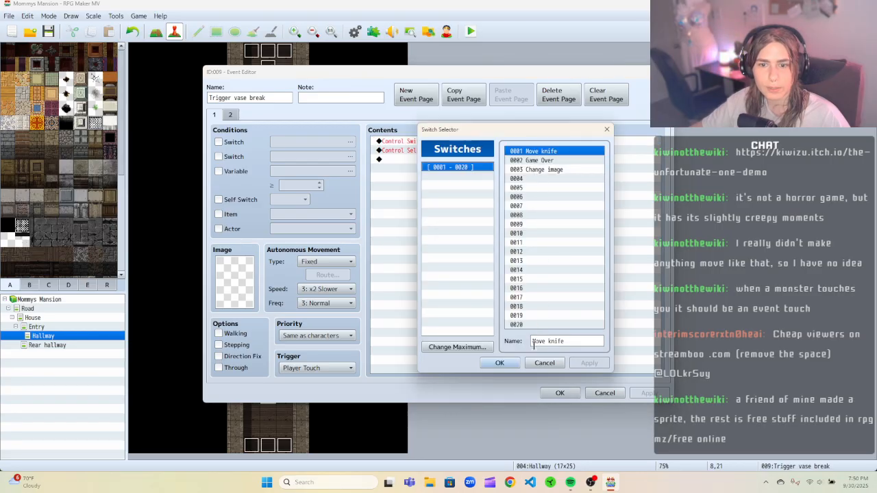
{"action": "left_click", "coordinate": [500, 363]}
{"action": "left_click", "coordinate": [520, 291]}
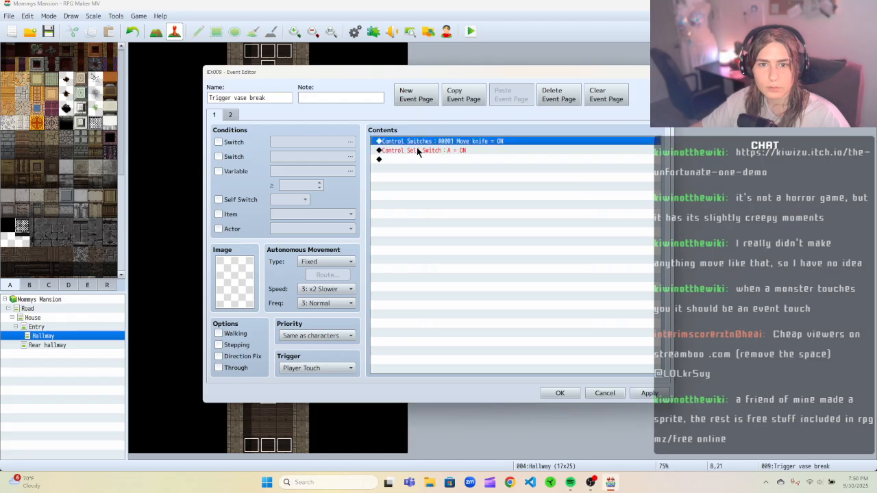
{"action": "left_click", "coordinate": [231, 115]}
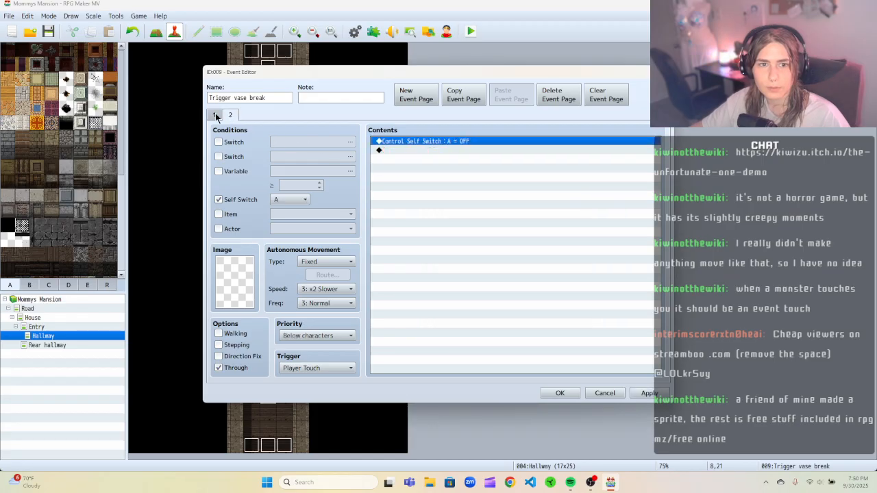
{"action": "left_click", "coordinate": [215, 115]}
{"action": "left_click", "coordinate": [230, 117]}
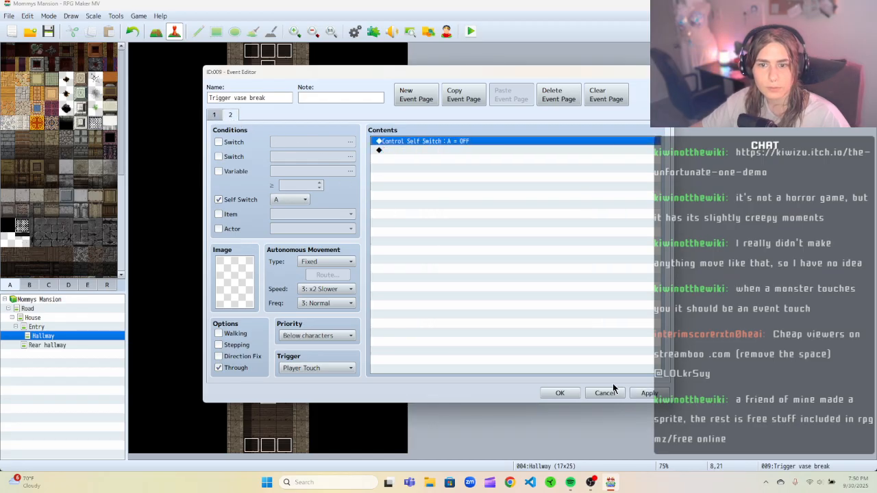
{"action": "left_click", "coordinate": [562, 393]}
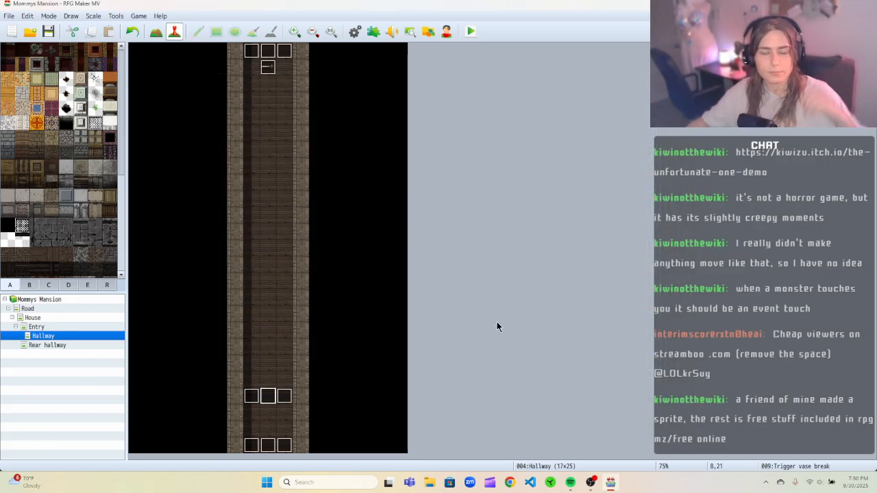
Edit the Trigger vase break event at tile 7,21 so its first Control Switches command turns 0001 Move knife ON.
{"action": "right_click", "coordinate": [251, 399]}
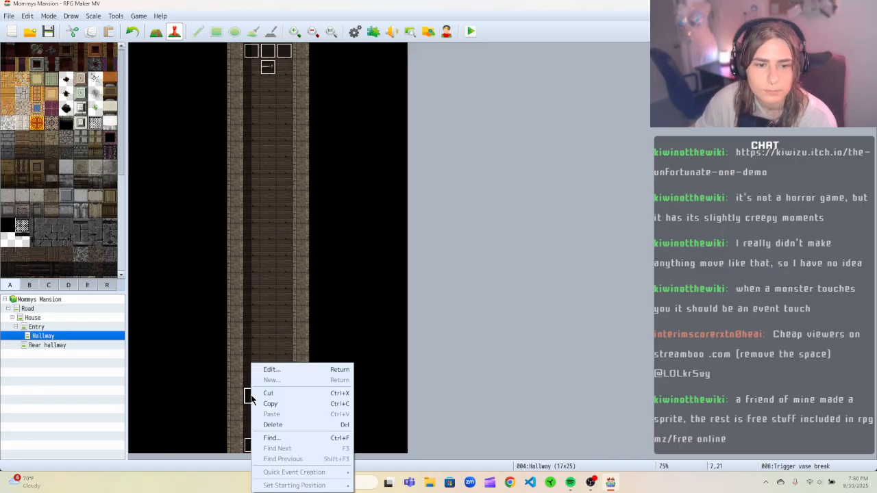
{"action": "left_click", "coordinate": [269, 367]}
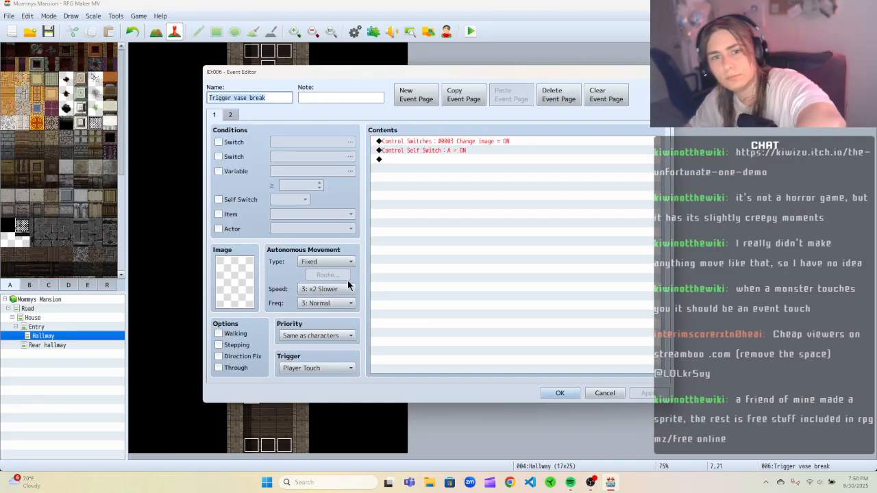
{"action": "right_click", "coordinate": [470, 143]}
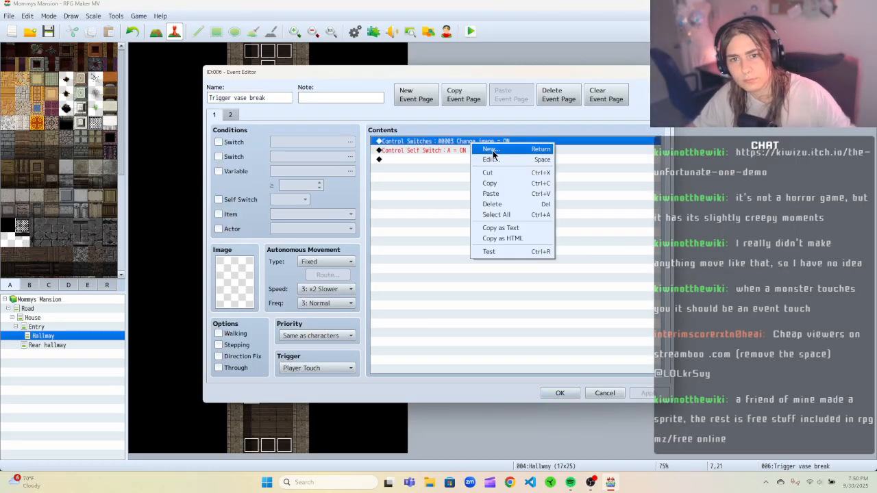
{"action": "left_click", "coordinate": [493, 152]}
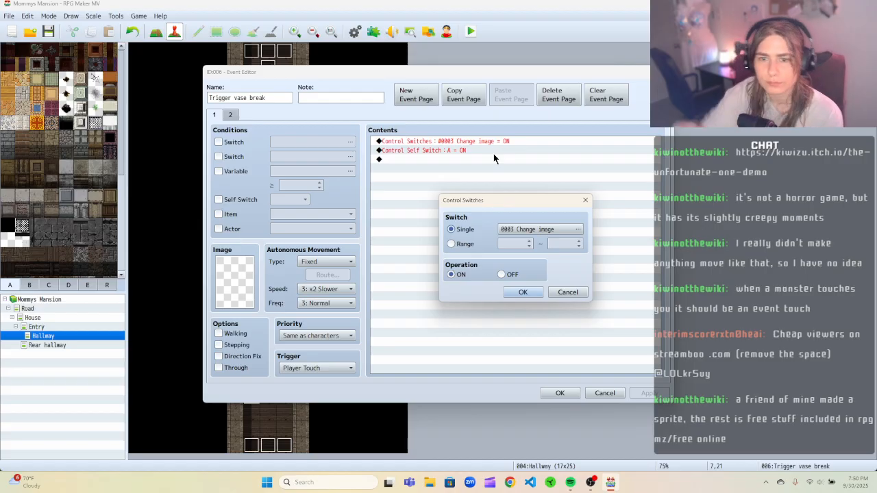
{"action": "left_click", "coordinate": [550, 231]}
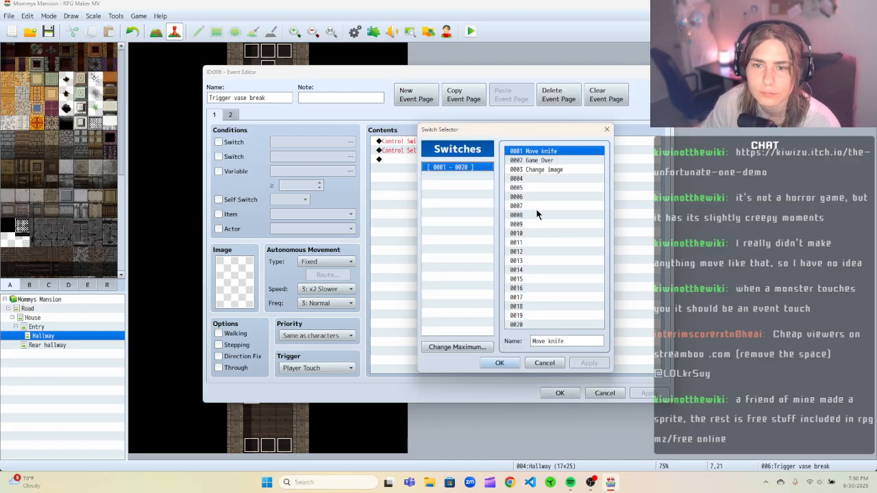
{"action": "left_click", "coordinate": [499, 363]}
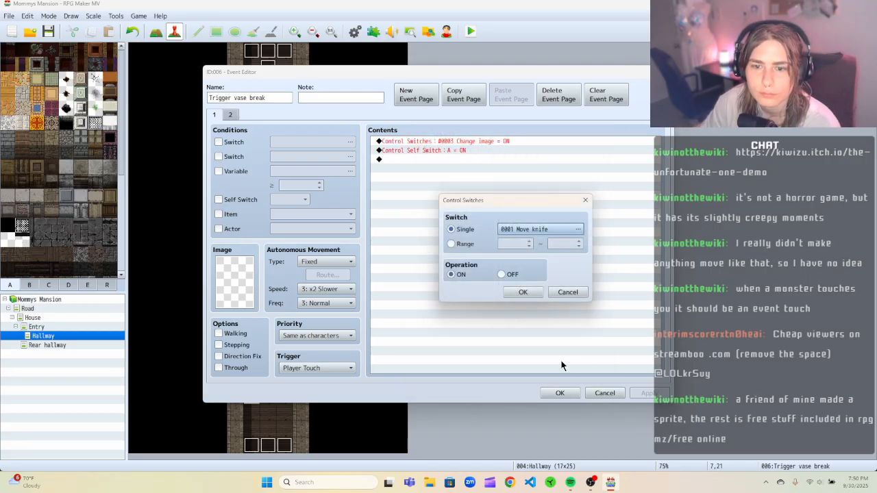
{"action": "left_click", "coordinate": [524, 292]}
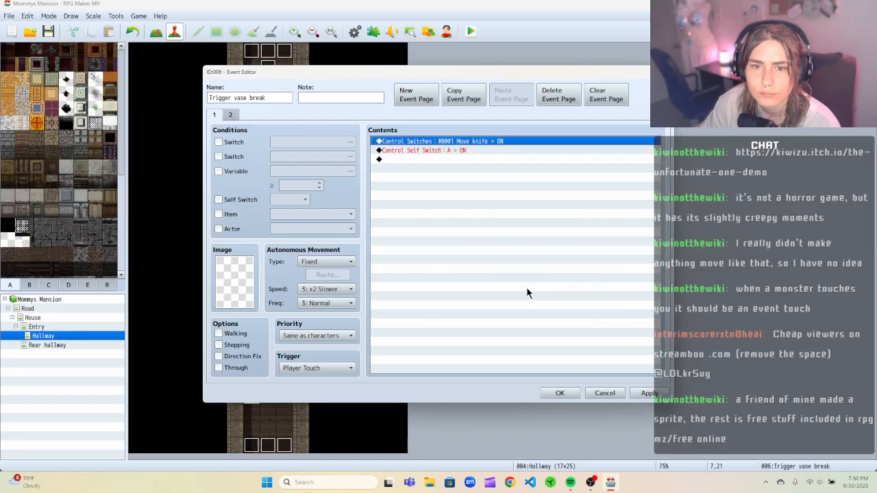
{"action": "left_click", "coordinate": [635, 394]}
{"action": "left_click", "coordinate": [560, 393]}
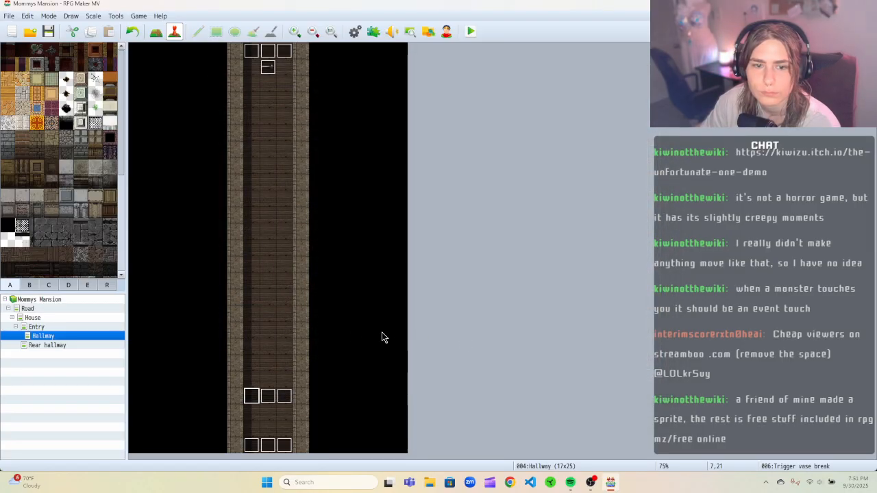
Edit the Trigger vase break event at tile 9,21 so its first Control Switches command turns 0001 Move knife ON.
{"action": "right_click", "coordinate": [286, 400]}
{"action": "left_click", "coordinate": [305, 369]}
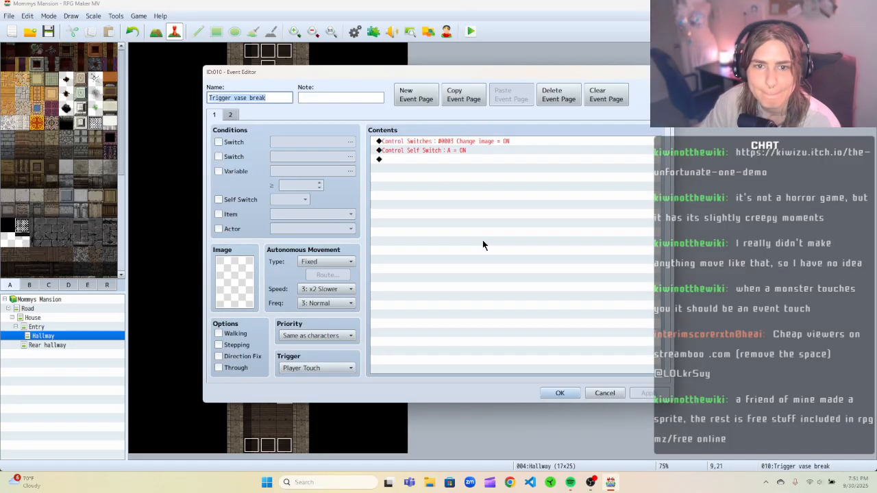
{"action": "right_click", "coordinate": [479, 141]}
{"action": "left_click", "coordinate": [503, 145]}
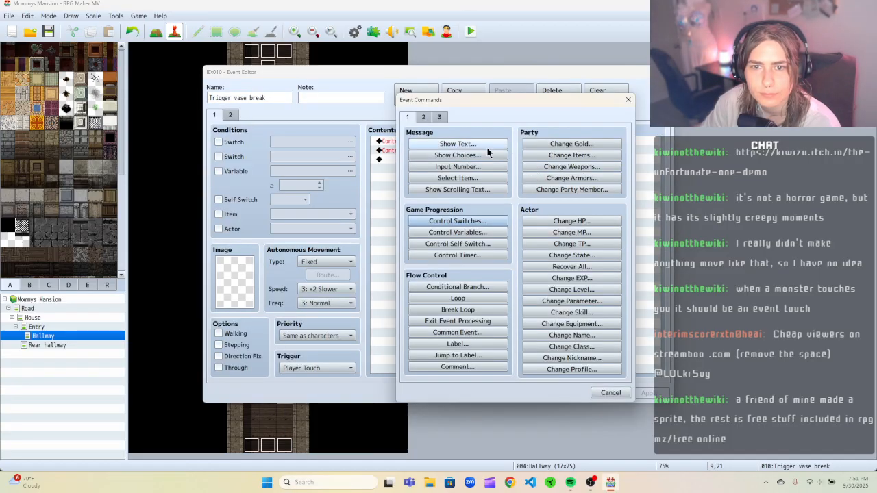
{"action": "left_click", "coordinate": [627, 100]}
{"action": "right_click", "coordinate": [421, 144]}
{"action": "left_click", "coordinate": [438, 153]}
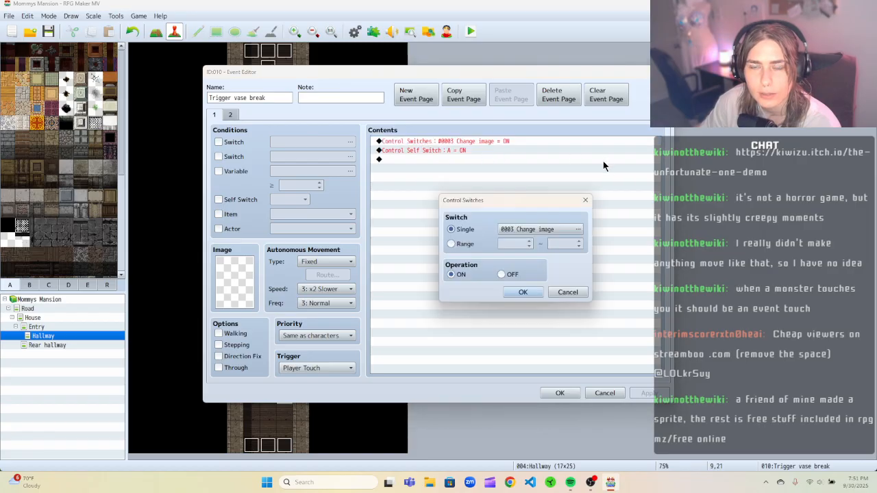
{"action": "left_click", "coordinate": [557, 231]}
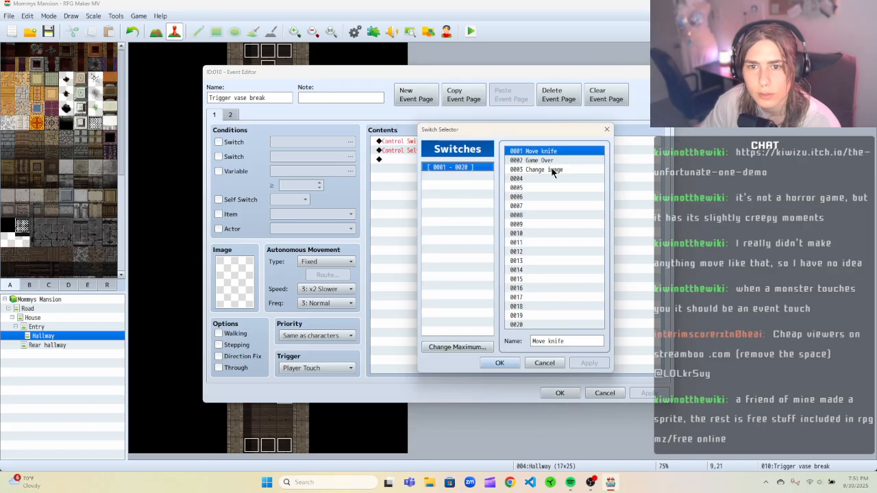
{"action": "left_click", "coordinate": [499, 362]}
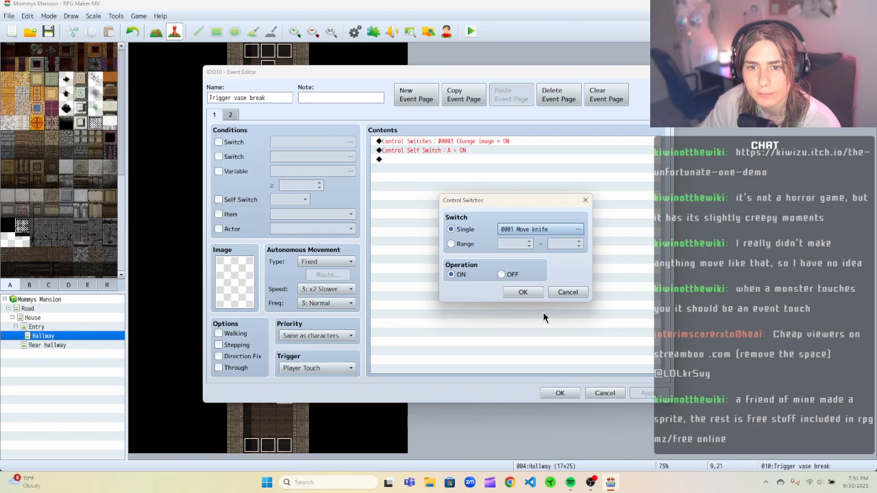
{"action": "left_click", "coordinate": [525, 293]}
{"action": "left_click", "coordinate": [648, 393]}
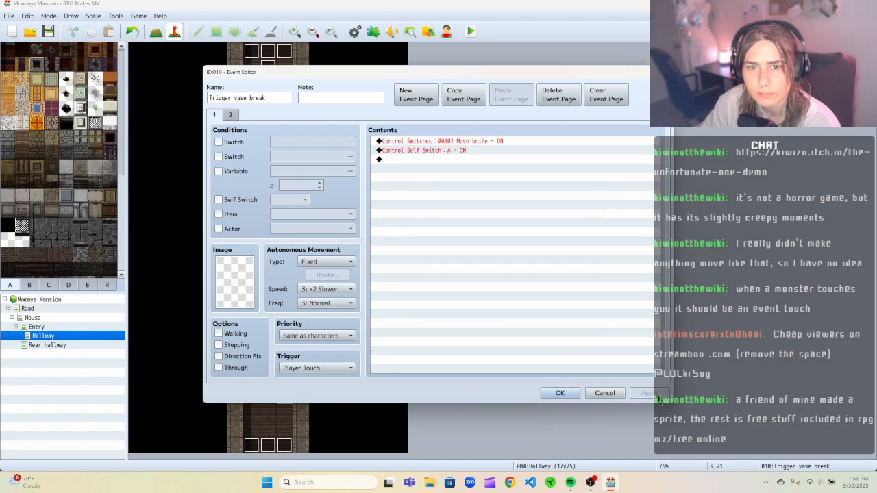
{"action": "left_click", "coordinate": [560, 393]}
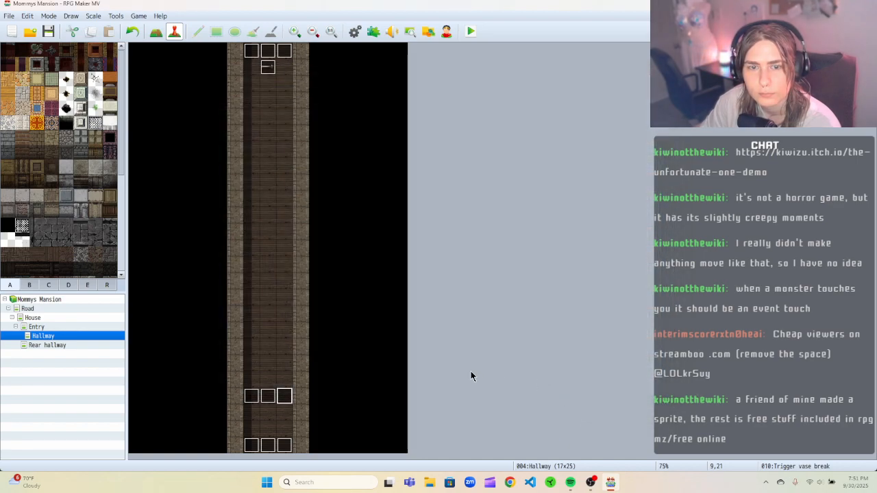
On the Vase break event's first page, add a repeating Set Movement Route moving the Player down, without waiting for completion.
{"action": "right_click", "coordinate": [273, 71]}
{"action": "left_click", "coordinate": [291, 78]}
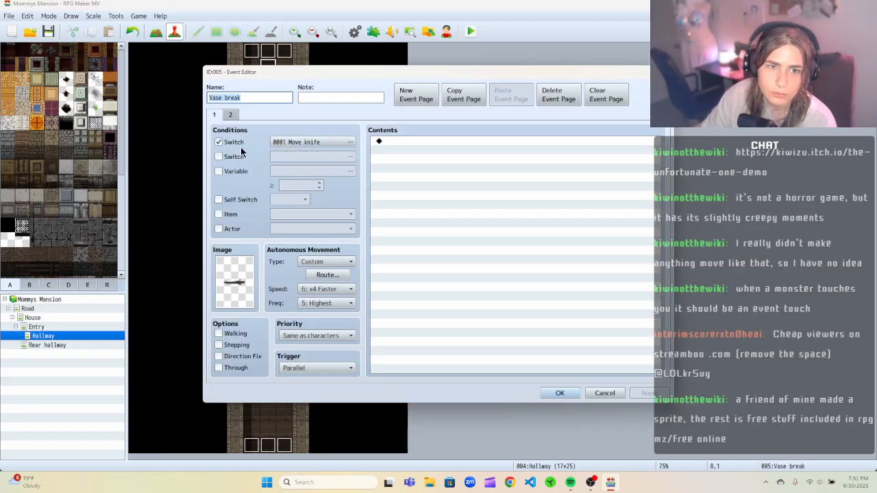
{"action": "right_click", "coordinate": [405, 142]}
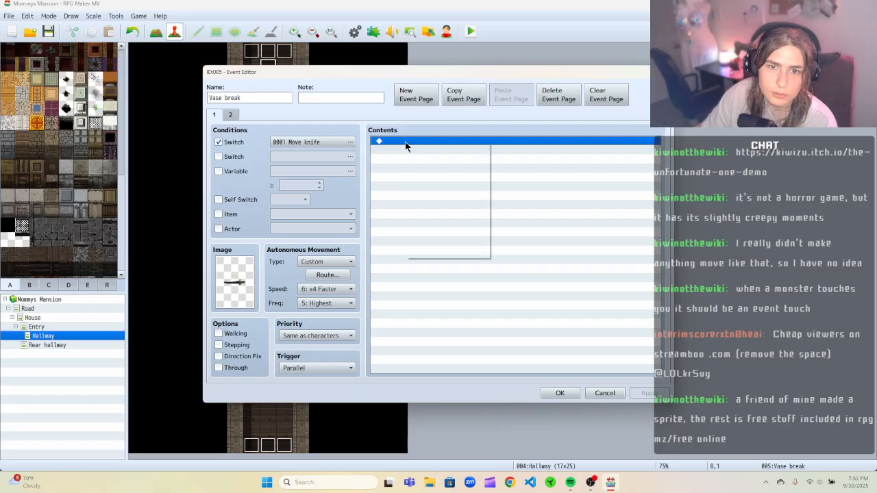
{"action": "left_click", "coordinate": [425, 148]}
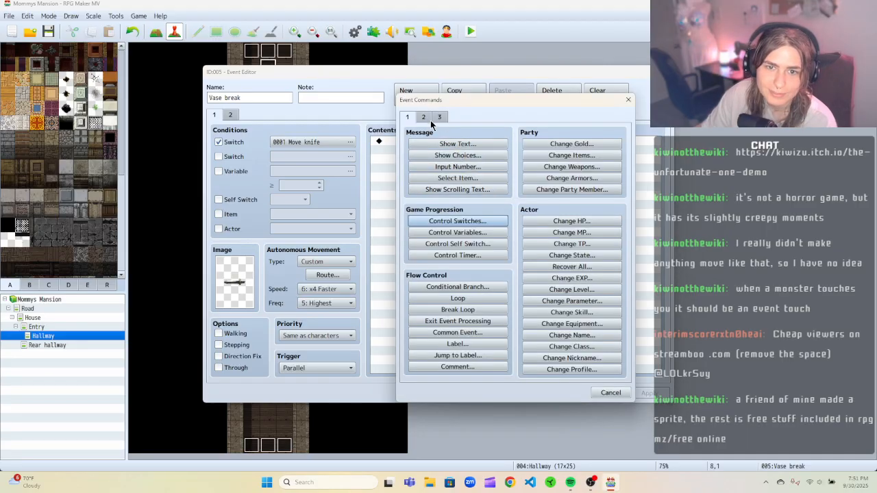
{"action": "left_click", "coordinate": [439, 117]}
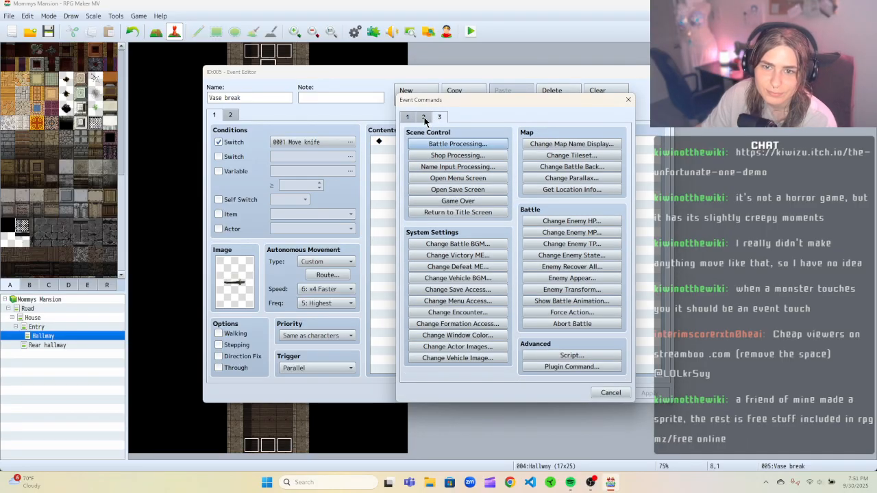
{"action": "left_click", "coordinate": [424, 117]}
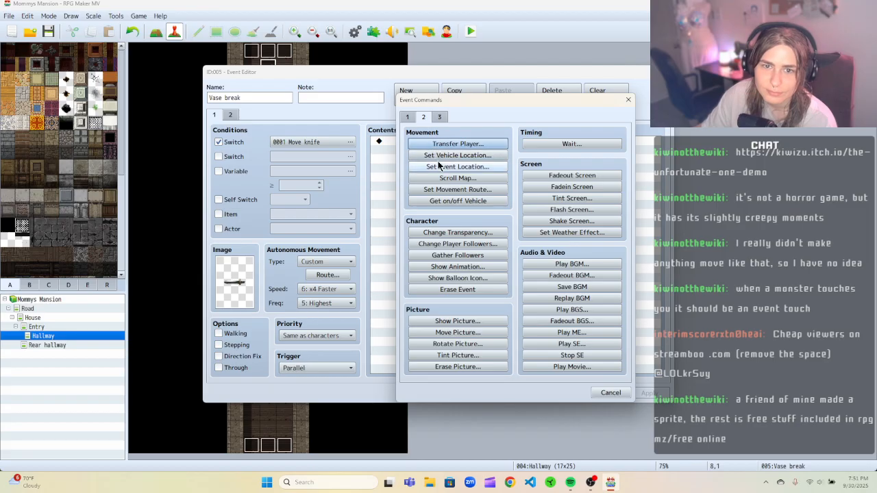
{"action": "left_click", "coordinate": [438, 191]}
{"action": "left_click", "coordinate": [472, 173]}
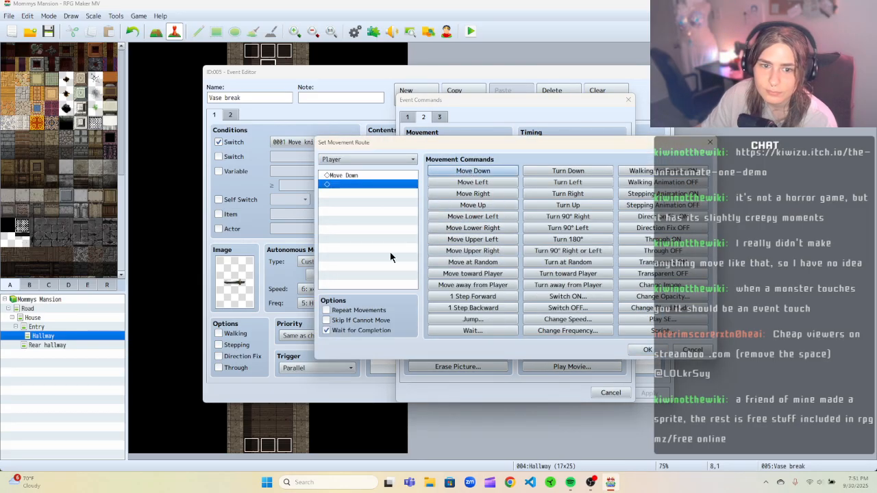
{"action": "left_click", "coordinate": [356, 311]}
{"action": "left_click", "coordinate": [362, 331]}
{"action": "left_click", "coordinate": [644, 350]}
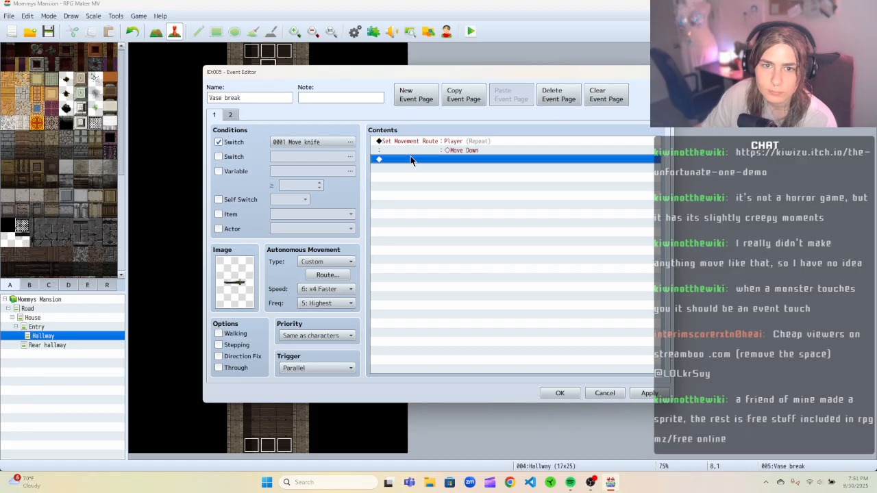
On the Vase break event's second page, cut the Control Switches command turning 0003 Change image OFF.
{"action": "left_click", "coordinate": [230, 115]}
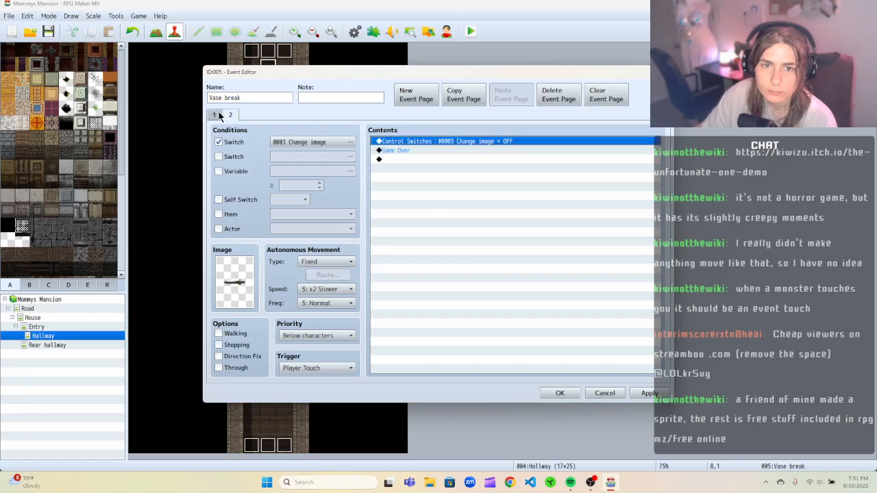
{"action": "left_click", "coordinate": [231, 116]}
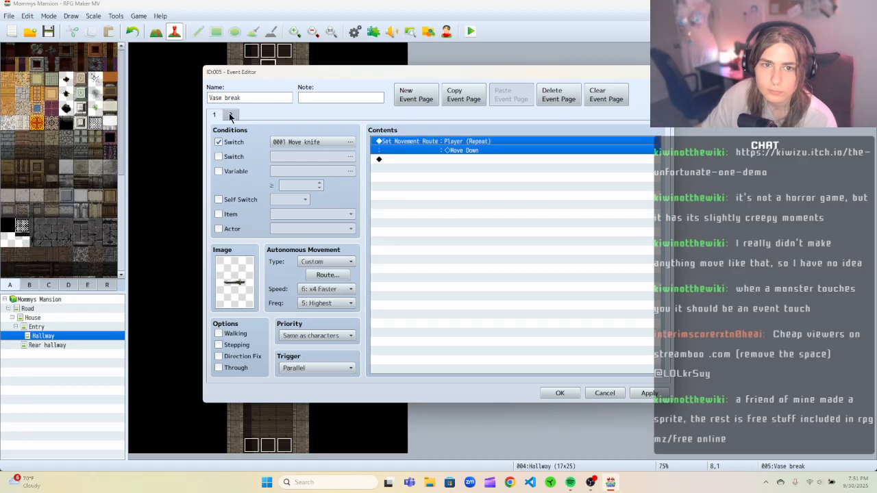
{"action": "left_click", "coordinate": [230, 115]}
{"action": "right_click", "coordinate": [388, 143]}
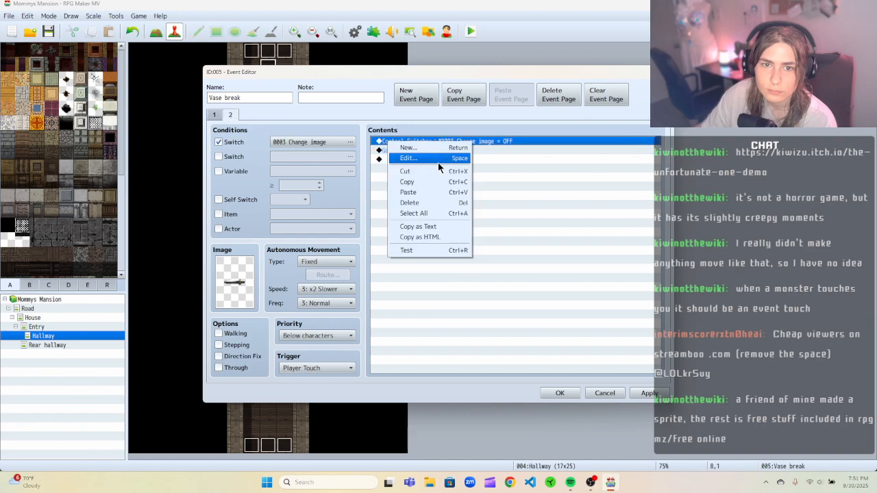
{"action": "left_click", "coordinate": [430, 171]}
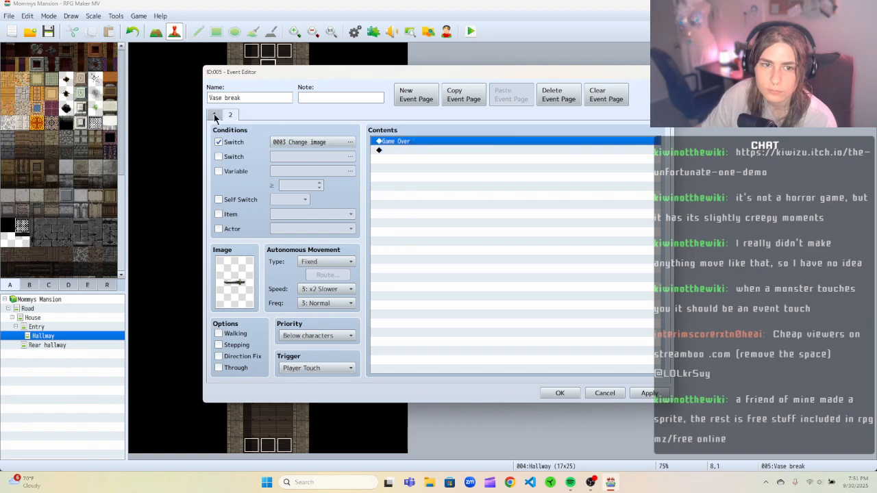
Set the Vase break event's second page condition switch to 0002 Game Over.
{"action": "left_click", "coordinate": [328, 142]}
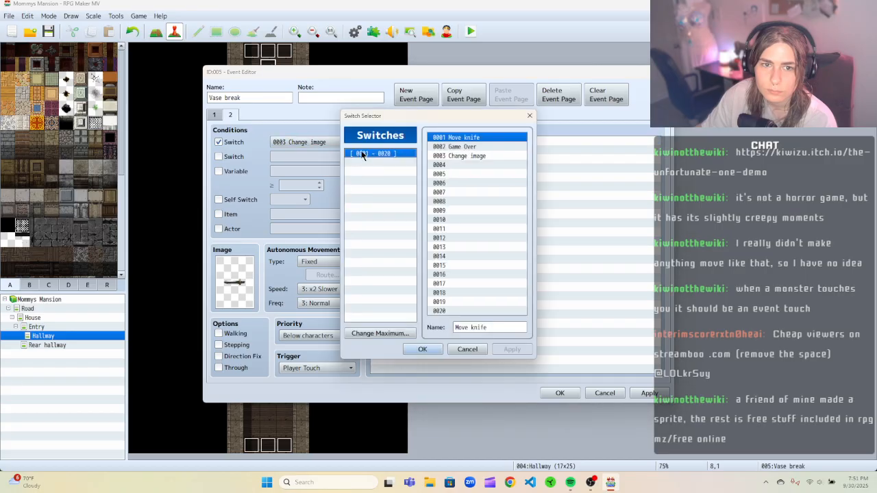
{"action": "left_click", "coordinate": [457, 146]}
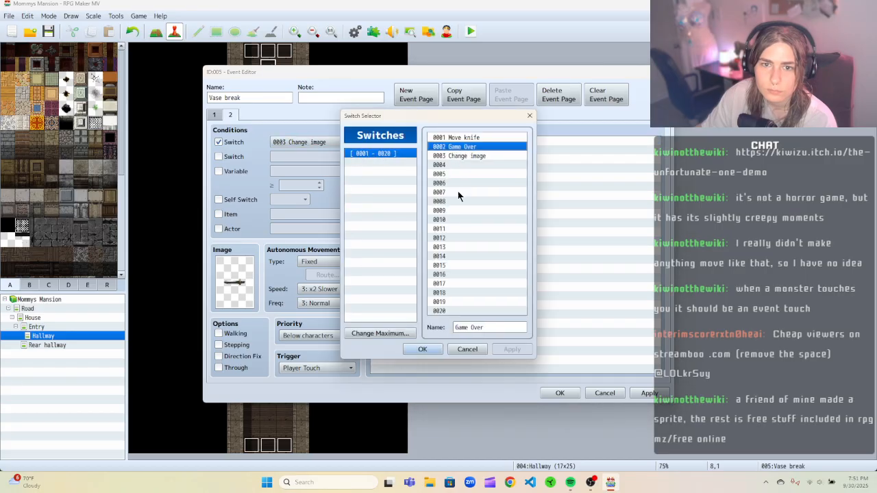
{"action": "left_click", "coordinate": [419, 349]}
On the first page, append a Control Switches command turning 0002 Game Over ON, then apply and close the event.
{"action": "left_click", "coordinate": [215, 115]}
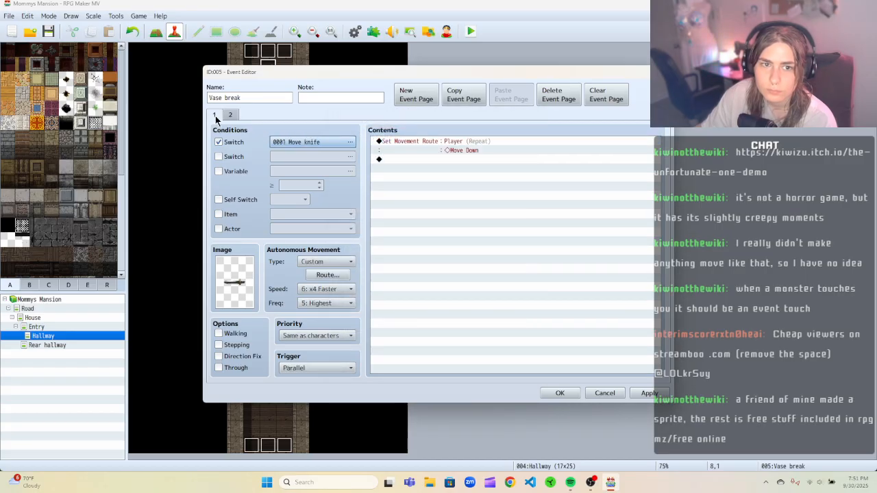
{"action": "left_click", "coordinate": [413, 160]}
{"action": "right_click", "coordinate": [413, 159]}
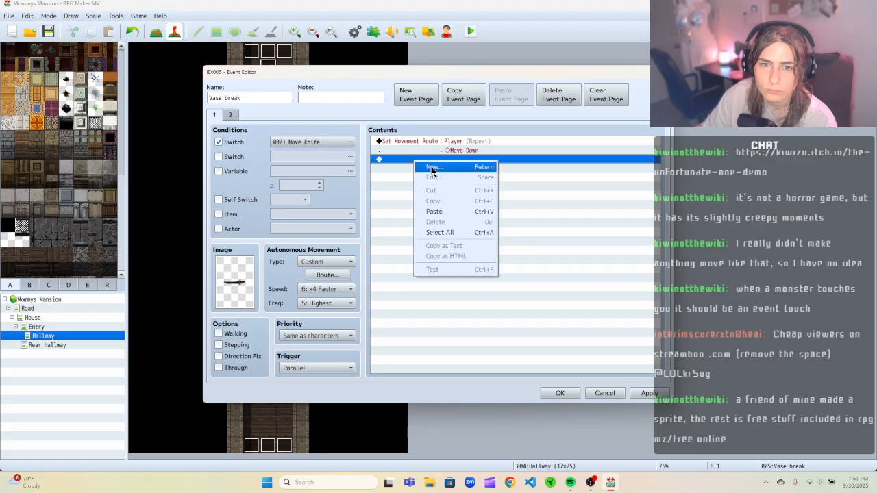
{"action": "left_click", "coordinate": [431, 168]}
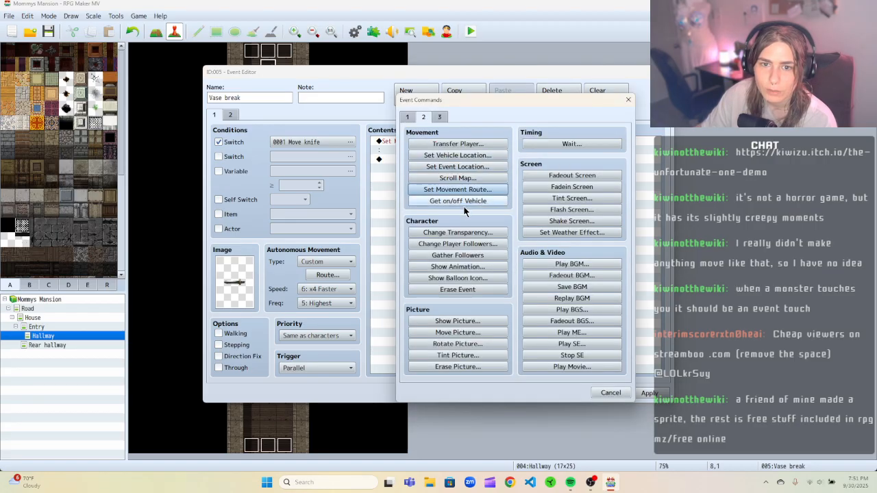
{"action": "left_click", "coordinate": [407, 117]}
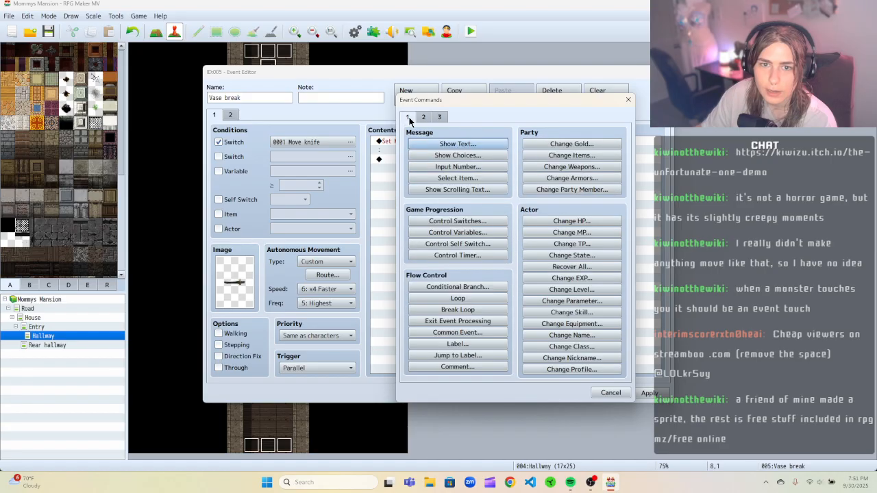
{"action": "left_click", "coordinate": [463, 220]}
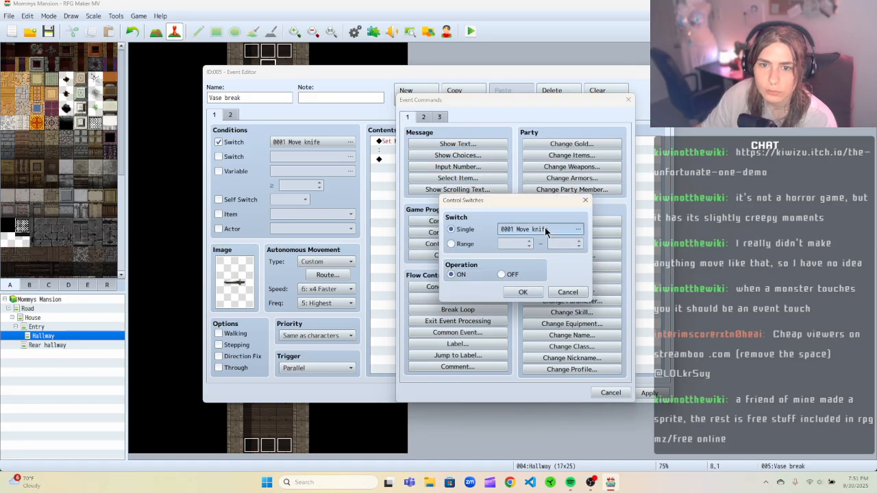
{"action": "left_click", "coordinate": [548, 232]}
{"action": "left_click", "coordinate": [499, 363]}
{"action": "left_click", "coordinate": [520, 291]}
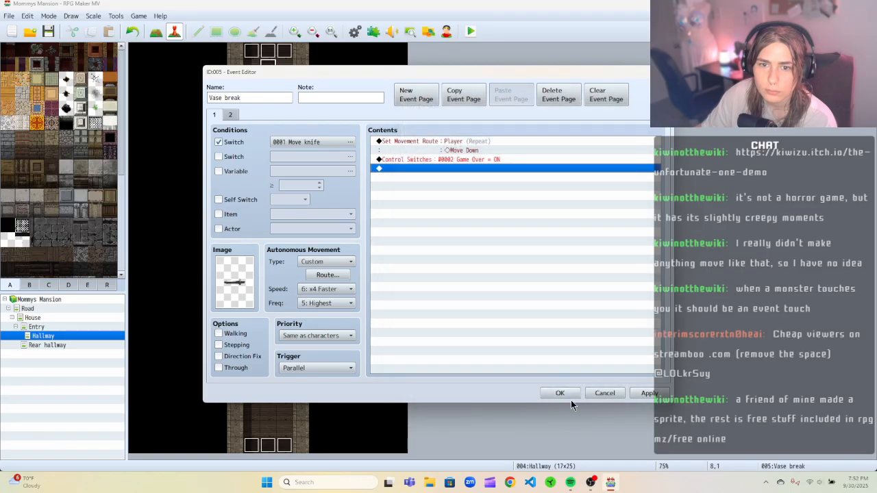
{"action": "left_click", "coordinate": [231, 115]}
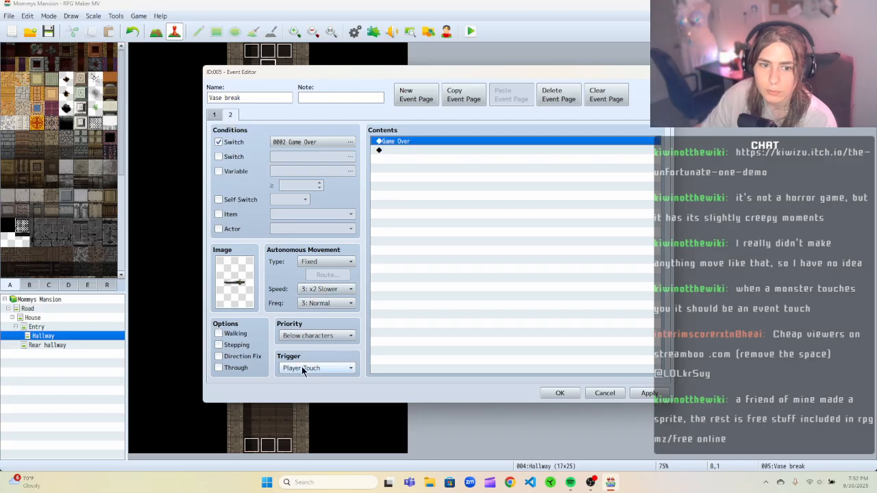
{"action": "left_click", "coordinate": [215, 115]}
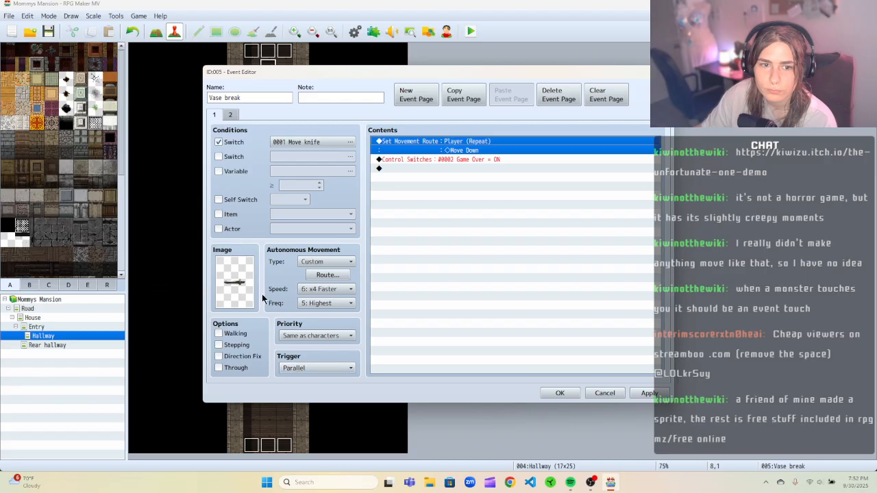
{"action": "left_click", "coordinate": [649, 393]}
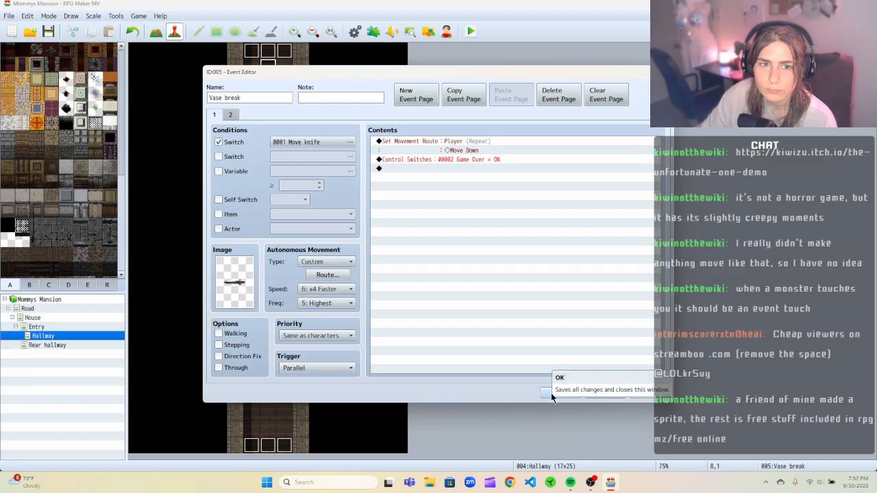
{"action": "left_click", "coordinate": [551, 392]}
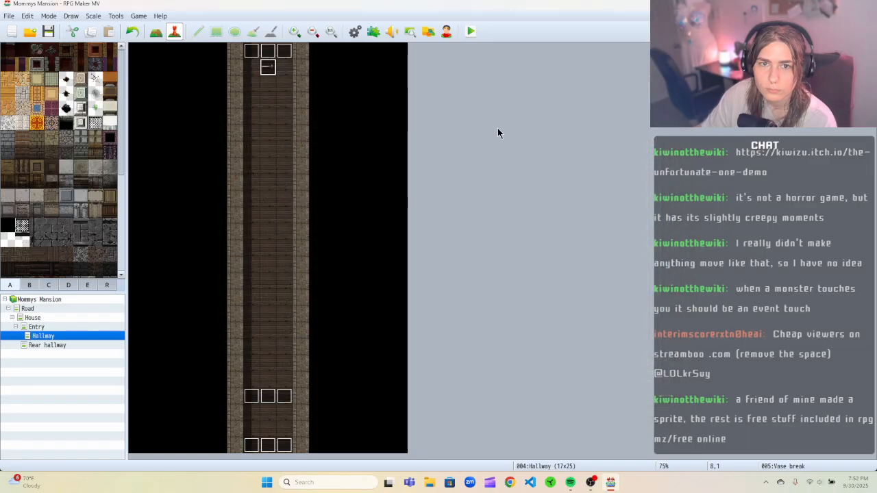
Playtest the game and walk the player up and down the hallway to test the vase event.
{"action": "left_click", "coordinate": [471, 33]}
{"action": "left_click", "coordinate": [402, 252]}
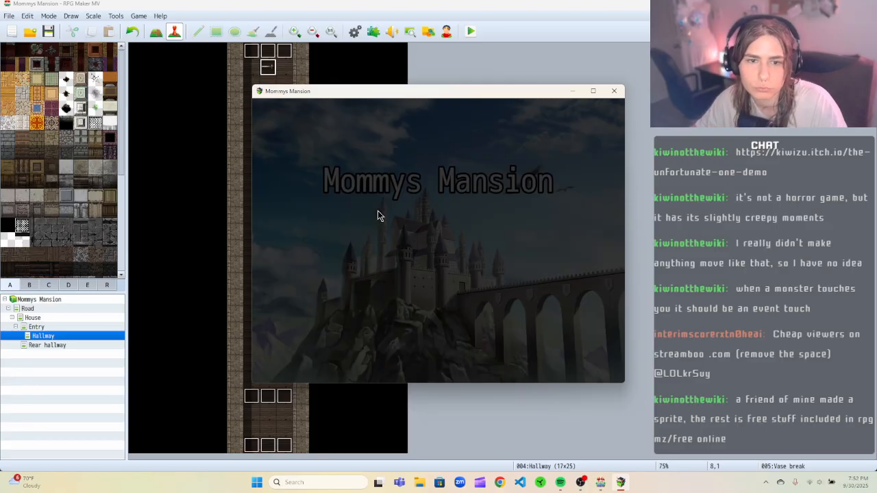
{"action": "left_click", "coordinate": [411, 284]}
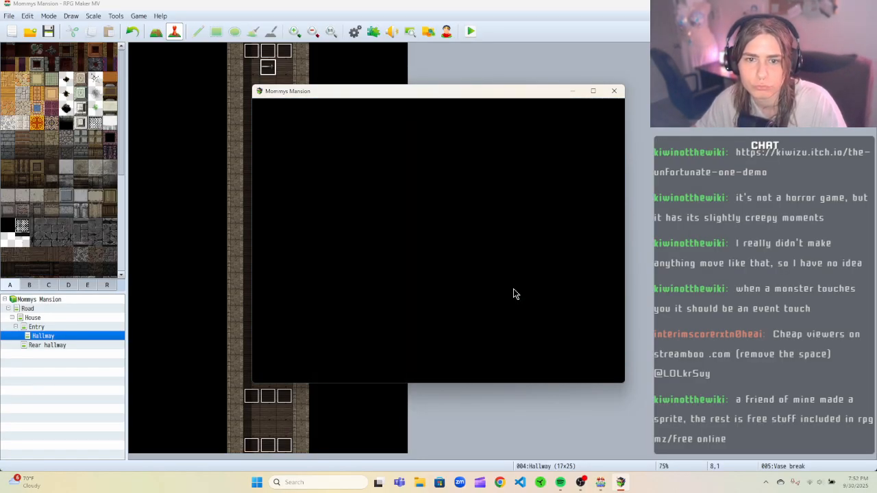
{"action": "key", "text": "Up"}
{"action": "key", "text": "Up"}
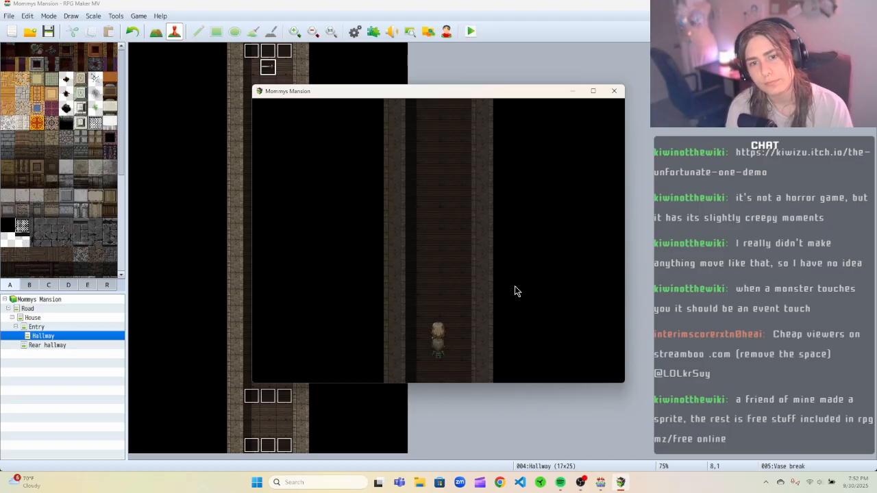
{"action": "key", "text": "Down"}
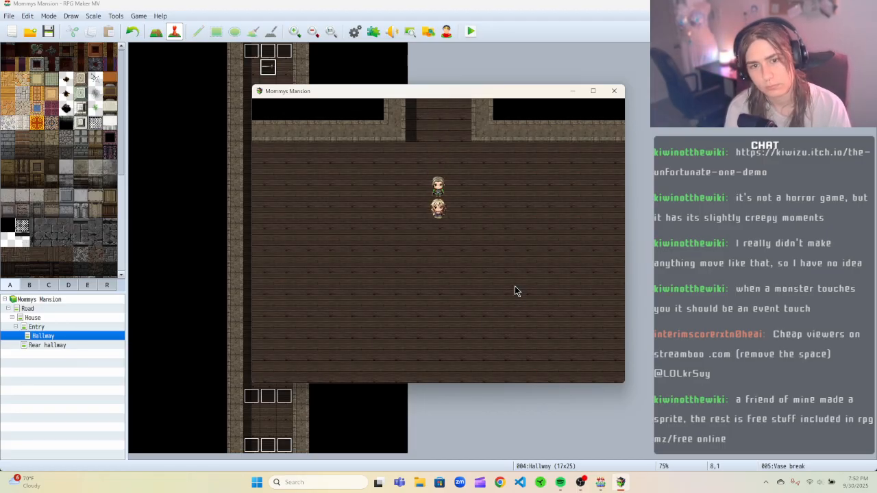
{"action": "key", "text": "Down"}
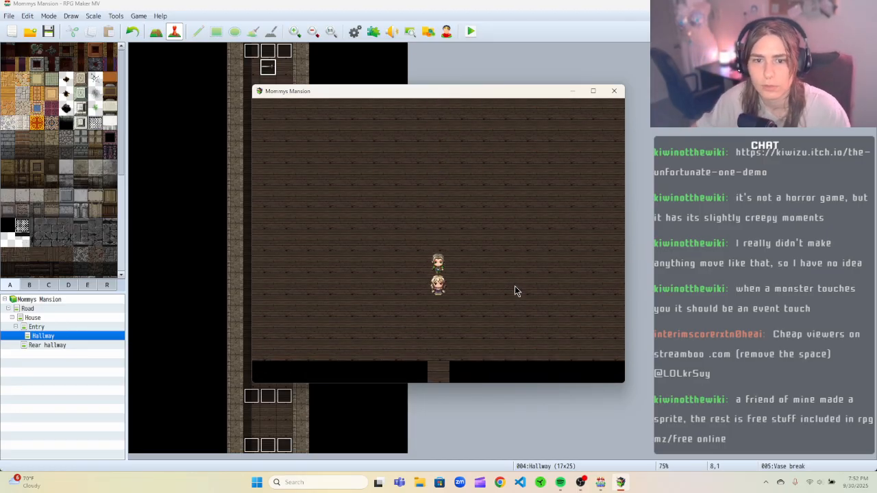
{"action": "key", "text": "Down"}
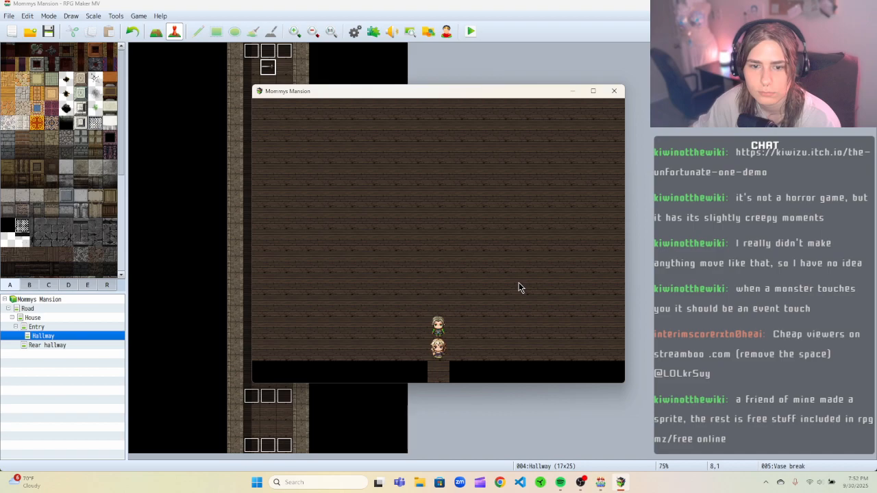
{"action": "left_click", "coordinate": [613, 91]}
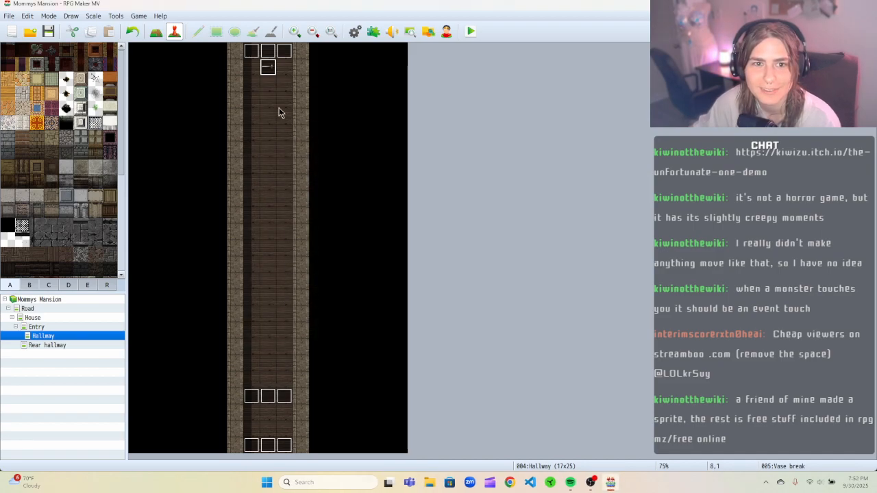
Change the first page's Set Movement Route target to This Event and save the Vase break event.
{"action": "right_click", "coordinate": [267, 71]}
{"action": "left_click", "coordinate": [271, 74]}
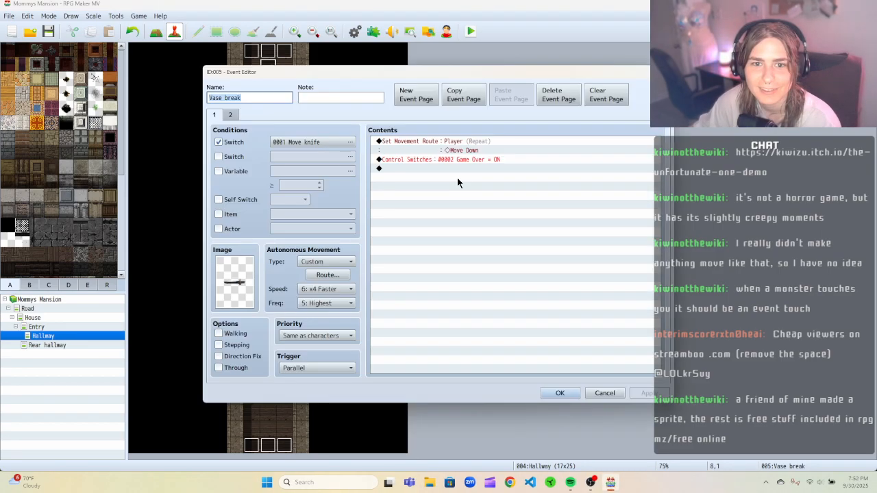
{"action": "left_click", "coordinate": [425, 142]}
{"action": "right_click", "coordinate": [425, 141]}
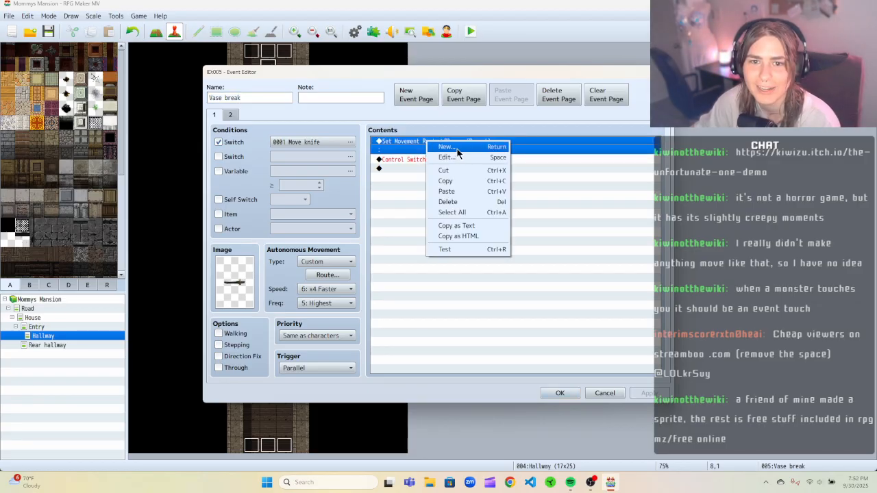
{"action": "left_click", "coordinate": [456, 153]}
{"action": "left_click", "coordinate": [628, 100]}
{"action": "right_click", "coordinate": [495, 143]}
{"action": "left_click", "coordinate": [515, 163]}
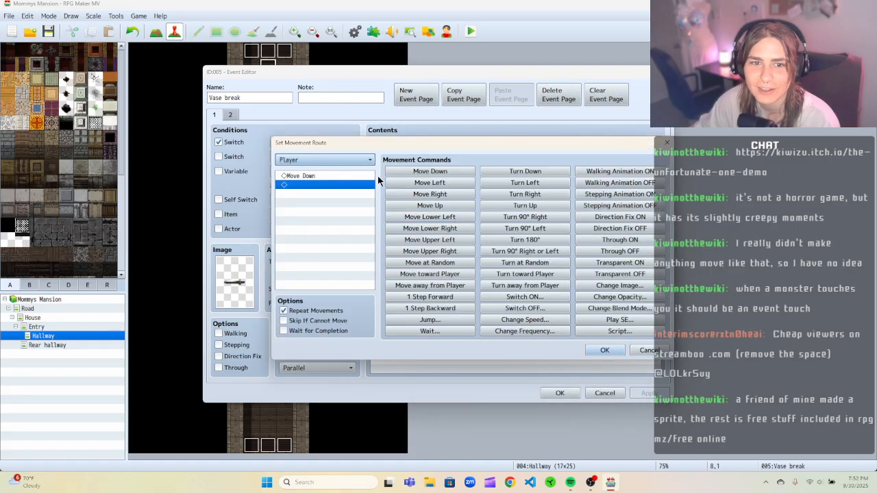
{"action": "left_click", "coordinate": [325, 159]}
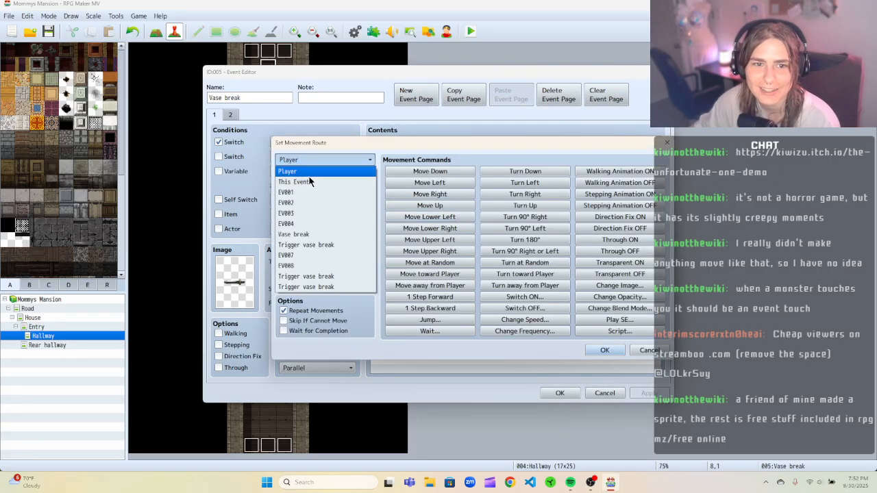
{"action": "left_click", "coordinate": [308, 181]}
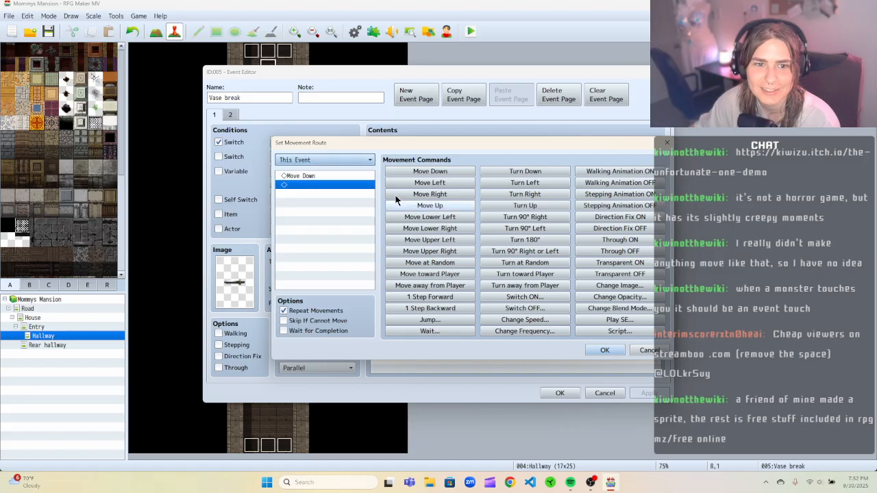
{"action": "left_click", "coordinate": [603, 350]}
{"action": "left_click", "coordinate": [559, 393]}
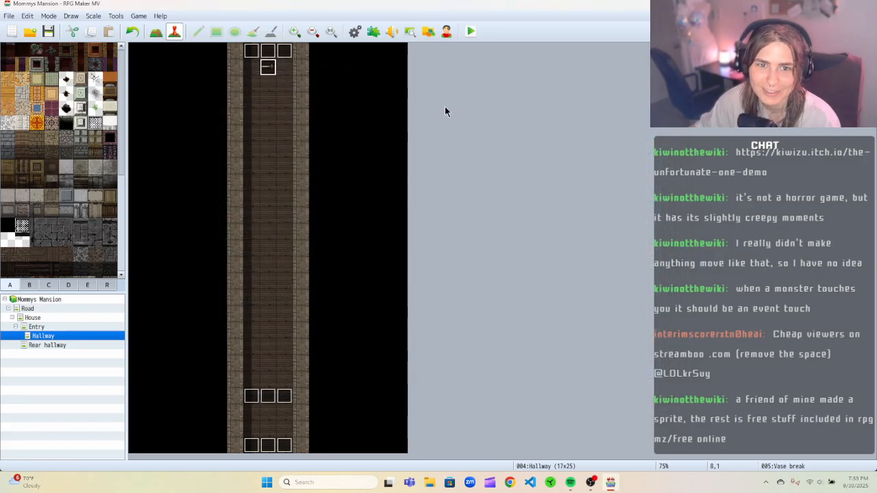
Playtest again, walking the player up the hallway past the vase to trigger the event.
{"action": "left_click", "coordinate": [470, 32]}
{"action": "left_click", "coordinate": [416, 252]}
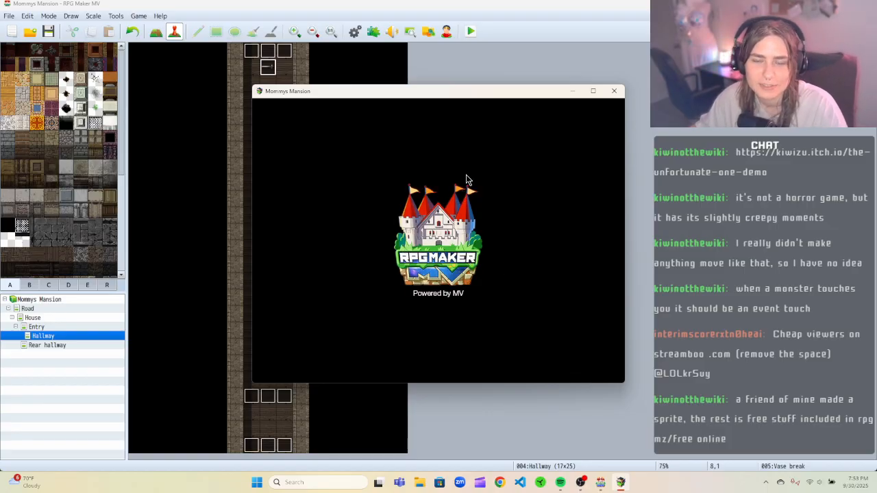
{"action": "left_click", "coordinate": [441, 289]}
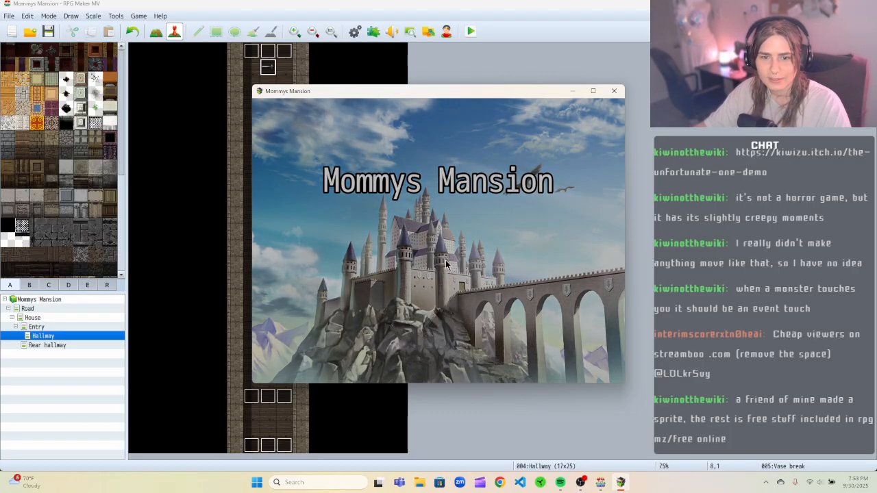
{"action": "key", "text": "Up"}
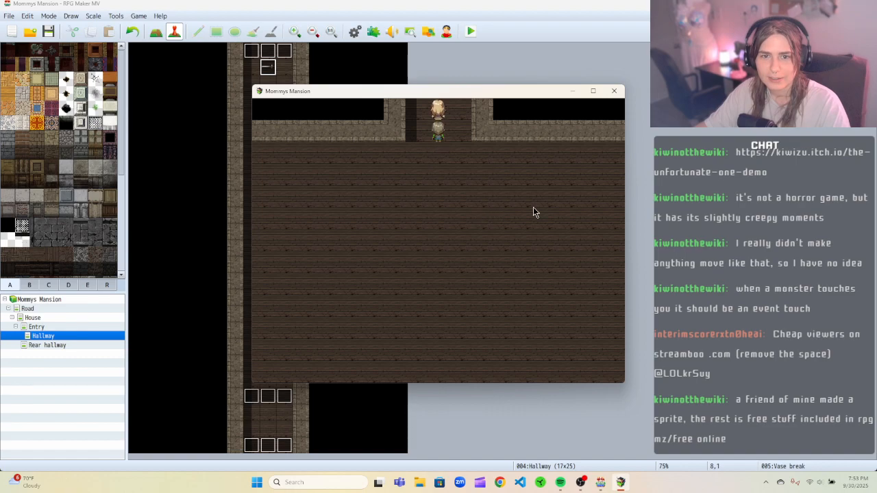
{"action": "key", "text": "Up"}
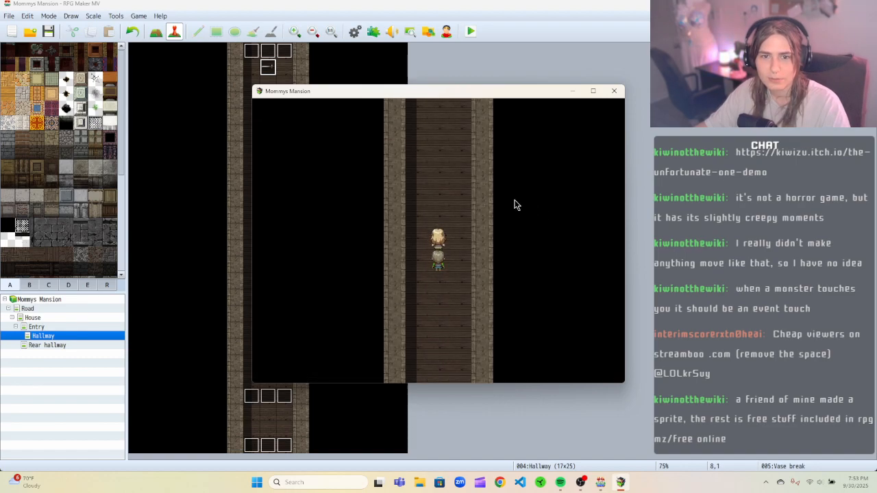
{"action": "key", "text": "Up"}
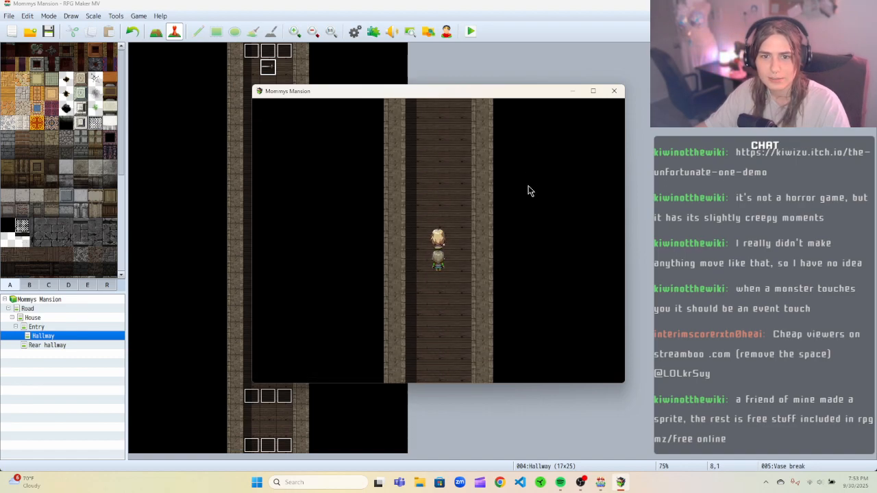
{"action": "key", "text": "Up"}
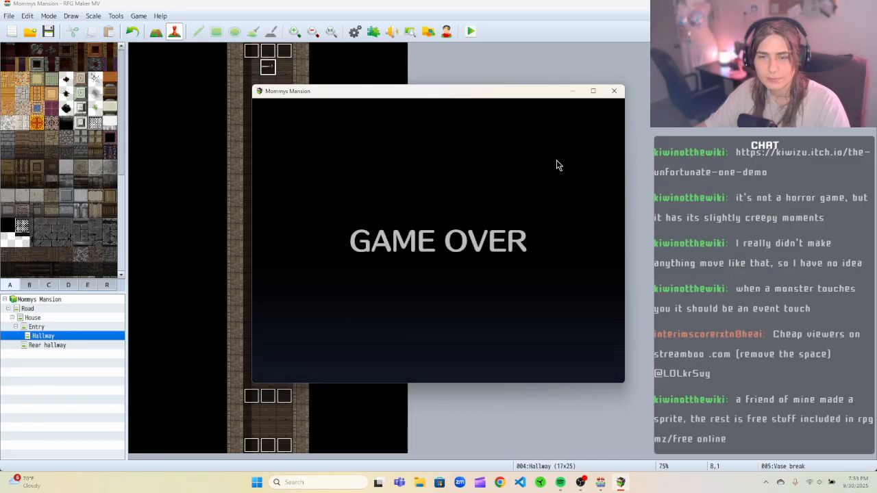
{"action": "left_click", "coordinate": [614, 91]}
Open the Vase break event and insert a Control Switches command turning 0001 Move knife OFF at the top of page 1, then apply and close.
{"action": "right_click", "coordinate": [269, 68]}
{"action": "left_click", "coordinate": [287, 73]}
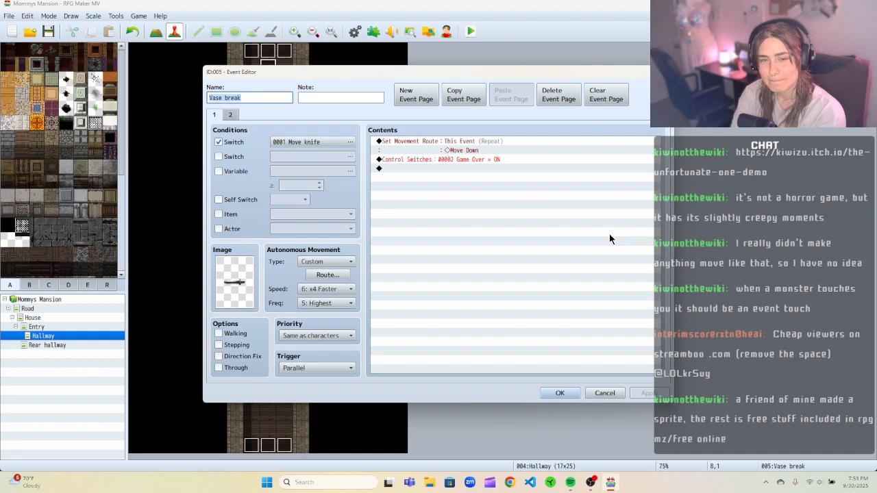
{"action": "right_click", "coordinate": [526, 151]}
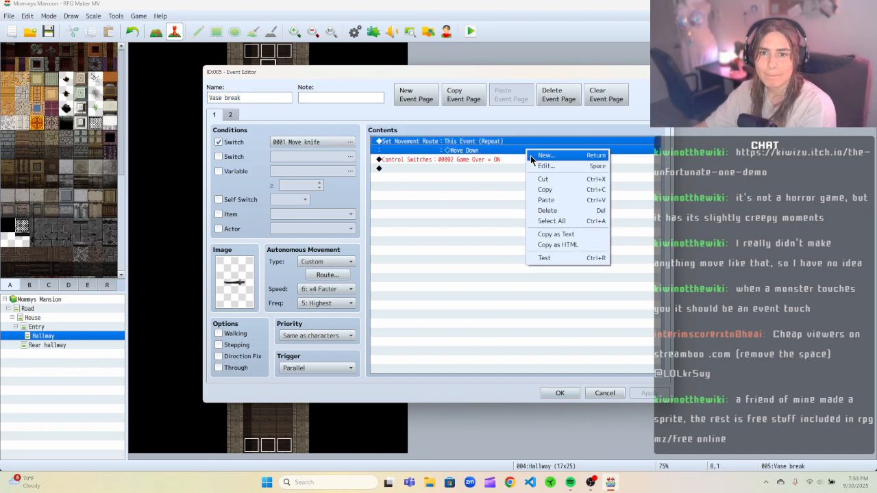
{"action": "left_click", "coordinate": [531, 155]}
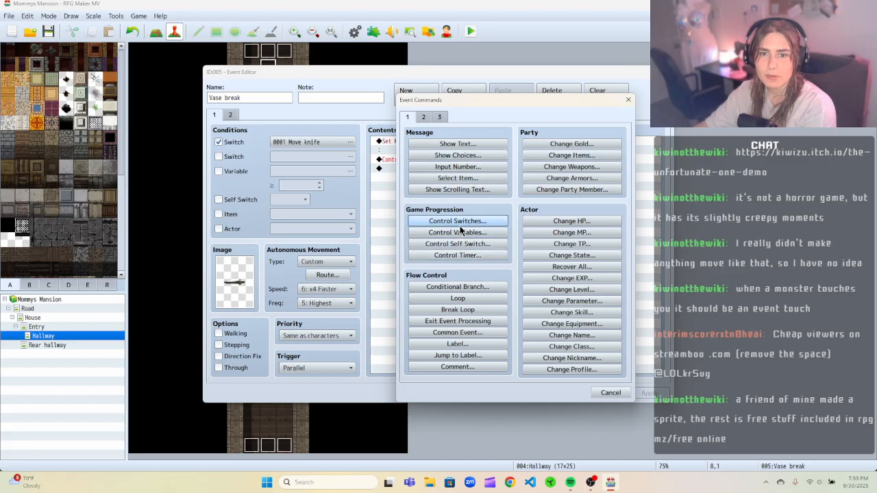
{"action": "left_click", "coordinate": [459, 223]}
{"action": "left_click", "coordinate": [554, 235]}
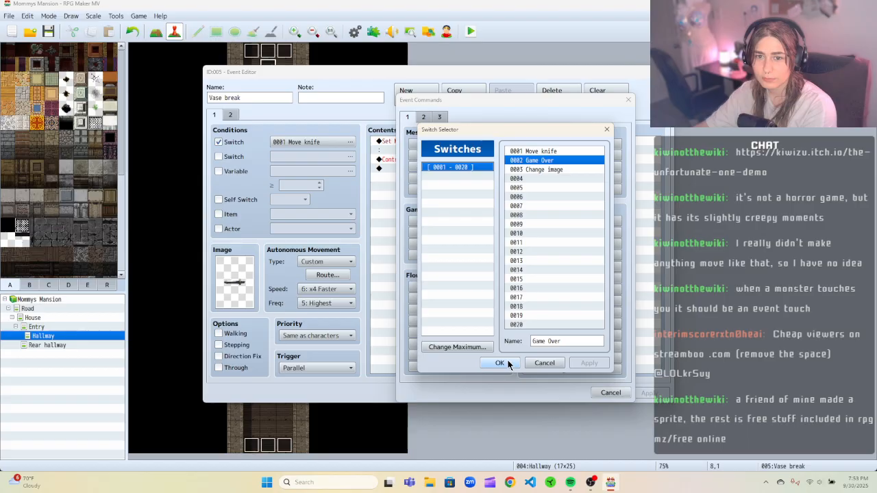
{"action": "left_click", "coordinate": [533, 151]}
{"action": "left_click", "coordinate": [497, 362]}
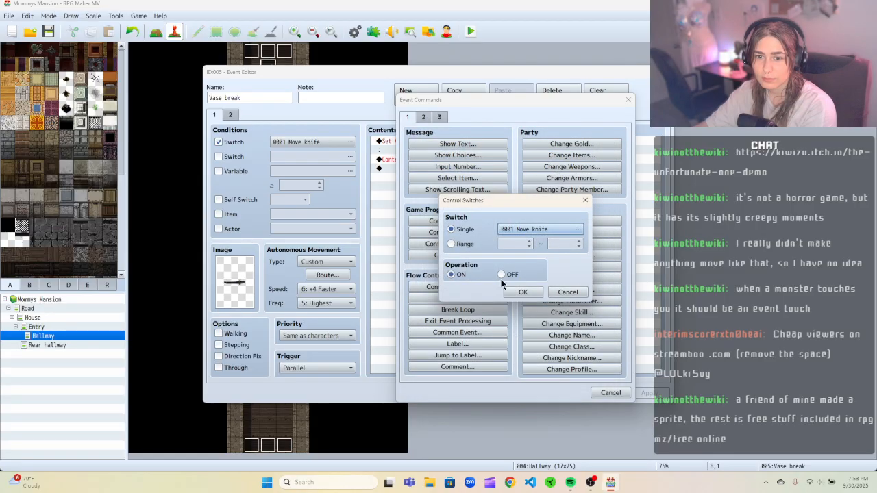
{"action": "left_click", "coordinate": [501, 274]}
{"action": "left_click", "coordinate": [521, 291]}
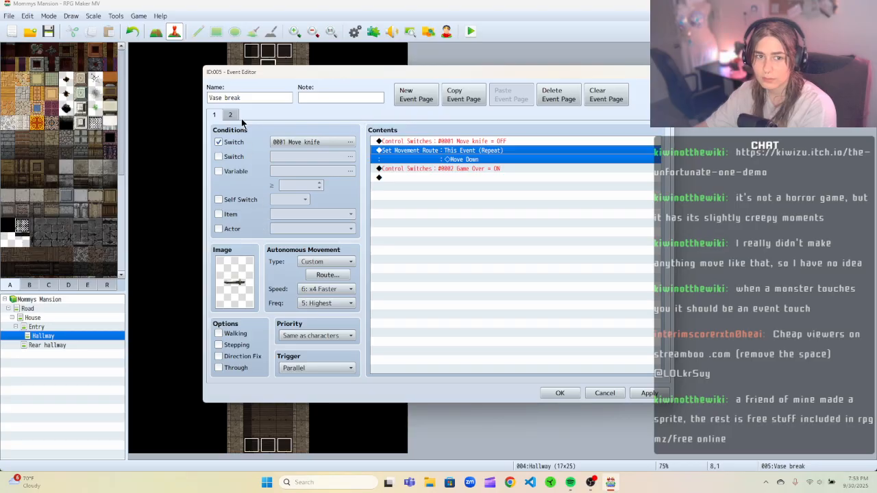
{"action": "left_click", "coordinate": [644, 396]}
{"action": "left_click", "coordinate": [542, 393]}
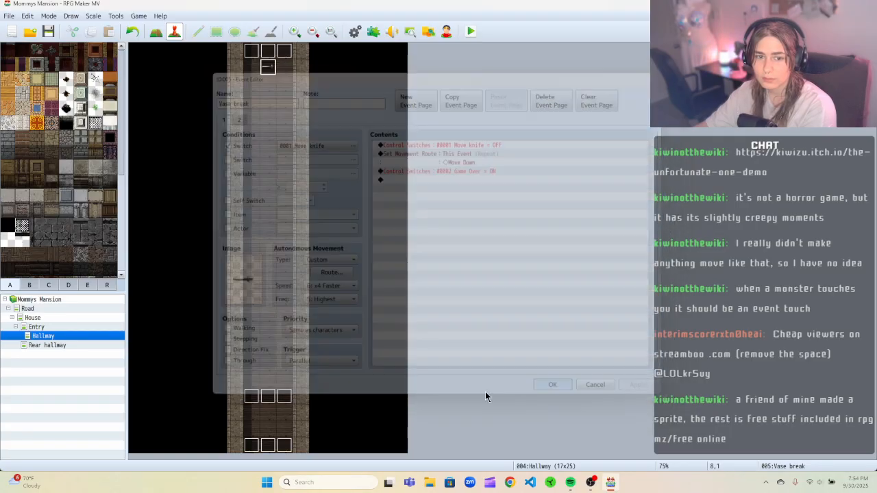
Open the Trigger vase break event and look through both of its pages without changing anything.
{"action": "right_click", "coordinate": [271, 400]}
{"action": "left_click", "coordinate": [284, 365]}
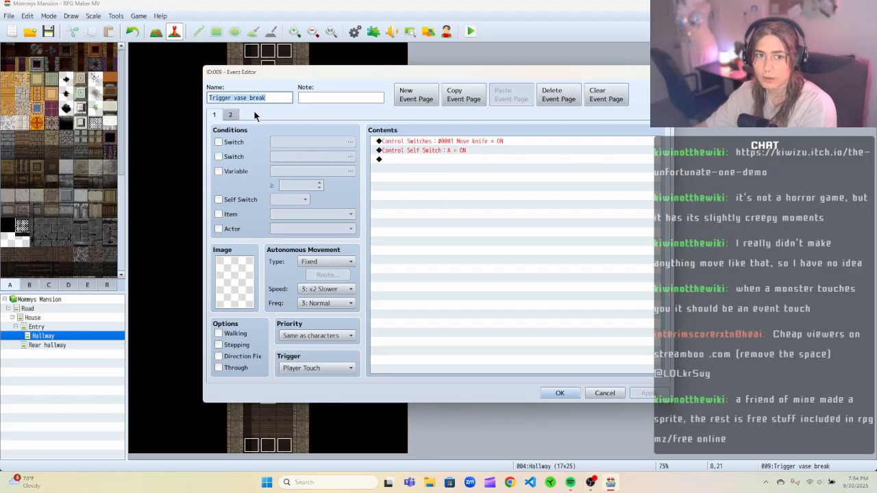
{"action": "left_click", "coordinate": [232, 115]}
{"action": "left_click", "coordinate": [214, 115]}
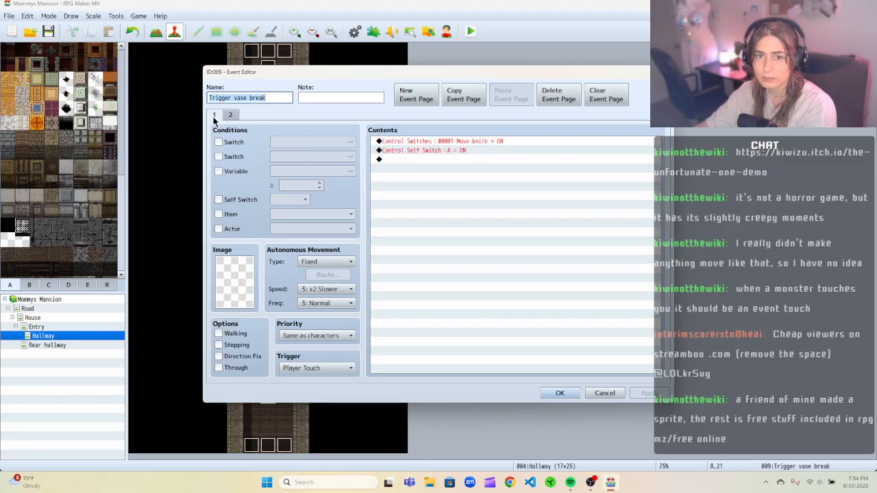
{"action": "left_click", "coordinate": [605, 392]}
Review the Vase break event's switch condition and its autonomous movement route, closing without changes.
{"action": "right_click", "coordinate": [269, 69]}
{"action": "left_click", "coordinate": [285, 74]}
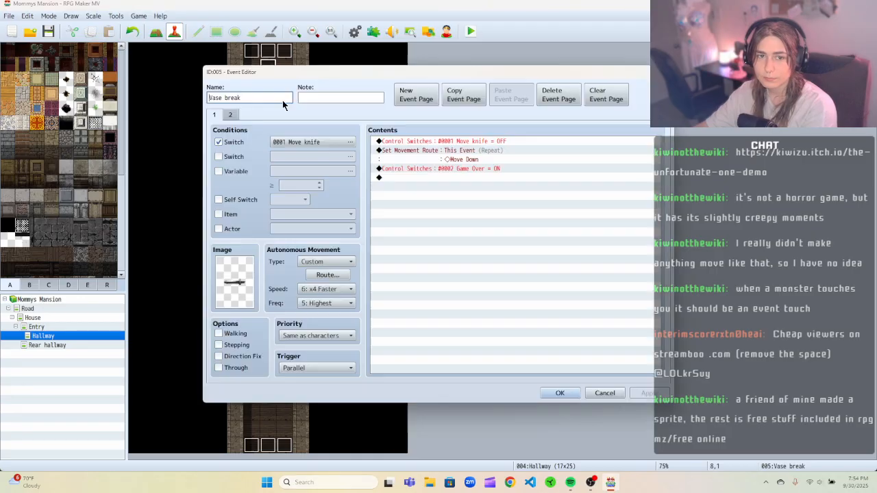
{"action": "left_click", "coordinate": [323, 142]}
{"action": "left_click", "coordinate": [526, 114]}
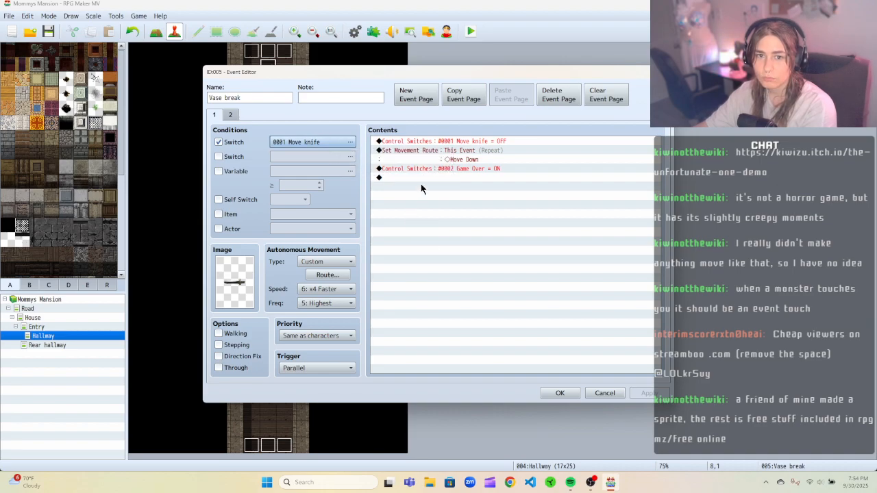
{"action": "left_click", "coordinate": [322, 276]}
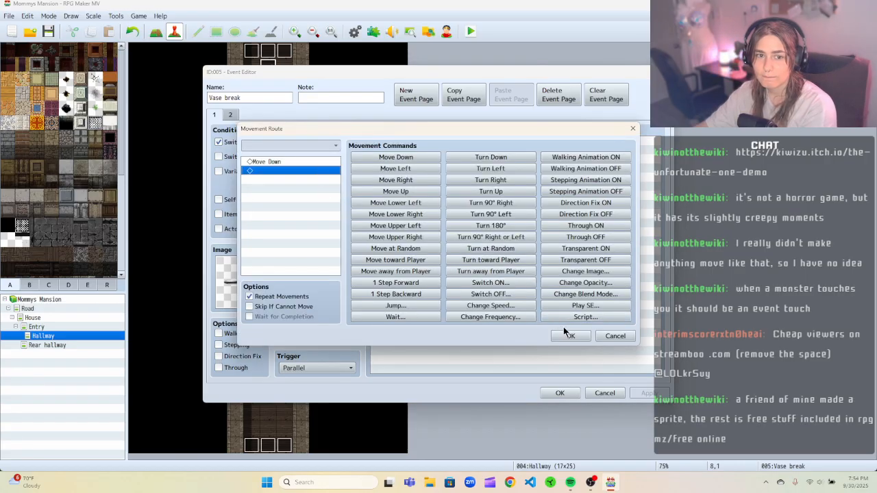
{"action": "left_click", "coordinate": [614, 336]}
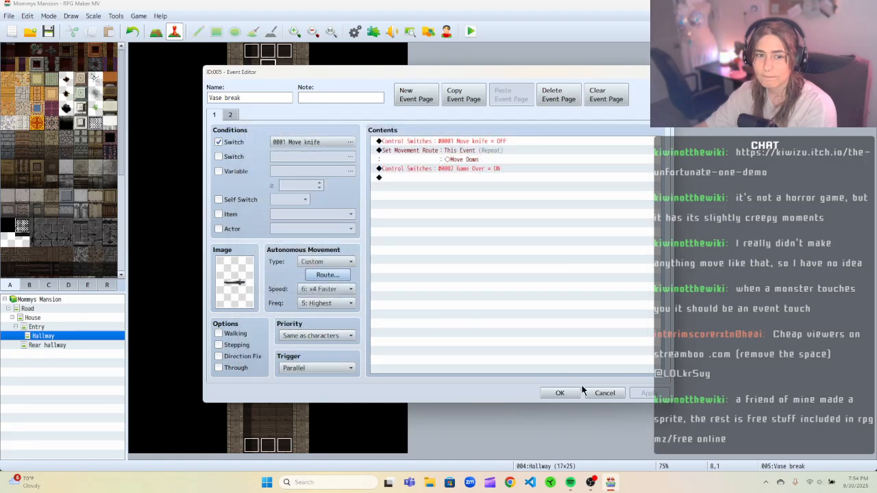
{"action": "left_click", "coordinate": [559, 392]}
Playtest, start a new game and walk the player up the hallway toward the vase, then close the game.
{"action": "left_click", "coordinate": [469, 33]}
{"action": "left_click", "coordinate": [399, 253]}
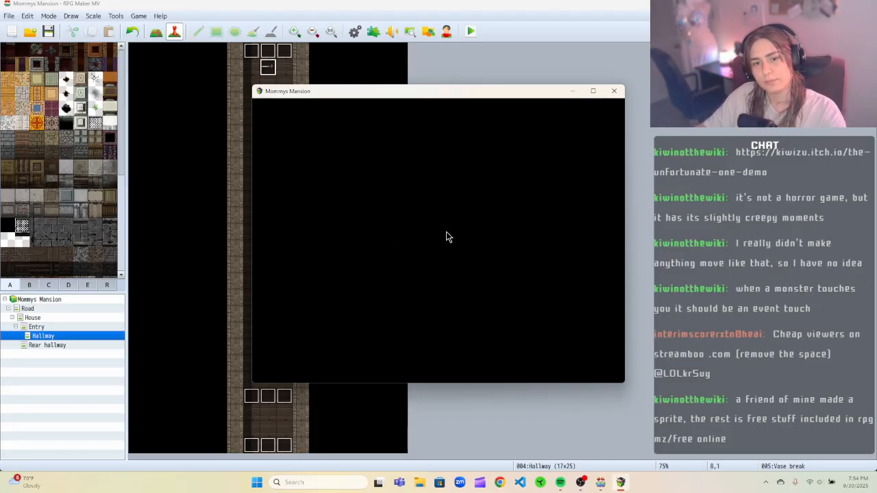
{"action": "key", "text": "Return"}
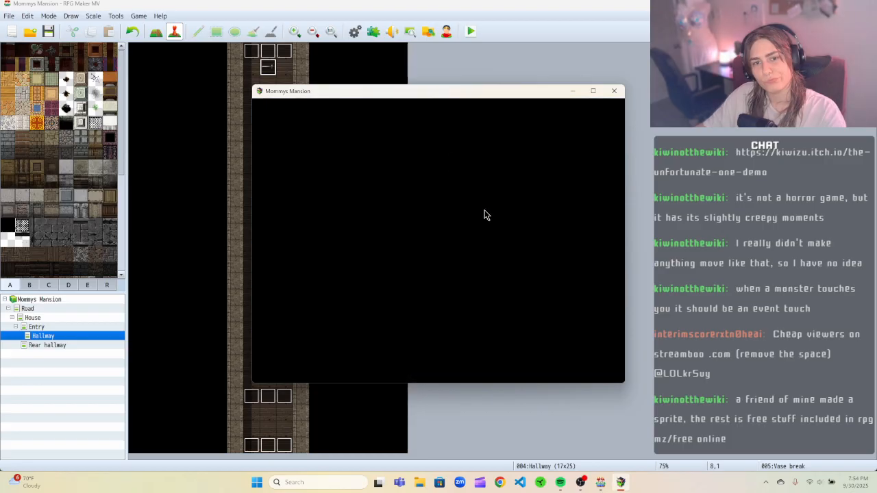
{"action": "key", "text": "Up"}
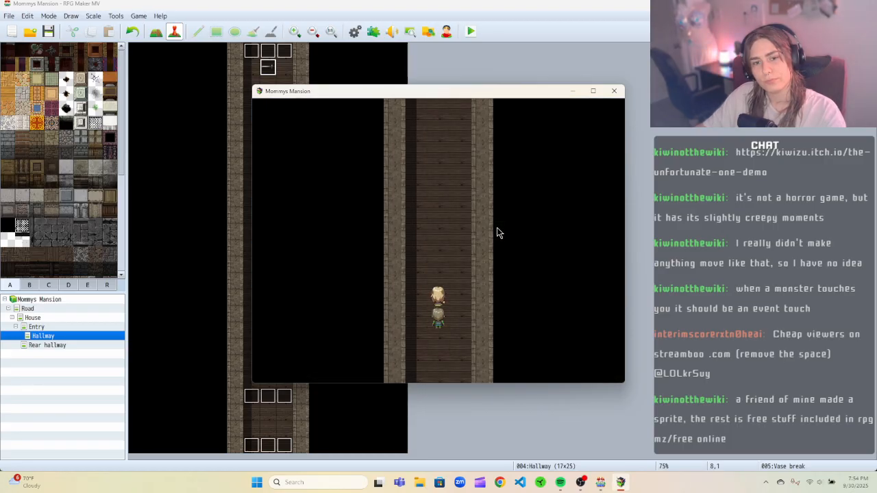
{"action": "key", "text": "Up"}
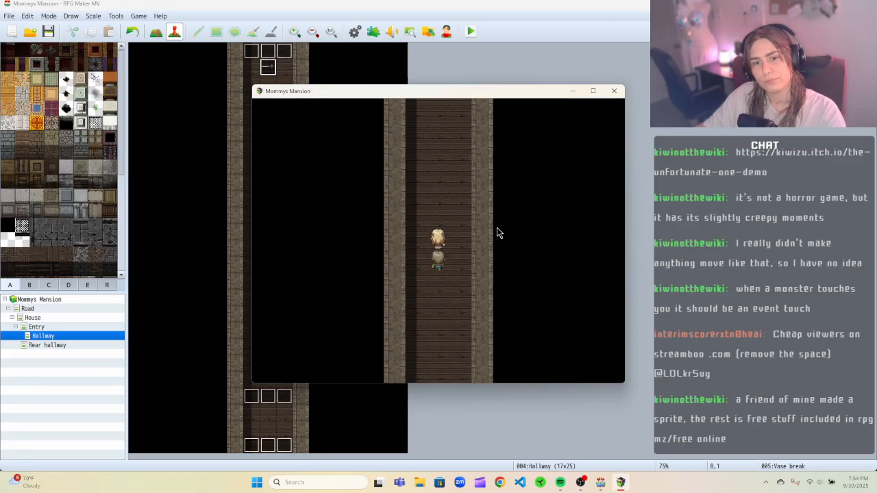
{"action": "key", "text": "Up"}
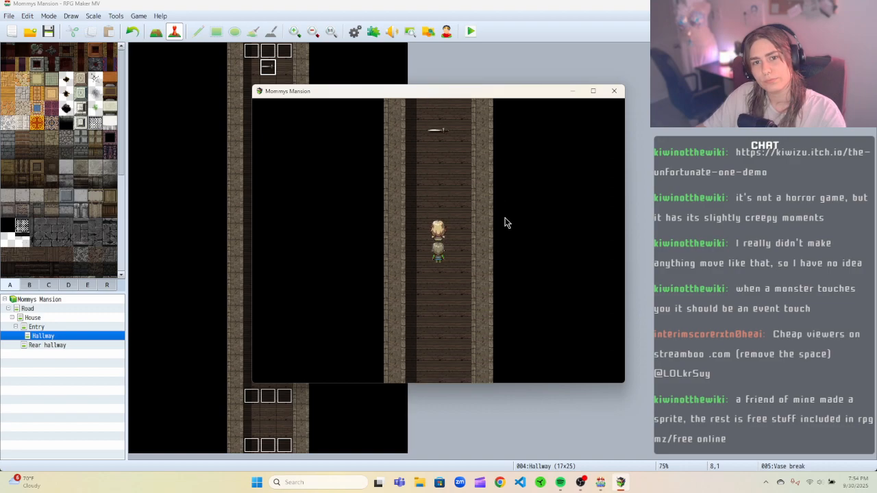
{"action": "key", "text": "Up"}
{"action": "left_click", "coordinate": [612, 93]}
Inspect the Vase break event and the neighbouring Trigger vase break event's trigger options and both pages.
{"action": "right_click", "coordinate": [272, 69]}
{"action": "left_click", "coordinate": [284, 77]}
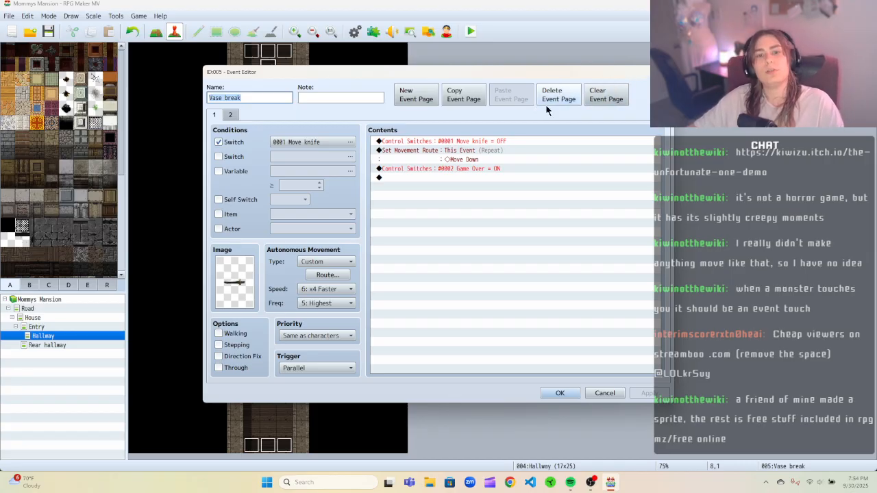
{"action": "left_click", "coordinate": [663, 72]}
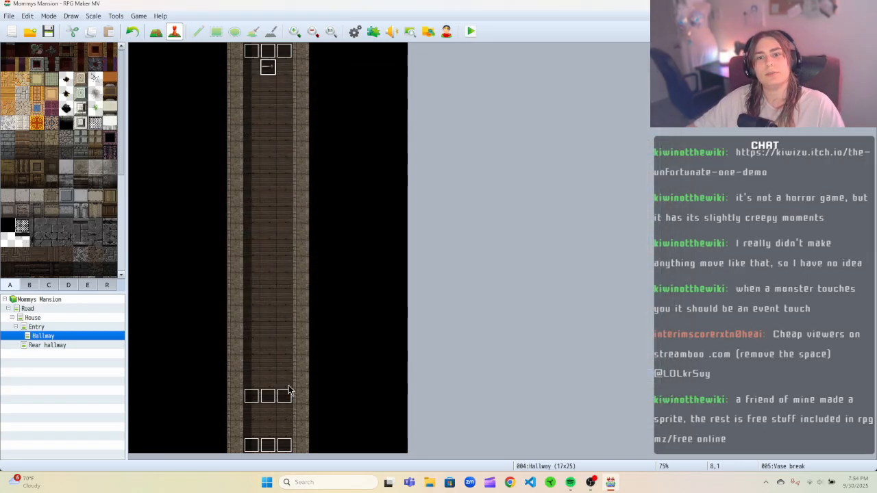
{"action": "right_click", "coordinate": [278, 399]}
{"action": "left_click", "coordinate": [300, 370]}
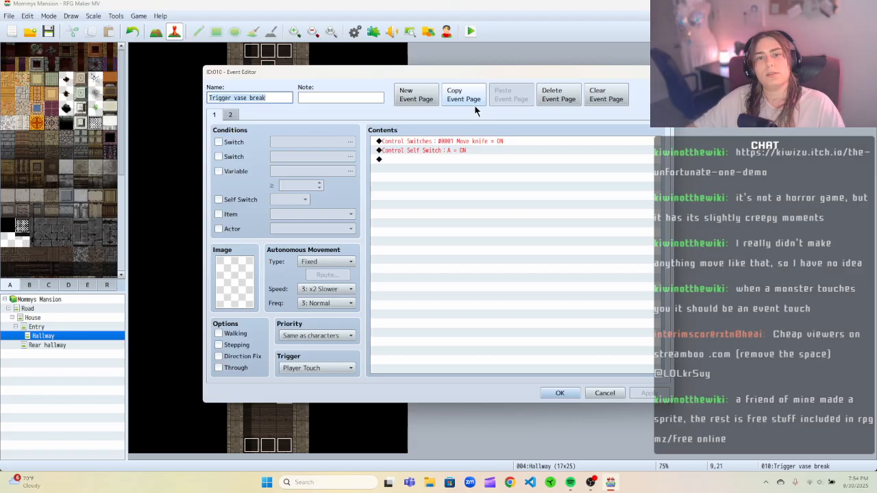
{"action": "left_click", "coordinate": [295, 369]}
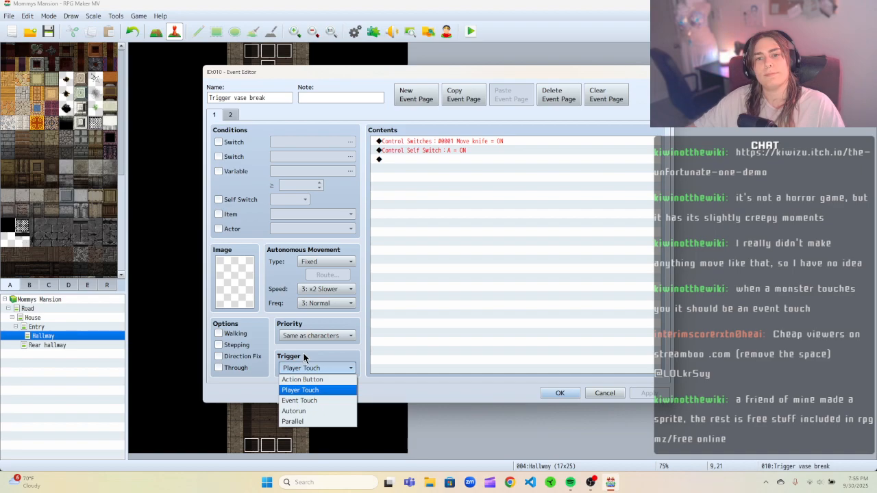
{"action": "left_click", "coordinate": [303, 357]}
{"action": "left_click", "coordinate": [230, 115]}
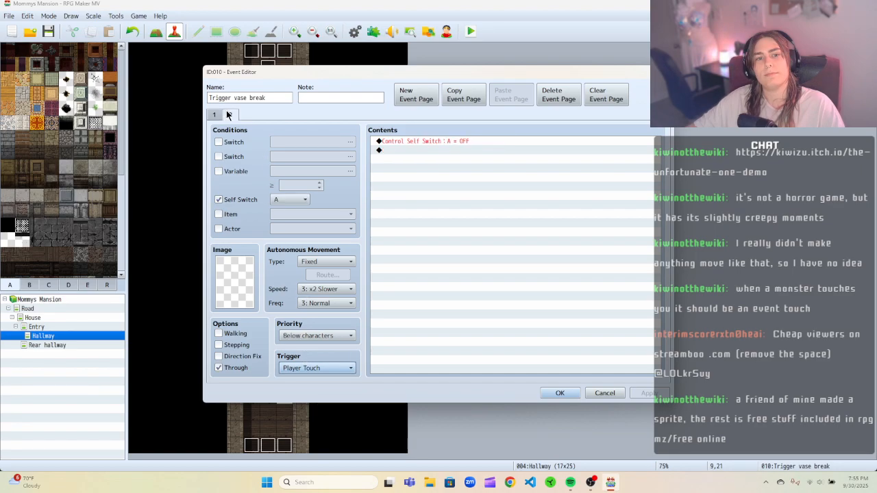
{"action": "left_click", "coordinate": [215, 116]}
{"action": "left_click", "coordinate": [231, 116]}
{"action": "left_click", "coordinate": [219, 116]}
{"action": "left_click", "coordinate": [231, 117]}
{"action": "left_click", "coordinate": [218, 116]}
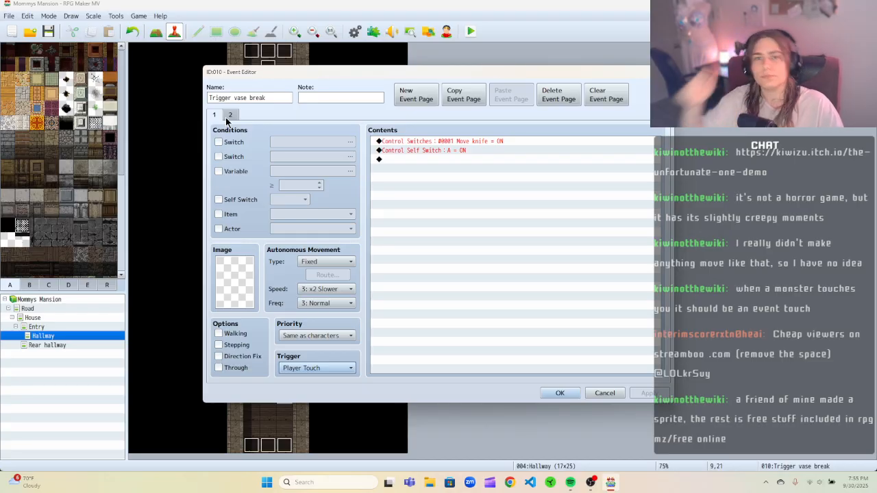
{"action": "left_click", "coordinate": [662, 72]}
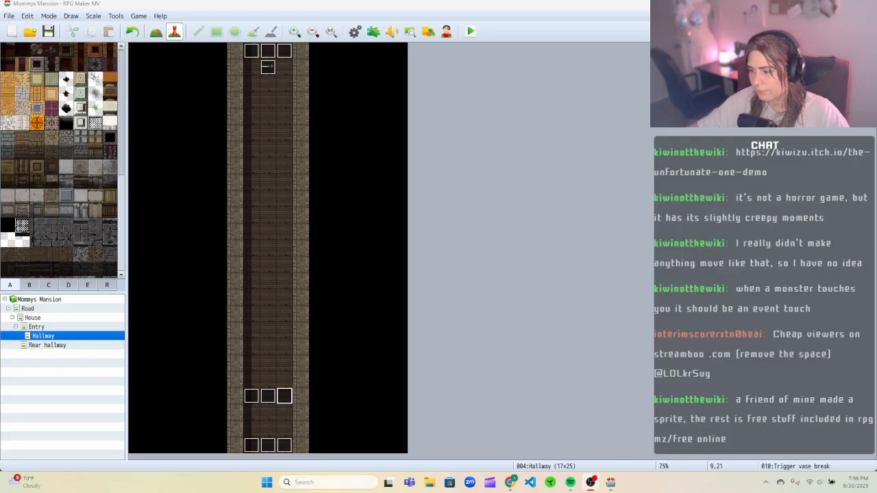
{"action": "key", "text": "super+d"}
{"action": "key", "text": "super+d"}
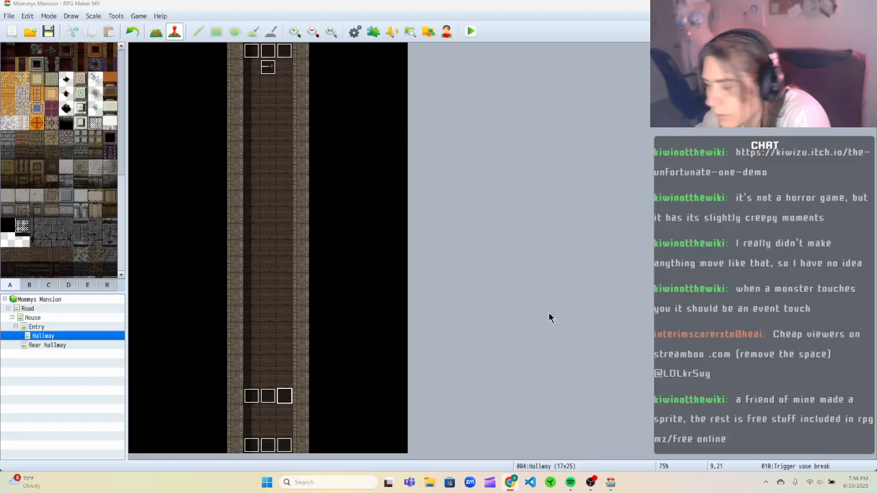
In the Trigger vase break event, delete the Control Switches command that turns 0001 Move knife ON from page 1.
{"action": "right_click", "coordinate": [269, 395]}
{"action": "left_click", "coordinate": [288, 371]}
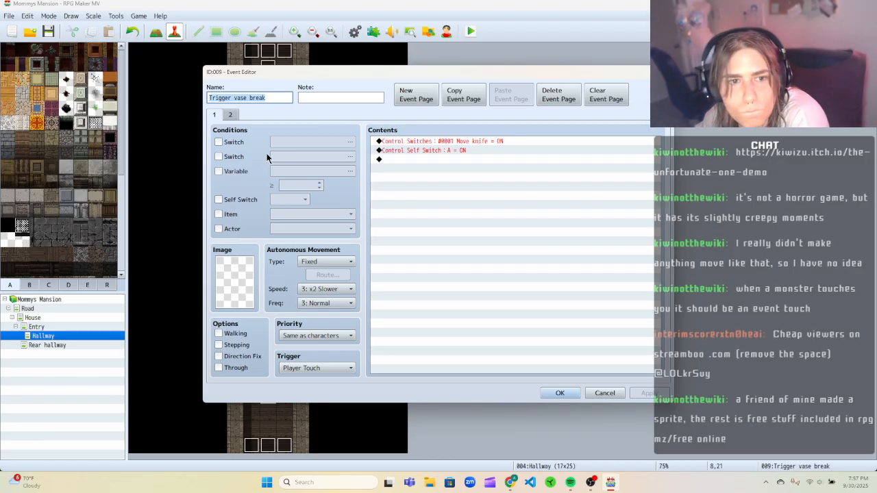
{"action": "right_click", "coordinate": [532, 139]}
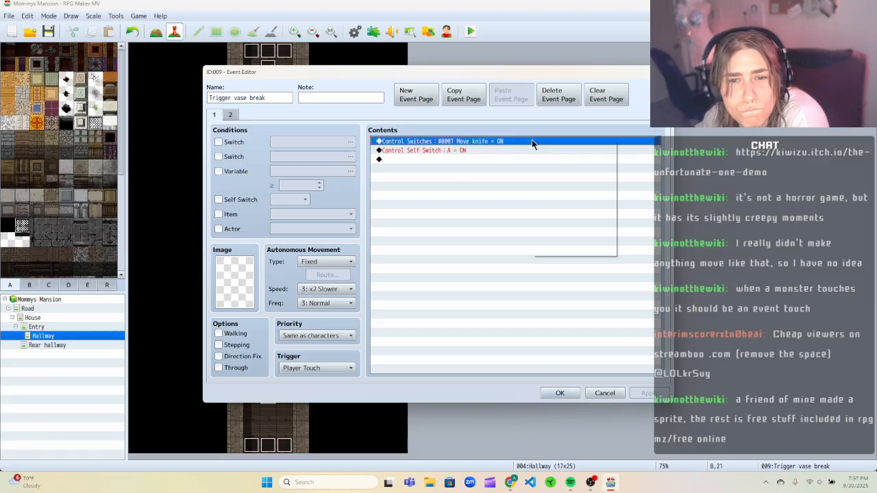
{"action": "left_click", "coordinate": [545, 152]}
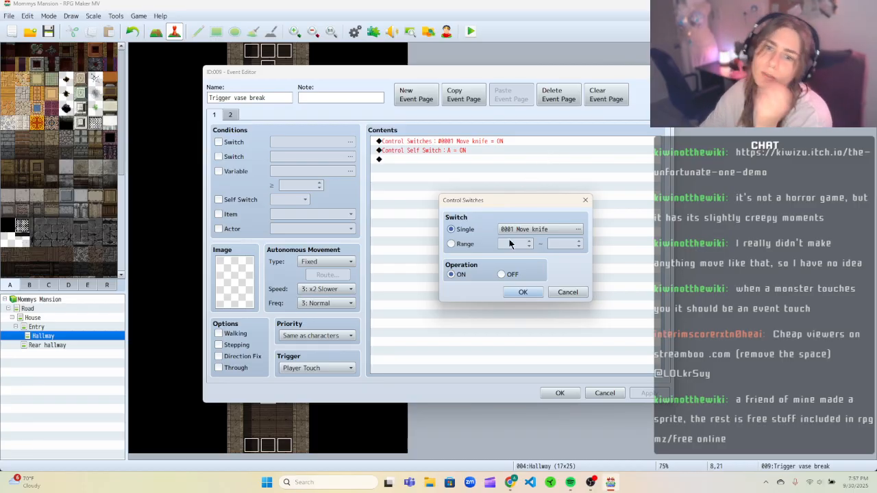
{"action": "left_click", "coordinate": [585, 200]}
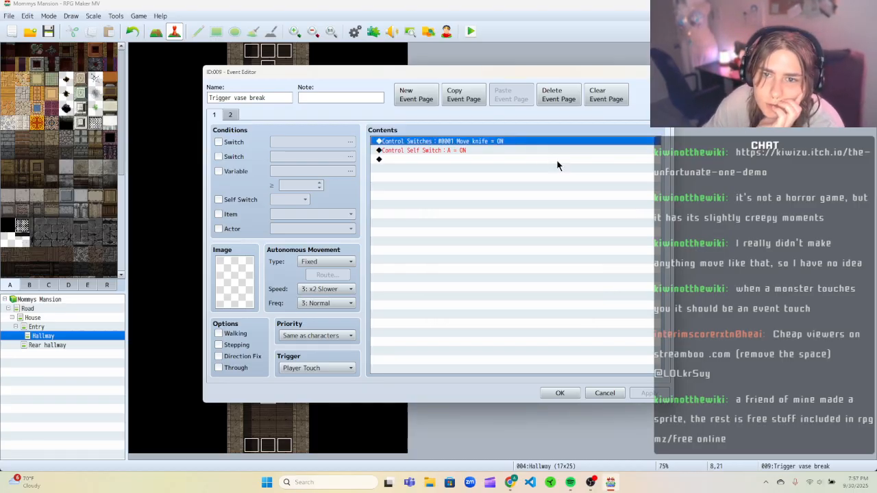
{"action": "right_click", "coordinate": [540, 142]}
{"action": "left_click", "coordinate": [552, 172]}
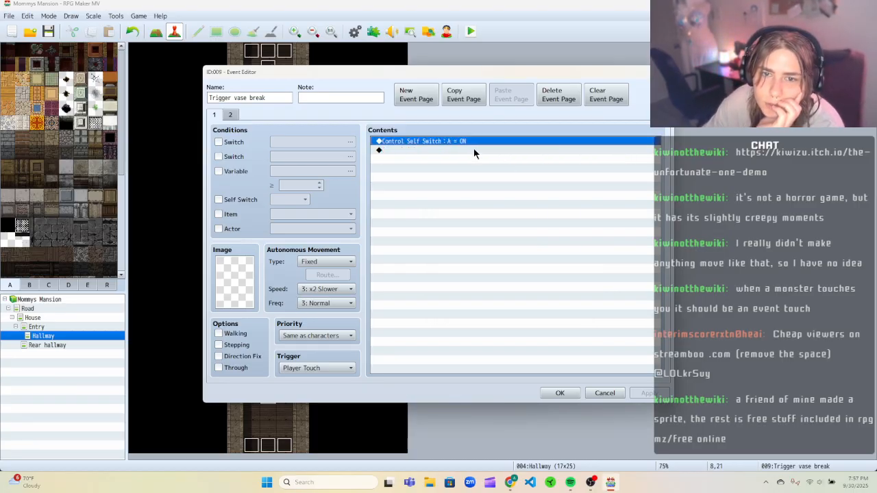
{"action": "right_click", "coordinate": [474, 148]}
{"action": "left_click", "coordinate": [486, 155]}
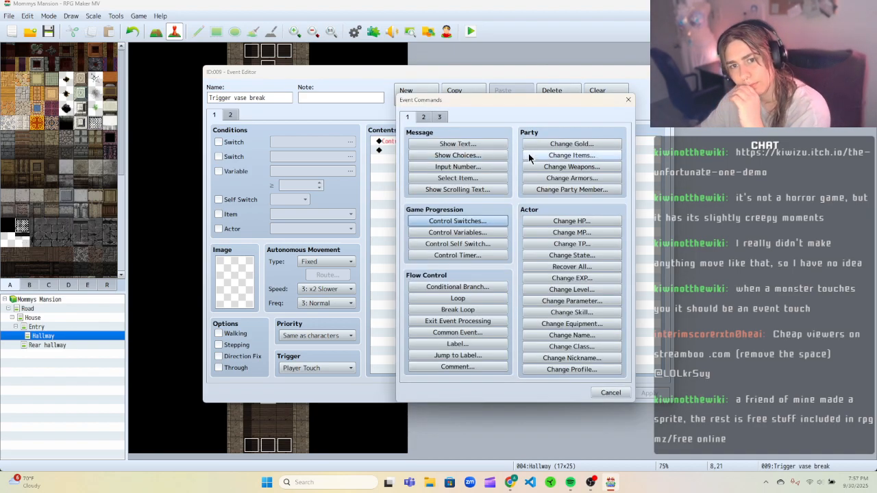
{"action": "left_click", "coordinate": [628, 100]}
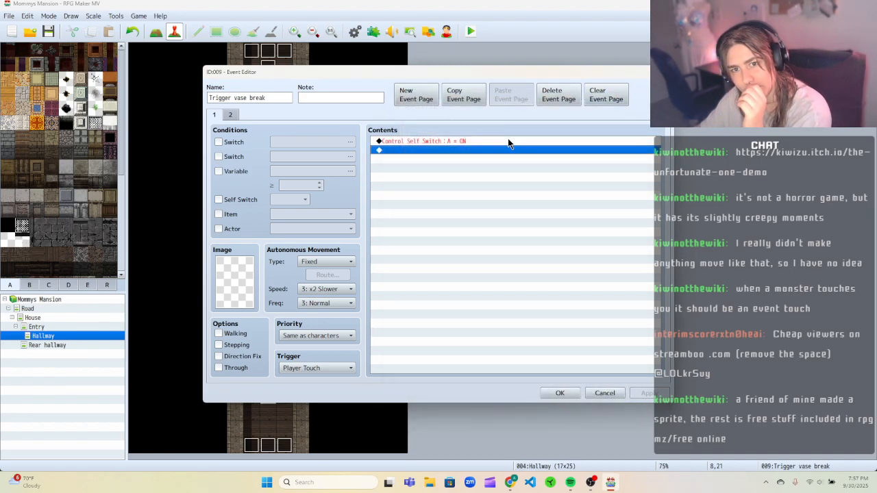
Add a Control Variables command to the Trigger vase break event setting variable 0001 to the Map ID game data.
{"action": "right_click", "coordinate": [486, 149]}
{"action": "left_click", "coordinate": [489, 153]}
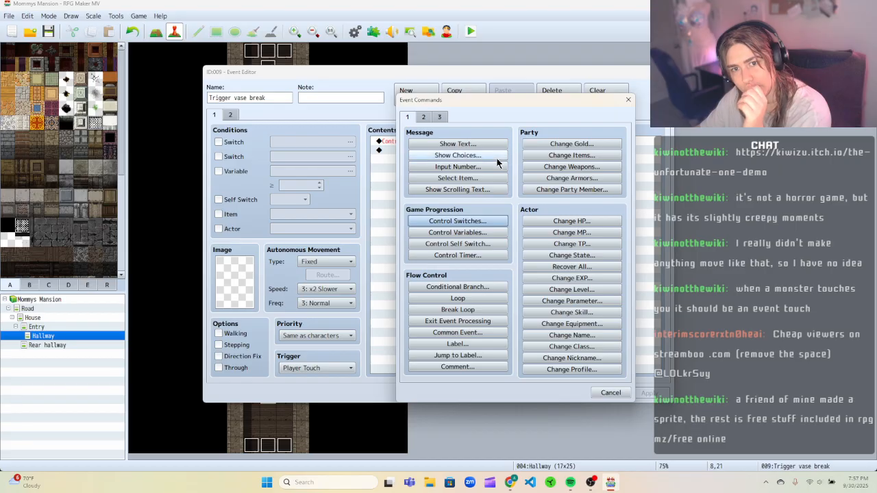
{"action": "left_click", "coordinate": [480, 233]}
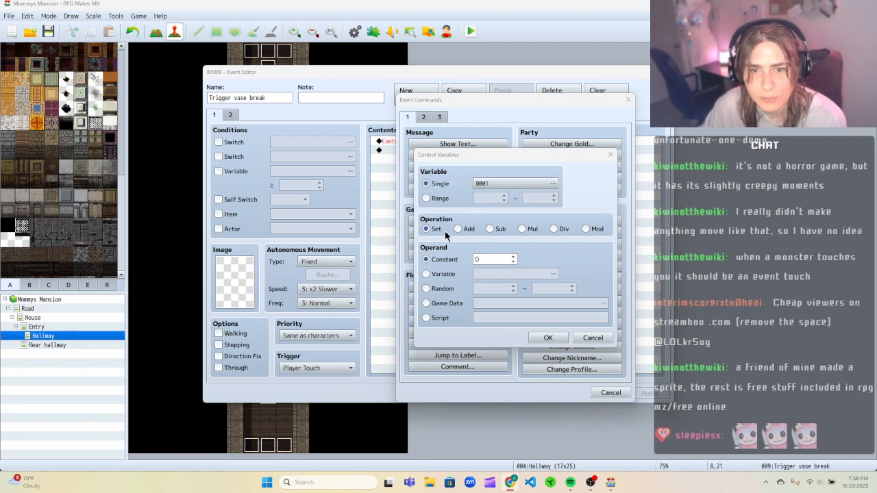
{"action": "left_click", "coordinate": [522, 274]}
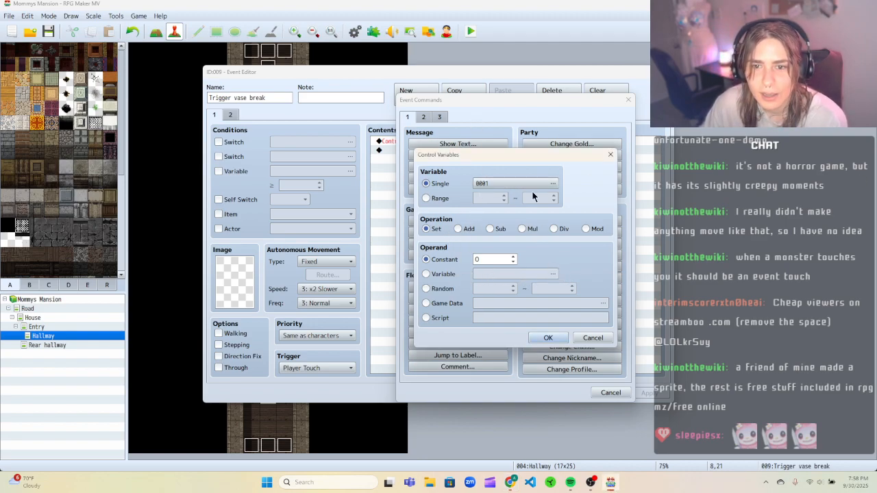
{"action": "left_click", "coordinate": [553, 184]}
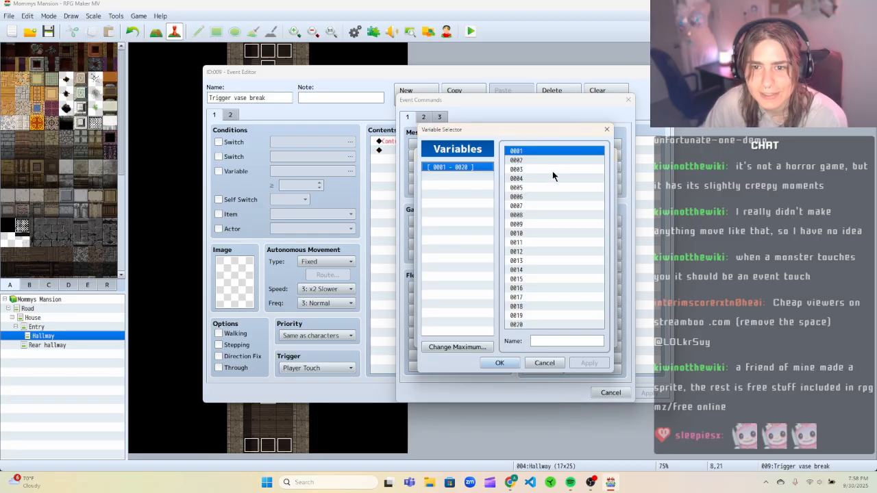
{"action": "left_click", "coordinate": [606, 131]}
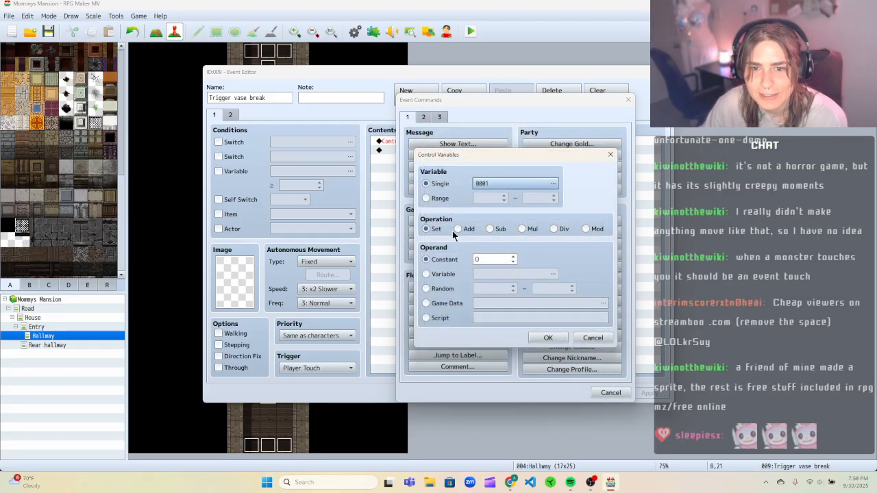
{"action": "left_click", "coordinate": [431, 199]}
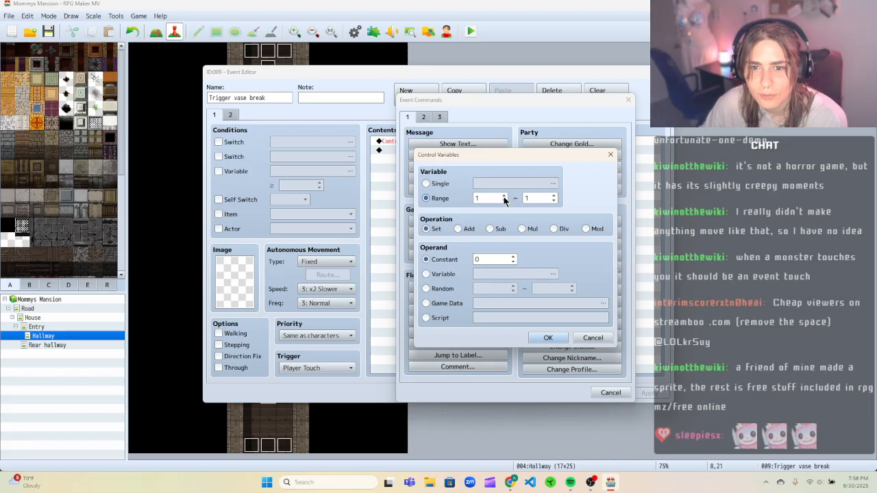
{"action": "left_click", "coordinate": [429, 184]}
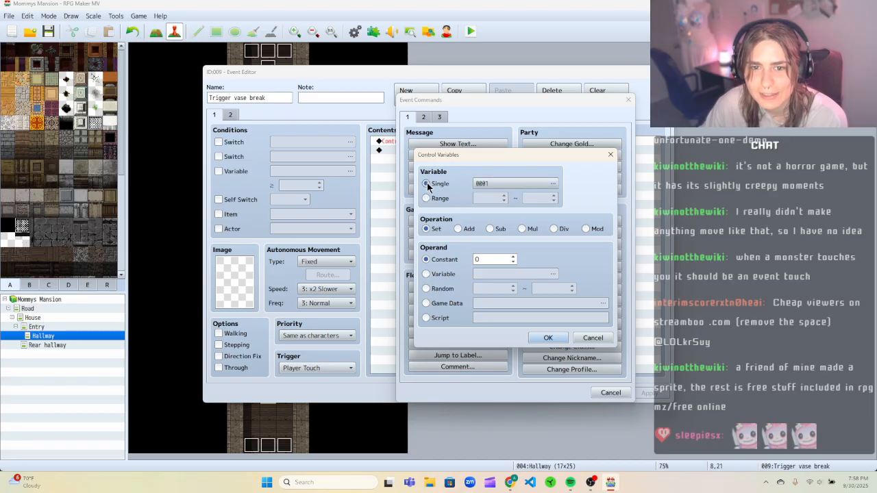
{"action": "left_click", "coordinate": [428, 303]}
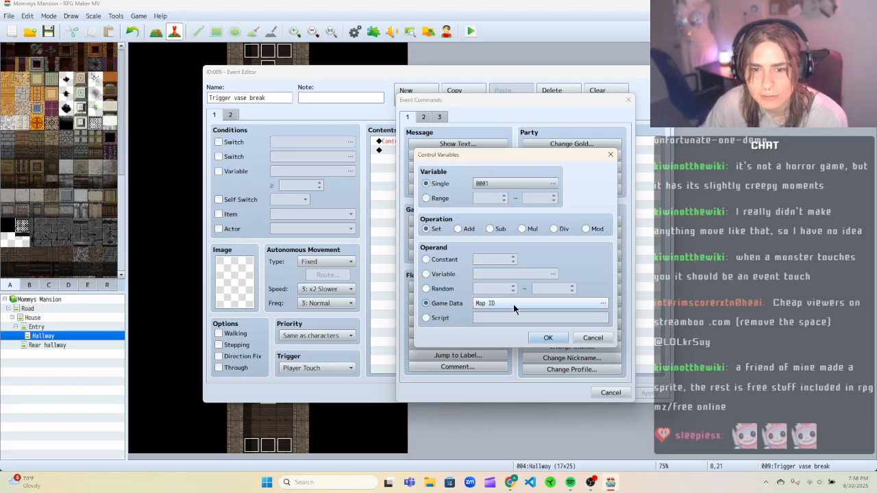
{"action": "left_click", "coordinate": [590, 304]}
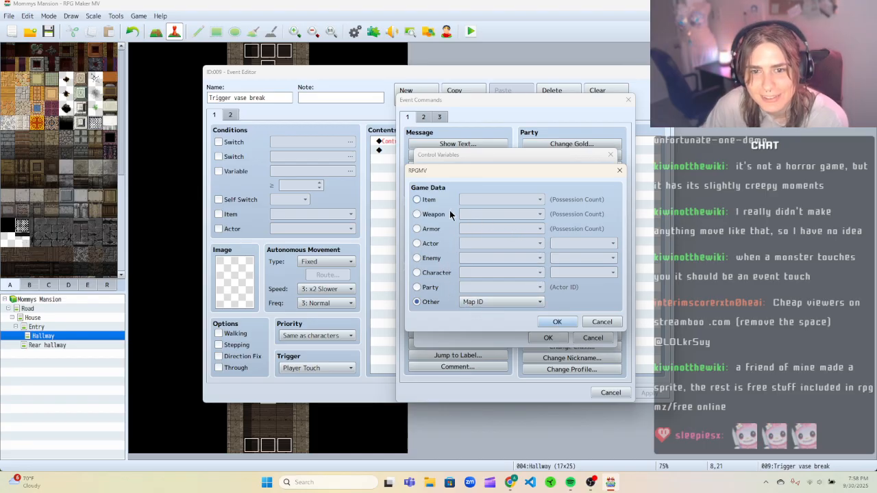
{"action": "left_click", "coordinate": [424, 202]}
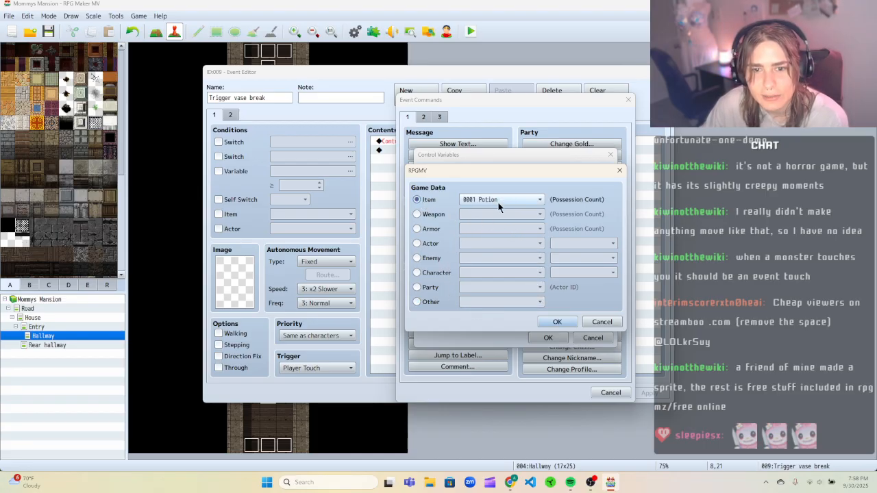
{"action": "left_click", "coordinate": [539, 200]}
{"action": "left_click", "coordinate": [539, 202]}
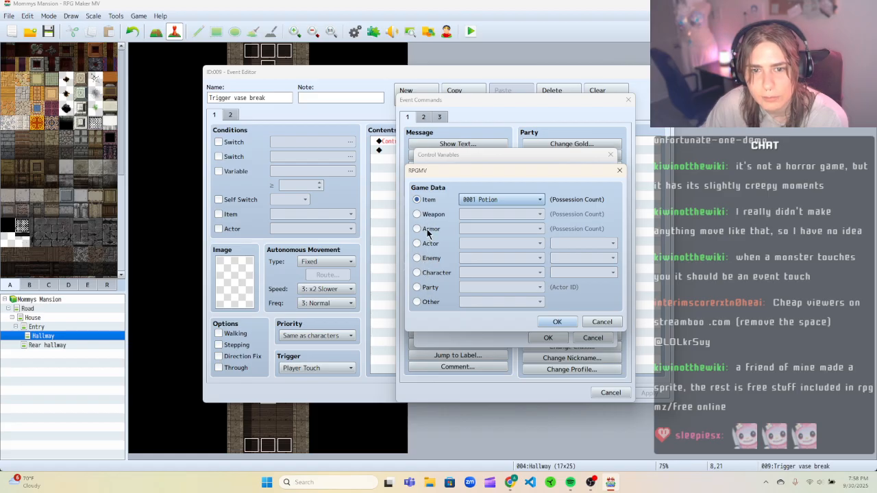
{"action": "left_click", "coordinate": [437, 304]}
{"action": "left_click", "coordinate": [545, 302]}
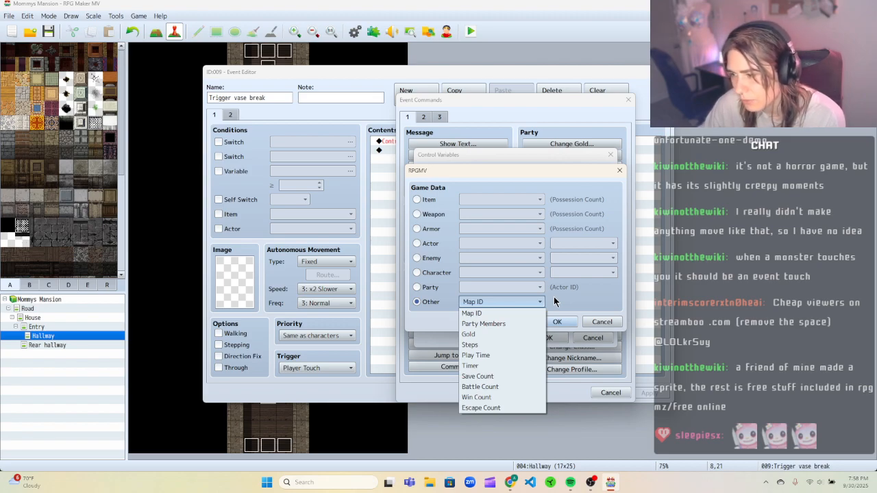
{"action": "left_click", "coordinate": [524, 302]}
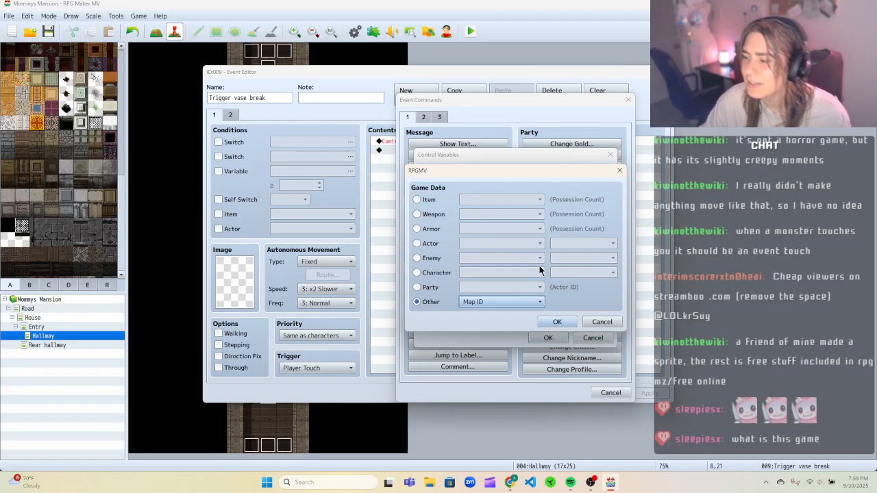
{"action": "mouse_move", "coordinate": [554, 177]}
{"action": "left_mouse_down"}
{"action": "mouse_move", "coordinate": [593, 149]}
{"action": "mouse_move", "coordinate": [567, 149]}
{"action": "mouse_move", "coordinate": [627, 154]}
{"action": "mouse_move", "coordinate": [555, 202]}
{"action": "mouse_move", "coordinate": [582, 202]}
{"action": "mouse_move", "coordinate": [556, 208]}
{"action": "mouse_move", "coordinate": [553, 169]}
{"action": "left_mouse_up"}
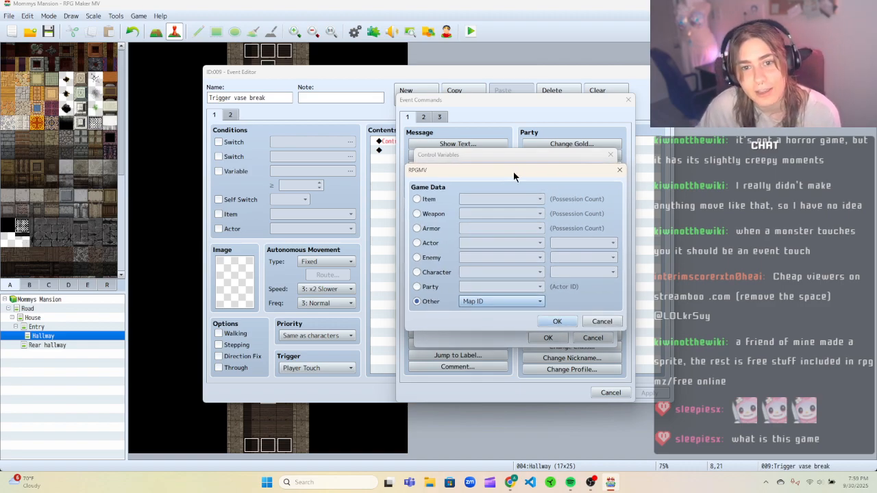
{"action": "mouse_move", "coordinate": [515, 172]}
{"action": "left_mouse_down"}
{"action": "mouse_move", "coordinate": [529, 184]}
{"action": "mouse_move", "coordinate": [518, 170]}
{"action": "left_mouse_up"}
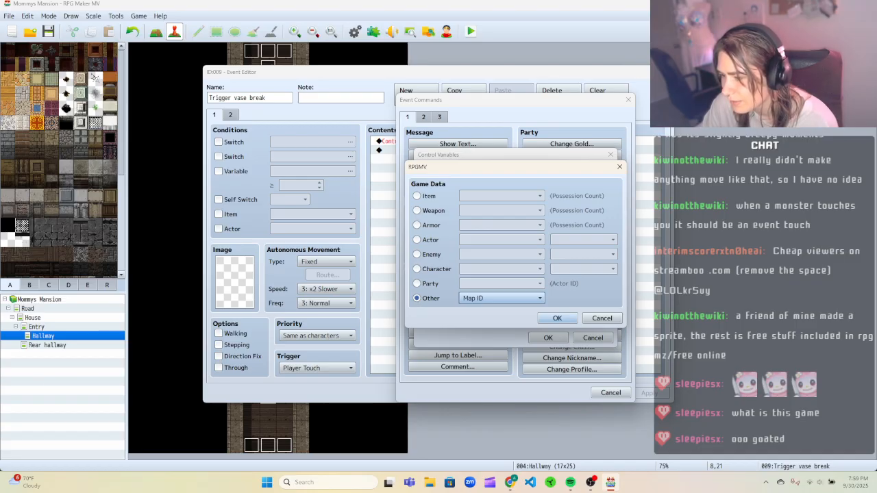
{"action": "left_click", "coordinate": [539, 299]}
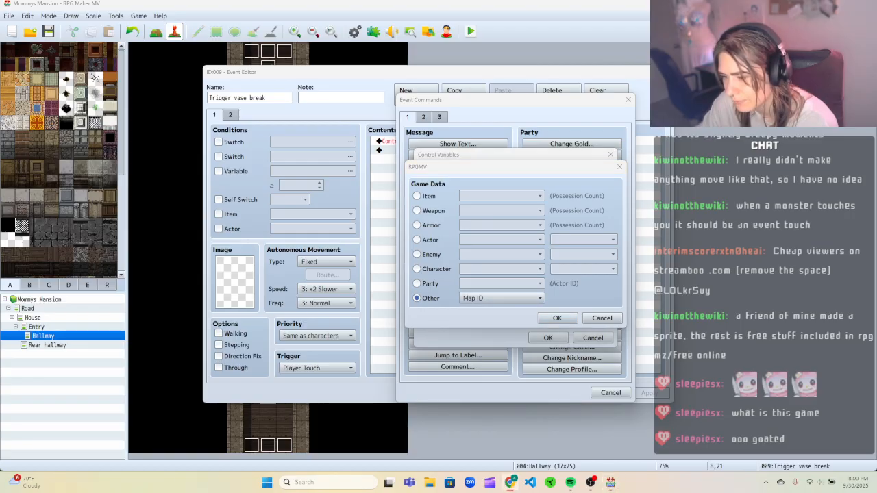
{"action": "left_click", "coordinate": [538, 316]}
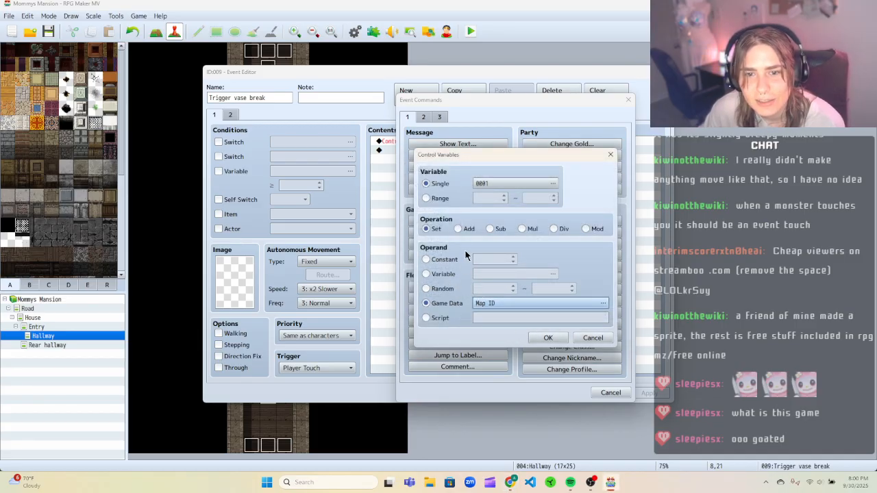
{"action": "left_click", "coordinate": [553, 184]}
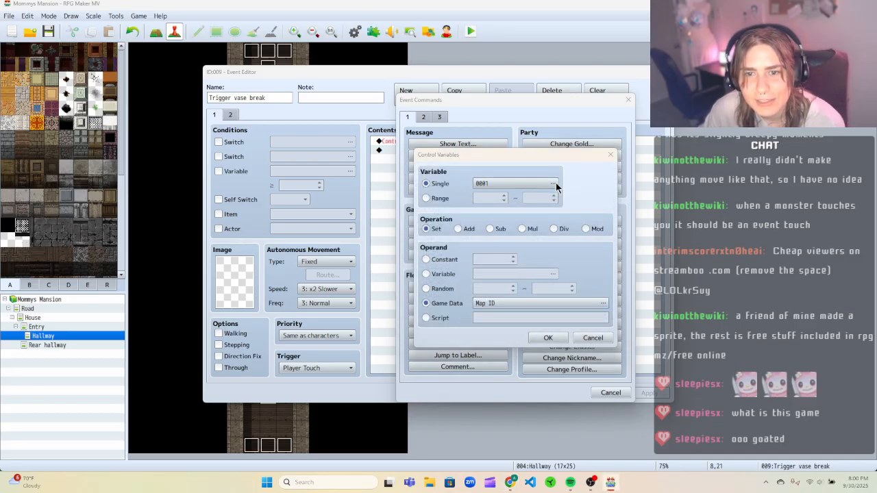
{"action": "left_click", "coordinate": [605, 133]}
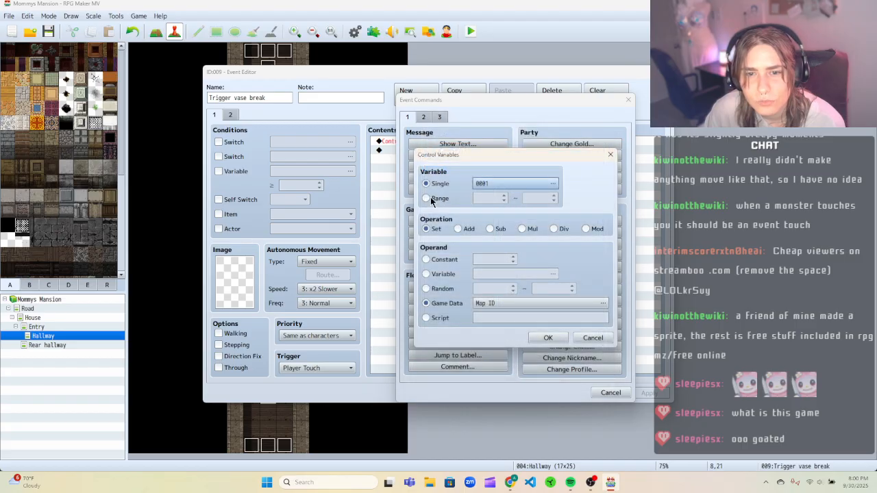
{"action": "left_click", "coordinate": [441, 274]}
{"action": "left_click", "coordinate": [541, 274]}
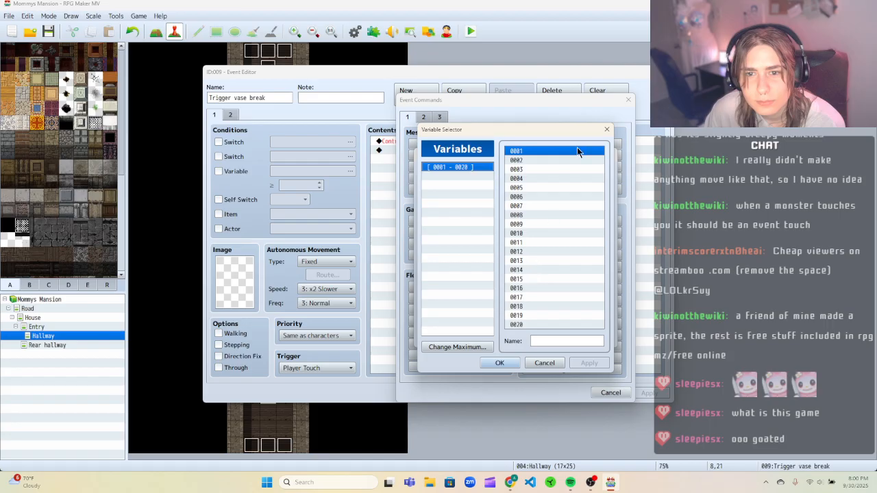
{"action": "left_click", "coordinate": [605, 130]}
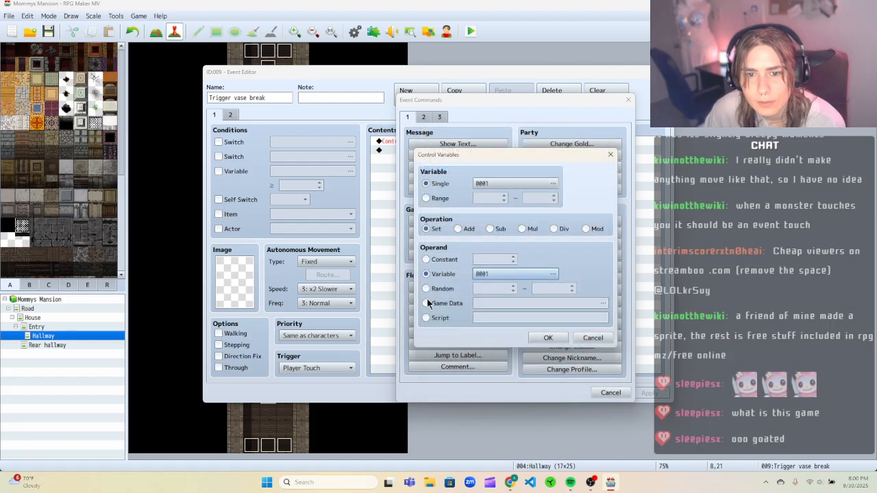
{"action": "left_click", "coordinate": [426, 303]}
{"action": "left_click", "coordinate": [583, 303]}
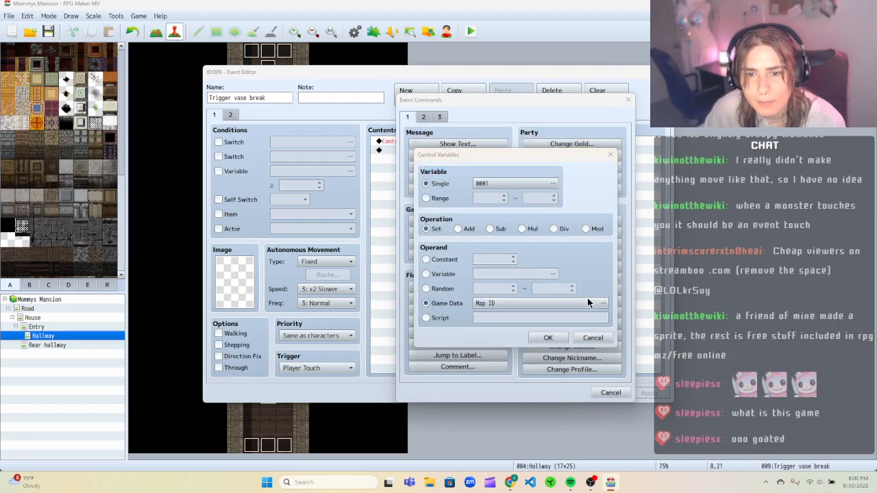
{"action": "left_click", "coordinate": [545, 320]}
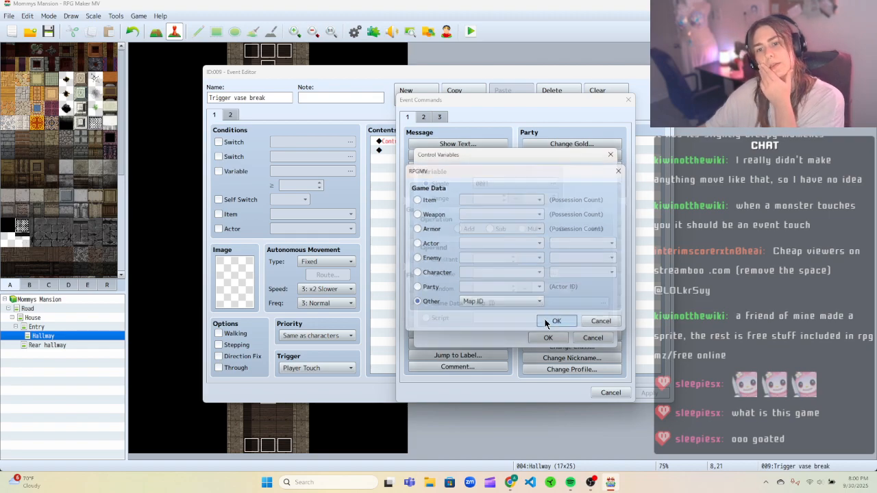
{"action": "left_click", "coordinate": [548, 338]}
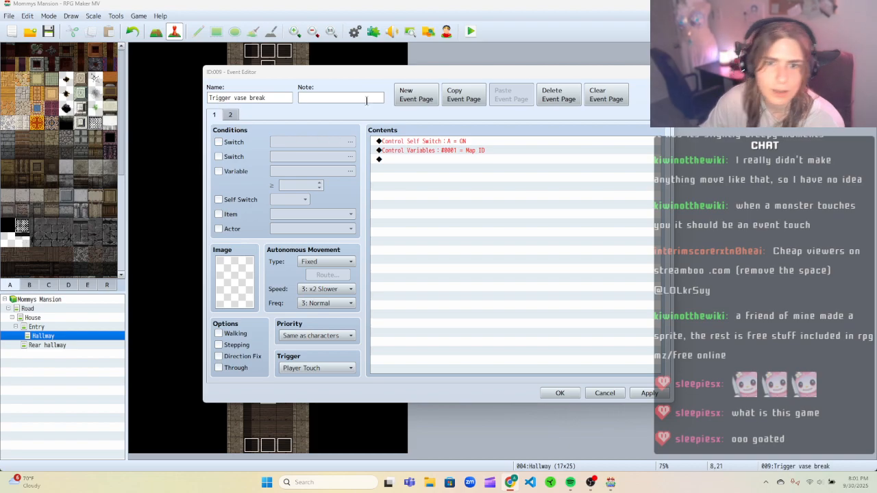
Cut the new Control Variables command from the event contents, then apply and close the event editor.
{"action": "left_click", "coordinate": [431, 150]}
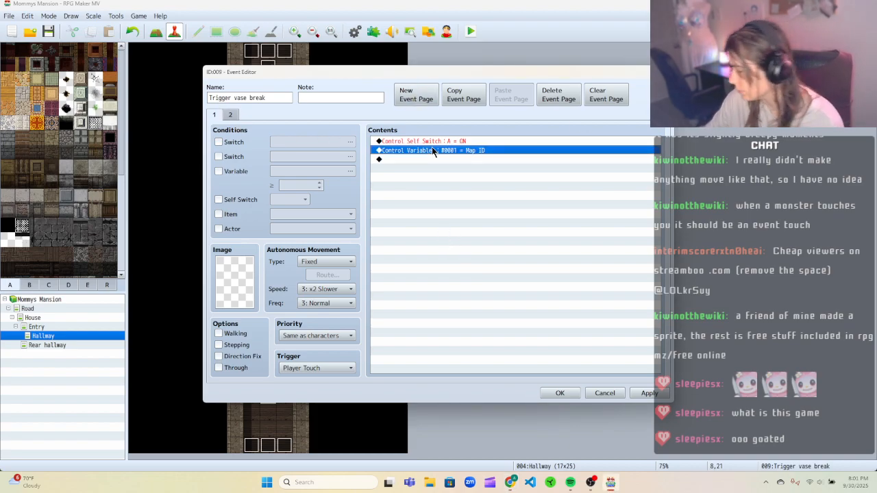
{"action": "right_click", "coordinate": [426, 156]}
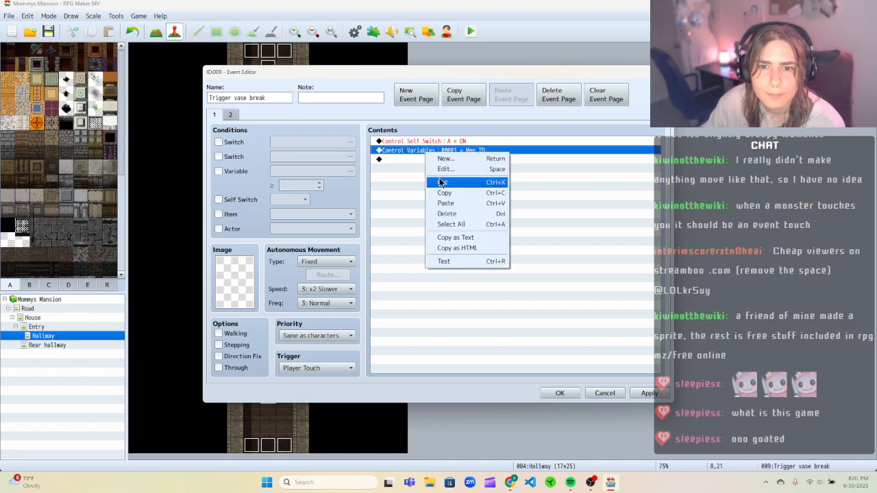
{"action": "left_click", "coordinate": [442, 182]}
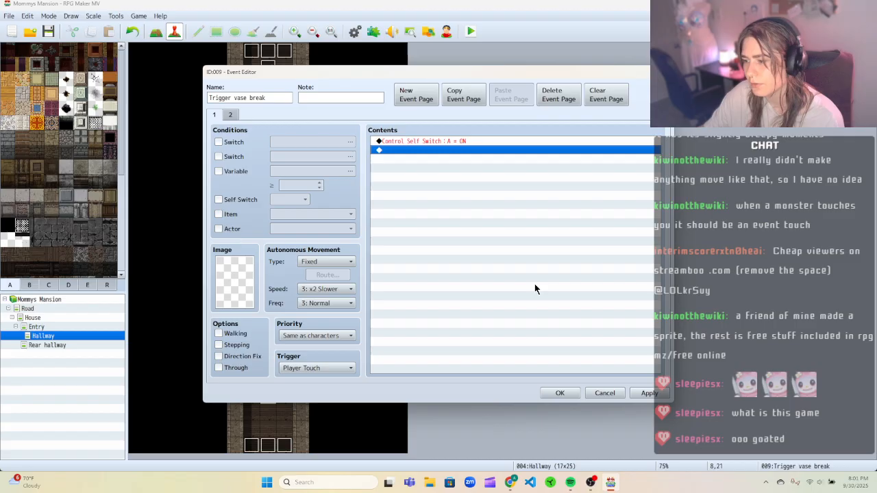
{"action": "left_click", "coordinate": [647, 393]}
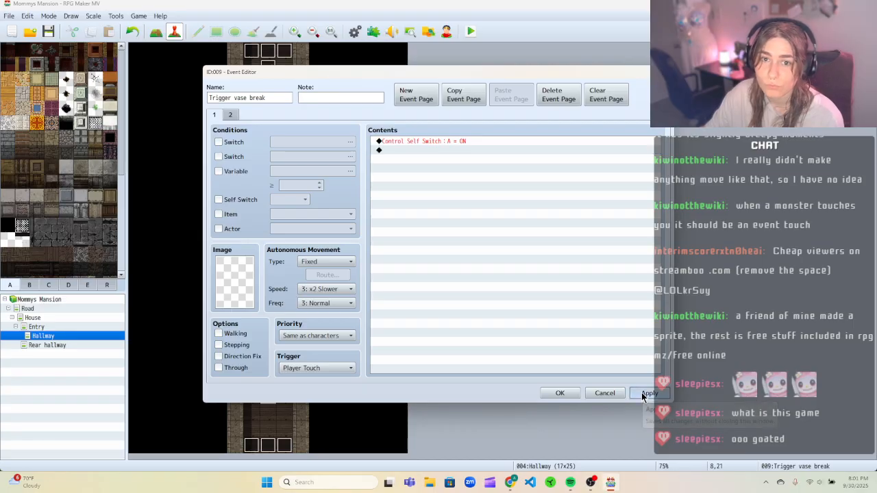
{"action": "left_click", "coordinate": [574, 395]}
Open the second Trigger vase break event near the hallway's lower end and inspect both pages, closing without changes.
{"action": "right_click", "coordinate": [252, 397]}
{"action": "left_click", "coordinate": [280, 369]}
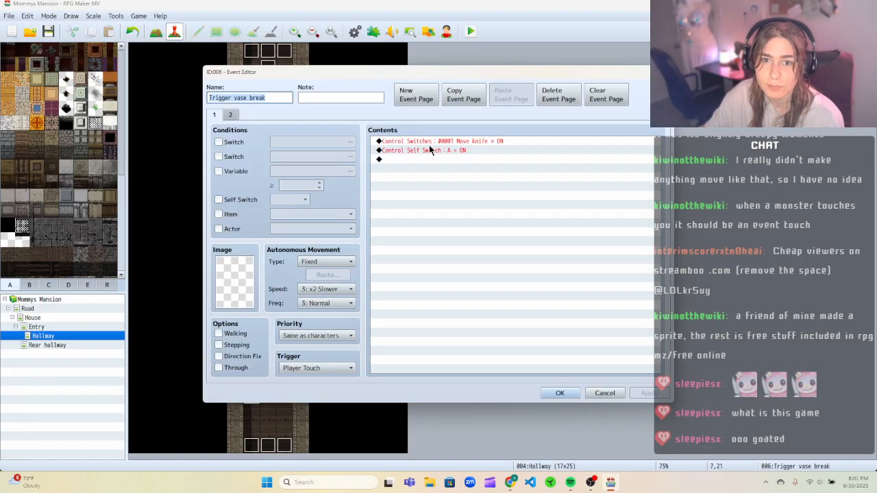
{"action": "left_click", "coordinate": [230, 114]}
{"action": "left_click", "coordinate": [218, 114]}
{"action": "left_click", "coordinate": [502, 140]}
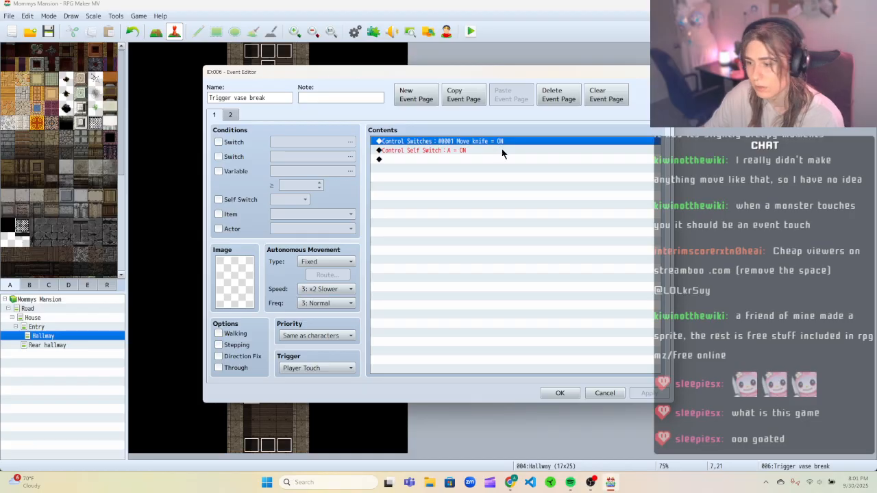
{"action": "left_click", "coordinate": [615, 393]}
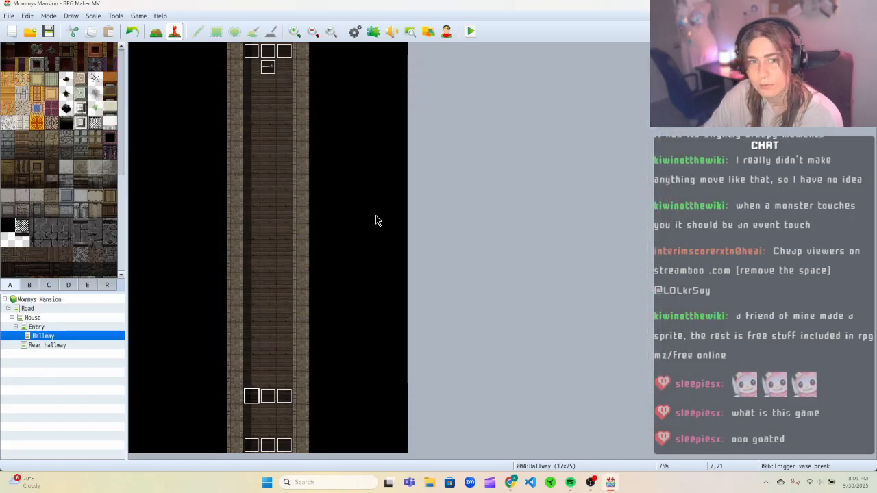
In the Vase break event, cut the Set Movement Route command from page 1 and check page 2.
{"action": "right_click", "coordinate": [272, 69]}
{"action": "left_click", "coordinate": [291, 72]}
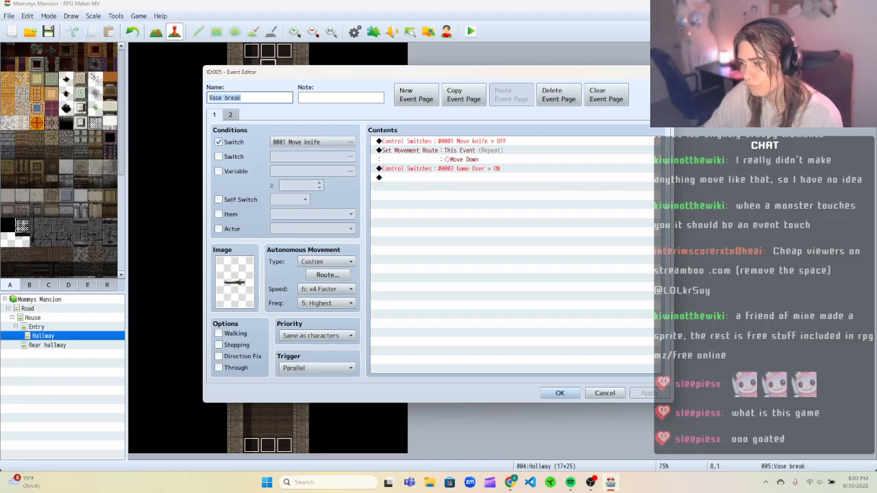
{"action": "left_click", "coordinate": [418, 150]}
{"action": "right_click", "coordinate": [417, 150]}
{"action": "left_click", "coordinate": [435, 176]}
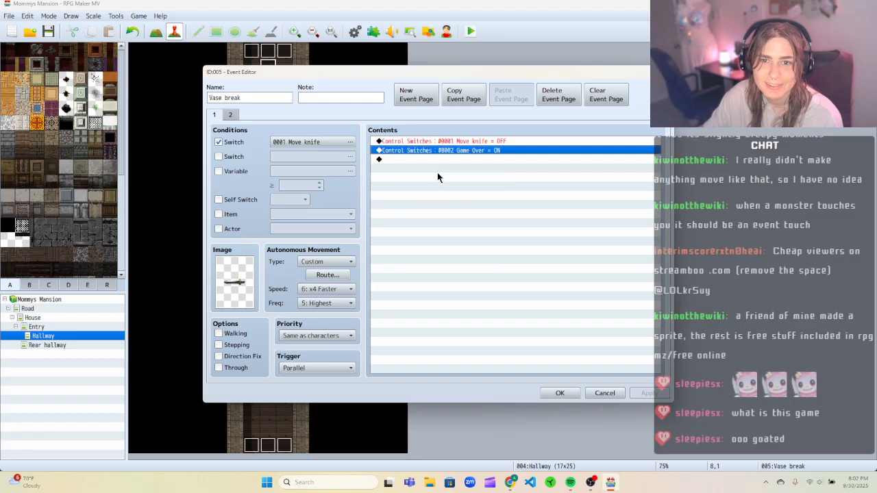
{"action": "left_click", "coordinate": [457, 141]}
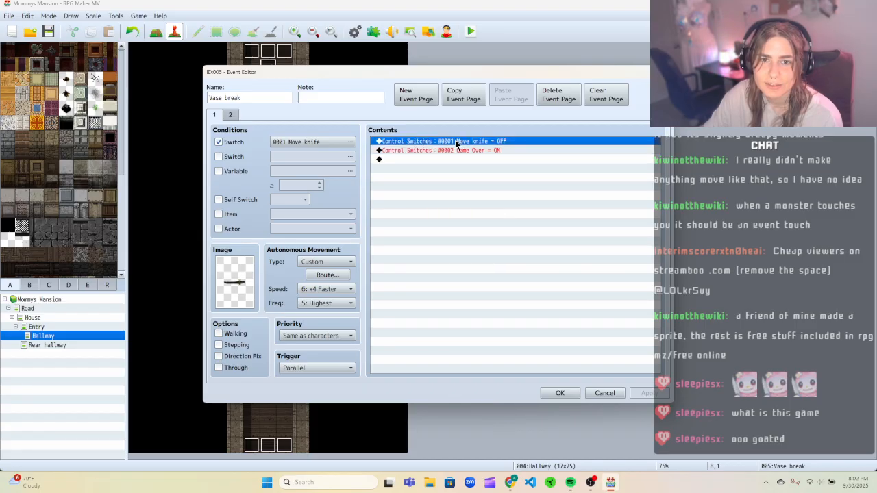
{"action": "left_click", "coordinate": [230, 114]}
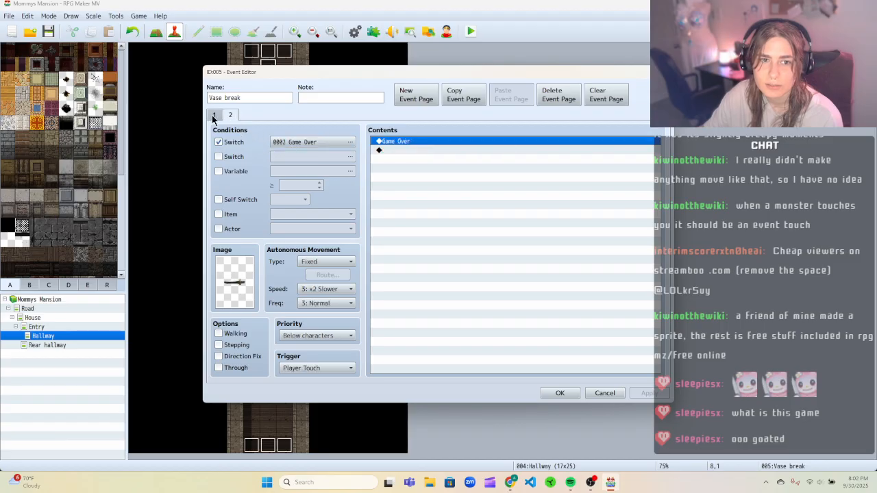
Rename the Vase break event to Knife, then apply and close the event editor.
{"action": "left_click", "coordinate": [214, 116]}
{"action": "left_click", "coordinate": [229, 115]}
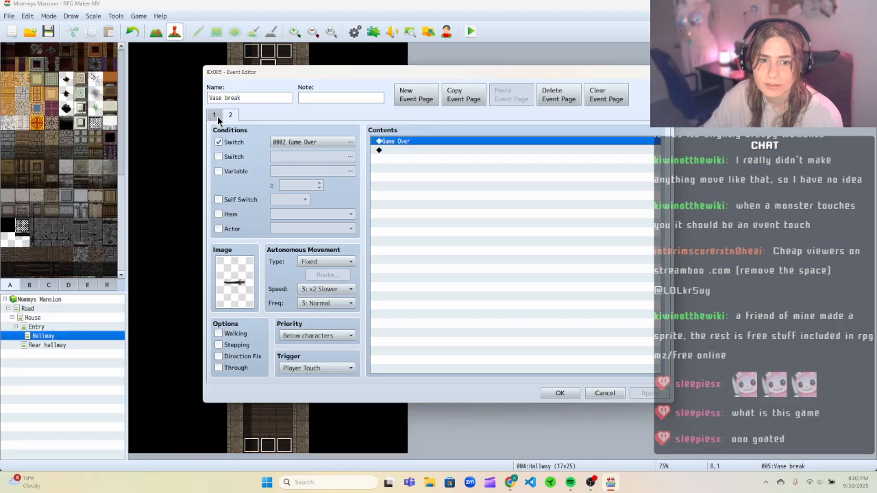
{"action": "left_click", "coordinate": [217, 116]}
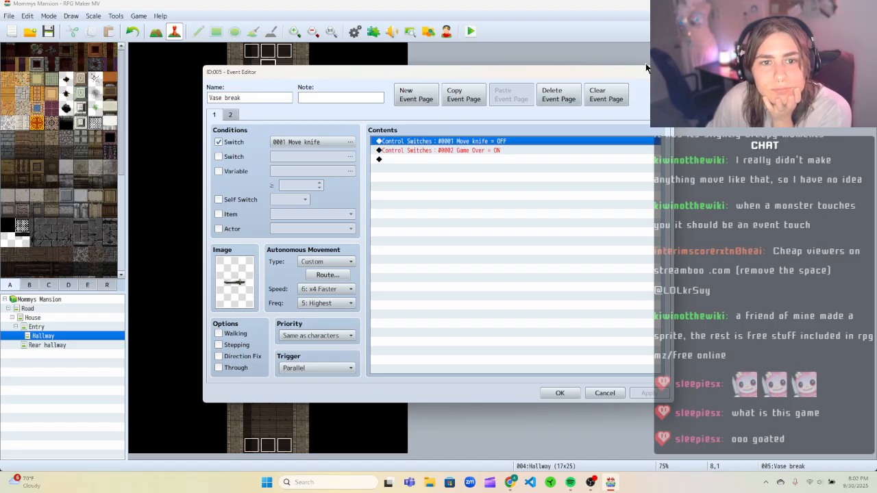
{"action": "left_click_drag", "start_coordinate": [243, 98], "coordinate": [194, 103]}
{"action": "left_click_drag", "start_coordinate": [250, 72], "coordinate": [219, 89]}
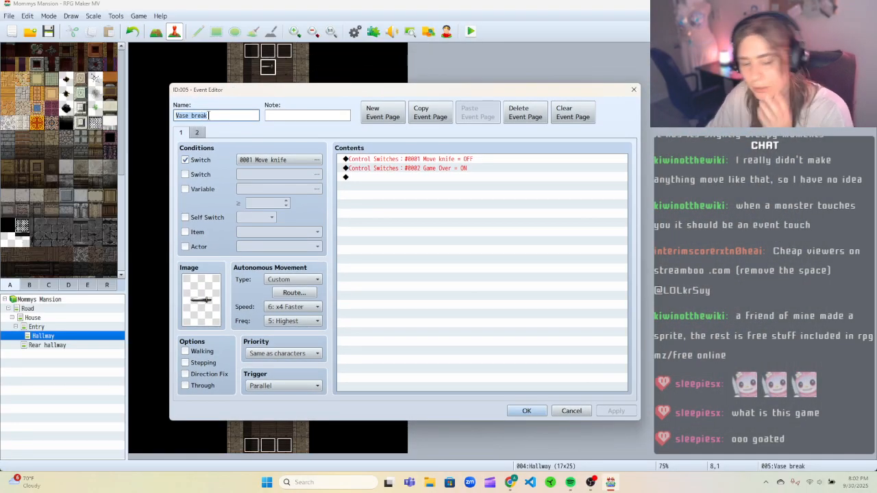
{"action": "type", "text": "Knife"}
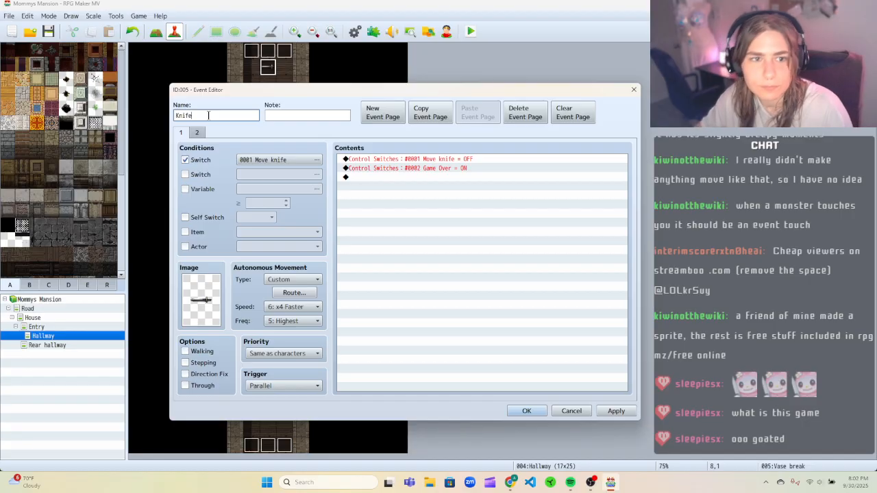
{"action": "left_click", "coordinate": [605, 412]}
{"action": "left_click", "coordinate": [526, 411]}
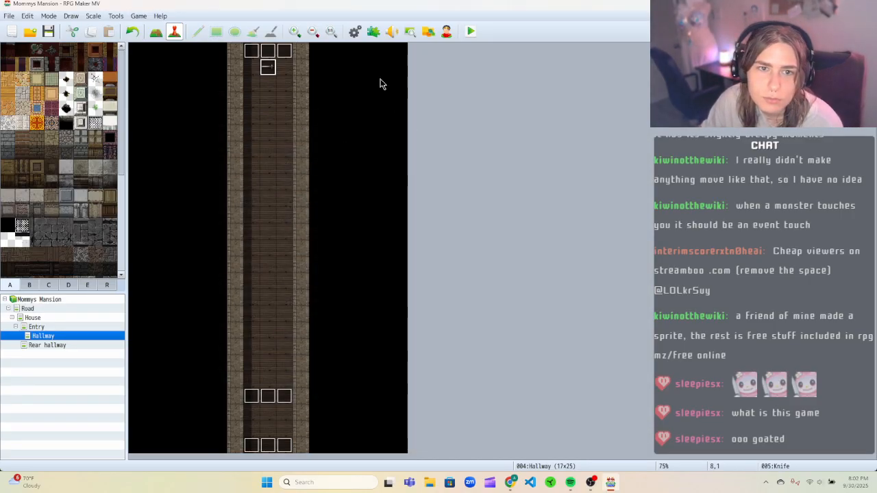
Open the trigger event at the hallway's lower end and rename it Trigger Knife, then apply and close.
{"action": "right_click", "coordinate": [255, 395]}
{"action": "left_click", "coordinate": [269, 369]}
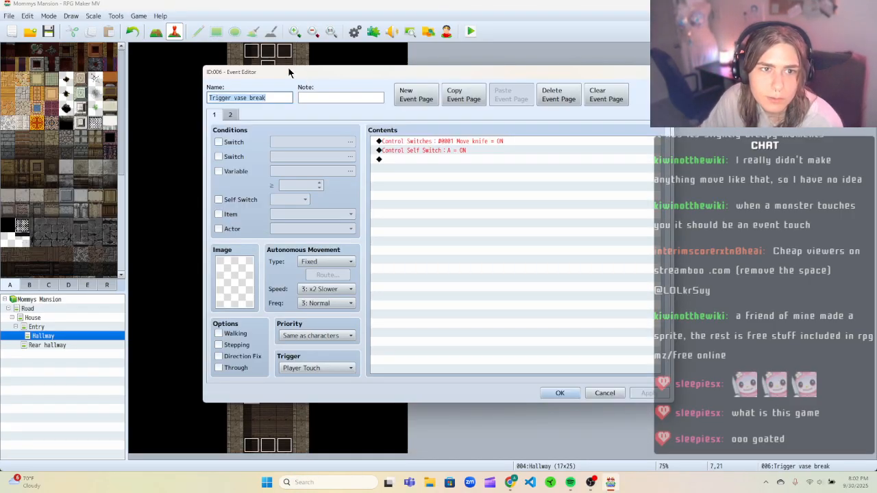
{"action": "left_click_drag", "start_coordinate": [282, 97], "coordinate": [209, 97]}
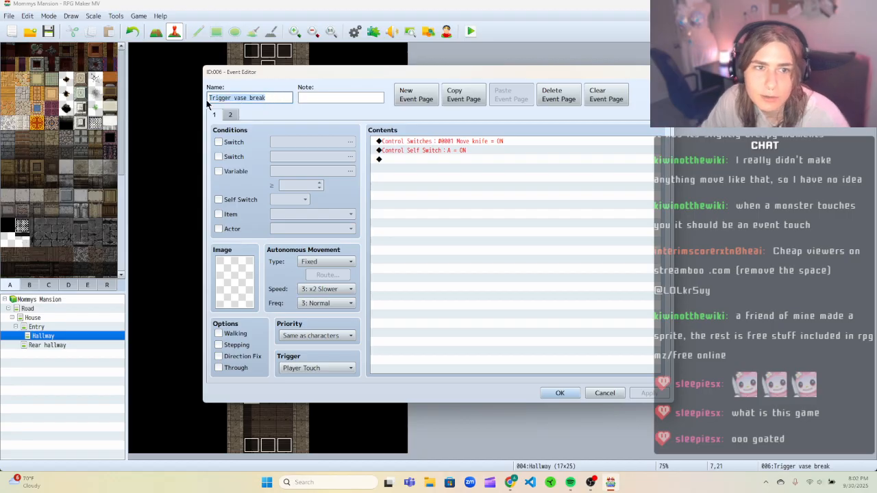
{"action": "key", "text": "BackSpace"}
{"action": "type", "text": "Tri"}
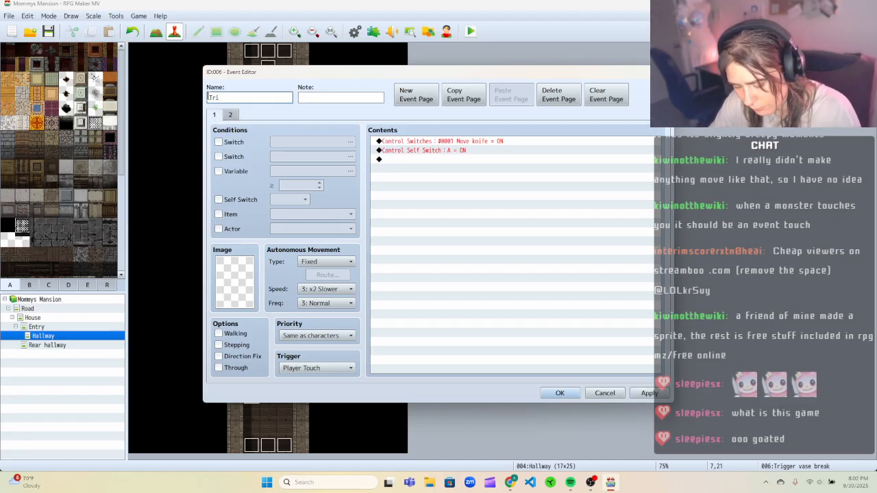
{"action": "type", "text": "gger "}
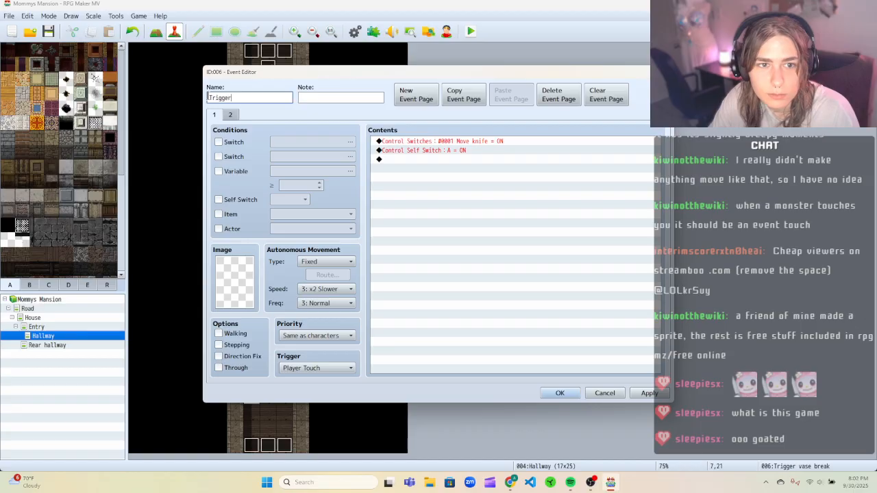
{"action": "type", "text": "Knife"}
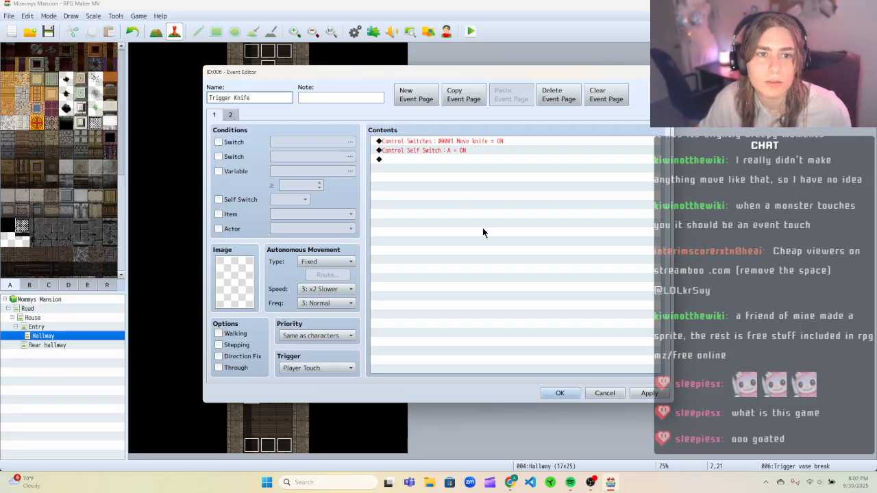
{"action": "left_click", "coordinate": [657, 393]}
{"action": "left_click", "coordinate": [569, 395]}
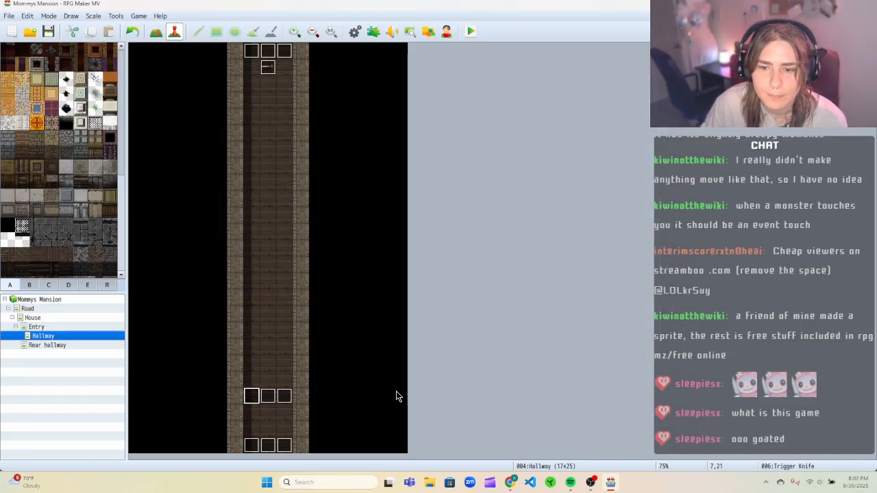
Delete the middle trigger event in the lower row and paste a copy of the Trigger Knife event in its place.
{"action": "key", "text": "Delete"}
{"action": "left_click", "coordinate": [279, 402]}
{"action": "key", "text": "Delete"}
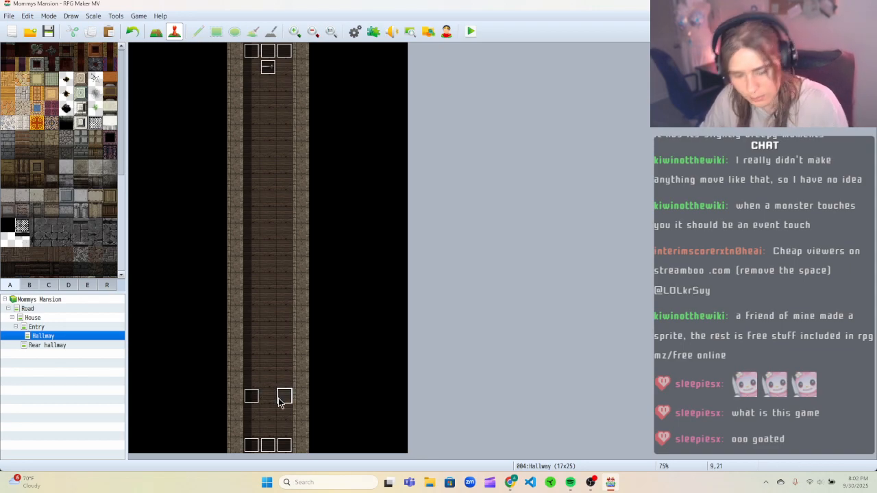
{"action": "key", "text": "ctrl+v"}
{"action": "left_click", "coordinate": [266, 397]}
{"action": "key", "text": "ctrl+v"}
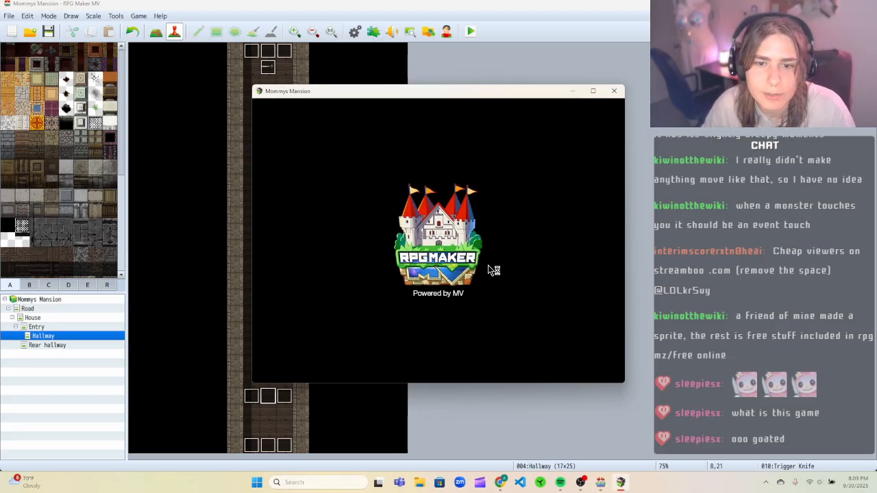
Playtest the game, walking the player up the hallway to the vase, then close the game window.
{"action": "key", "text": "Return"}
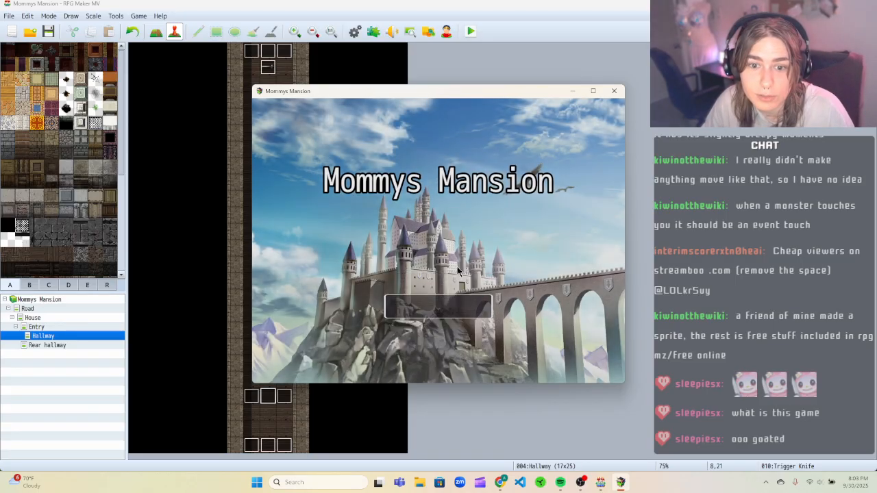
{"action": "key", "text": "Up"}
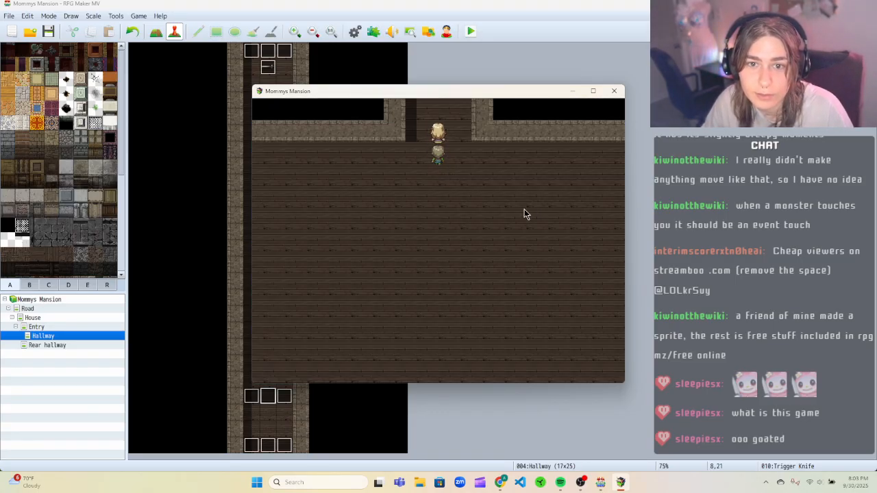
{"action": "key", "text": "Up"}
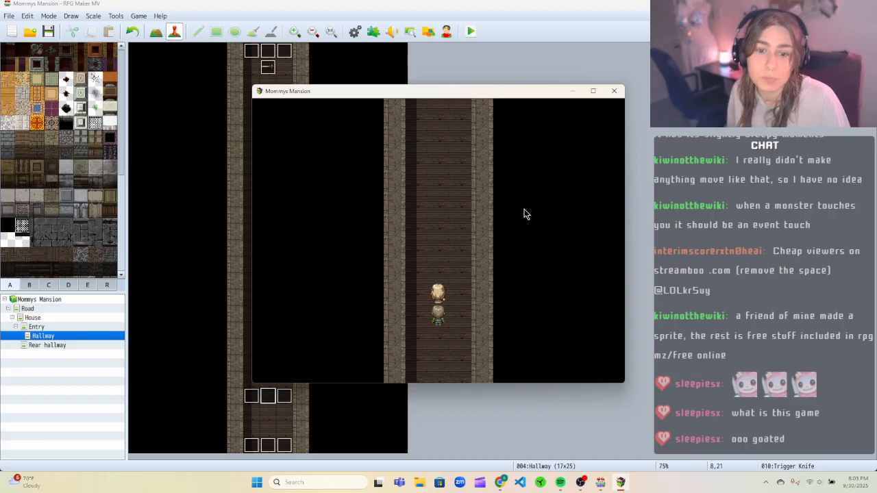
{"action": "key", "text": "Up"}
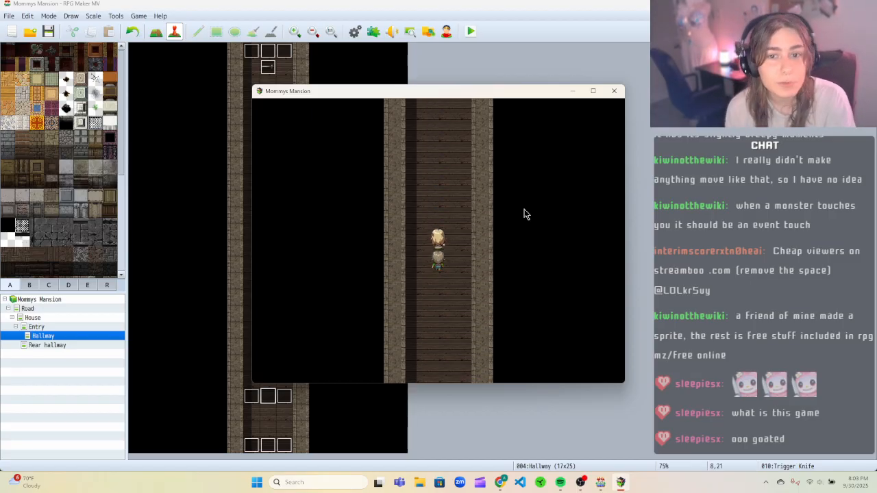
{"action": "key", "text": "Up"}
{"action": "key", "text": "Right"}
{"action": "key", "text": "Up"}
{"action": "key", "text": "Up"}
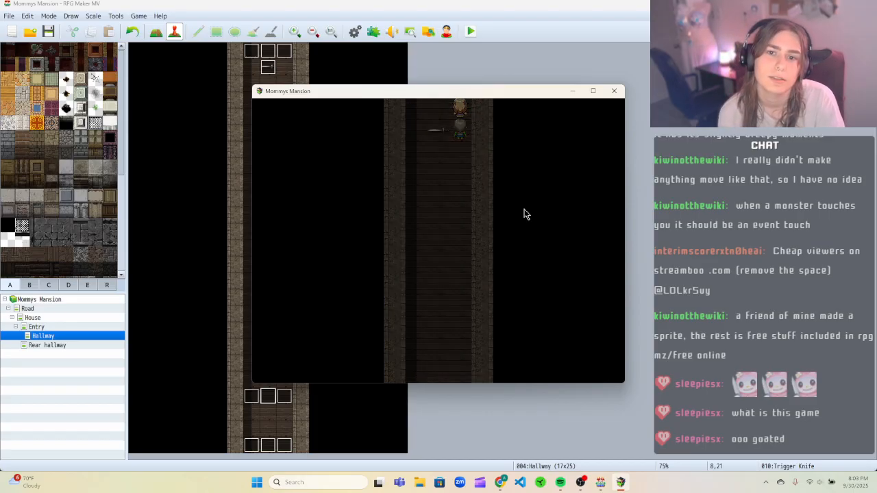
{"action": "key", "text": "Left"}
{"action": "key", "text": "Left"}
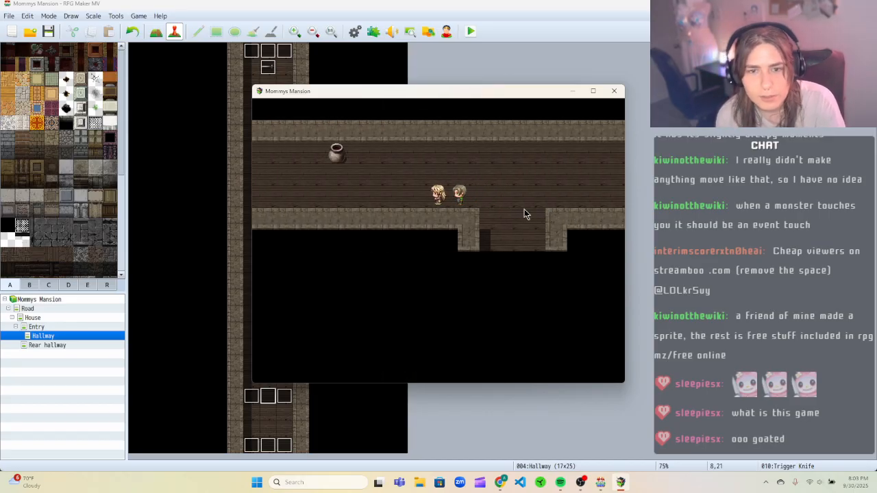
{"action": "key", "text": "Up"}
{"action": "key", "text": "Left"}
{"action": "key", "text": "Left"}
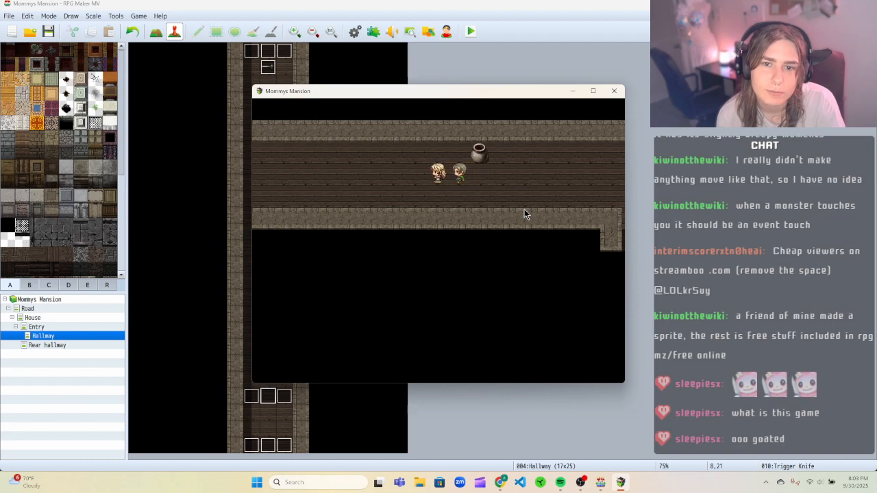
{"action": "key", "text": "Right"}
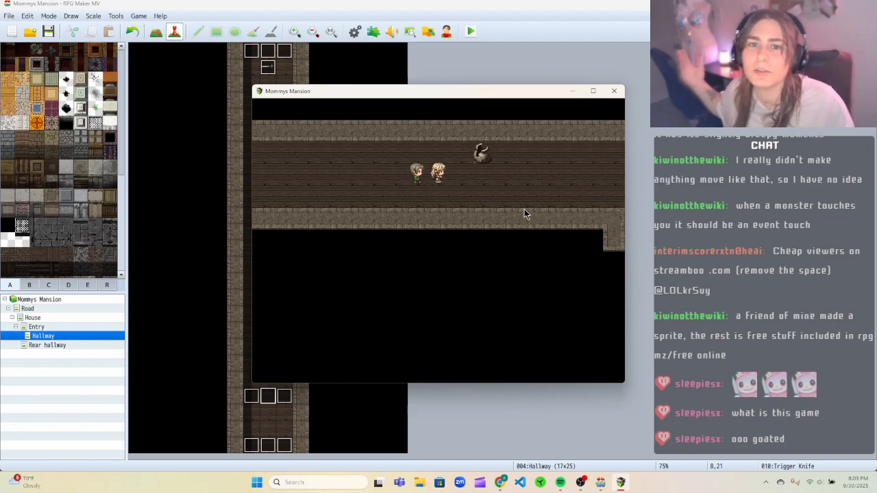
{"action": "left_click", "coordinate": [613, 90]}
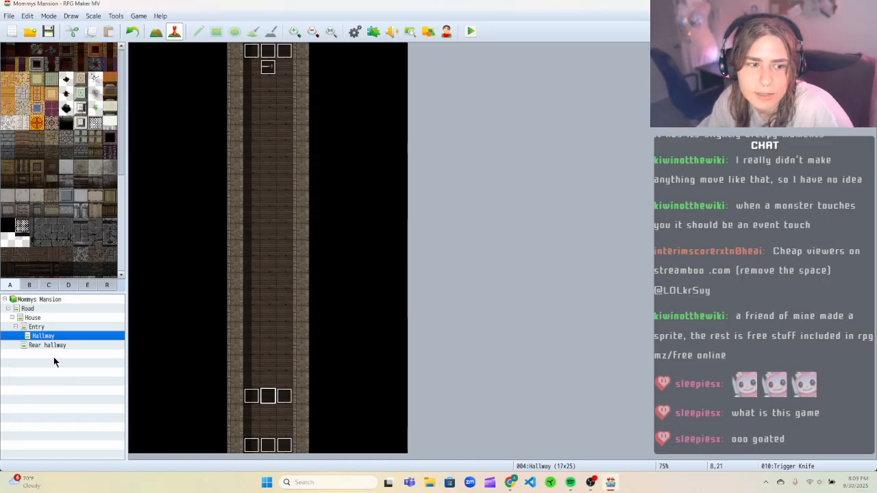
Open the leftmost Trigger Knife event in the lower row and cut its Control Switches Move knife = ON command.
{"action": "left_click", "coordinate": [54, 346]}
{"action": "left_click", "coordinate": [67, 336]}
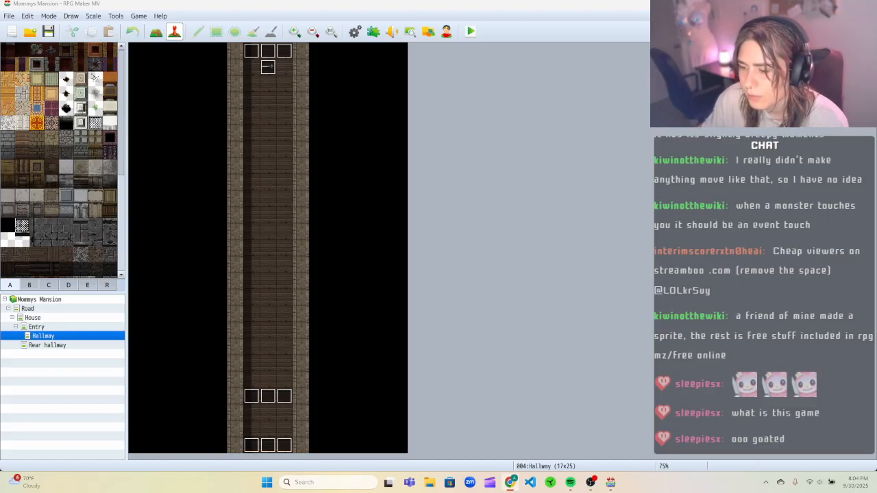
{"action": "left_click", "coordinate": [250, 395]}
{"action": "right_click", "coordinate": [248, 396]}
{"action": "left_click", "coordinate": [265, 369]}
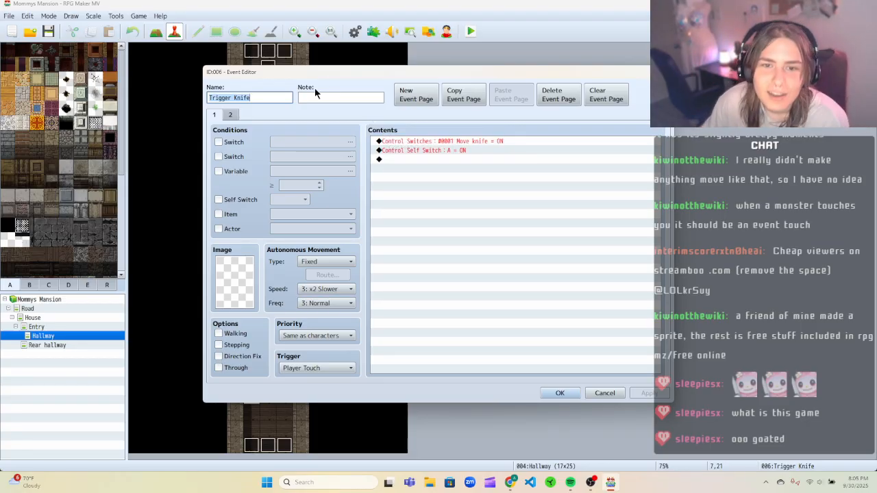
{"action": "right_click", "coordinate": [435, 141]}
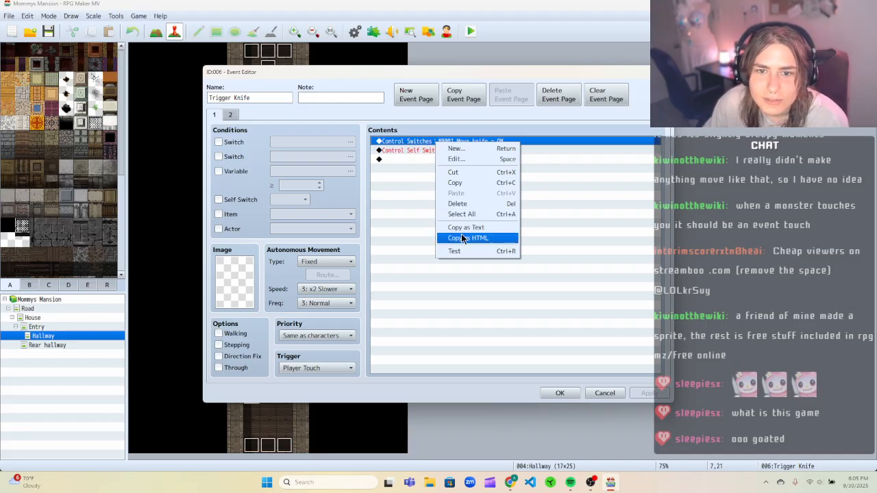
{"action": "left_click", "coordinate": [453, 172]}
Insert a Set Movement Route for Knife that repeats Move Down, with Wait for Completion turned off.
{"action": "right_click", "coordinate": [442, 144]}
{"action": "left_click", "coordinate": [453, 149]}
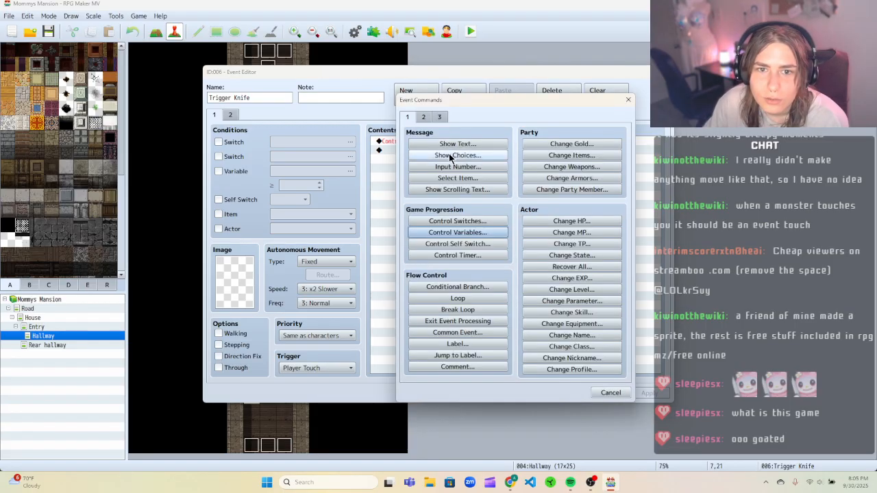
{"action": "left_click", "coordinate": [425, 119]}
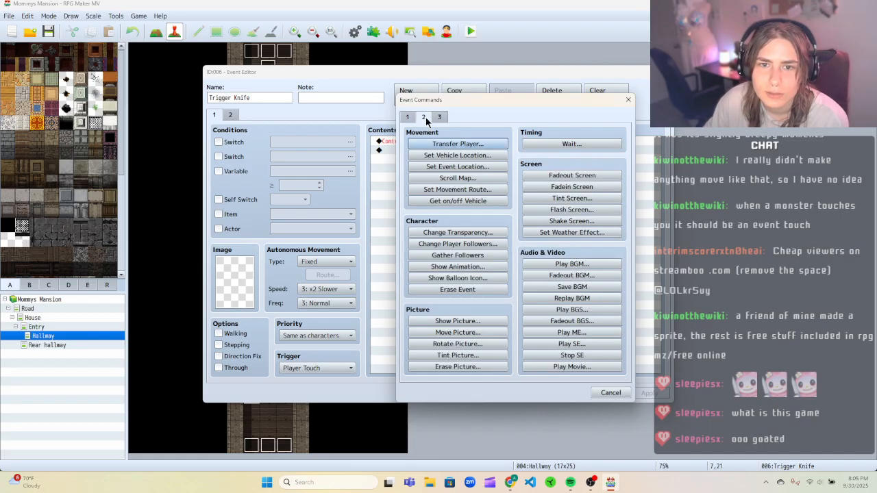
{"action": "left_click", "coordinate": [457, 190]}
{"action": "left_click", "coordinate": [385, 162]}
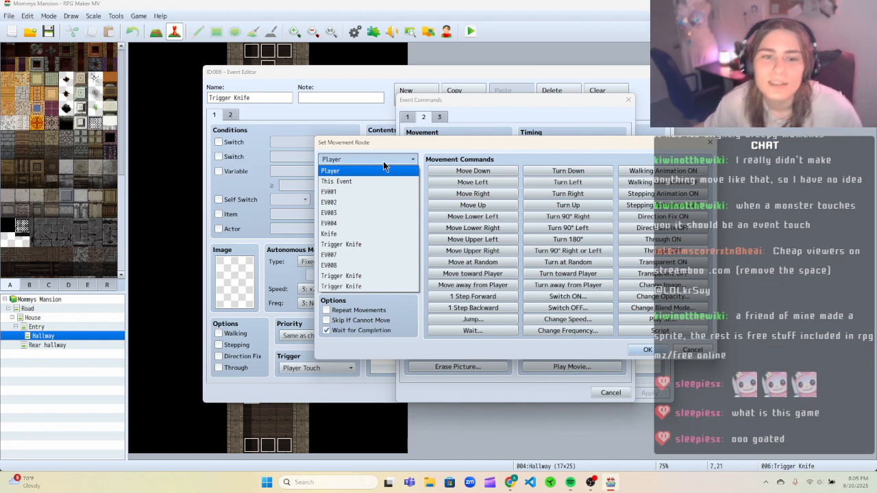
{"action": "left_click", "coordinate": [360, 236]}
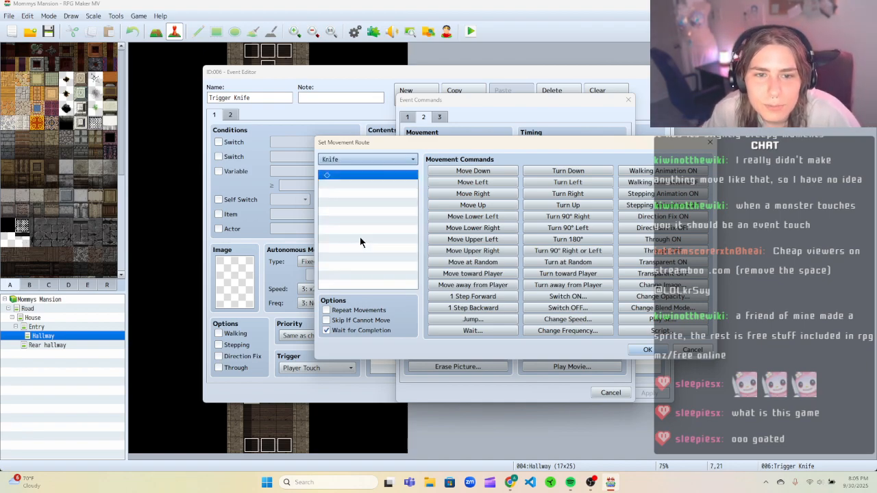
{"action": "left_click", "coordinate": [454, 174]}
{"action": "left_click", "coordinate": [372, 309]}
{"action": "left_click", "coordinate": [368, 328]}
{"action": "left_click", "coordinate": [656, 350]}
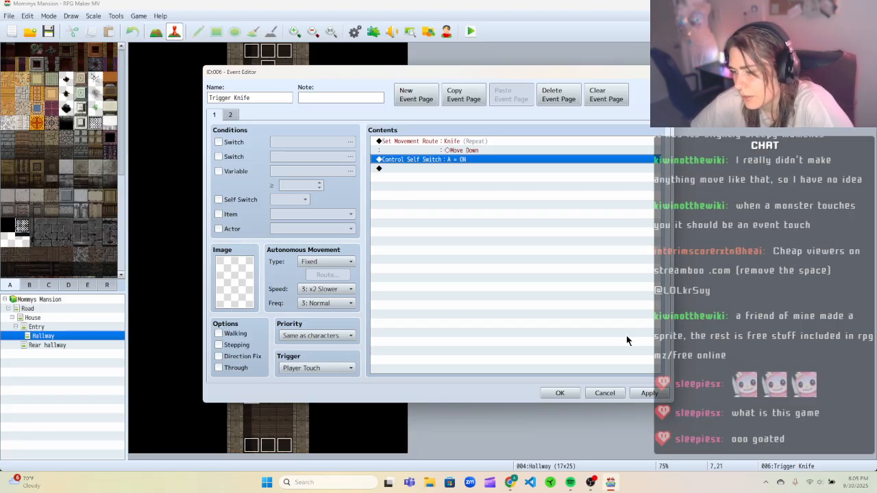
Review the Knife movement route without changes, then apply and close the Trigger Knife event editor.
{"action": "right_click", "coordinate": [485, 142]}
{"action": "left_click", "coordinate": [499, 148]}
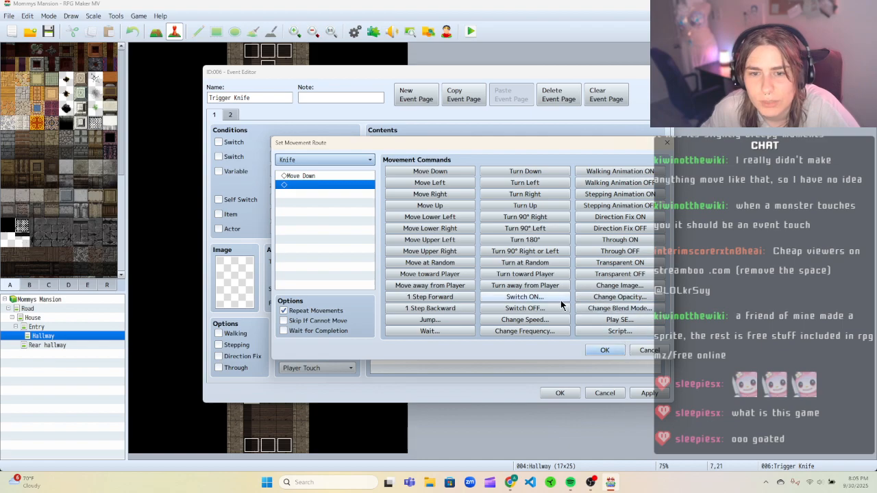
{"action": "left_click", "coordinate": [648, 350]}
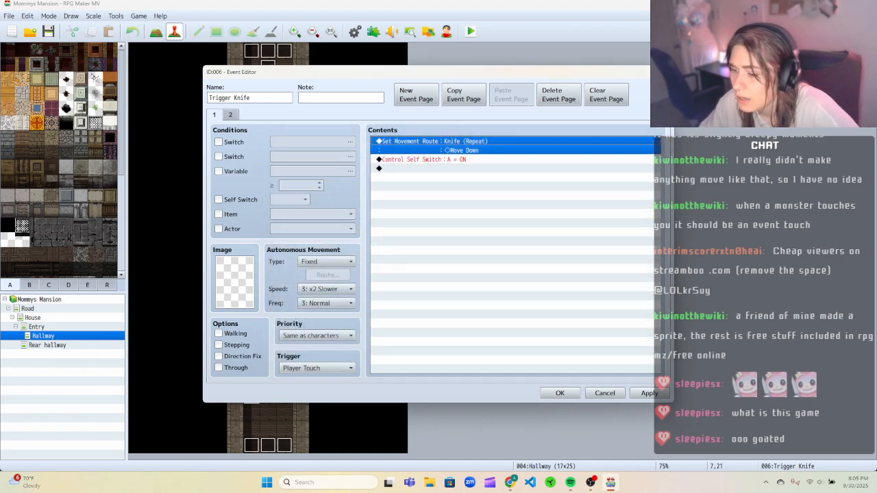
{"action": "key", "text": "Escape"}
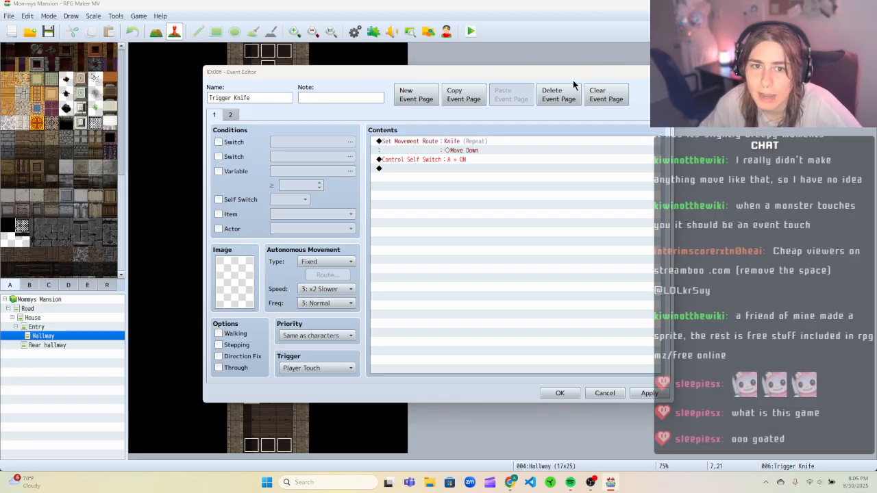
{"action": "left_click", "coordinate": [471, 255]}
{"action": "left_click", "coordinate": [648, 393]}
{"action": "left_click", "coordinate": [567, 395]}
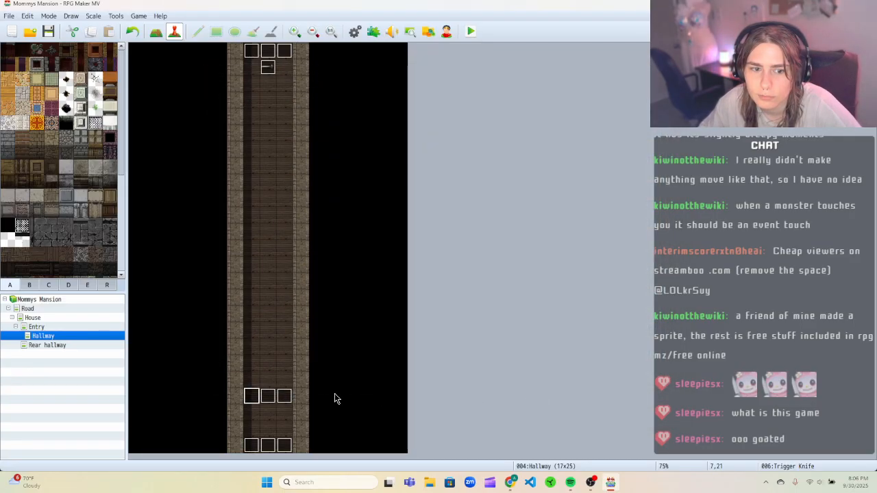
{"action": "left_click", "coordinate": [268, 402]}
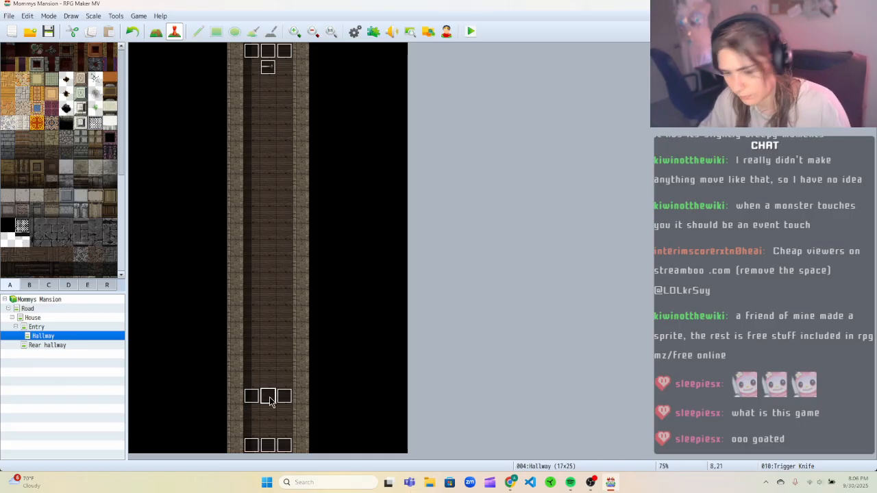
{"action": "key", "text": "Delete"}
{"action": "left_click", "coordinate": [282, 399]}
{"action": "key", "text": "Delete"}
{"action": "key", "text": "ctrl+z"}
{"action": "key", "text": "ctrl+z"}
Open the Knife event, clear its Move knife switch condition and delete the Control Switches Move knife = OFF command.
{"action": "right_click", "coordinate": [267, 72]}
{"action": "left_click", "coordinate": [294, 73]}
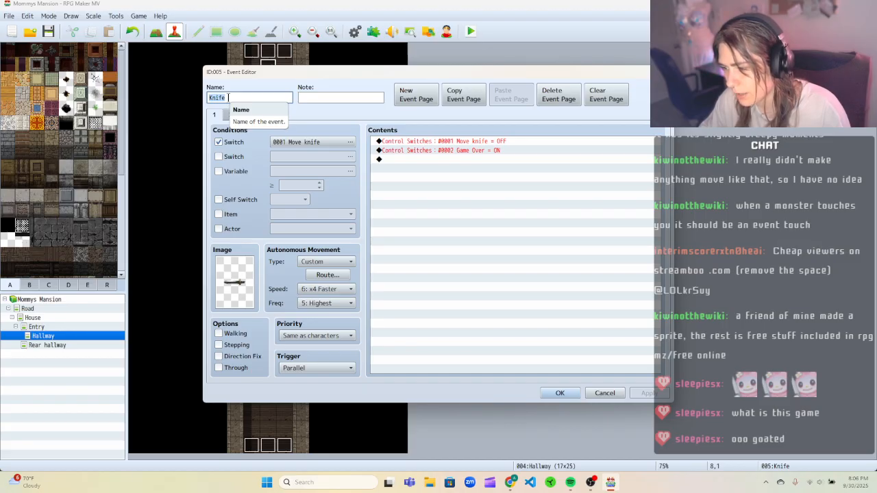
{"action": "left_click", "coordinate": [219, 142]}
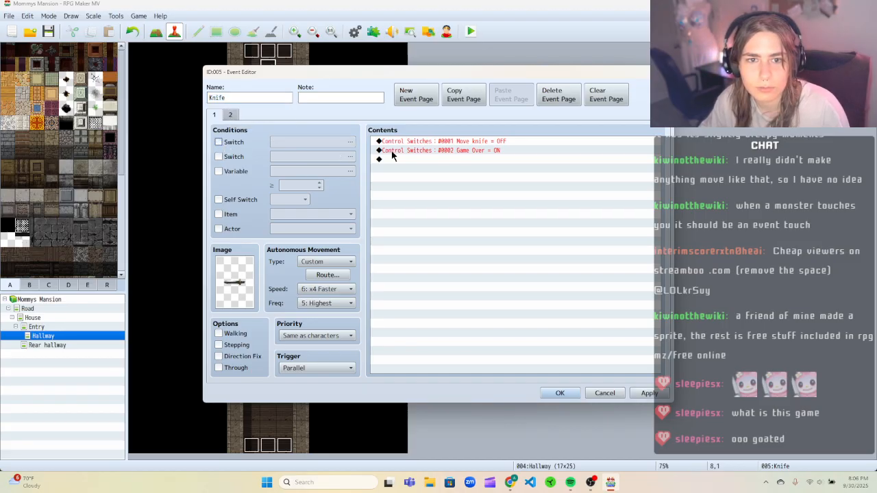
{"action": "right_click", "coordinate": [400, 142]}
{"action": "left_click", "coordinate": [440, 171]}
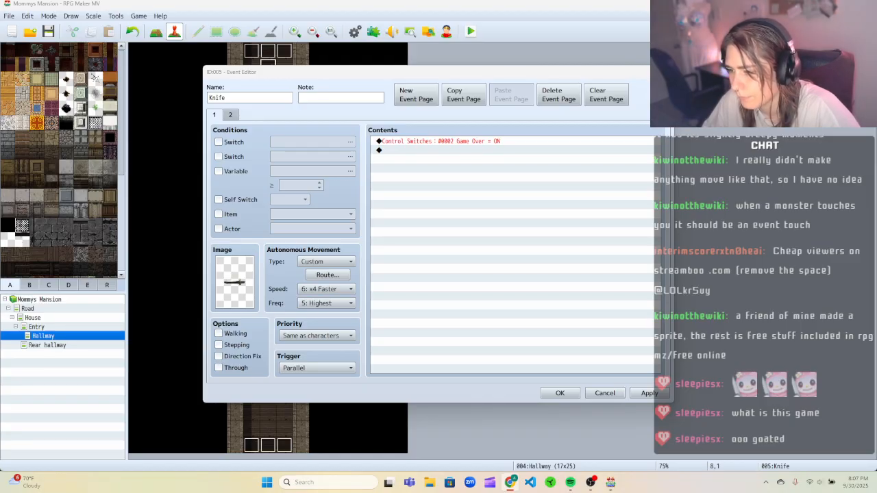
Set the Knife event's trigger to Event Touch and delete its Control Switches Game Over = ON command.
{"action": "left_click", "coordinate": [322, 368]}
{"action": "left_click", "coordinate": [319, 400]}
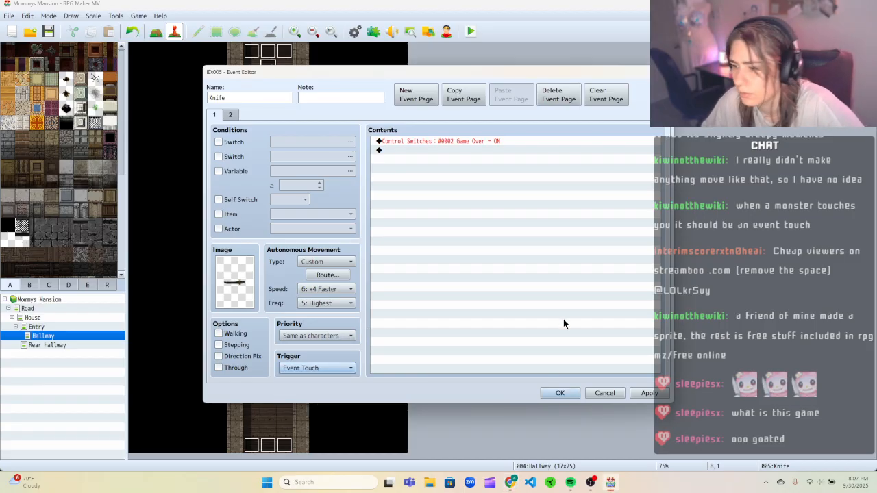
{"action": "right_click", "coordinate": [427, 140]}
{"action": "left_click", "coordinate": [446, 173]}
Insert a Game Over command into the Knife event's first page.
{"action": "right_click", "coordinate": [426, 142]}
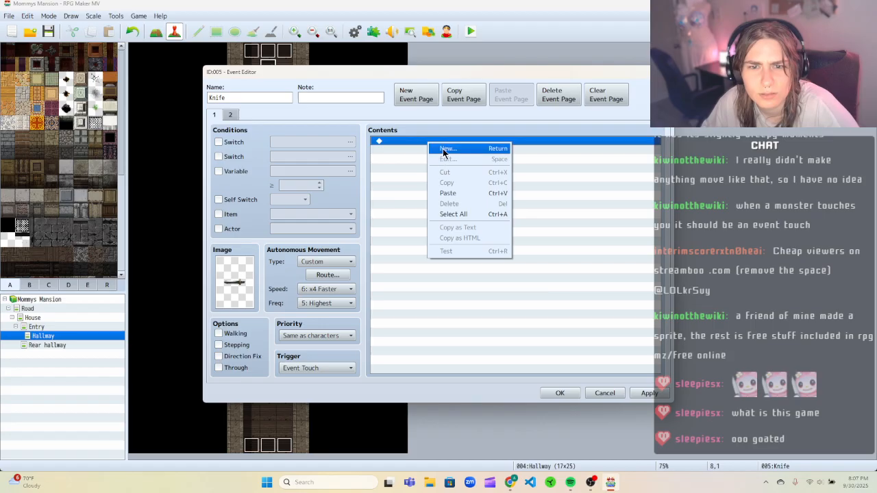
{"action": "left_click", "coordinate": [445, 149]}
{"action": "left_click", "coordinate": [439, 117]}
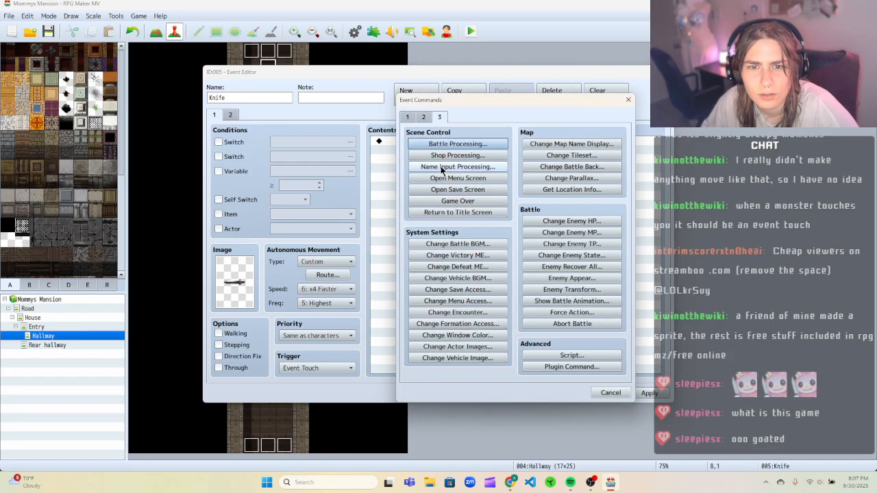
{"action": "left_click", "coordinate": [449, 200]}
Delete the Knife event's second page, then apply and close the event editor.
{"action": "left_click", "coordinate": [230, 114]}
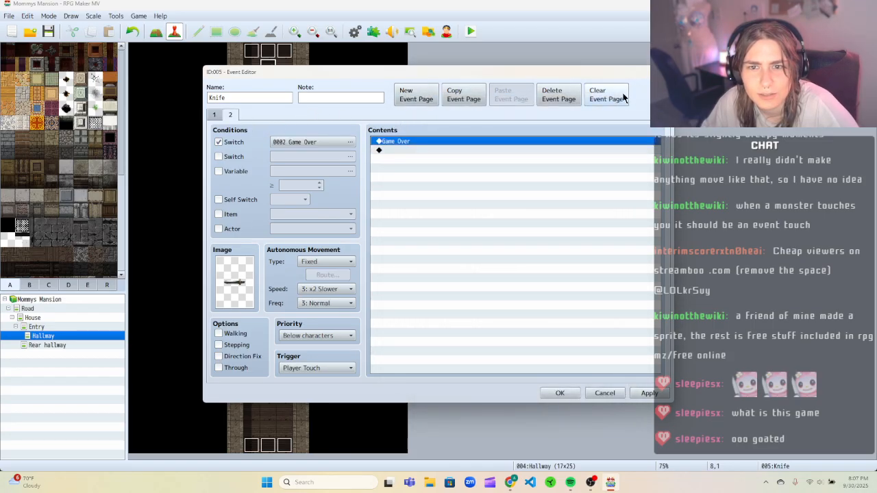
{"action": "left_click", "coordinate": [570, 94]}
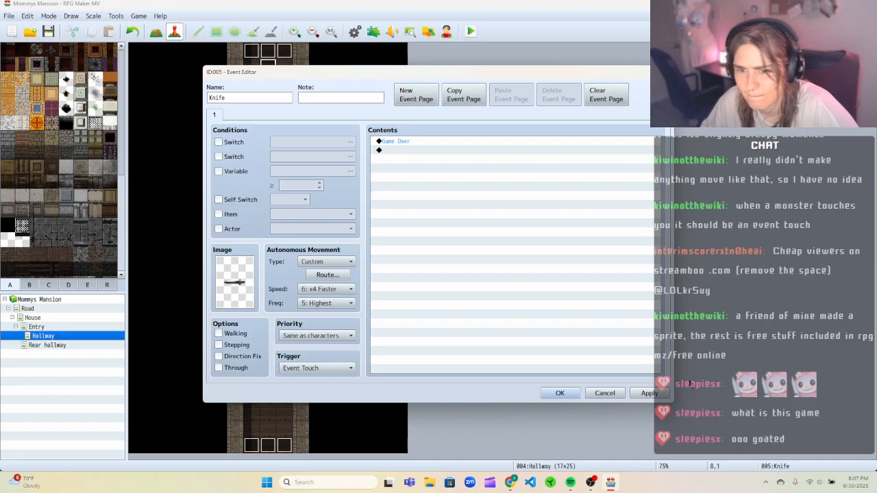
{"action": "left_click", "coordinate": [635, 392]}
{"action": "left_click", "coordinate": [567, 394]}
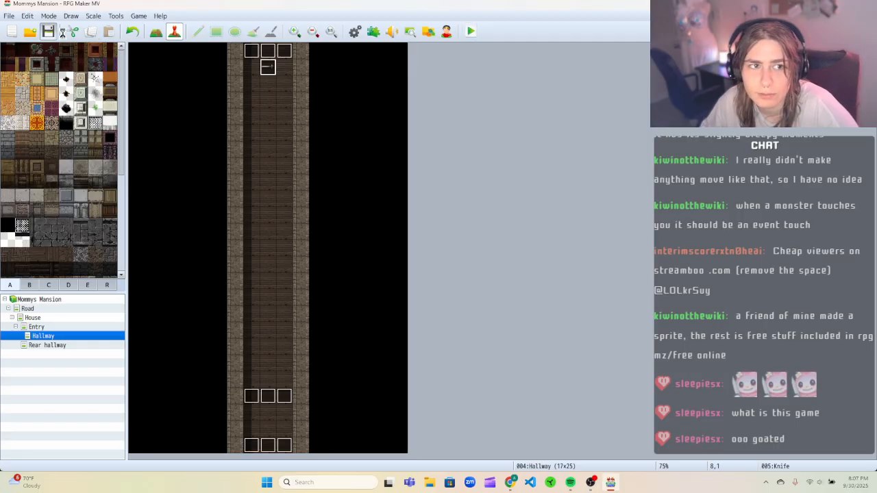
Playtest the game, walking the player up into the knife trap, then close the game window.
{"action": "left_click", "coordinate": [465, 29]}
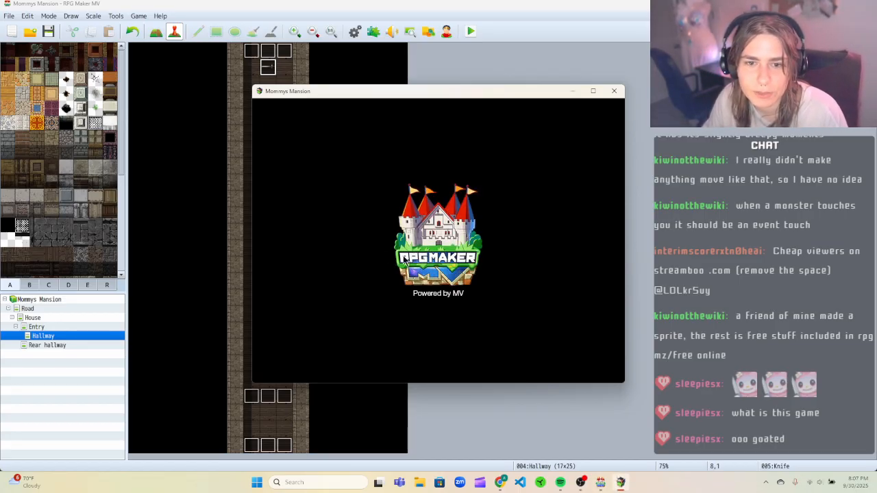
{"action": "key", "text": "Return"}
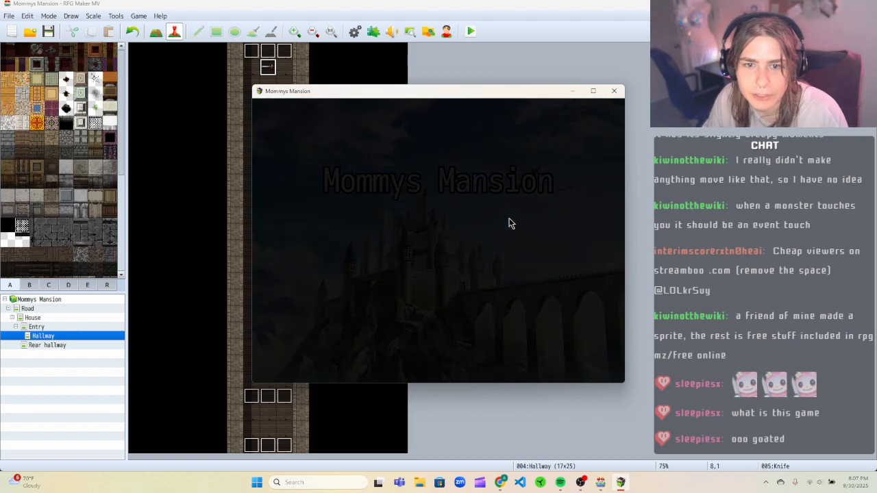
{"action": "key", "text": "Up"}
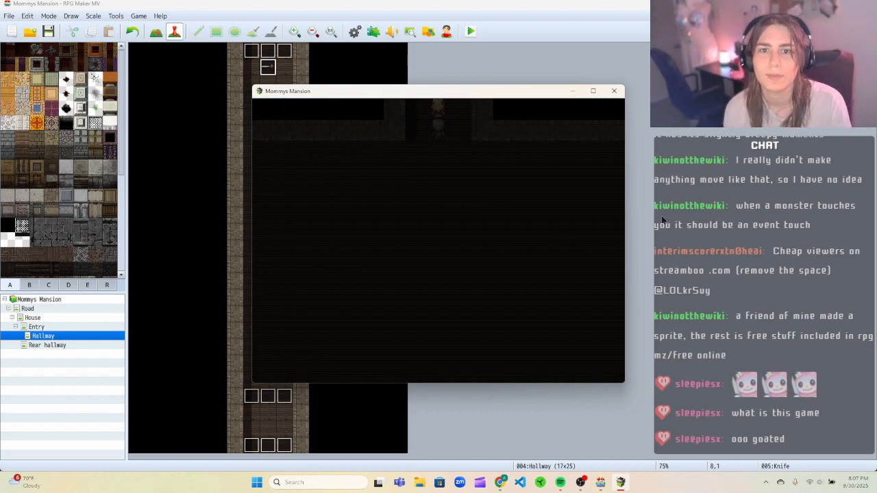
{"action": "key", "text": "Up"}
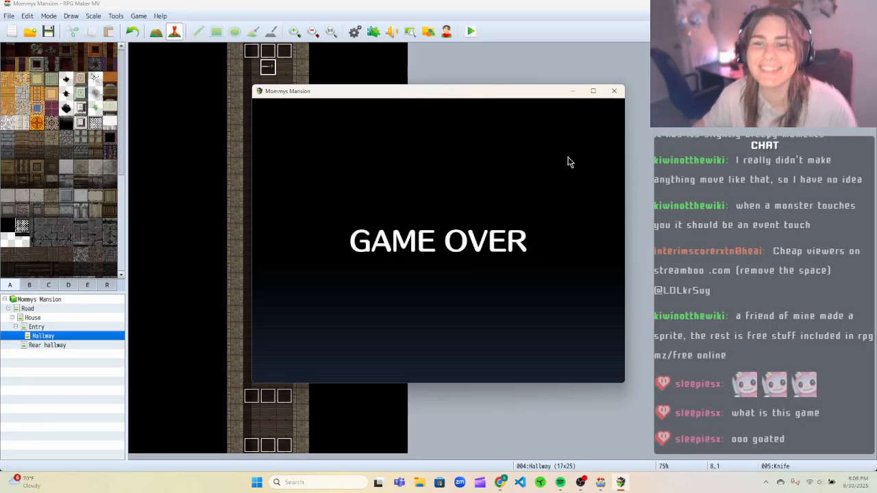
{"action": "left_click", "coordinate": [614, 90]}
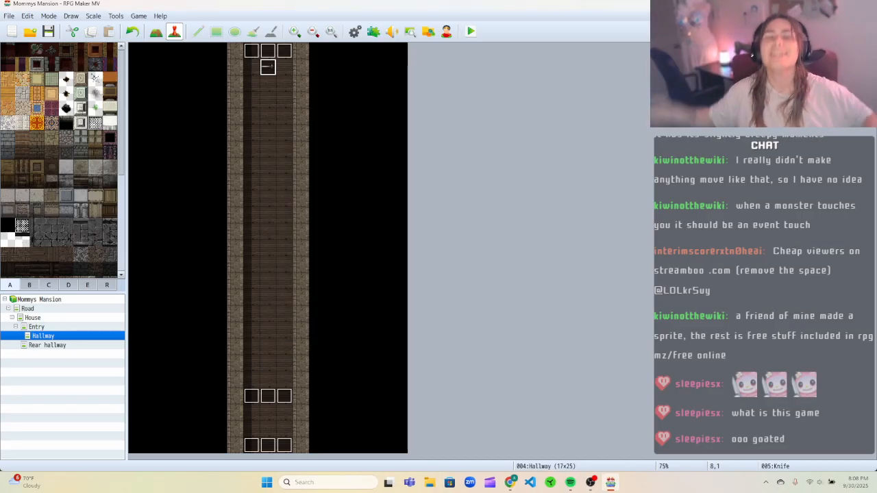
Review the Knife event and the Trigger Knife event's Knife movement route without making changes.
{"action": "right_click", "coordinate": [263, 74]}
{"action": "left_click", "coordinate": [275, 76]}
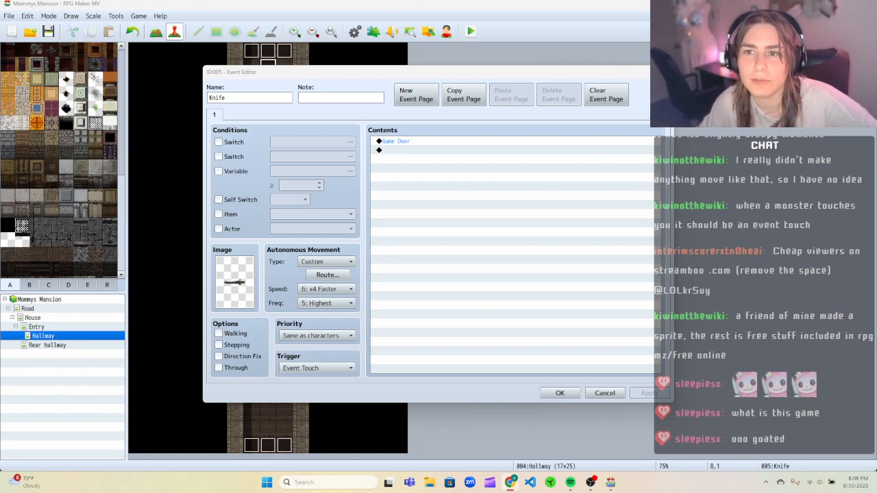
{"action": "key", "text": "Escape"}
{"action": "right_click", "coordinate": [253, 364]}
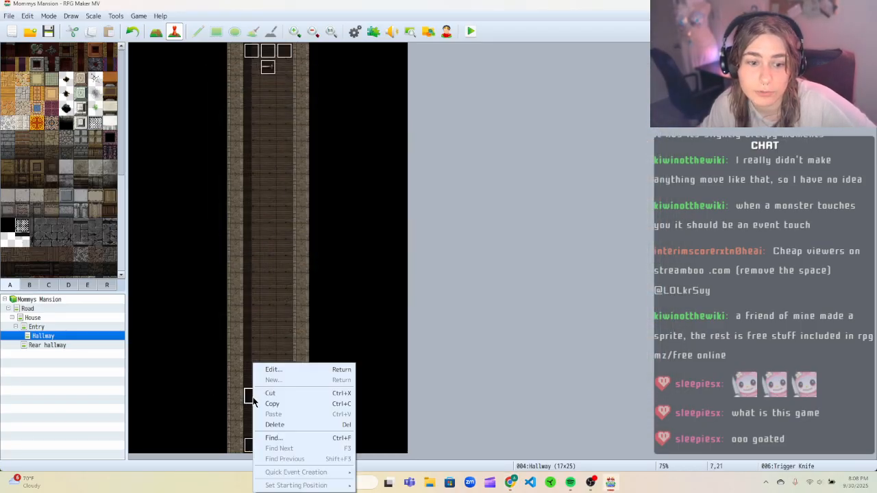
{"action": "left_click", "coordinate": [273, 370]}
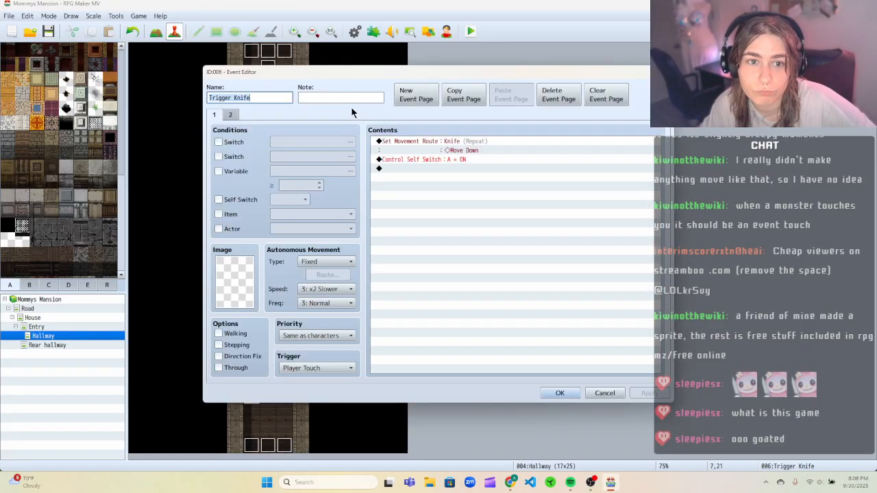
{"action": "right_click", "coordinate": [421, 143]}
{"action": "left_click", "coordinate": [439, 156]}
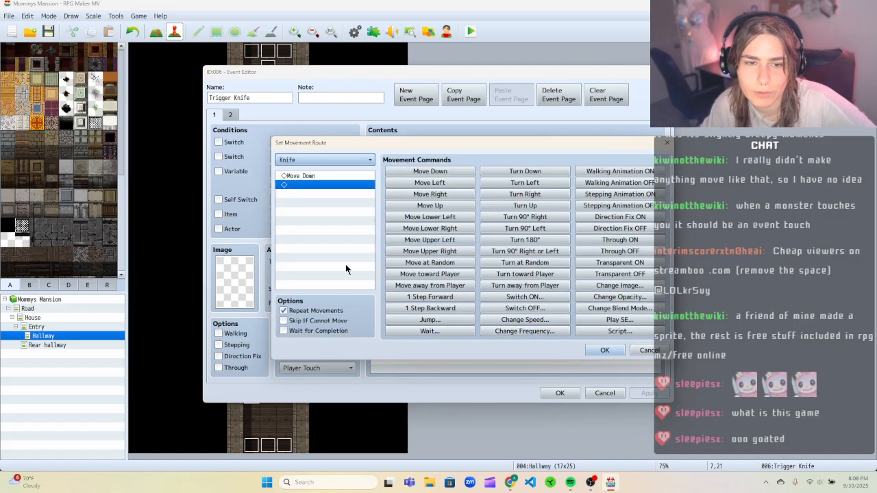
{"action": "left_click", "coordinate": [639, 351]}
Insert a Set Movement Route before the Knife route containing a Wait of 3 frames.
{"action": "right_click", "coordinate": [525, 142]}
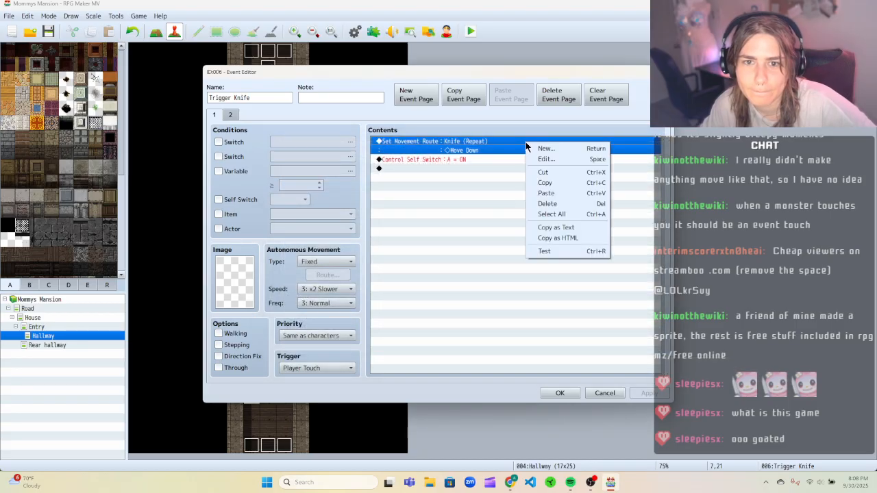
{"action": "left_click", "coordinate": [538, 147]}
{"action": "left_click", "coordinate": [424, 117]}
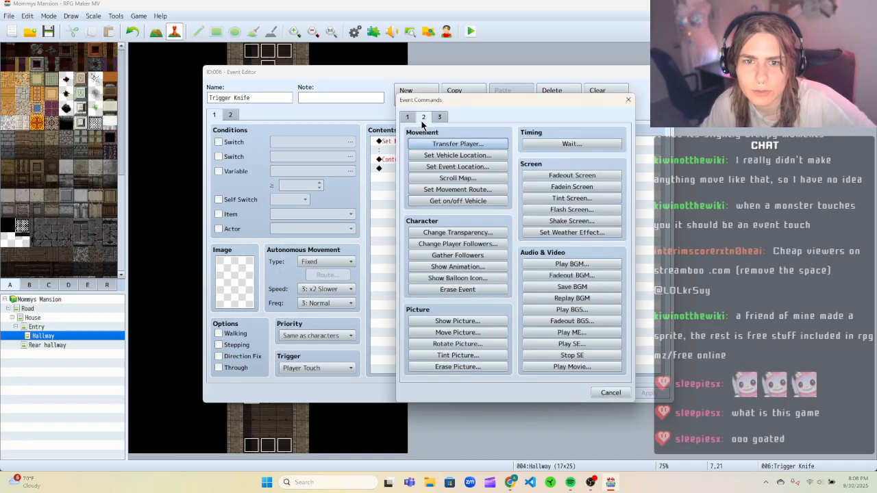
{"action": "left_click", "coordinate": [457, 189]}
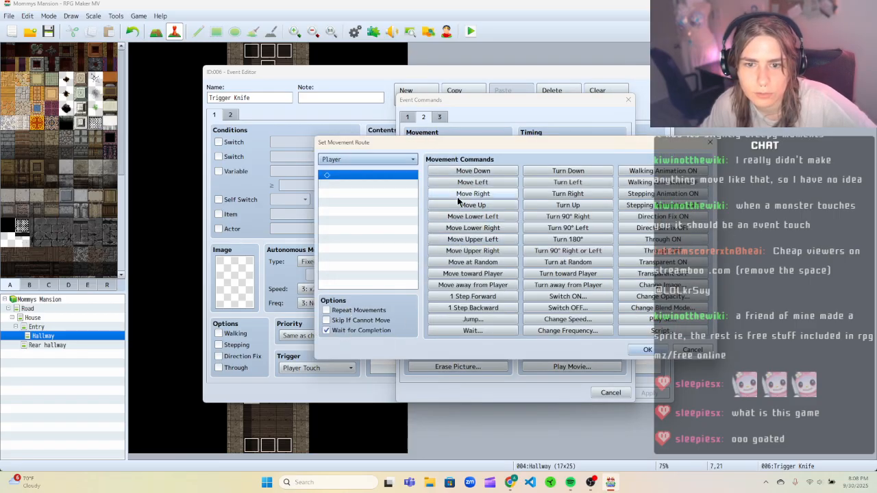
{"action": "left_click", "coordinate": [473, 330]}
{"action": "type", "text": "3"}
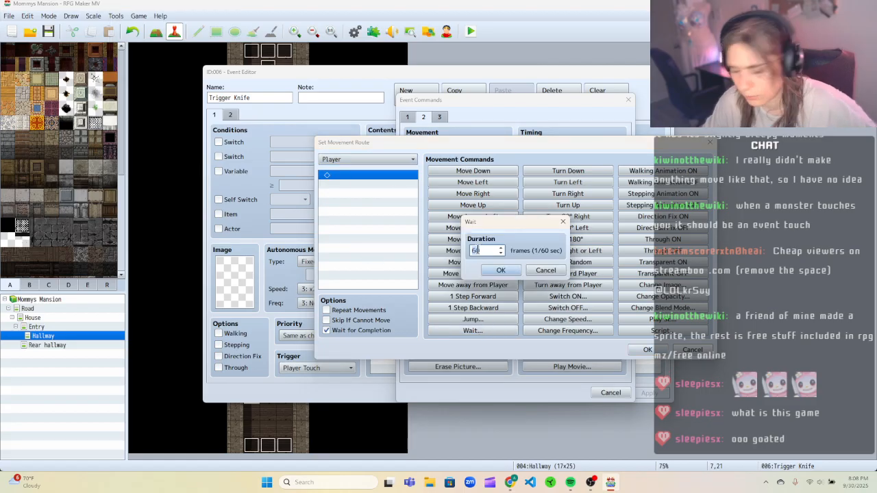
{"action": "key", "text": "Return"}
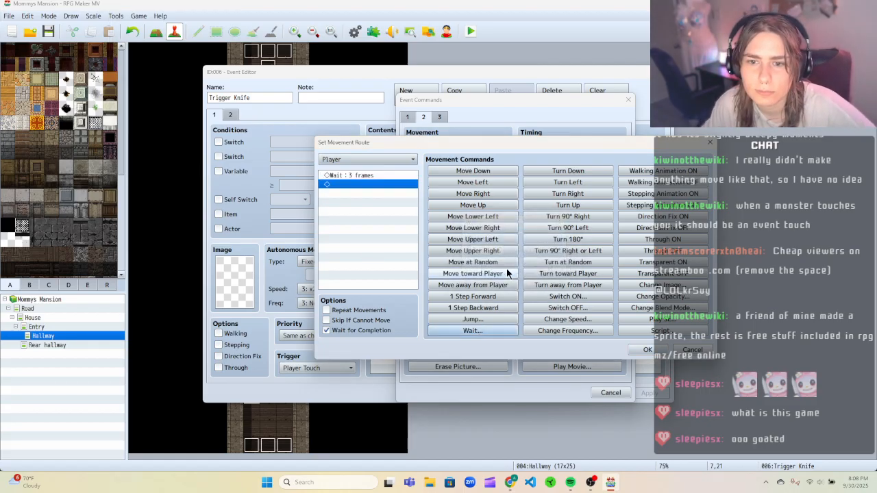
{"action": "left_click", "coordinate": [647, 350]}
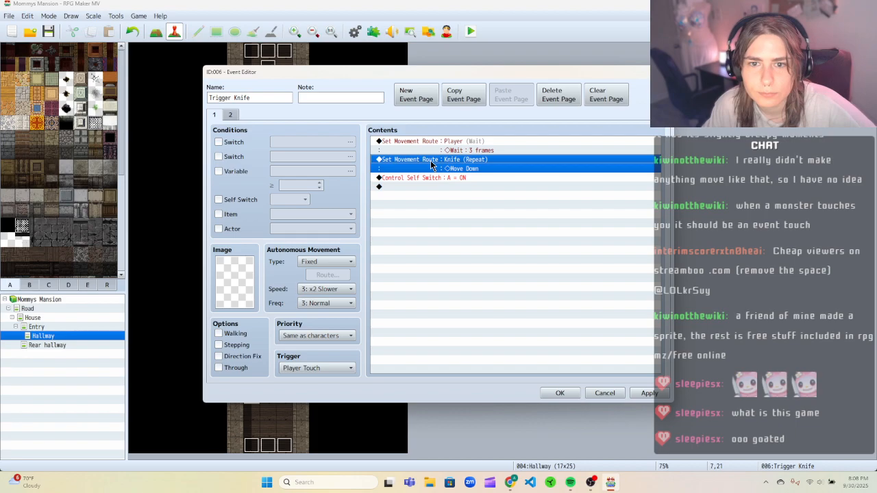
Retarget the new Wait 3 frames movement route to Knife, then apply and close the Trigger Knife event.
{"action": "left_click", "coordinate": [431, 142]}
{"action": "left_click", "coordinate": [433, 161]}
{"action": "left_click", "coordinate": [432, 143]}
{"action": "right_click", "coordinate": [432, 142]}
{"action": "left_click", "coordinate": [457, 155]}
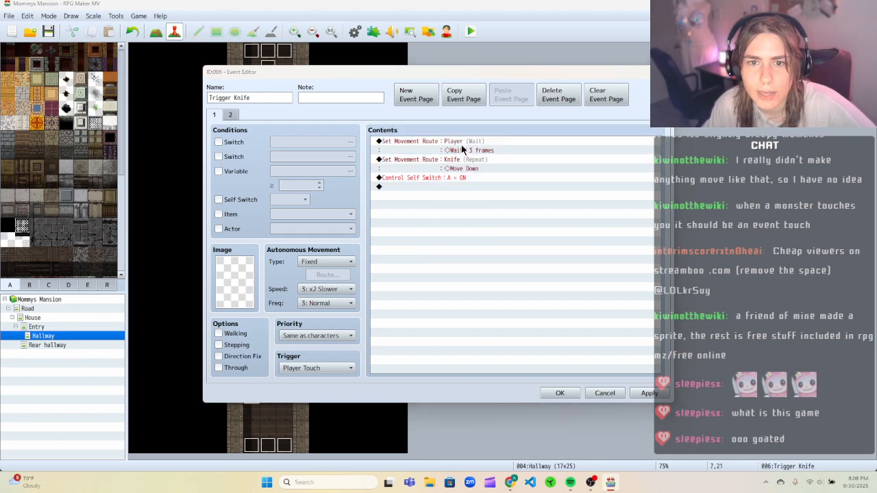
{"action": "left_click", "coordinate": [324, 159]}
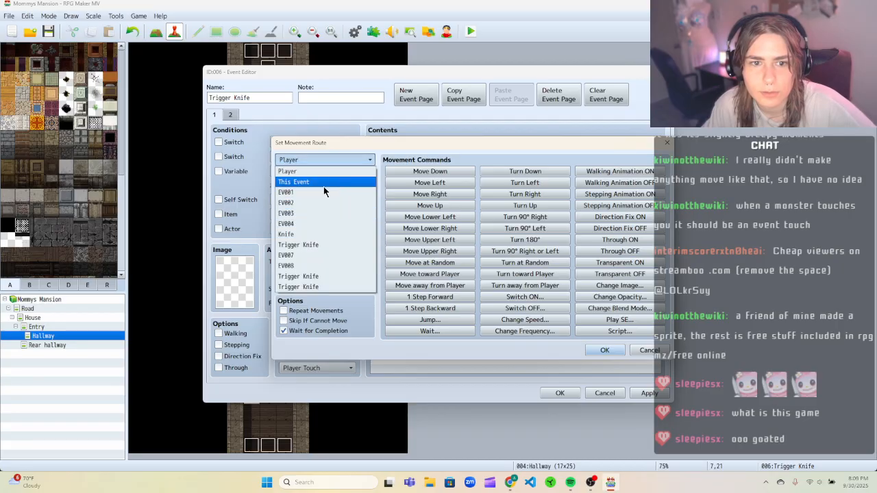
{"action": "left_click", "coordinate": [318, 234]}
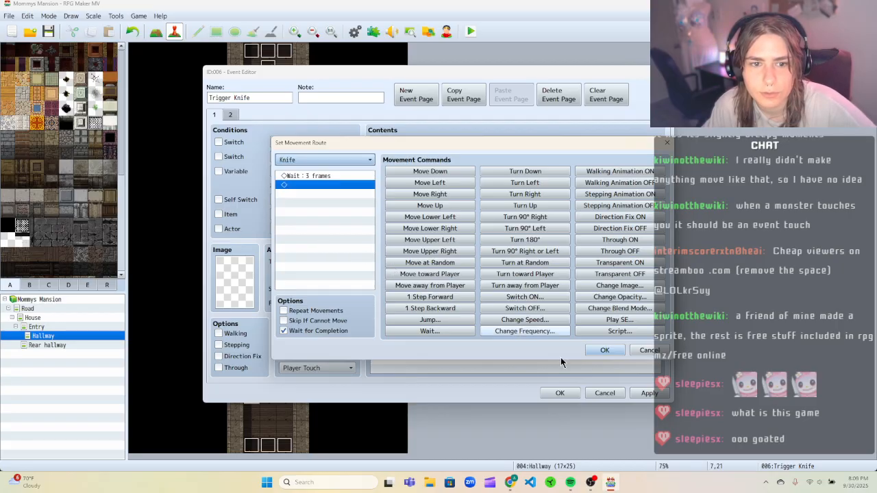
{"action": "left_click", "coordinate": [604, 350]}
{"action": "left_click", "coordinate": [643, 393]}
{"action": "left_click", "coordinate": [559, 393]}
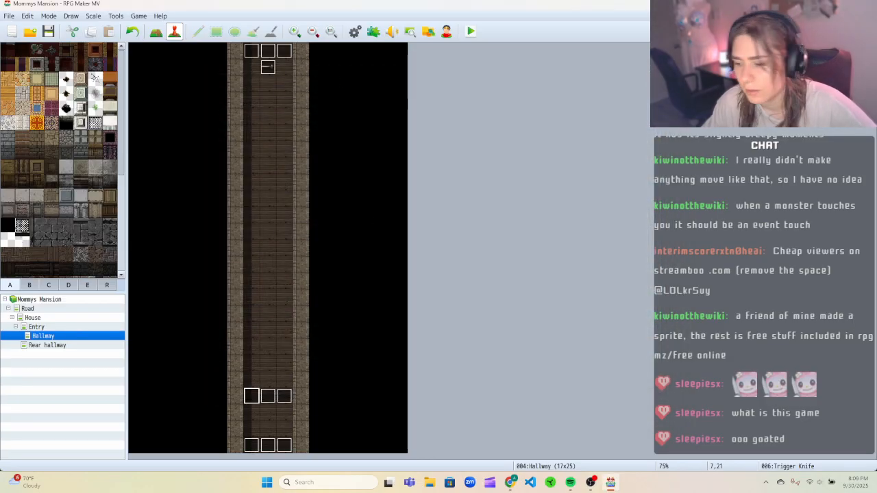
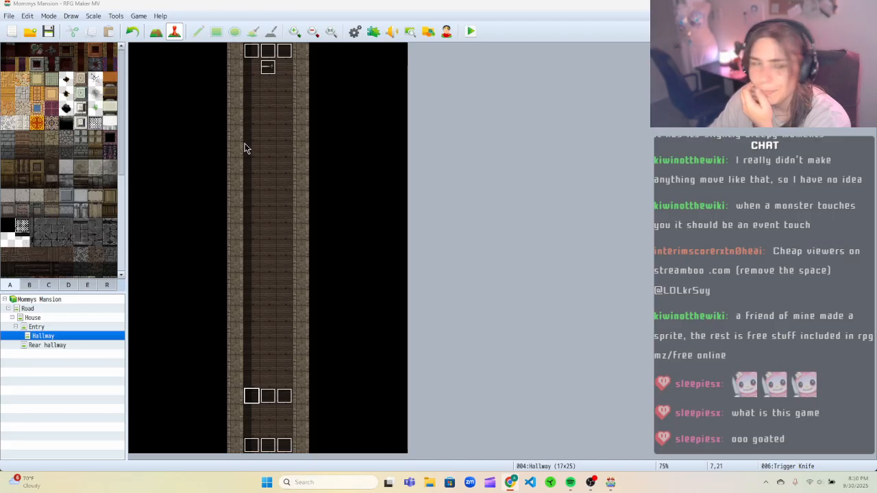
Open the Knife event and set its trigger to Player Touch.
{"action": "left_click", "coordinate": [269, 70]}
{"action": "right_click", "coordinate": [270, 72]}
{"action": "left_click", "coordinate": [288, 75]}
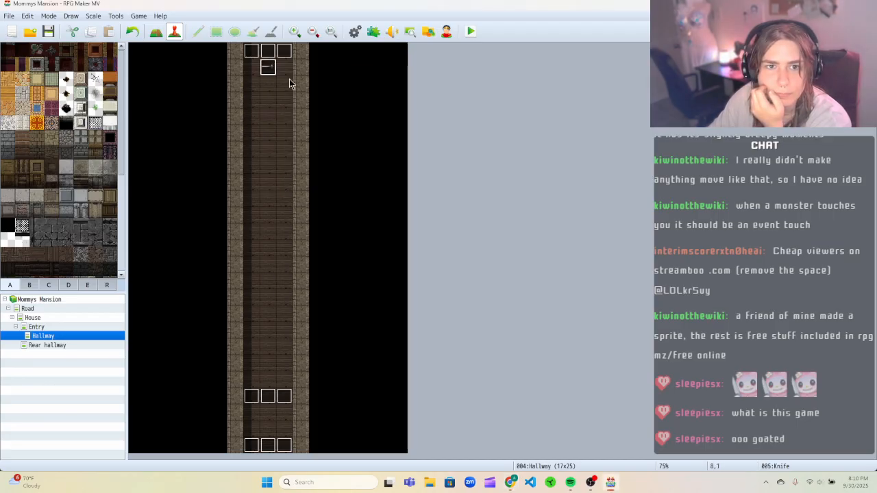
{"action": "left_click", "coordinate": [321, 368]}
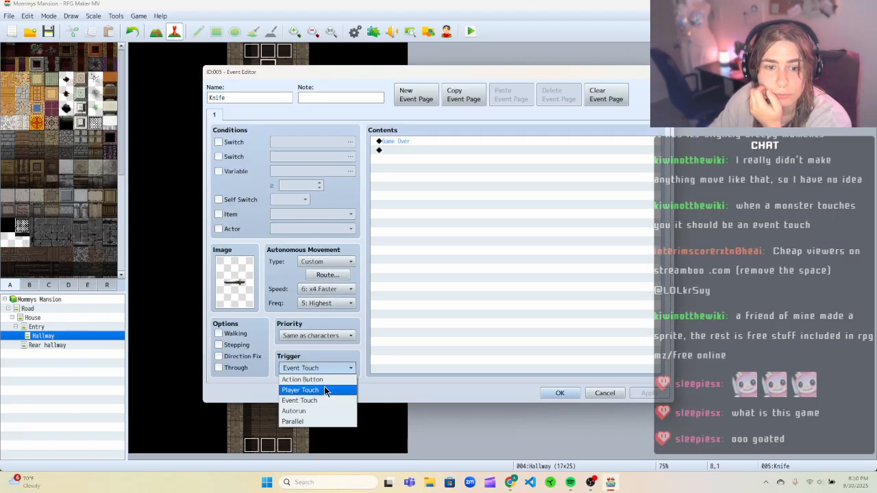
{"action": "left_click", "coordinate": [324, 387]}
{"action": "left_click", "coordinate": [560, 392]}
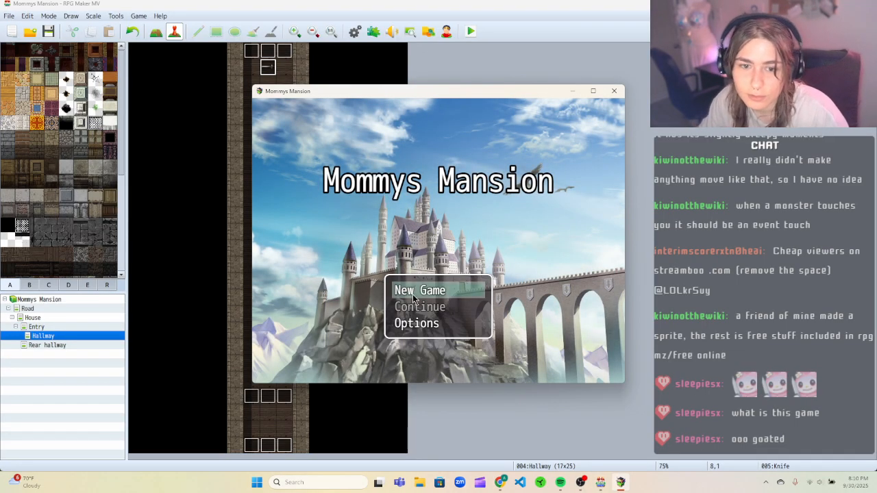
Playtest the game, walking the player up toward the knife, then close the game window.
{"action": "left_click", "coordinate": [413, 299]}
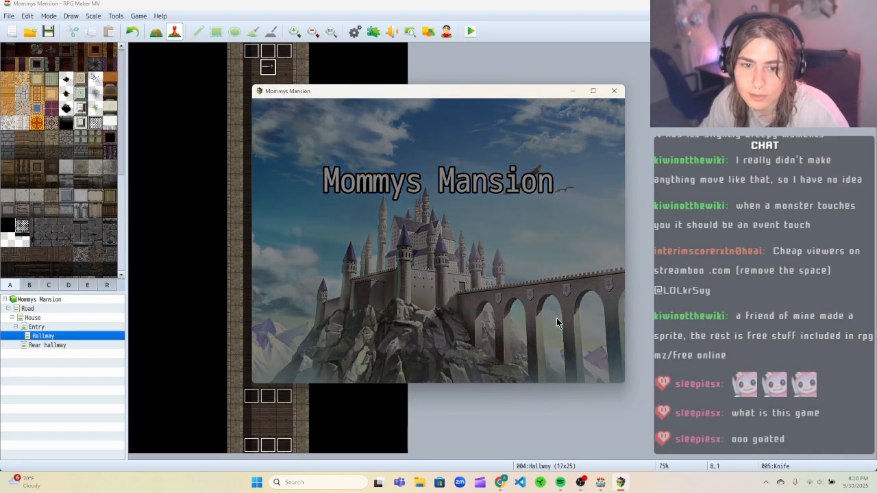
{"action": "key", "text": "Up"}
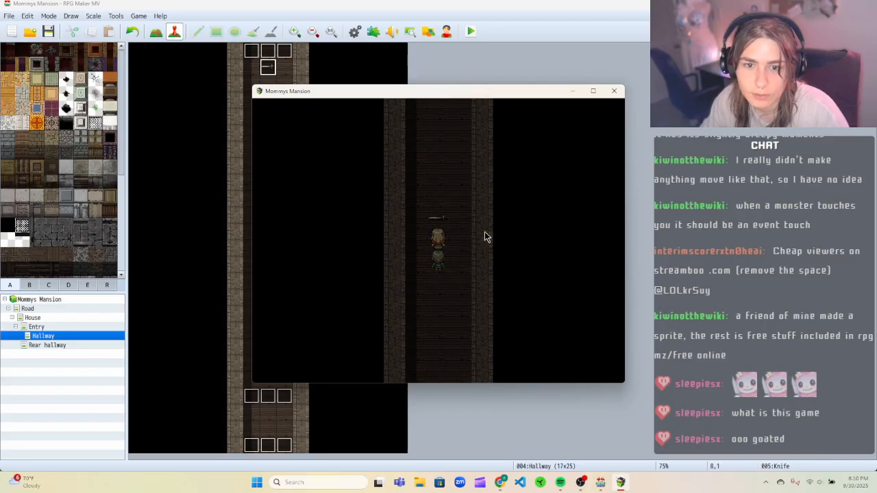
{"action": "left_click", "coordinate": [613, 91]}
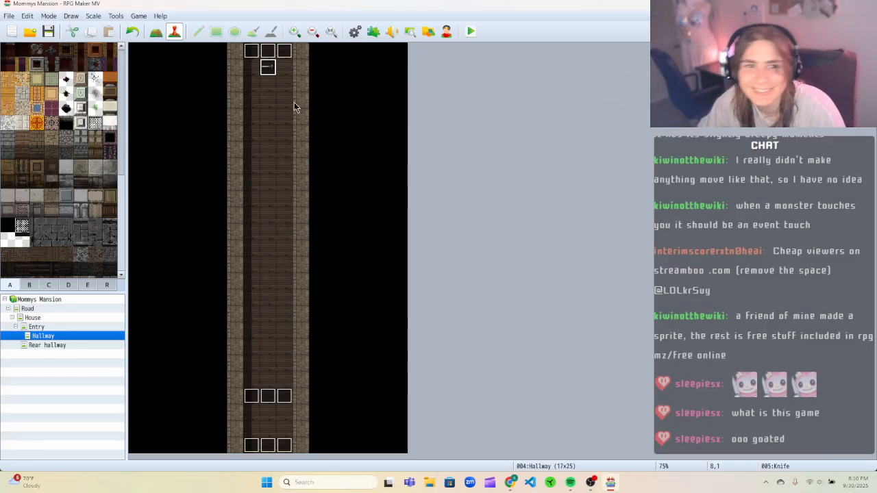
Enable Through on the Knife event and change its trigger to Event Touch, then apply and close.
{"action": "right_click", "coordinate": [268, 66]}
{"action": "left_click", "coordinate": [287, 72]}
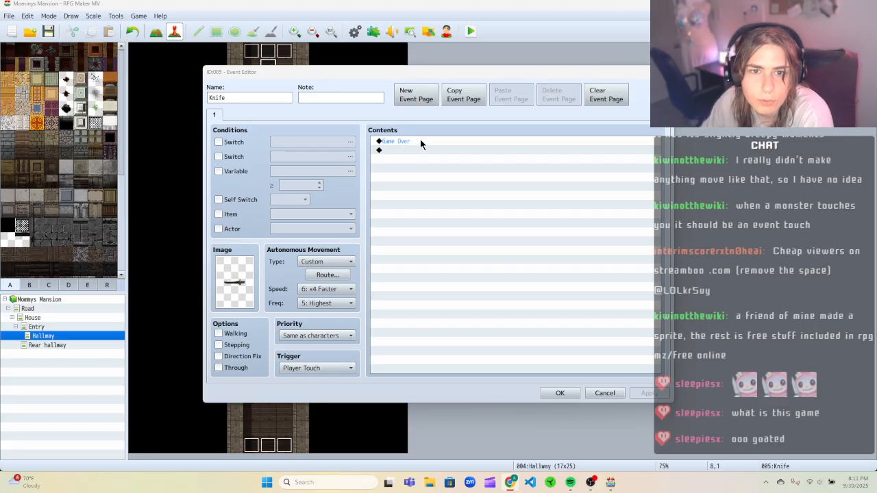
{"action": "left_click", "coordinate": [218, 367]}
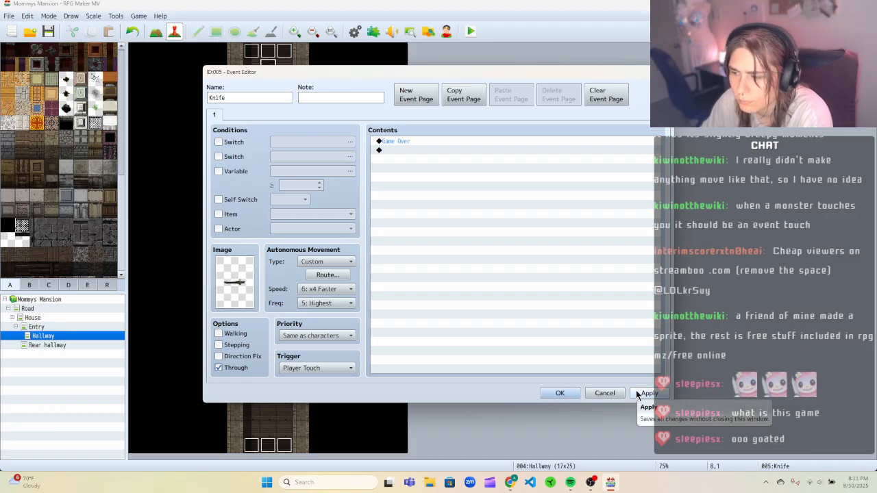
{"action": "left_click", "coordinate": [334, 371]}
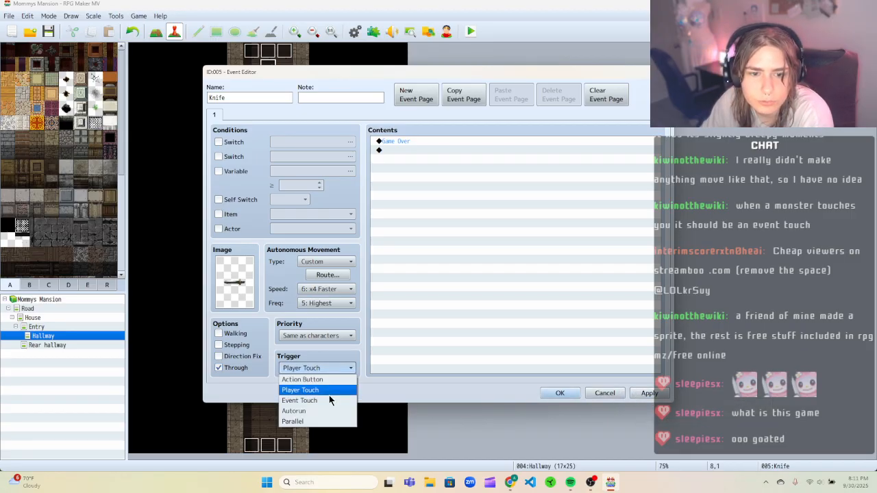
{"action": "left_click", "coordinate": [329, 401]}
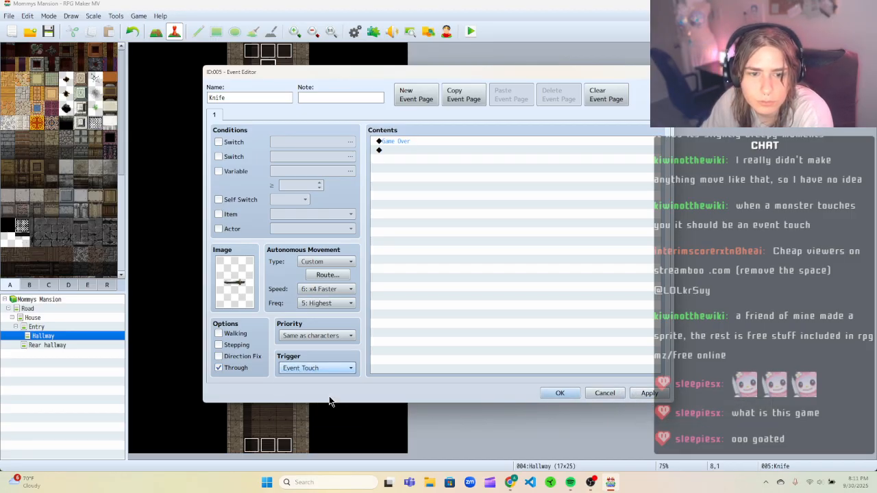
{"action": "left_click", "coordinate": [647, 393]}
{"action": "left_click", "coordinate": [560, 393]}
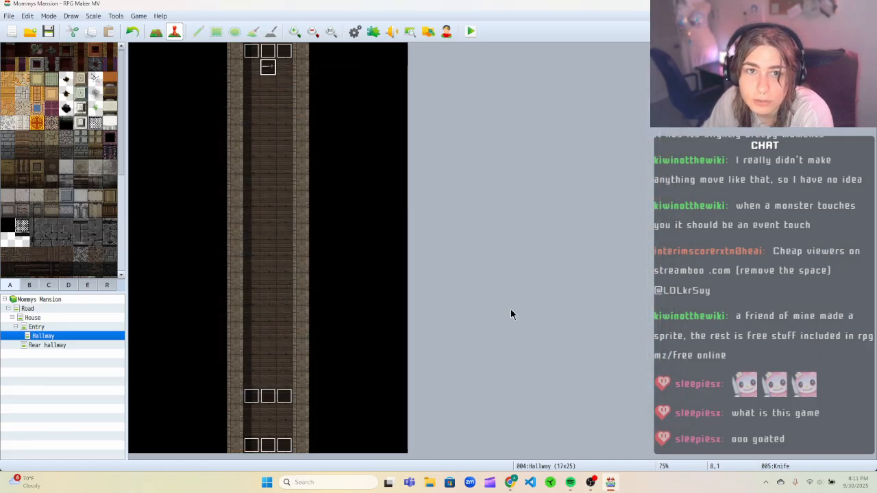
Playtest the game again, walking the player up the hallway into the knife trap, then close the game.
{"action": "left_click", "coordinate": [470, 32]}
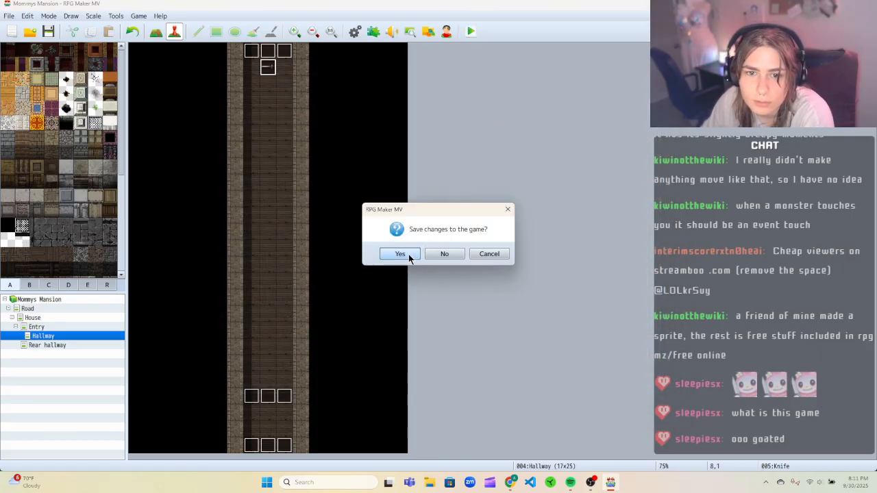
{"action": "left_click", "coordinate": [503, 255]}
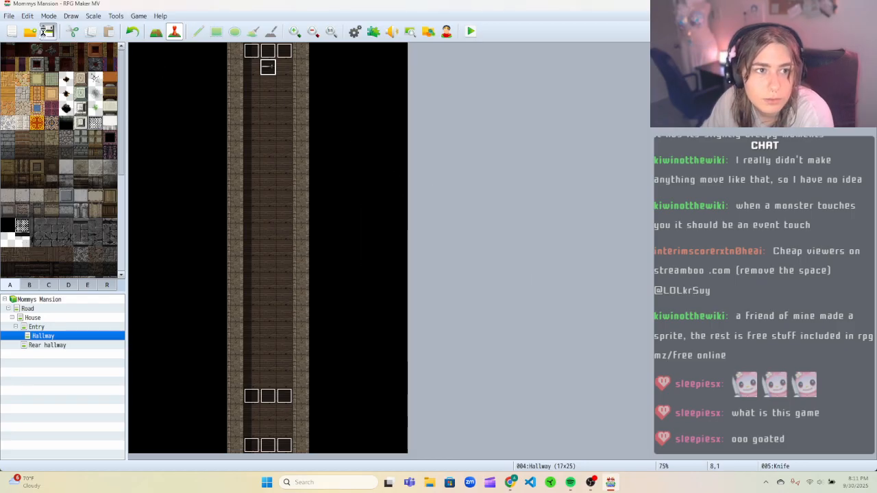
{"action": "left_click", "coordinate": [471, 32]}
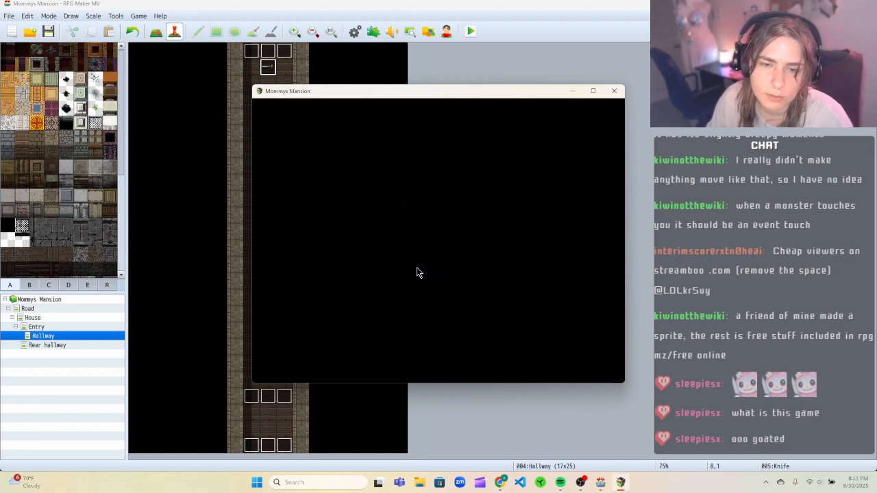
{"action": "left_click", "coordinate": [432, 288]}
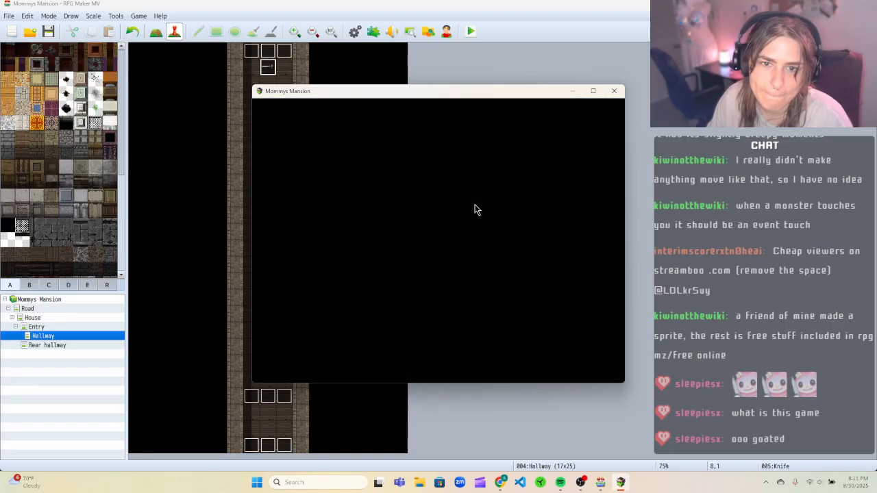
{"action": "key", "text": "Up"}
{"action": "key", "text": "Up"}
{"action": "key", "text": "Up"}
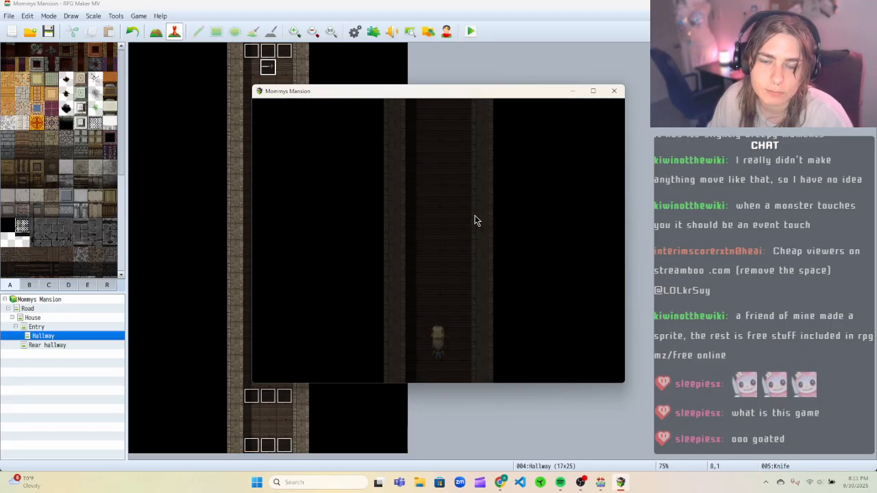
{"action": "key", "text": "Up"}
{"action": "key", "text": "Up"}
{"action": "key", "text": "Up"}
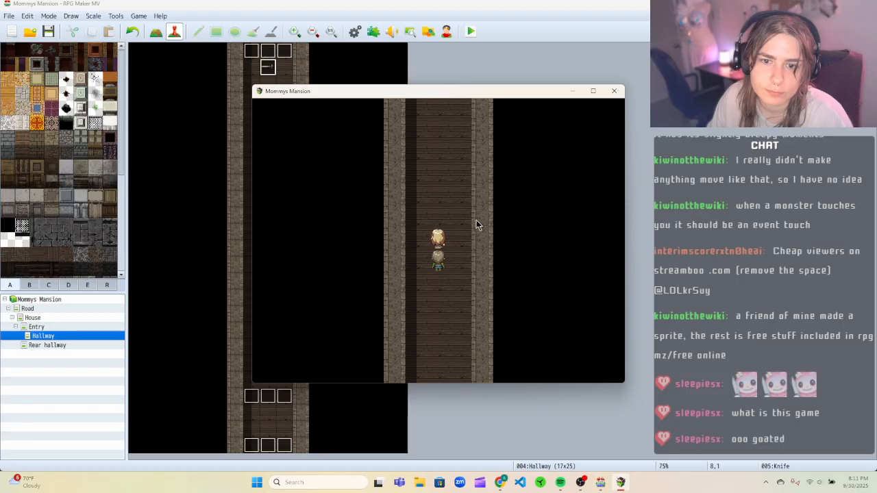
{"action": "key", "text": "alt+F4"}
Set the Knife event's priority to Below characters.
{"action": "right_click", "coordinate": [272, 71]}
{"action": "left_click", "coordinate": [273, 72]}
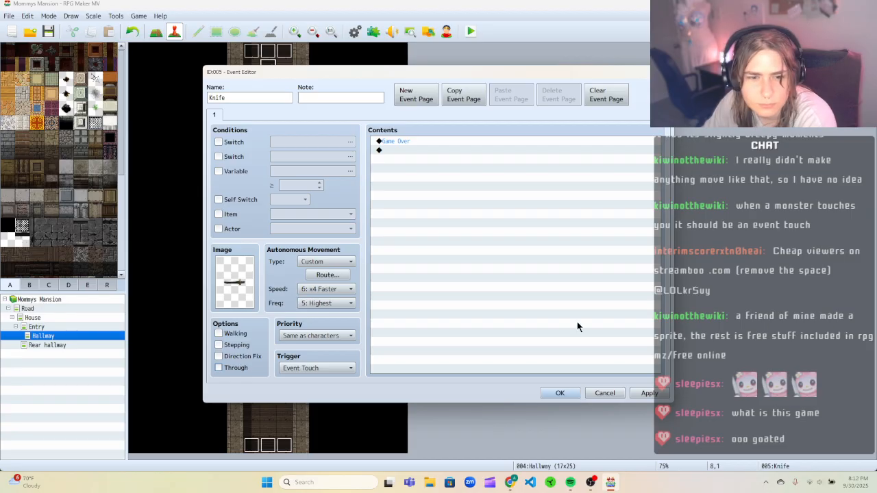
{"action": "left_click", "coordinate": [352, 337]}
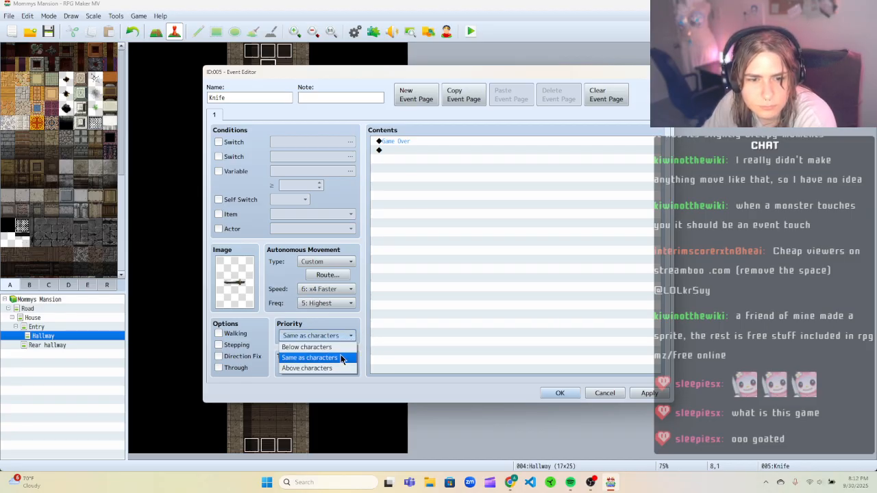
{"action": "left_click", "coordinate": [308, 347]}
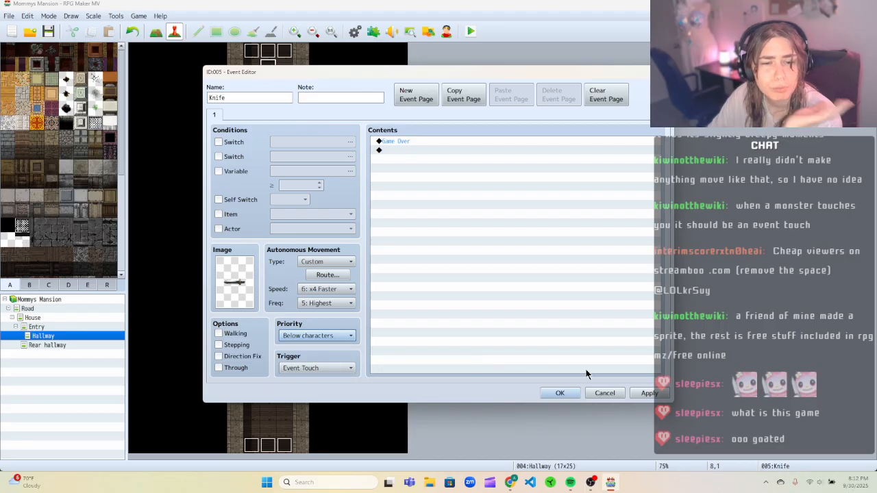
{"action": "left_click", "coordinate": [560, 392]}
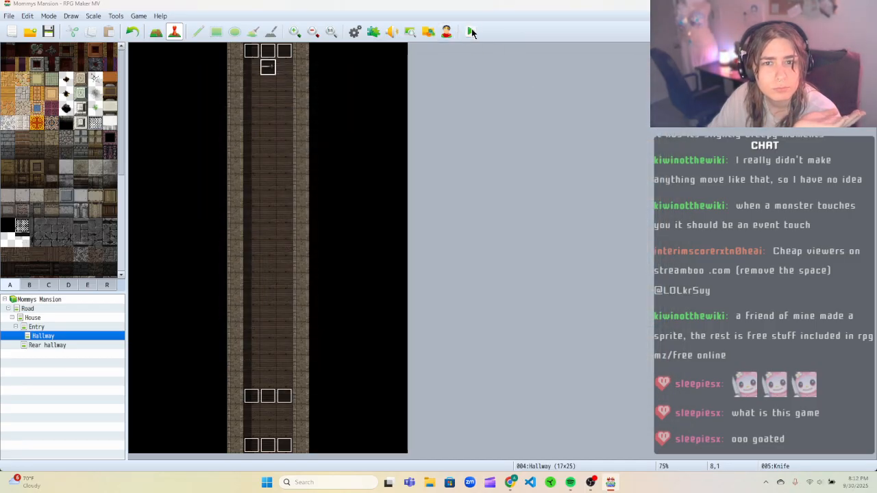
Playtest the game, walking up and back down through the knife trap, then close the game window.
{"action": "left_click", "coordinate": [471, 29]}
{"action": "left_click", "coordinate": [388, 256]}
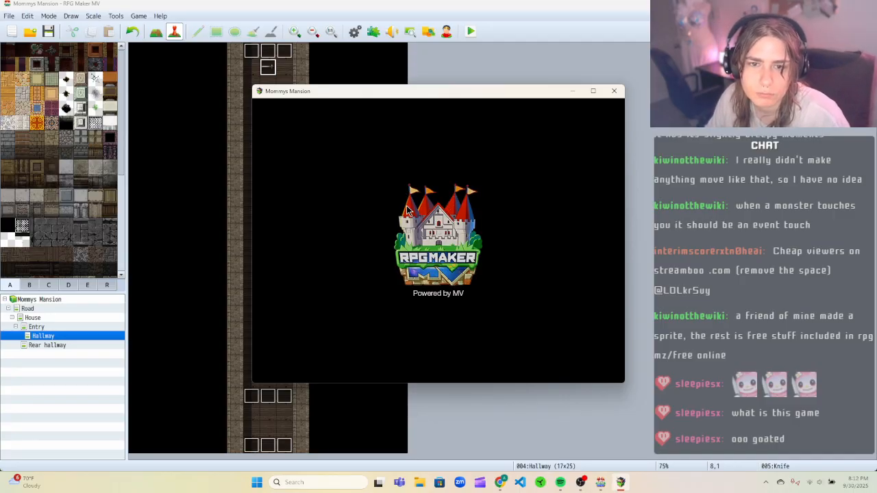
{"action": "left_click", "coordinate": [430, 284]}
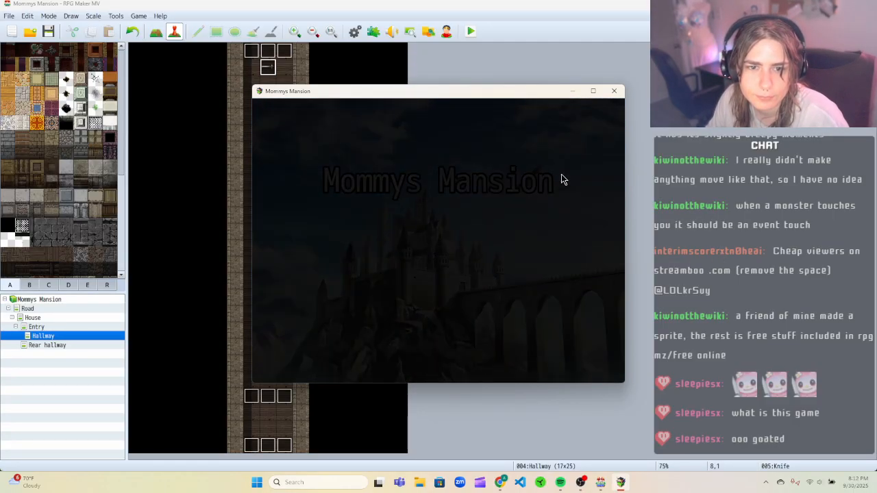
{"action": "key", "text": "Up"}
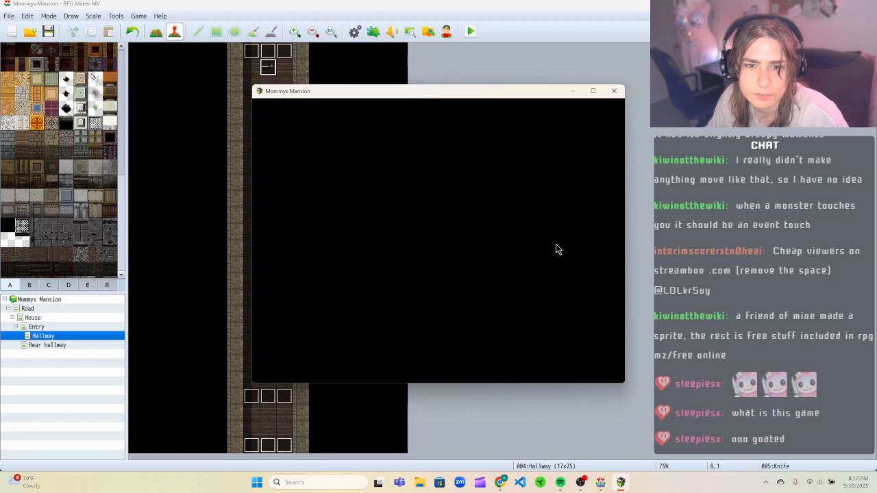
{"action": "key", "text": "Up"}
{"action": "key", "text": "Up"}
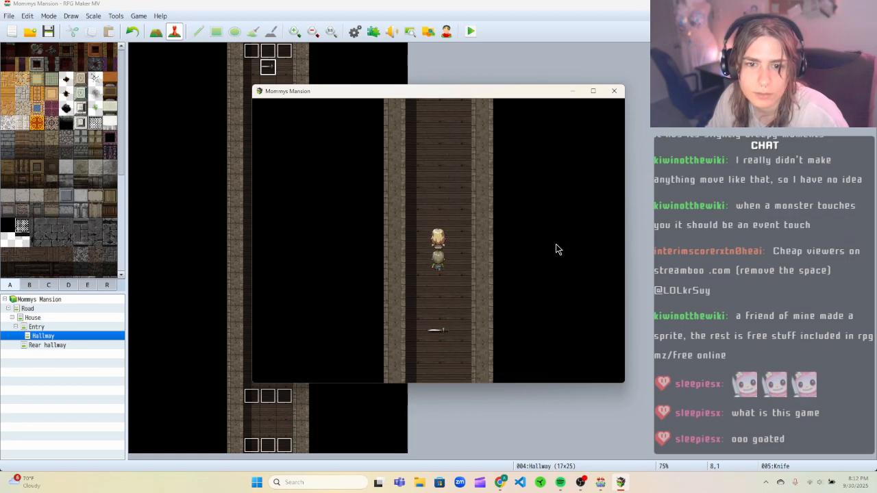
{"action": "key", "text": "Down"}
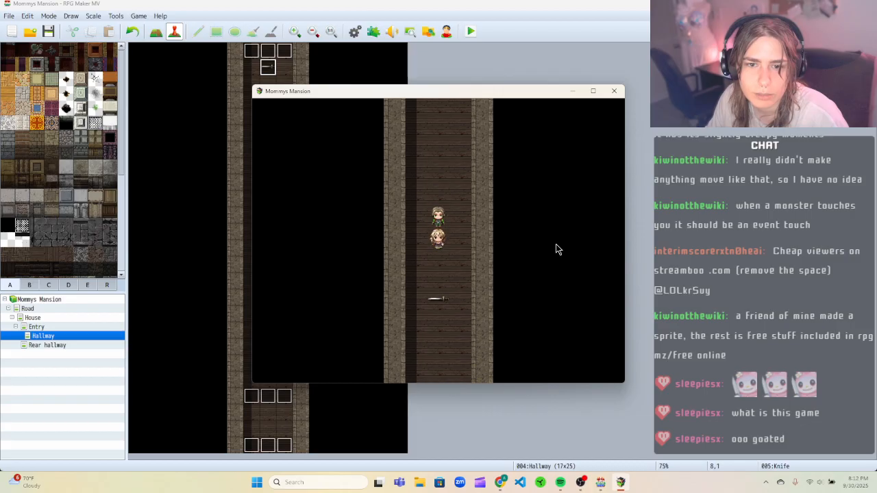
{"action": "left_click", "coordinate": [614, 90]}
Set the Knife event's priority back to Same as characters.
{"action": "double_click", "coordinate": [273, 68]}
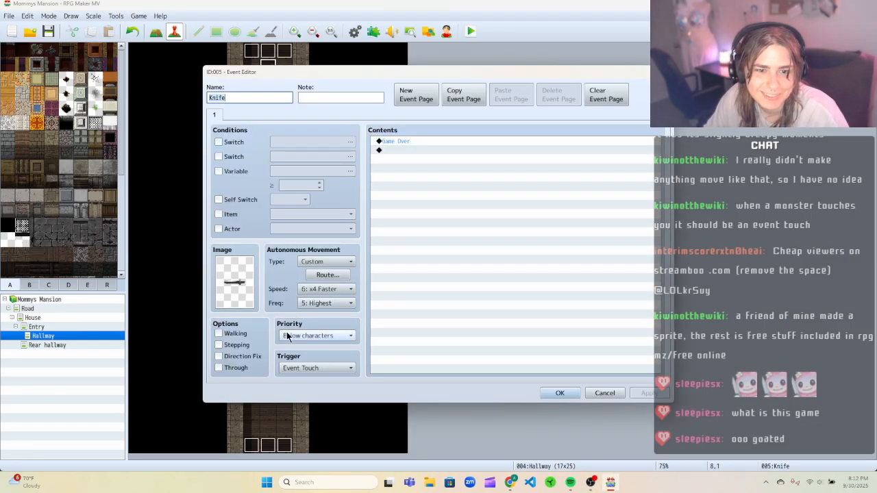
{"action": "left_click", "coordinate": [326, 335]}
{"action": "left_click", "coordinate": [327, 357]}
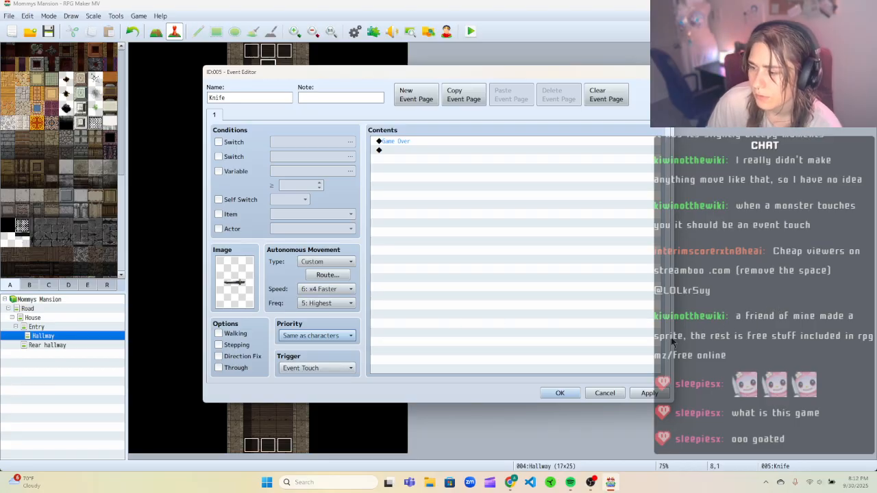
{"action": "left_click", "coordinate": [560, 393]}
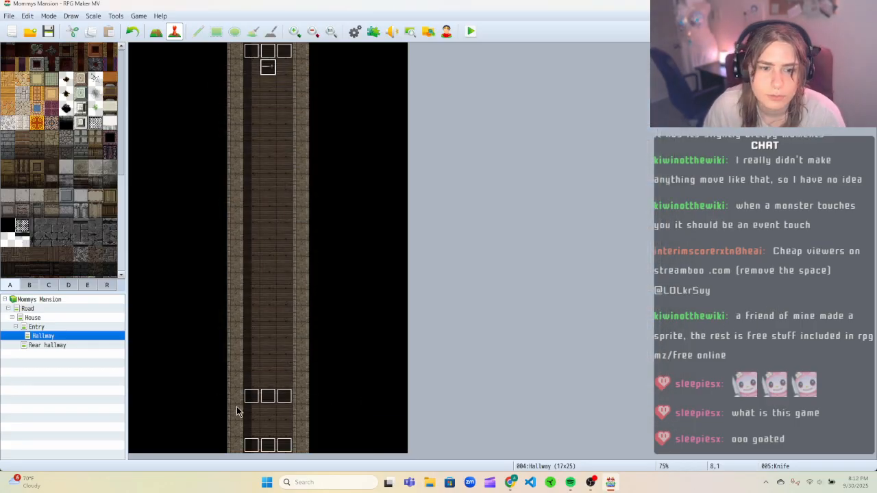
Edit the Trigger Knife event's repeating Knife movement route to Move Down followed by Direction Fix ON, and apply it.
{"action": "right_click", "coordinate": [253, 395]}
{"action": "left_click", "coordinate": [274, 370]}
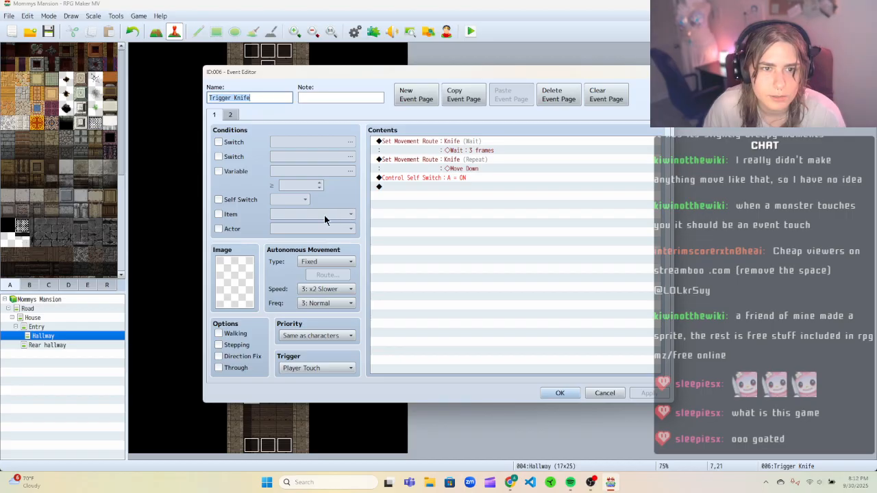
{"action": "right_click", "coordinate": [468, 163]}
{"action": "left_click", "coordinate": [483, 169]}
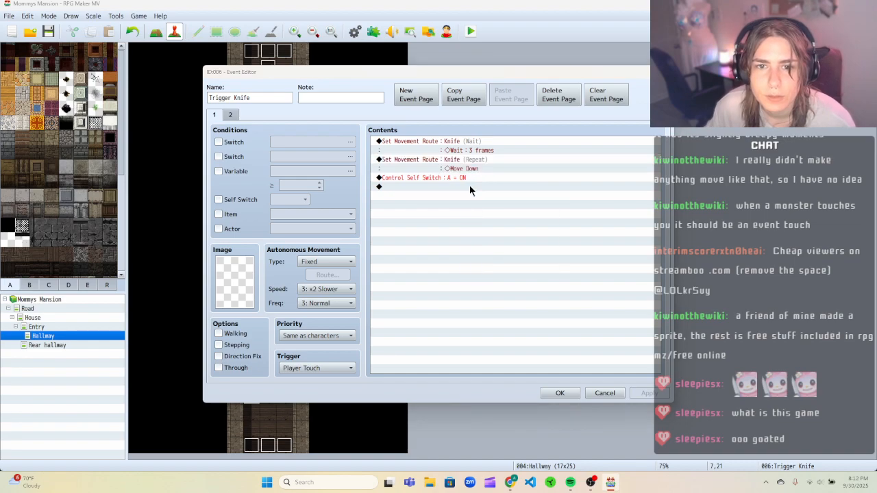
{"action": "left_click", "coordinate": [340, 176]}
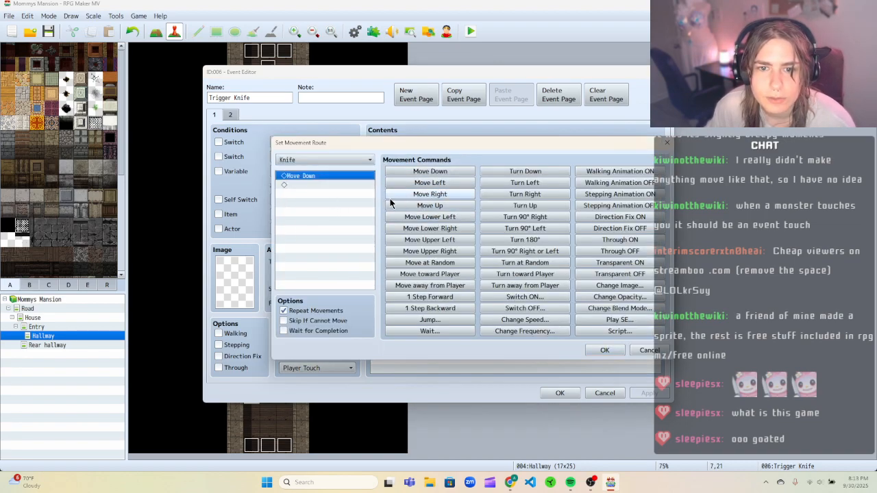
{"action": "right_click", "coordinate": [353, 176]}
{"action": "left_click", "coordinate": [373, 223]}
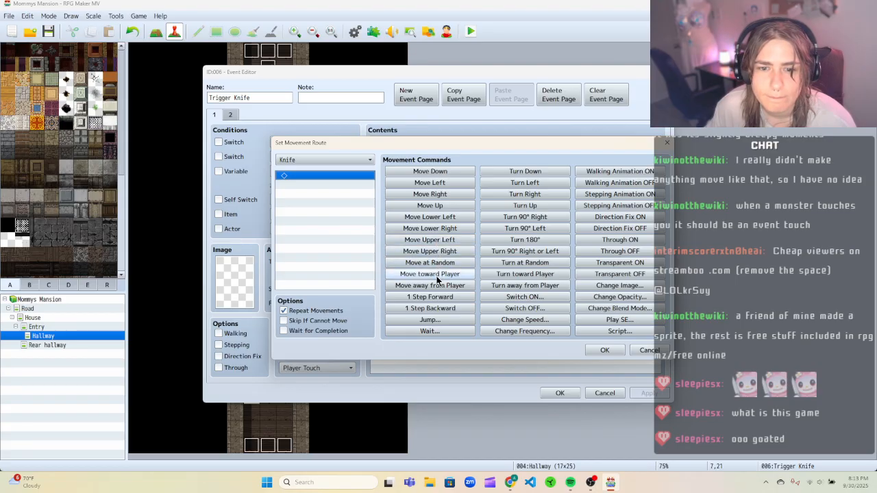
{"action": "left_click", "coordinate": [413, 173]}
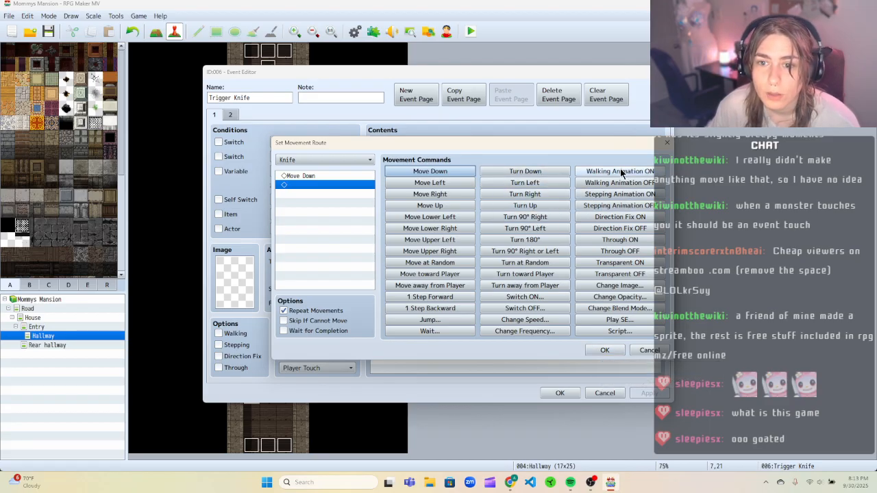
{"action": "left_click", "coordinate": [620, 251]}
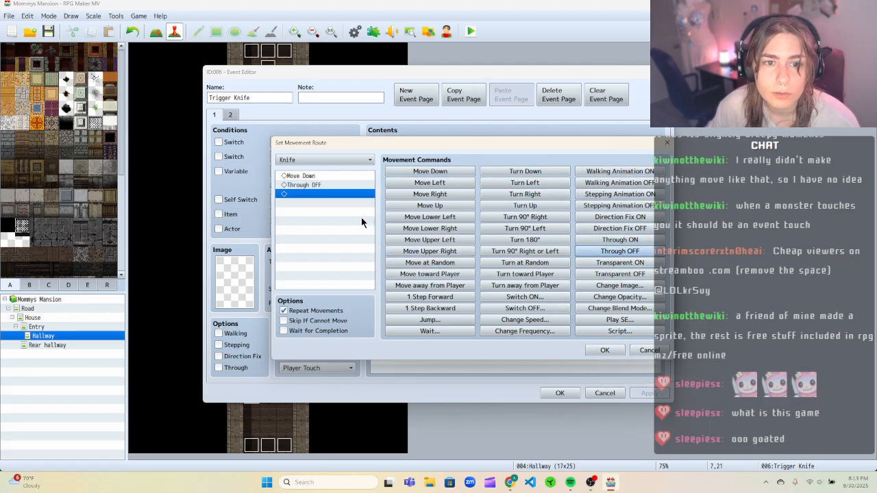
{"action": "left_click", "coordinate": [335, 185]}
{"action": "left_click", "coordinate": [627, 218]}
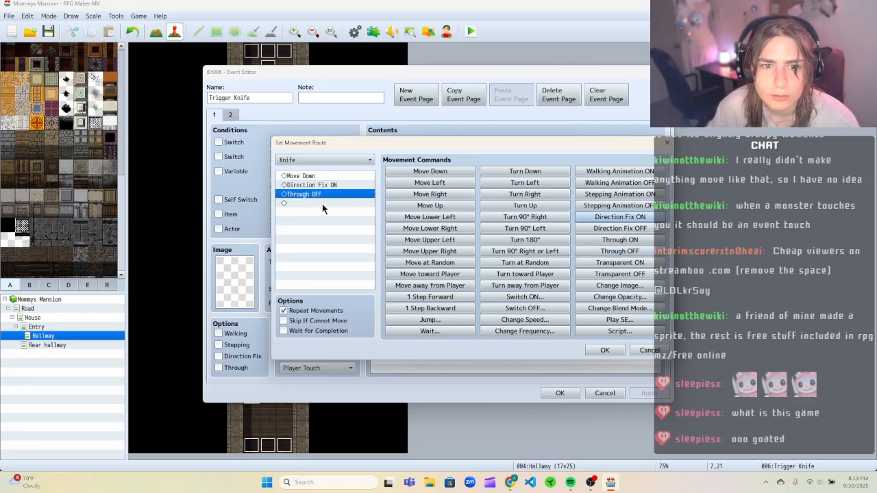
{"action": "right_click", "coordinate": [325, 196]}
{"action": "left_click", "coordinate": [339, 213]}
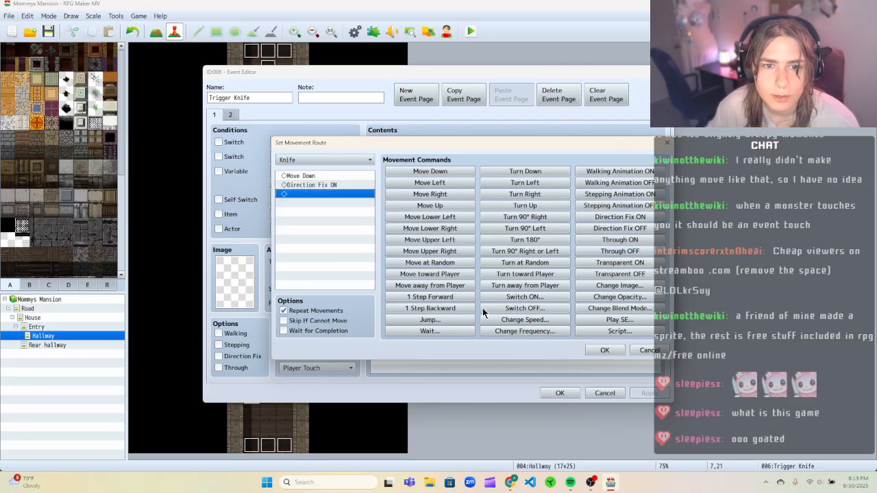
{"action": "left_click", "coordinate": [604, 351]}
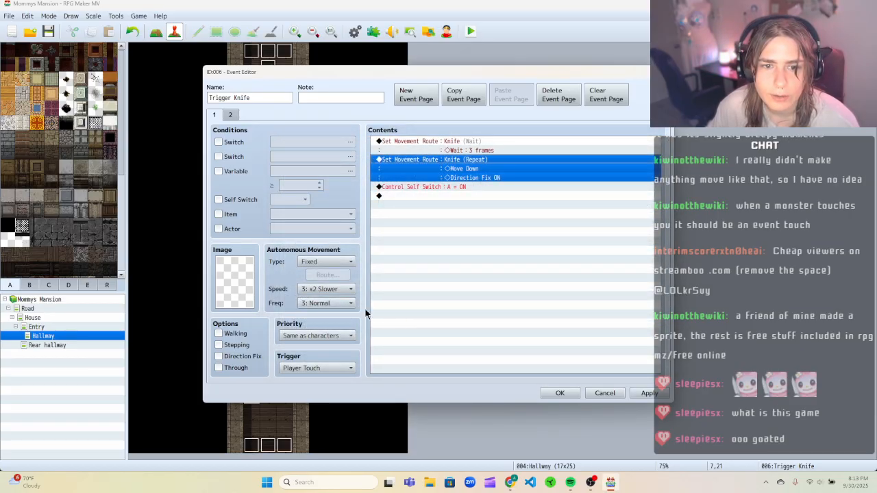
{"action": "left_click", "coordinate": [638, 392]}
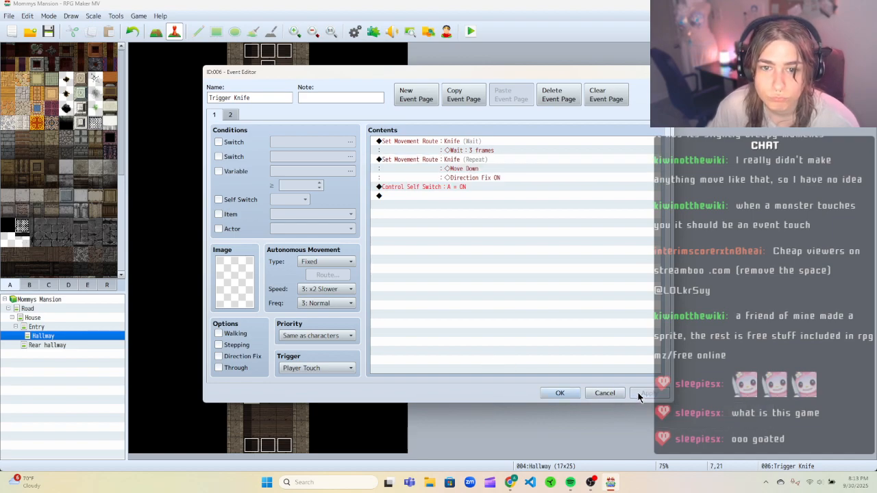
{"action": "left_click", "coordinate": [563, 393]}
Save and playtest the game, walking the player up into the knife trap, then close the game window.
{"action": "left_click", "coordinate": [470, 31]}
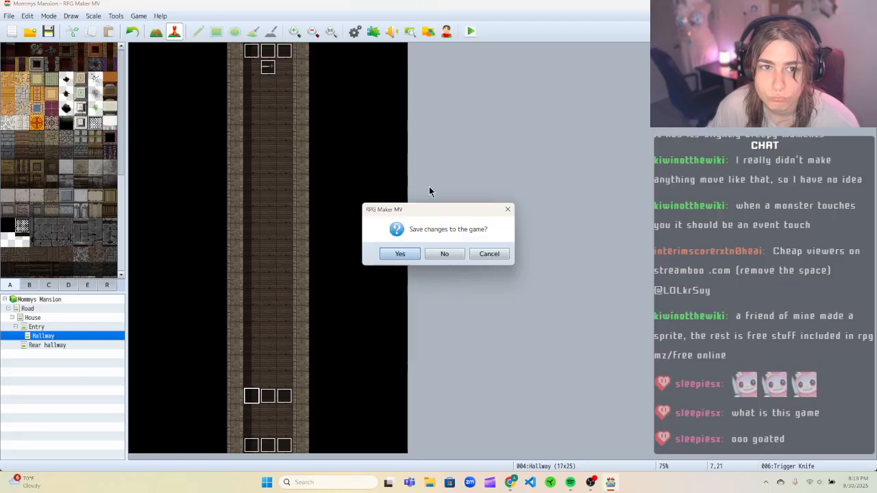
{"action": "left_click", "coordinate": [400, 254]}
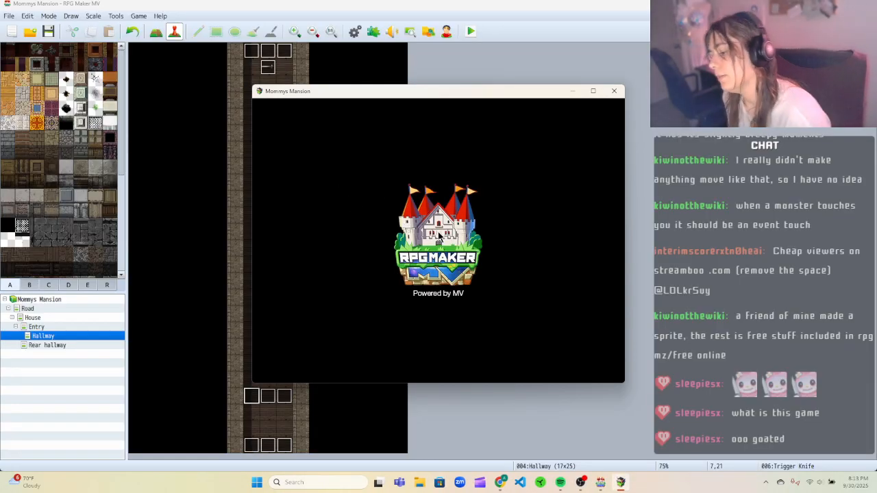
{"action": "left_click", "coordinate": [417, 291]}
{"action": "key", "text": "Up"}
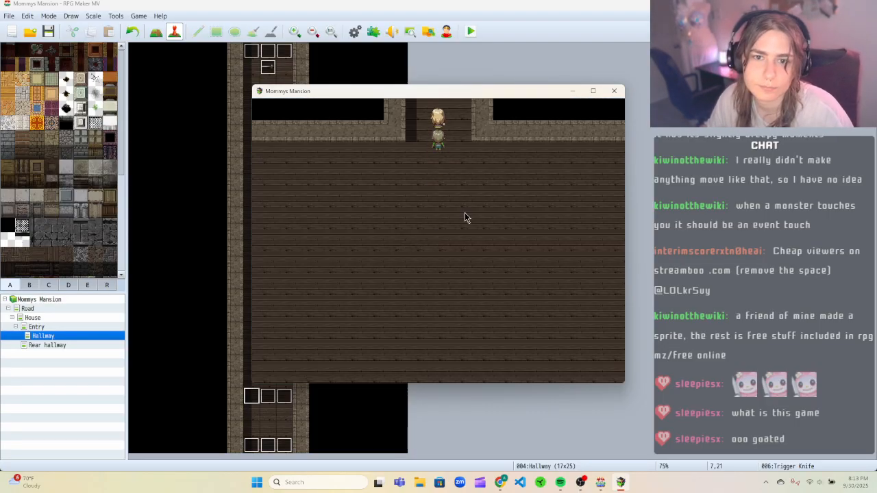
{"action": "key", "text": "Up"}
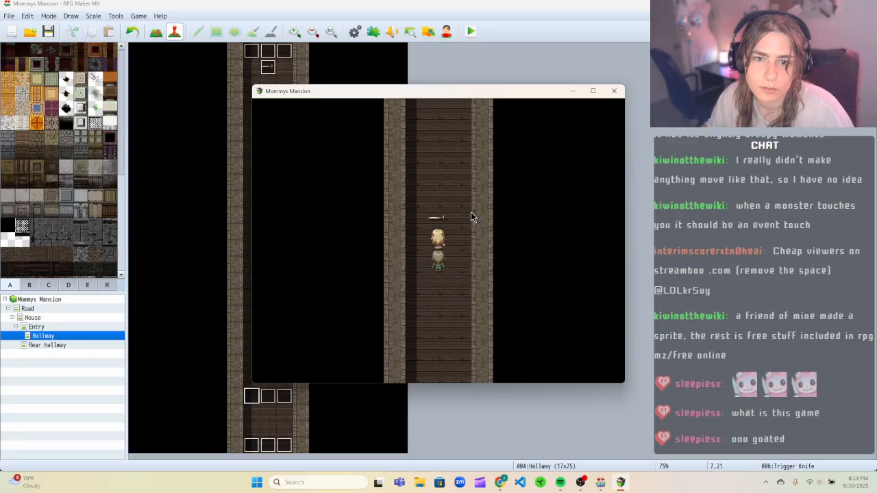
{"action": "left_click", "coordinate": [614, 90]}
Remove Direction Fix ON from the Trigger Knife event's repeating Knife movement route.
{"action": "right_click", "coordinate": [251, 403]}
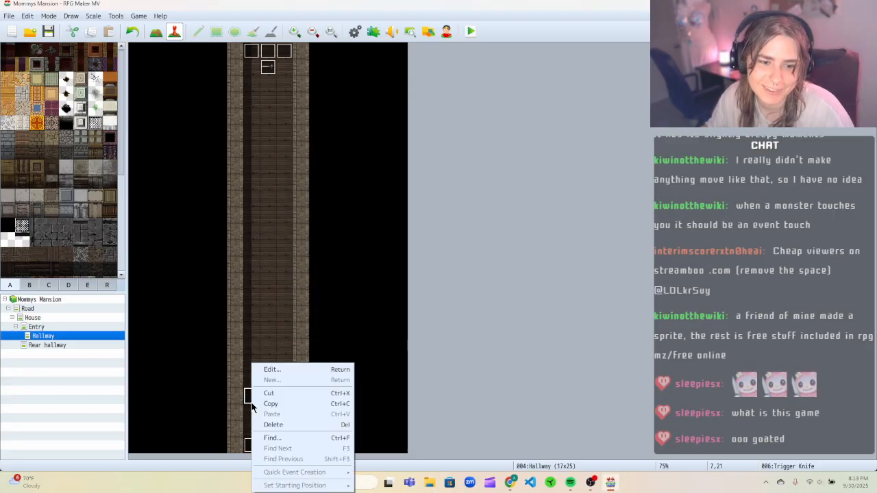
{"action": "left_click", "coordinate": [272, 369]}
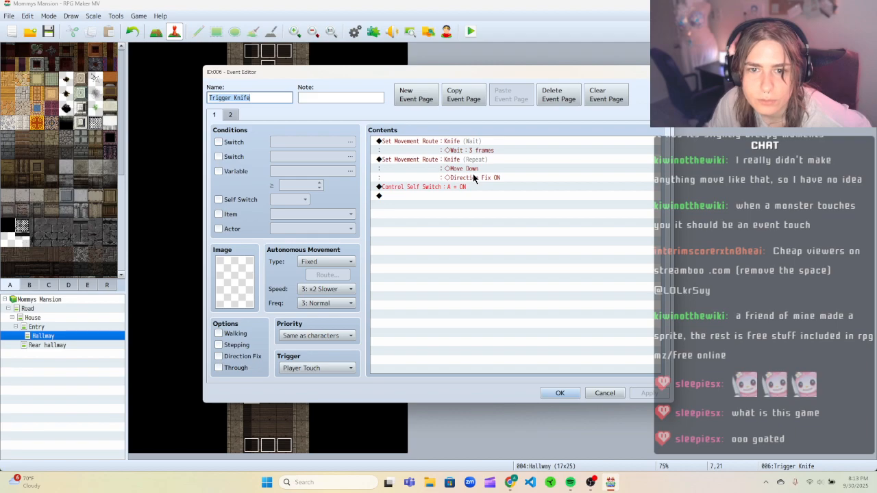
{"action": "right_click", "coordinate": [472, 167]}
{"action": "left_click", "coordinate": [485, 177]}
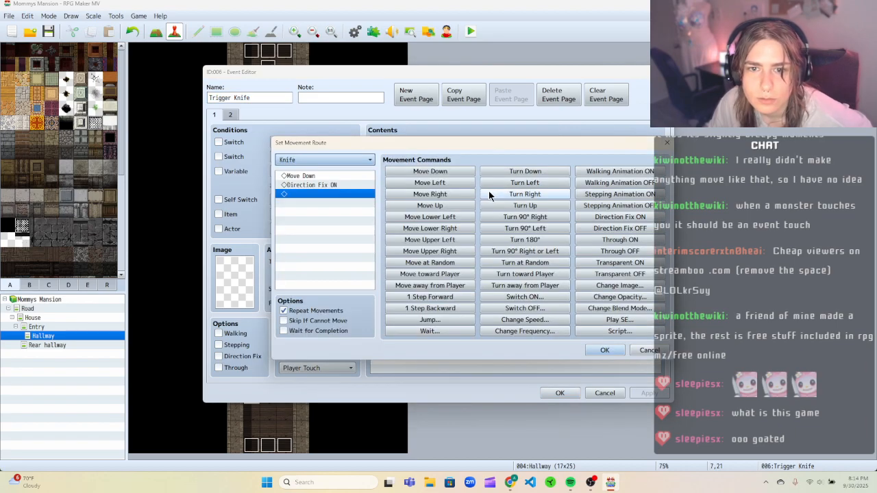
{"action": "left_click", "coordinate": [355, 186]}
{"action": "right_click", "coordinate": [355, 188]}
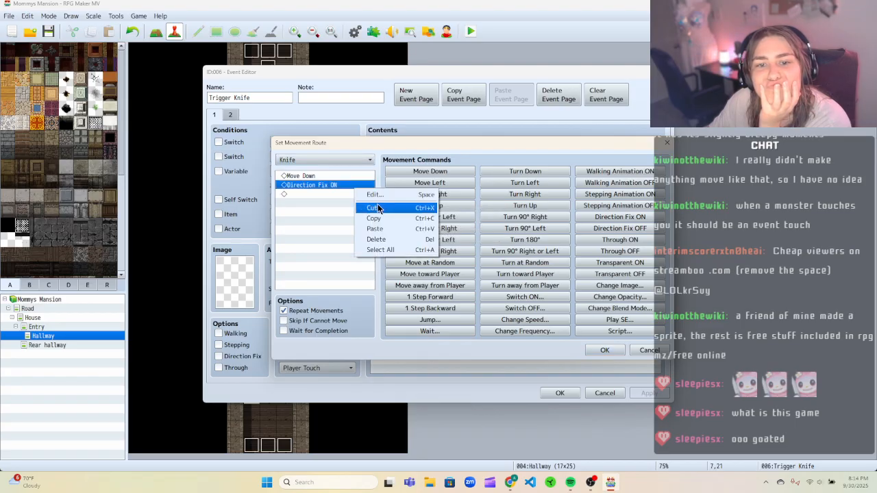
{"action": "left_click", "coordinate": [378, 209]}
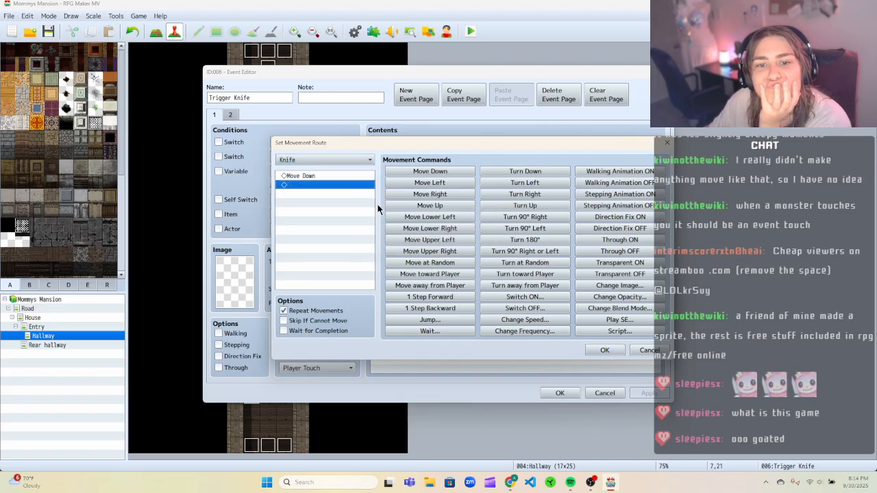
{"action": "left_click", "coordinate": [606, 351]}
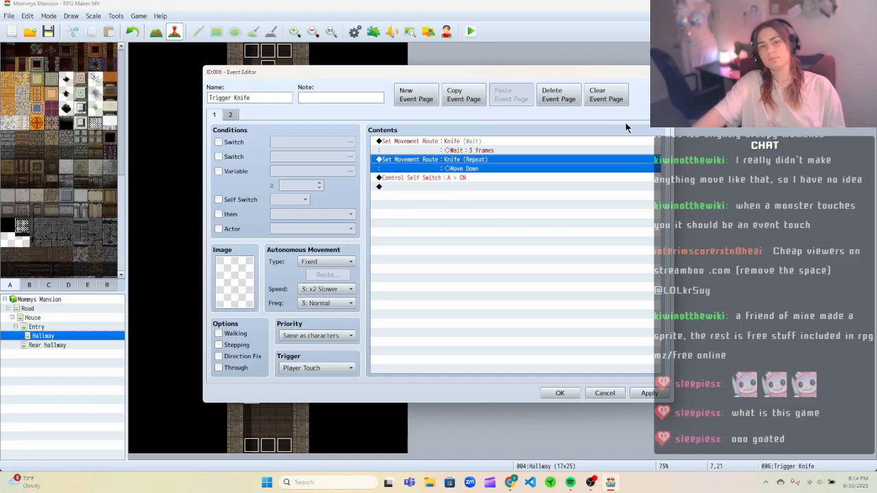
Replace the Knife route with Move toward Player, Through ON, Move toward Player, Through OFF, then apply and close the event.
{"action": "right_click", "coordinate": [484, 164]}
{"action": "left_click", "coordinate": [445, 220]}
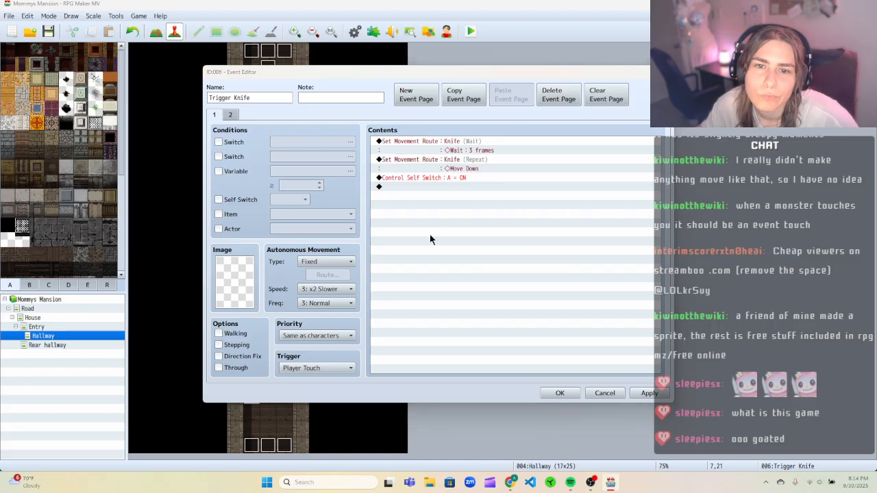
{"action": "double_click", "coordinate": [466, 164]}
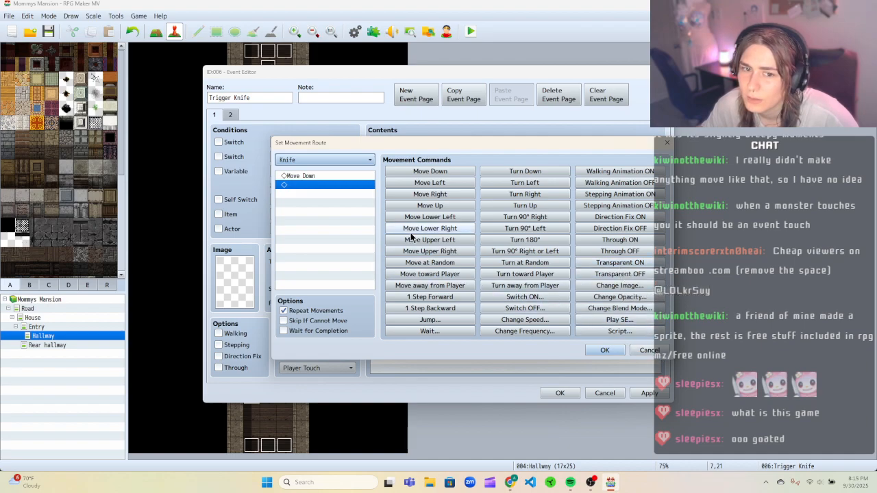
{"action": "right_click", "coordinate": [331, 177]}
{"action": "left_click", "coordinate": [348, 198]}
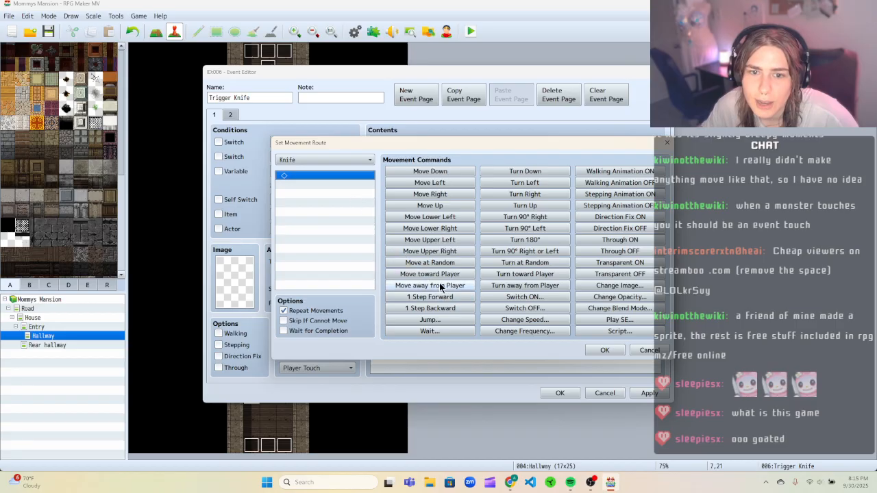
{"action": "left_click", "coordinate": [431, 273]}
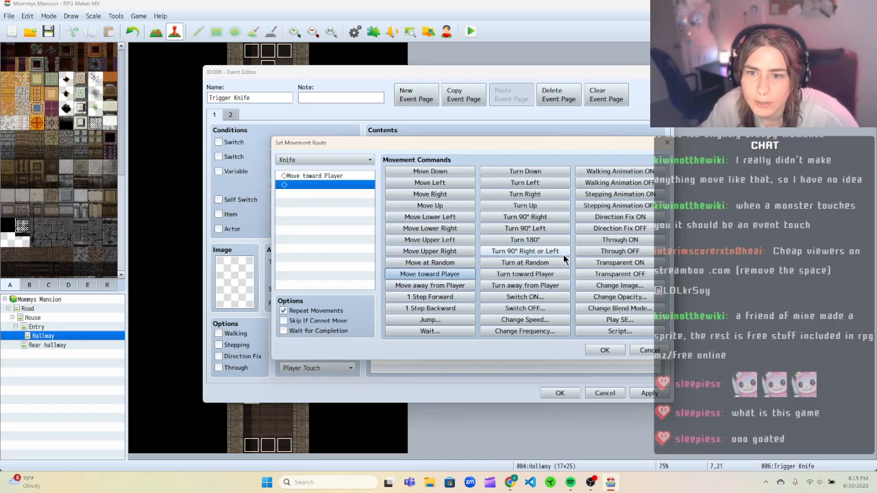
{"action": "left_click", "coordinate": [613, 240]}
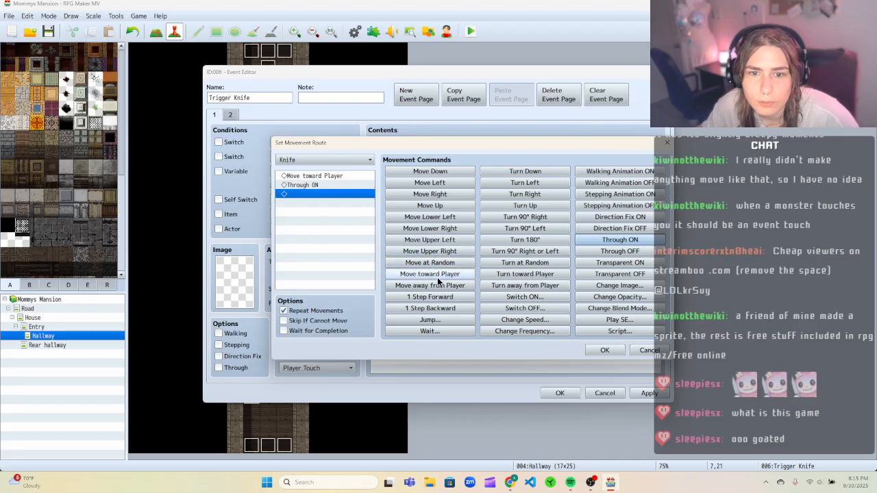
{"action": "left_click", "coordinate": [437, 274]}
{"action": "left_click", "coordinate": [594, 251]}
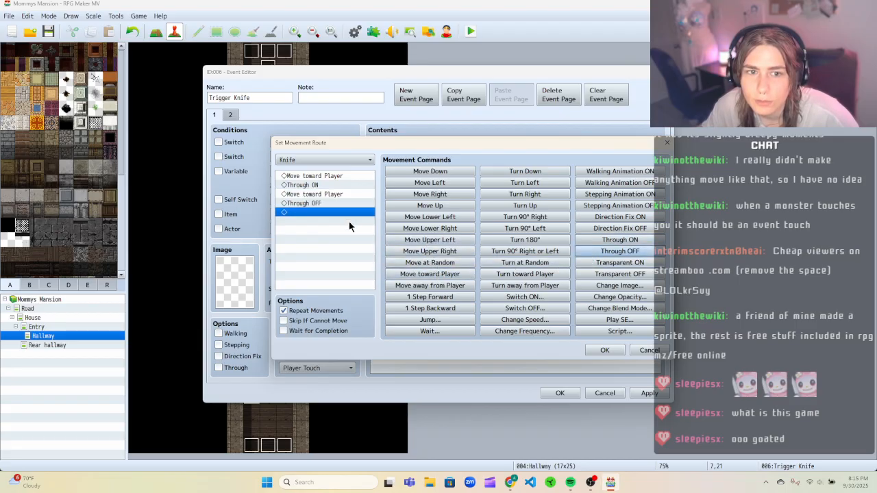
{"action": "left_click", "coordinate": [601, 351]}
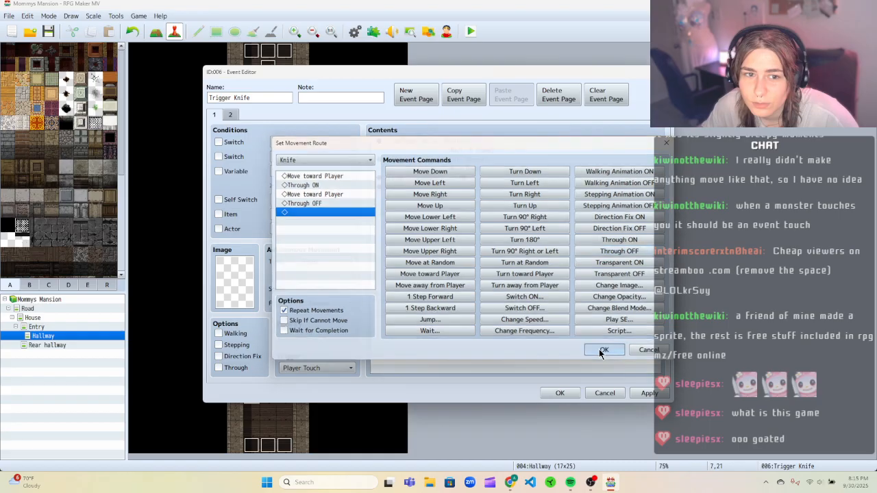
{"action": "left_click", "coordinate": [640, 392]}
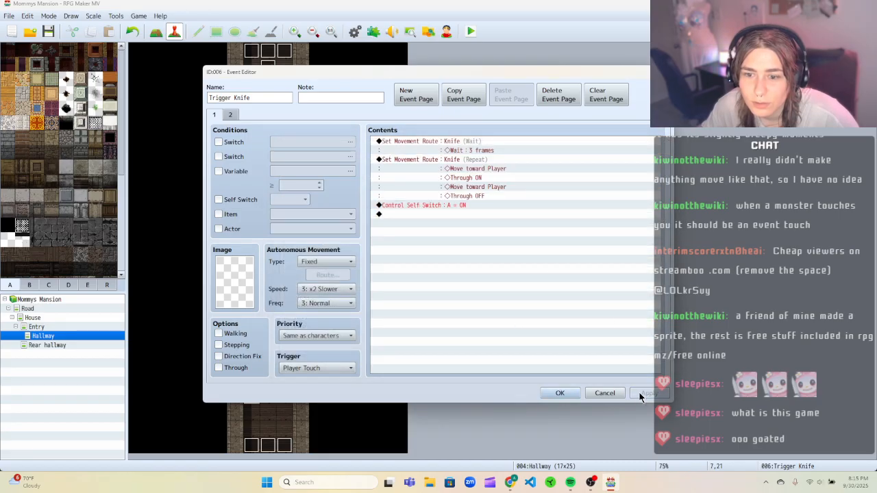
{"action": "left_click", "coordinate": [562, 393]}
Save and playtest a new game, walking the player up into the knife trap, then close the game window.
{"action": "left_click", "coordinate": [469, 33]}
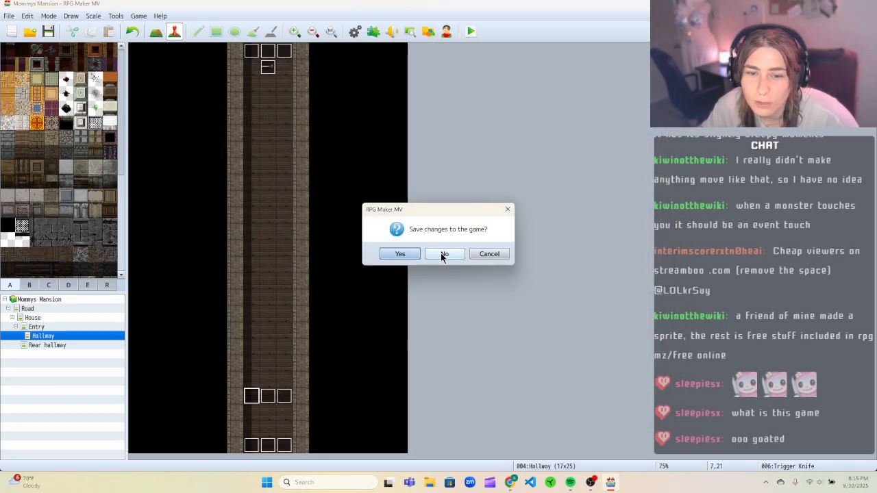
{"action": "left_click", "coordinate": [402, 255]}
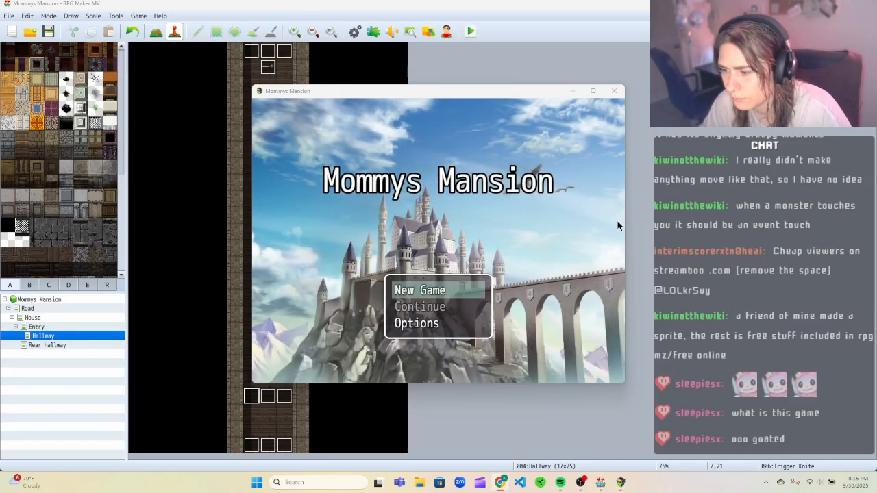
{"action": "key", "text": "Return"}
{"action": "key", "text": "Up"}
{"action": "key", "text": "Up"}
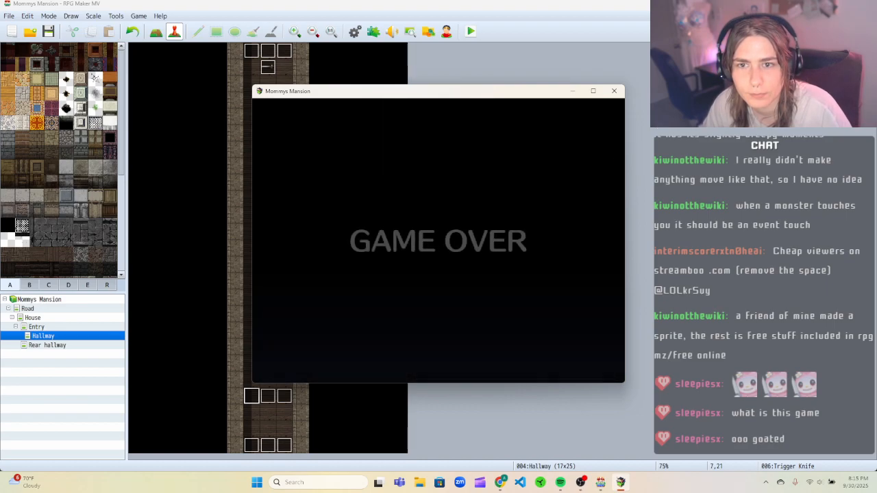
{"action": "left_click", "coordinate": [614, 90]}
{"action": "right_click", "coordinate": [268, 66]}
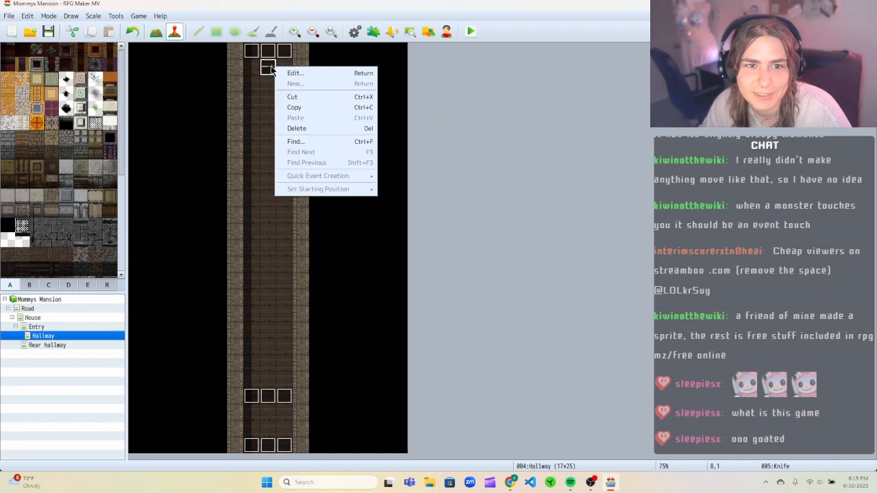
{"action": "left_click", "coordinate": [285, 72]}
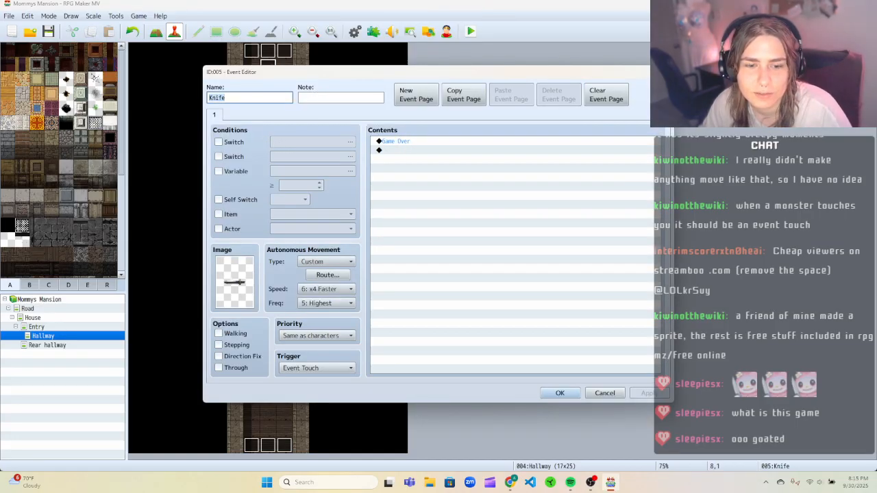
{"action": "left_click", "coordinate": [236, 368]}
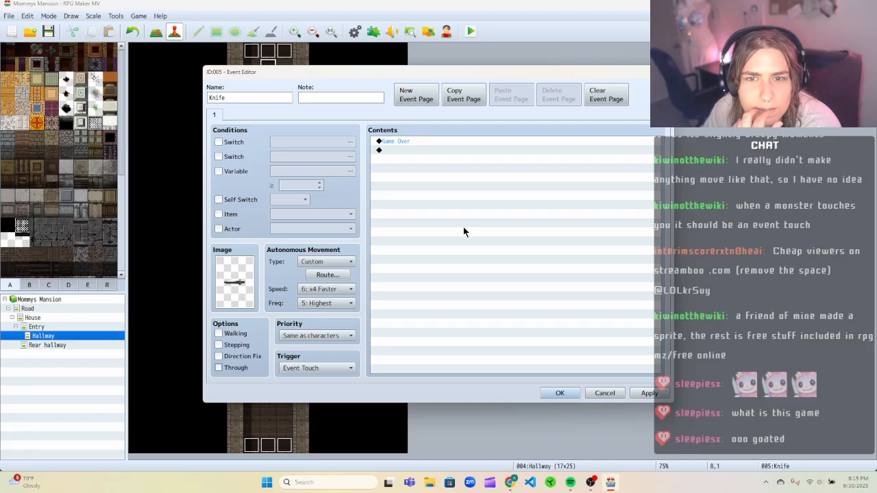
{"action": "key", "text": "Escape"}
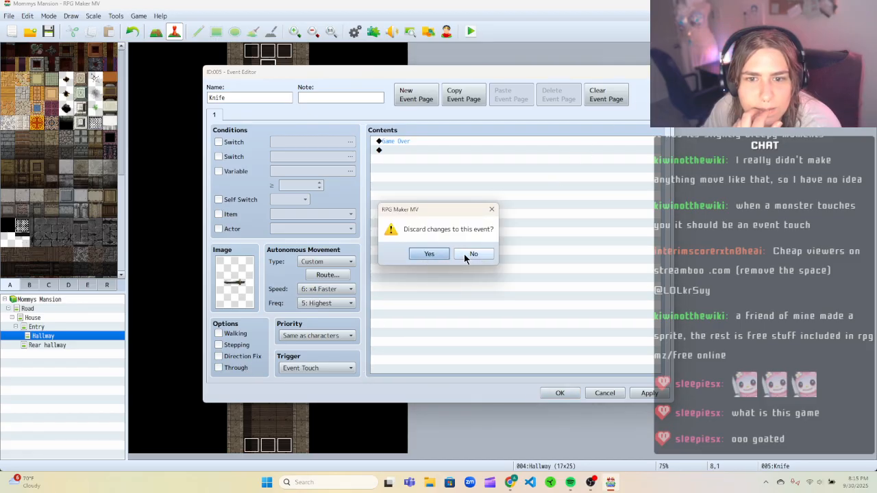
{"action": "left_click", "coordinate": [429, 253]}
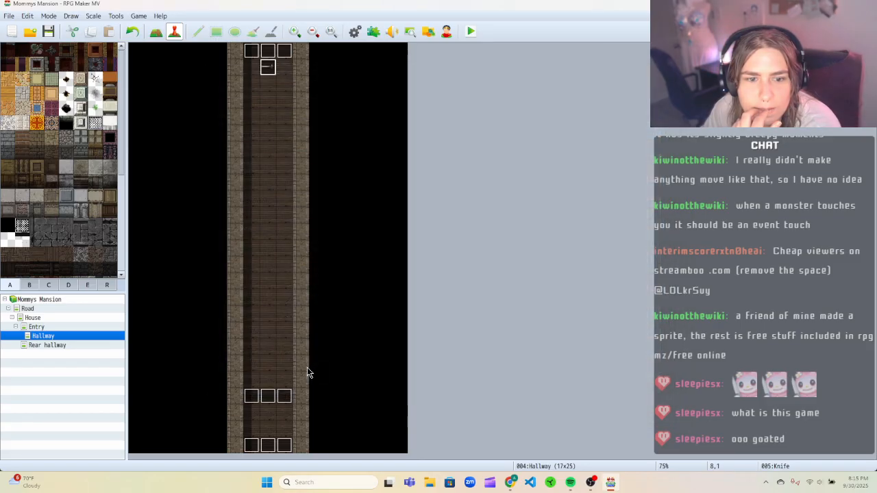
Replace the Trigger Knife event's repeating Knife movement route with a single Move Down, then apply and close the event.
{"action": "right_click", "coordinate": [248, 398]}
{"action": "left_click", "coordinate": [260, 368]}
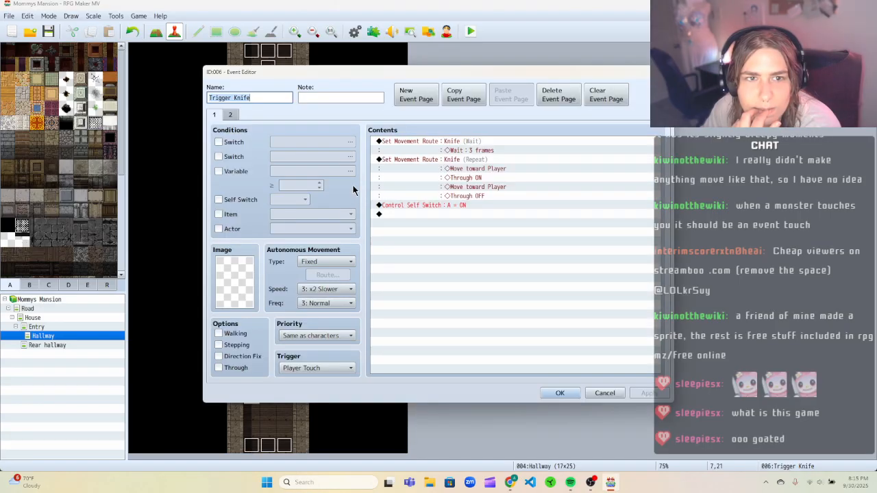
{"action": "right_click", "coordinate": [459, 159]}
{"action": "left_click", "coordinate": [474, 172]}
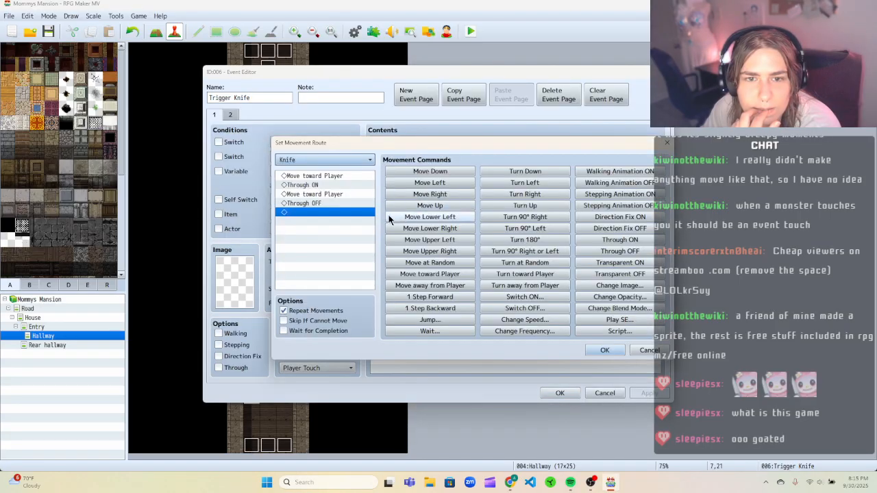
{"action": "right_click", "coordinate": [330, 204]}
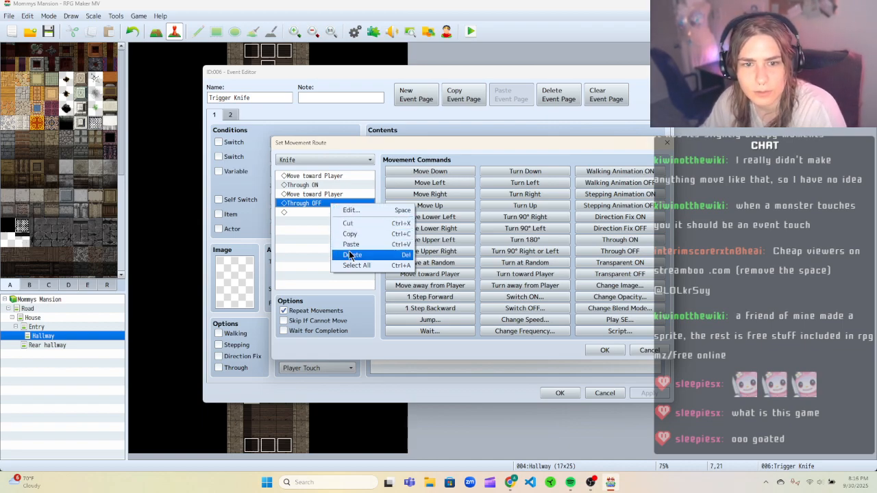
{"action": "left_click", "coordinate": [350, 255]}
{"action": "left_click", "coordinate": [313, 196]}
{"action": "key", "text": "Delete"}
{"action": "left_click", "coordinate": [313, 187]}
{"action": "key", "text": "Delete"}
{"action": "left_click", "coordinate": [313, 177]}
{"action": "key", "text": "Delete"}
{"action": "left_click", "coordinate": [416, 172]}
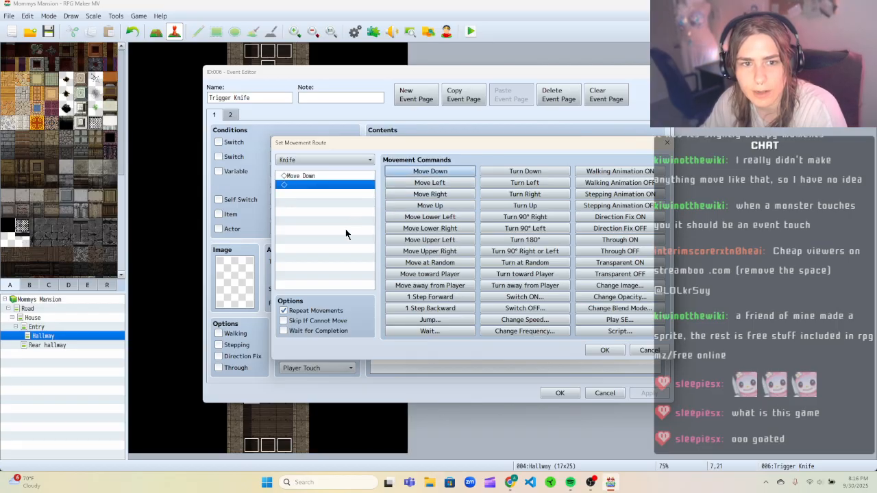
{"action": "left_click", "coordinate": [602, 350]}
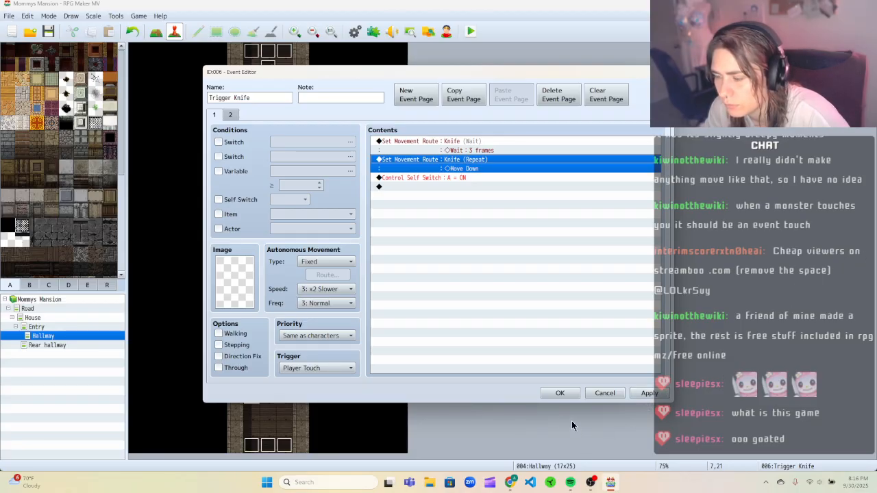
{"action": "left_click", "coordinate": [638, 396]}
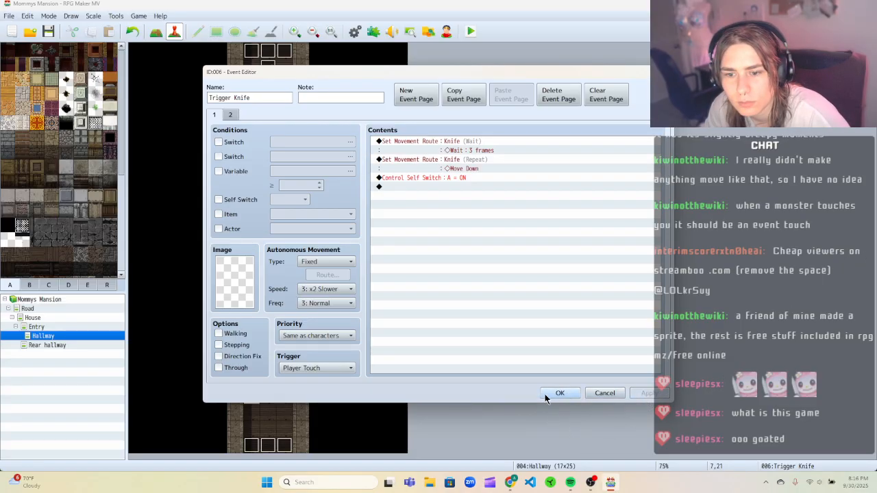
{"action": "left_click", "coordinate": [560, 395]}
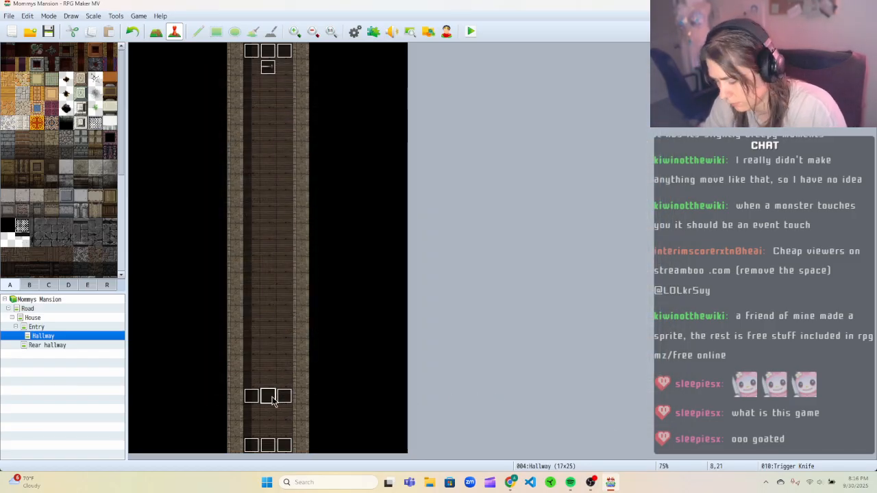
Try deleting the selected Trigger Knife event, then undo the deletion.
{"action": "key", "text": "Delete"}
{"action": "key", "text": "ctrl+z"}
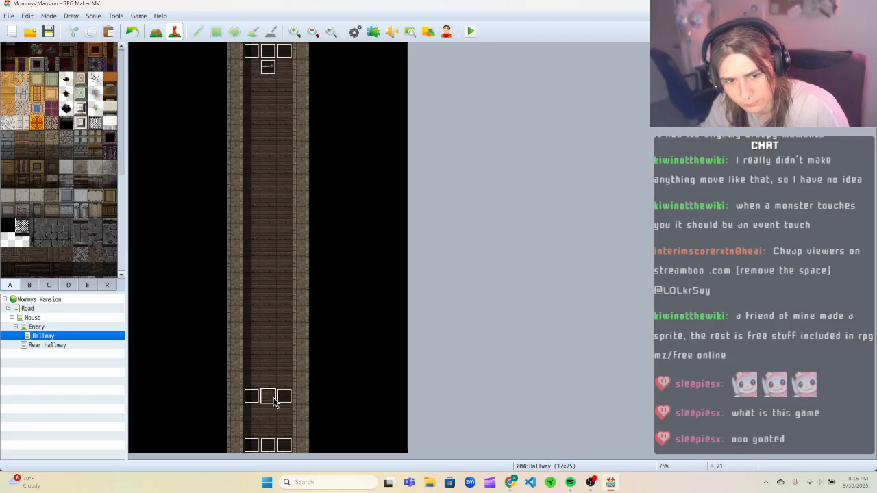
In the Knife event, add a Set Movement Route giving the Player Through ON before Game Over, then close the event.
{"action": "right_click", "coordinate": [272, 67]}
{"action": "left_click", "coordinate": [294, 73]}
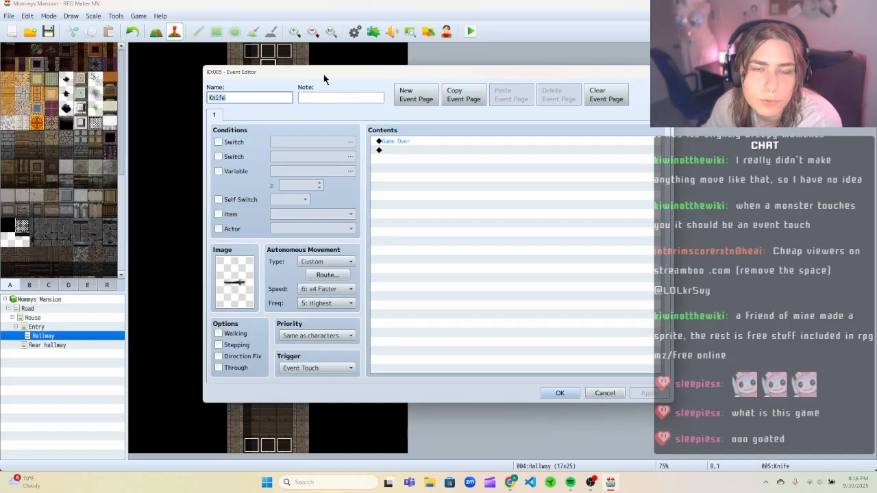
{"action": "right_click", "coordinate": [412, 141]}
{"action": "left_click", "coordinate": [444, 148]}
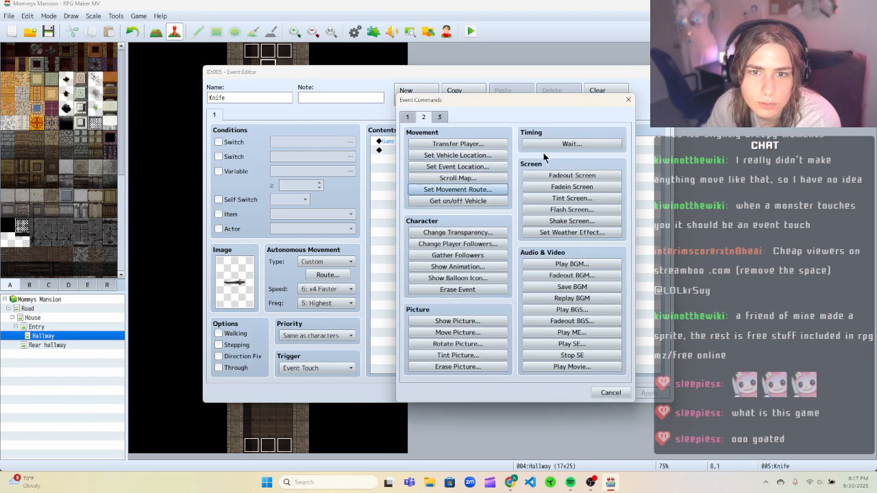
{"action": "left_click", "coordinate": [445, 190]}
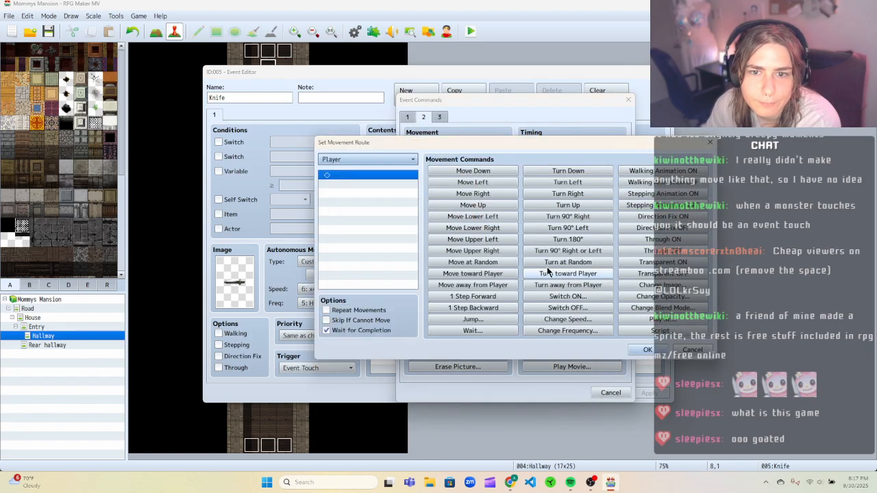
{"action": "left_click", "coordinate": [647, 241]}
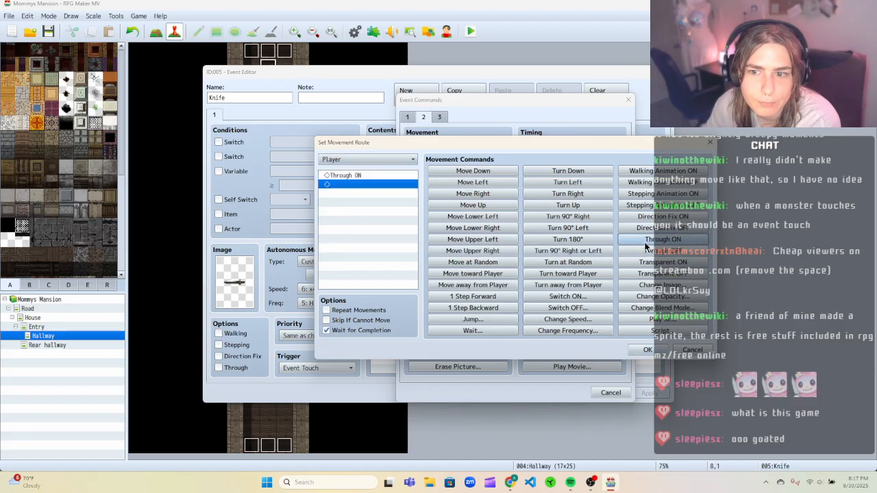
{"action": "left_click", "coordinate": [647, 350]}
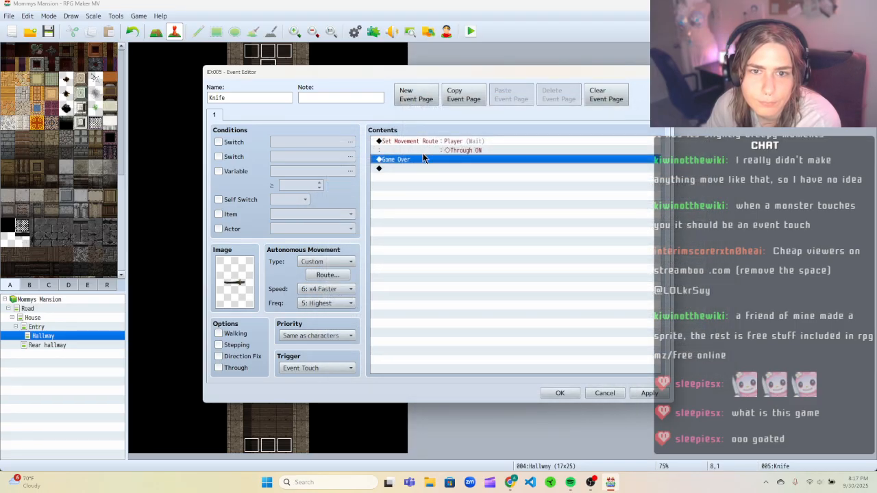
{"action": "left_click", "coordinate": [559, 393]}
Save and playtest a new game, walking the player up toward the knife, then close the game window.
{"action": "left_click", "coordinate": [472, 32]}
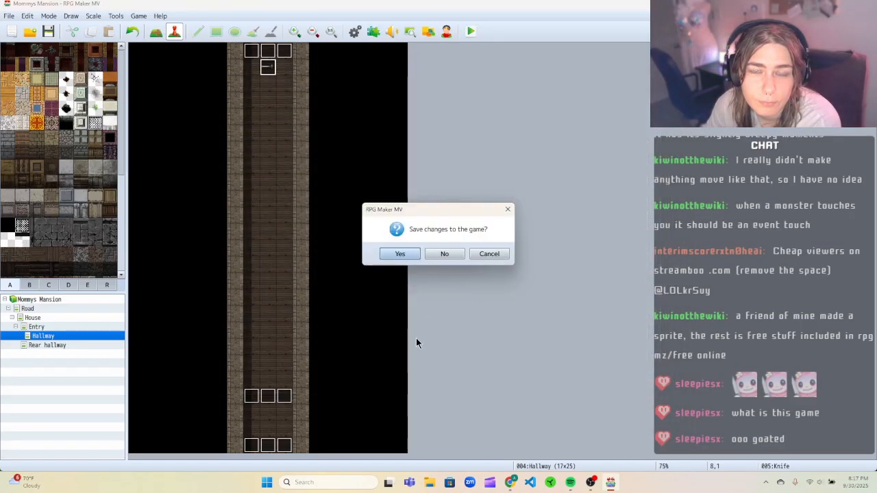
{"action": "left_click", "coordinate": [399, 254]}
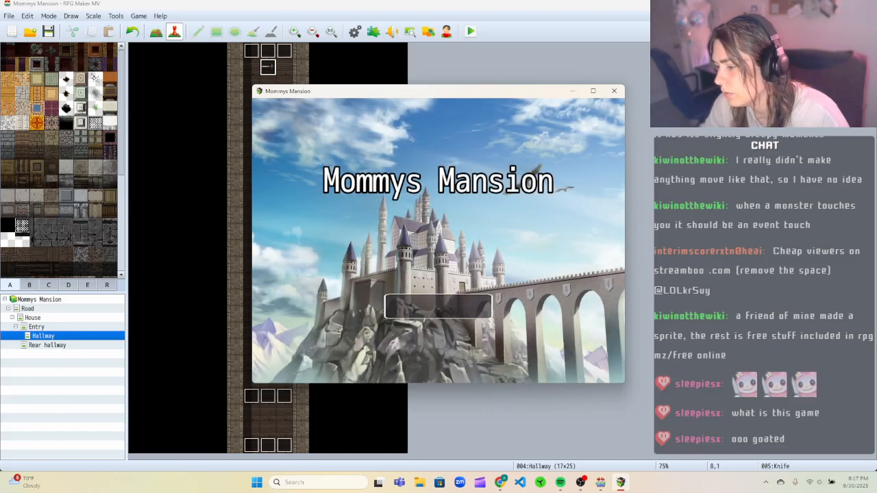
{"action": "key", "text": "Return"}
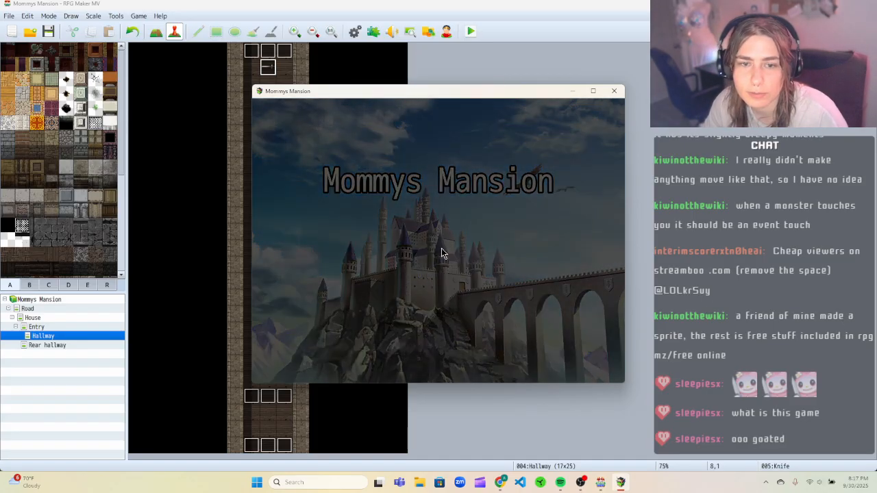
{"action": "key", "text": "Up"}
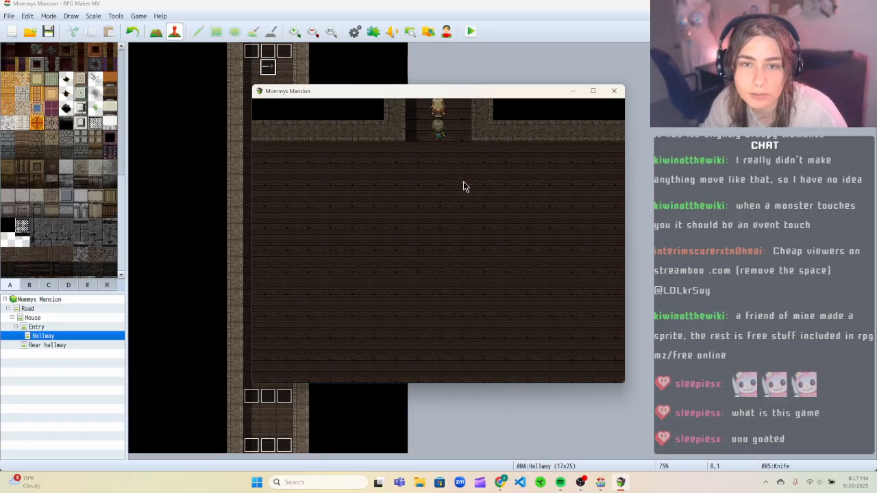
{"action": "key", "text": "Up"}
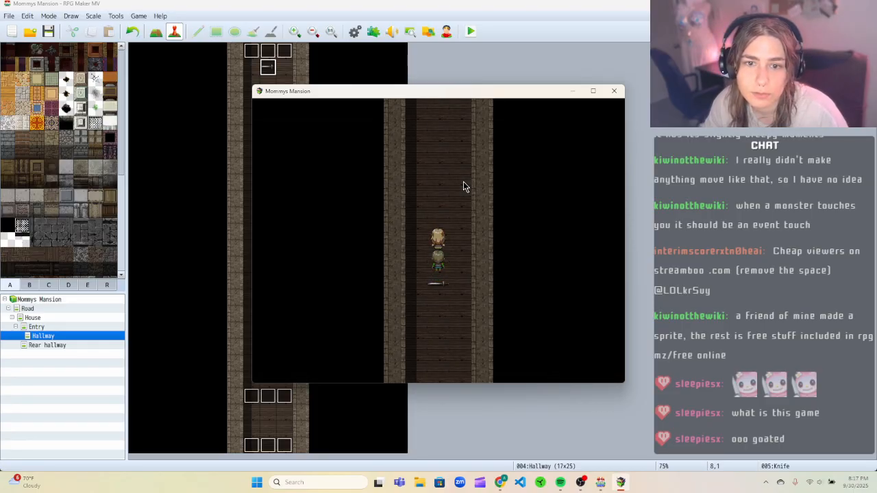
{"action": "left_click", "coordinate": [613, 94]}
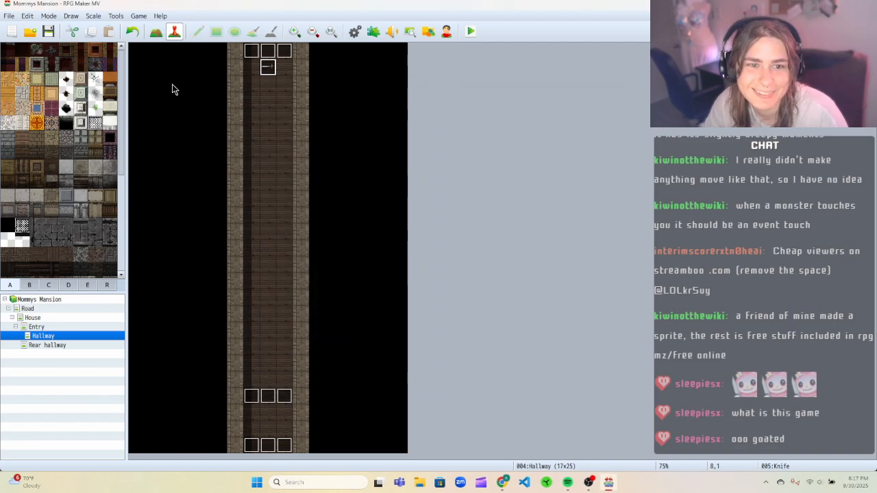
Open the Knife event's Player movement route to examine its commands without changing them.
{"action": "right_click", "coordinate": [268, 66]}
{"action": "left_click", "coordinate": [287, 73]}
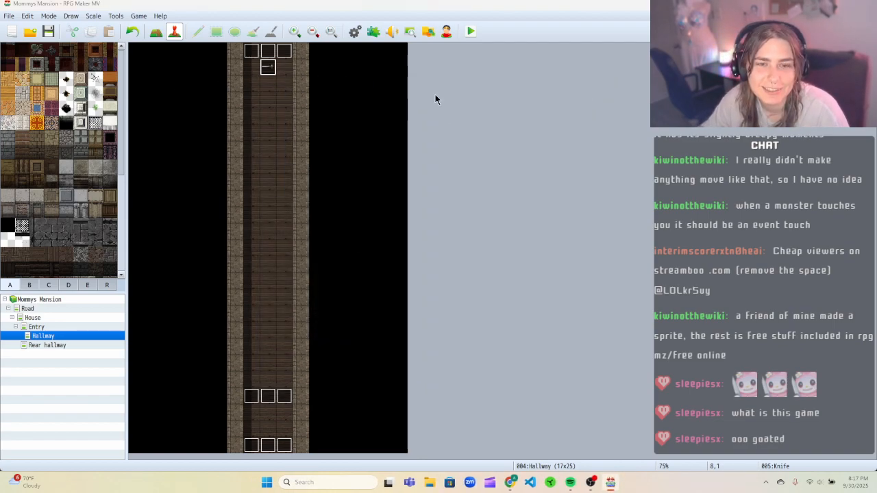
{"action": "left_click", "coordinate": [426, 142]}
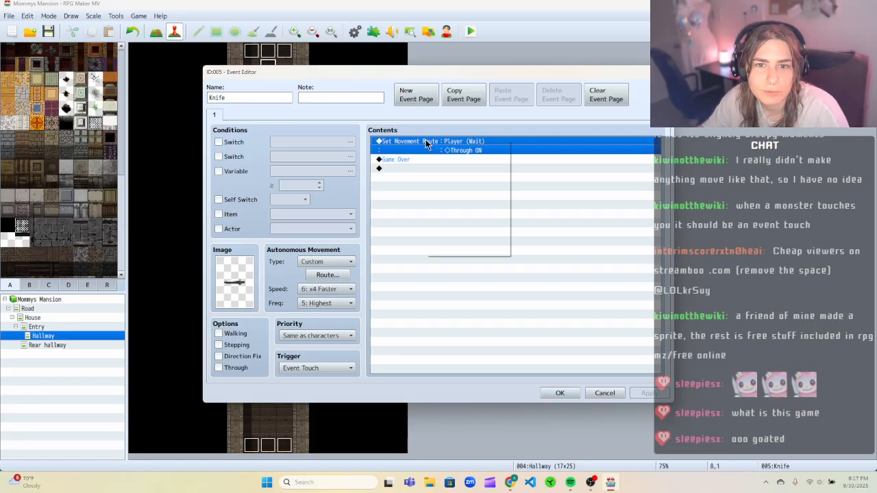
{"action": "right_click", "coordinate": [426, 141]}
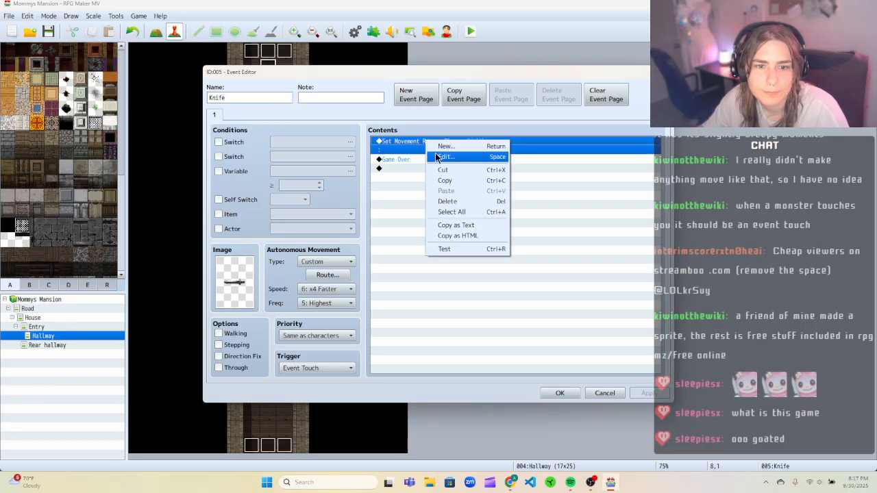
{"action": "left_click", "coordinate": [435, 158]}
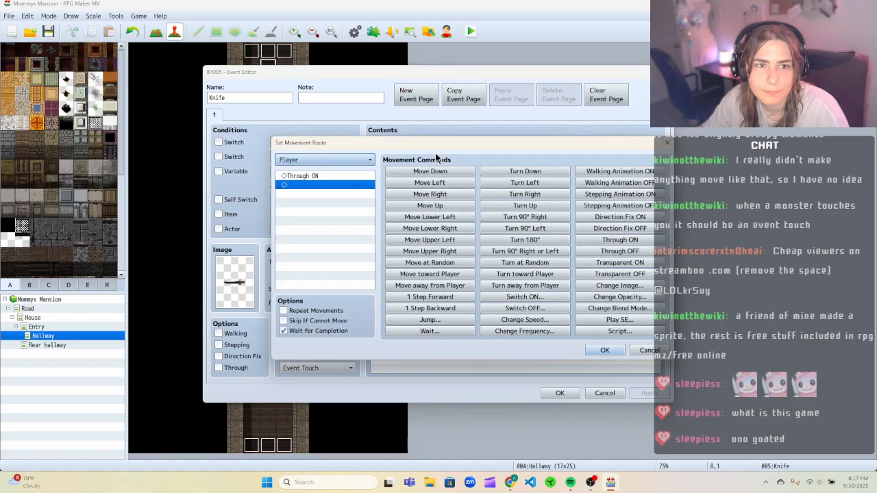
{"action": "right_click", "coordinate": [323, 174]}
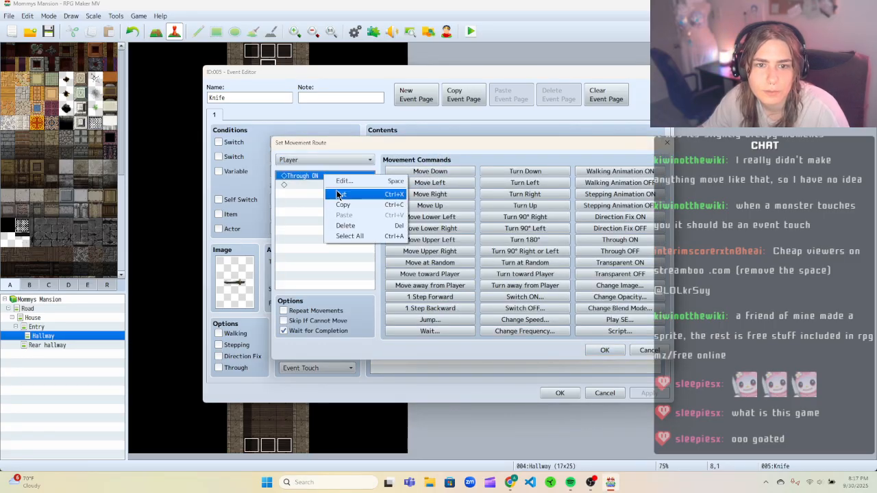
{"action": "left_click", "coordinate": [313, 175]}
{"action": "right_click", "coordinate": [314, 173]}
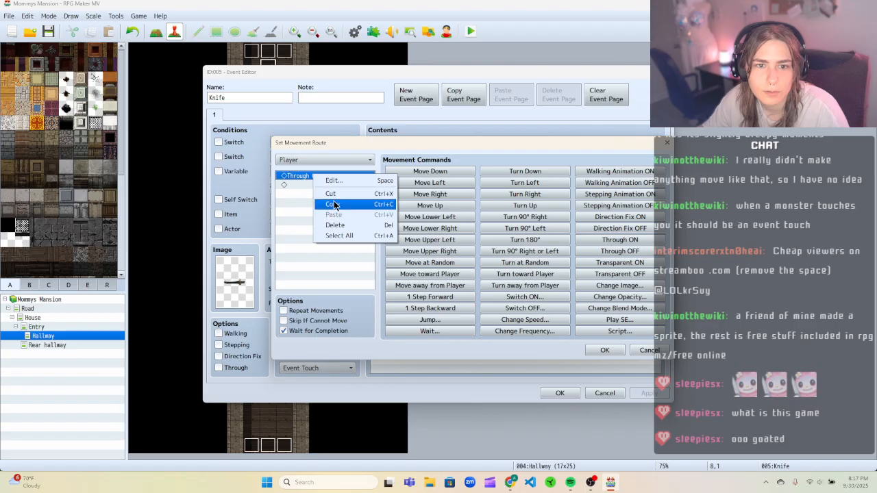
{"action": "left_click", "coordinate": [303, 183]}
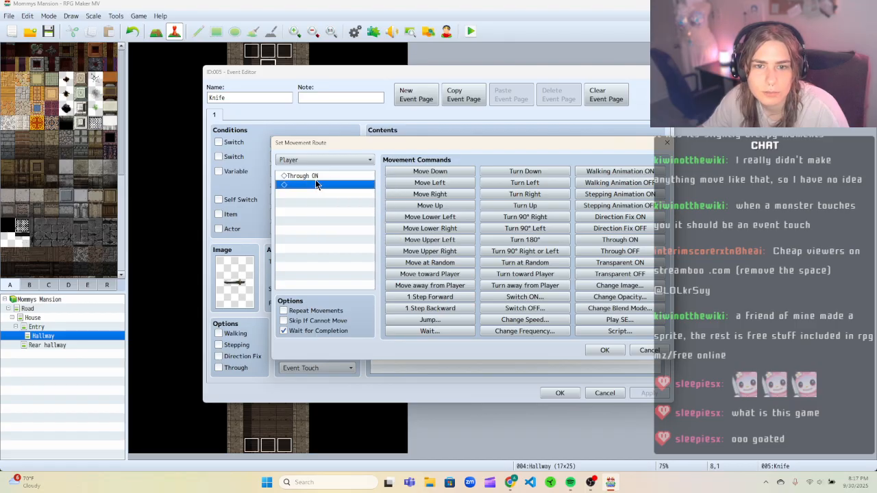
{"action": "left_click", "coordinate": [637, 352]}
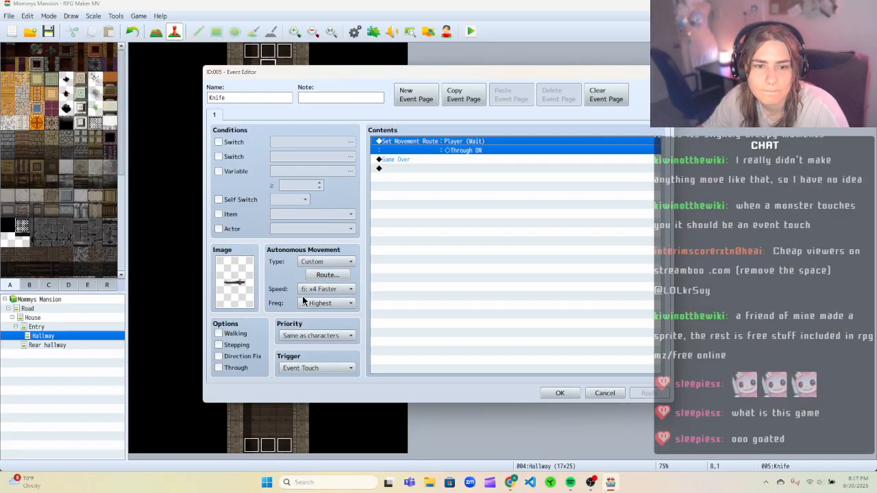
Set the Knife event's autonomous movement type to Fixed, then apply and close the event.
{"action": "left_click", "coordinate": [325, 263]}
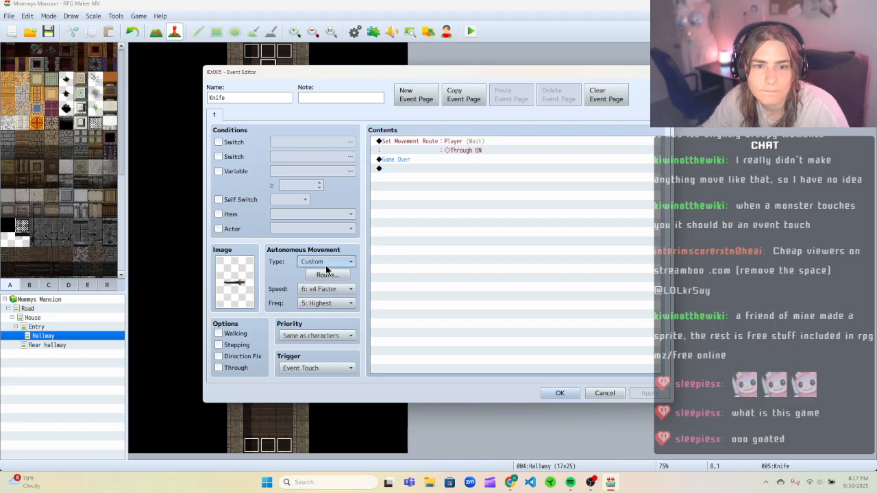
{"action": "left_click", "coordinate": [325, 273]}
{"action": "left_click", "coordinate": [646, 395]}
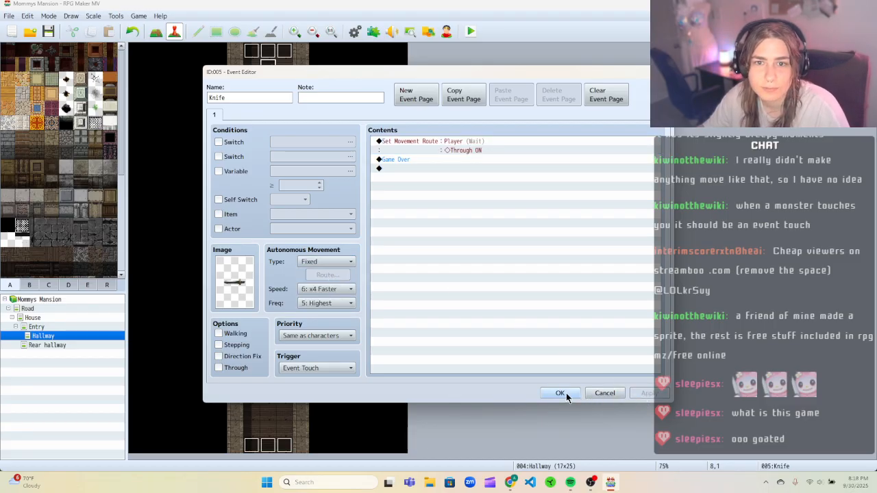
{"action": "left_click", "coordinate": [560, 393]}
Playtest a new game, walking the player up the hallway toward the knife, then close the game window.
{"action": "left_click", "coordinate": [469, 31]}
{"action": "key", "text": "Return"}
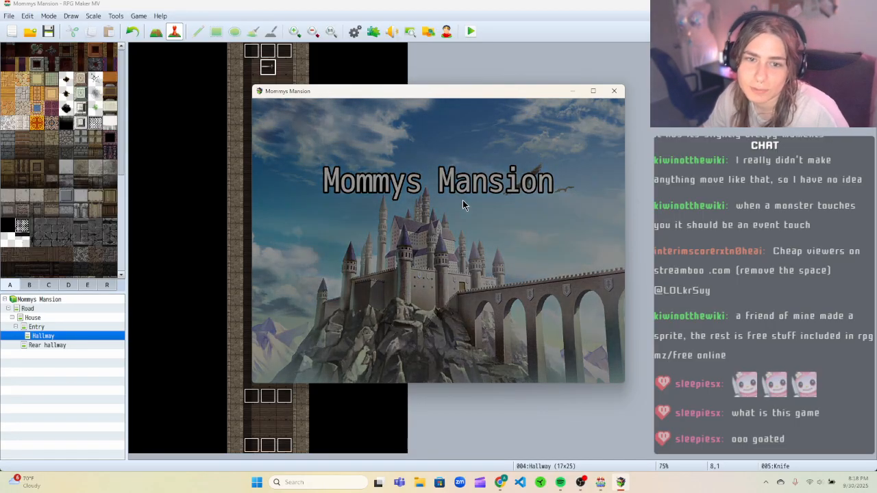
{"action": "key", "text": "Up"}
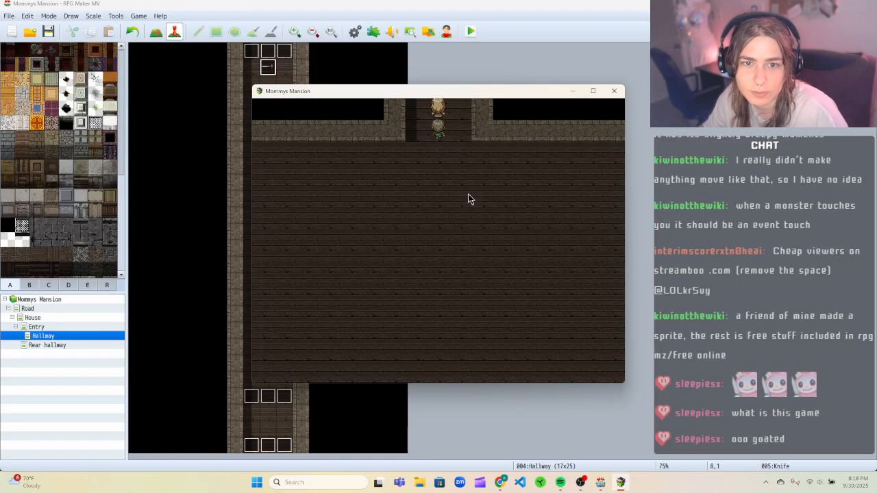
{"action": "key", "text": "Up"}
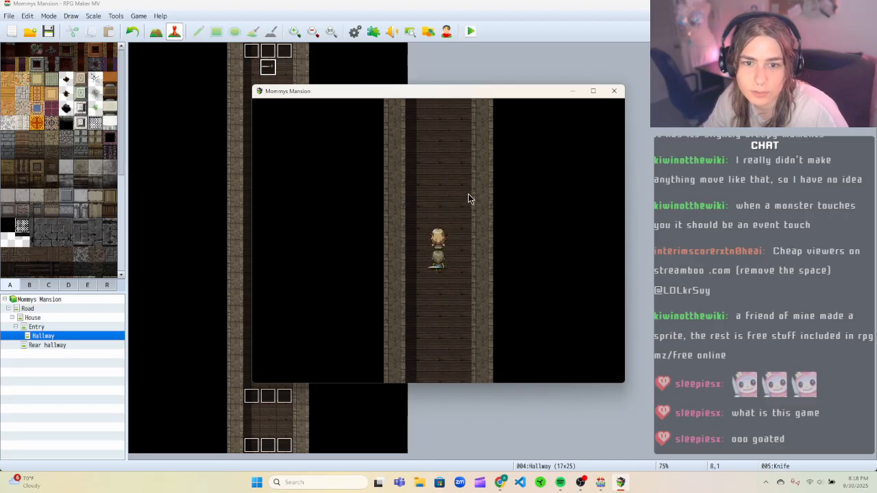
{"action": "left_click", "coordinate": [613, 91]}
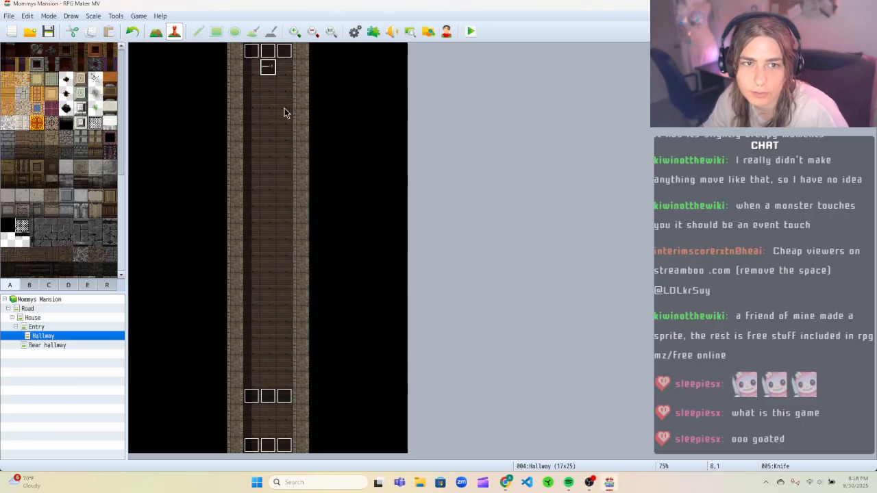
Examine the Knife and Trigger Knife events' commands and the knife's movement route without changing them.
{"action": "right_click", "coordinate": [266, 74]}
{"action": "right_click", "coordinate": [269, 68]}
{"action": "left_click", "coordinate": [282, 76]}
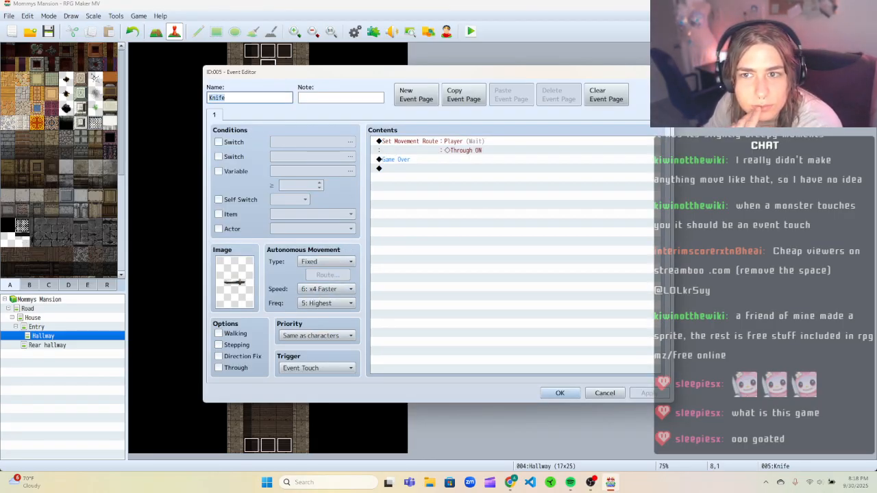
{"action": "left_click", "coordinate": [662, 72]}
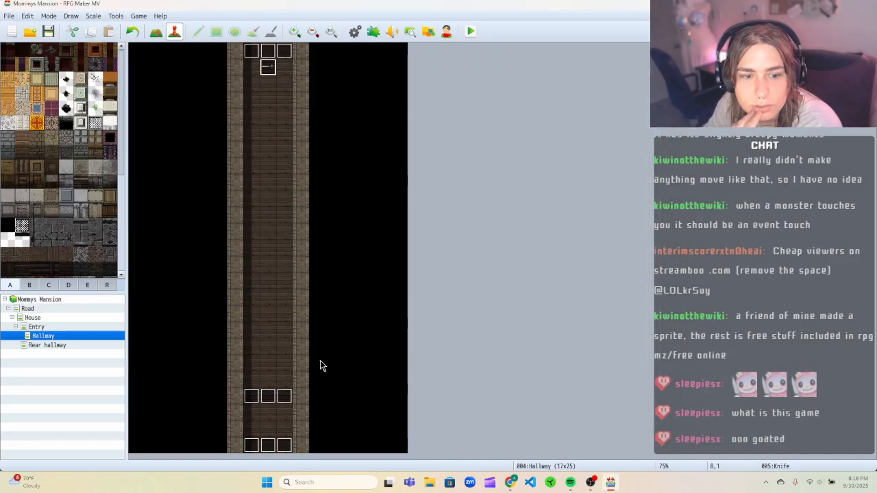
{"action": "right_click", "coordinate": [252, 393]}
{"action": "left_click", "coordinate": [271, 370]}
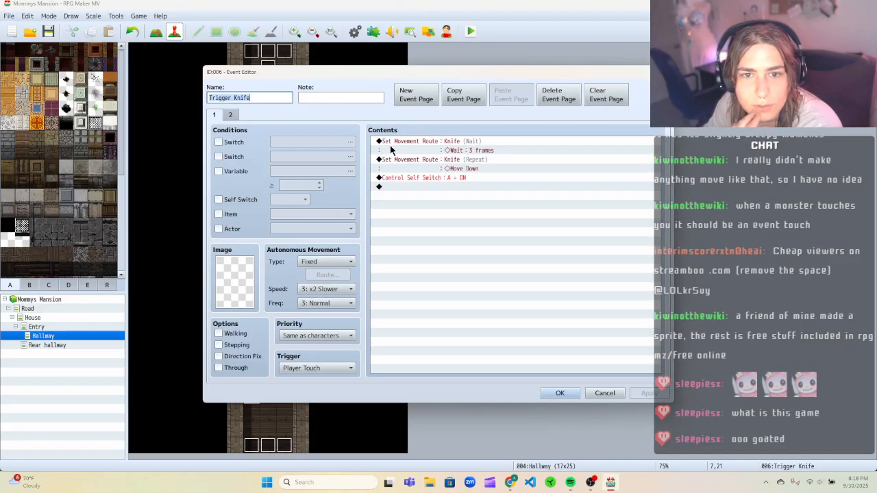
{"action": "left_click", "coordinate": [487, 161]}
{"action": "right_click", "coordinate": [488, 162]}
{"action": "left_click", "coordinate": [507, 165]}
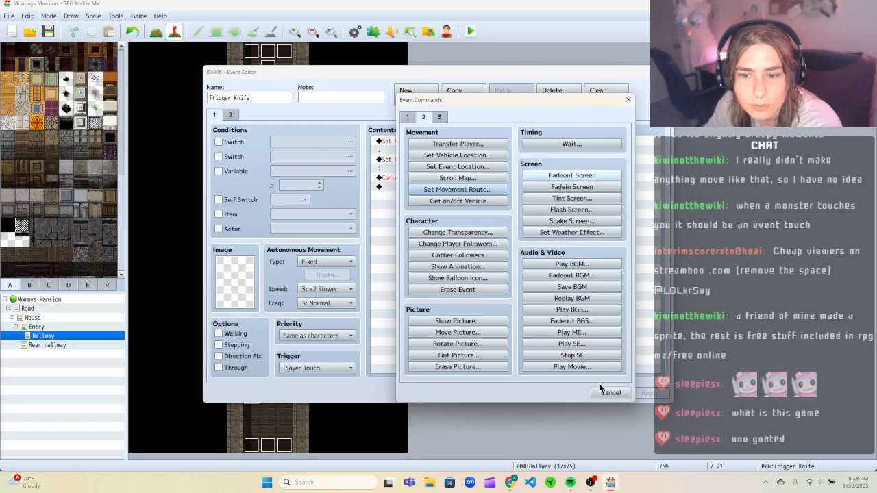
{"action": "left_click", "coordinate": [603, 390]}
{"action": "double_click", "coordinate": [490, 171]}
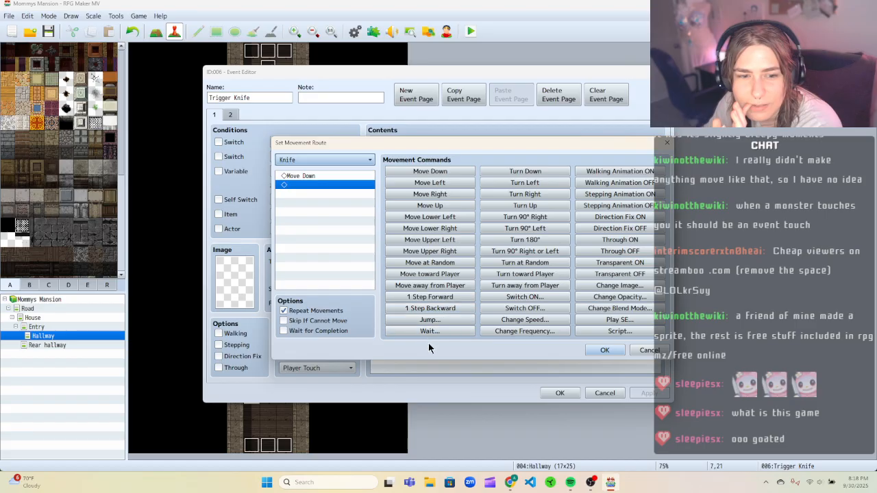
{"action": "left_click", "coordinate": [642, 351]}
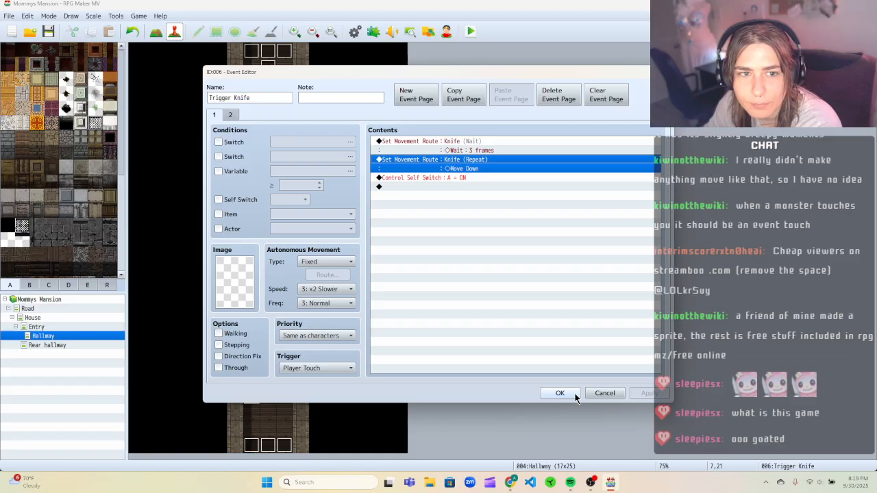
{"action": "left_click", "coordinate": [573, 393]}
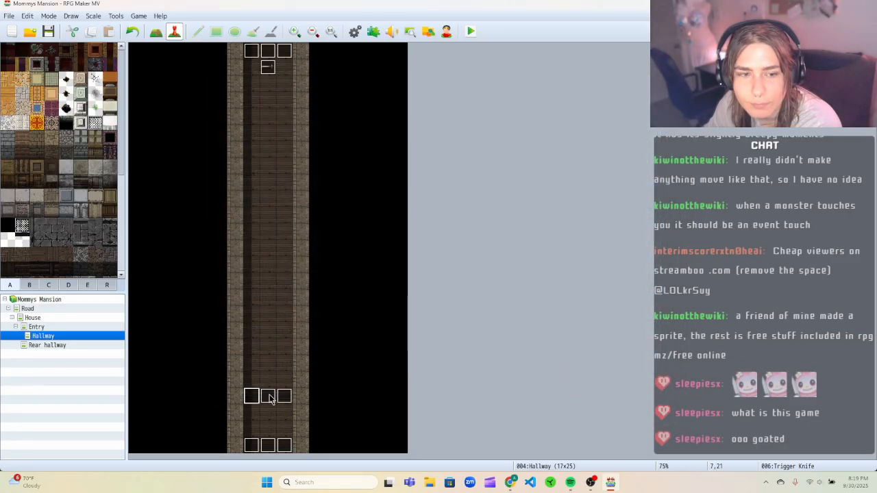
Save the project and playtest a new game, walking up the hallway, then close the game window.
{"action": "left_click", "coordinate": [471, 31]}
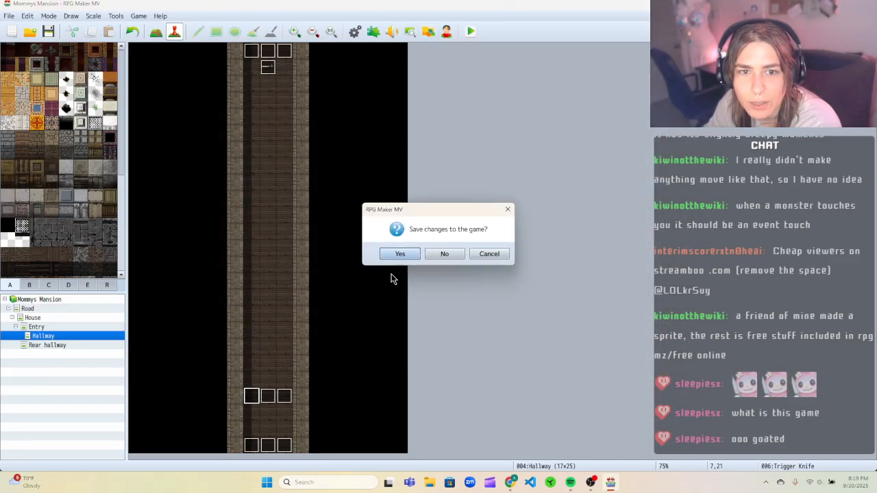
{"action": "left_click", "coordinate": [402, 254]}
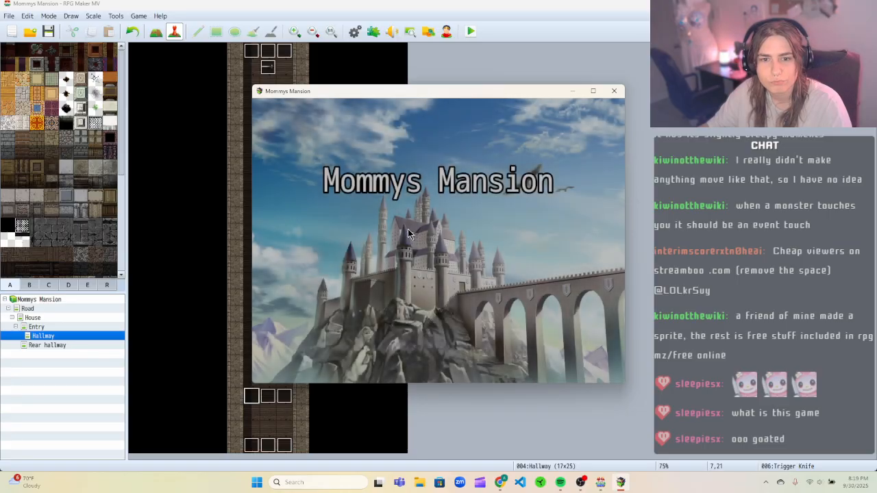
{"action": "key", "text": "Return"}
{"action": "key", "text": "Up"}
{"action": "key", "text": "Up"}
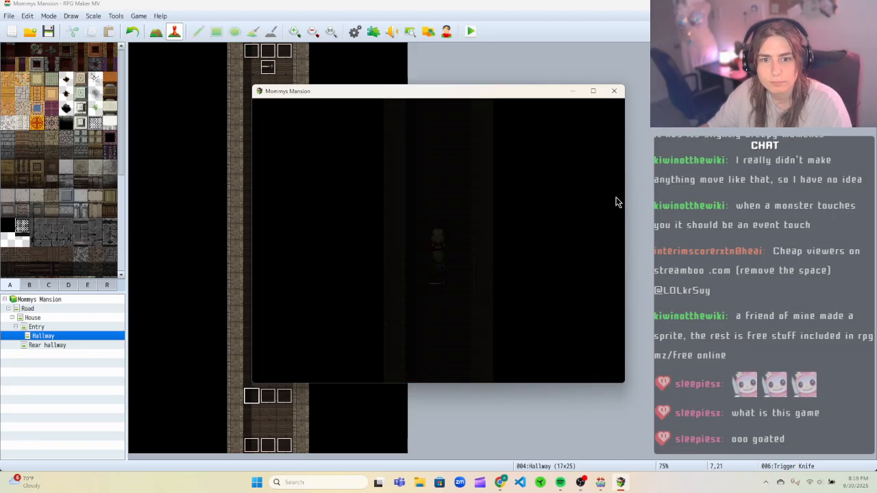
{"action": "left_click", "coordinate": [611, 93]}
Cut the Player Through ON movement route command from the Knife event and confirm the event.
{"action": "right_click", "coordinate": [268, 69]}
{"action": "left_click", "coordinate": [302, 72]}
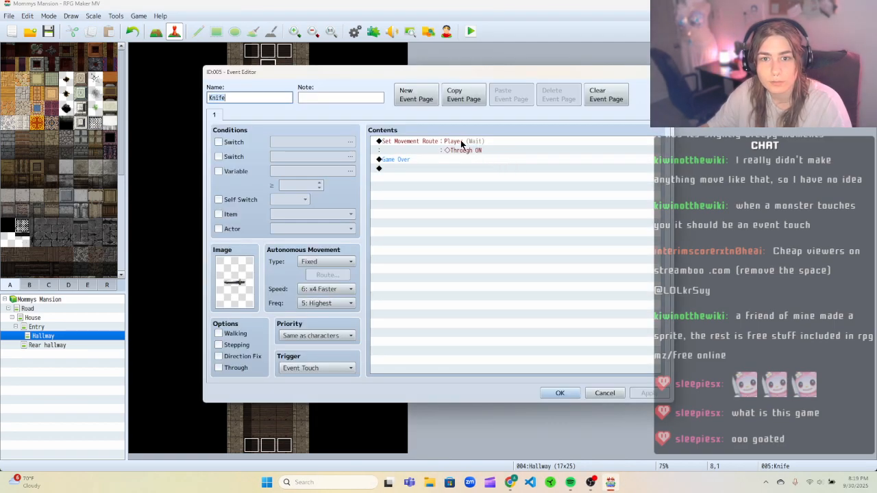
{"action": "left_click", "coordinate": [462, 144]}
{"action": "right_click", "coordinate": [462, 144]}
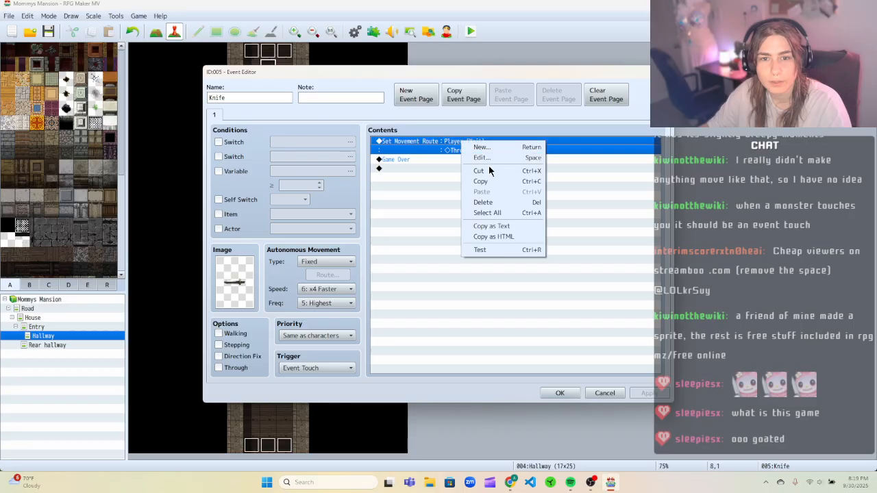
{"action": "left_click", "coordinate": [528, 171]}
{"action": "left_click", "coordinate": [559, 392]}
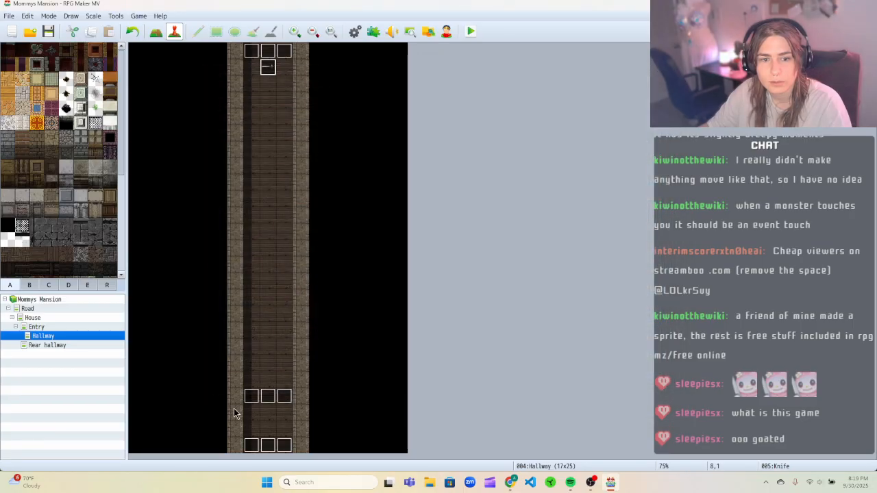
In the Trigger Knife event, change the knife's movement route wait to 5 frames and confirm the event.
{"action": "right_click", "coordinate": [252, 398]}
{"action": "left_click", "coordinate": [274, 369]}
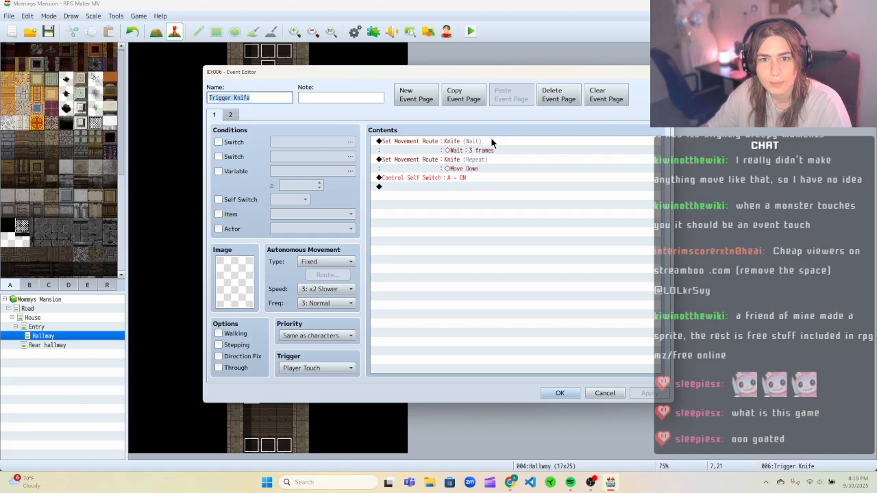
{"action": "left_click", "coordinate": [490, 141]}
{"action": "right_click", "coordinate": [487, 145]}
{"action": "left_click", "coordinate": [512, 161]}
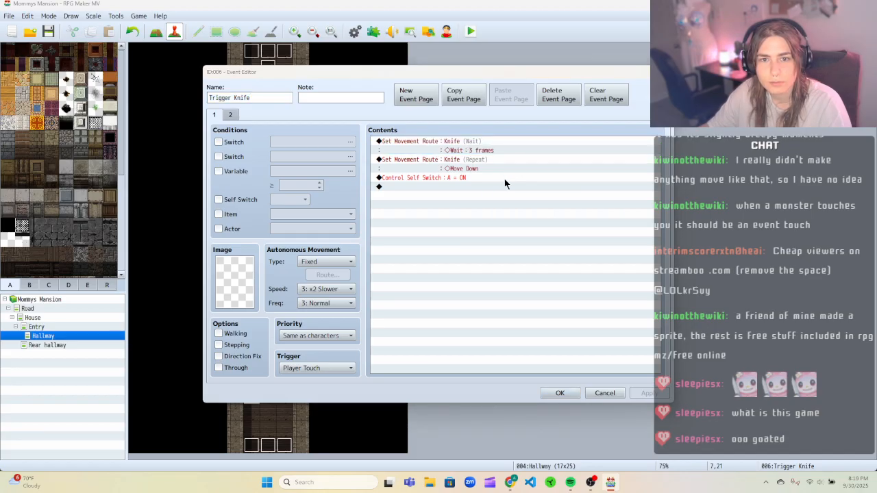
{"action": "left_click", "coordinate": [337, 176]}
{"action": "right_click", "coordinate": [337, 176]}
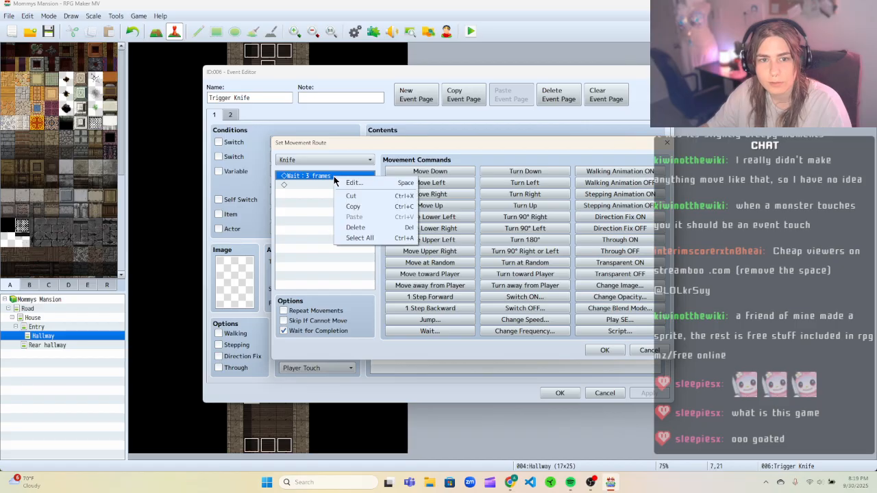
{"action": "left_click", "coordinate": [356, 181]}
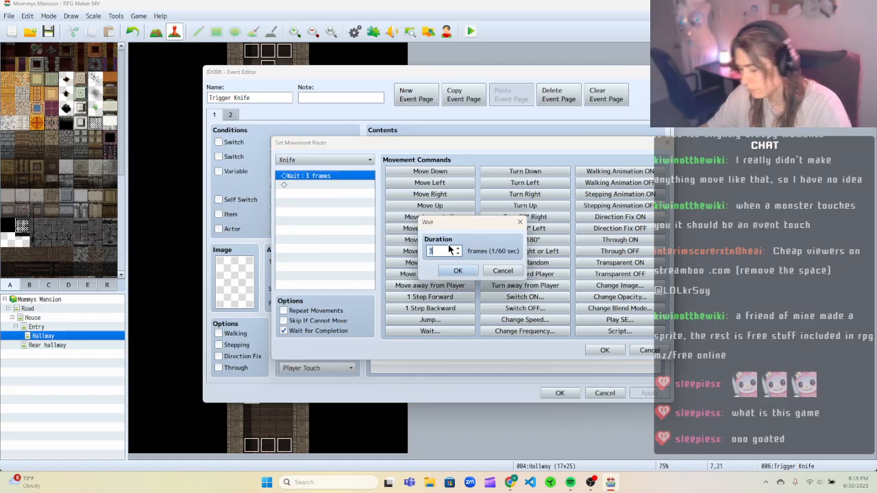
{"action": "type", "text": "5"}
{"action": "left_click", "coordinate": [458, 271]}
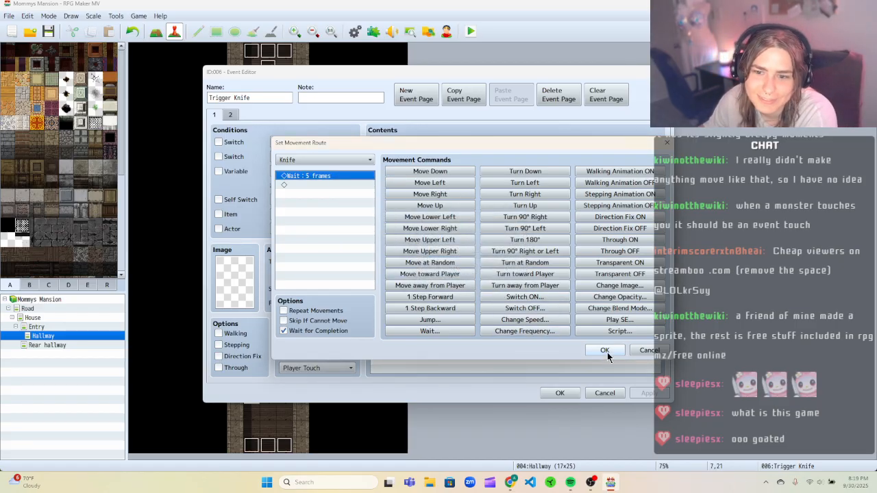
{"action": "left_click", "coordinate": [604, 351]}
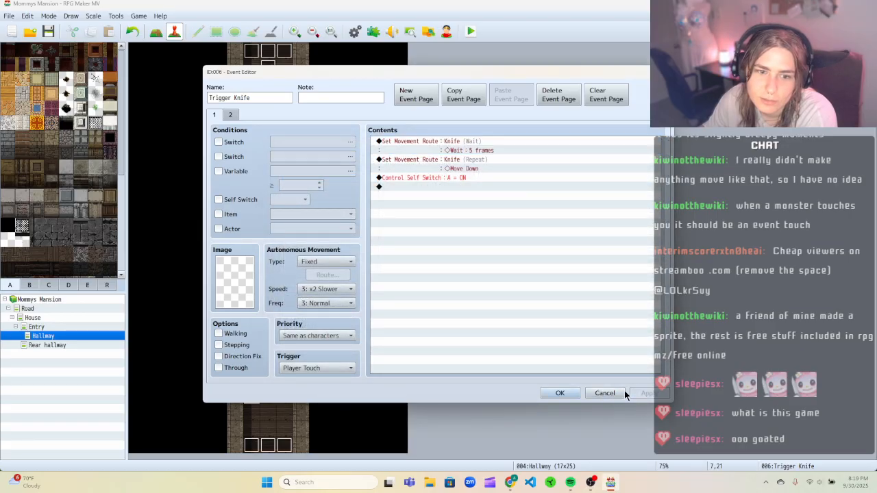
{"action": "left_click", "coordinate": [563, 394]}
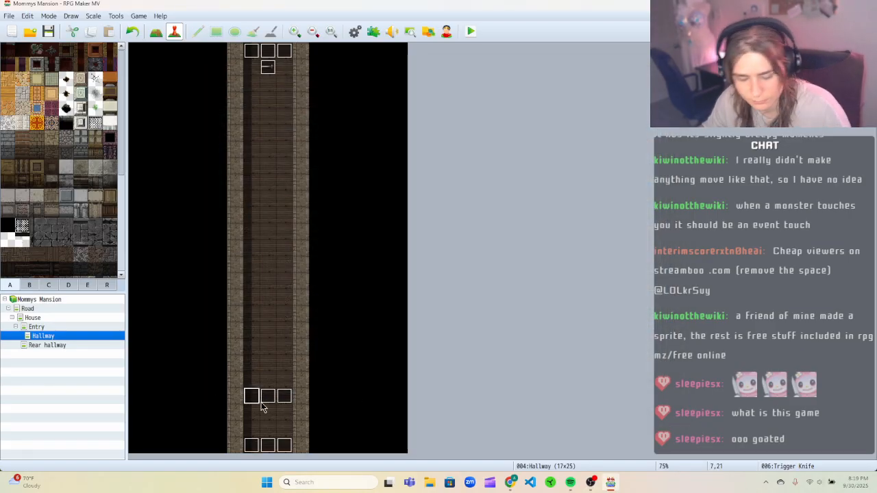
Select the Trigger Knife event on the hallway's bottom row and save the project.
{"action": "left_click", "coordinate": [267, 400]}
{"action": "mouse_move", "coordinate": [267, 400]}
{"action": "left_mouse_down"}
{"action": "mouse_move", "coordinate": [282, 398]}
{"action": "mouse_move", "coordinate": [271, 401]}
{"action": "left_mouse_up"}
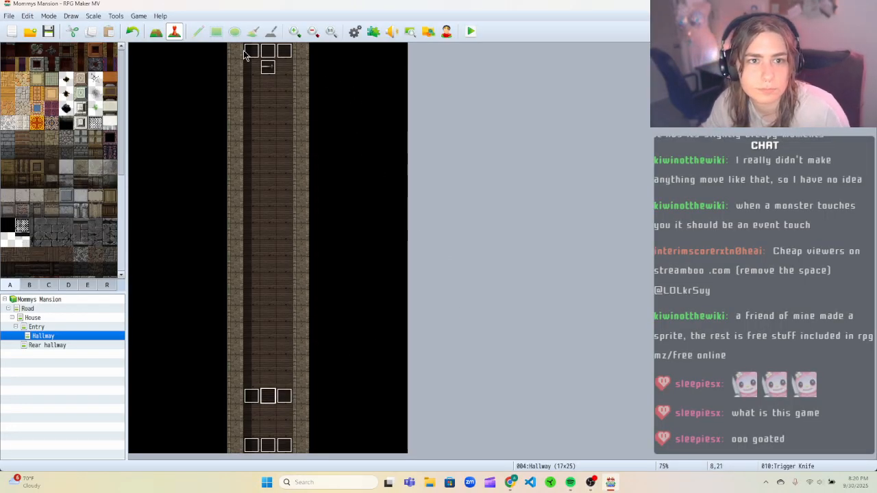
{"action": "left_click", "coordinate": [56, 32]}
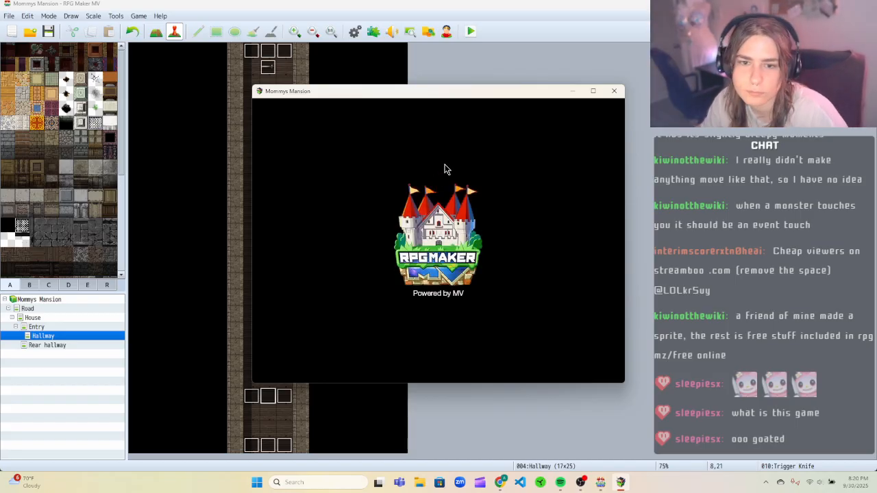
Playtest a new game, walking up the hallway to set off the knife, then close the game window.
{"action": "key", "text": "Return"}
{"action": "key", "text": "Up"}
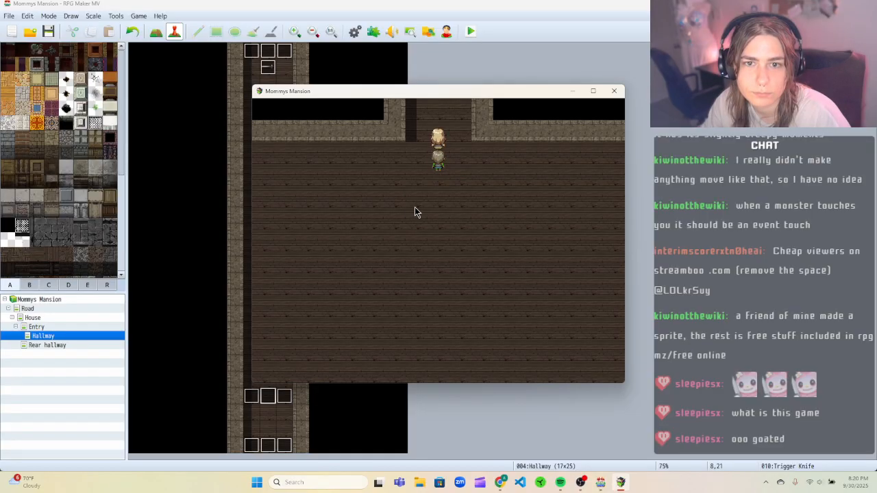
{"action": "key", "text": "Up"}
{"action": "key", "text": "Left"}
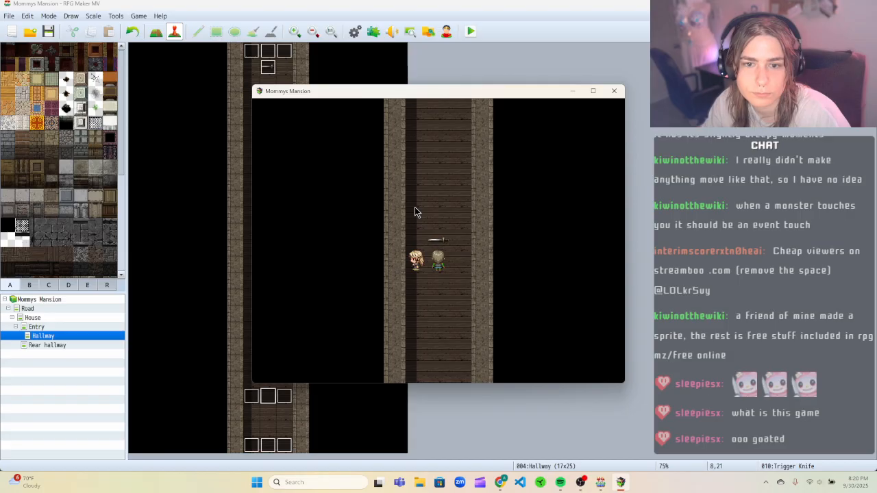
{"action": "key", "text": "Up"}
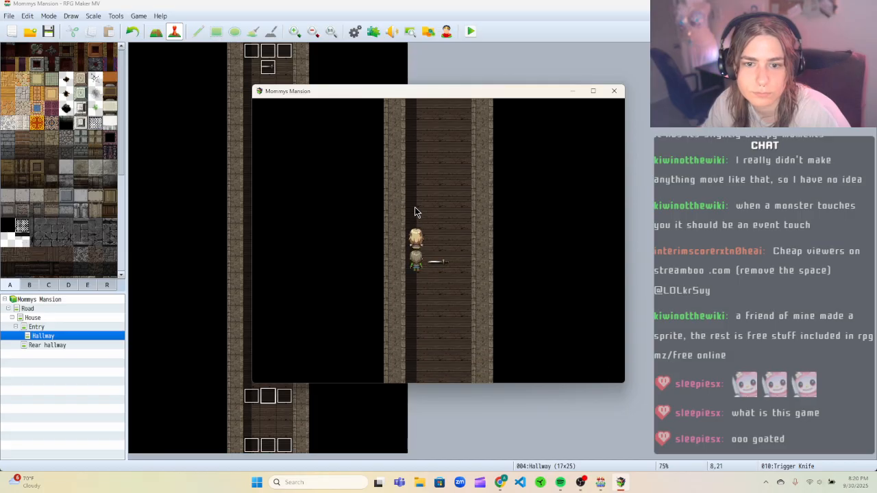
{"action": "key", "text": "Right"}
{"action": "key", "text": "Right"}
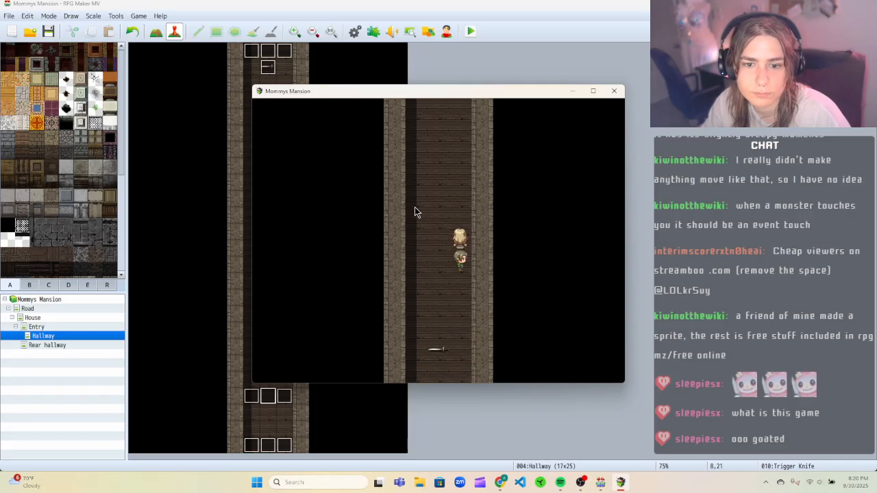
{"action": "key", "text": "Up"}
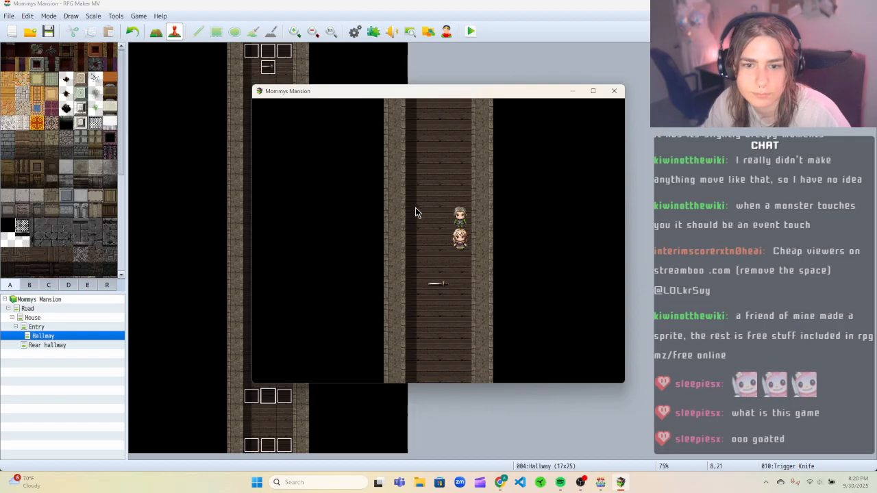
{"action": "key", "text": "Down"}
{"action": "key", "text": "Down"}
{"action": "key", "text": "Down"}
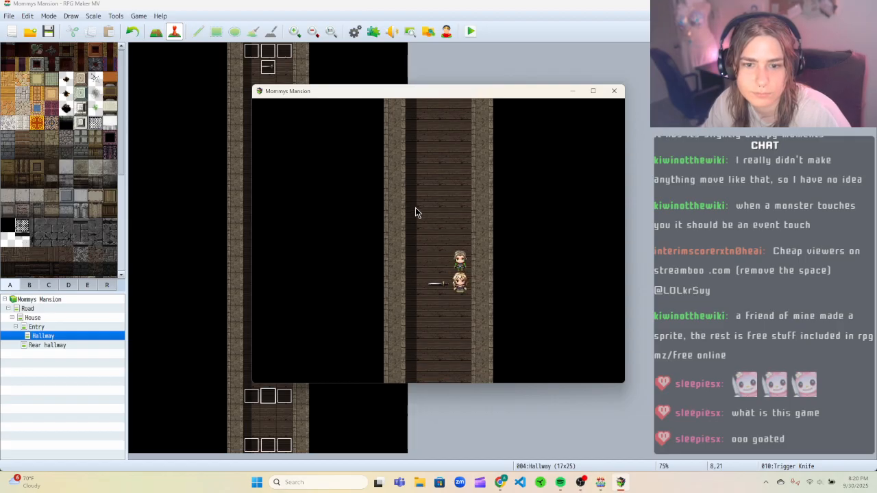
{"action": "key", "text": "Up"}
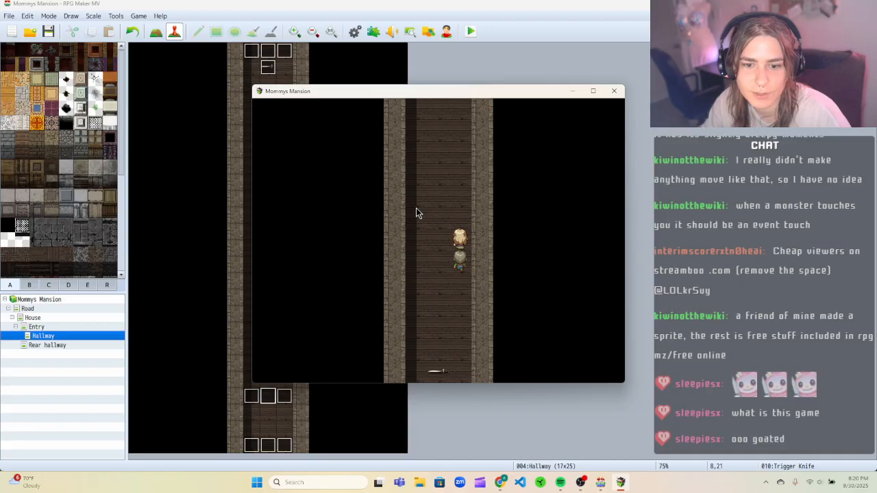
{"action": "key", "text": "Down"}
{"action": "key", "text": "Down"}
{"action": "key", "text": "Down"}
{"action": "key", "text": "Down"}
{"action": "key", "text": "Down"}
{"action": "key", "text": "Down"}
{"action": "key", "text": "Down"}
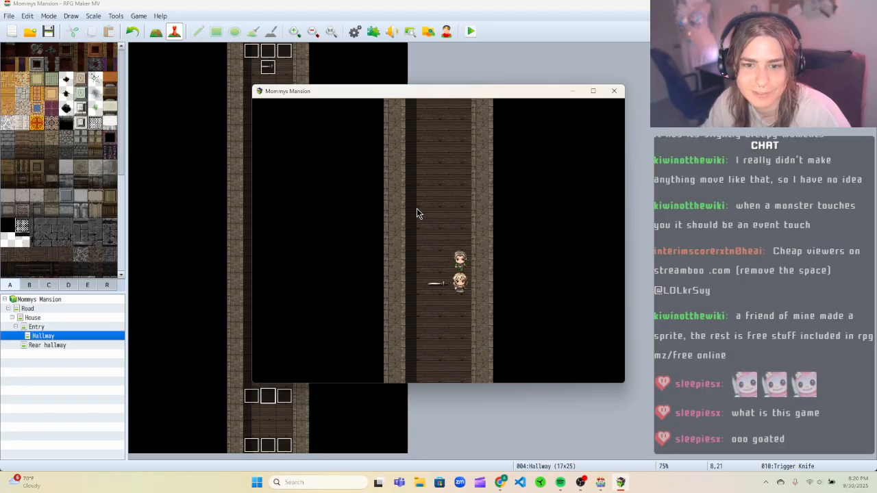
{"action": "key", "text": "Down"}
{"action": "key", "text": "Up"}
{"action": "key", "text": "Up"}
{"action": "key", "text": "Up"}
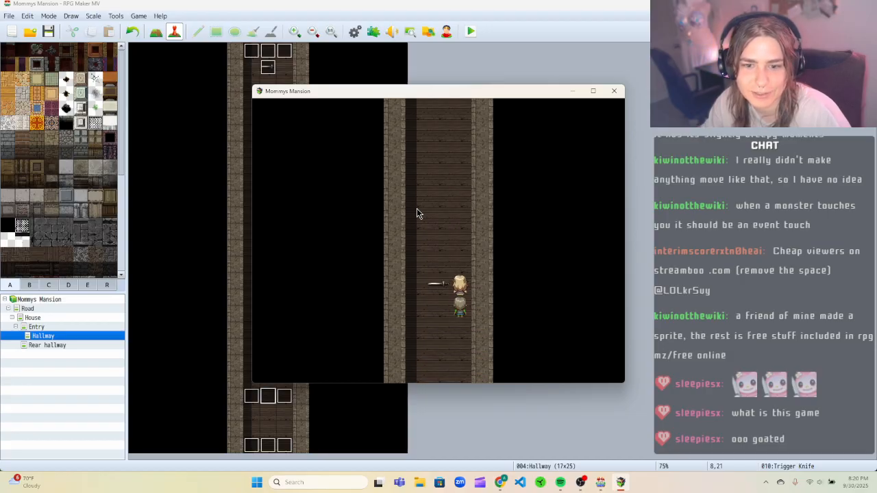
{"action": "key", "text": "Up"}
{"action": "key", "text": "Up"}
{"action": "key", "text": "Up"}
{"action": "key", "text": "Up"}
{"action": "key", "text": "Up"}
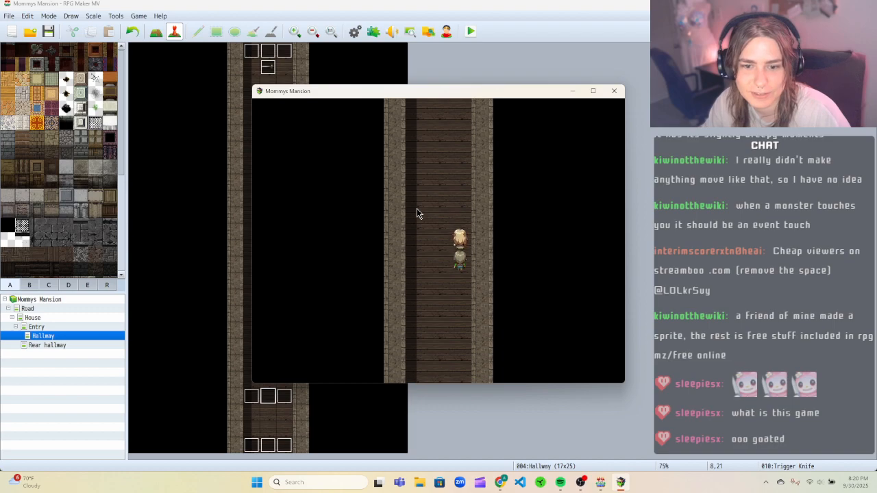
{"action": "key", "text": "Down"}
{"action": "key", "text": "Down"}
{"action": "left_click", "coordinate": [613, 91]}
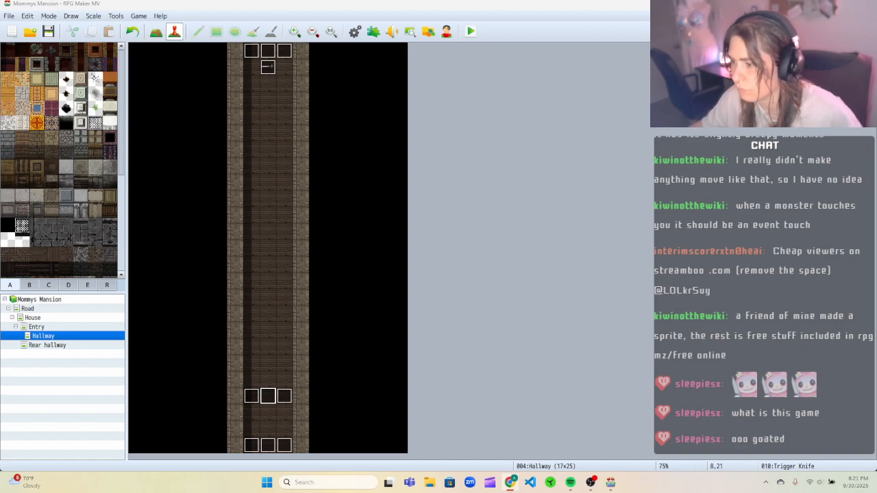
{"action": "left_click", "coordinate": [470, 32]}
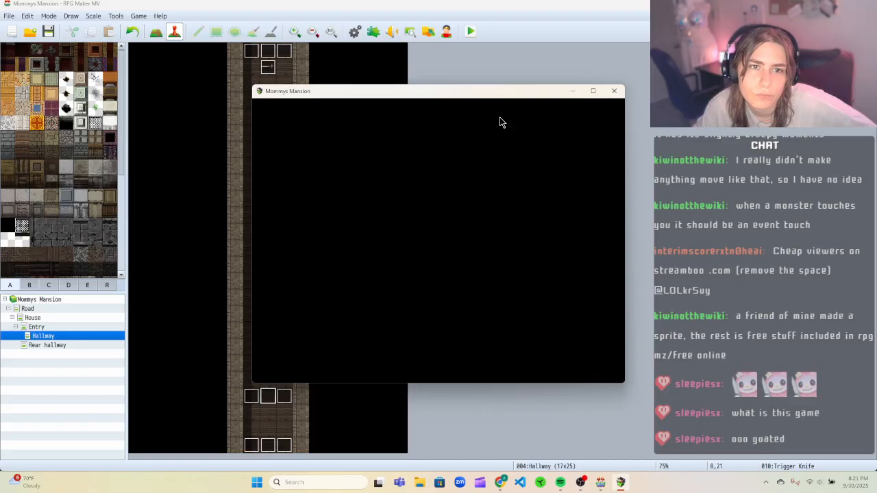
{"action": "left_click", "coordinate": [614, 91]}
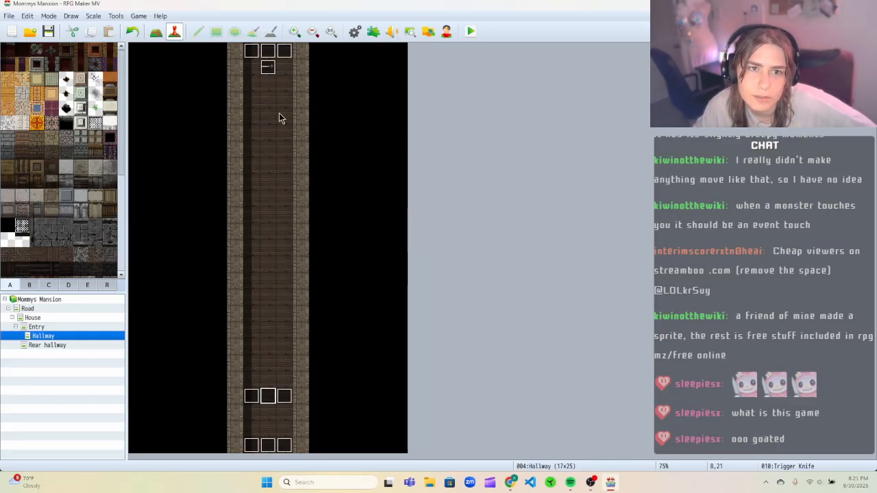
Open the Trigger Knife event, review both of its pages, and cancel without changes.
{"action": "right_click", "coordinate": [266, 400]}
{"action": "left_click", "coordinate": [284, 376]}
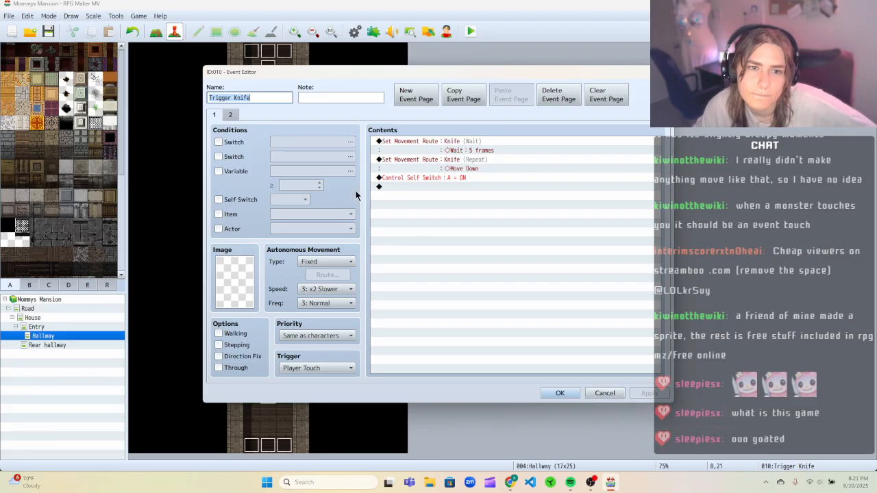
{"action": "left_click", "coordinate": [232, 115]}
{"action": "left_click", "coordinate": [218, 115]}
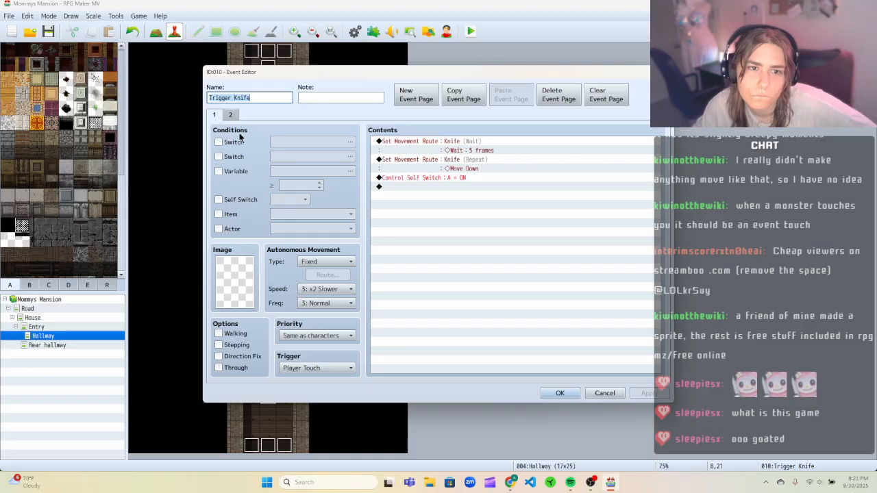
{"action": "left_click", "coordinate": [598, 396]}
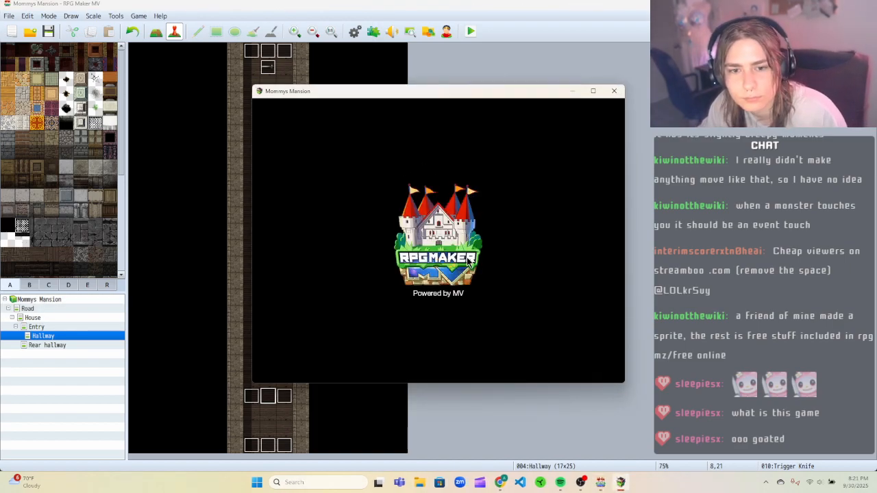
Playtest a new game again, walking up and around the knife in the hallway, then close the game window.
{"action": "key", "text": "Return"}
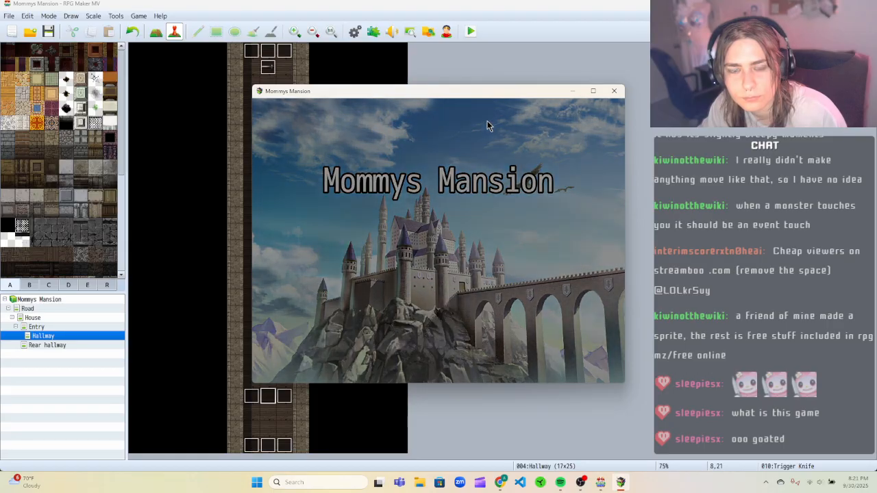
{"action": "key", "text": "Up"}
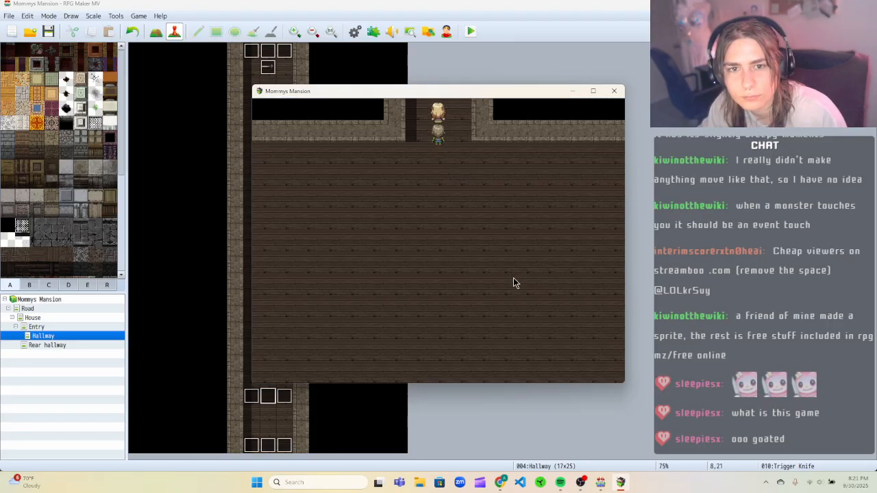
{"action": "key", "text": "Up"}
{"action": "key", "text": "Left"}
{"action": "key", "text": "Up"}
{"action": "key", "text": "Up"}
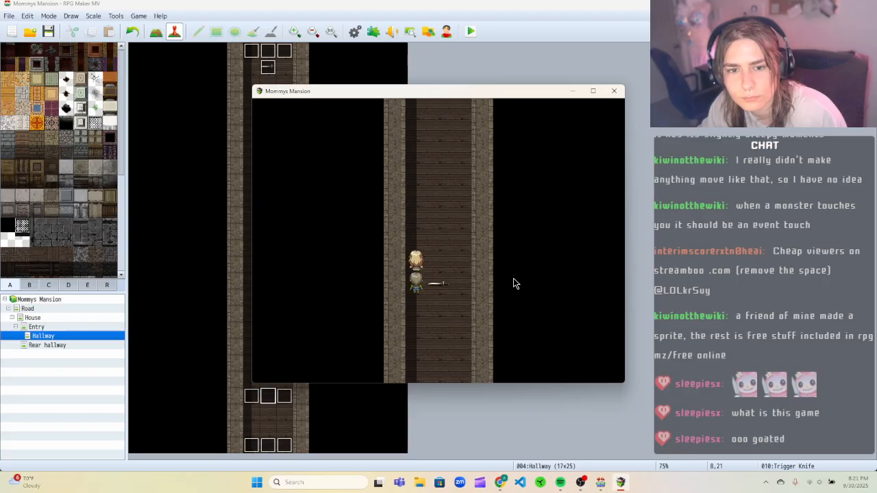
{"action": "key", "text": "Up"}
{"action": "key", "text": "Right"}
{"action": "key", "text": "Down"}
{"action": "key", "text": "Left"}
{"action": "key", "text": "Up"}
{"action": "key", "text": "Right"}
{"action": "key", "text": "Up"}
{"action": "left_click", "coordinate": [613, 91]}
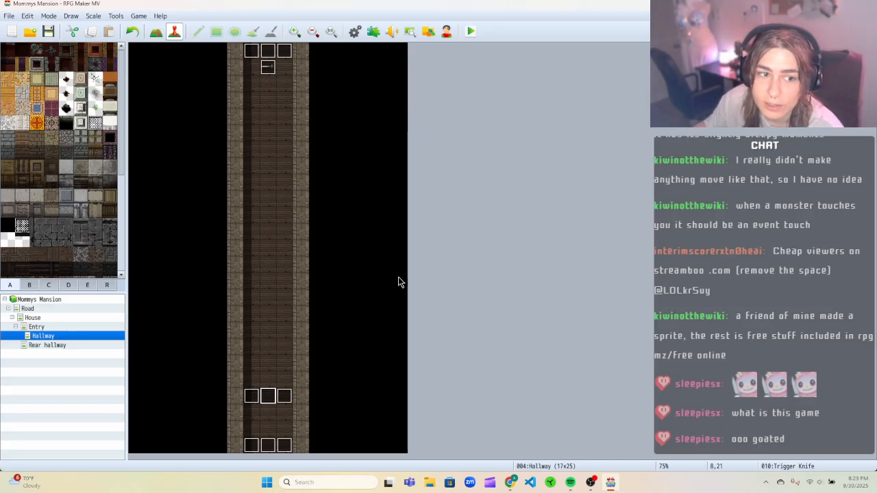
Switch between the Hallway and Rear hallway maps, ending on the Rear hallway map.
{"action": "left_click", "coordinate": [51, 344]}
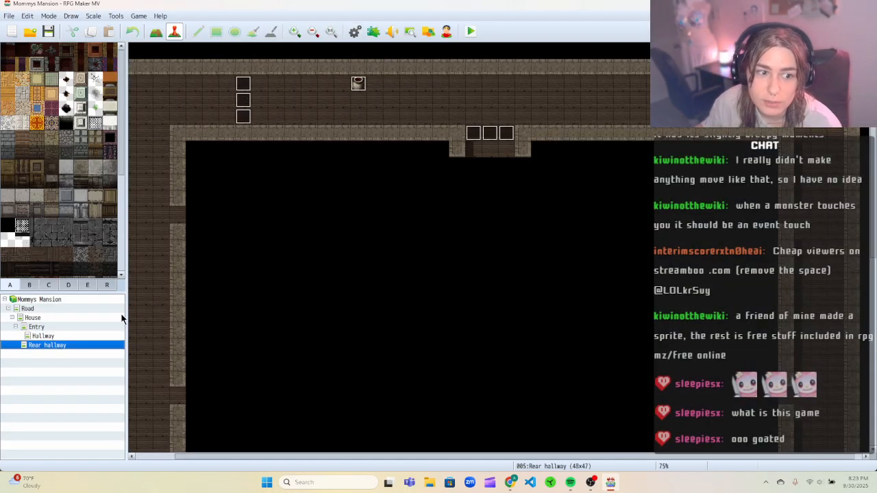
{"action": "left_click", "coordinate": [87, 337]}
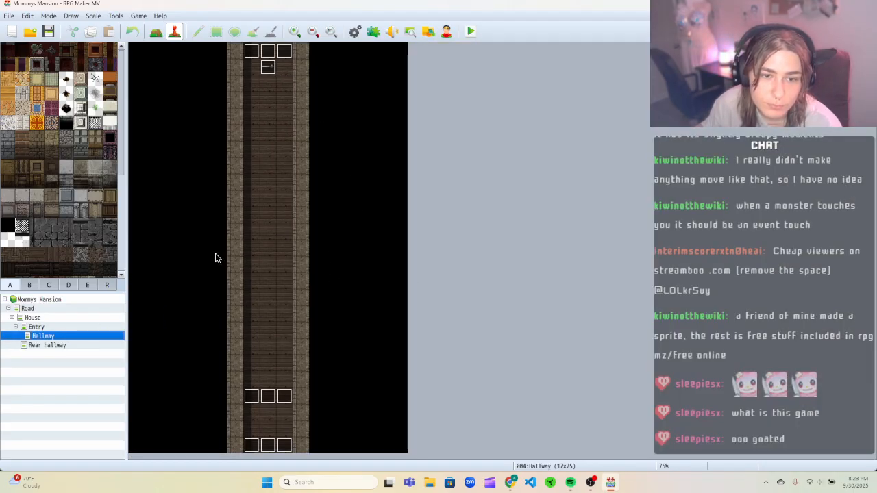
{"action": "left_click", "coordinate": [45, 345]}
{"action": "left_click", "coordinate": [60, 337]}
{"action": "left_click", "coordinate": [63, 343]}
{"action": "left_click", "coordinate": [65, 336]}
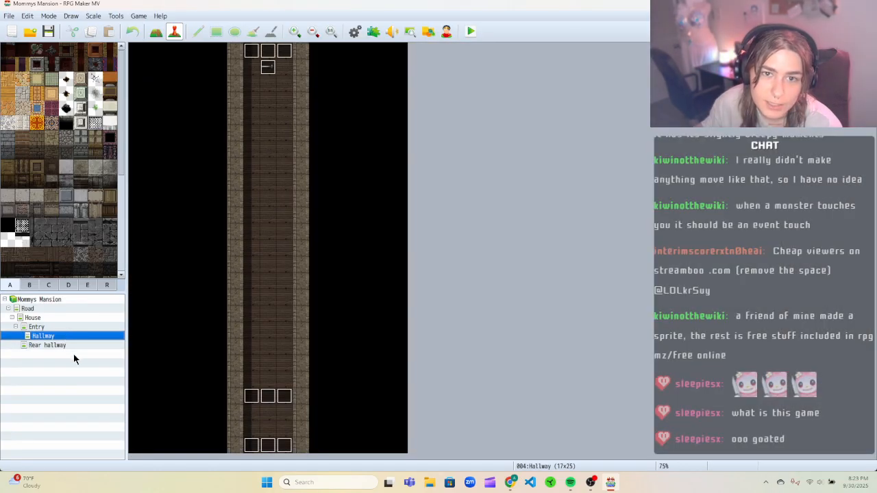
{"action": "left_click", "coordinate": [68, 345]}
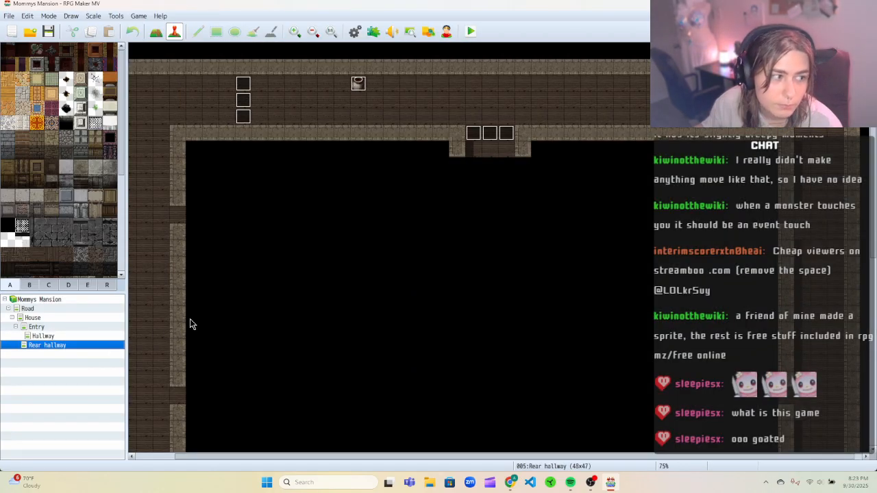